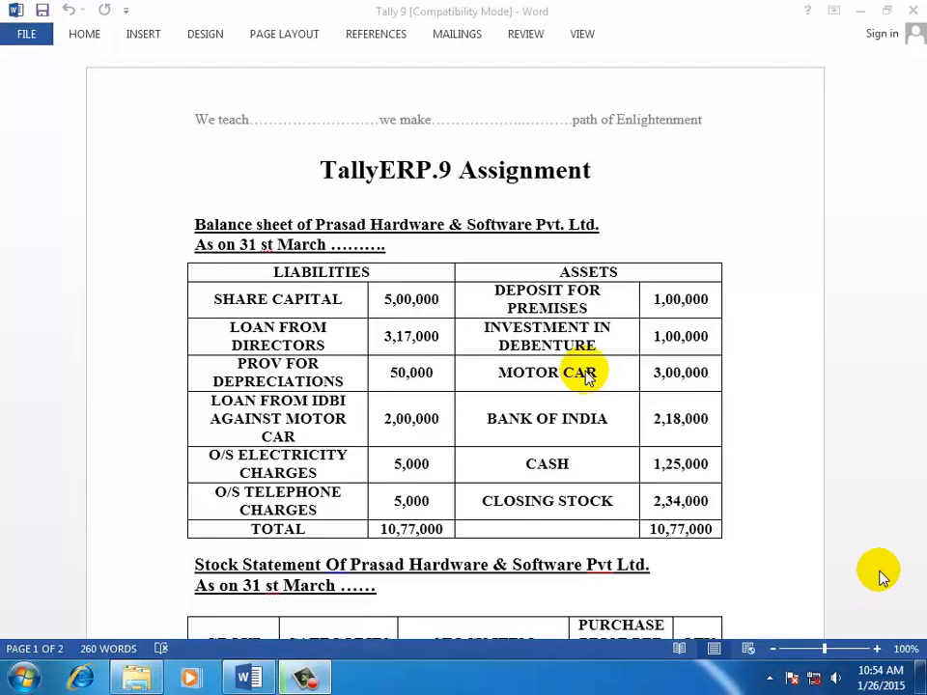
Step: Lower the system volume to 11 during the video playback
{"action": "double_click", "coordinate": [876, 578]}
{"action": "left_click", "coordinate": [836, 678]}
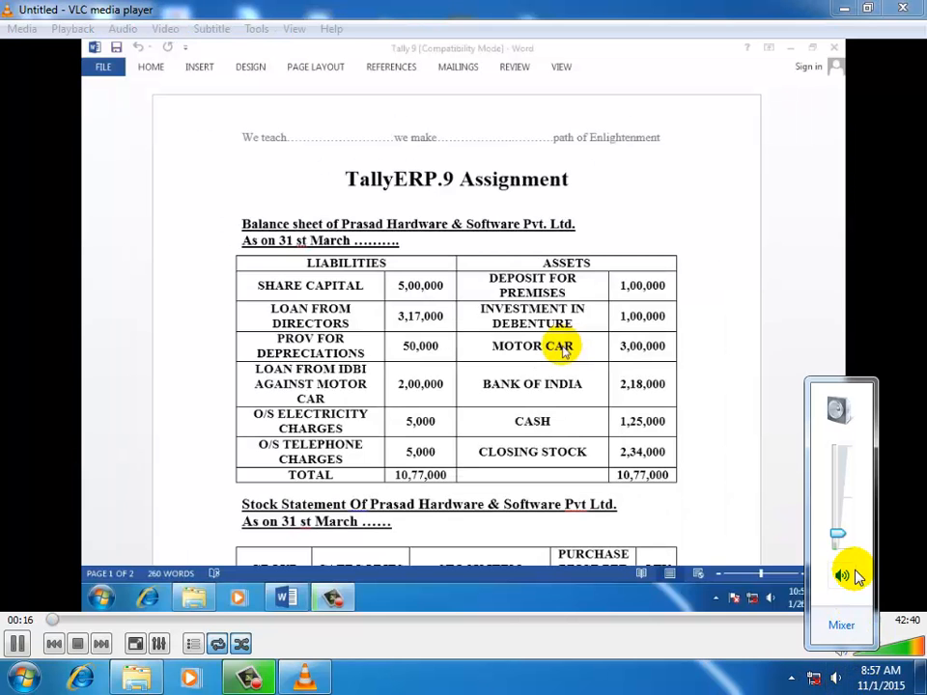
{"action": "left_click_drag", "start_coordinate": [840, 544], "coordinate": [841, 548]}
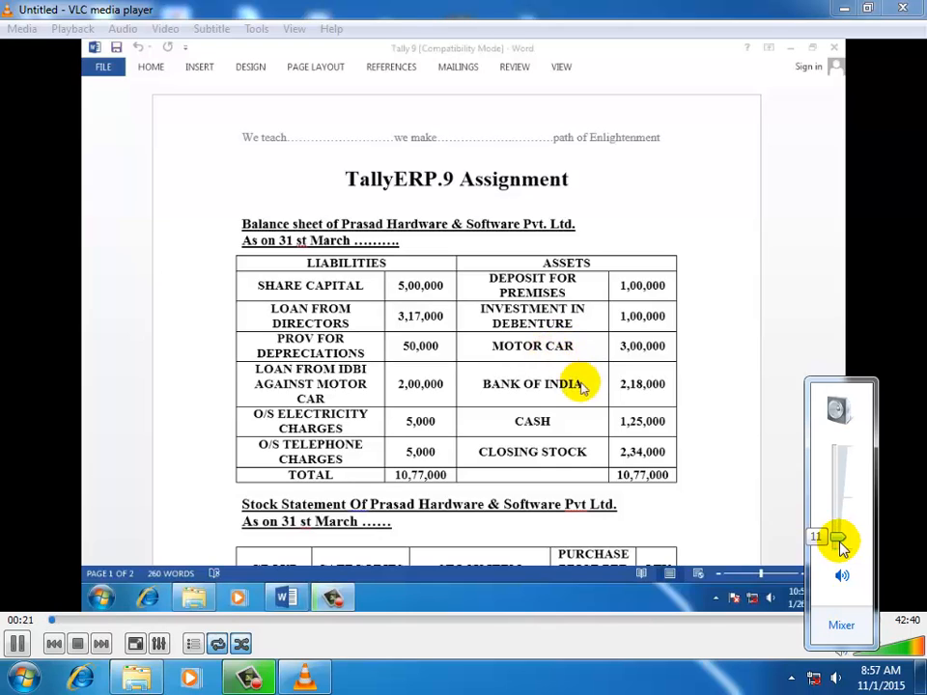
{"action": "double_click", "coordinate": [632, 547]}
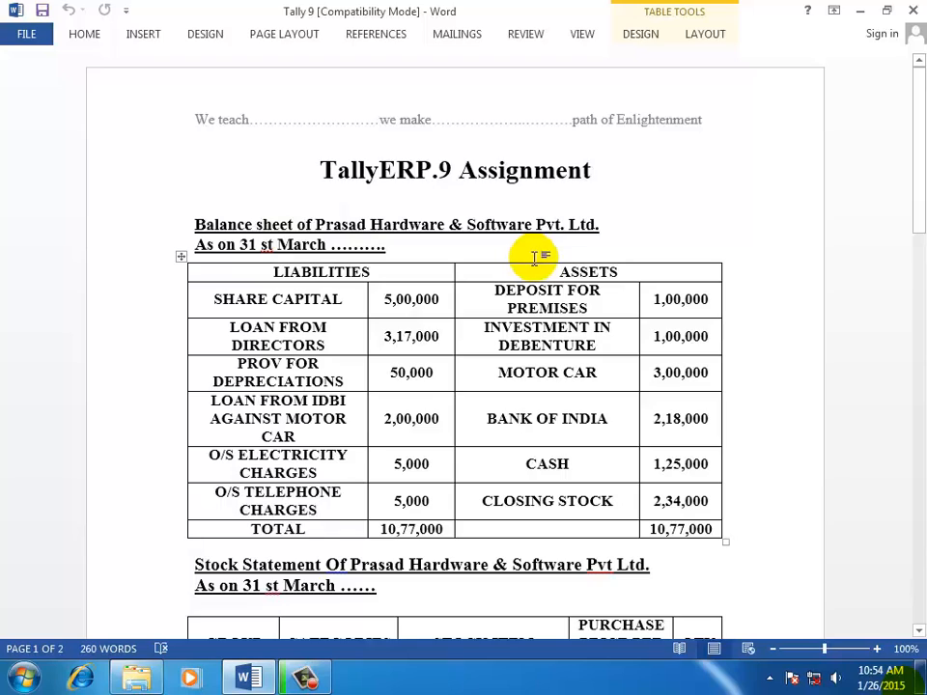
Step: Minimize the assignment document and launch Tally.ERP 9
{"action": "left_click", "coordinate": [855, 11]}
{"action": "left_click", "coordinate": [844, 9]}
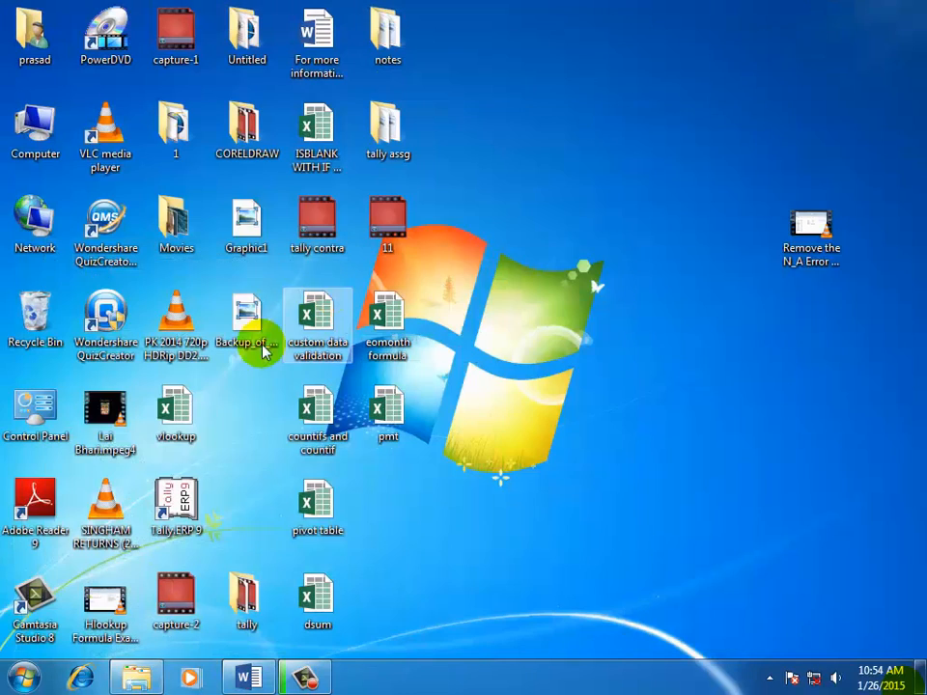
{"action": "key", "text": "super"}
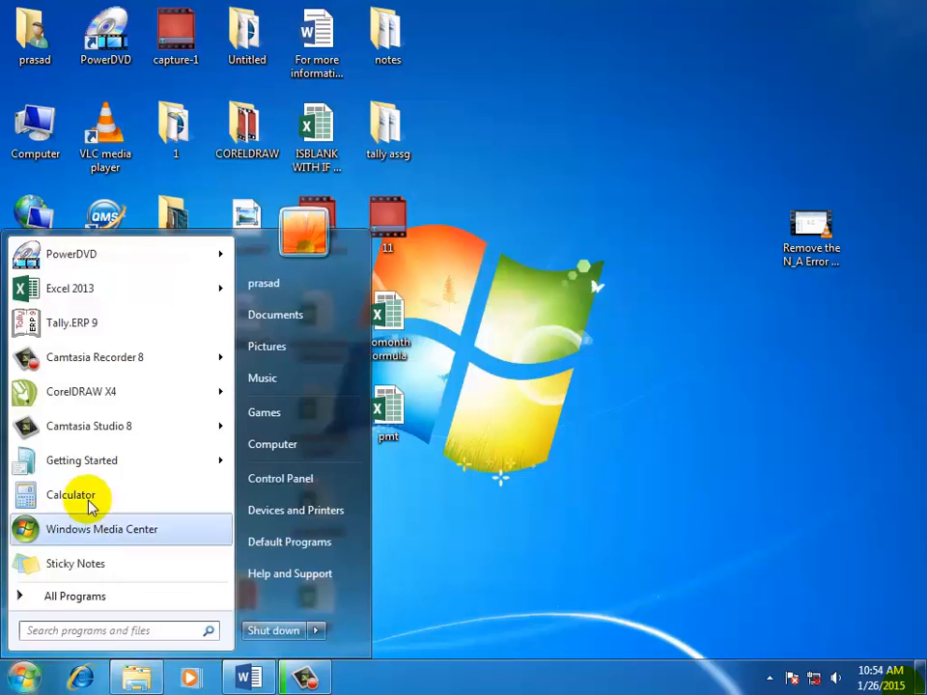
{"action": "left_click", "coordinate": [29, 323]}
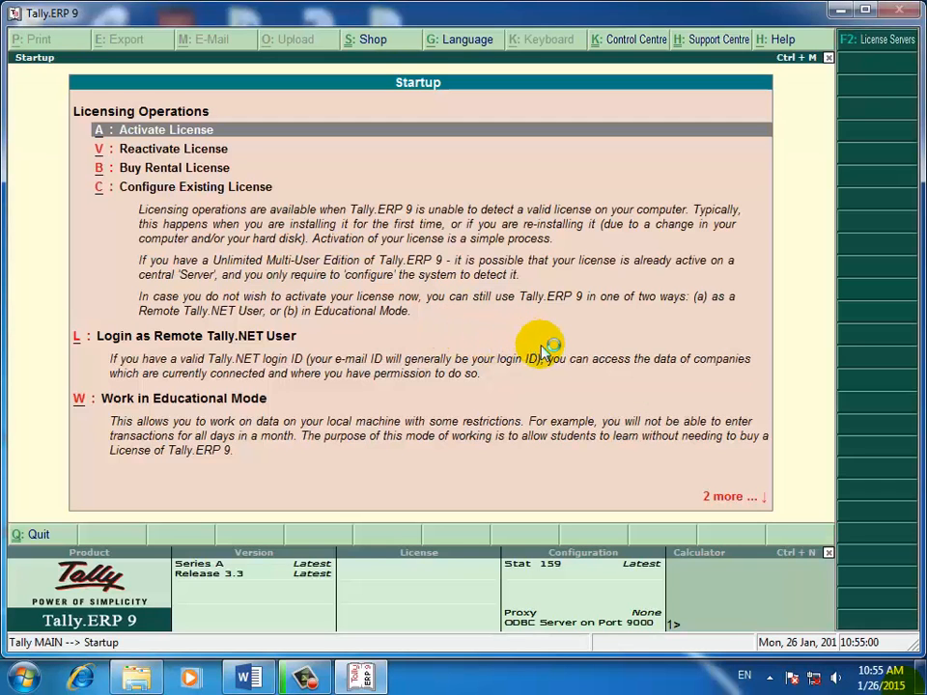
Step: Start working in Educational Mode using the Gold Edition (Unlimited Multi-User)
{"action": "key", "text": "Down"}
{"action": "key", "text": "Down"}
{"action": "key", "text": "Down"}
{"action": "key", "text": "Down"}
{"action": "key", "text": "Down"}
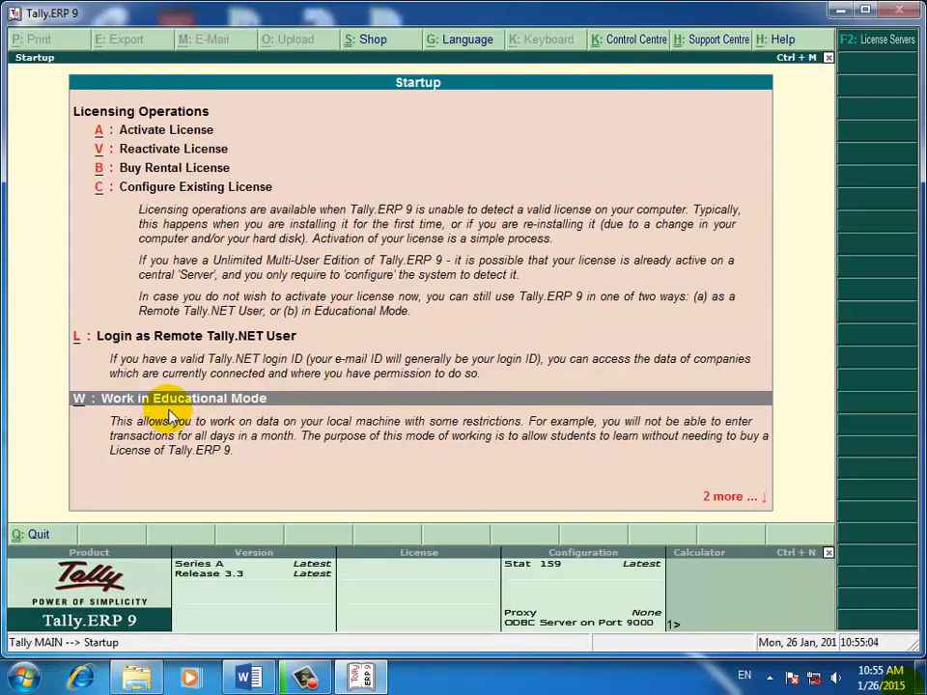
{"action": "key", "text": "Return"}
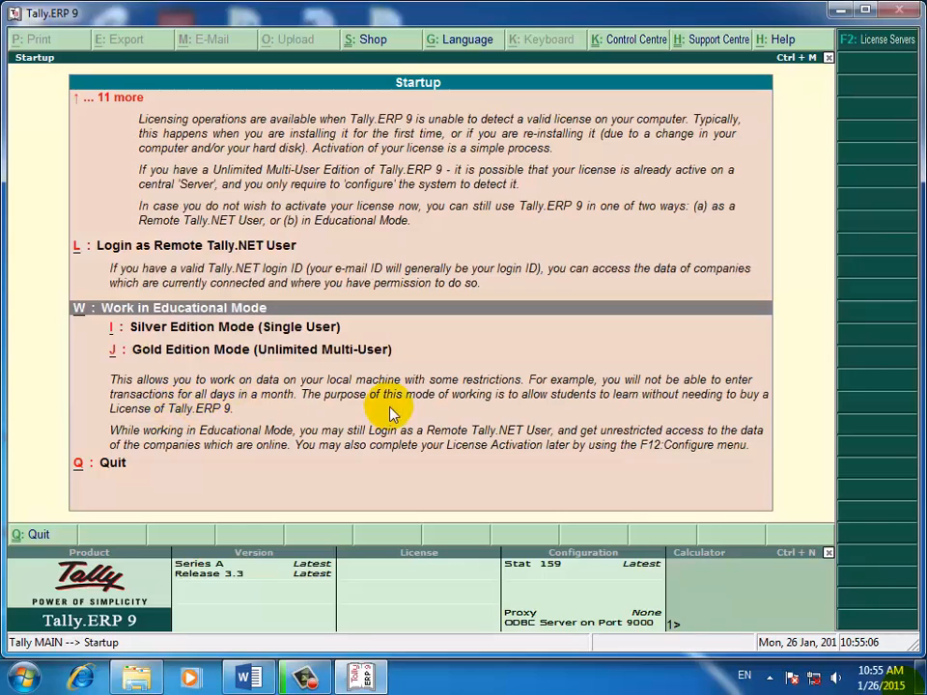
{"action": "key", "text": "Down"}
{"action": "key", "text": "Down"}
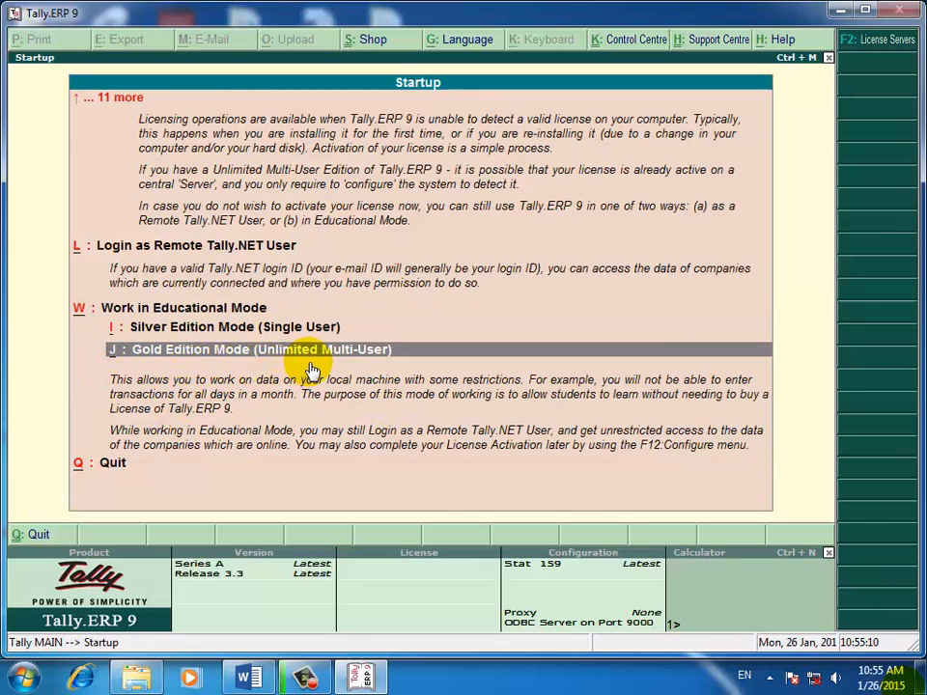
{"action": "key", "text": "Up"}
{"action": "key", "text": "Down"}
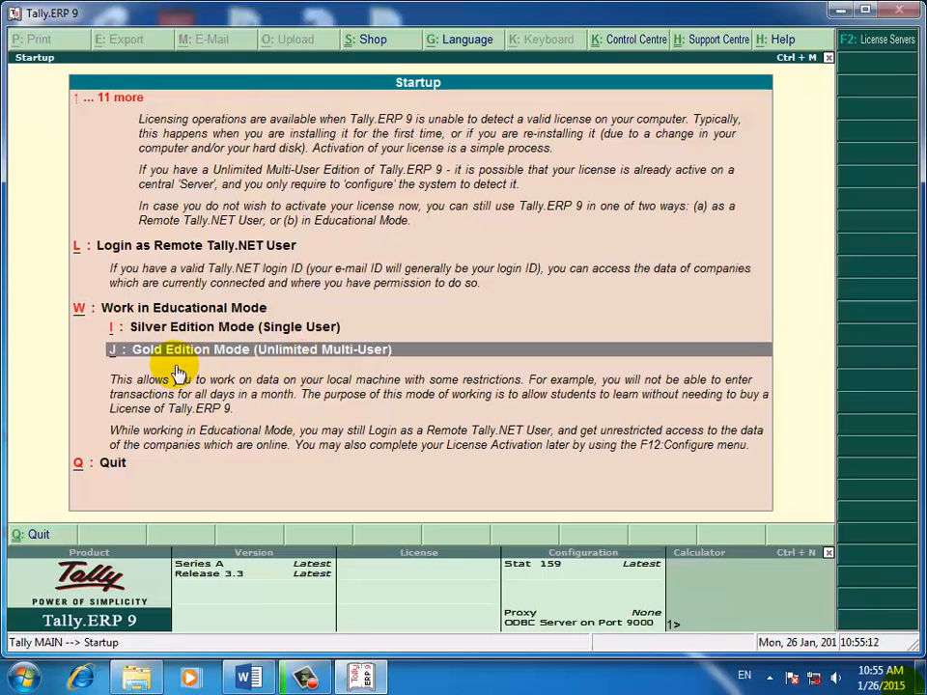
{"action": "key", "text": "Return"}
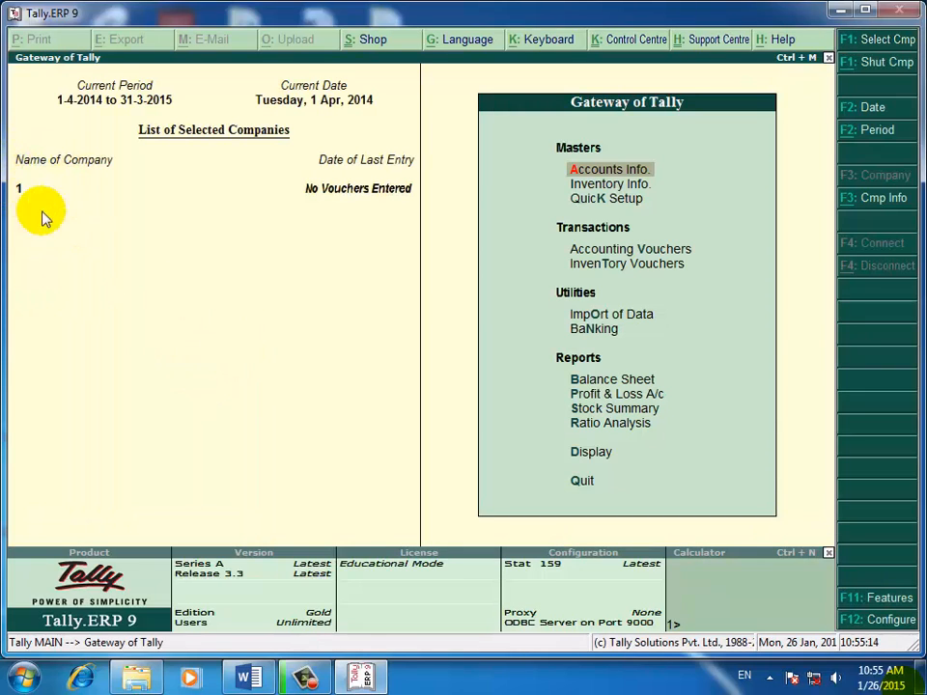
Step: Shut the open company "1" and begin creating a company with "Prasad 26 Jan" as its name and mailing name
{"action": "left_click", "coordinate": [866, 68]}
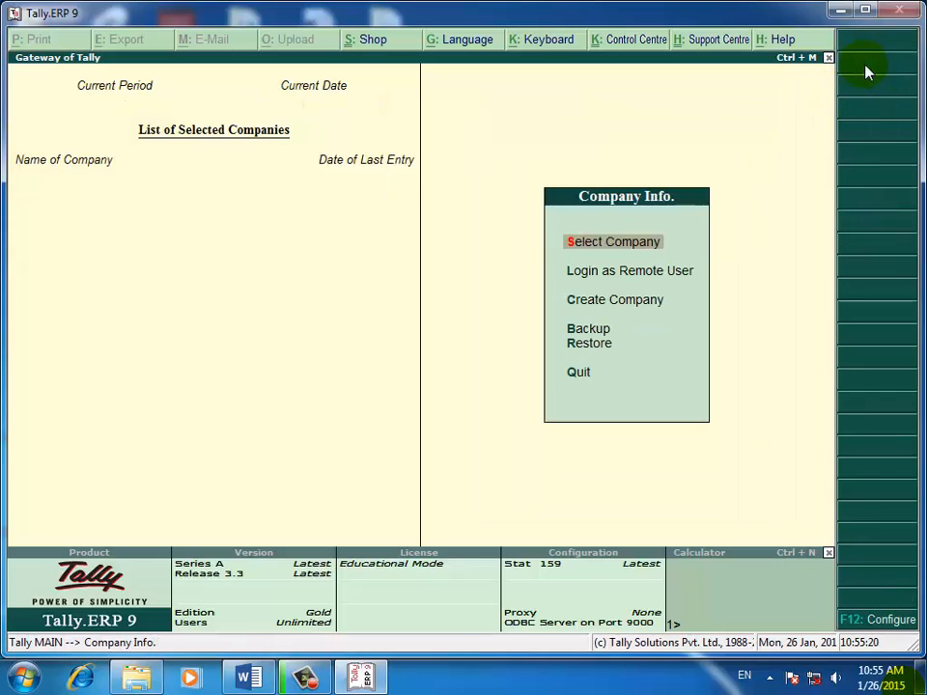
{"action": "key", "text": "Down"}
{"action": "key", "text": "Down"}
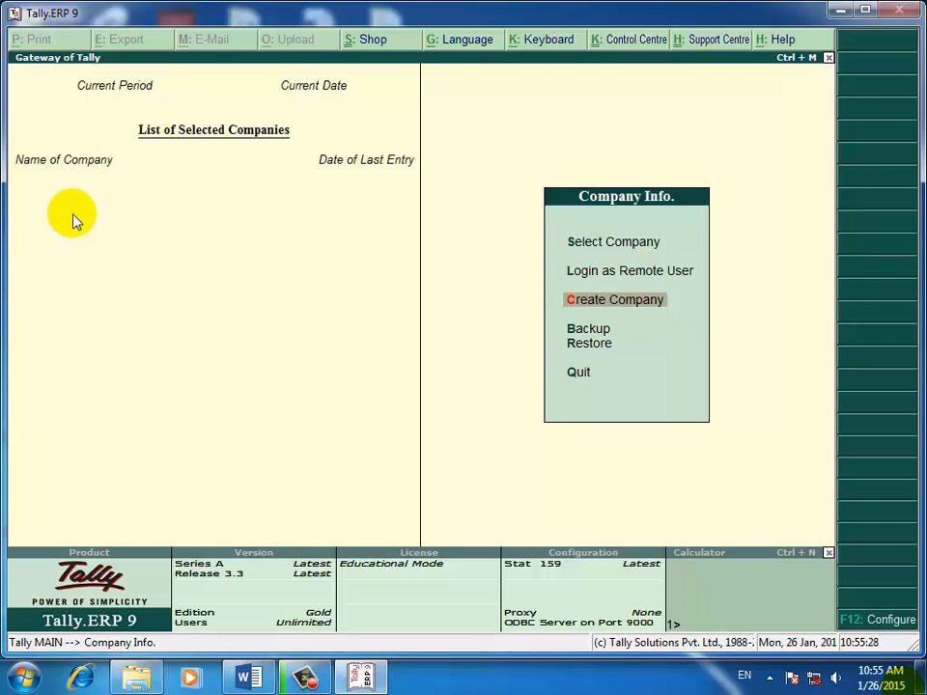
{"action": "left_click", "coordinate": [627, 320]}
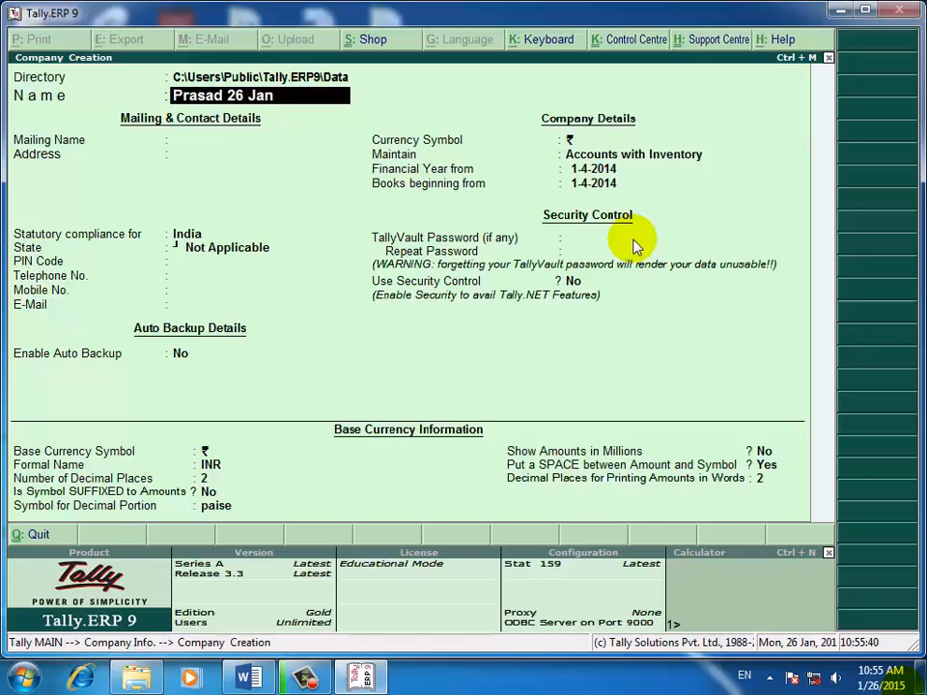
{"action": "key", "text": "Return"}
{"action": "key", "text": "Return"}
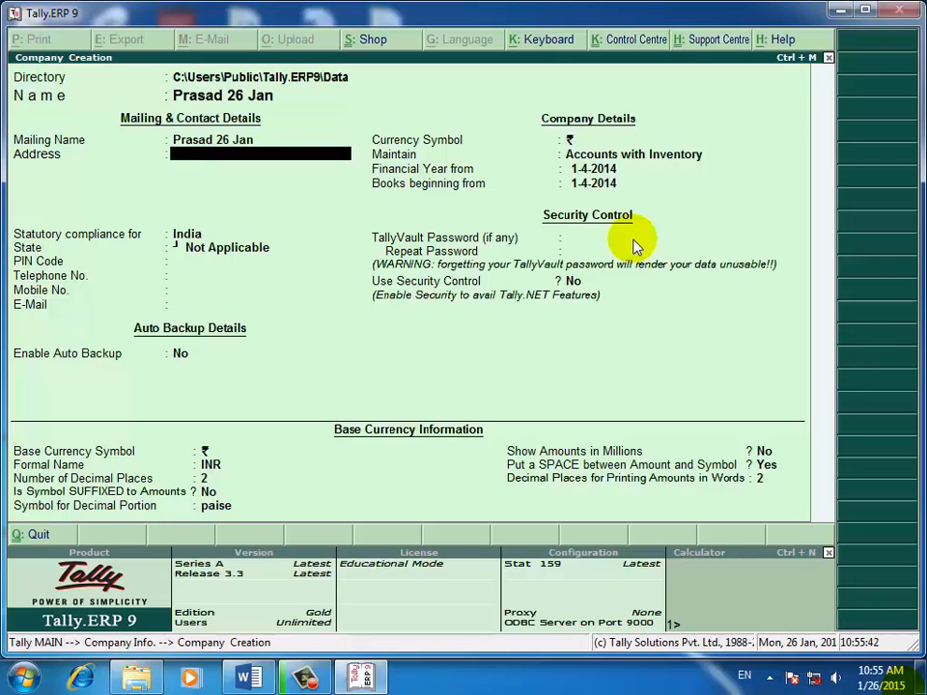
Step: Keep India for statutory compliance, set the state to Maharashtra, and leave the address and contact details blank
{"action": "key", "text": "Return"}
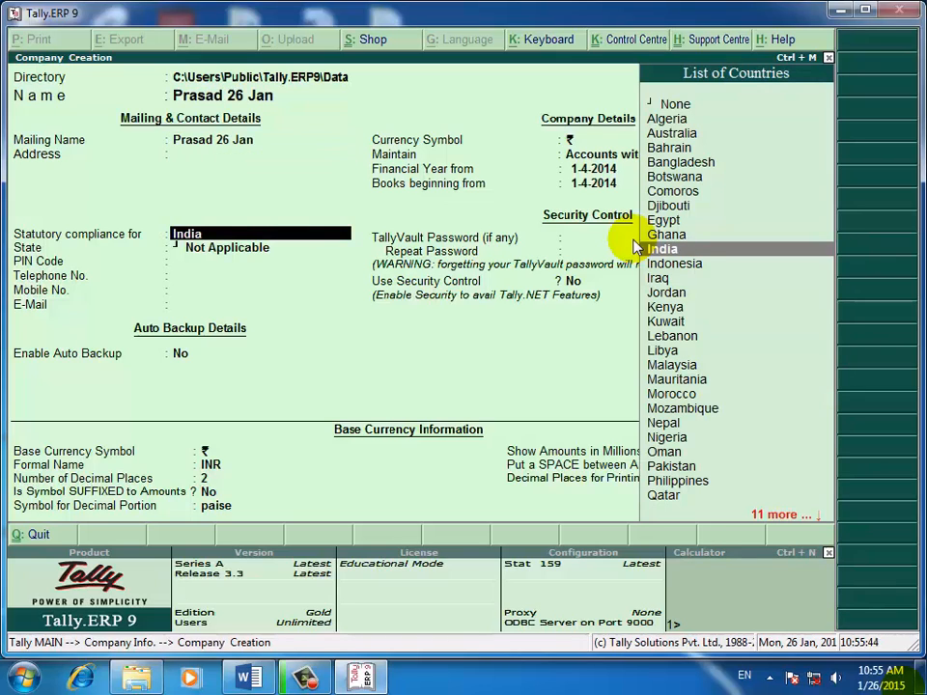
{"action": "key", "text": "Return"}
{"action": "type", "text": "Mah"}
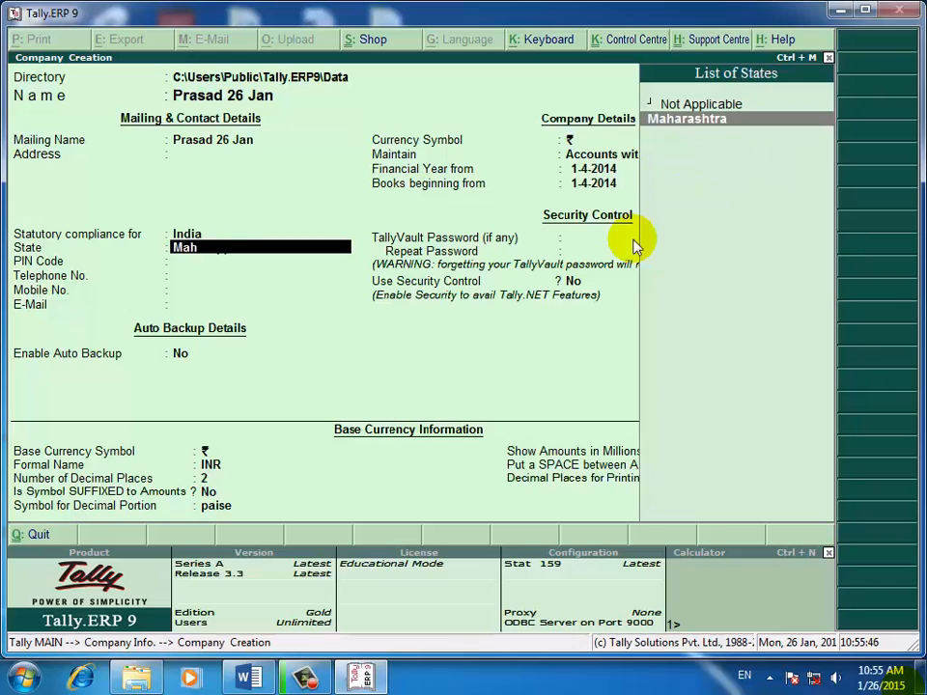
{"action": "key", "text": "Return"}
{"action": "key", "text": "Return"}
{"action": "key", "text": "Return"}
{"action": "key", "text": "Return"}
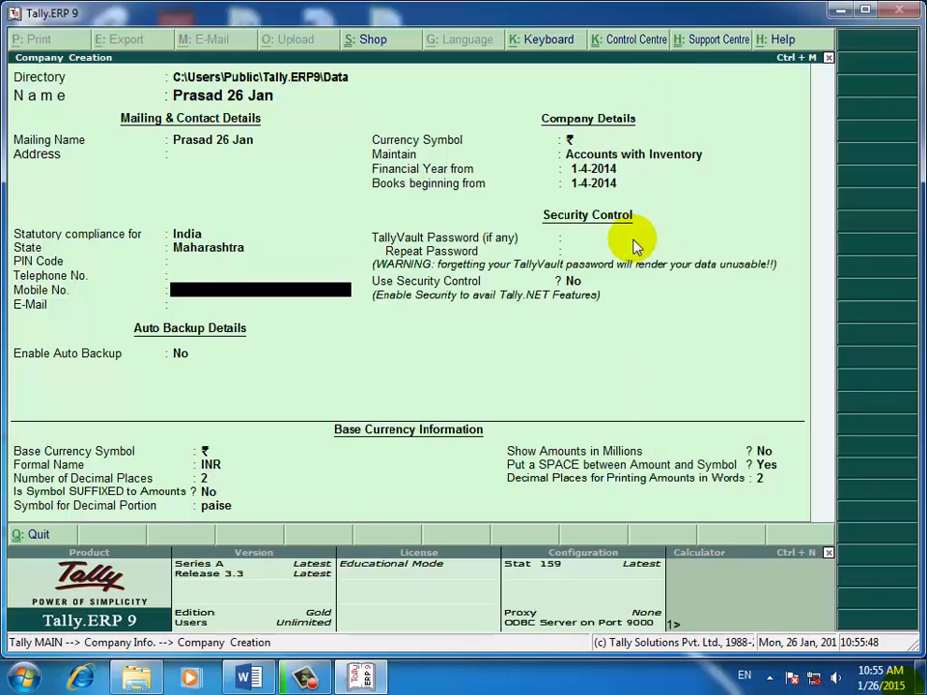
{"action": "key", "text": "Return"}
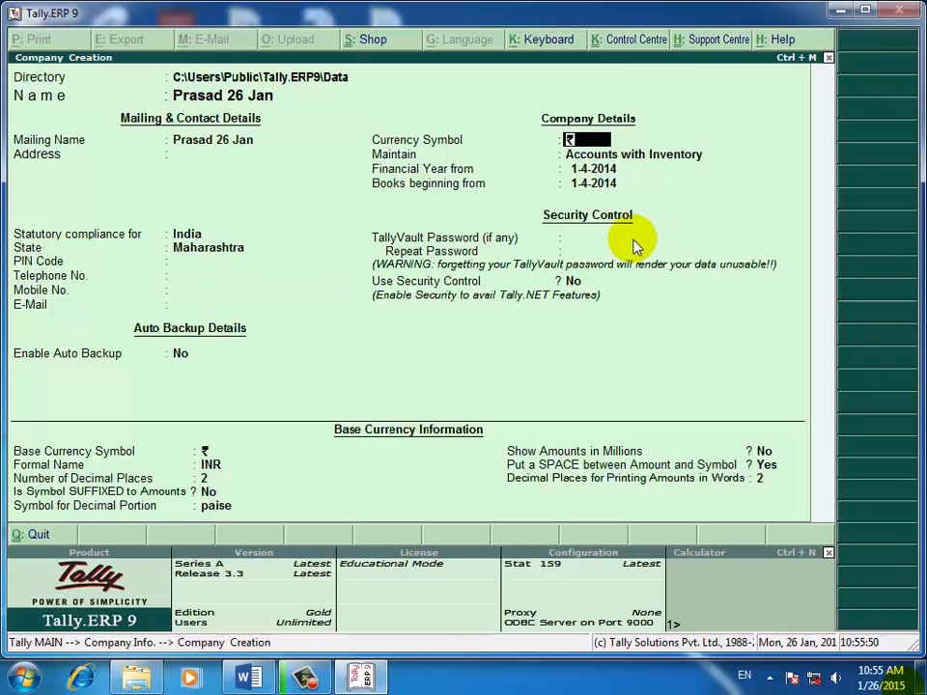
Step: Set the company to maintain Accounts with Inventory, with the financial year and books beginning from 1-4-2014
{"action": "left_click", "coordinate": [571, 156]}
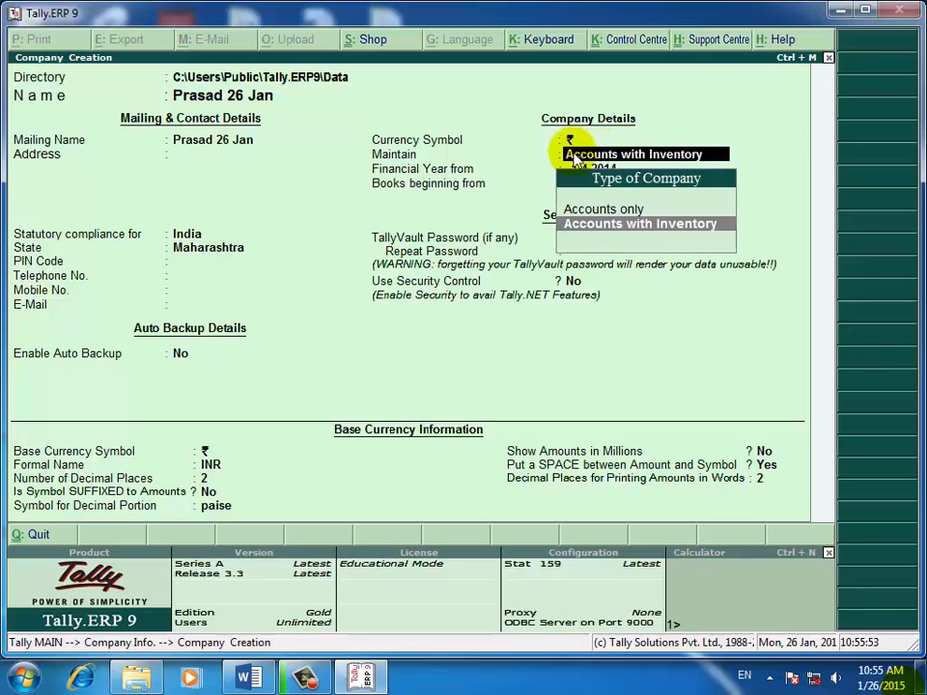
{"action": "left_click", "coordinate": [595, 195]}
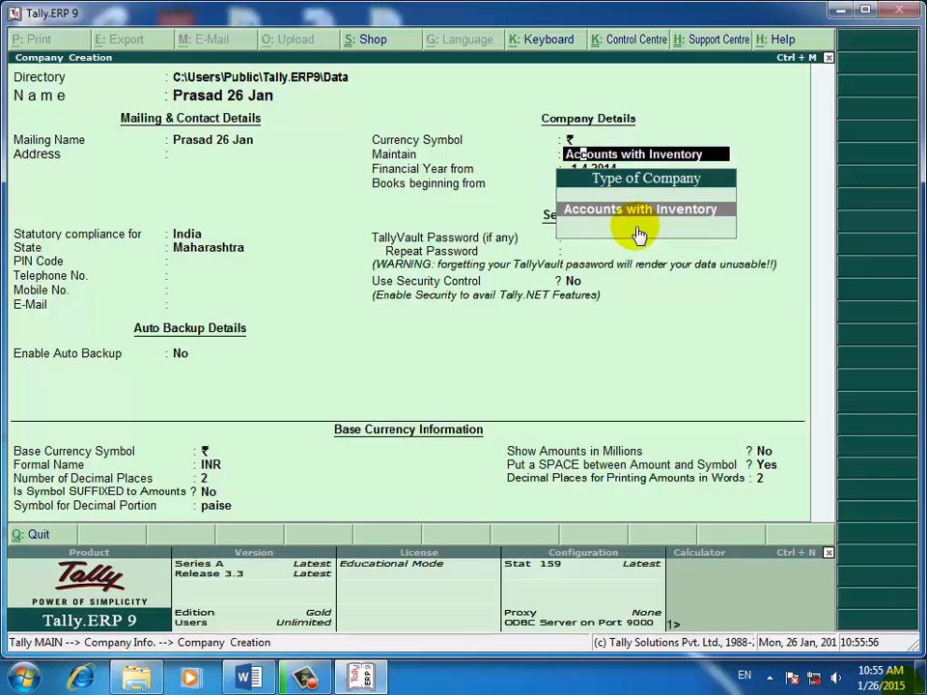
{"action": "key", "text": "Return"}
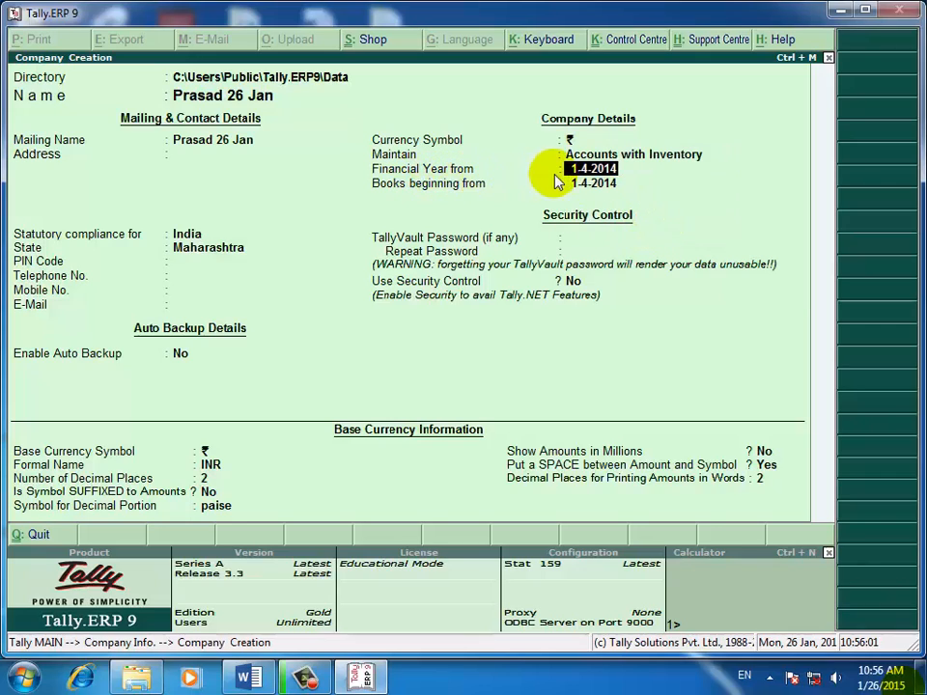
{"action": "key", "text": "Return"}
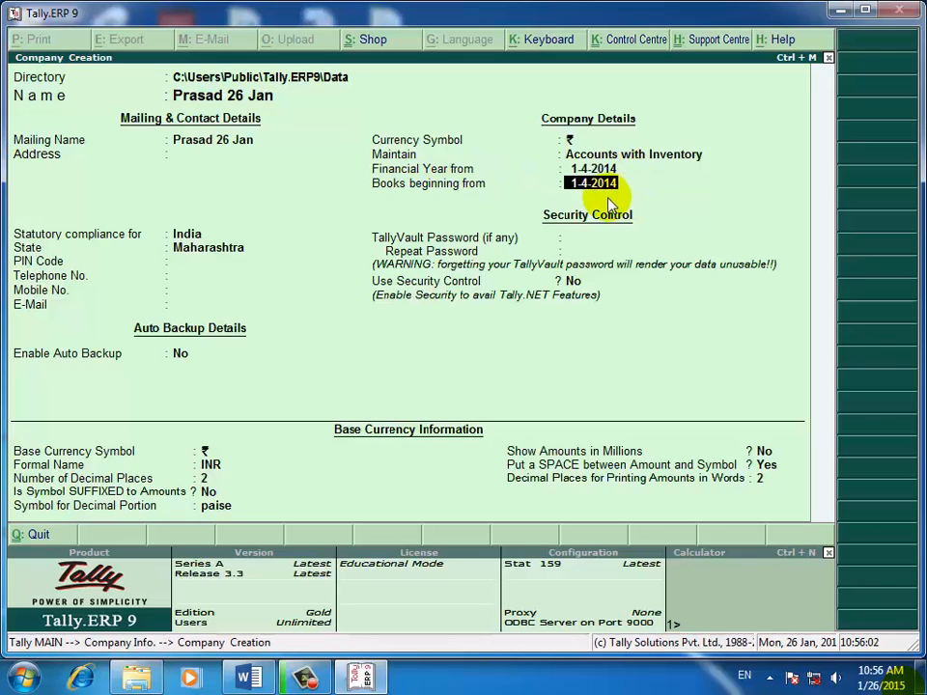
{"action": "key", "text": "Return"}
{"action": "key", "text": "Return"}
{"action": "key", "text": "Return"}
{"action": "key", "text": "Return"}
{"action": "key", "text": "Return"}
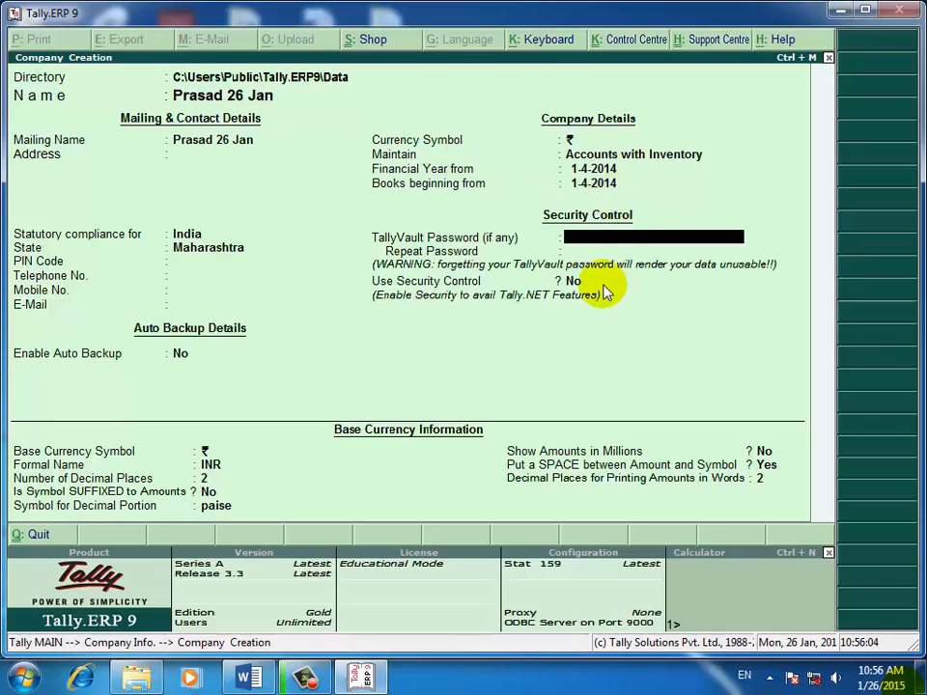
Step: Leave the TallyVault password blank, keep the default security and base currency settings, and accept the company creation
{"action": "key", "text": "Return"}
{"action": "key", "text": "Return"}
{"action": "key", "text": "Return"}
{"action": "key", "text": "Return"}
{"action": "key", "text": "Return"}
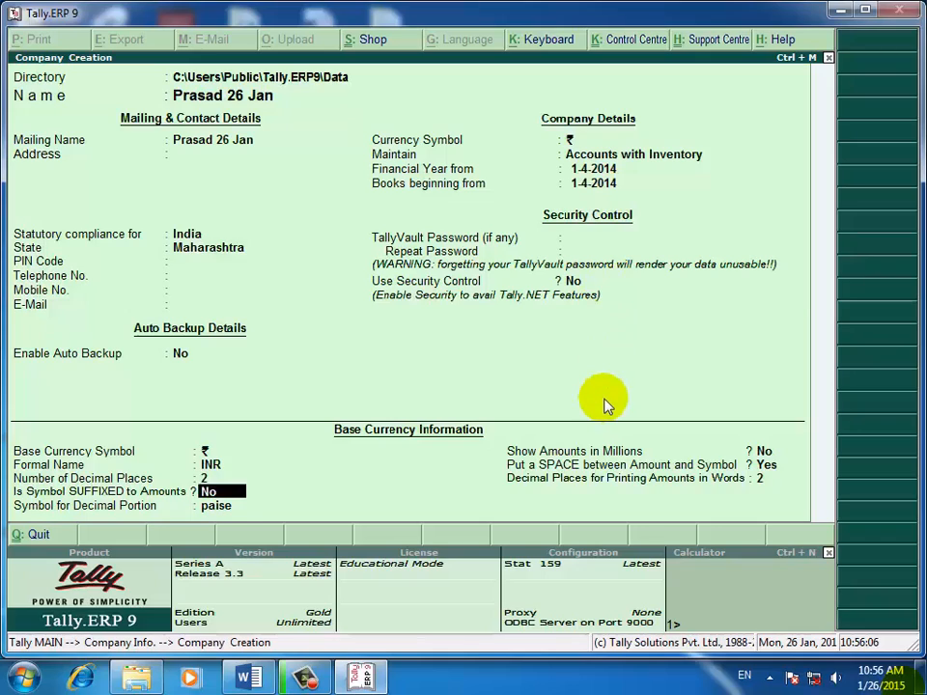
{"action": "key", "text": "Return"}
{"action": "key", "text": "Return"}
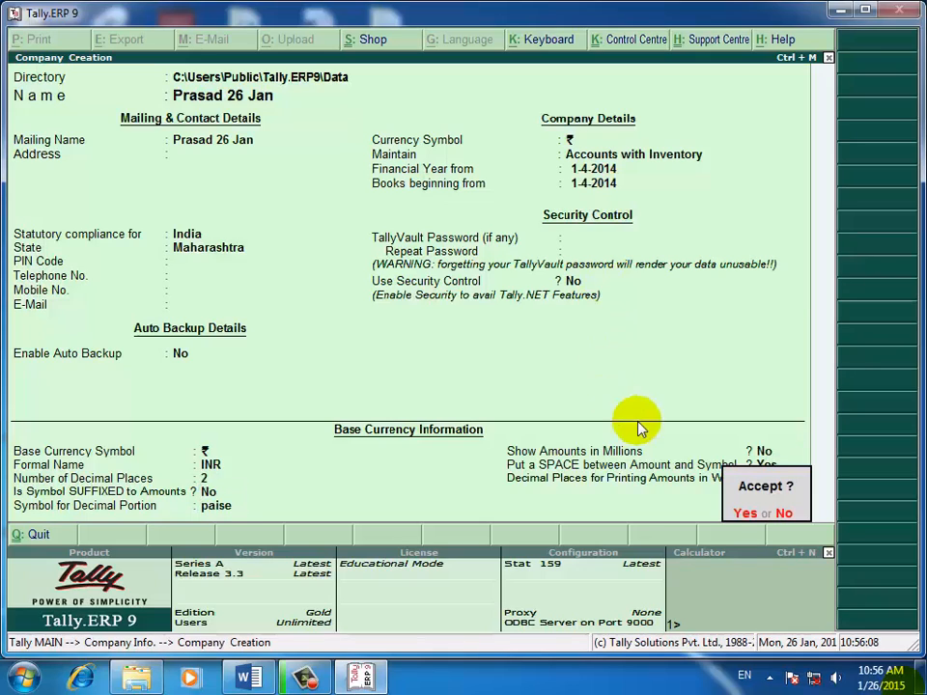
{"action": "left_click", "coordinate": [748, 520]}
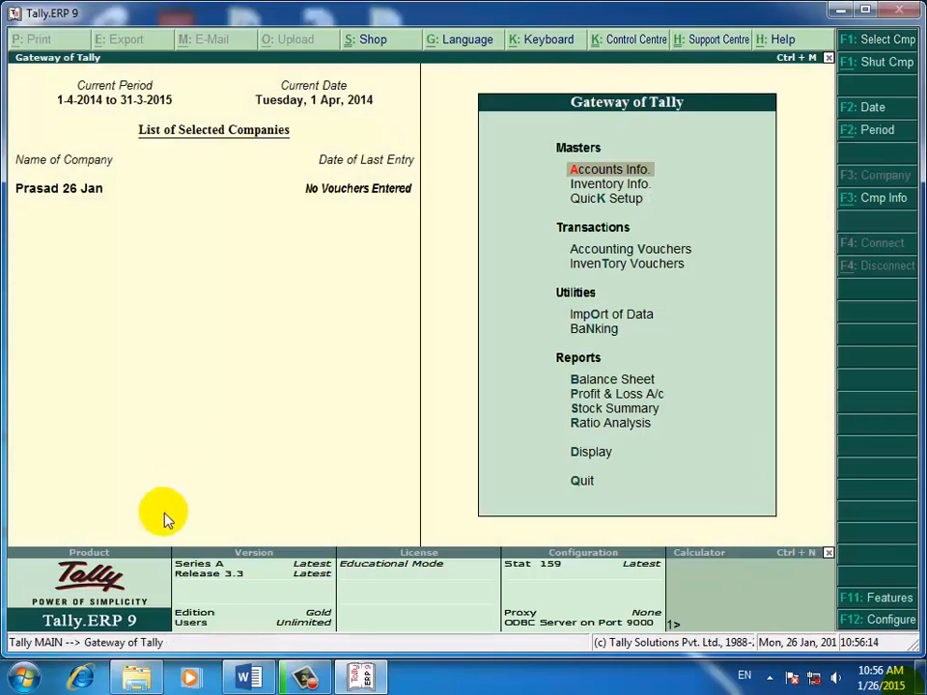
Step: Switch to the Word assignment and colour the MOTOR CAR, BANK OF INDIA and CASH entries in the balance sheet red
{"action": "left_click", "coordinate": [246, 677]}
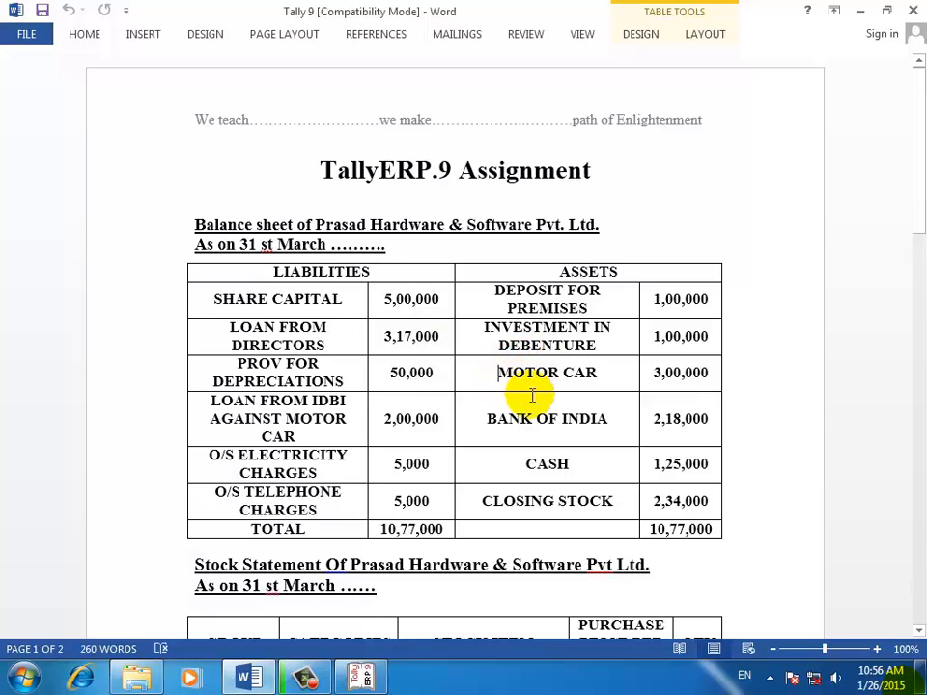
{"action": "left_click_drag", "start_coordinate": [532, 389], "coordinate": [637, 460]}
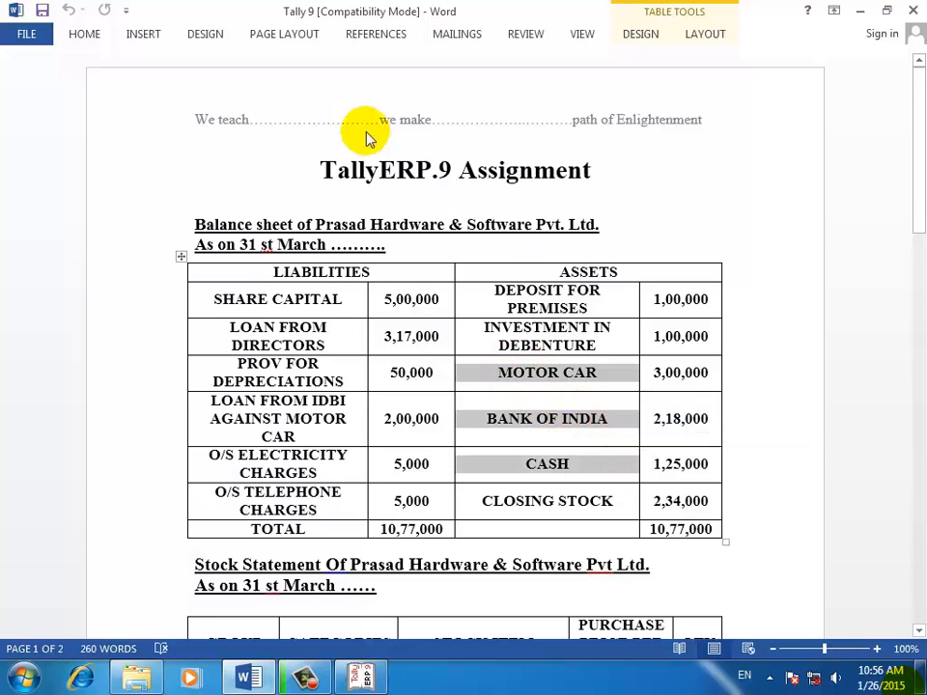
{"action": "left_click", "coordinate": [82, 34]}
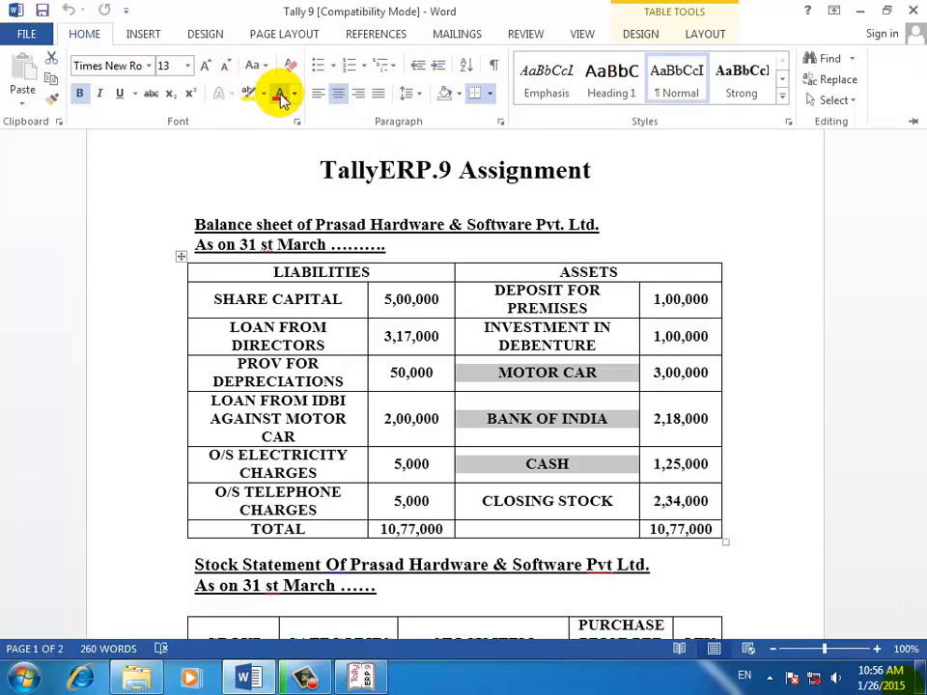
{"action": "left_click", "coordinate": [280, 95]}
{"action": "left_click", "coordinate": [632, 371]}
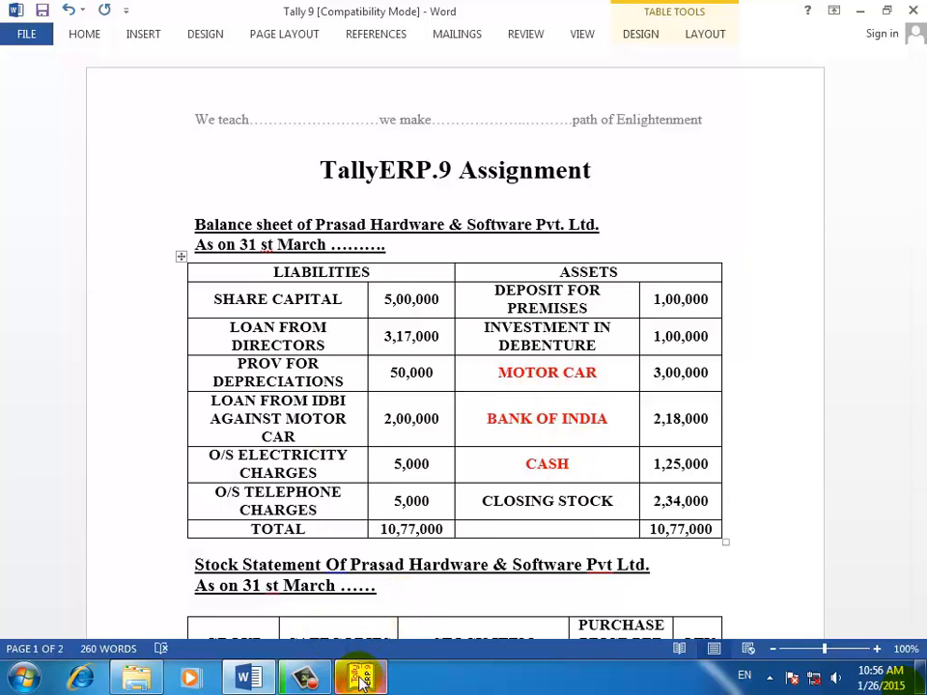
Step: Switch to Tally.ERP 9 and open the single ledger creation form from the accounts masters
{"action": "mouse_move", "coordinate": [361, 679]}
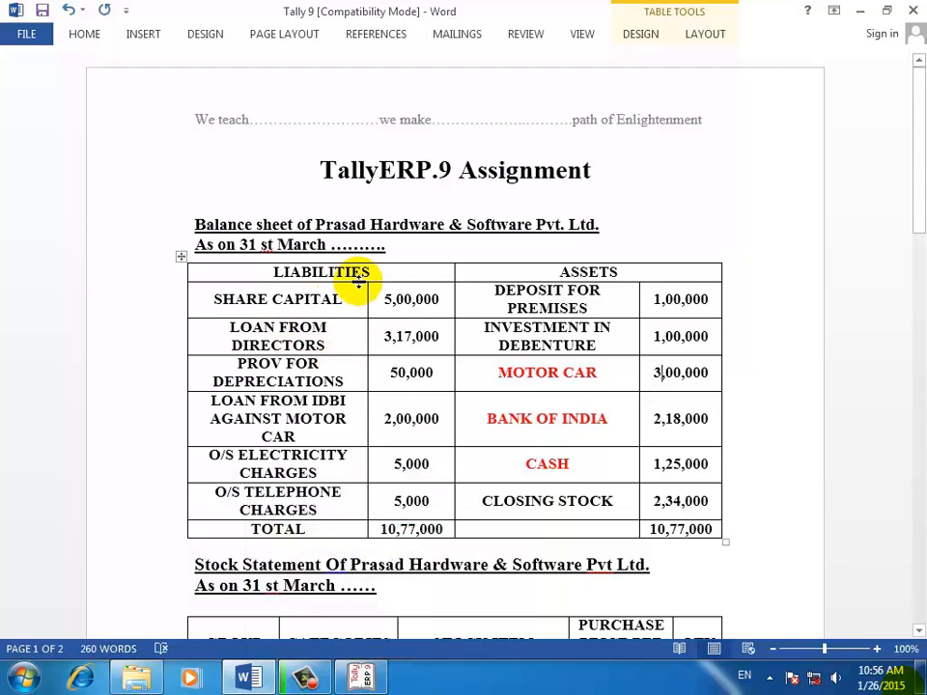
{"action": "left_click", "coordinate": [365, 677]}
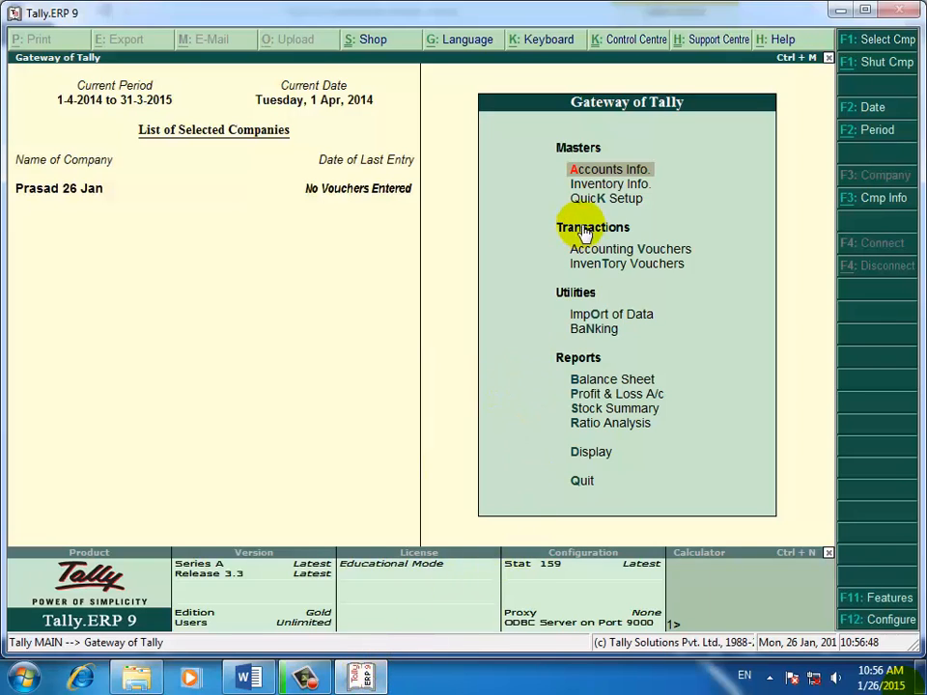
{"action": "left_click", "coordinate": [610, 172]}
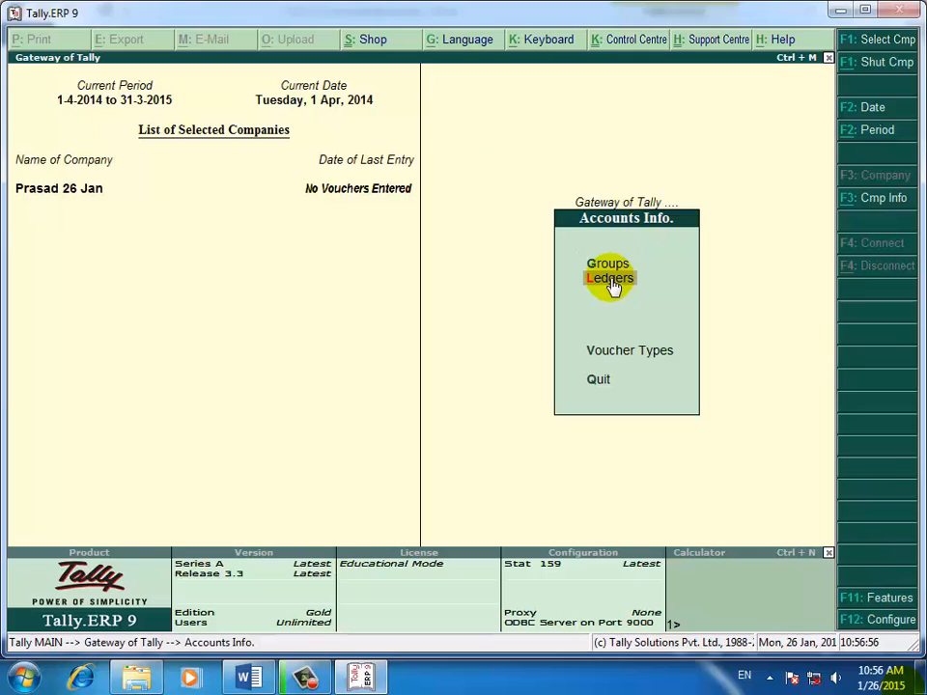
{"action": "left_click", "coordinate": [612, 282]}
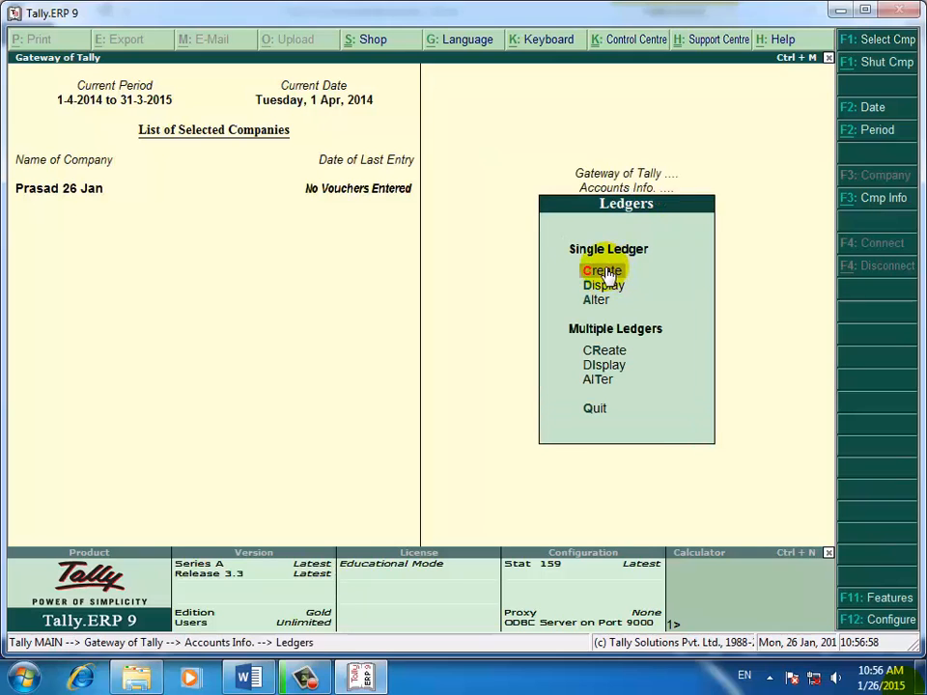
{"action": "left_click", "coordinate": [623, 270]}
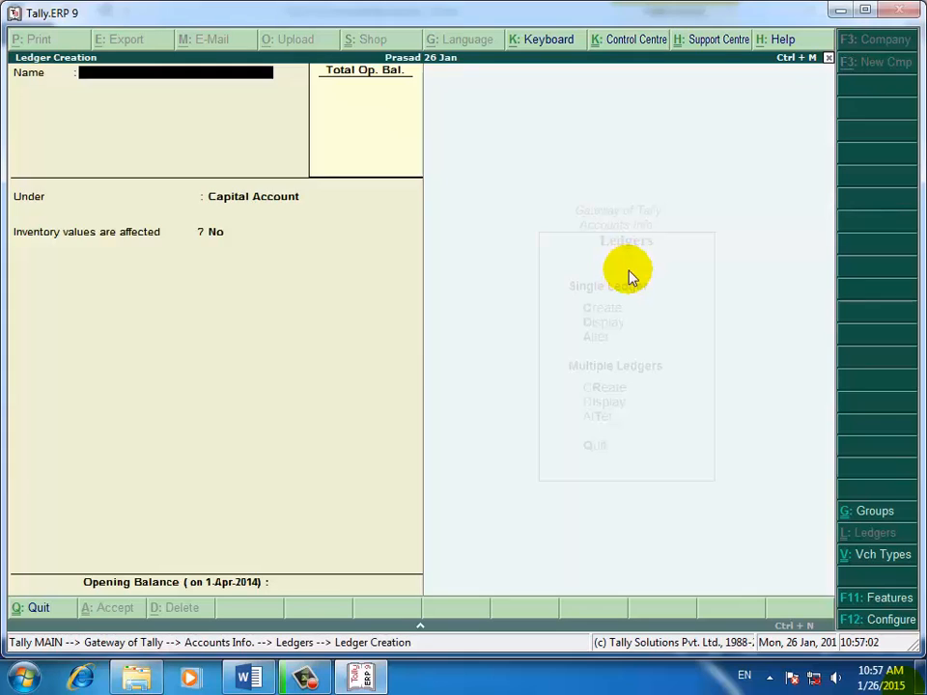
Step: Create the Motor Car ledger under Fixed Assets with an opening balance of 3,00,000 Dr, leaving inventory values unaffected
{"action": "type", "text": "Motor Car"}
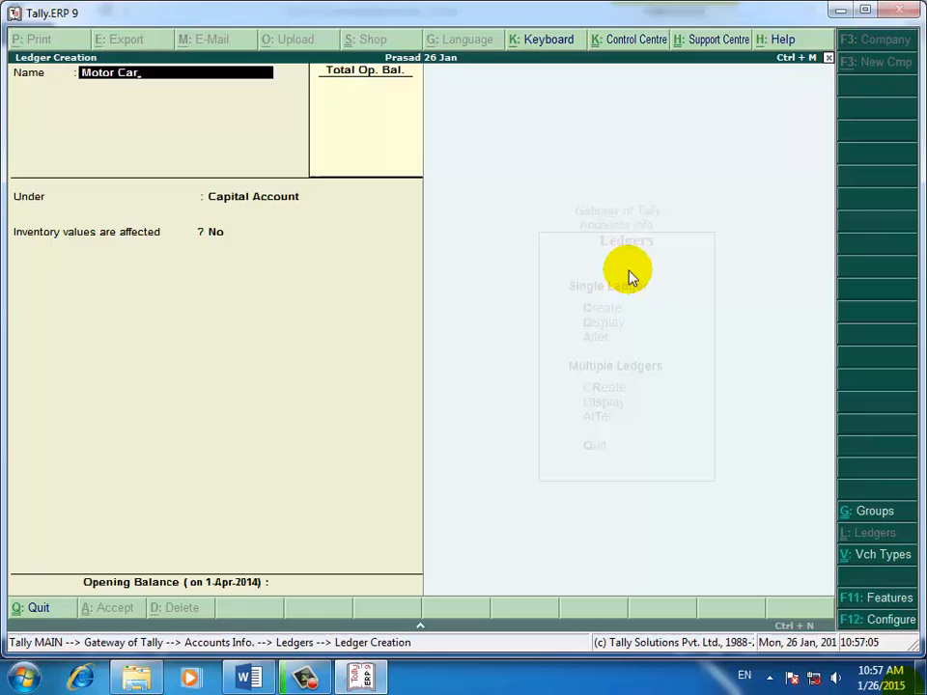
{"action": "key", "text": "Return"}
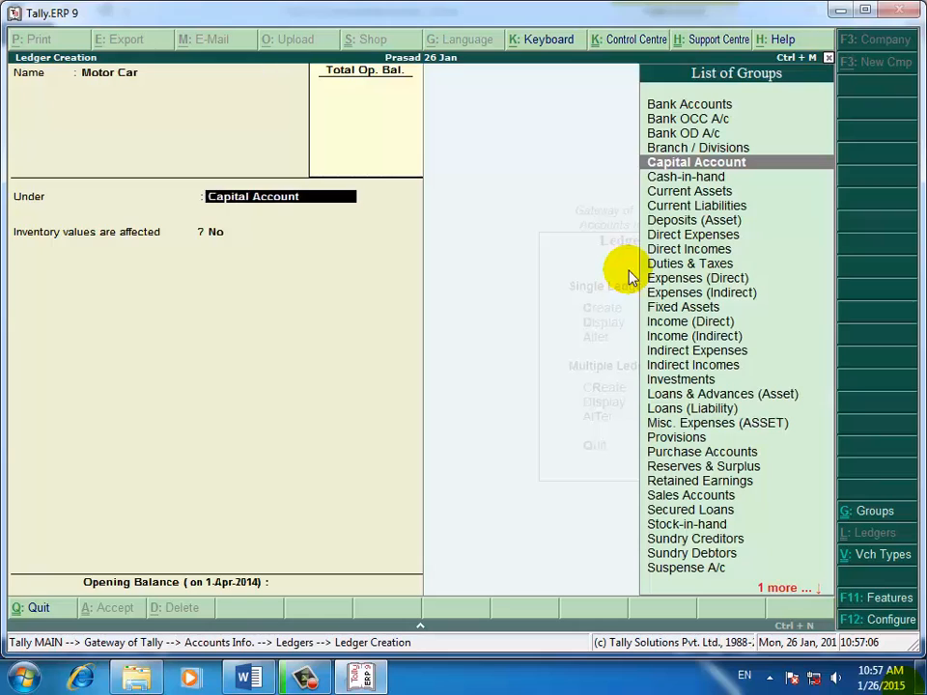
{"action": "type", "text": "F"}
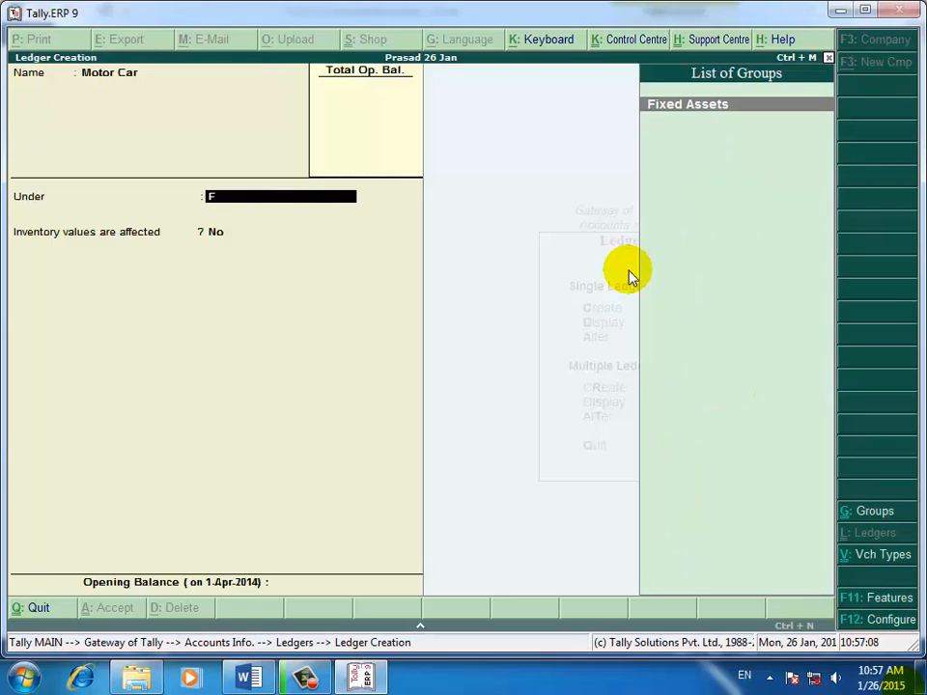
{"action": "key", "text": "Return"}
{"action": "key", "text": "Return"}
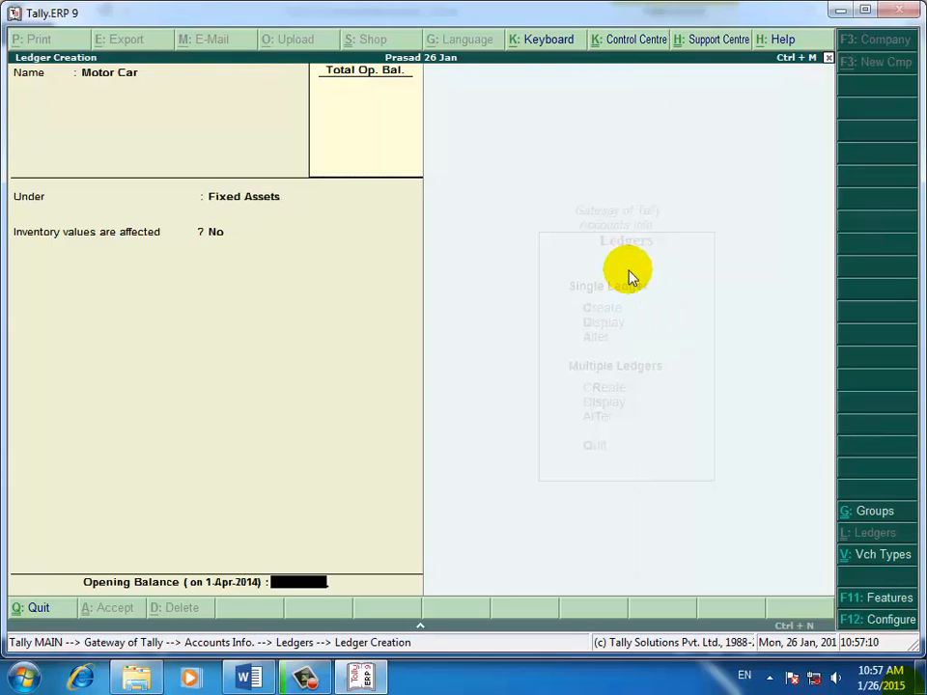
{"action": "type", "text": "3,00,000.0"}
{"action": "key", "text": "Return"}
{"action": "key", "text": "Return"}
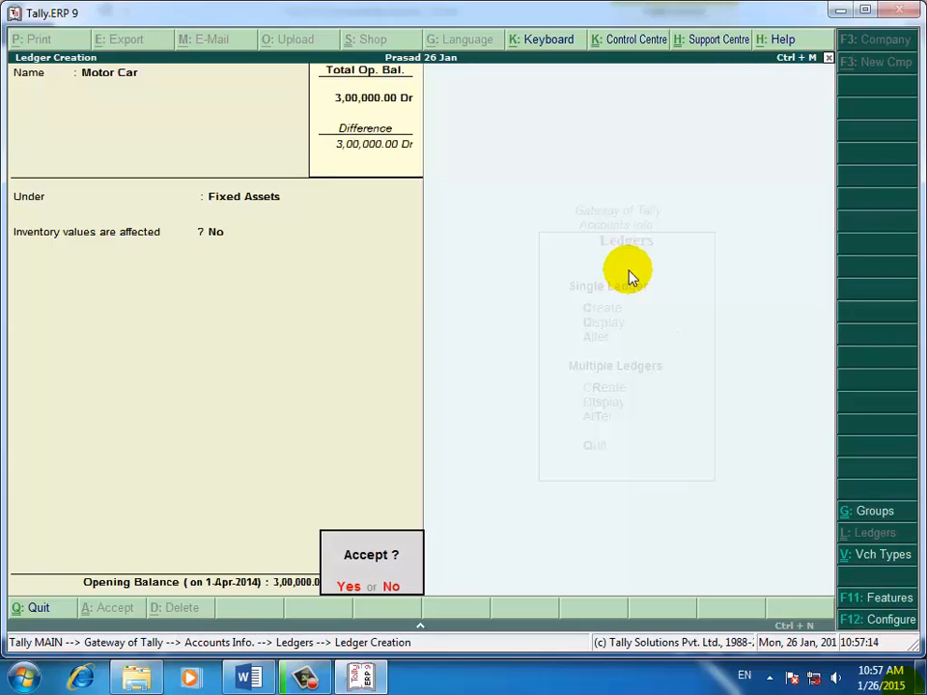
{"action": "key", "text": "Return"}
Step: Create the Bank of India ledger under Bank Accounts with default reconciliation and cheque settings and an opening balance of 2,18,000 Dr
{"action": "type", "text": "Bank of India"}
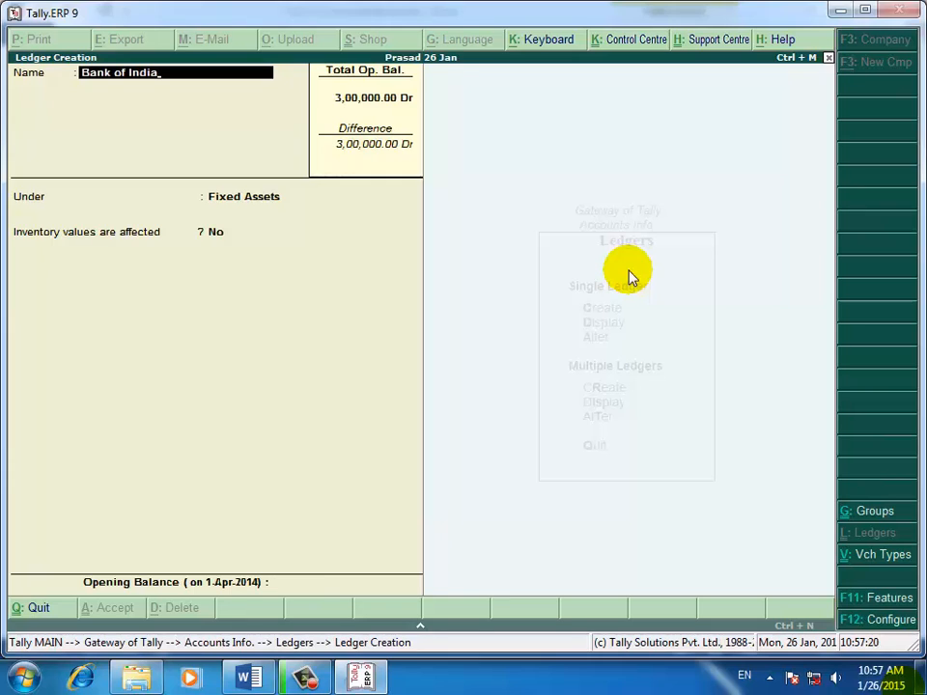
{"action": "key", "text": "Return"}
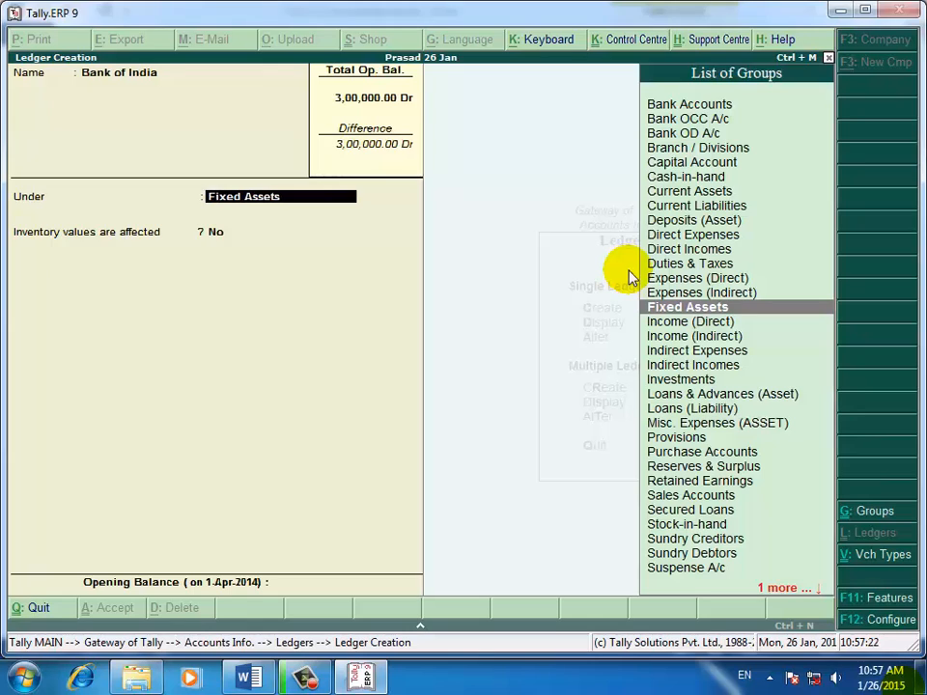
{"action": "type", "text": "B"}
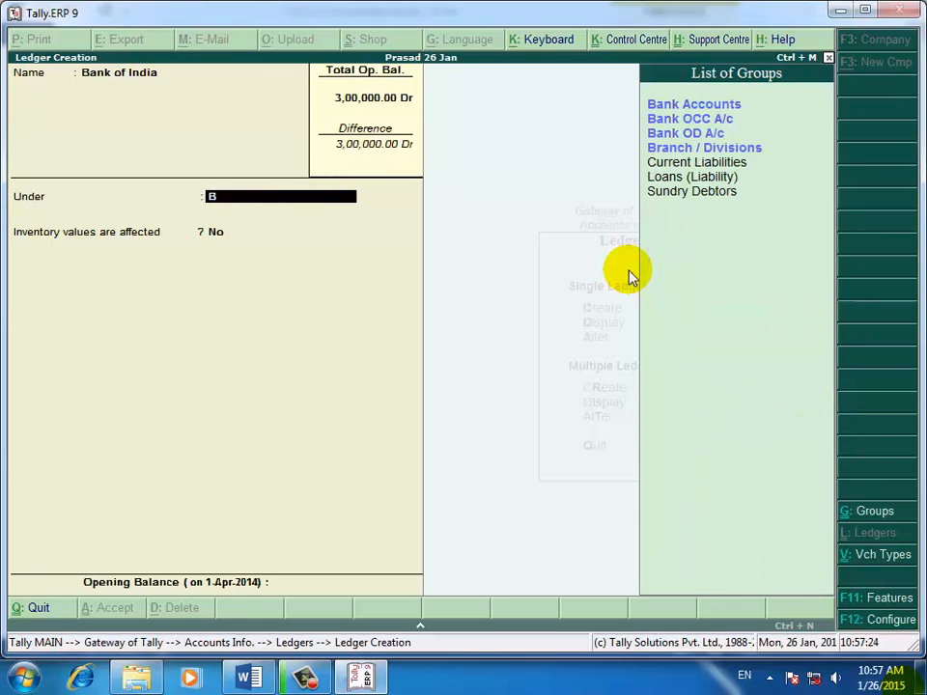
{"action": "key", "text": "Return"}
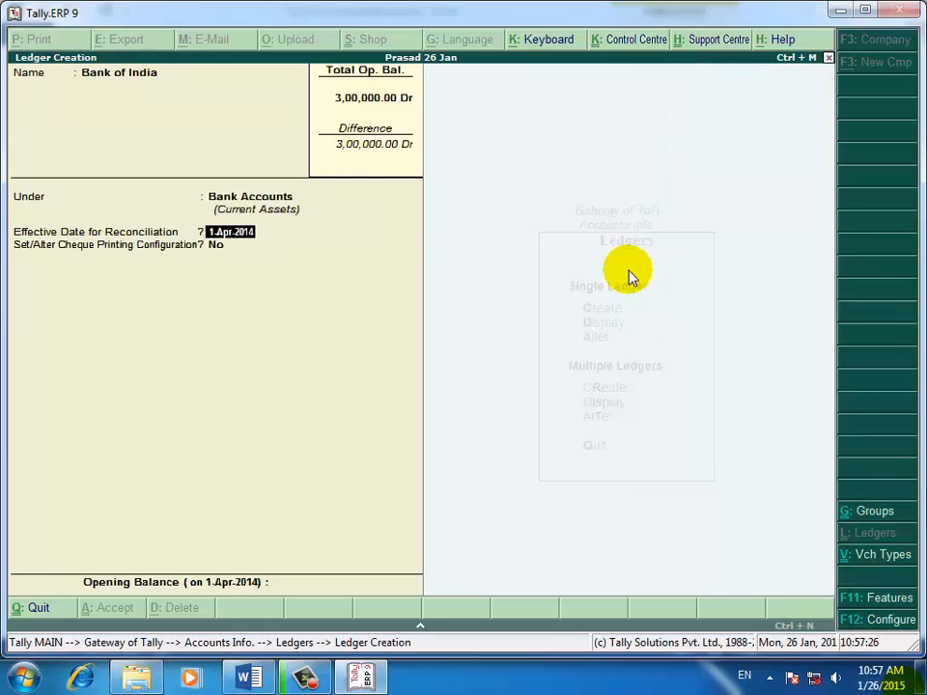
{"action": "key", "text": "Return"}
{"action": "key", "text": "Return"}
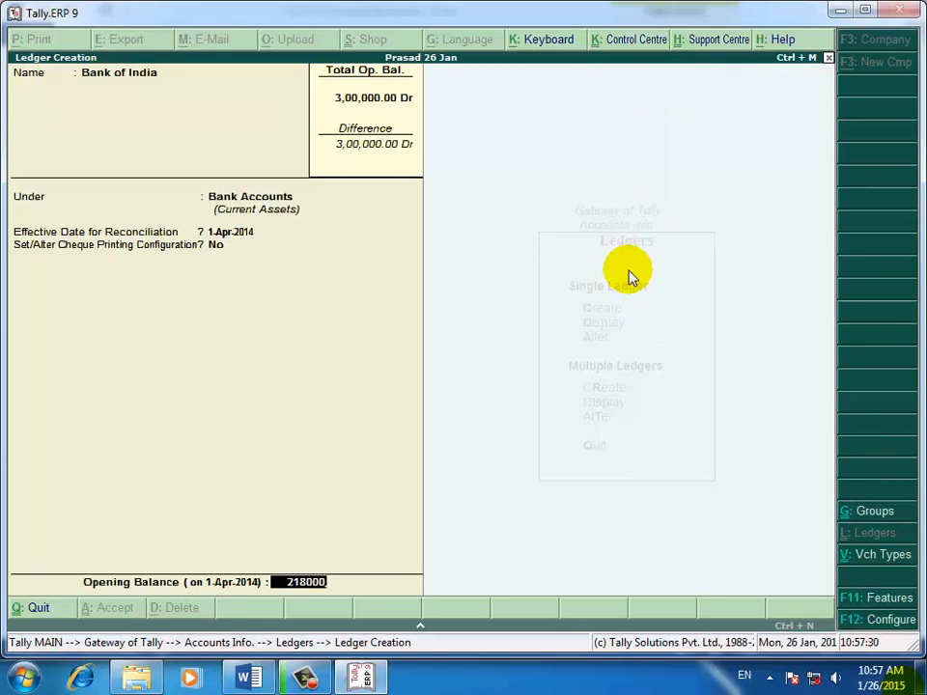
{"action": "type", "text": "218000"}
{"action": "key", "text": "Return"}
{"action": "key", "text": "Return"}
{"action": "key", "text": "Return"}
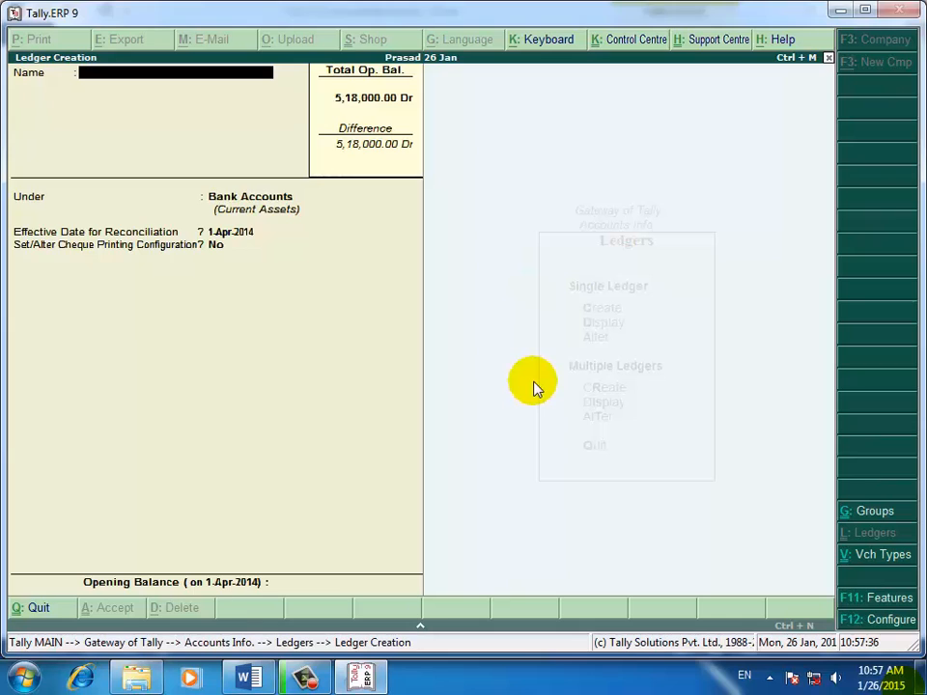
Step: Leave ledger creation and open the existing Cash ledger for single ledger alteration
{"action": "key", "text": "Escape"}
{"action": "key", "text": "Return"}
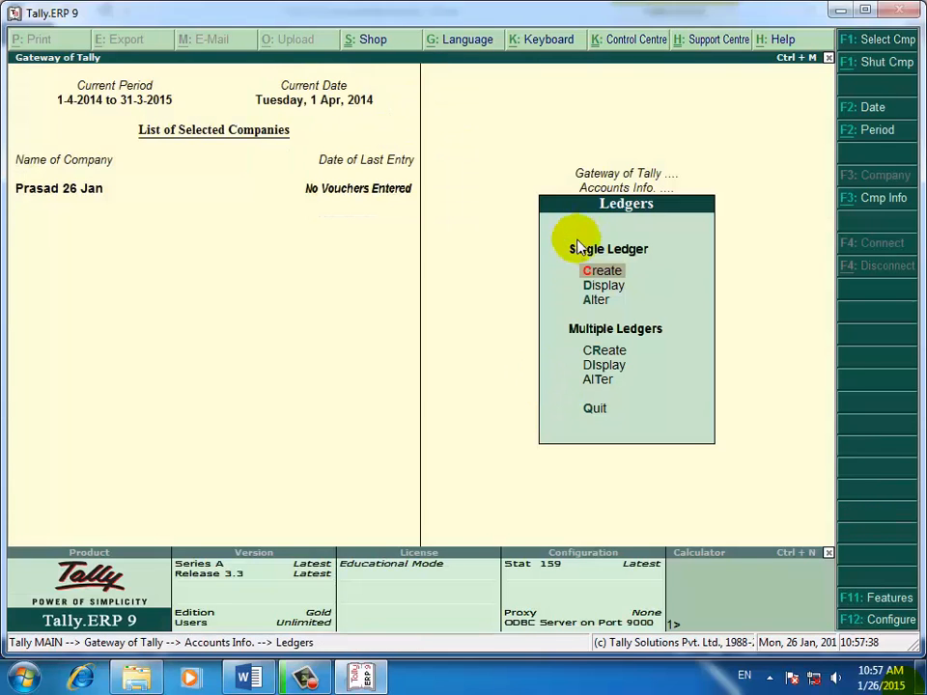
{"action": "key", "text": "Down"}
{"action": "key", "text": "Down"}
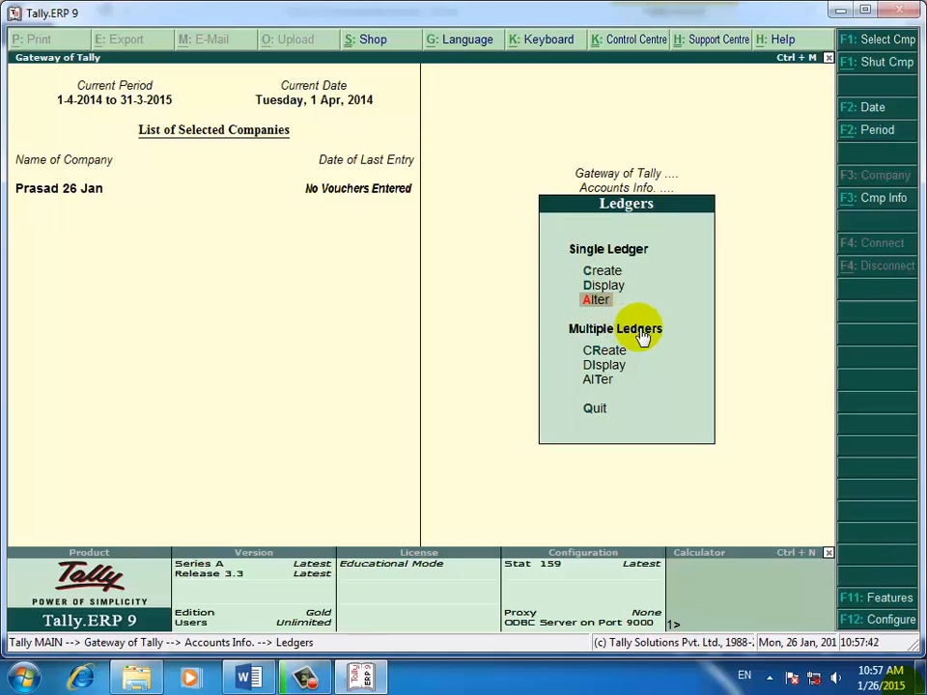
{"action": "key", "text": "Return"}
{"action": "key", "text": "Down"}
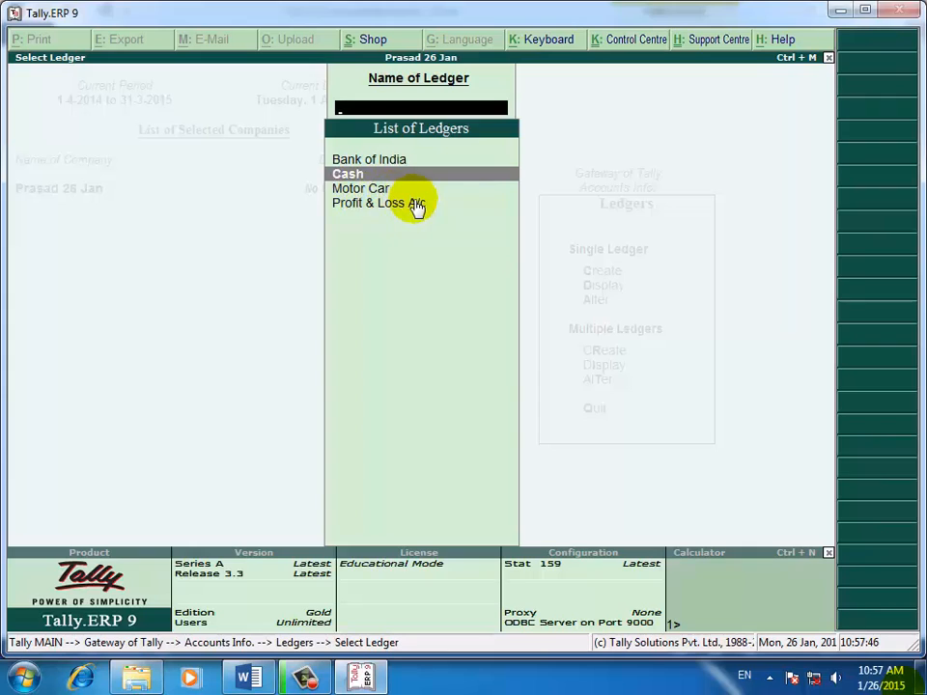
{"action": "key", "text": "Return"}
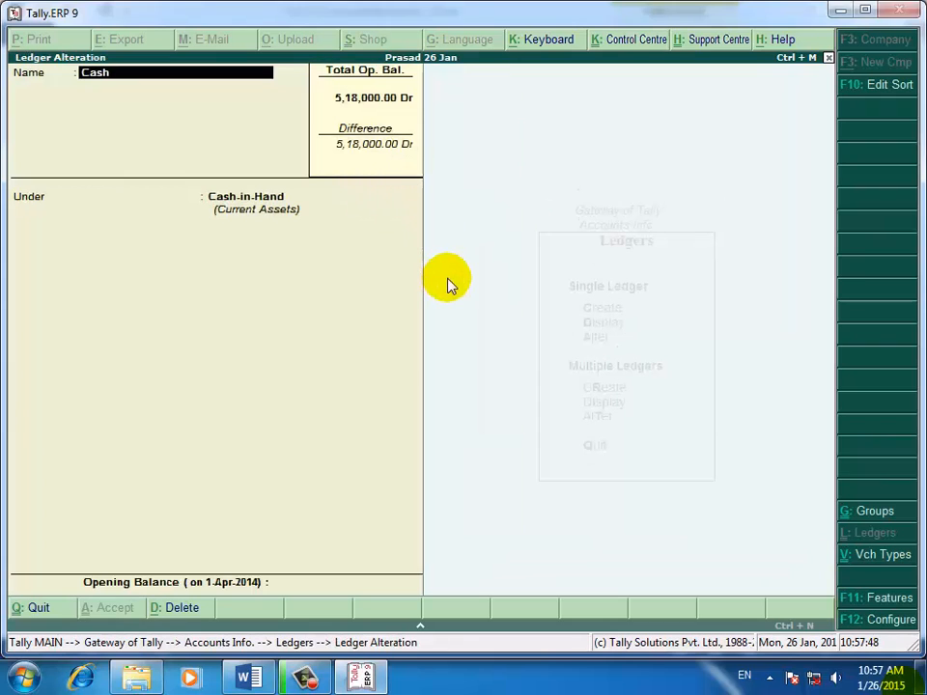
Step: Set the Cash ledger's opening balance to 1,25,000 Dr, accept the change and return to the Gateway of Tally
{"action": "key", "text": "Return"}
{"action": "key", "text": "Return"}
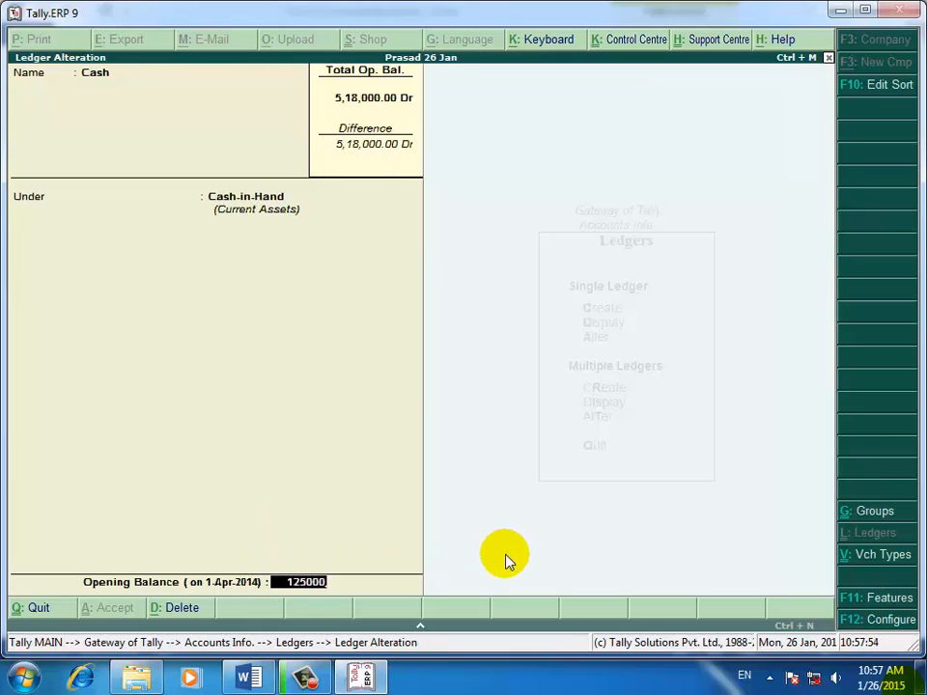
{"action": "key", "text": "Return"}
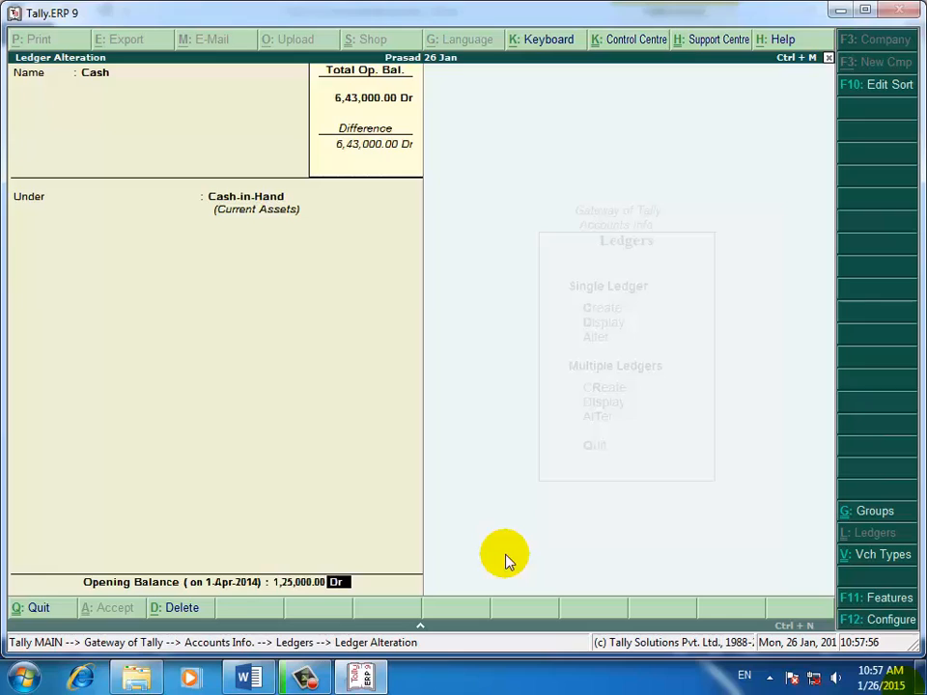
{"action": "key", "text": "Return"}
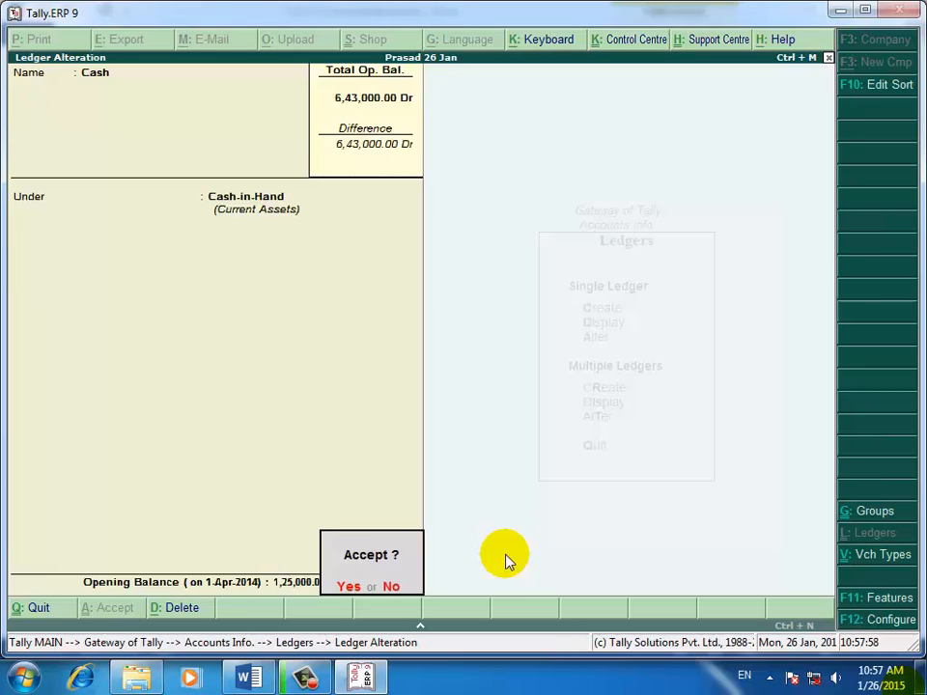
{"action": "key", "text": "Return"}
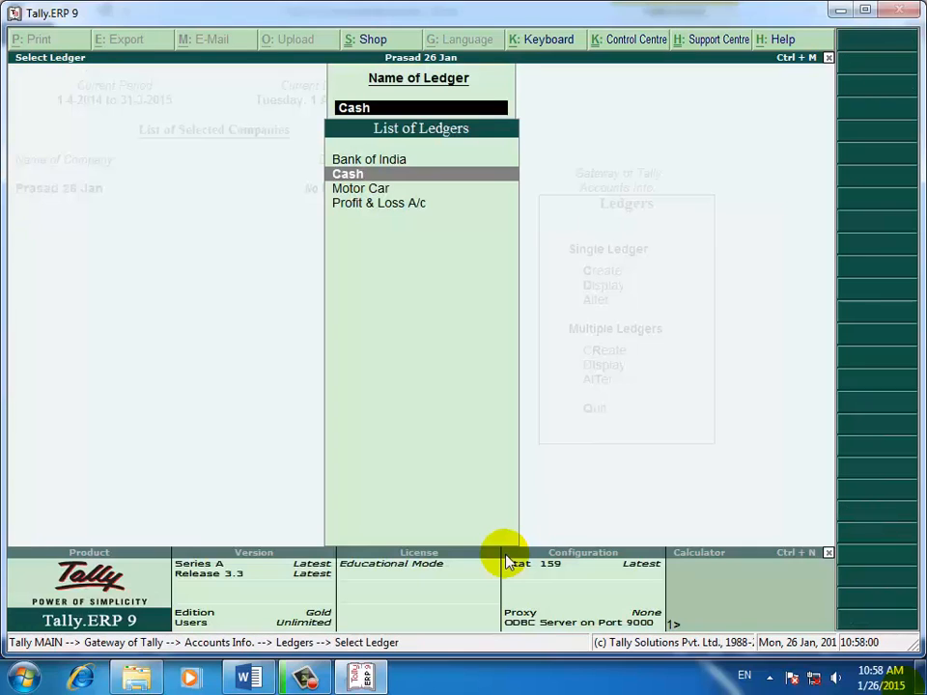
{"action": "key", "text": "Escape"}
{"action": "key", "text": "Escape"}
{"action": "key", "text": "Escape"}
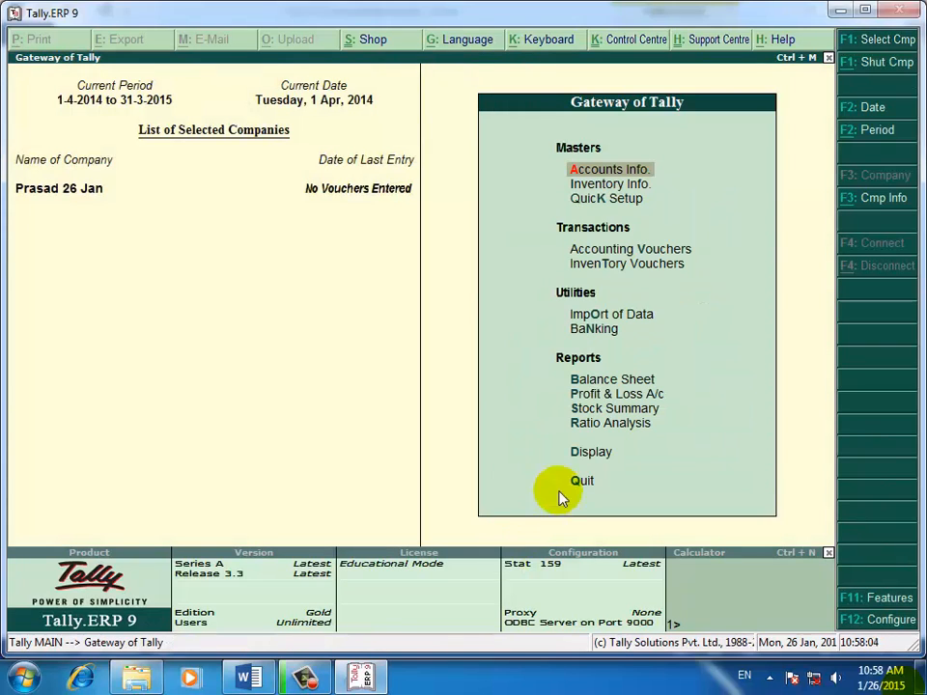
Step: Switch to the Word assignment and colour the stock item 486 in the stock statement table red
{"action": "left_click", "coordinate": [253, 679]}
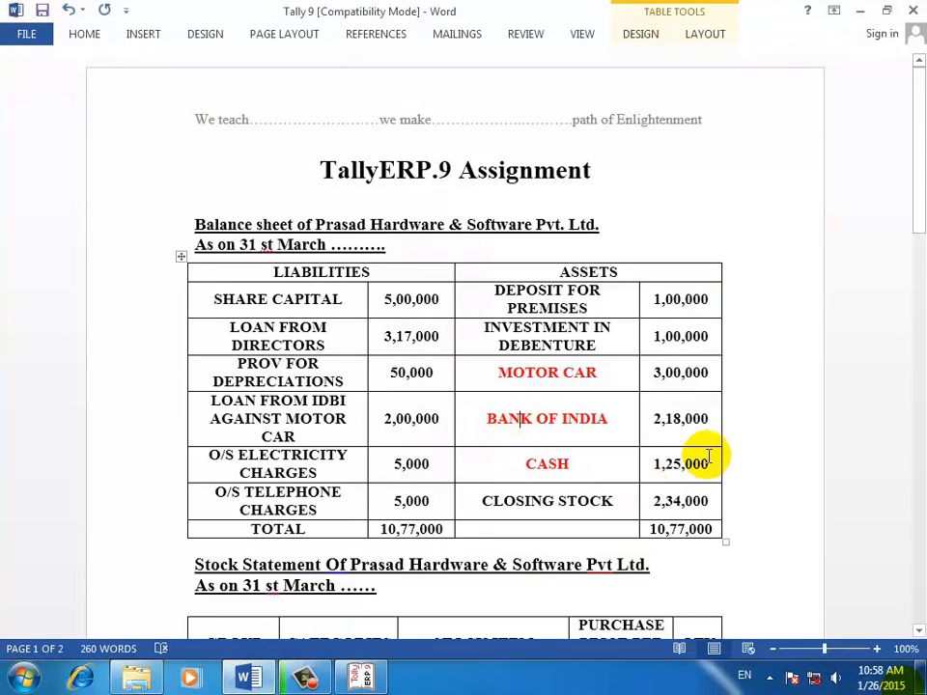
{"action": "left_click_drag", "start_coordinate": [916, 134], "coordinate": [917, 244]}
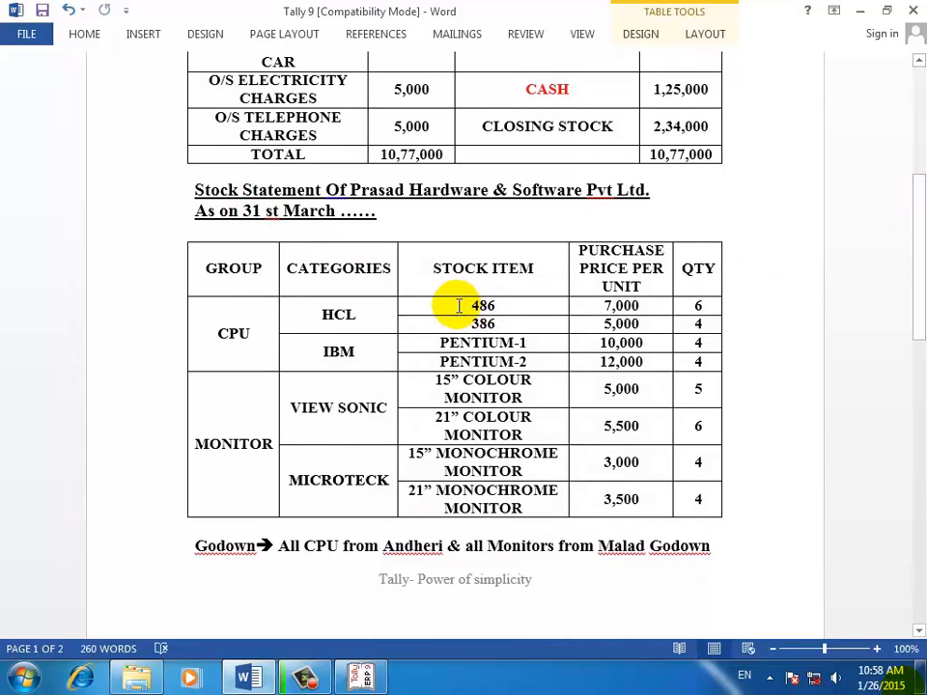
{"action": "left_click_drag", "start_coordinate": [460, 306], "coordinate": [528, 306]}
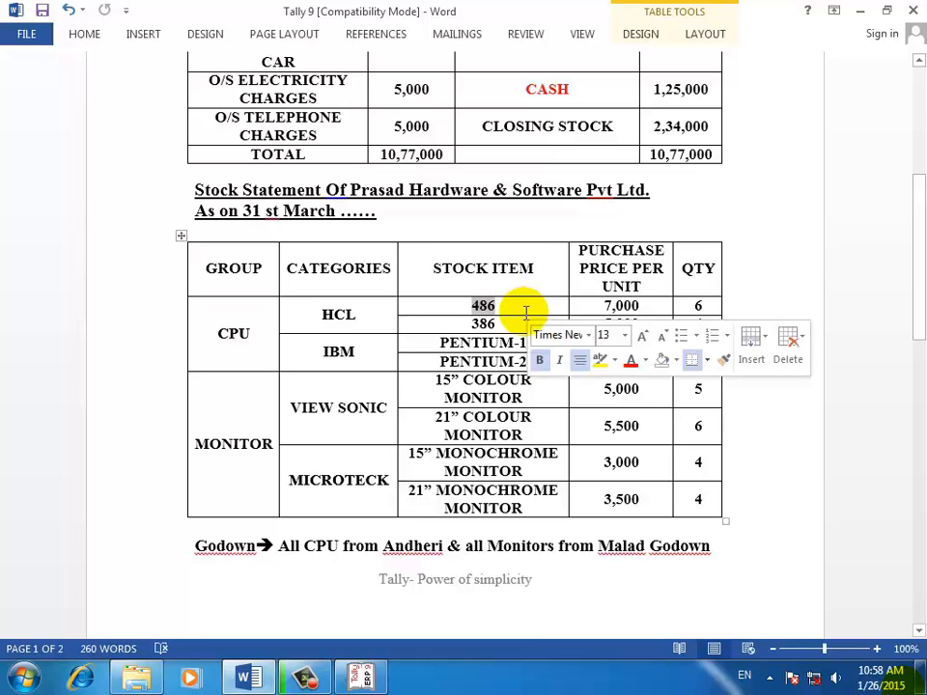
{"action": "left_click", "coordinate": [434, 342]}
{"action": "left_click_drag", "start_coordinate": [433, 343], "coordinate": [521, 340]}
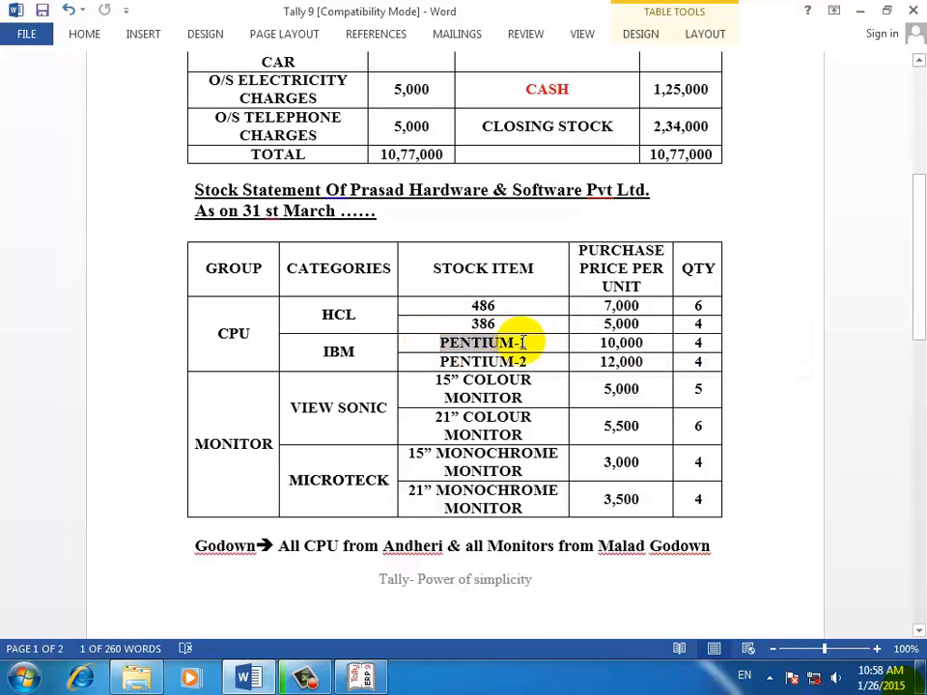
{"action": "left_click_drag", "start_coordinate": [463, 306], "coordinate": [534, 306]}
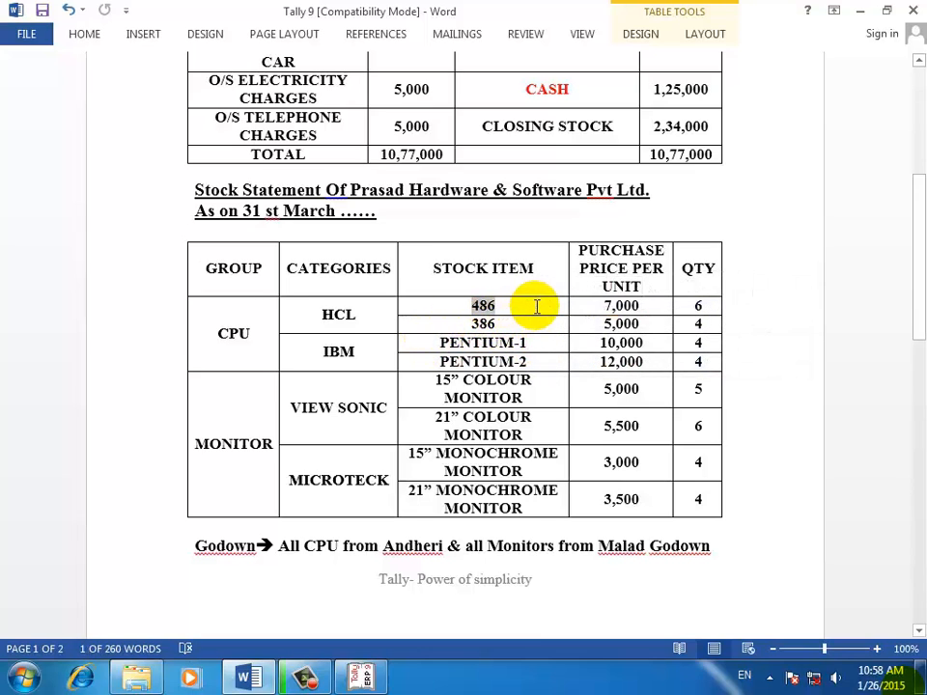
{"action": "left_click", "coordinate": [82, 33]}
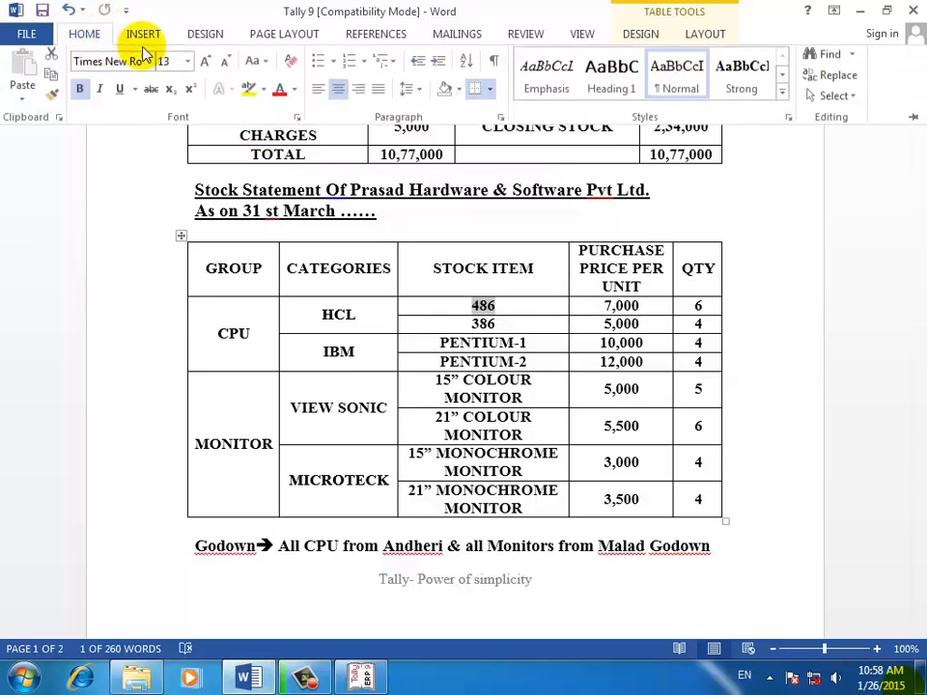
{"action": "left_click", "coordinate": [280, 89]}
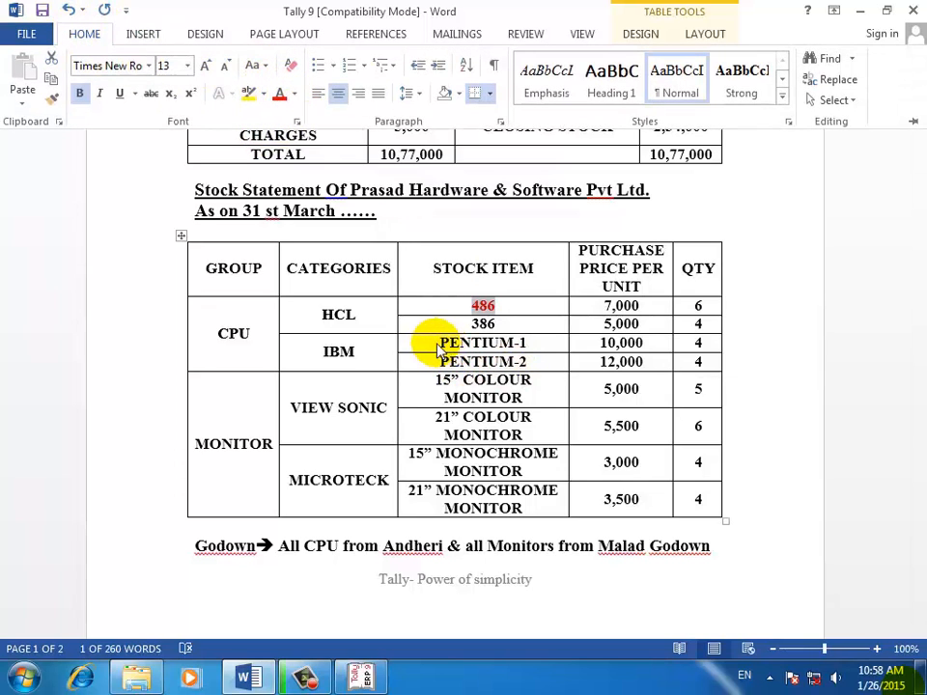
Step: Colour the stock item PENTIUM-1 in the stock statement table red
{"action": "left_click_drag", "start_coordinate": [419, 338], "coordinate": [539, 342]}
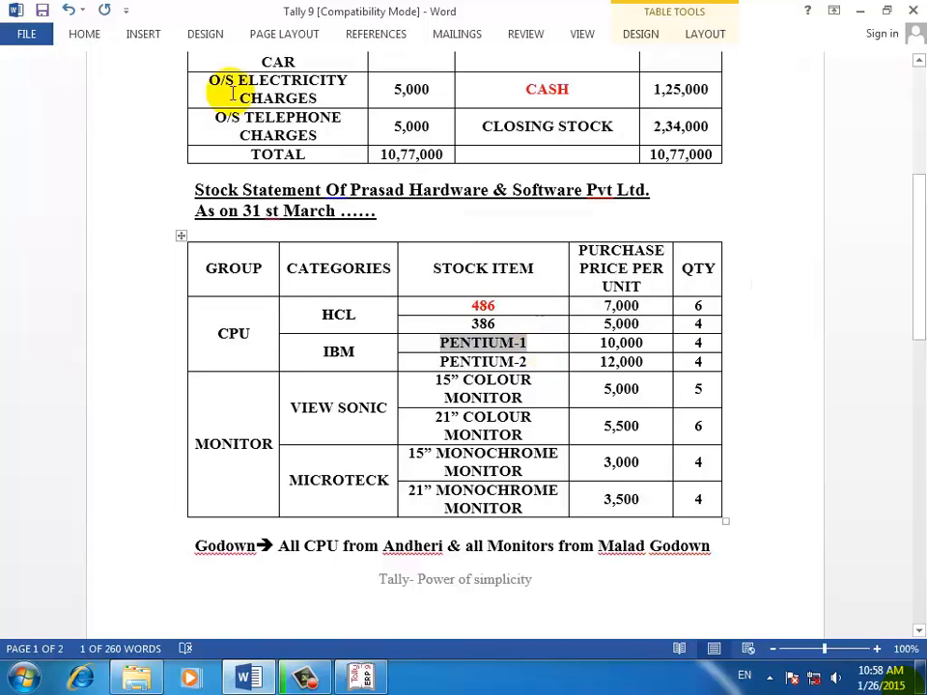
{"action": "left_click", "coordinate": [89, 32]}
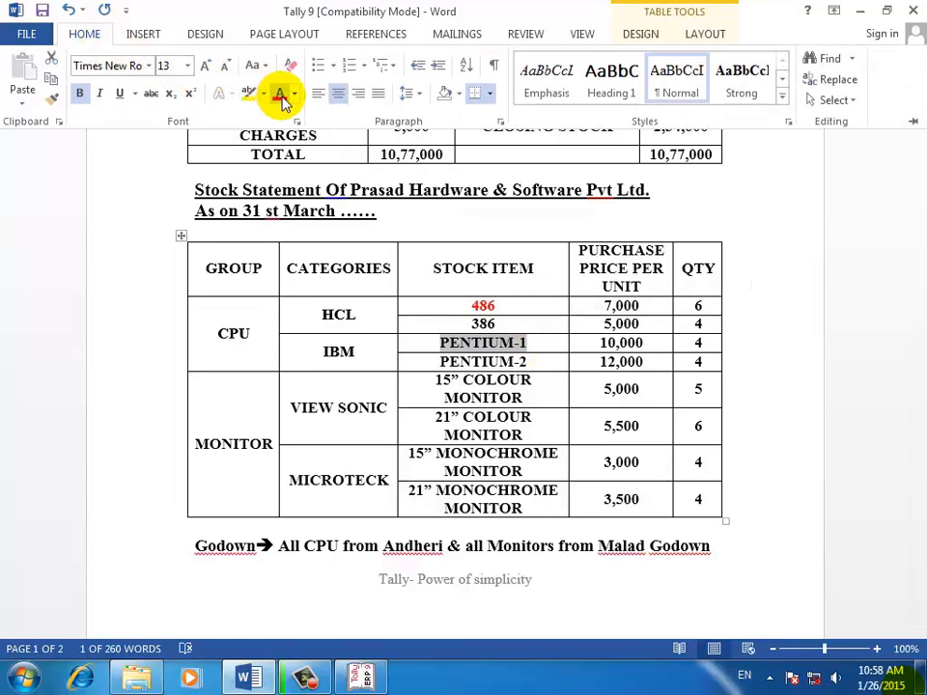
{"action": "left_click", "coordinate": [279, 93]}
{"action": "left_click", "coordinate": [479, 402]}
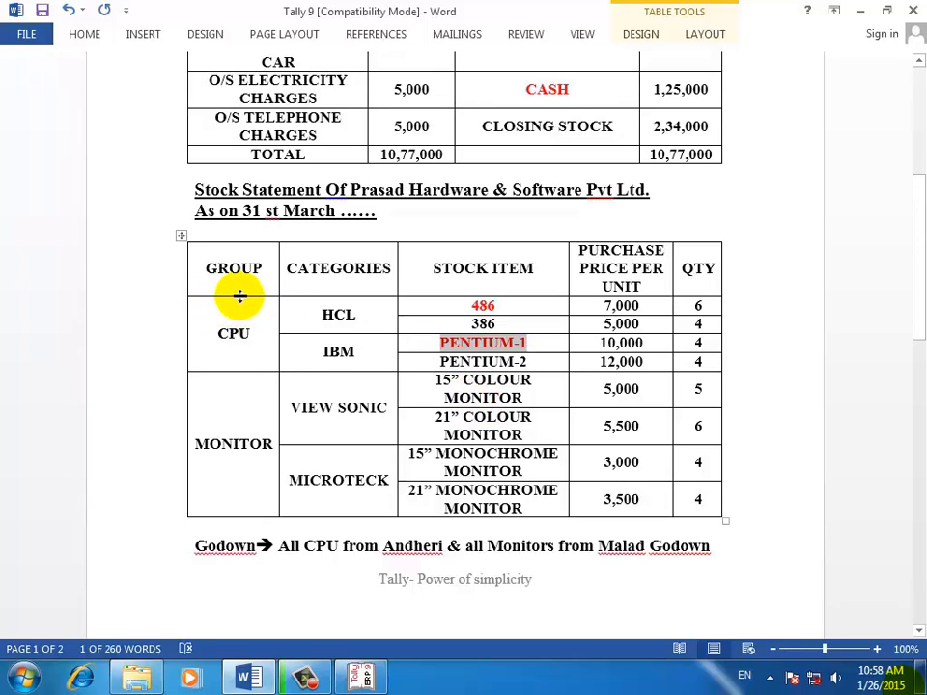
Step: Examine the stock statement's groups, categories, Godown note and the red-coloured stock items 486 and PENTIUM-1
{"action": "left_click", "coordinate": [233, 333], "text": "ctrl"}
{"action": "left_click", "coordinate": [233, 443], "text": "ctrl"}
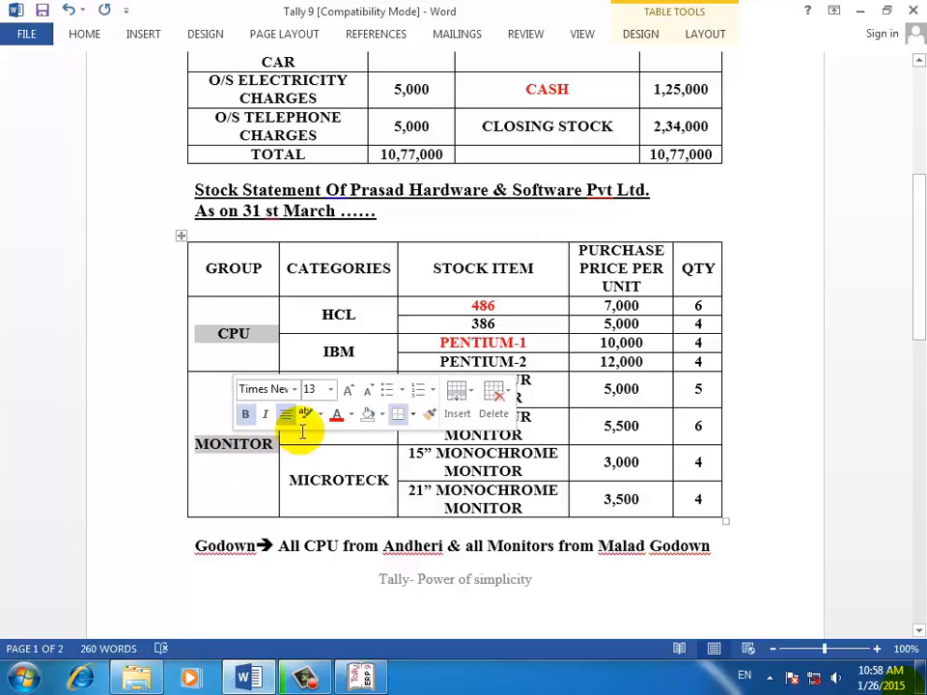
{"action": "left_click", "coordinate": [338, 315], "text": "ctrl"}
{"action": "left_click", "coordinate": [338, 352], "text": "ctrl"}
{"action": "left_click", "coordinate": [338, 408], "text": "ctrl"}
{"action": "left_click", "coordinate": [337, 480], "text": "ctrl"}
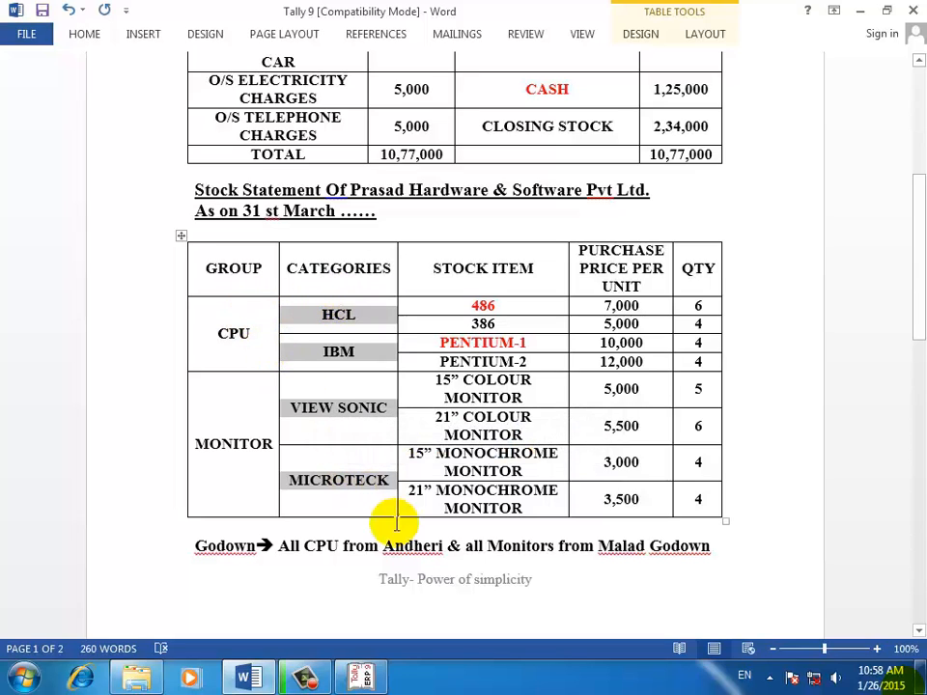
{"action": "left_click", "coordinate": [264, 548]}
{"action": "left_click_drag", "start_coordinate": [280, 547], "coordinate": [656, 560]}
{"action": "left_click", "coordinate": [685, 546]}
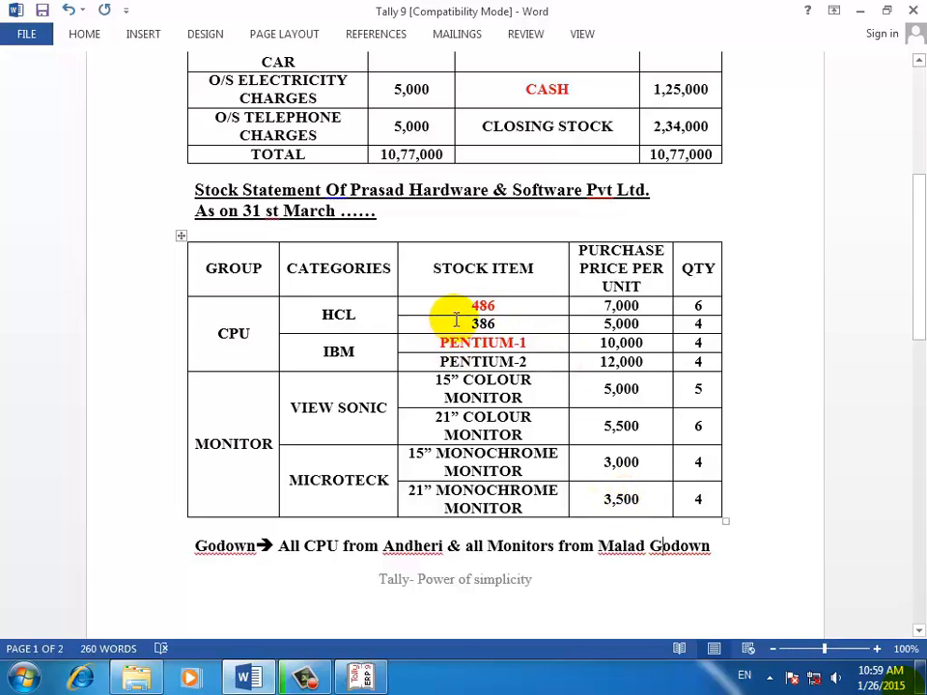
{"action": "left_click_drag", "start_coordinate": [459, 304], "coordinate": [516, 305]}
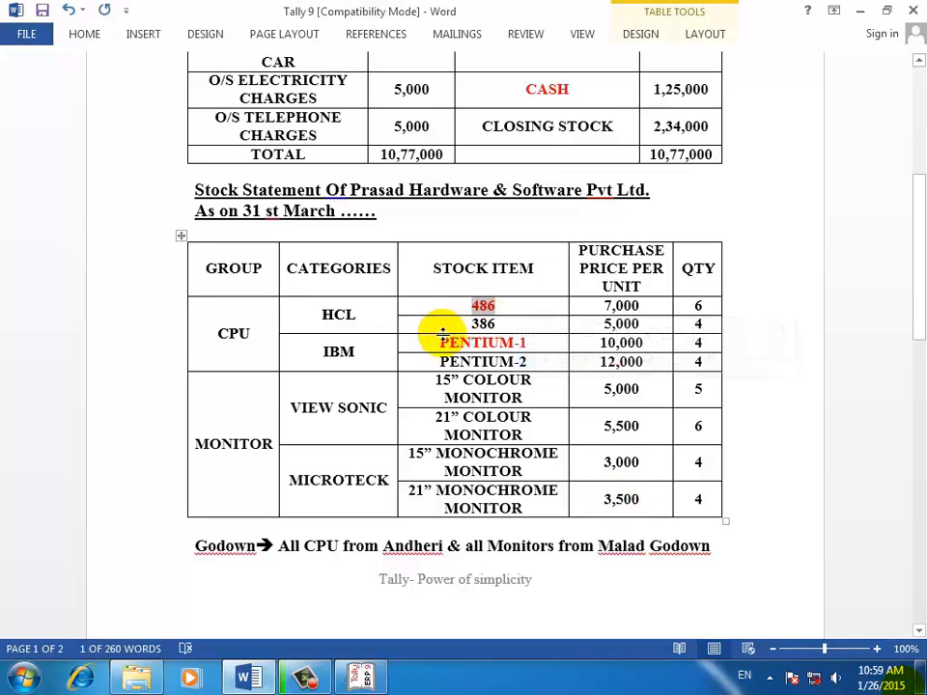
{"action": "left_click_drag", "start_coordinate": [438, 343], "coordinate": [556, 343]}
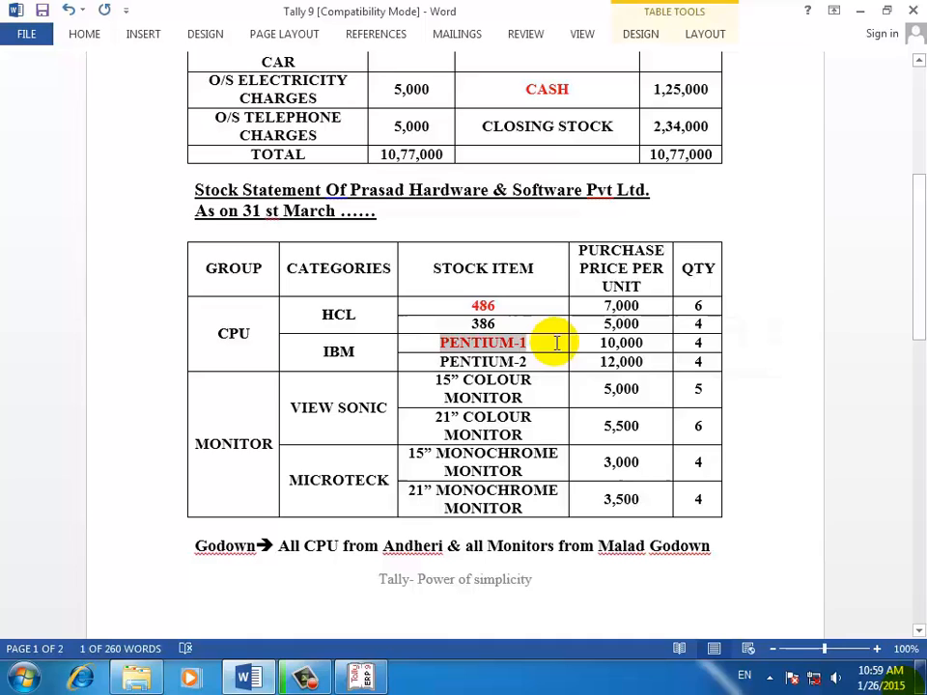
{"action": "left_click", "coordinate": [537, 362]}
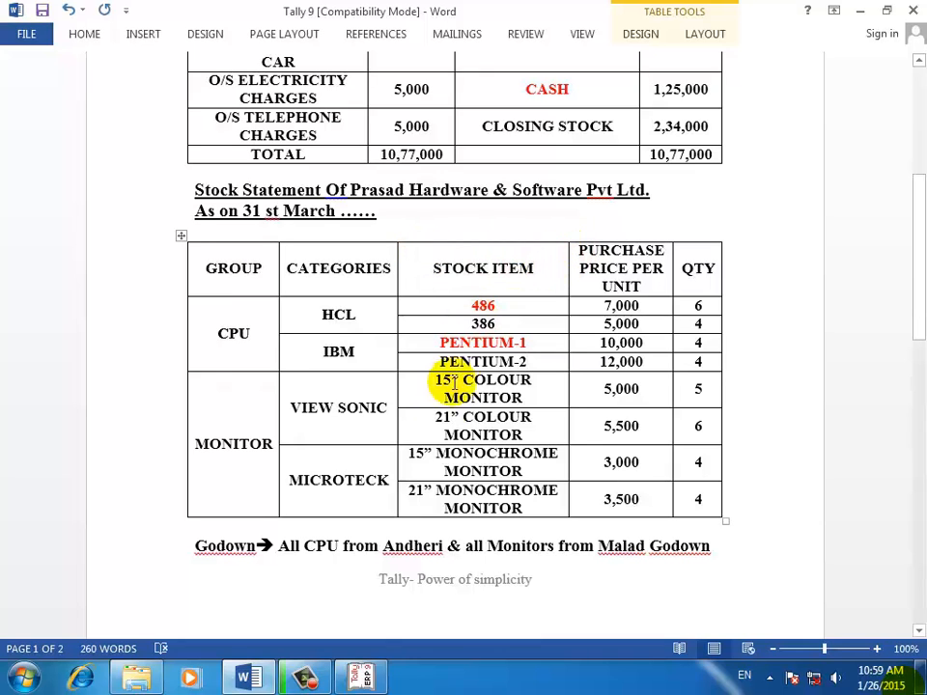
Step: Switch to Tally.ERP 9 and open the company's Inventory Features for alteration
{"action": "left_click", "coordinate": [363, 677]}
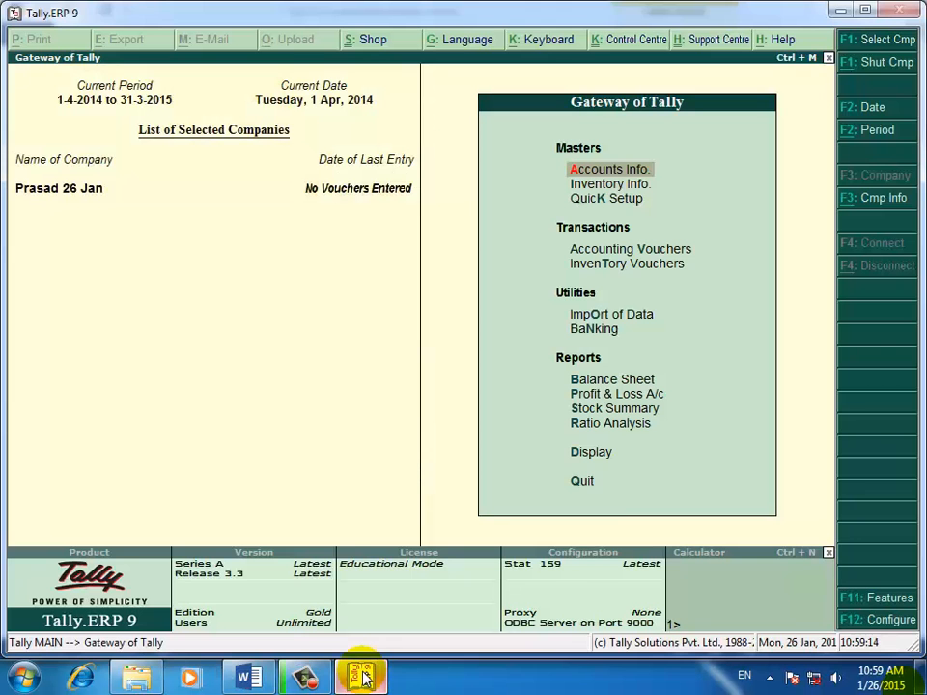
{"action": "left_click", "coordinate": [650, 185]}
{"action": "left_click", "coordinate": [650, 188]}
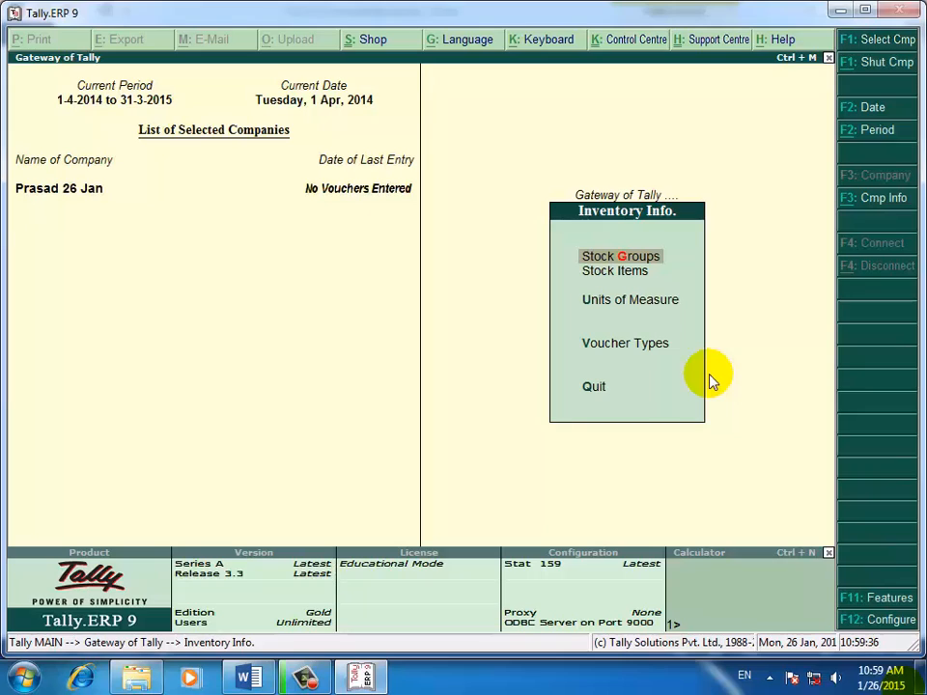
{"action": "left_click", "coordinate": [872, 599]}
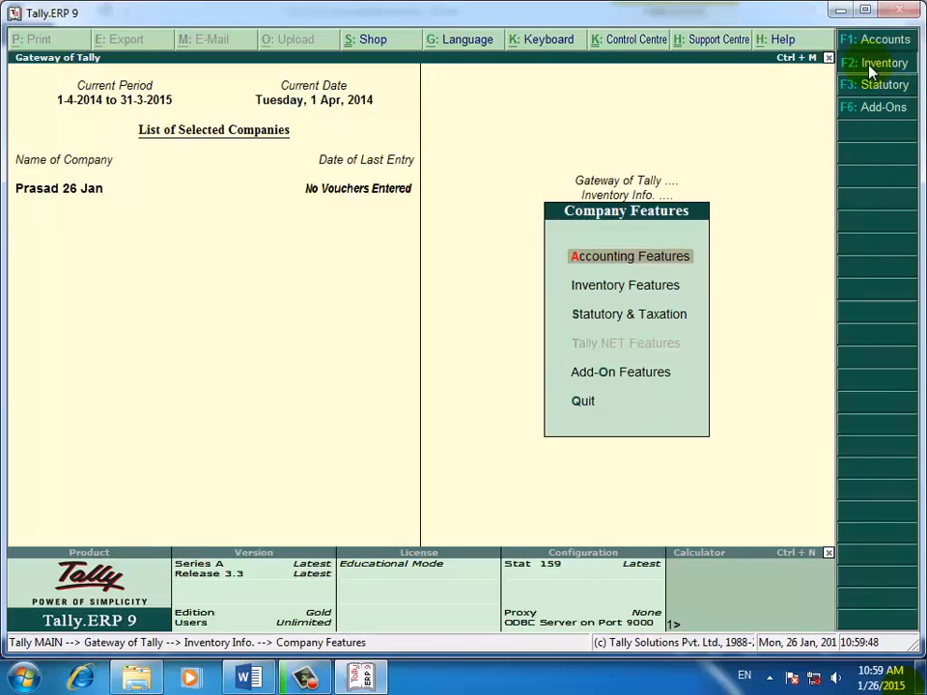
{"action": "left_click", "coordinate": [872, 64]}
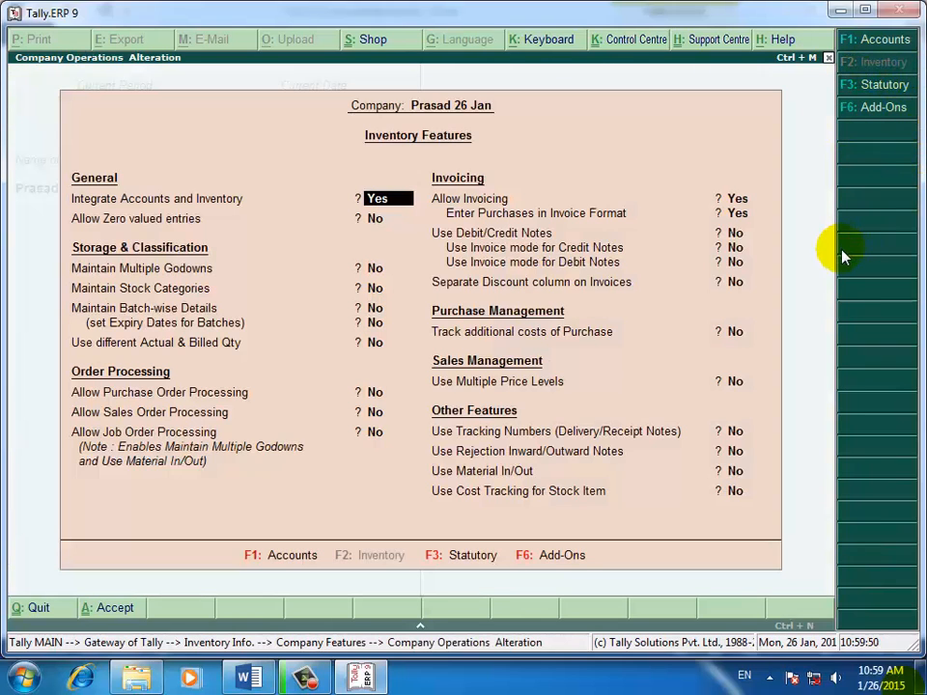
Step: Set Maintain Multiple Godowns and Maintain Stock Categories to Yes in the Inventory Features
{"action": "key", "text": "Return"}
{"action": "key", "text": "Return"}
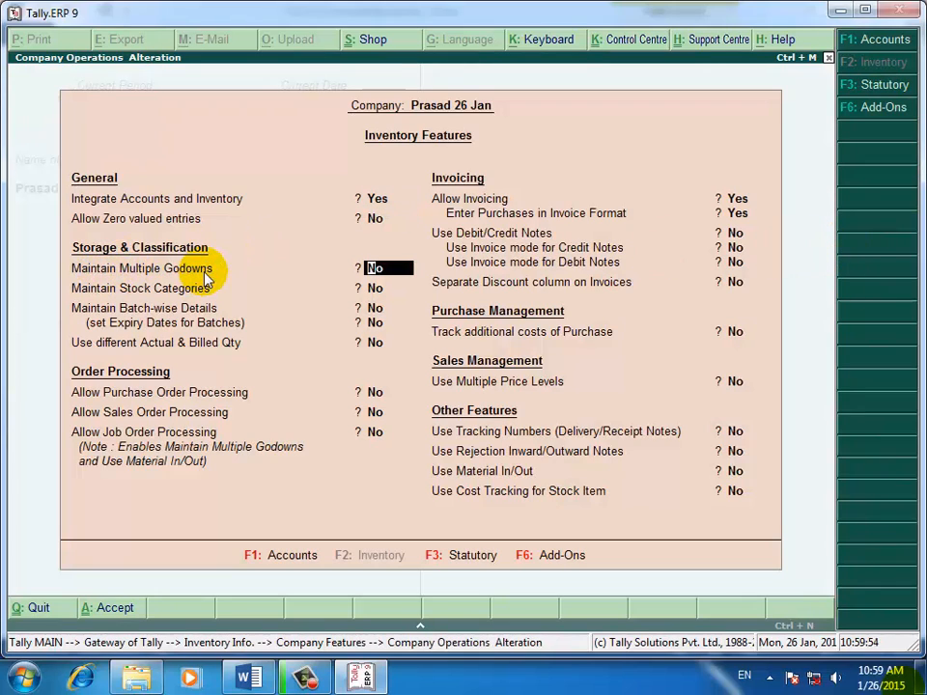
{"action": "type", "text": "y"}
{"action": "key", "text": "Return"}
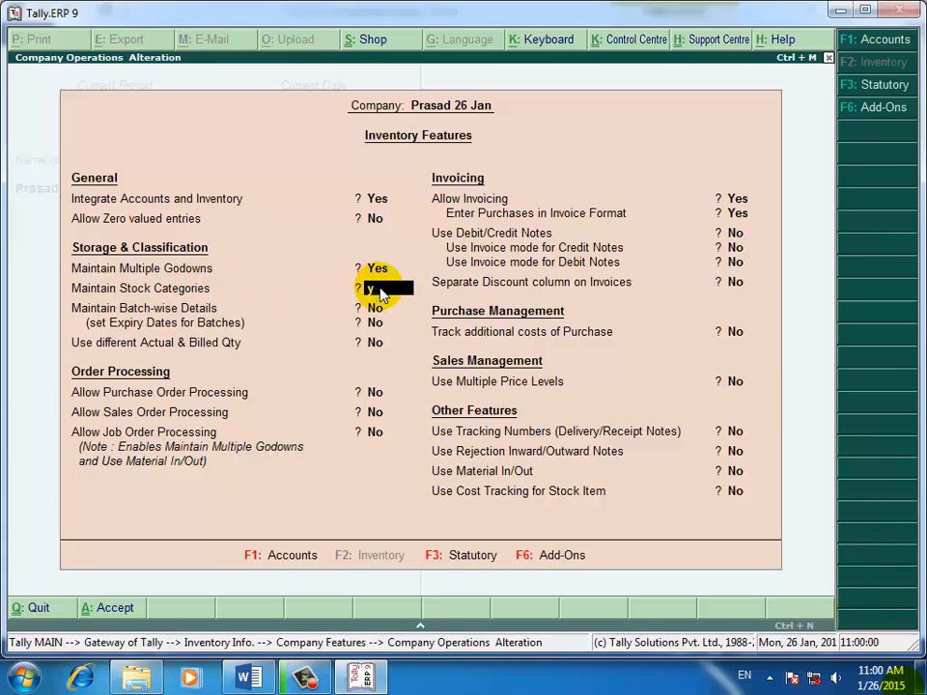
{"action": "key", "text": "Return"}
{"action": "key", "text": "Return"}
{"action": "key", "text": "Return"}
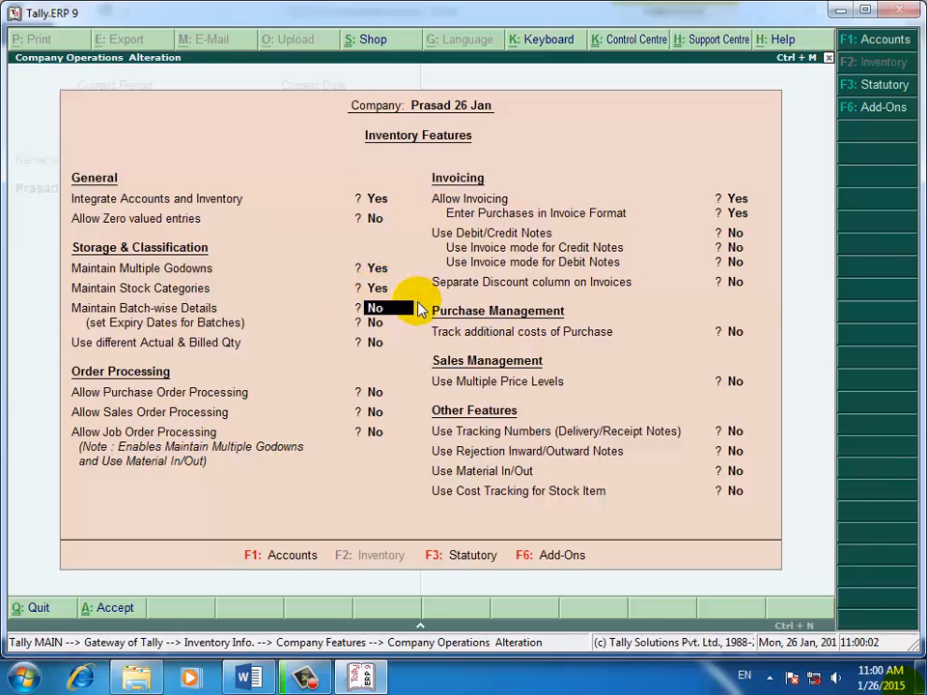
Step: Accept the Inventory Features with all remaining options left as they are and return to the Gateway of Tally
{"action": "key", "text": "Return"}
{"action": "key", "text": "Return"}
{"action": "key", "text": "Return"}
{"action": "key", "text": "Return"}
{"action": "key", "text": "Return"}
{"action": "key", "text": "Return"}
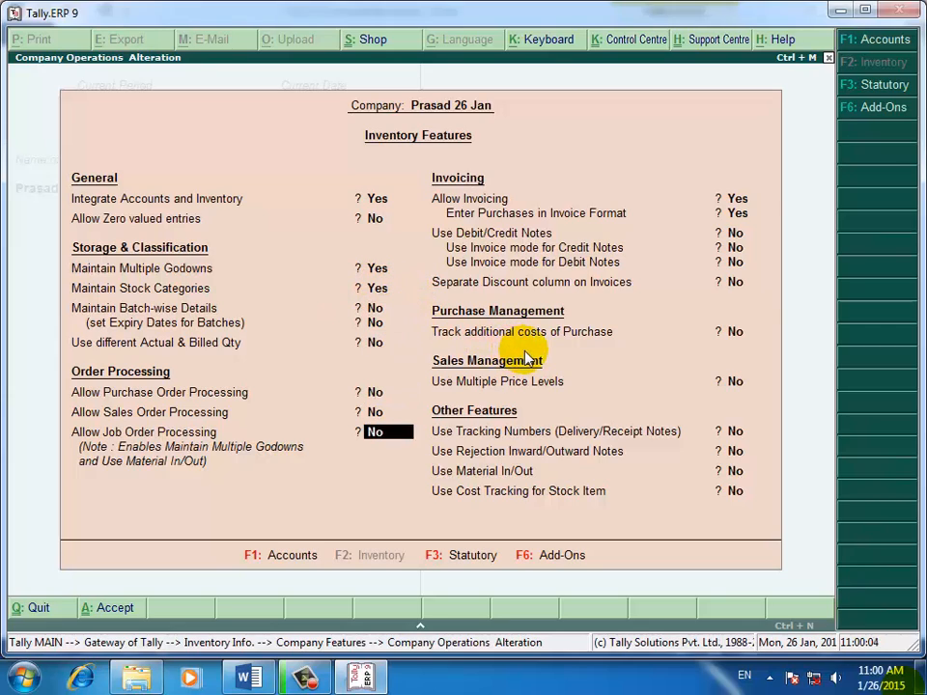
{"action": "key", "text": "Return"}
{"action": "key", "text": "Return"}
{"action": "key", "text": "Return"}
{"action": "key", "text": "Return"}
{"action": "key", "text": "Return"}
{"action": "key", "text": "Return"}
{"action": "key", "text": "Return"}
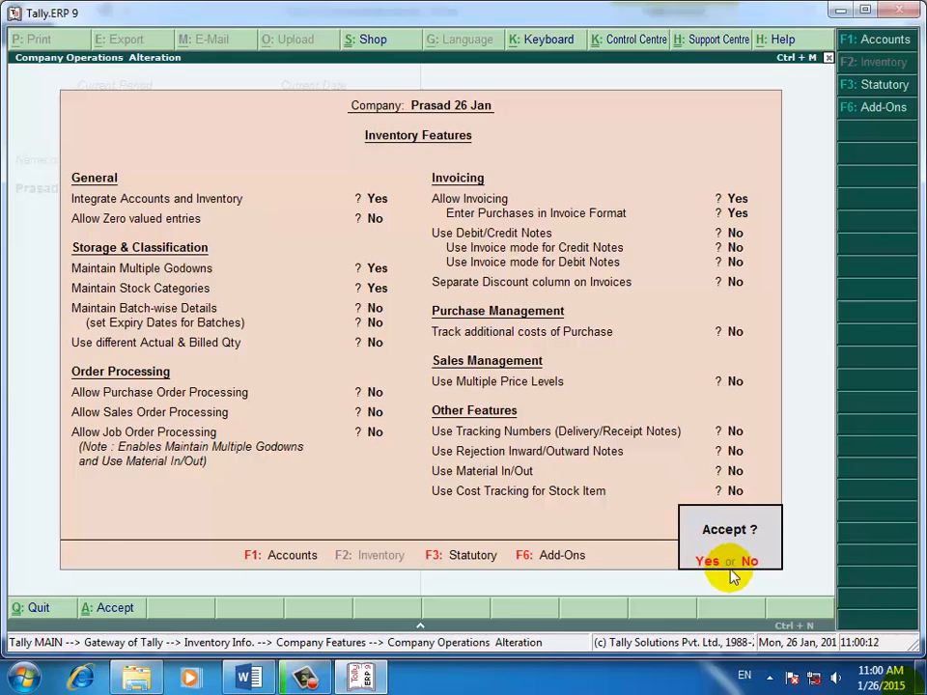
{"action": "key", "text": "Return"}
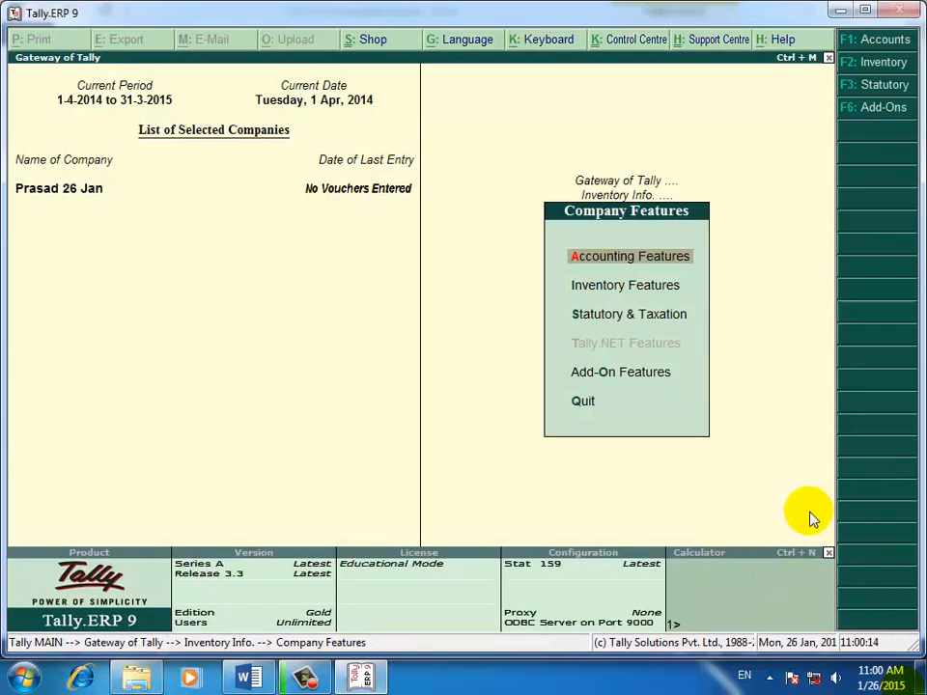
{"action": "key", "text": "Escape"}
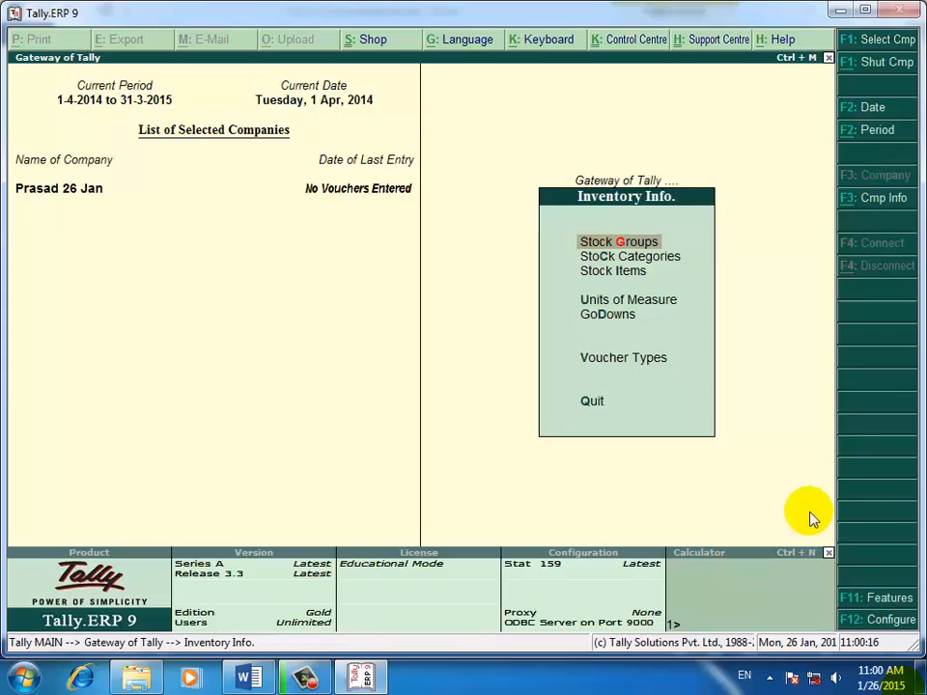
{"action": "key", "text": "Escape"}
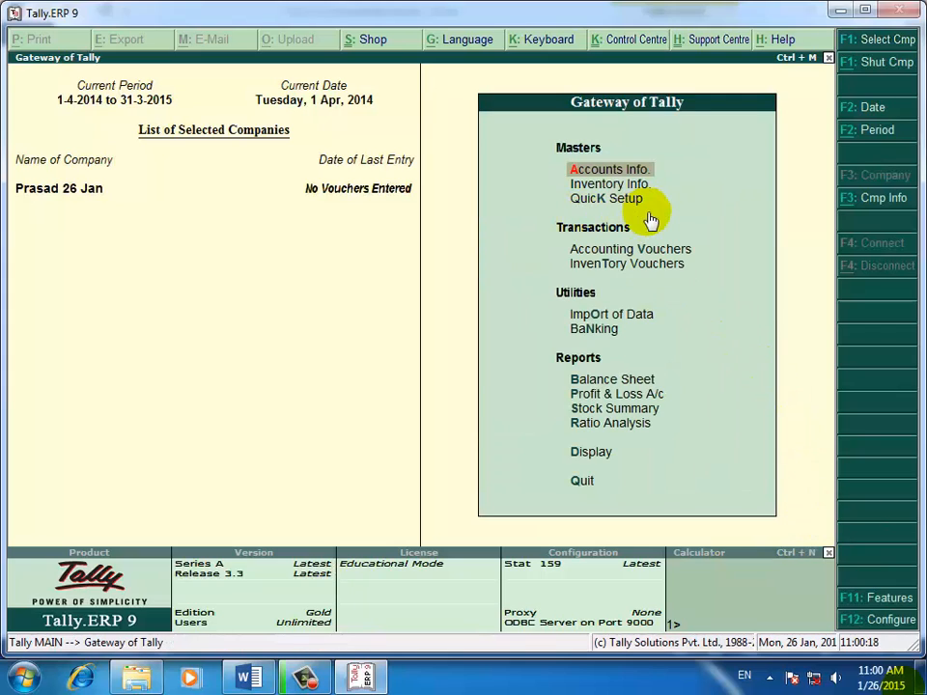
Step: Open Inventory Info. and look over the entries for stock groups, stock categories, stock items and godowns
{"action": "key", "text": "Down"}
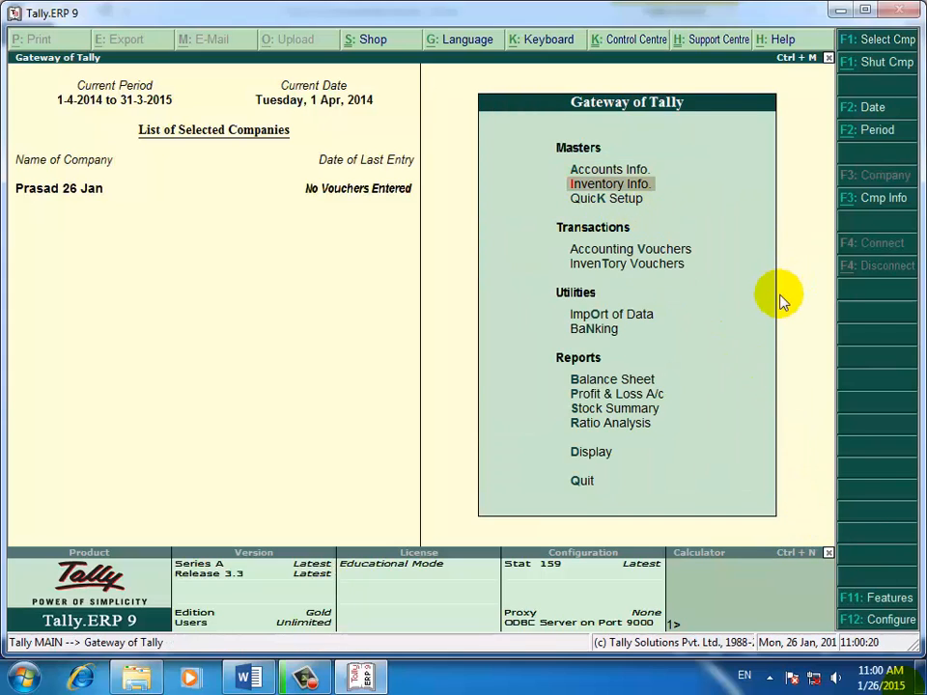
{"action": "key", "text": "Return"}
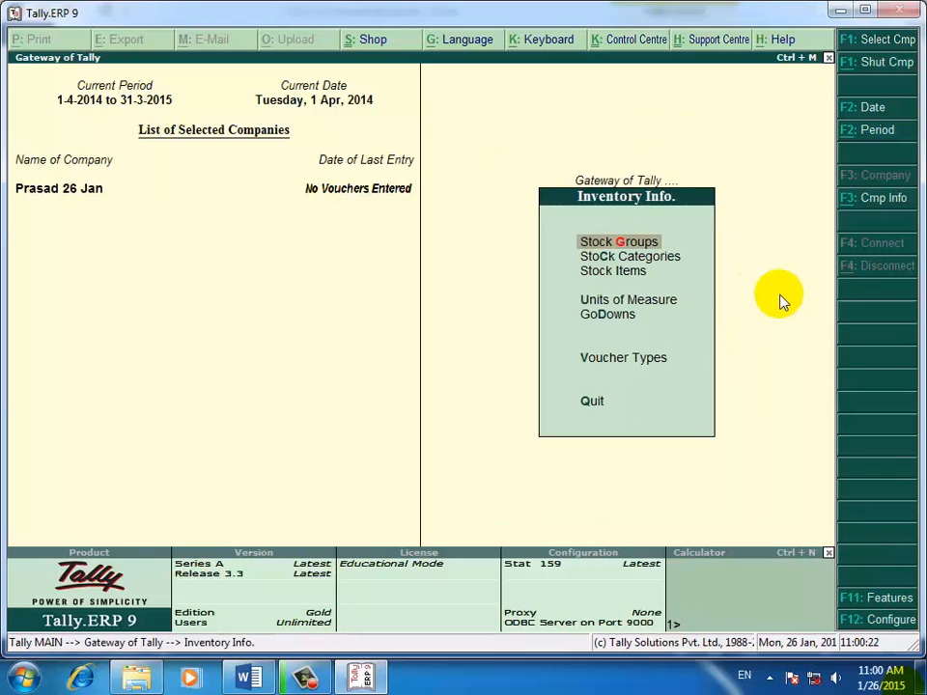
{"action": "left_click", "coordinate": [625, 257]}
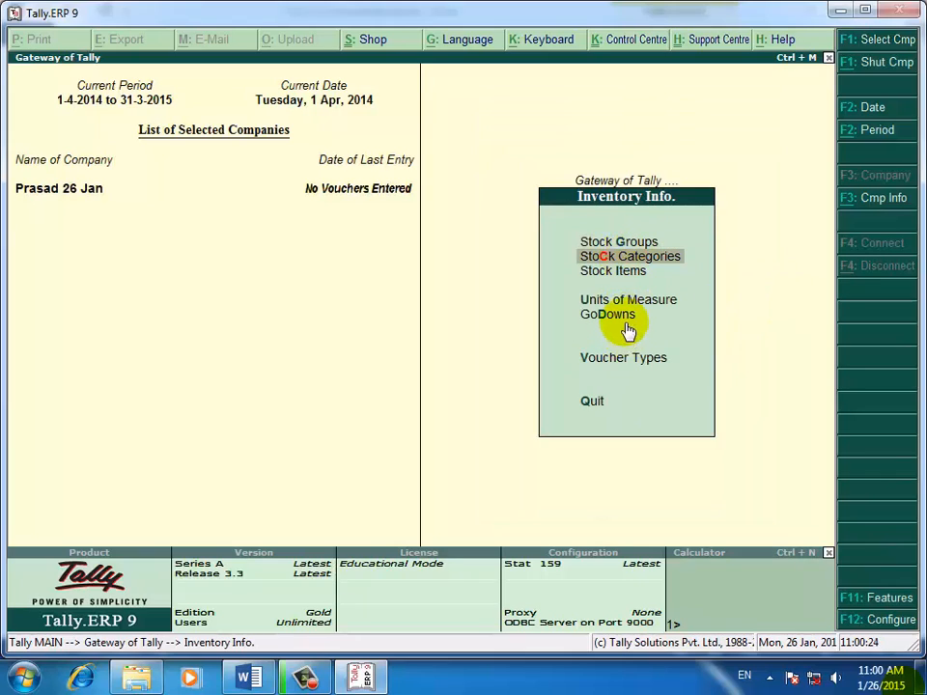
{"action": "left_click", "coordinate": [625, 319]}
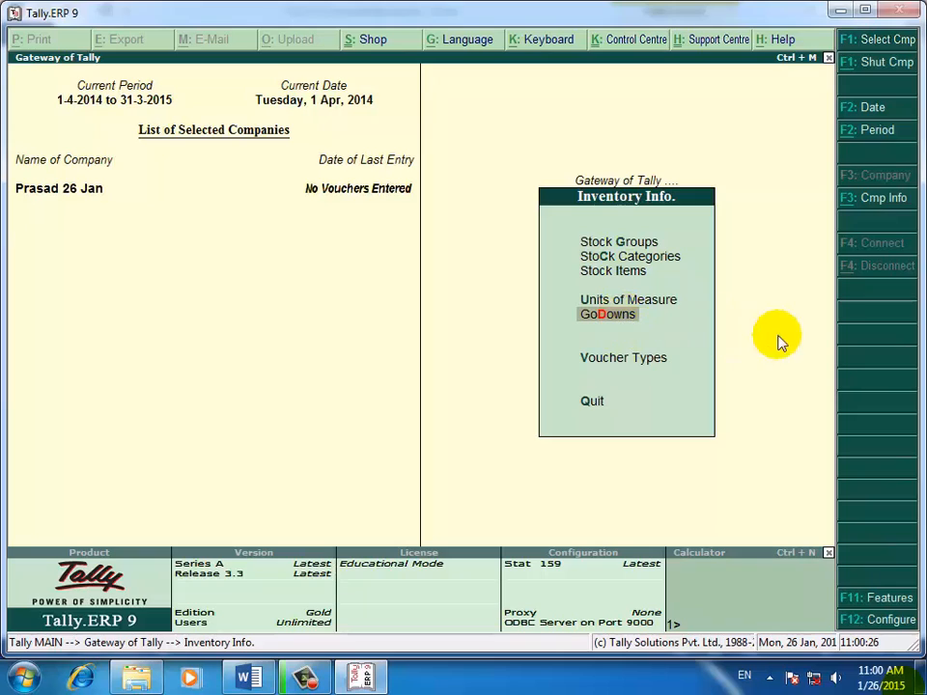
{"action": "key", "text": "Up"}
{"action": "key", "text": "Up"}
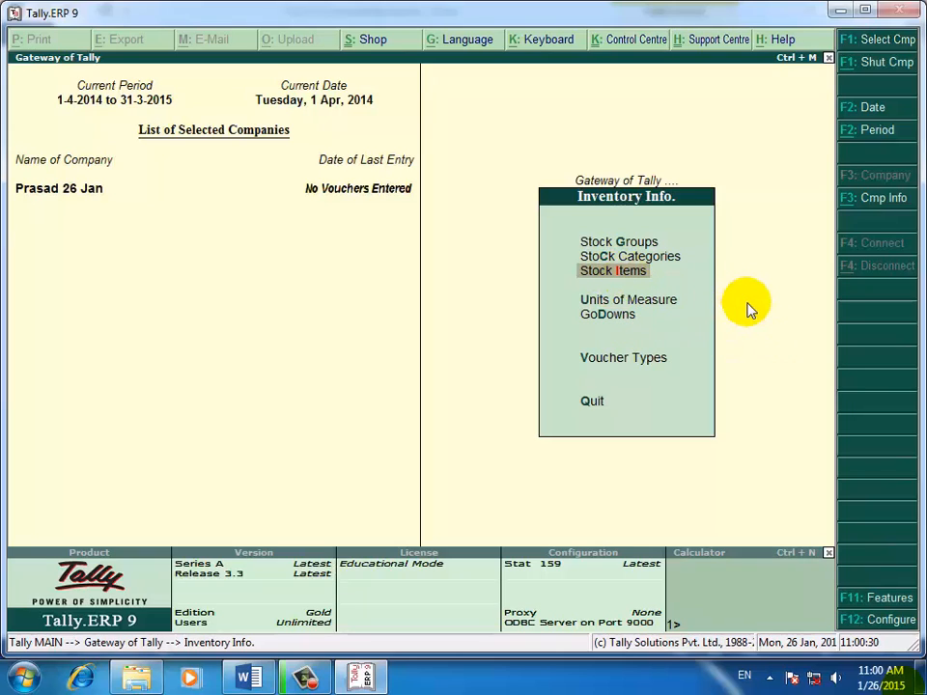
{"action": "key", "text": "Up"}
{"action": "key", "text": "Up"}
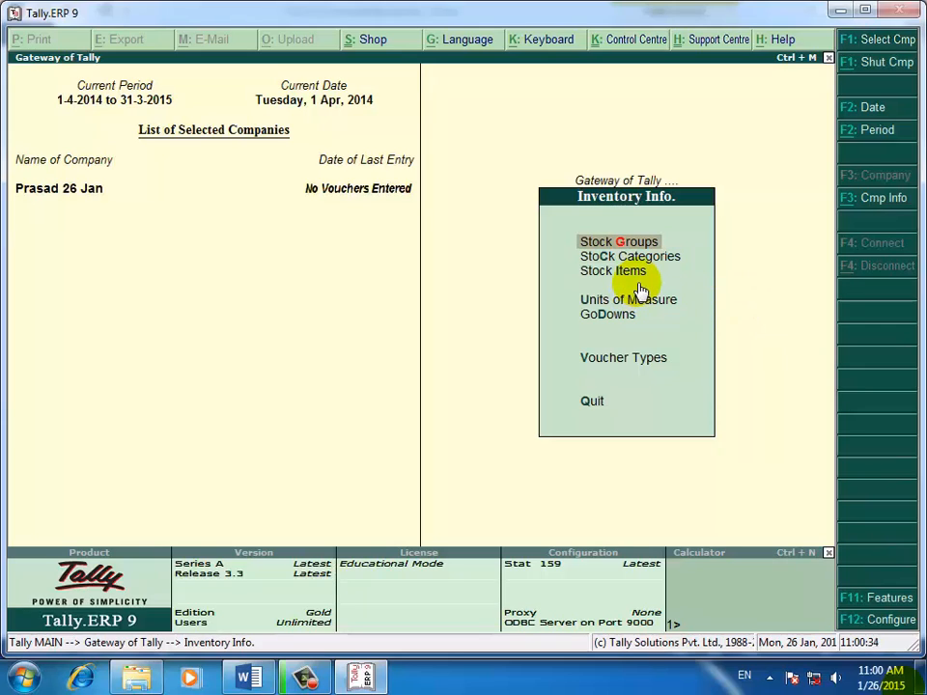
Step: Create a single stock group named Cpu under Primary, with adding of item quantities set to No
{"action": "key", "text": "Return"}
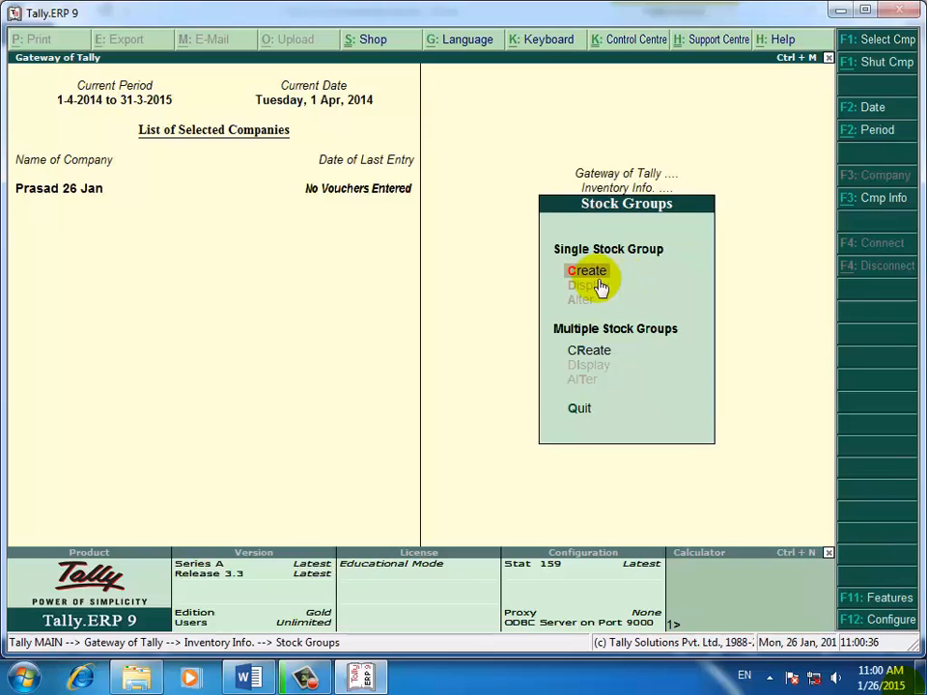
{"action": "left_click", "coordinate": [588, 273]}
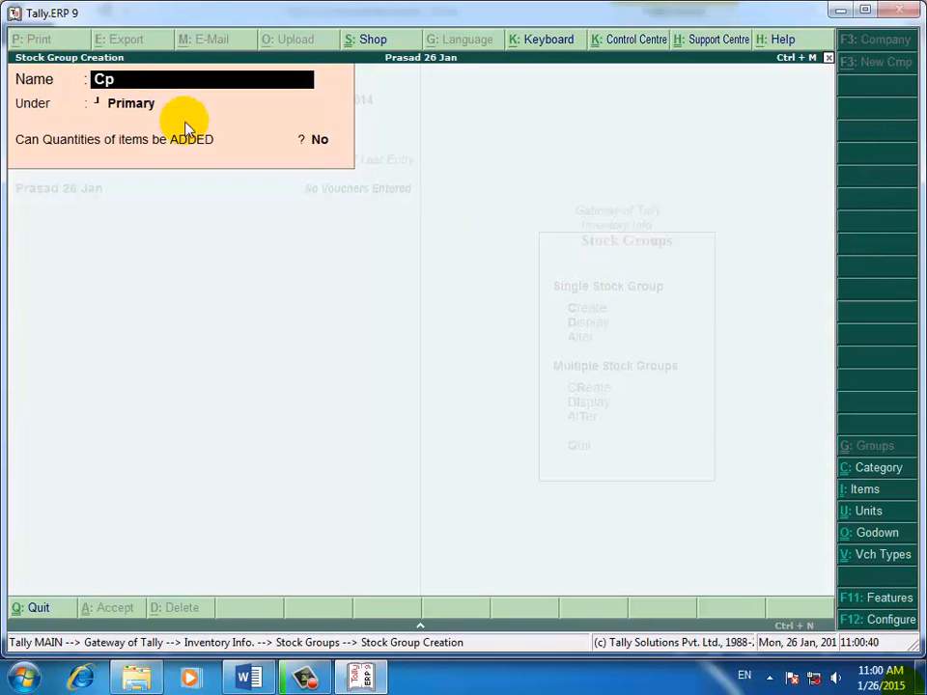
{"action": "key", "text": "Return"}
{"action": "key", "text": "Return"}
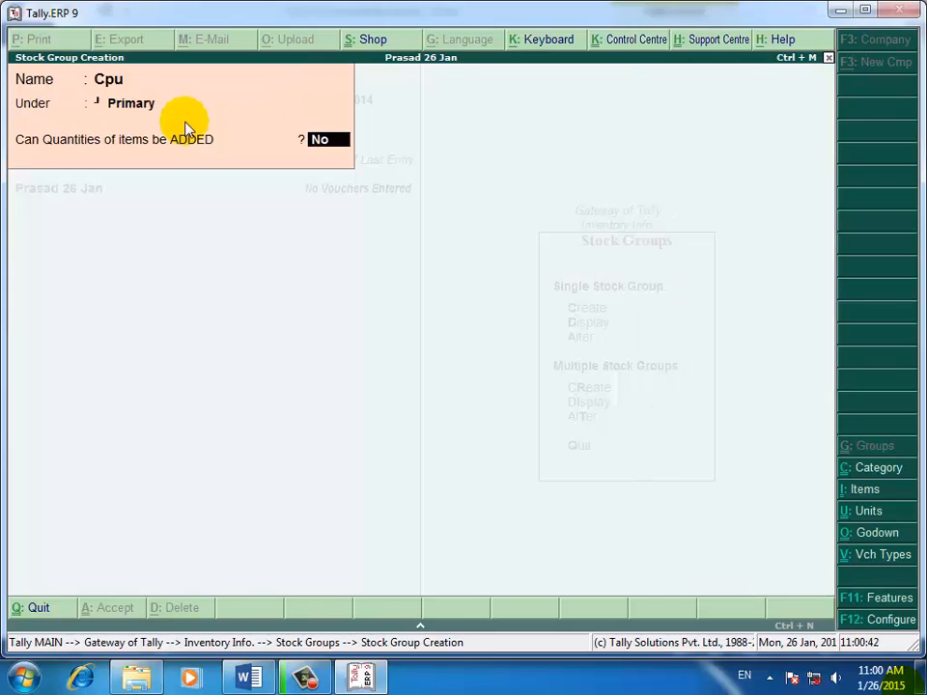
{"action": "key", "text": "Return"}
{"action": "key", "text": "Return"}
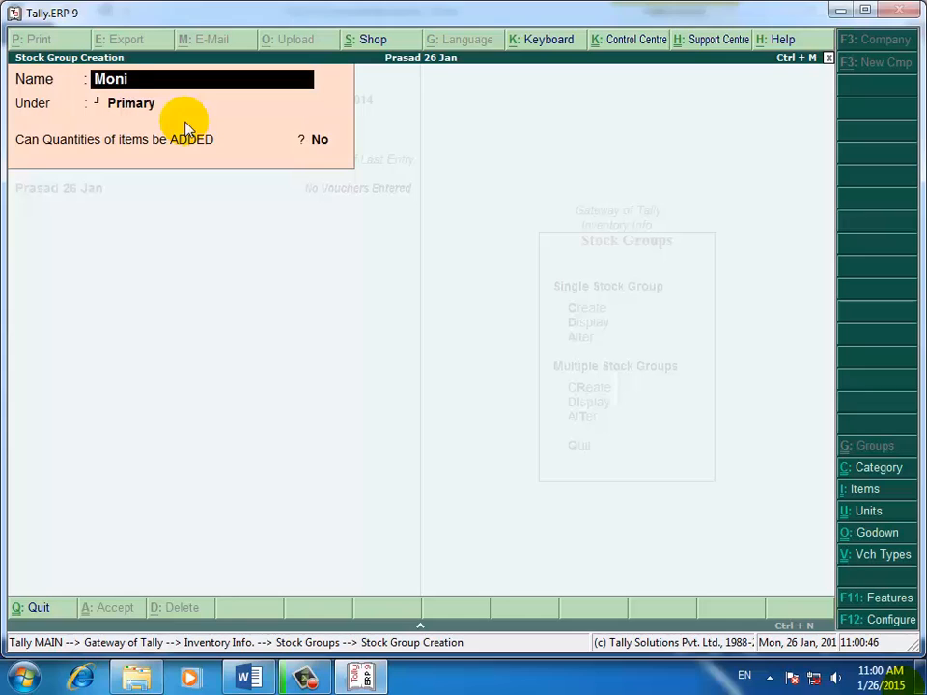
Step: Create the stock group Monitor under Primary, with adding of item quantities set to No
{"action": "key", "text": "Return"}
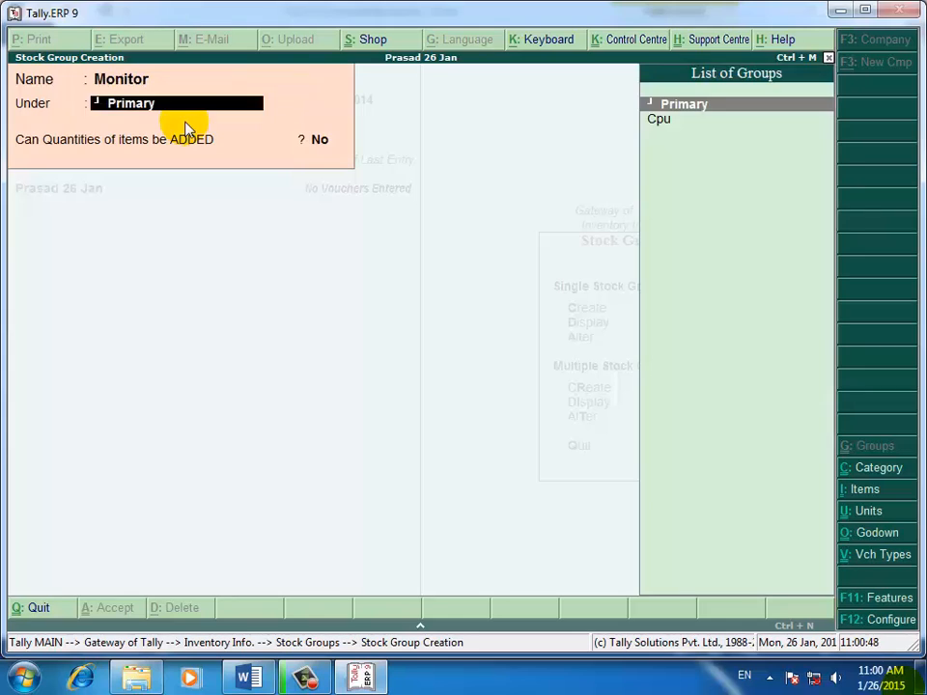
{"action": "key", "text": "Return"}
{"action": "key", "text": "Return"}
{"action": "key", "text": "Return"}
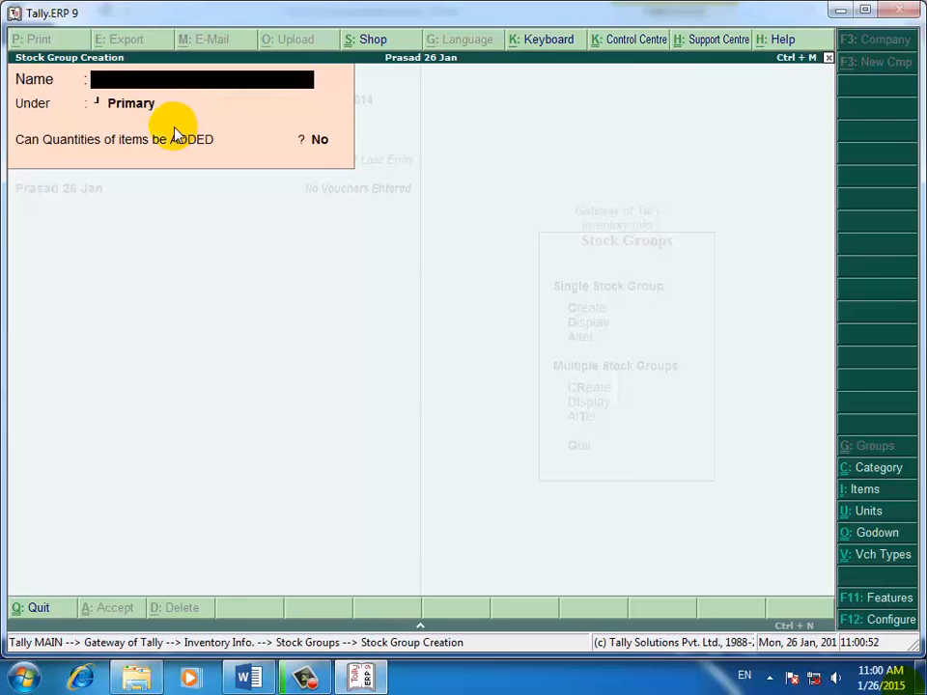
Step: Leave stock group creation and open the creation form for a single stock category
{"action": "key", "text": "Escape"}
{"action": "key", "text": "Return"}
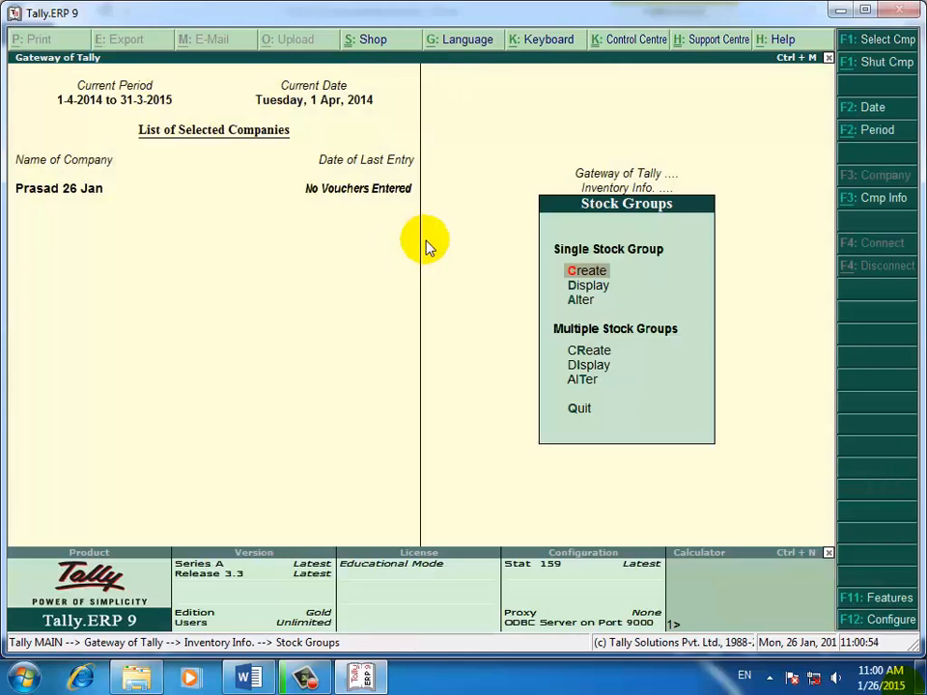
{"action": "key", "text": "Escape"}
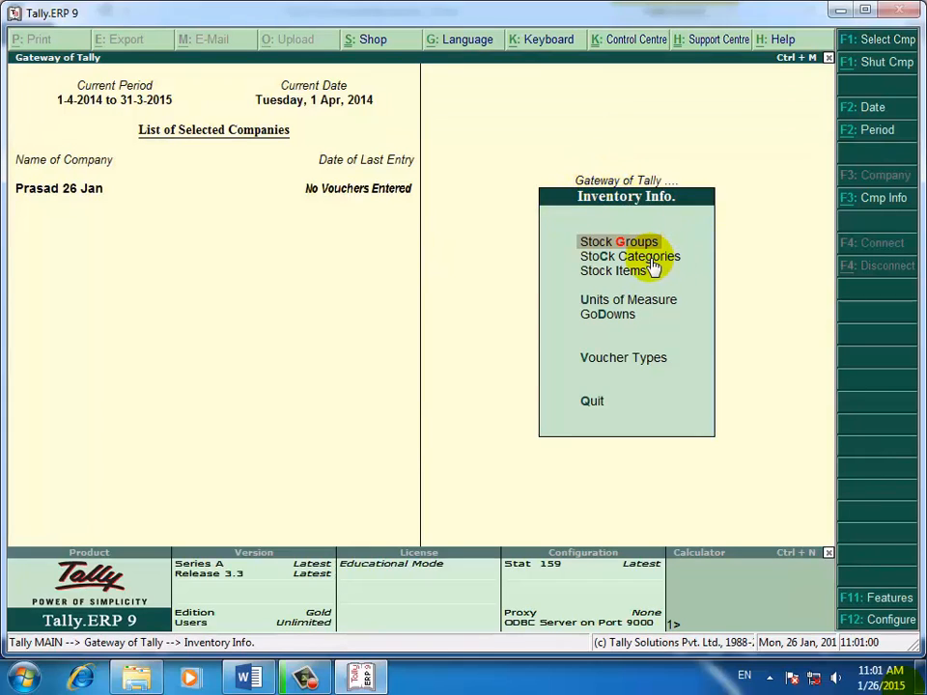
{"action": "key", "text": "Down"}
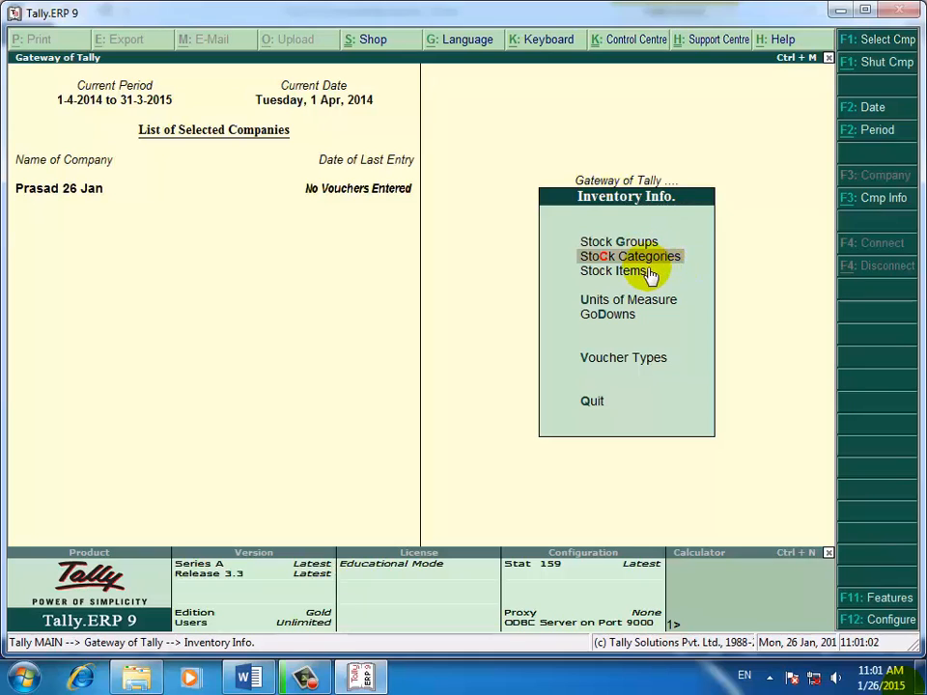
{"action": "key", "text": "Return"}
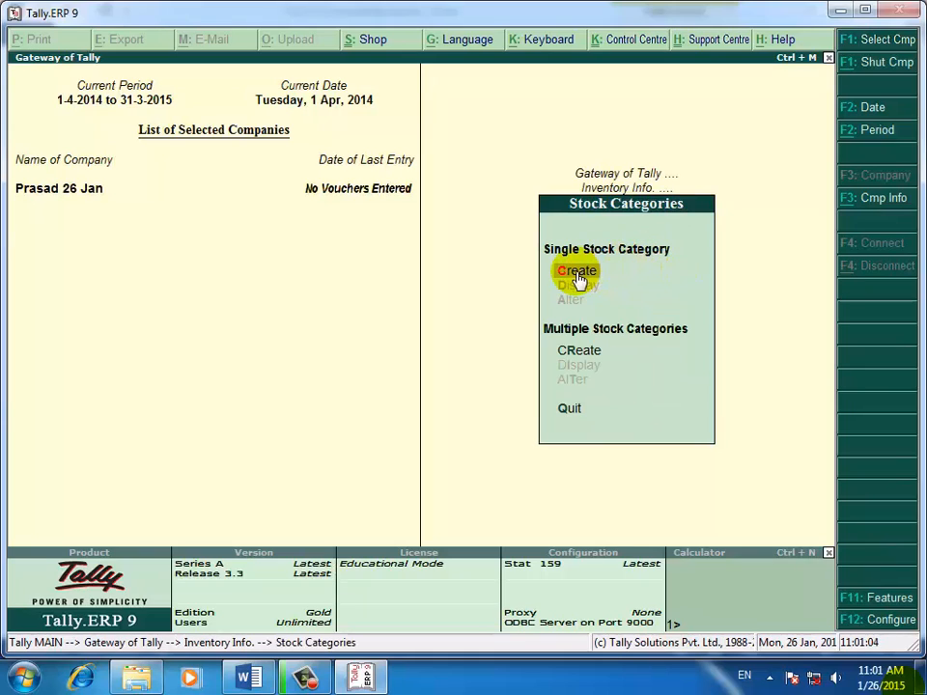
{"action": "left_click", "coordinate": [575, 277]}
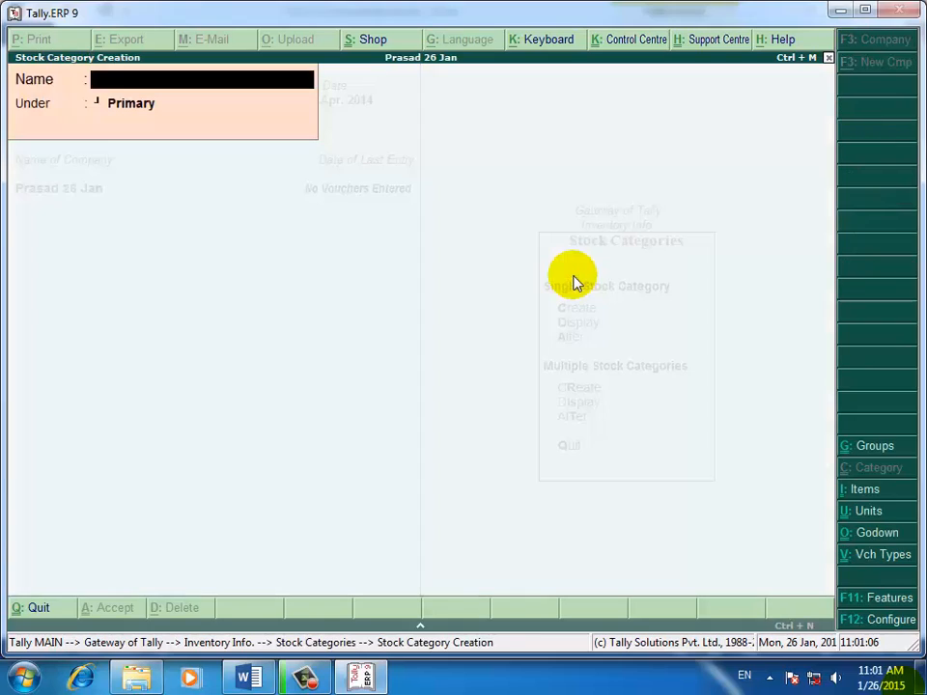
Step: Create two stock categories named Hcl and Ibm, both under Primary
{"action": "type", "text": "Hcl"}
{"action": "key", "text": "Return"}
{"action": "key", "text": "Return"}
{"action": "key", "text": "Return"}
{"action": "type", "text": "lbm"}
{"action": "key", "text": "Return"}
{"action": "key", "text": "Return"}
{"action": "key", "text": "Return"}
Step: Create the stock category View Sonic under Primary
{"action": "type", "text": "View So"}
{"action": "key", "text": "BackSpace"}
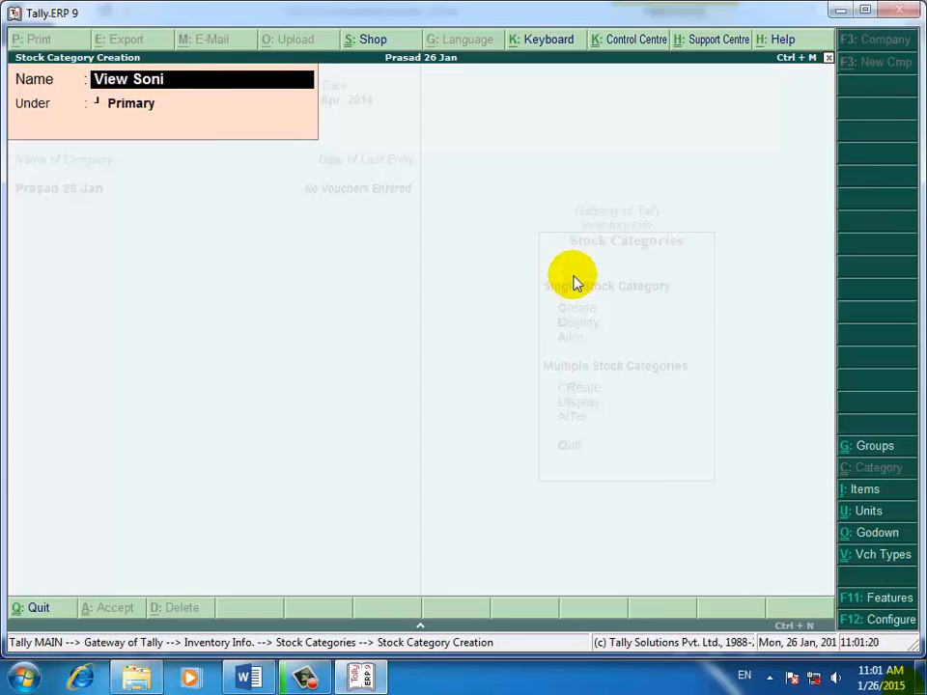
{"action": "key", "text": "Return"}
{"action": "key", "text": "Return"}
{"action": "key", "text": "Return"}
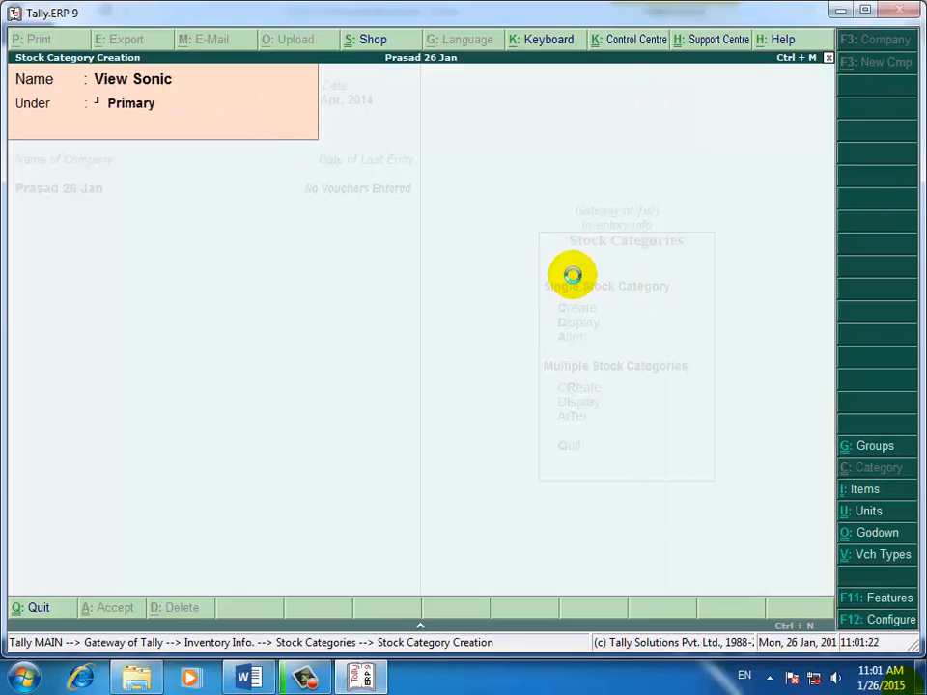
Step: Create the stock category Micro Teck under Primary and return to Inventory Info
{"action": "type", "text": "Micro"}
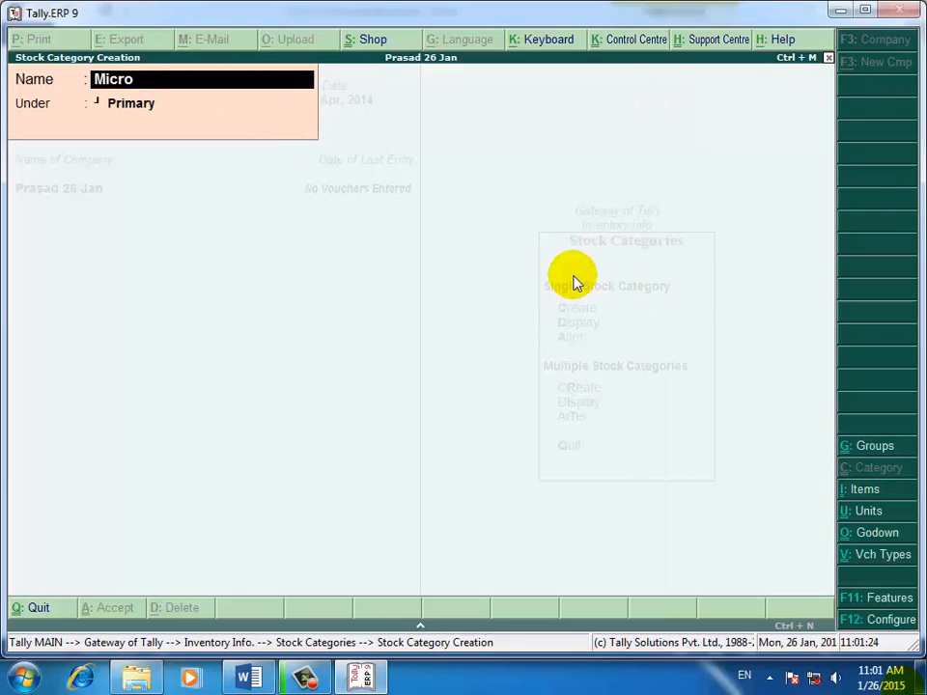
{"action": "type", "text": " Teck"}
{"action": "key", "text": "Return"}
{"action": "key", "text": "Return"}
{"action": "key", "text": "Return"}
{"action": "key", "text": "Escape"}
{"action": "key", "text": "Return"}
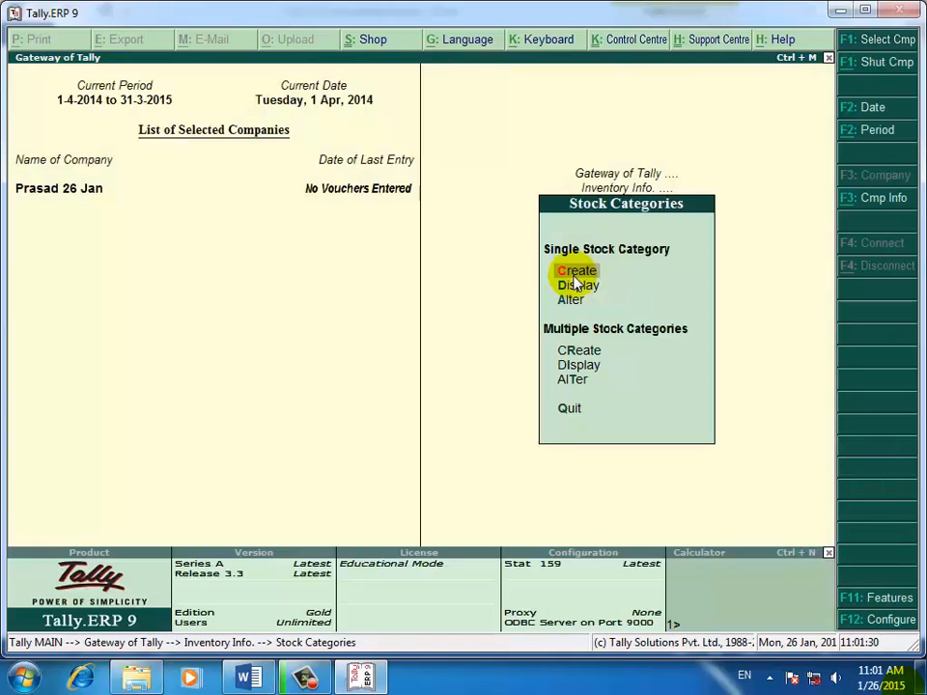
{"action": "key", "text": "Escape"}
Step: Create a simple unit of measure with symbol nos, formal name Number and 0 decimal places, and return to Inventory Info
{"action": "key", "text": "Down"}
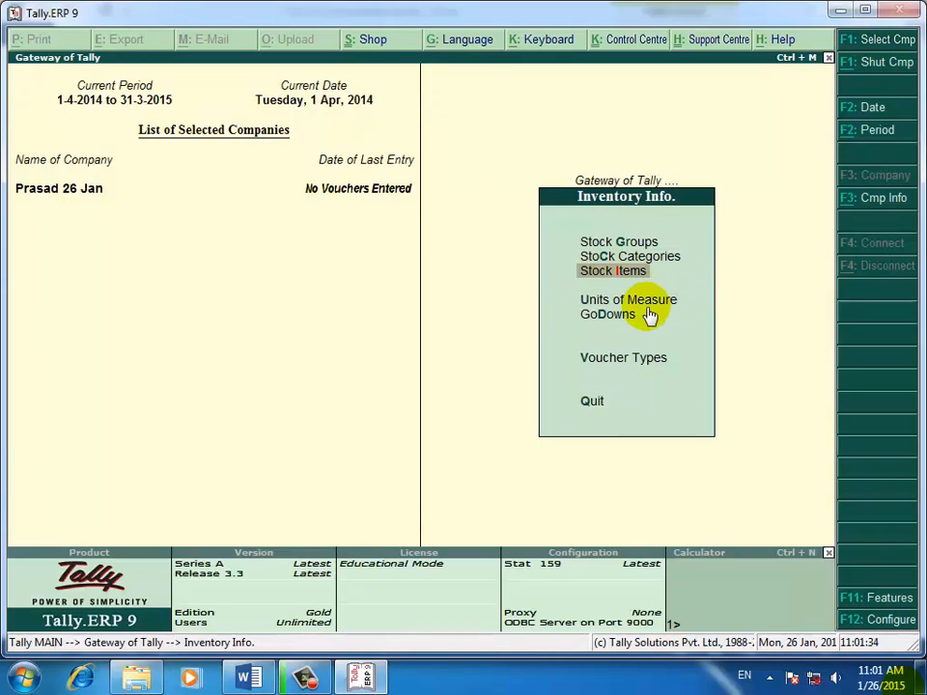
{"action": "key", "text": "Down"}
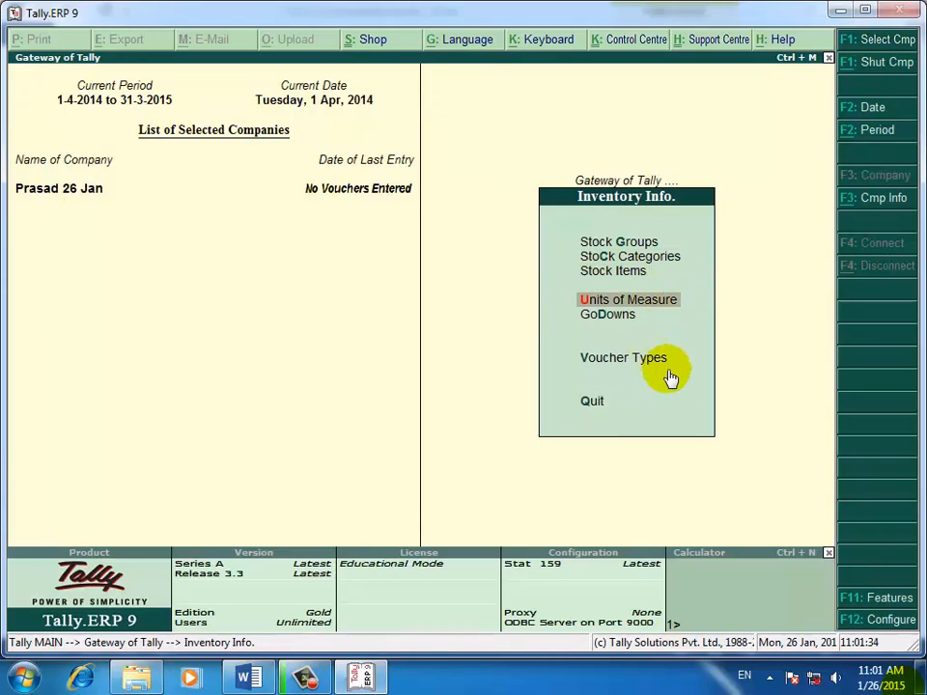
{"action": "left_click", "coordinate": [648, 307]}
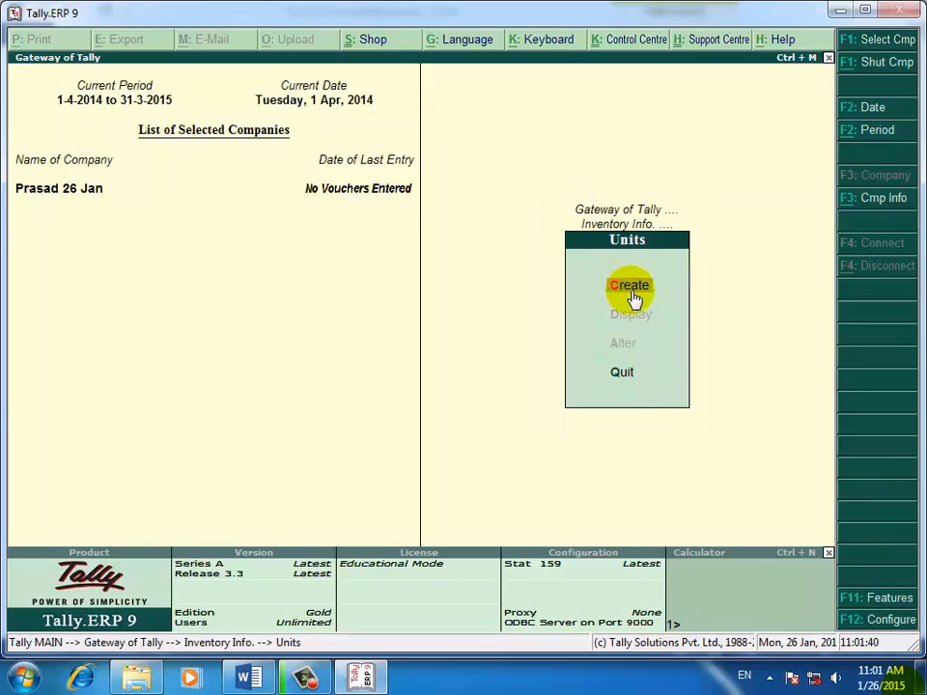
{"action": "left_click", "coordinate": [633, 299]}
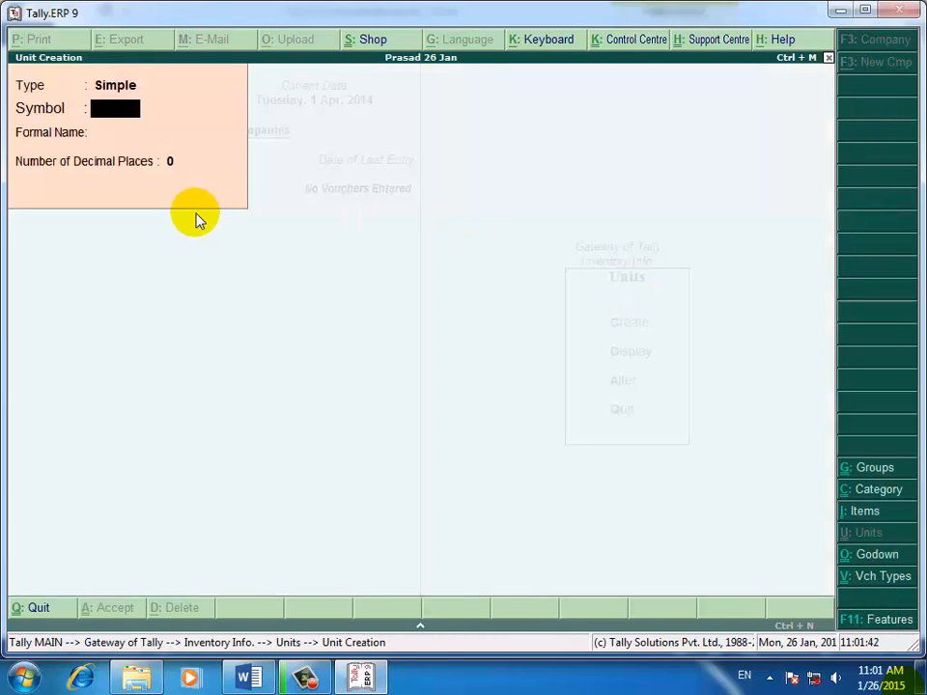
{"action": "type", "text": "nos"}
{"action": "key", "text": "Return"}
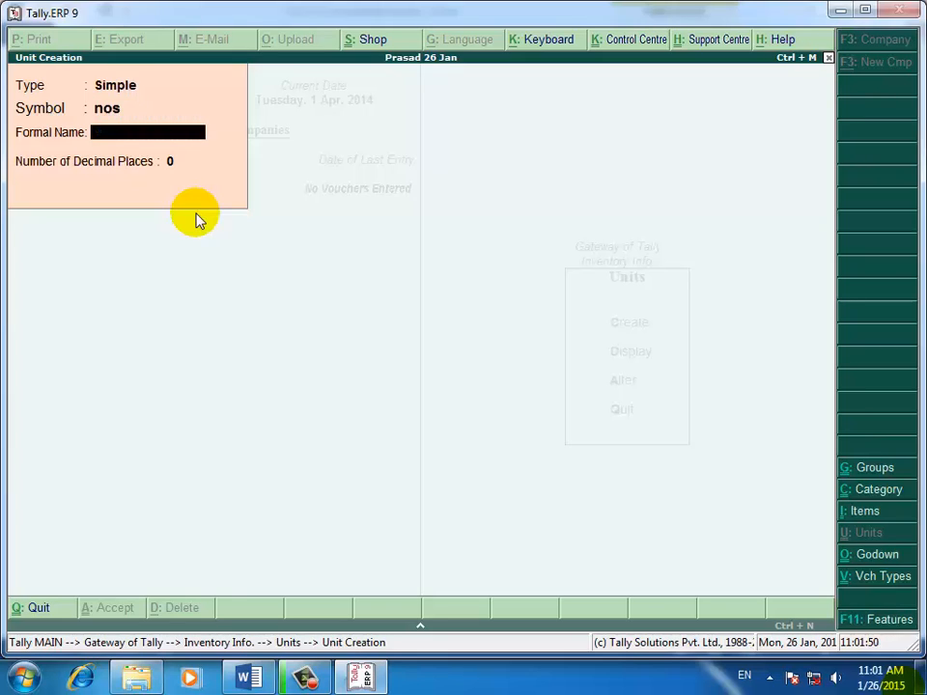
{"action": "type", "text": "Number"}
{"action": "key", "text": "Return"}
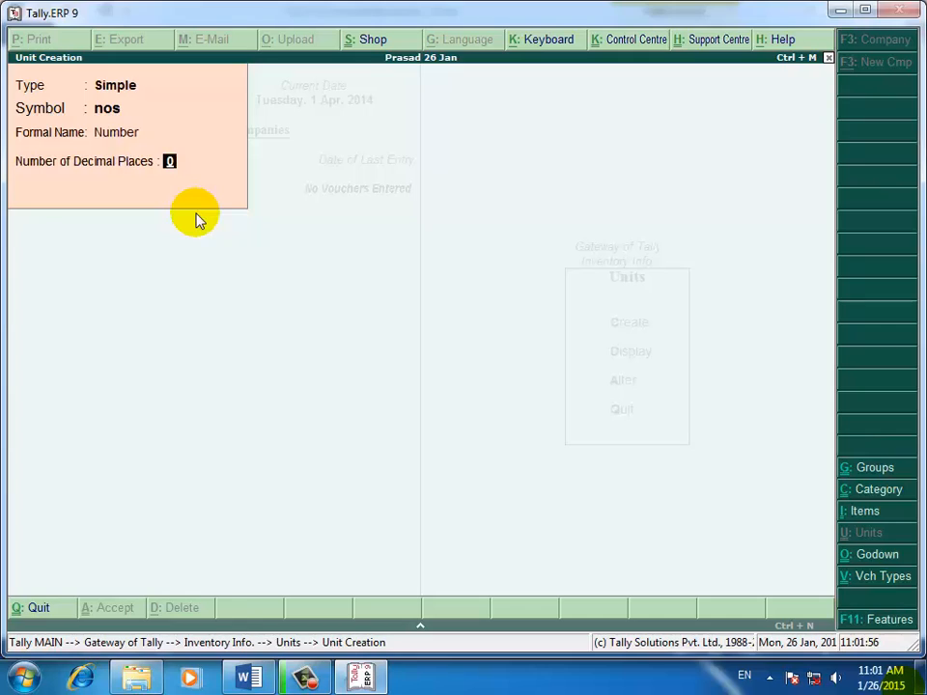
{"action": "key", "text": "Return"}
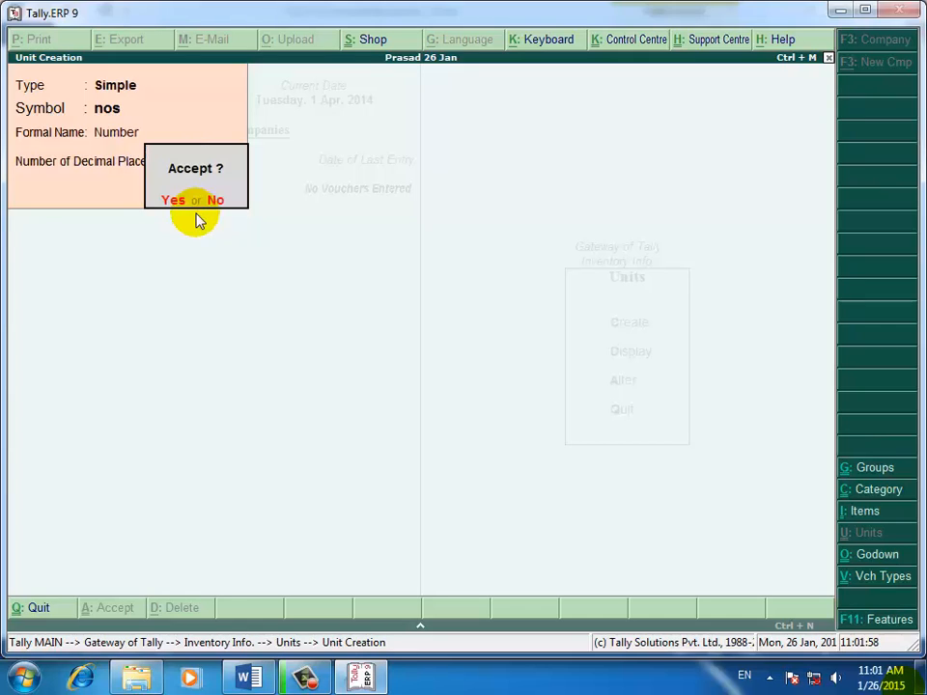
{"action": "key", "text": "Return"}
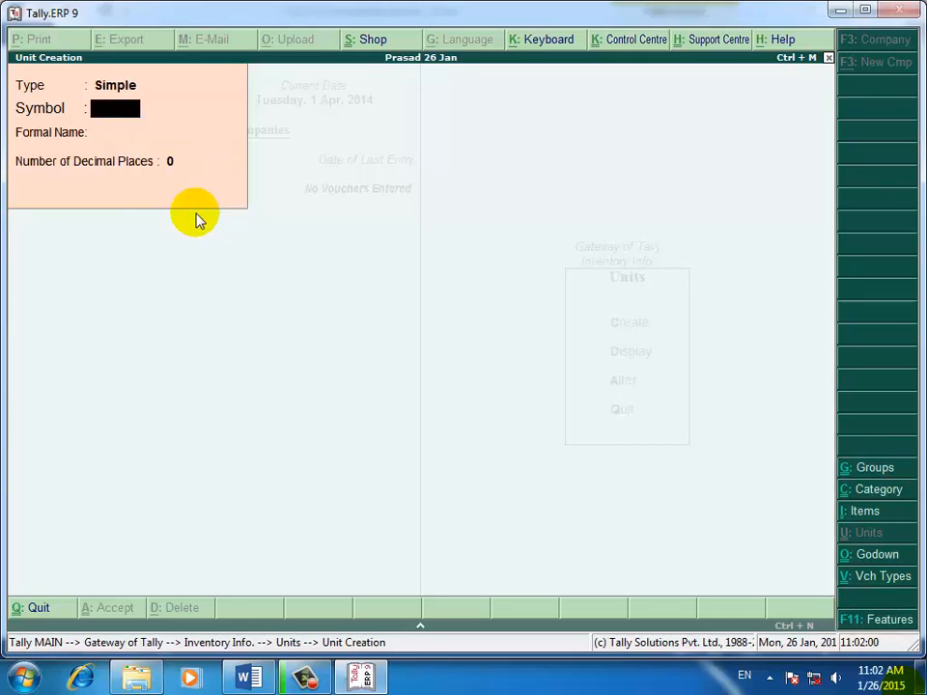
{"action": "key", "text": "Escape"}
{"action": "key", "text": "Escape"}
{"action": "key", "text": "Escape"}
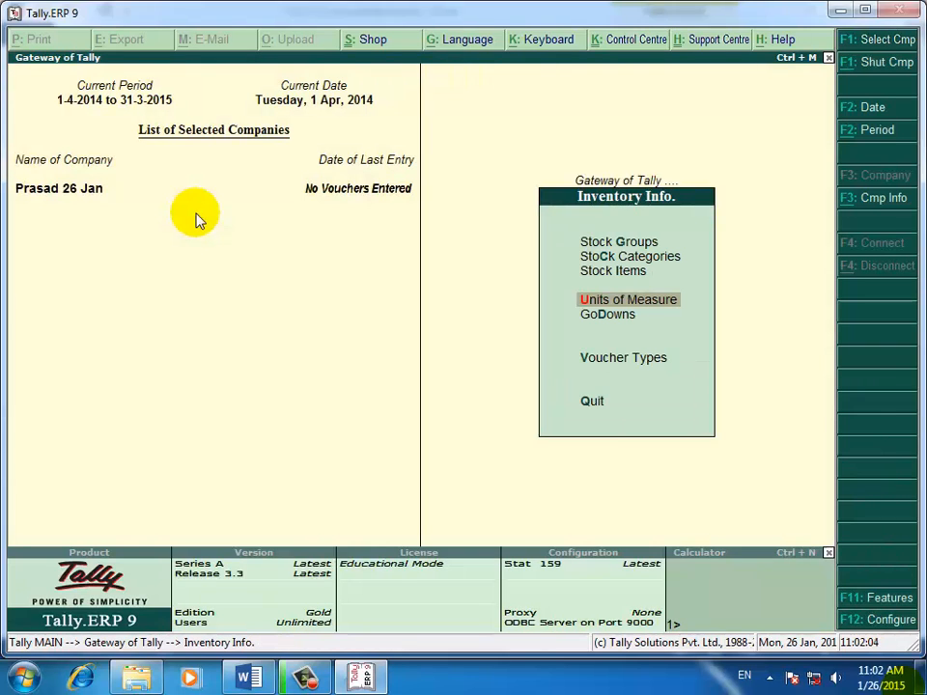
Step: Create a single godown named Andheri under Primary, with both third-party stock options set to No
{"action": "key", "text": "Down"}
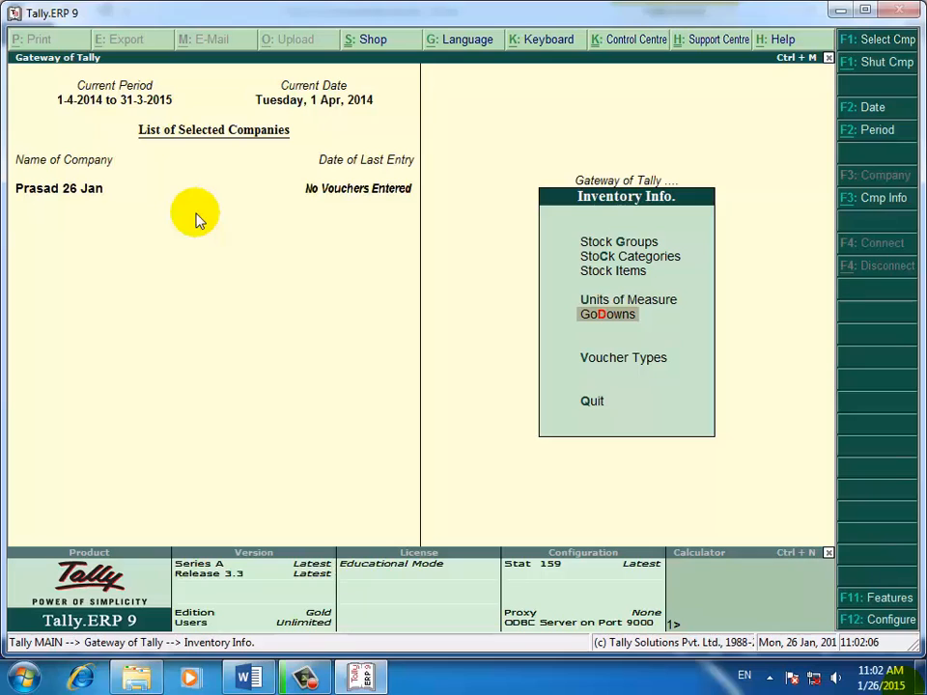
{"action": "key", "text": "Return"}
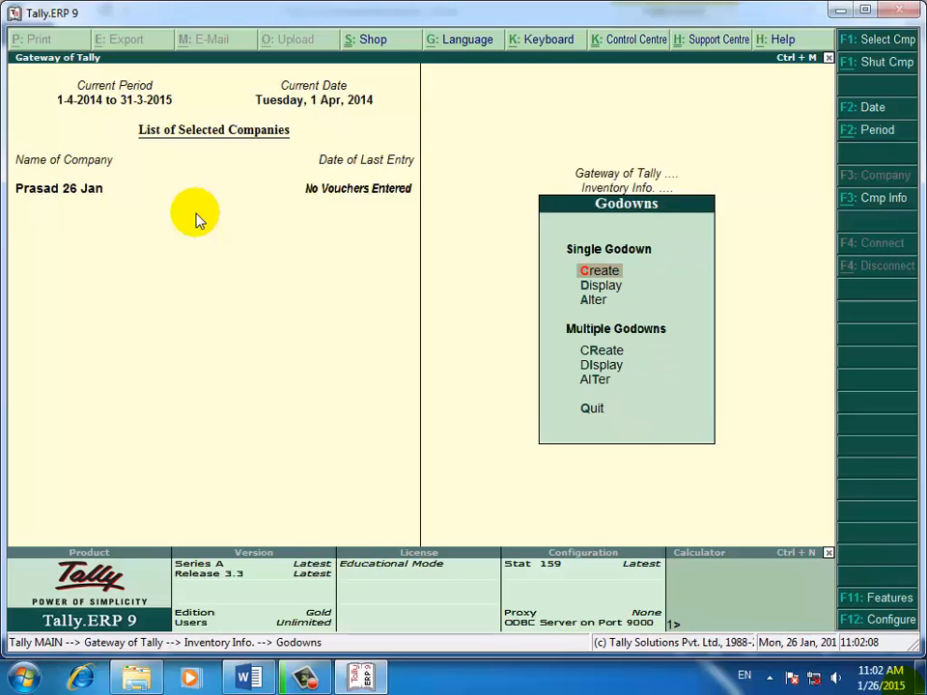
{"action": "key", "text": "Return"}
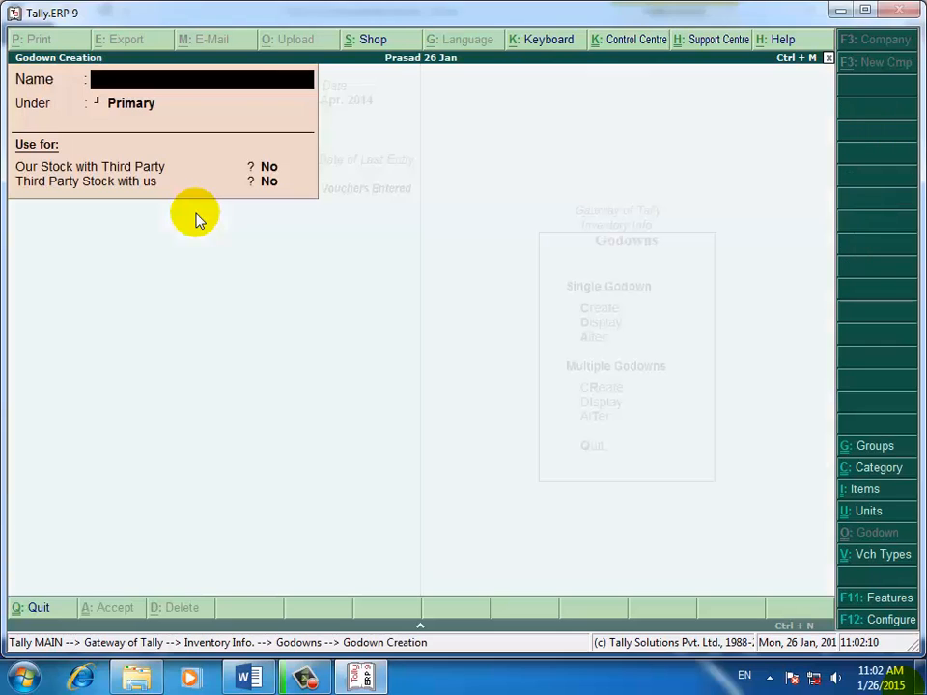
{"action": "type", "text": "Andhe"}
{"action": "key", "text": "Return"}
{"action": "key", "text": "Return"}
{"action": "key", "text": "Return"}
{"action": "key", "text": "Return"}
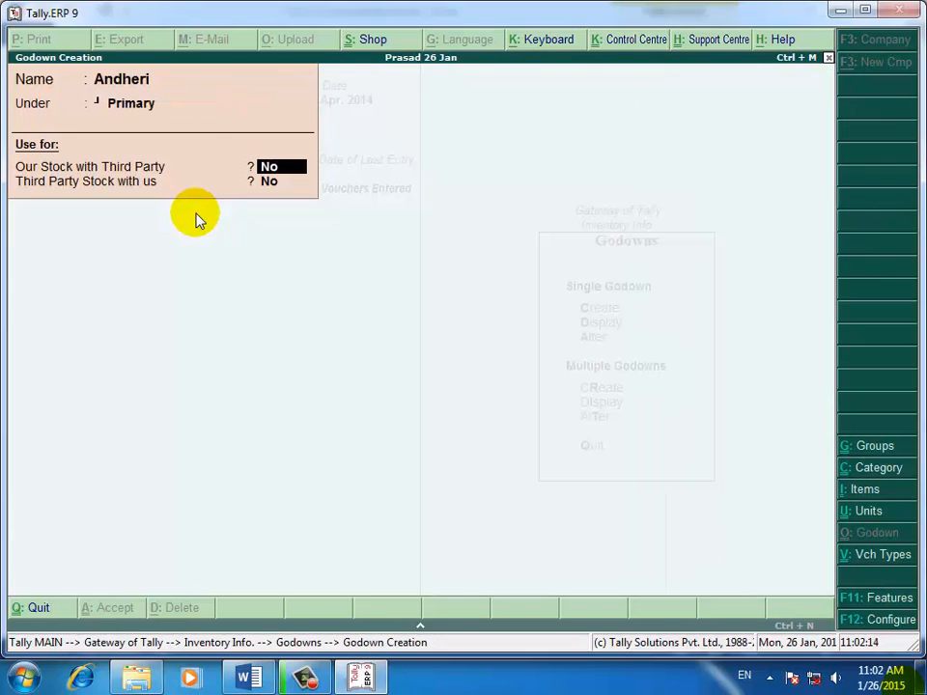
{"action": "key", "text": "Return"}
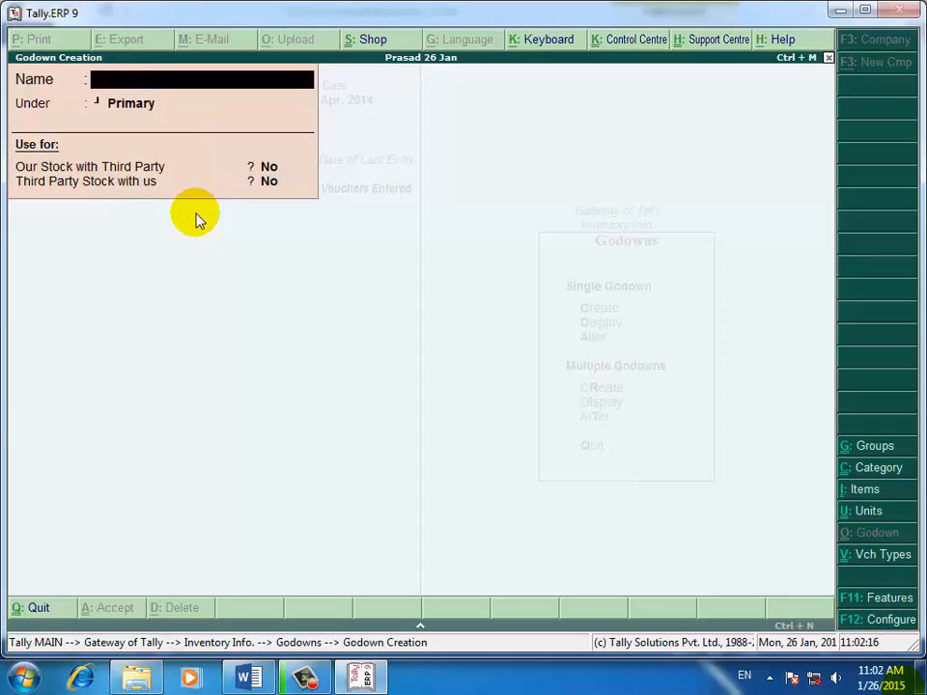
Step: Create the godown Malad under Primary with both third-party stock options set to No, and return to Inventory Info
{"action": "type", "text": "Malad"}
{"action": "key", "text": "Return"}
{"action": "key", "text": "Return"}
{"action": "key", "text": "Return"}
{"action": "key", "text": "Return"}
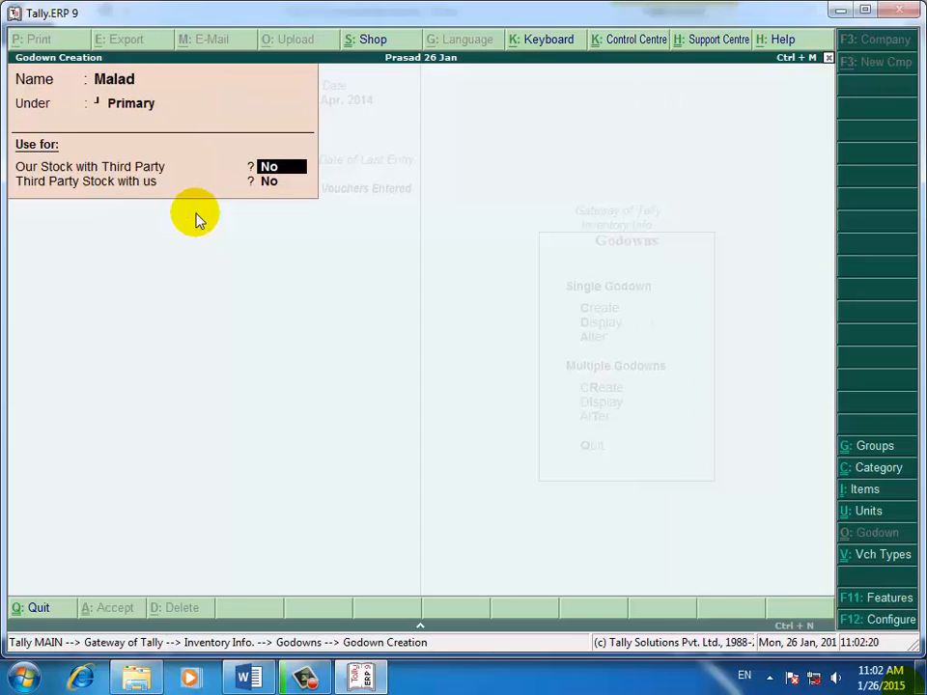
{"action": "key", "text": "Return"}
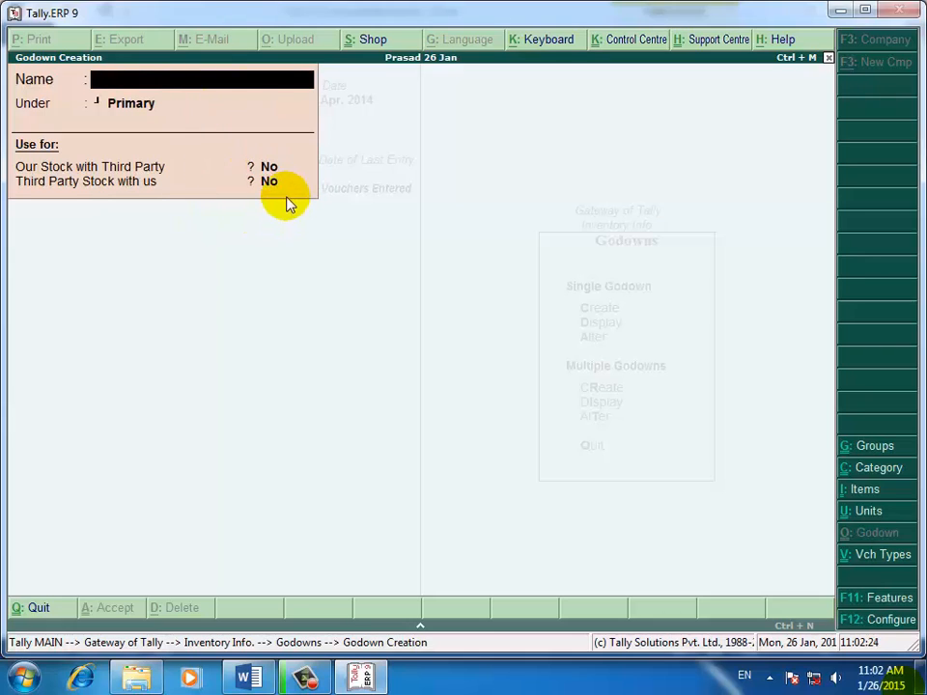
{"action": "key", "text": "Escape"}
{"action": "key", "text": "Return"}
{"action": "key", "text": "Escape"}
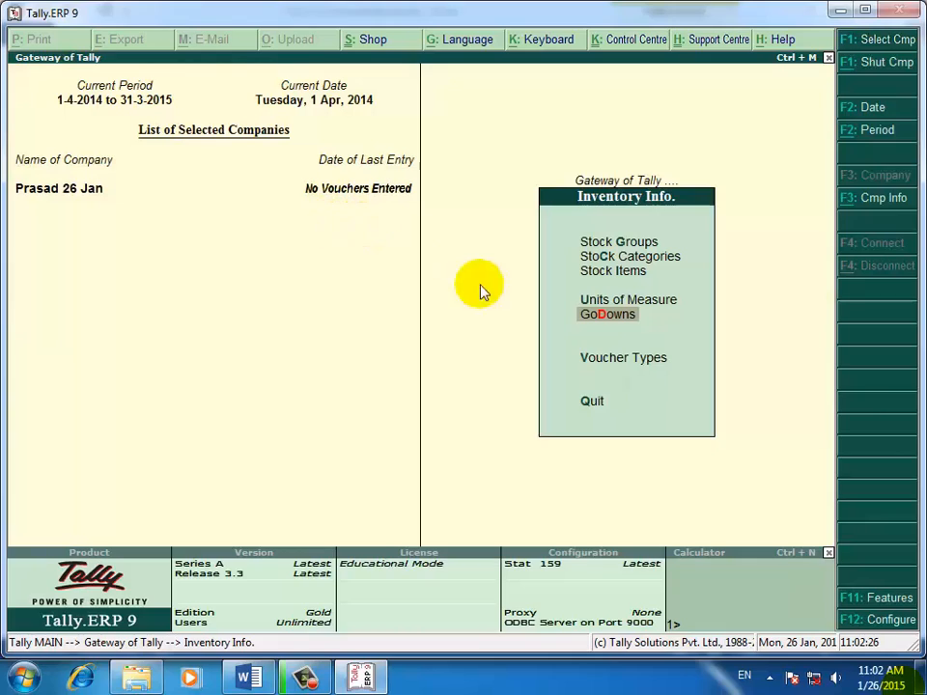
Step: Start a single stock item named 486 and place it under the Cpu group
{"action": "key", "text": "Up"}
{"action": "key", "text": "Up"}
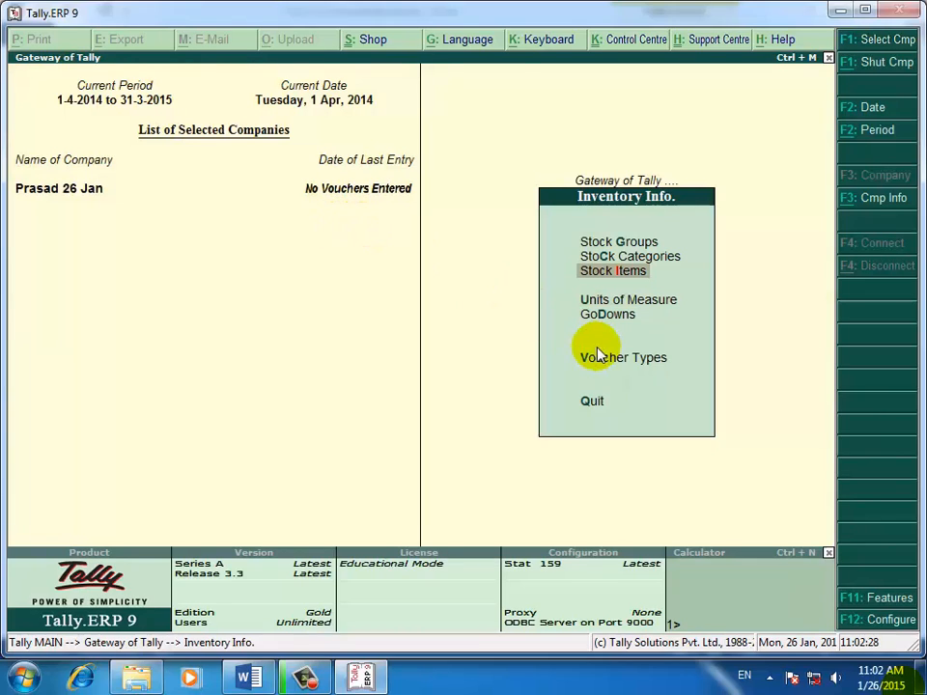
{"action": "left_click", "coordinate": [625, 274]}
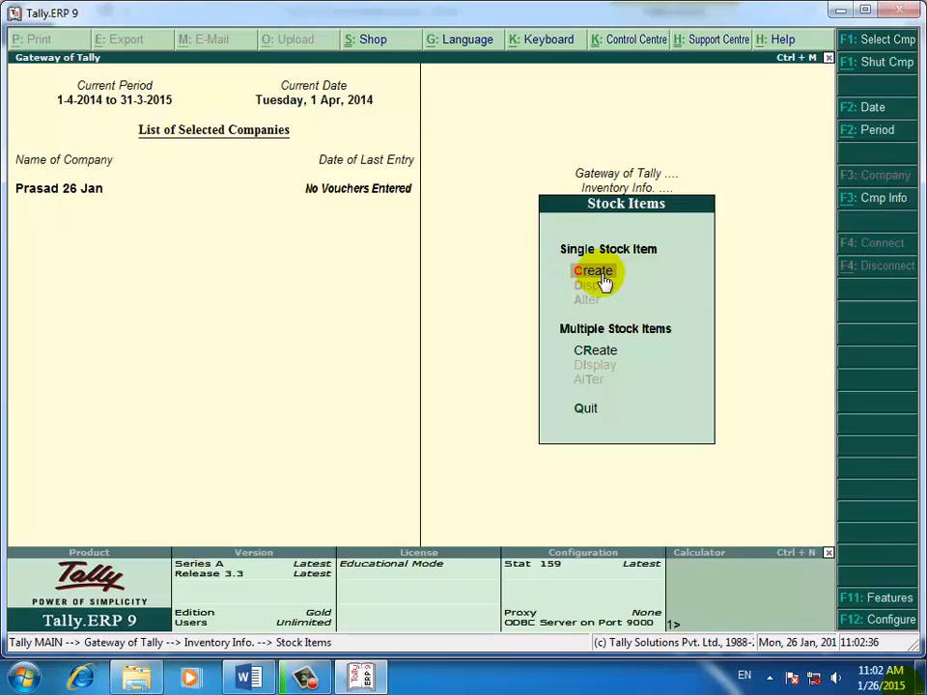
{"action": "left_click", "coordinate": [603, 278]}
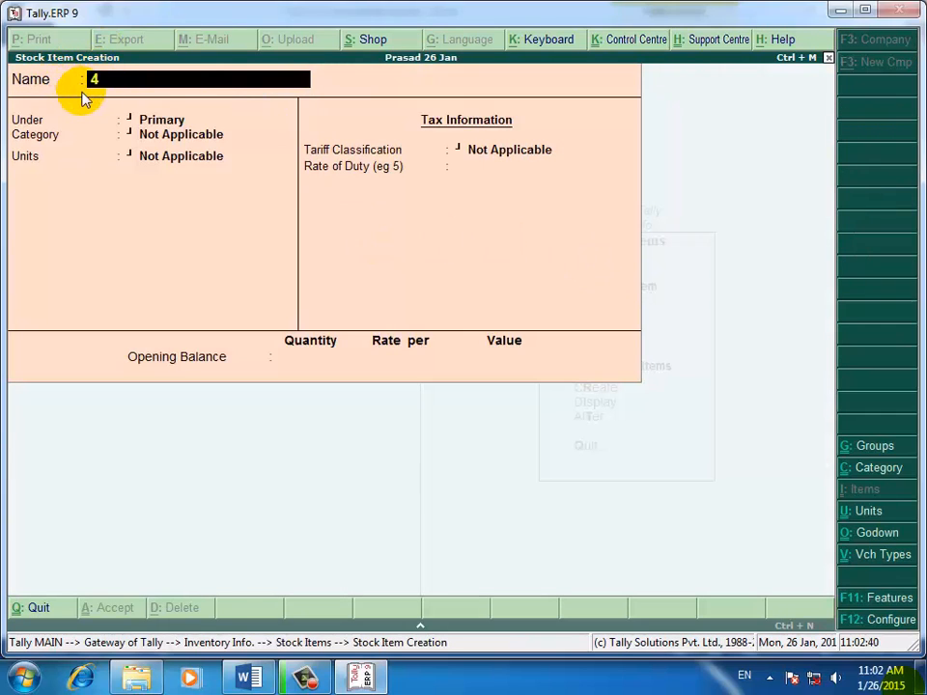
{"action": "type", "text": "486"}
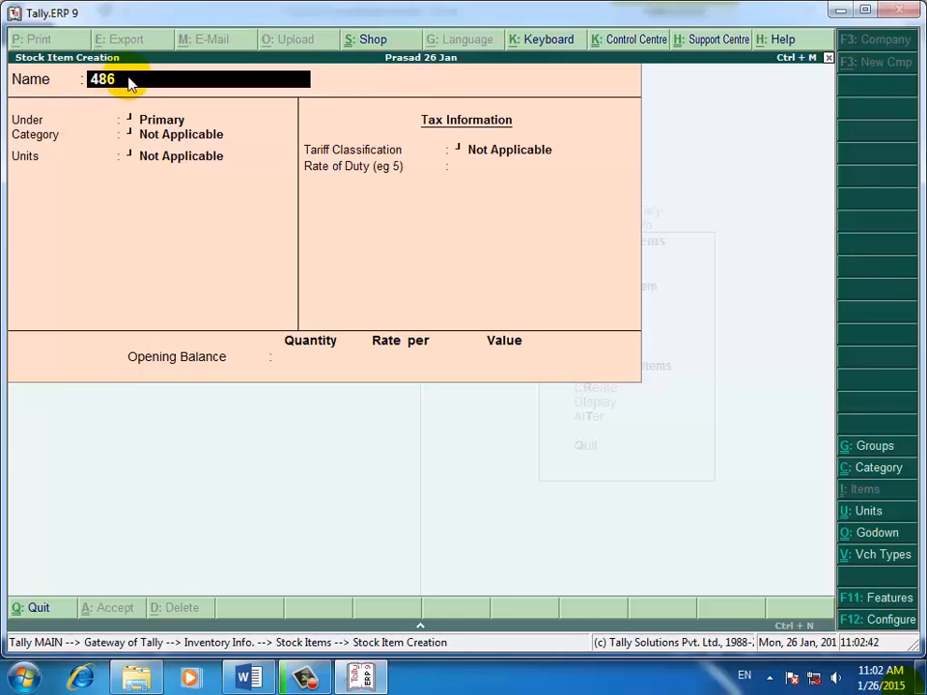
{"action": "key", "text": "Return"}
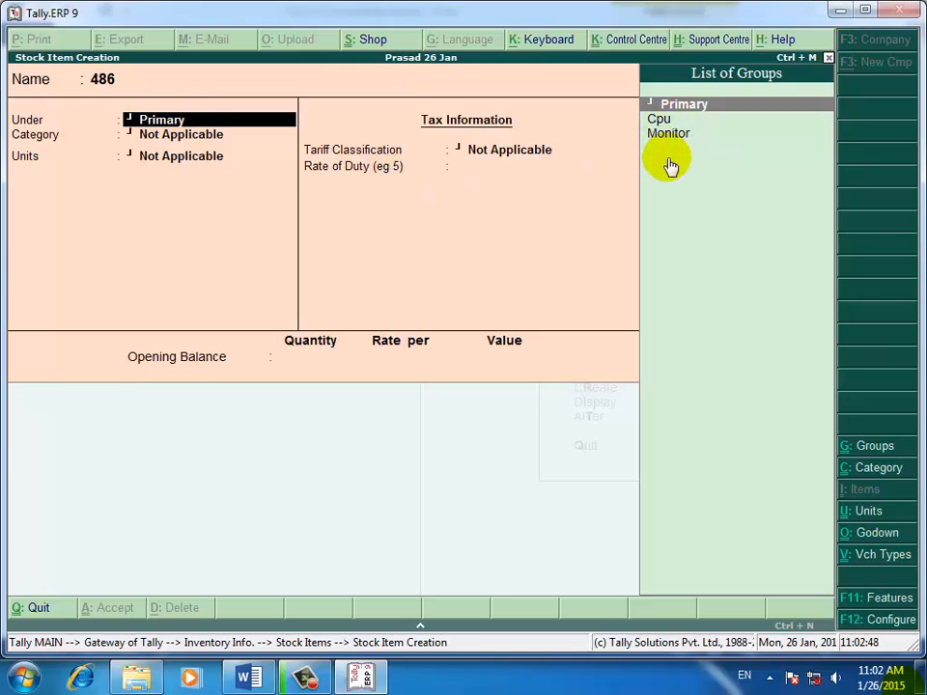
{"action": "key", "text": "Down"}
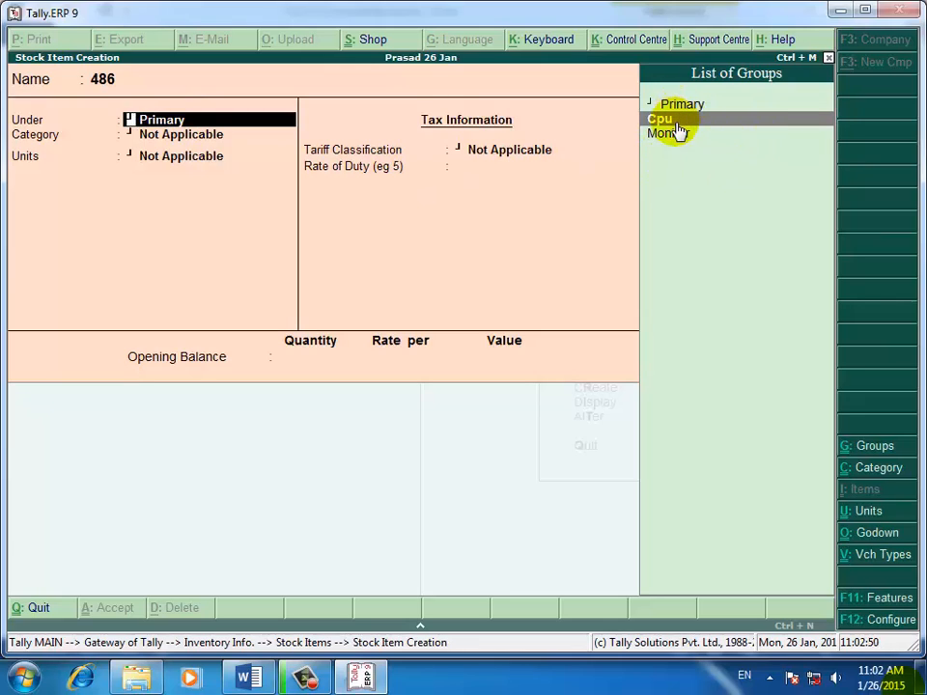
{"action": "key", "text": "Return"}
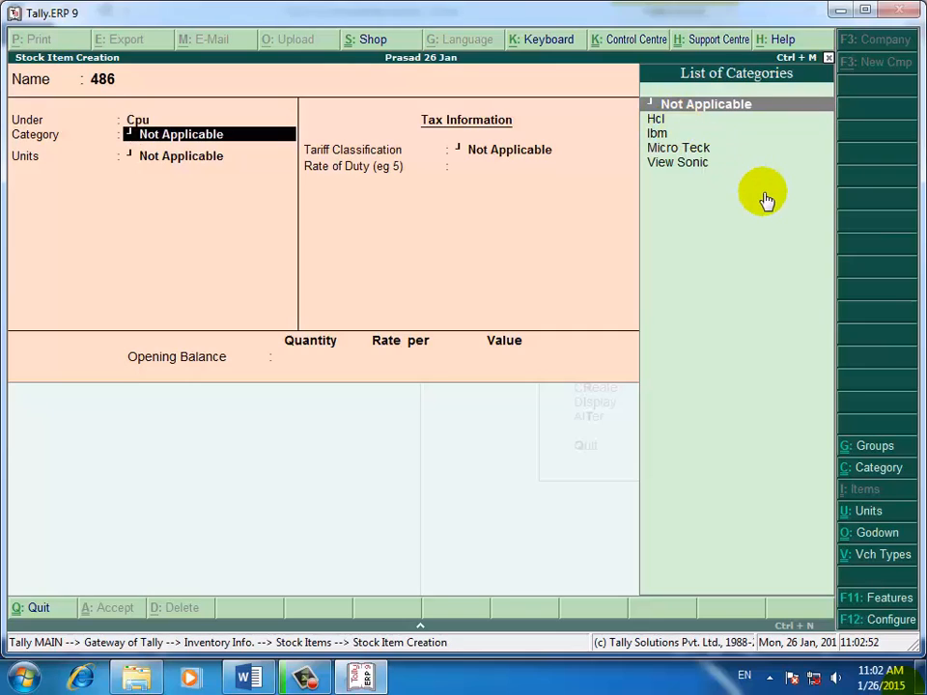
Step: Assign the Hcl category and the nos unit to stock item 486
{"action": "key", "text": "Down"}
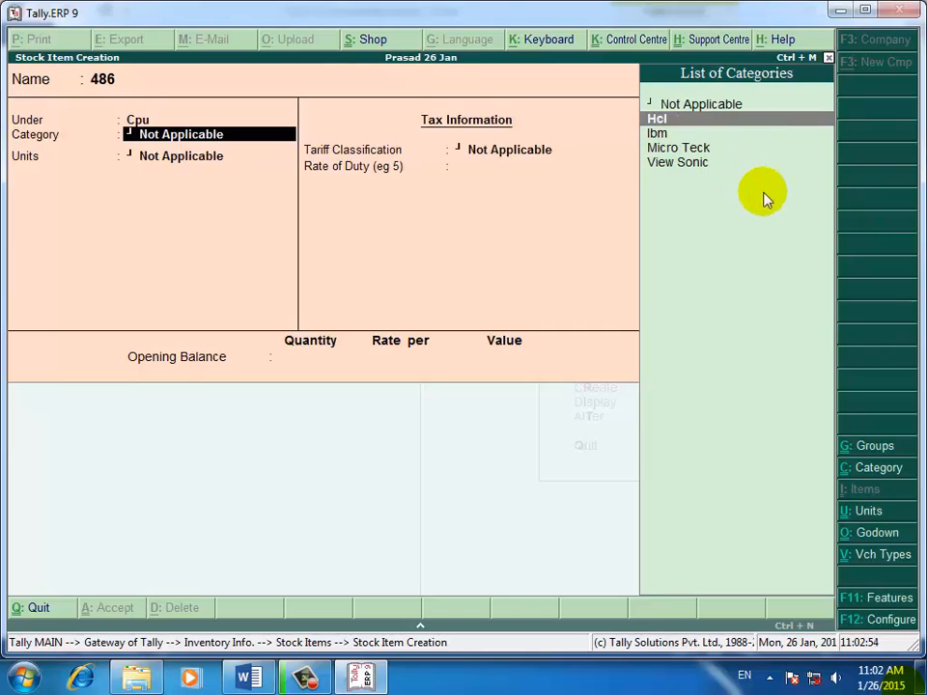
{"action": "key", "text": "Return"}
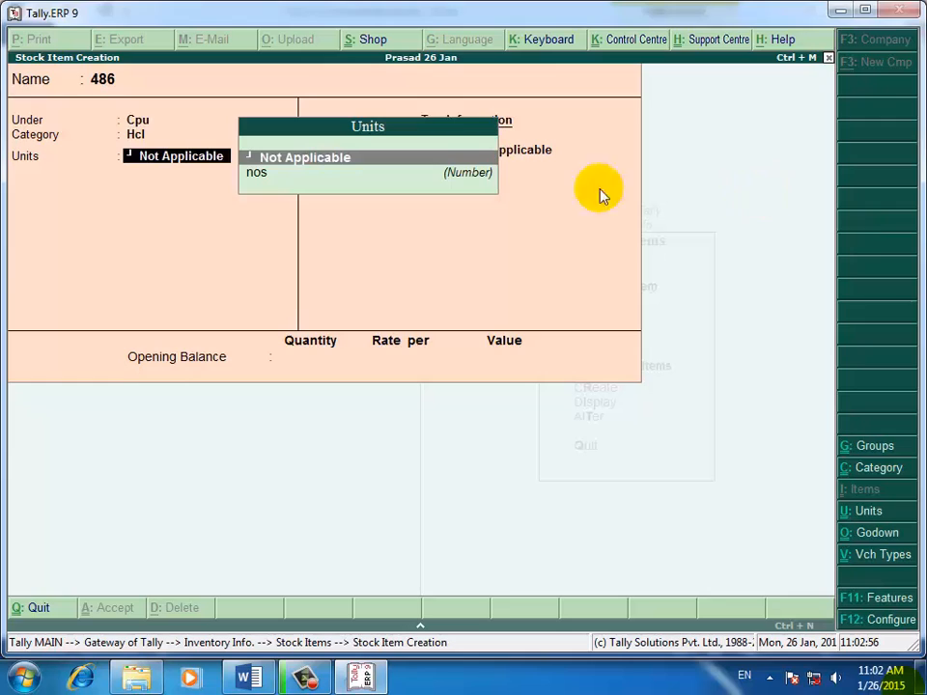
{"action": "key", "text": "Down"}
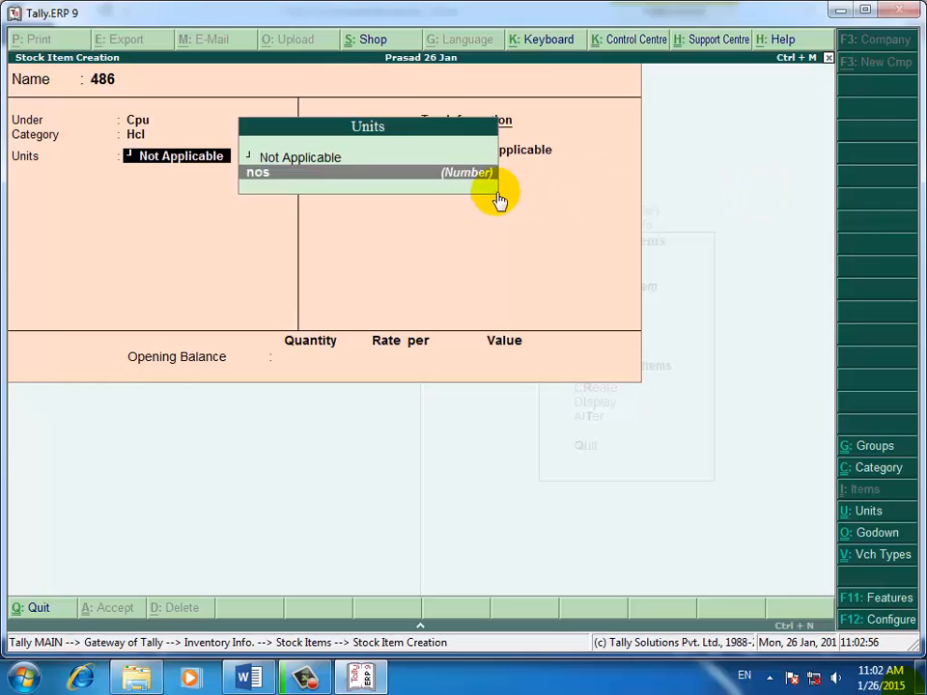
{"action": "left_click", "coordinate": [277, 188]}
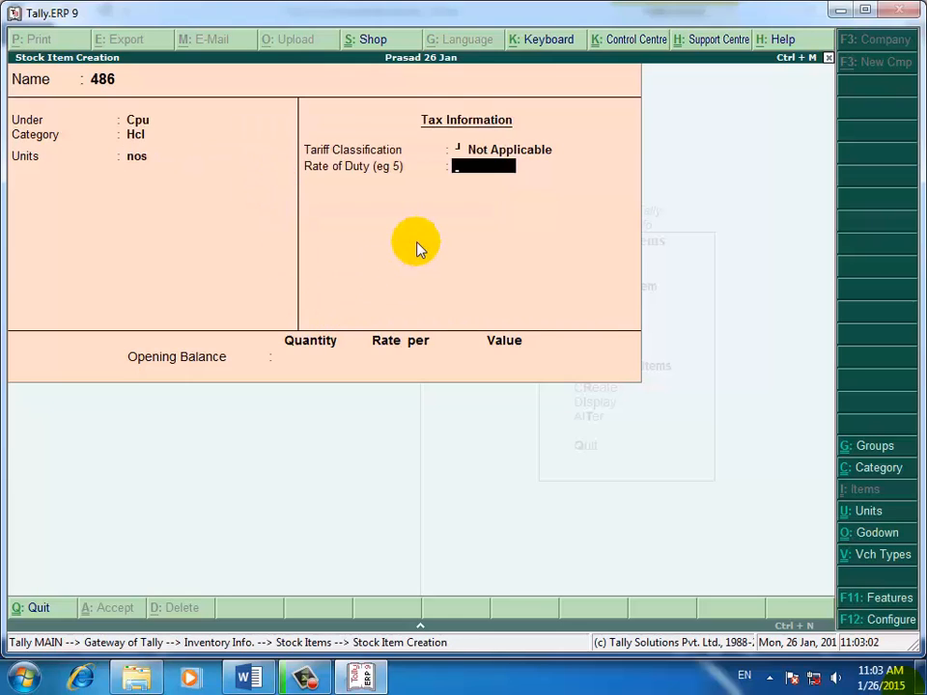
Step: Leave the rate of duty at 0 and enter an opening balance quantity of 6 nos for stock item 486
{"action": "key", "text": "Return"}
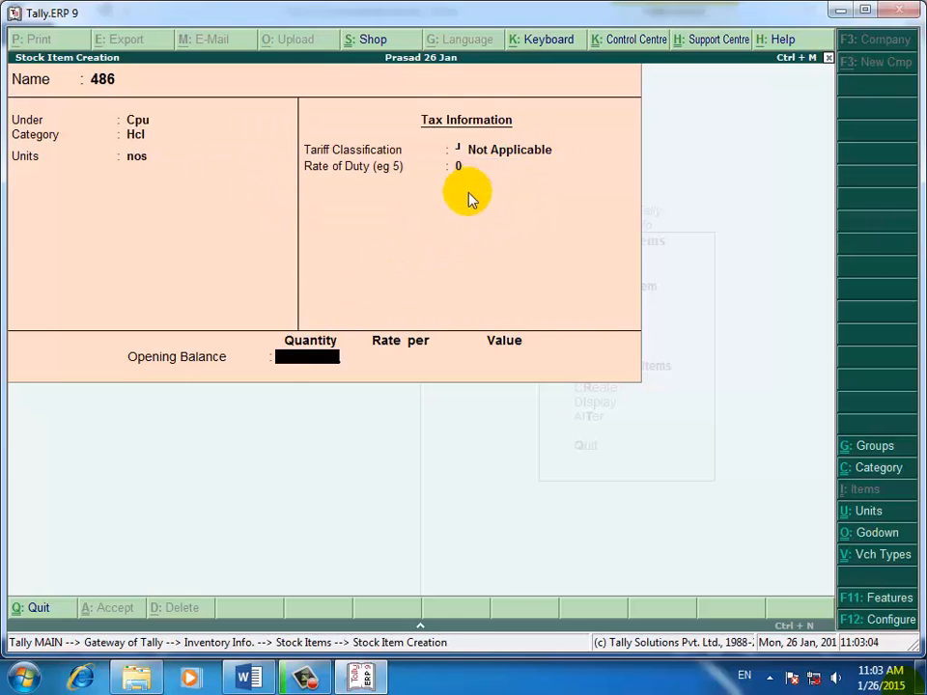
{"action": "type", "text": "6"}
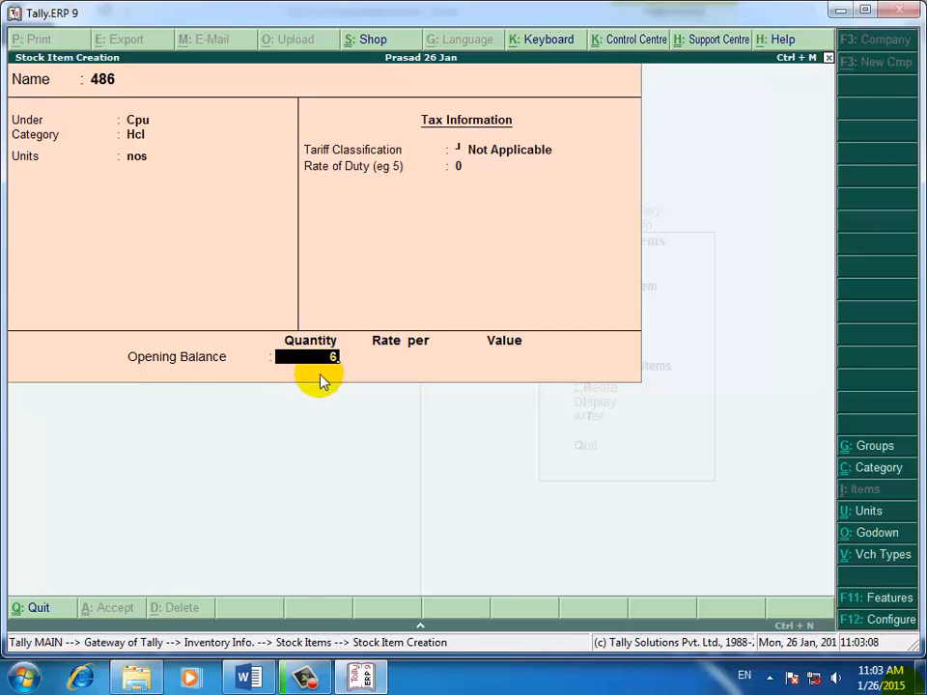
{"action": "key", "text": "Return"}
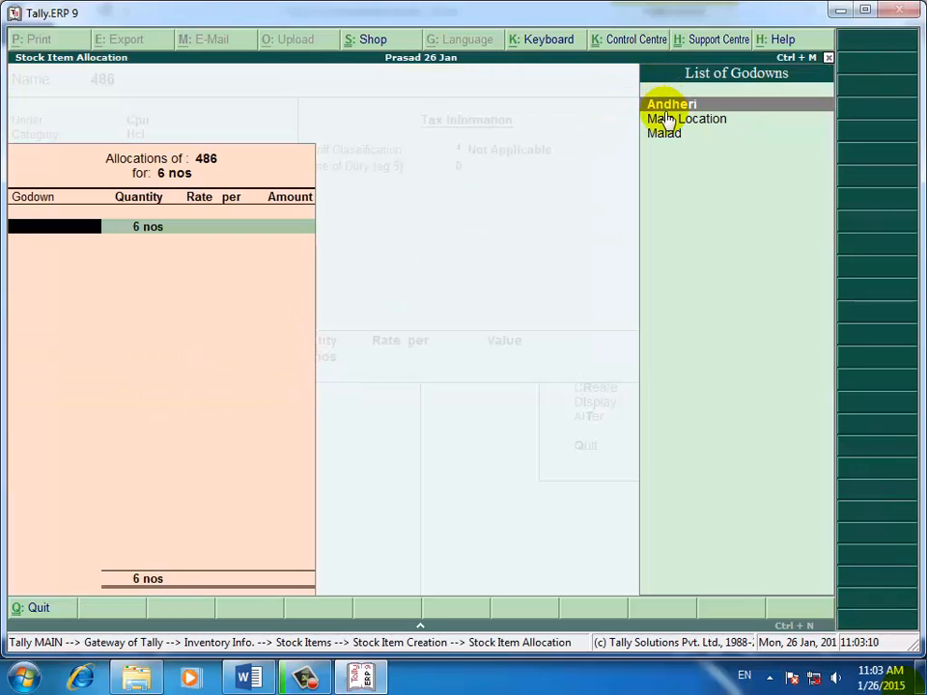
Step: Allocate the 6 nos of stock item 486 to the Andheri godown at a rate of 7000 per nos and save the item
{"action": "key", "text": "Return"}
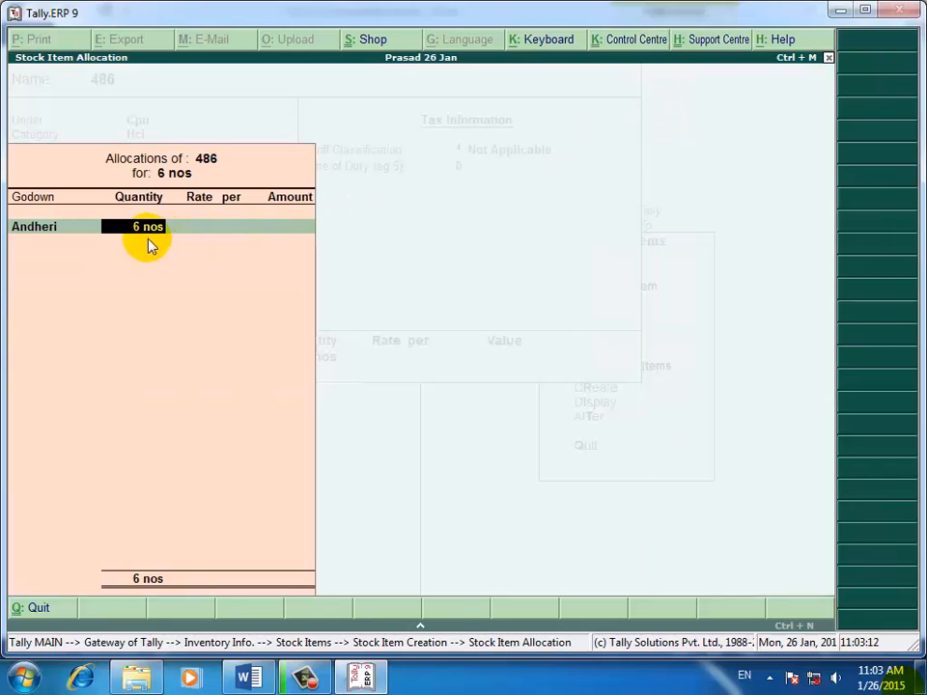
{"action": "key", "text": "Return"}
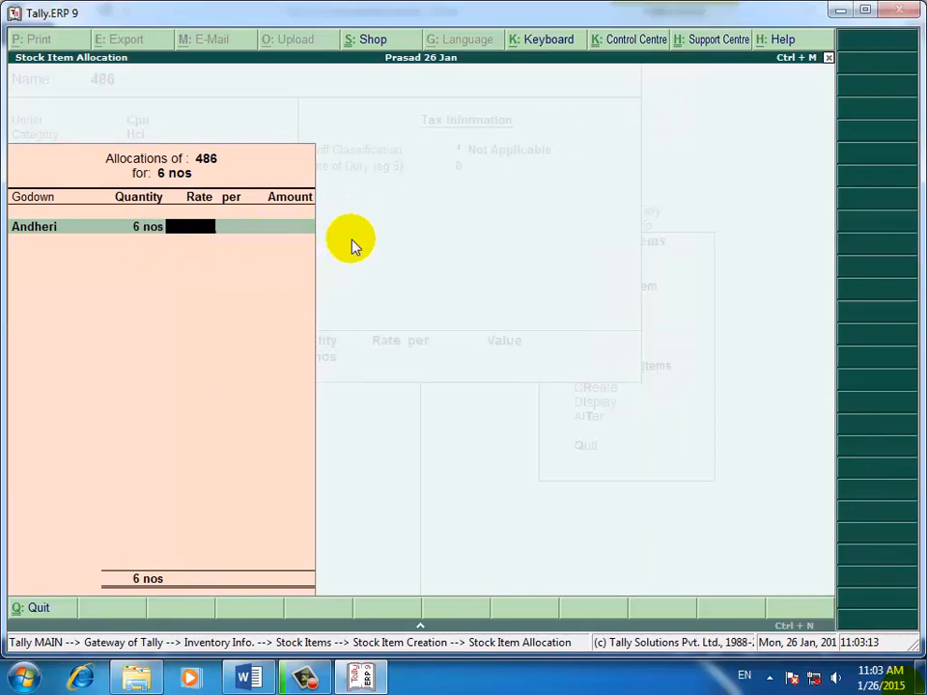
{"action": "type", "text": "7000"}
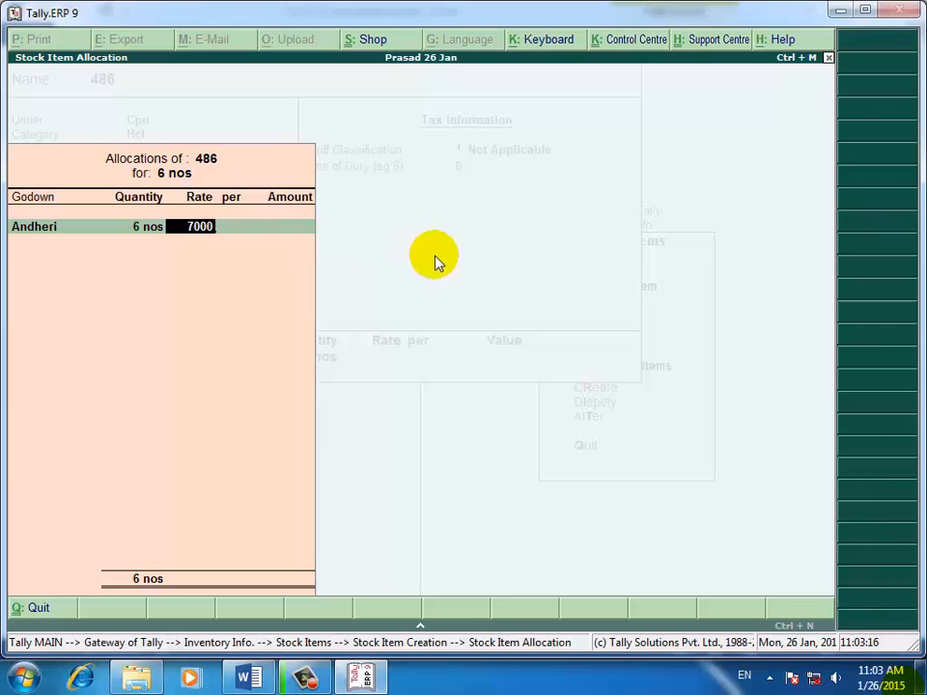
{"action": "key", "text": "Return"}
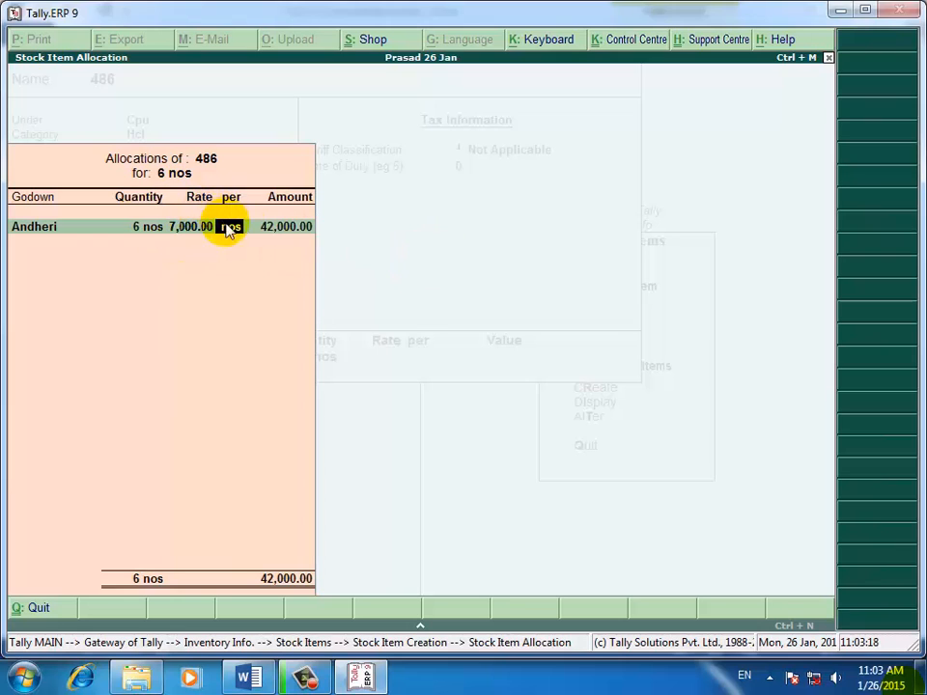
{"action": "key", "text": "Return"}
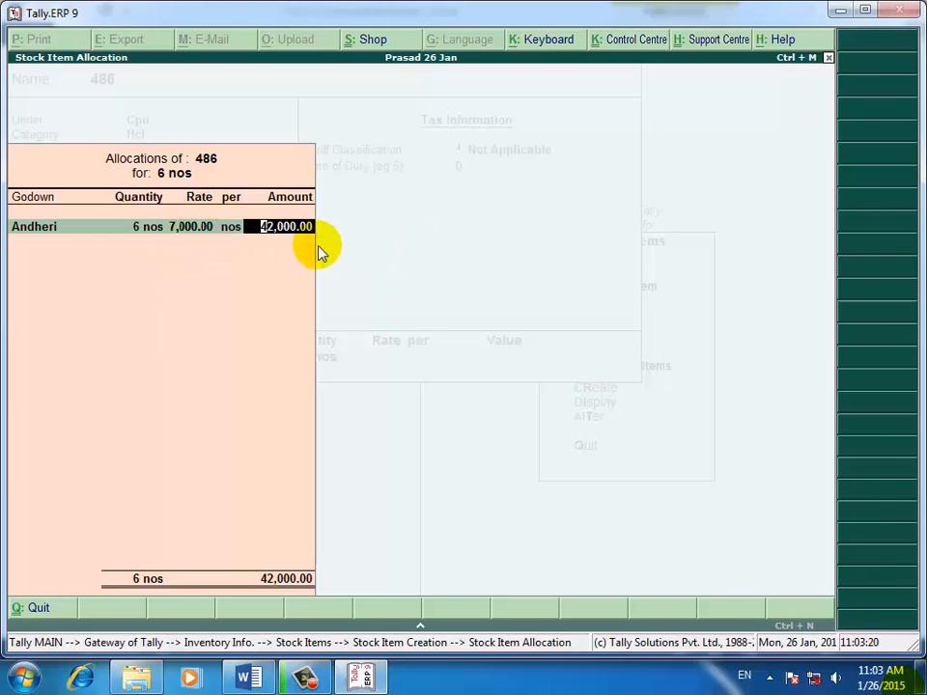
{"action": "key", "text": "Return"}
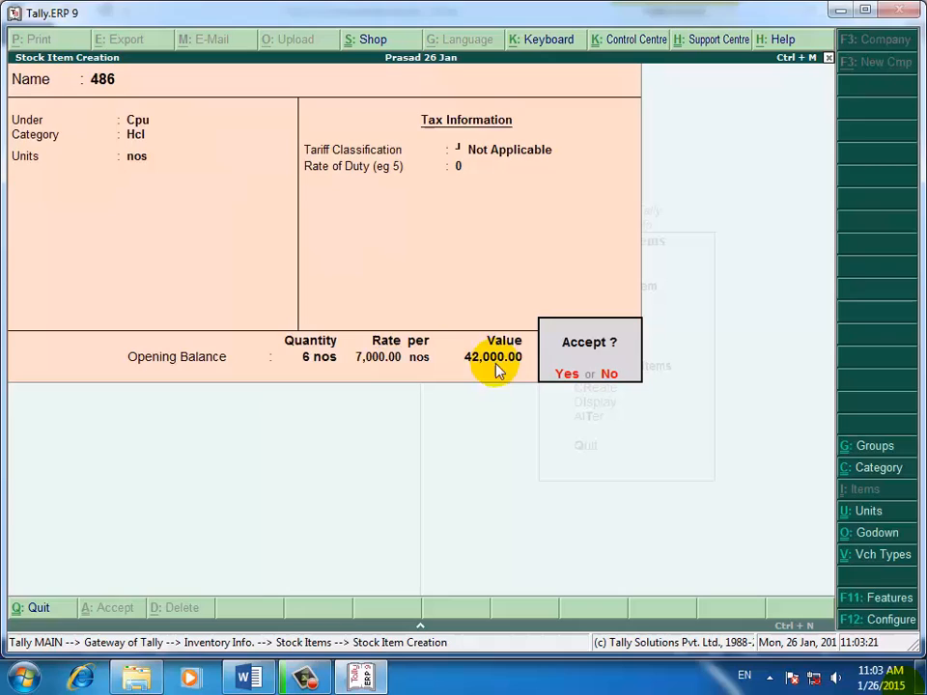
{"action": "left_click", "coordinate": [578, 373]}
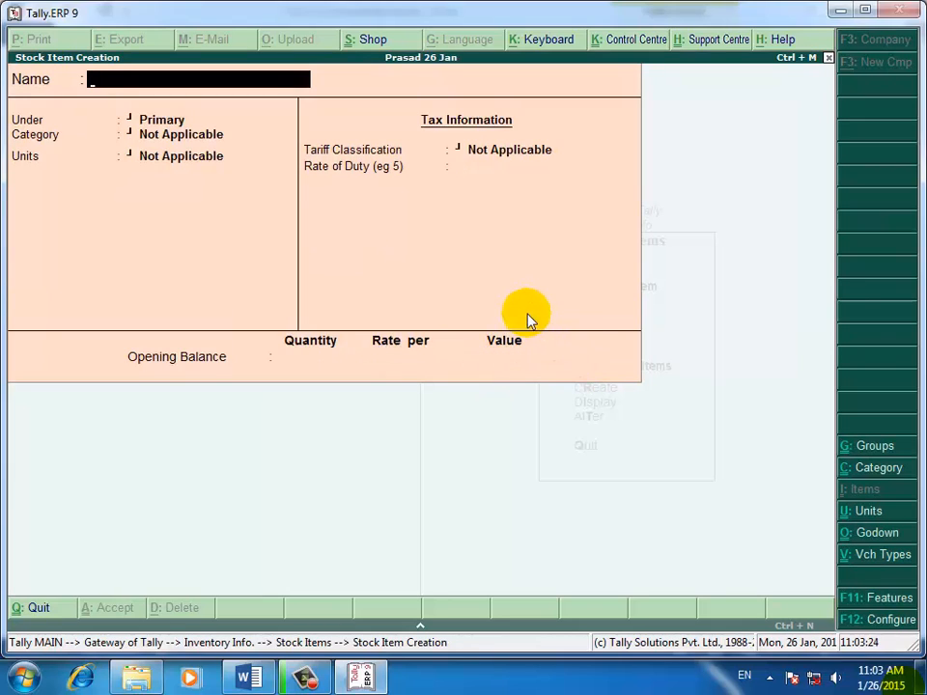
Step: Start a stock item named Pentium 1 under the Cpu group with the Ibm category and nos as its unit
{"action": "type", "text": "Pentium 1"}
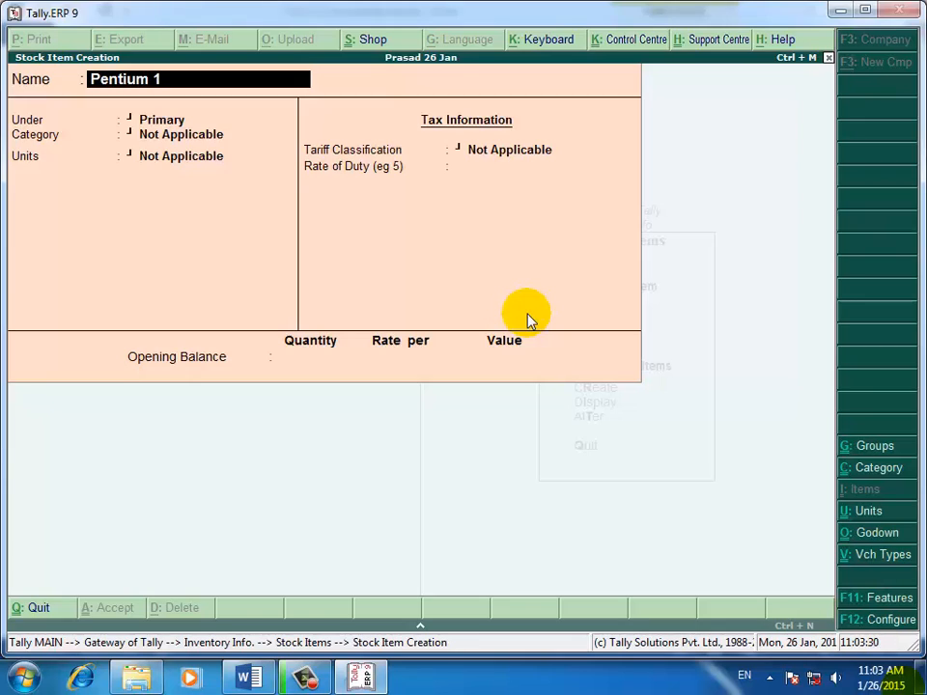
{"action": "key", "text": "Return"}
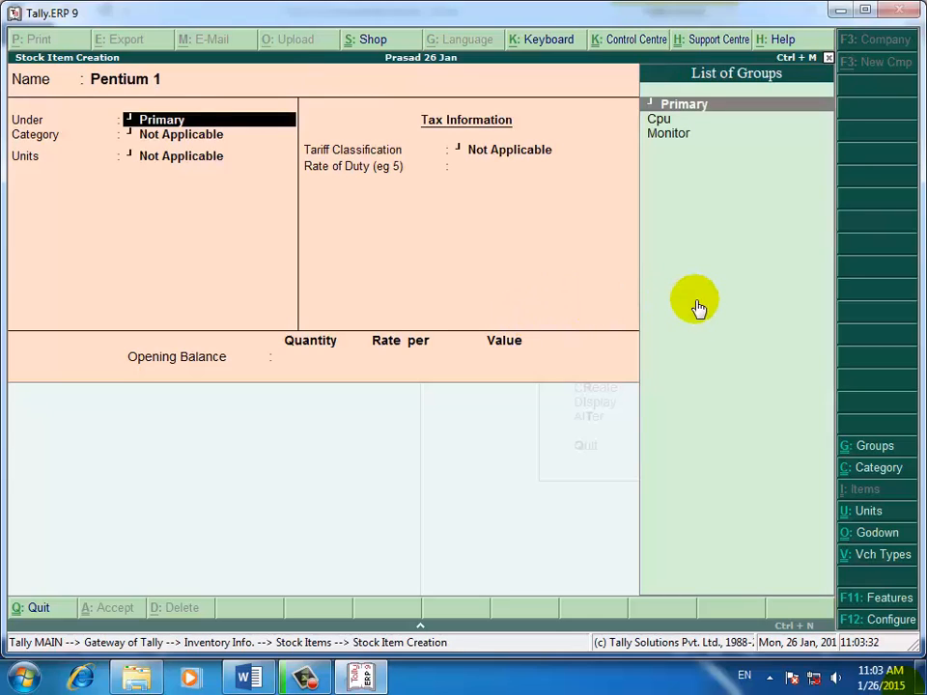
{"action": "key", "text": "Down"}
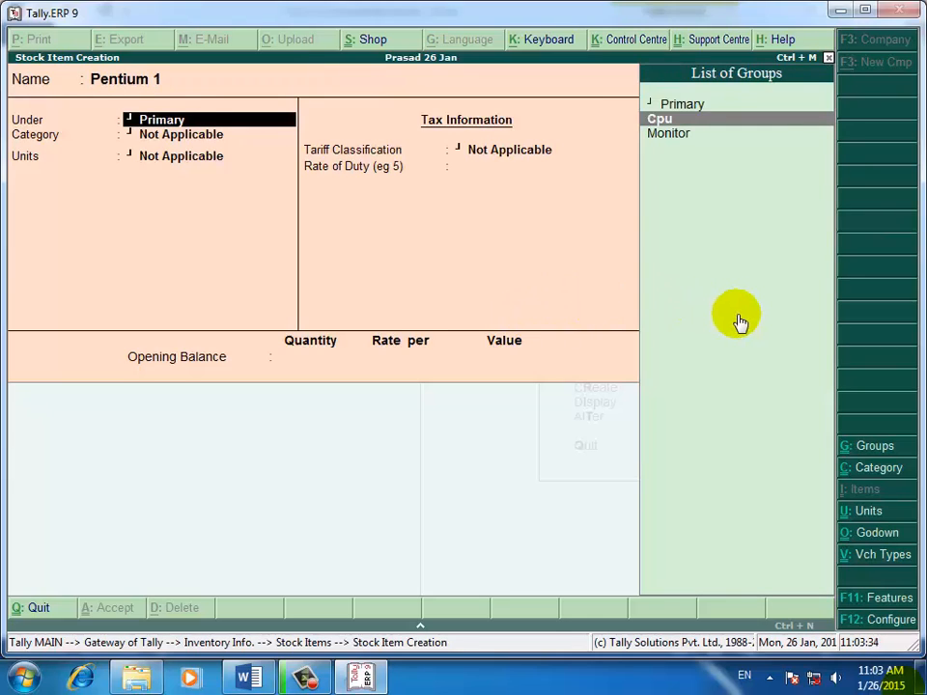
{"action": "key", "text": "Return"}
{"action": "key", "text": "Down"}
{"action": "key", "text": "Down"}
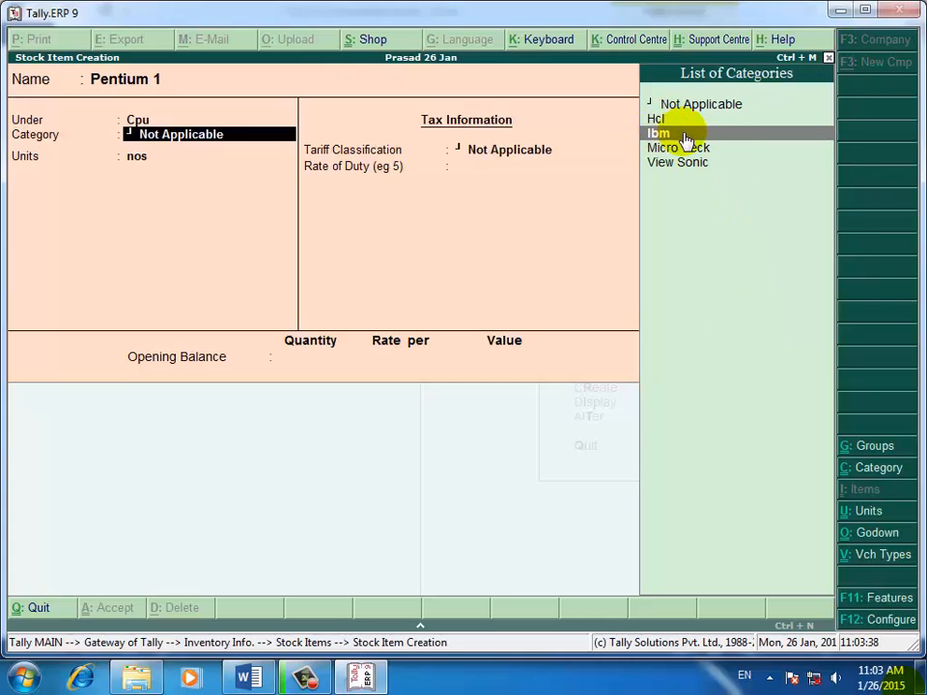
{"action": "key", "text": "Return"}
{"action": "key", "text": "Return"}
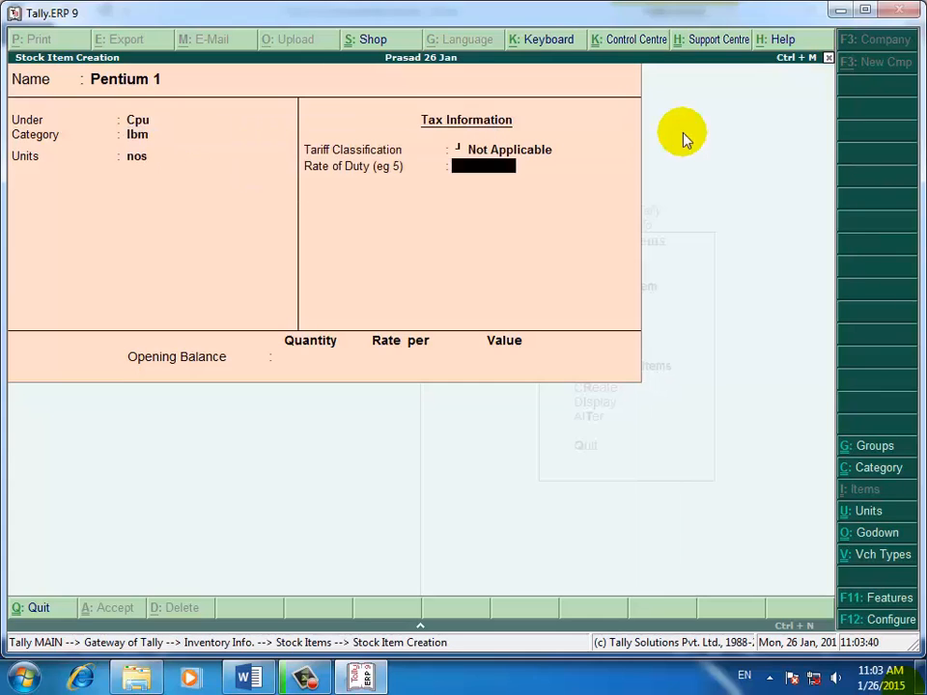
Step: Leave Pentium 1's rate of duty at 0, check the stock statement in Word, and enter an opening quantity of 4 nos in Tally.ERP 9
{"action": "key", "text": "Return"}
{"action": "left_click", "coordinate": [263, 684]}
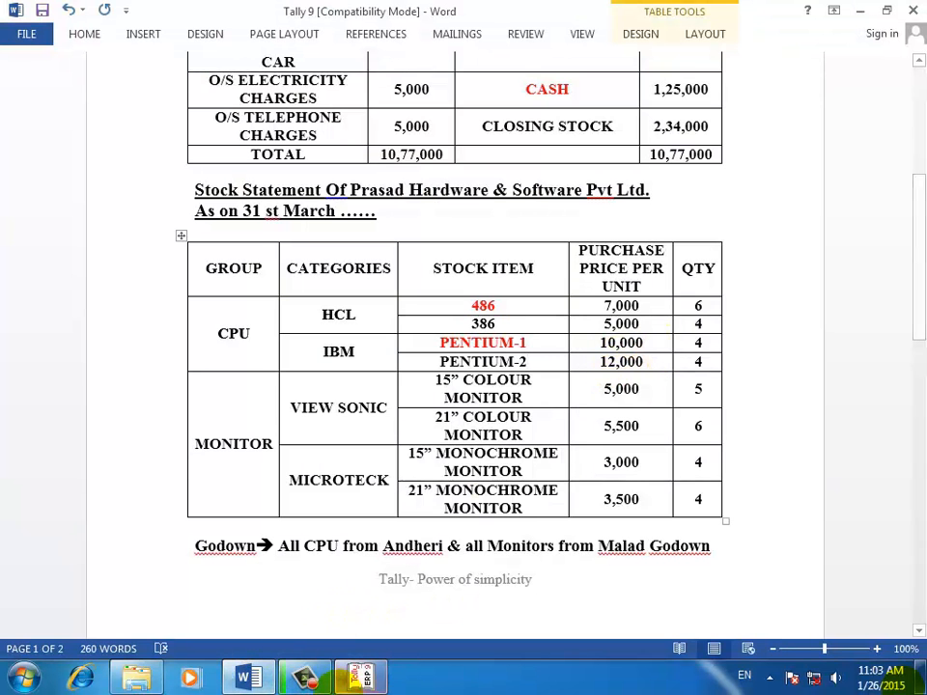
{"action": "left_click", "coordinate": [360, 677]}
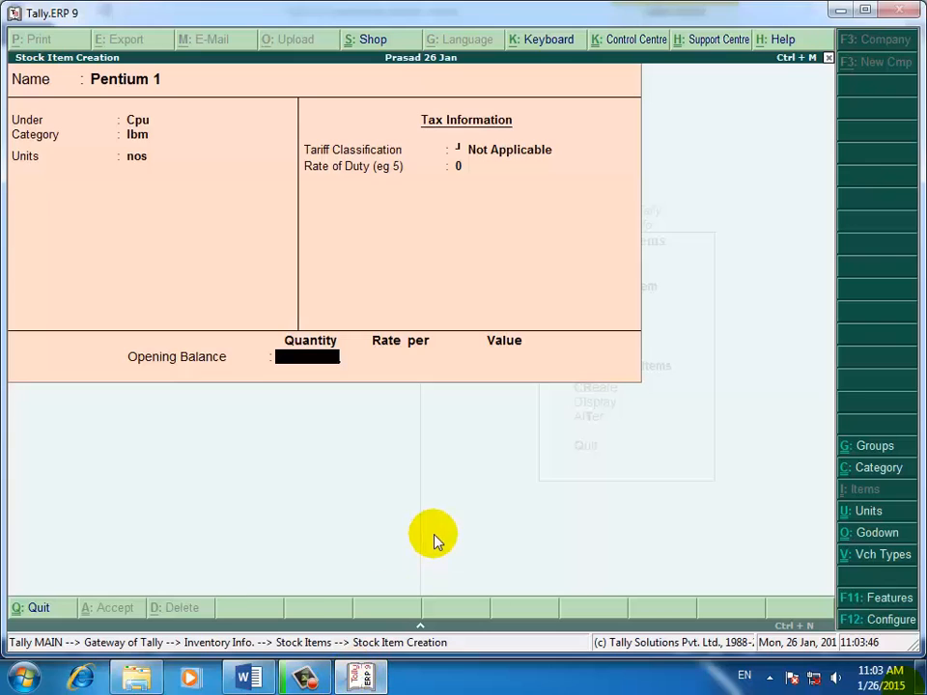
{"action": "key", "text": "Return"}
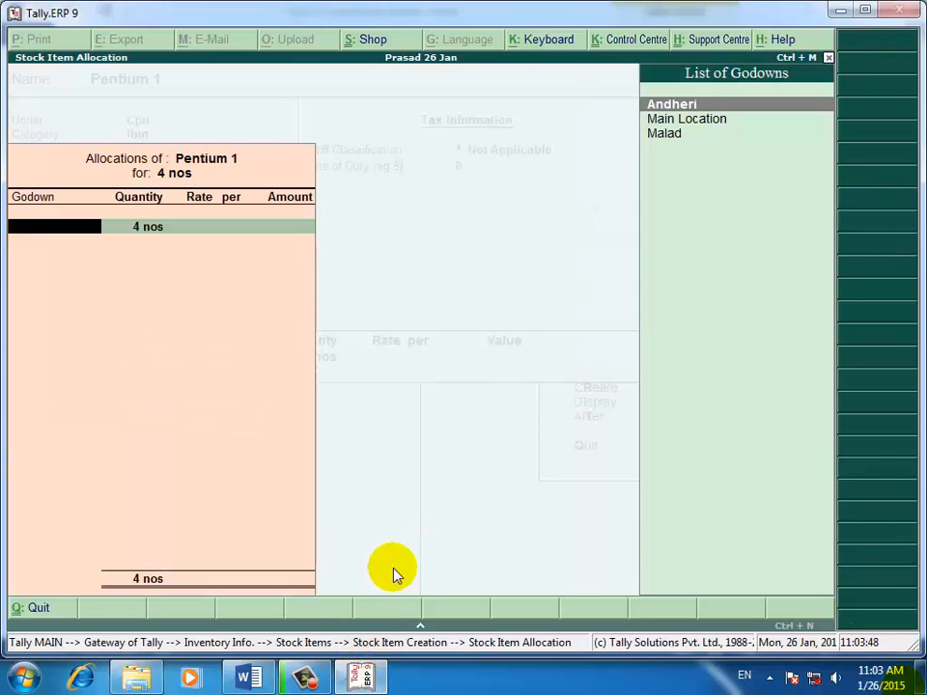
Step: Allocate the 4 nos of Pentium 1 to the Andheri godown at a rate of 10000 per nos and save the item
{"action": "key", "text": "Return"}
{"action": "key", "text": "Return"}
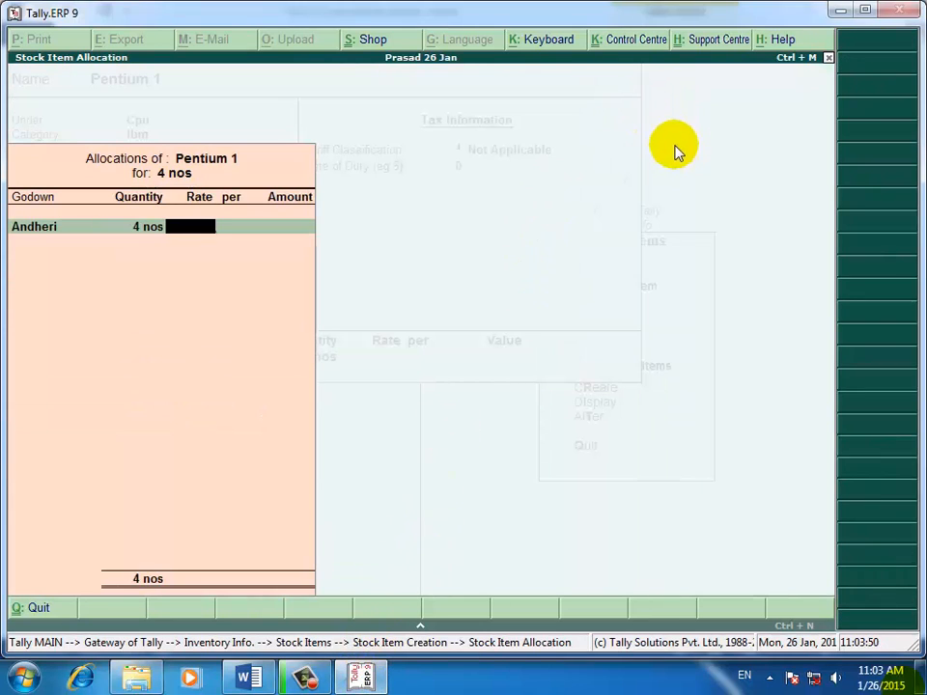
{"action": "type", "text": "10,000"}
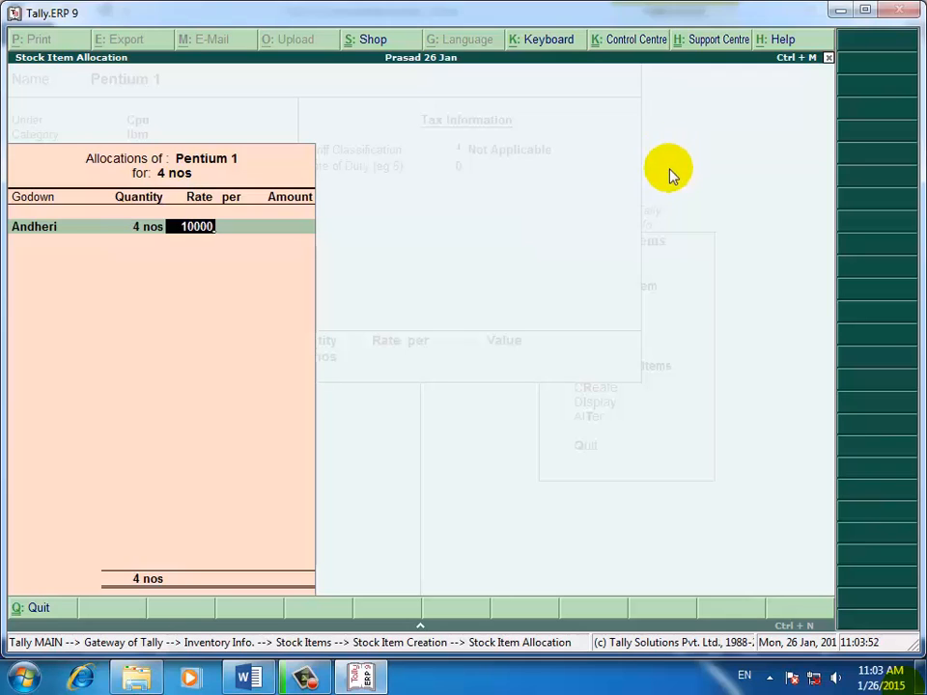
{"action": "key", "text": "Return"}
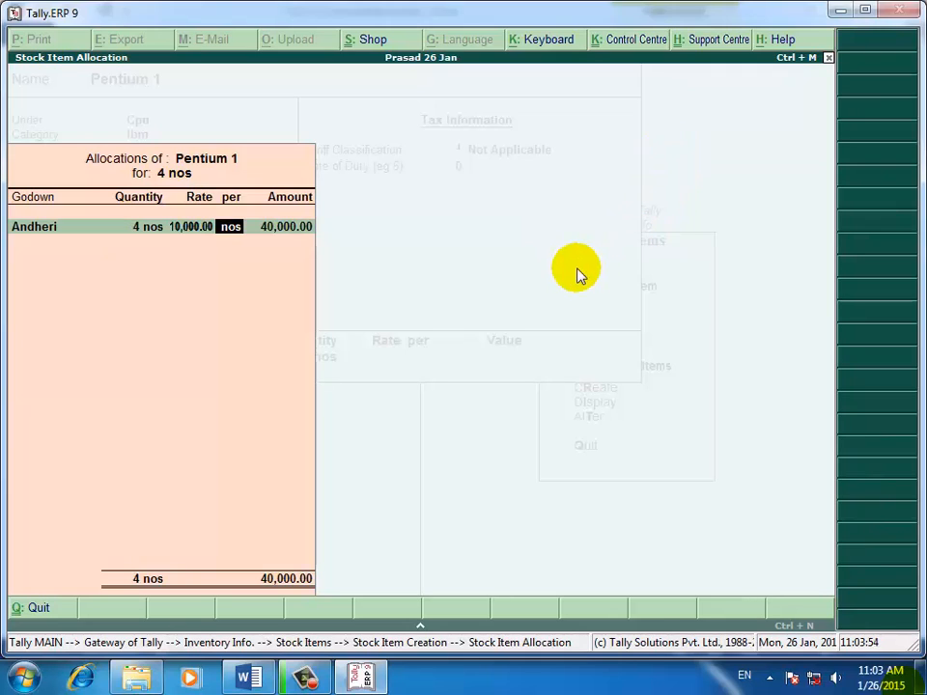
{"action": "key", "text": "Return"}
{"action": "key", "text": "Return"}
{"action": "key", "text": "Return"}
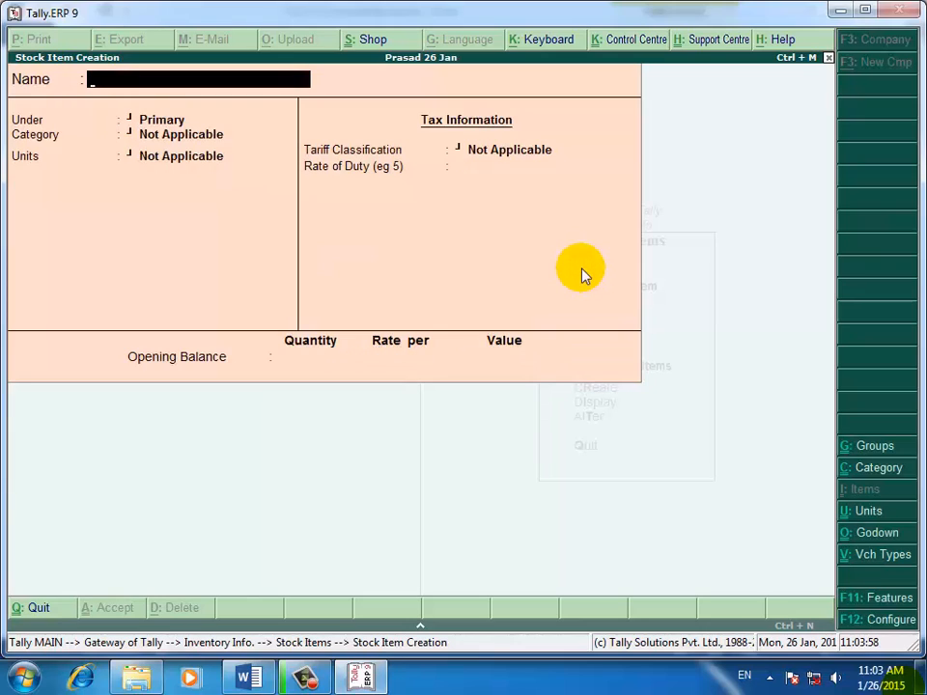
Step: Quit stock item creation and return to the Gateway of Tally
{"action": "key", "text": "Escape"}
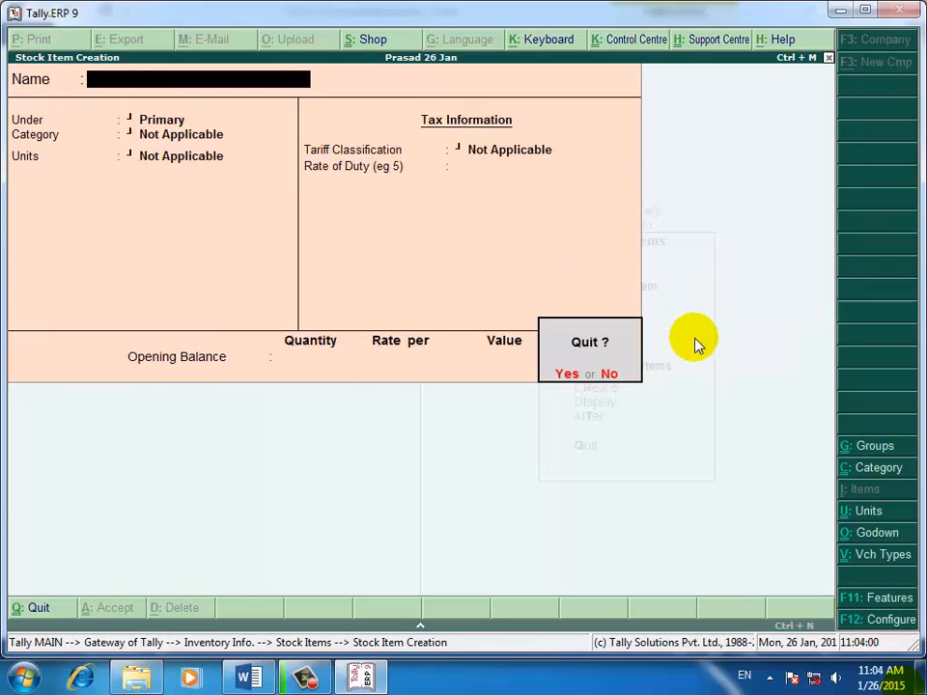
{"action": "key", "text": "Return"}
{"action": "key", "text": "Escape"}
{"action": "key", "text": "Escape"}
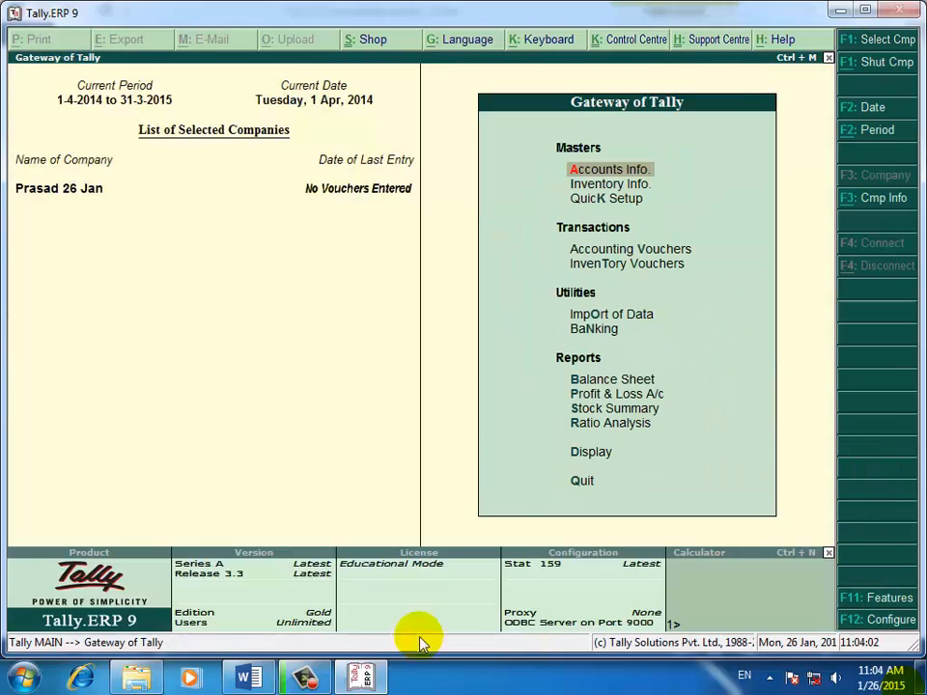
Step: Switch to Word and close the Tally 9 assignment document without saving its changes
{"action": "left_click", "coordinate": [249, 676]}
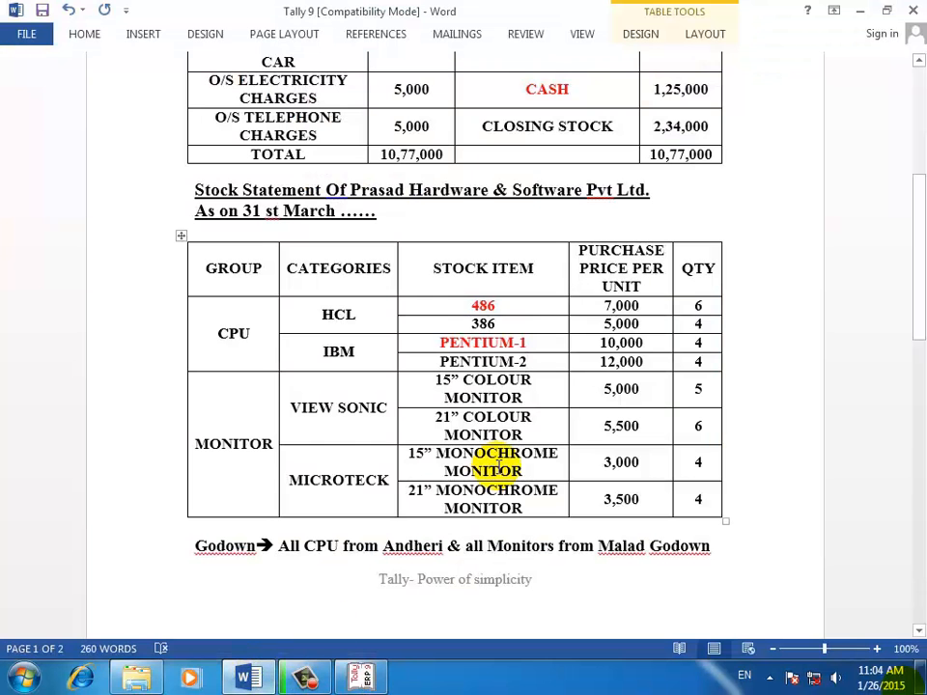
{"action": "left_click", "coordinate": [913, 13]}
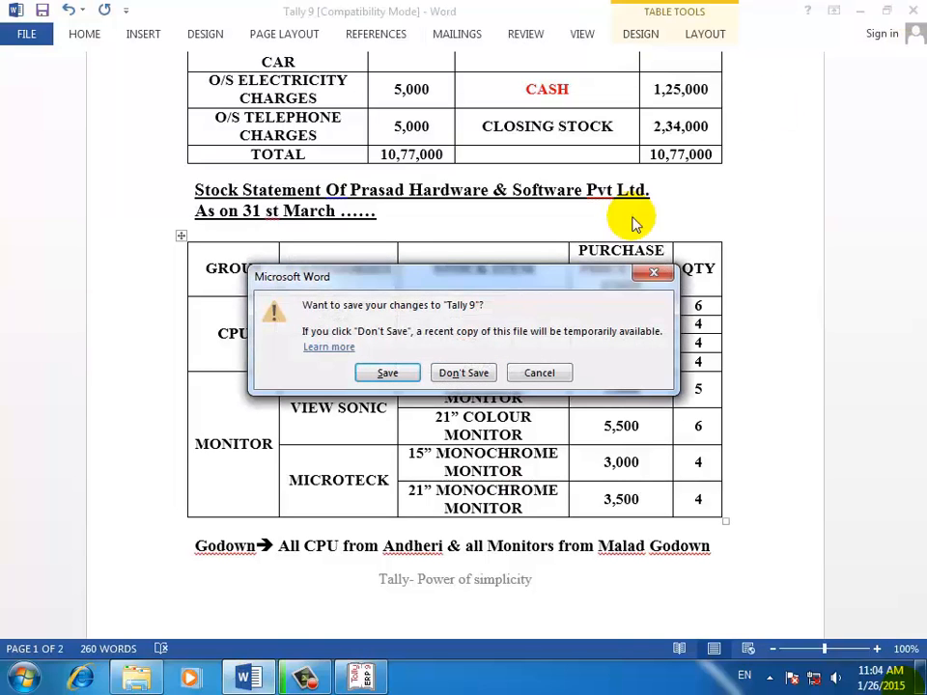
{"action": "left_click", "coordinate": [457, 372]}
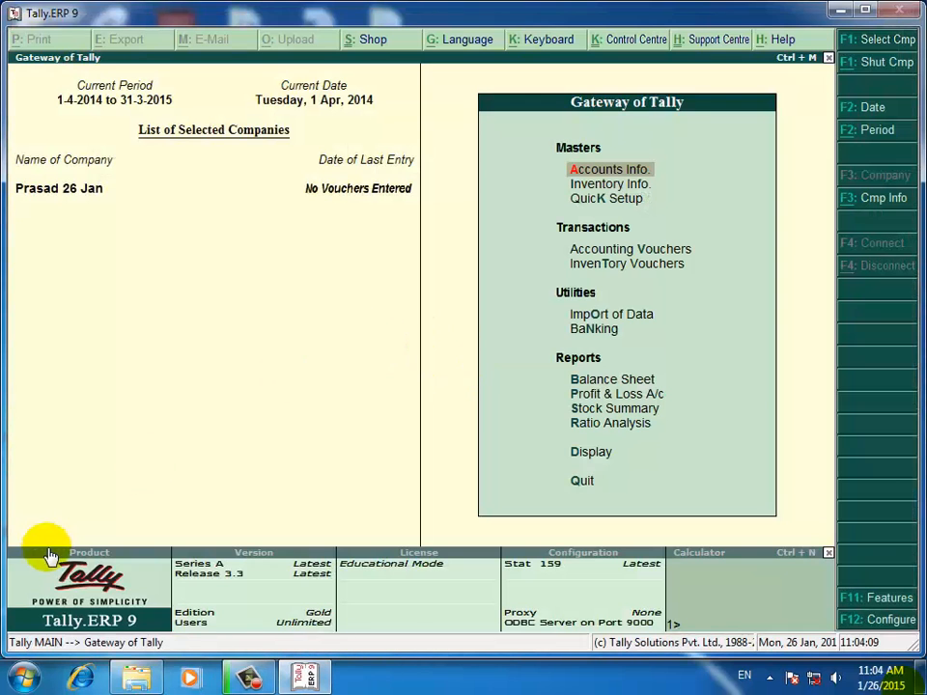
Step: Switch to Windows Explorer, view the contents of the TALLY ERP 9 folder, and return to Tally.ERP 9
{"action": "left_click", "coordinate": [135, 675]}
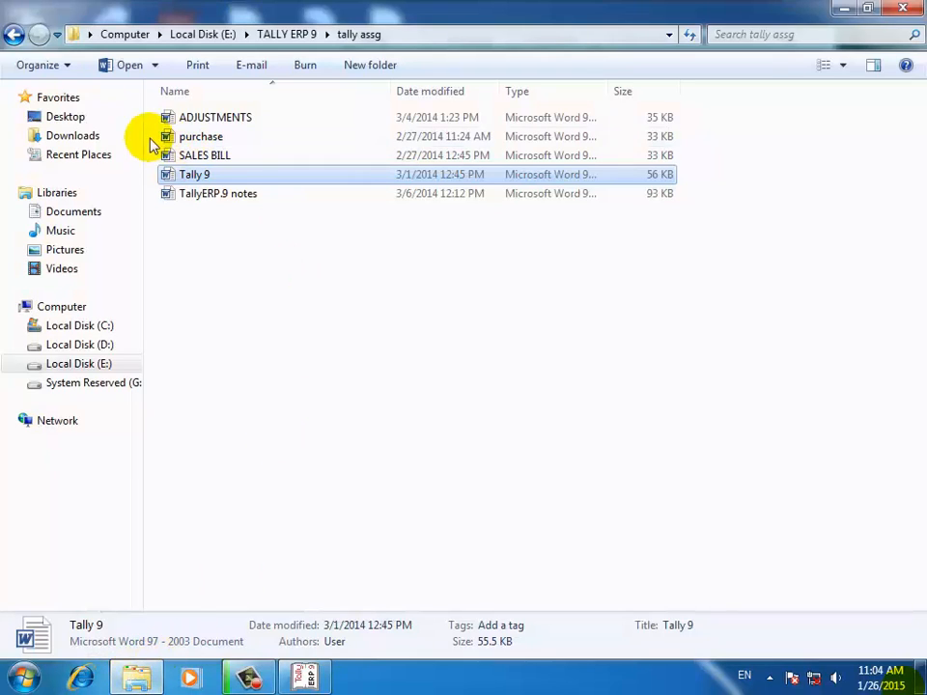
{"action": "left_click", "coordinate": [12, 36]}
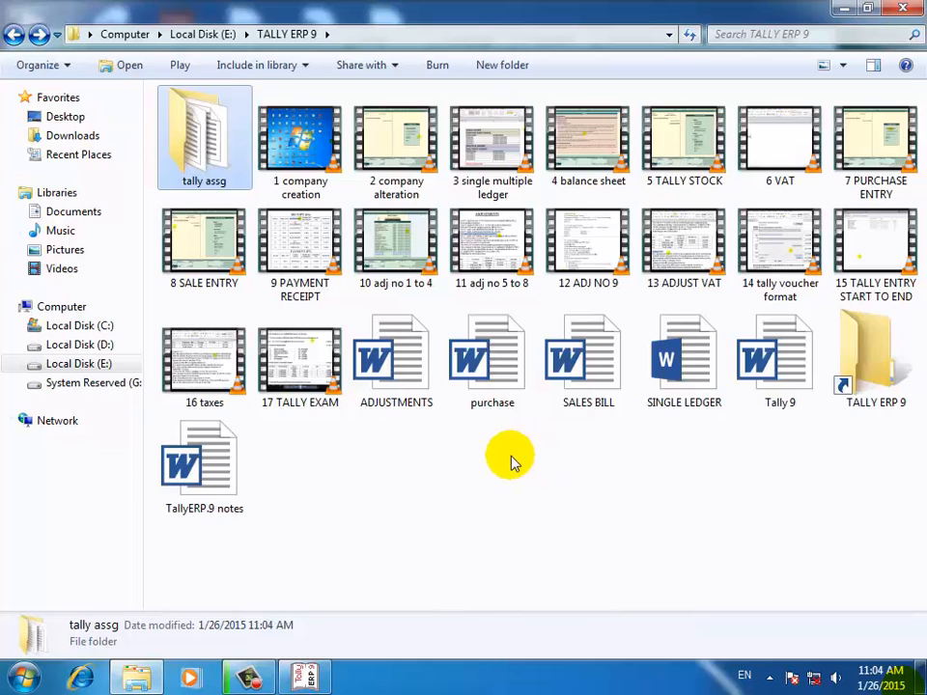
{"action": "left_click", "coordinate": [842, 9]}
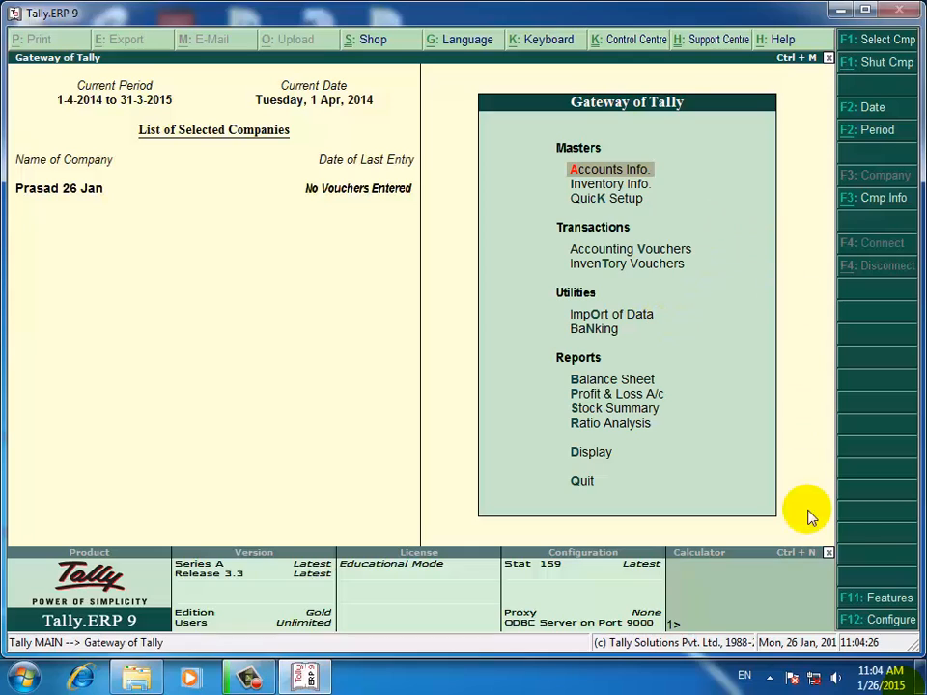
Step: In the company's Statutory & Taxation features, keep the excise options at No and set Enable Value Added Tax (VAT) to Yes
{"action": "left_click", "coordinate": [888, 600]}
{"action": "key", "text": "Down"}
{"action": "key", "text": "Down"}
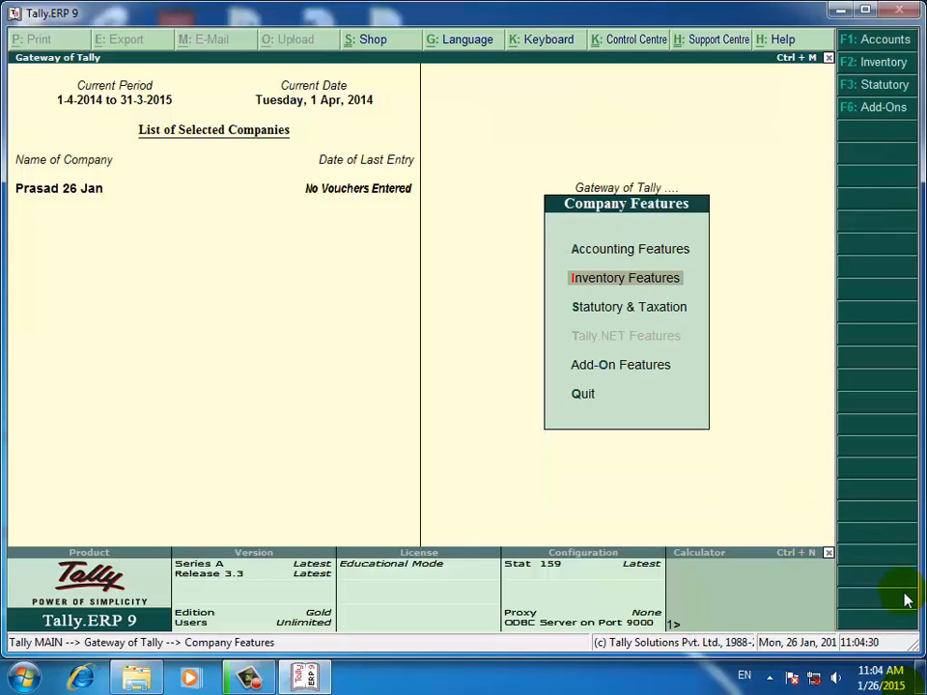
{"action": "left_click", "coordinate": [617, 307]}
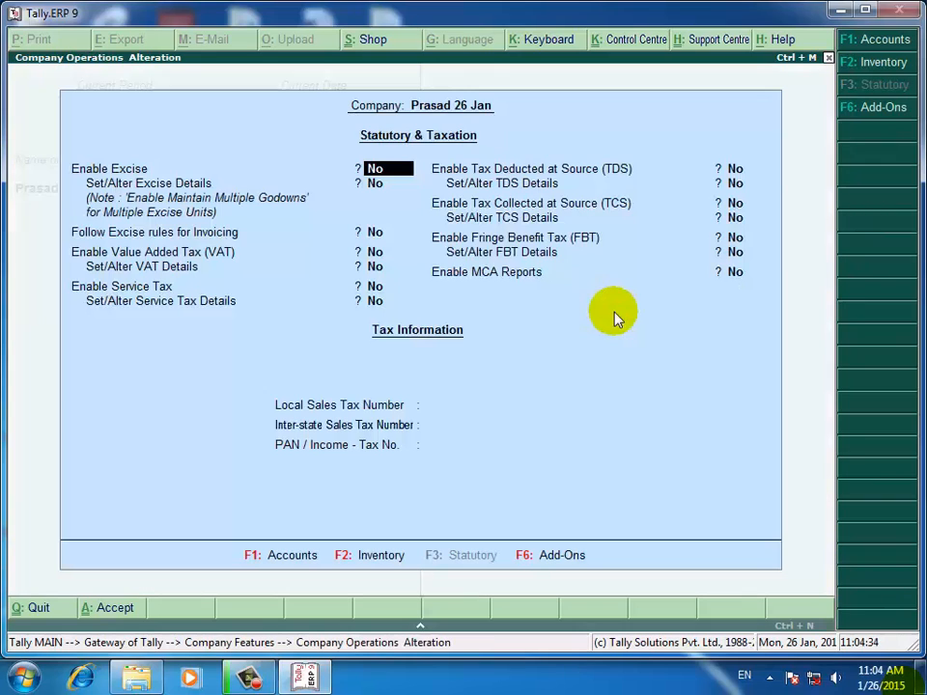
{"action": "key", "text": "Return"}
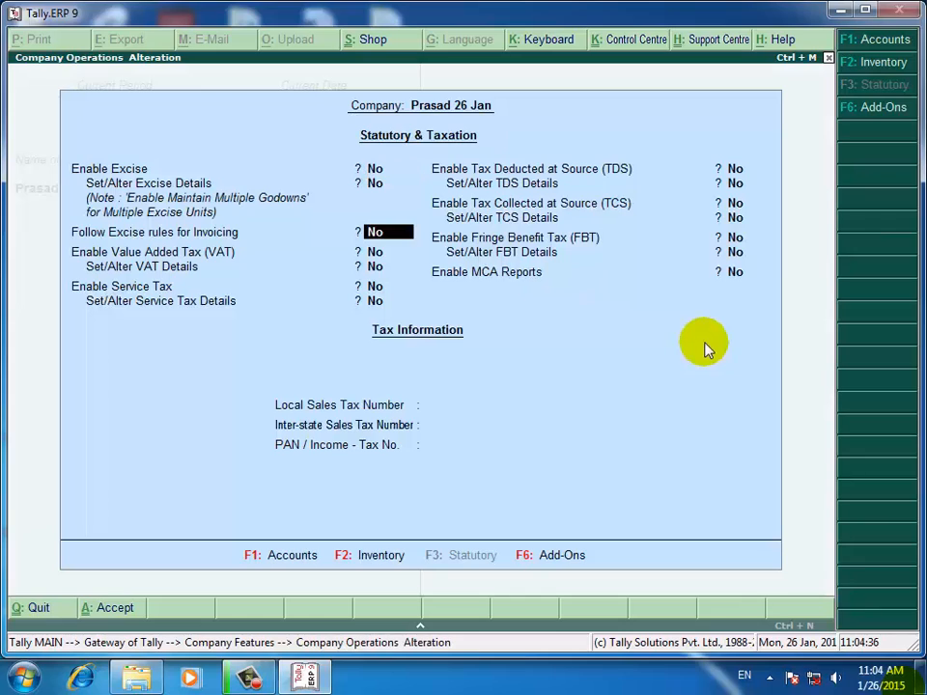
{"action": "key", "text": "Return"}
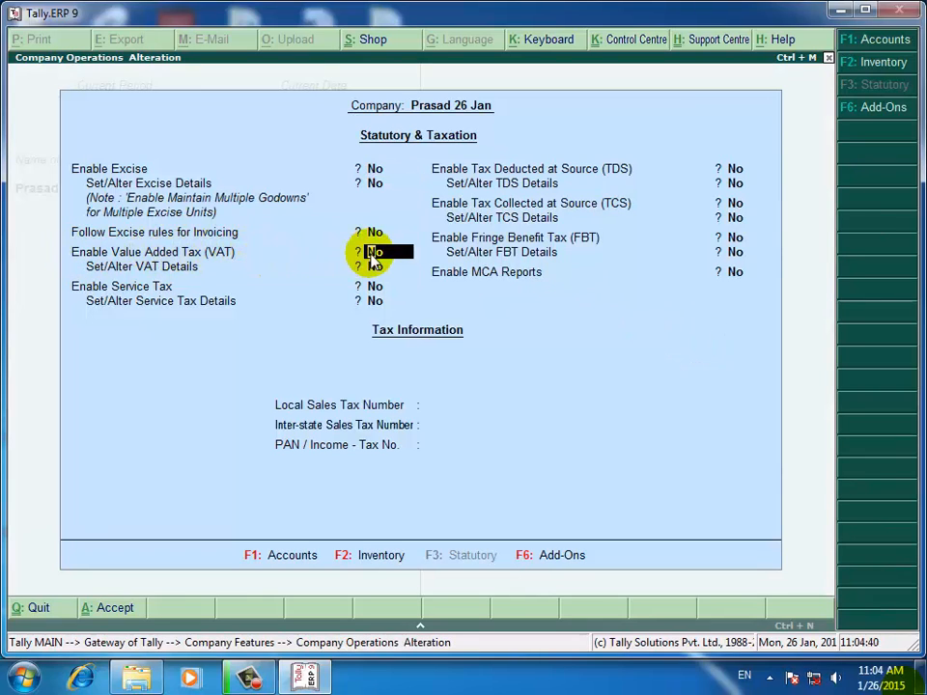
{"action": "key", "text": "Return"}
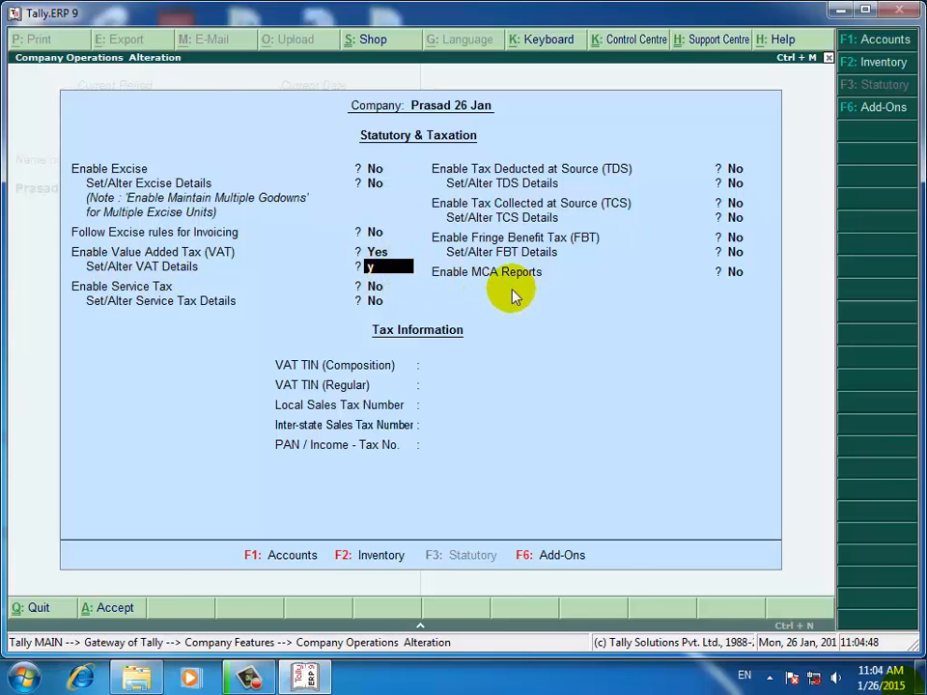
Step: Set Set/Alter VAT Details to Yes, with state Maharashtra, dealer type Regular, VAT applicable from 1-4-2014 and STO address 01-Mazgaon
{"action": "key", "text": "Return"}
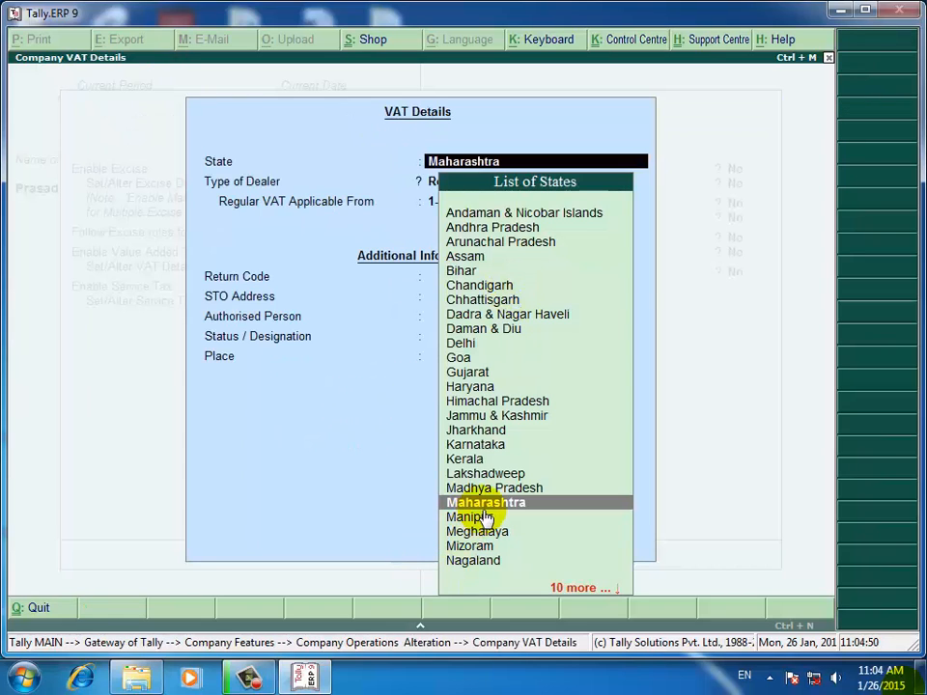
{"action": "key", "text": "Return"}
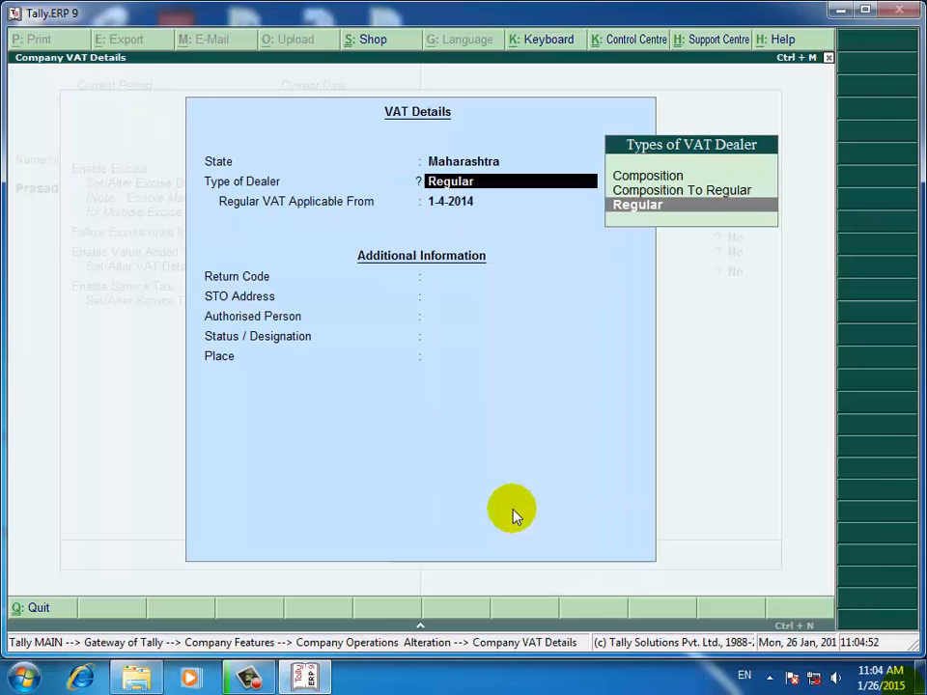
{"action": "key", "text": "Return"}
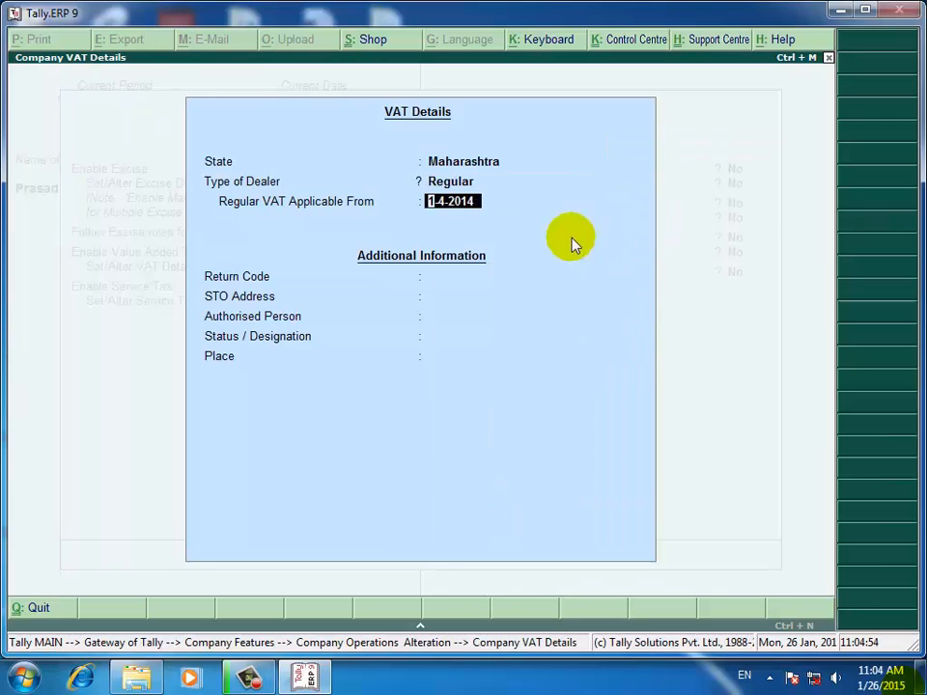
{"action": "key", "text": "Return"}
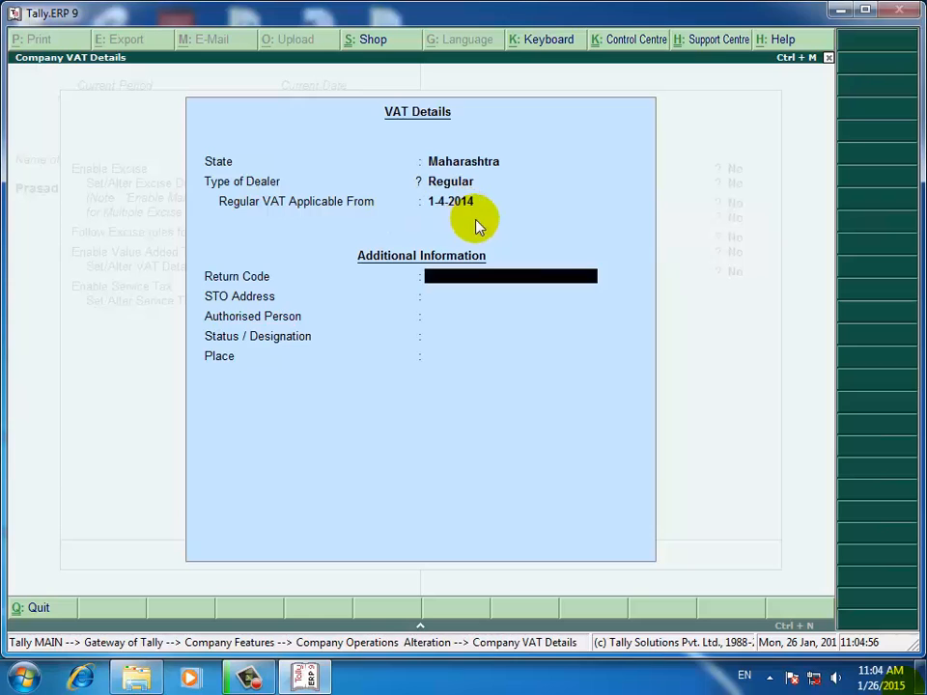
{"action": "key", "text": "Return"}
{"action": "key", "text": "Return"}
{"action": "key", "text": "Return"}
{"action": "key", "text": "Return"}
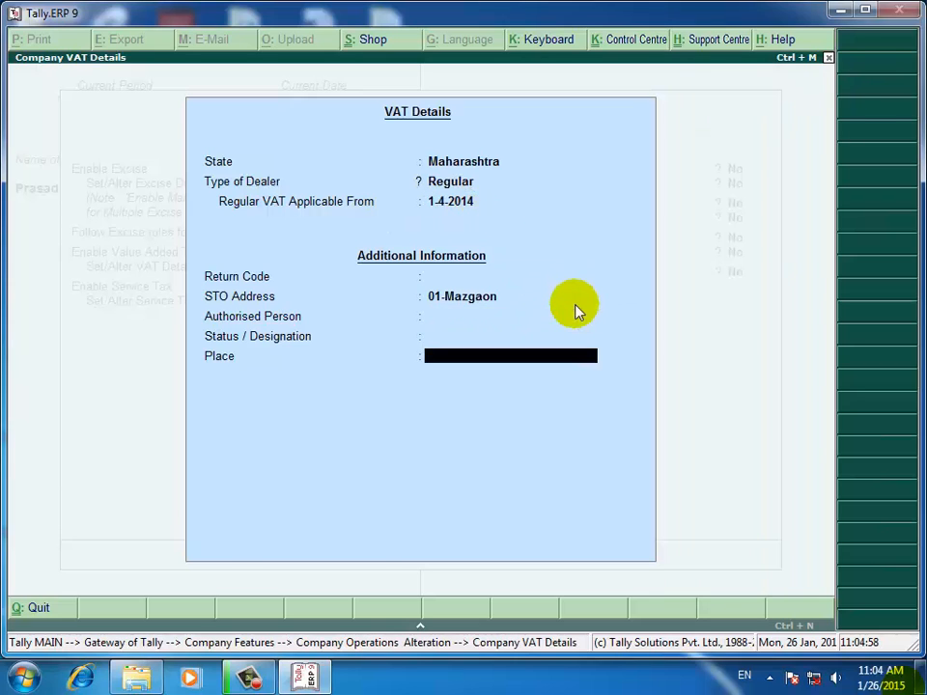
{"action": "key", "text": "Return"}
{"action": "key", "text": "Return"}
Step: Keep service tax, TDS, TCS, FBT and MCA reports at No, accept the statutory features with blank tax information, and return to the Gateway
{"action": "key", "text": "Return"}
{"action": "key", "text": "Return"}
{"action": "key", "text": "Return"}
{"action": "key", "text": "Return"}
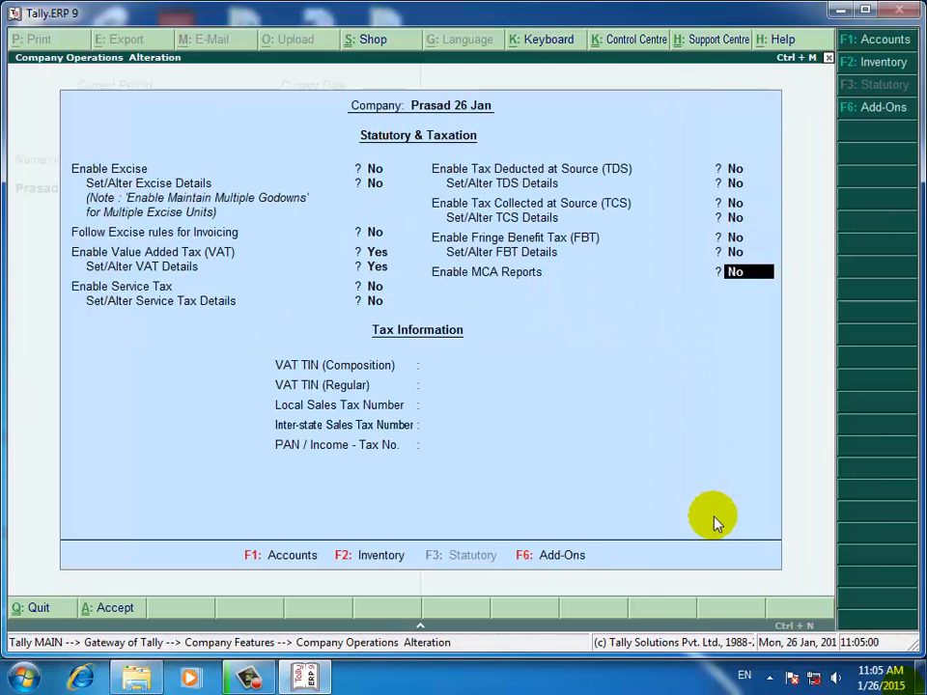
{"action": "key", "text": "Return"}
{"action": "key", "text": "Return"}
{"action": "key", "text": "Return"}
{"action": "key", "text": "Return"}
{"action": "key", "text": "Return"}
{"action": "key", "text": "Return"}
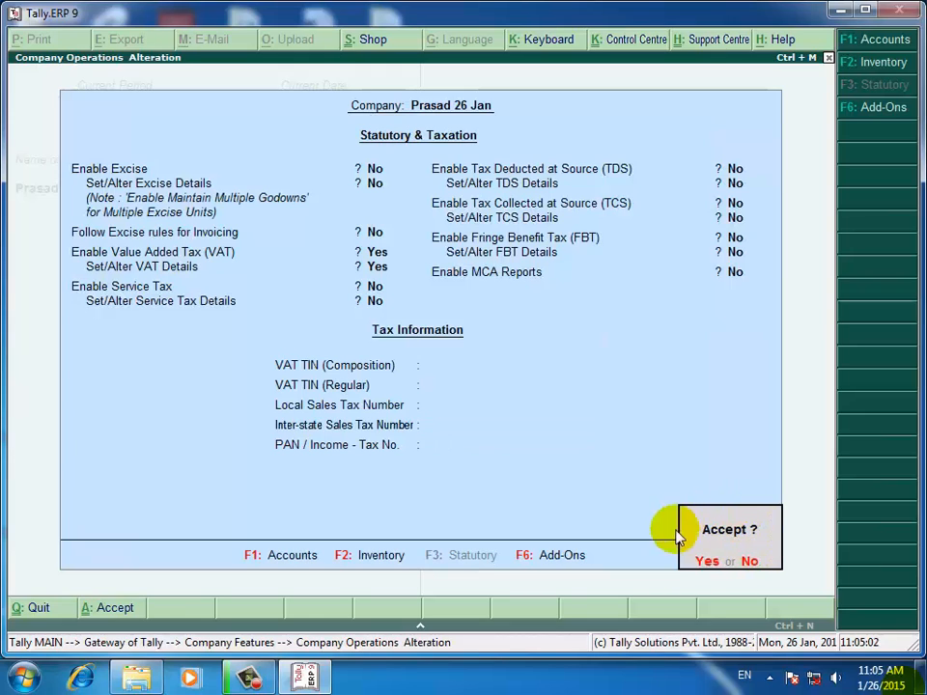
{"action": "left_click", "coordinate": [732, 573]}
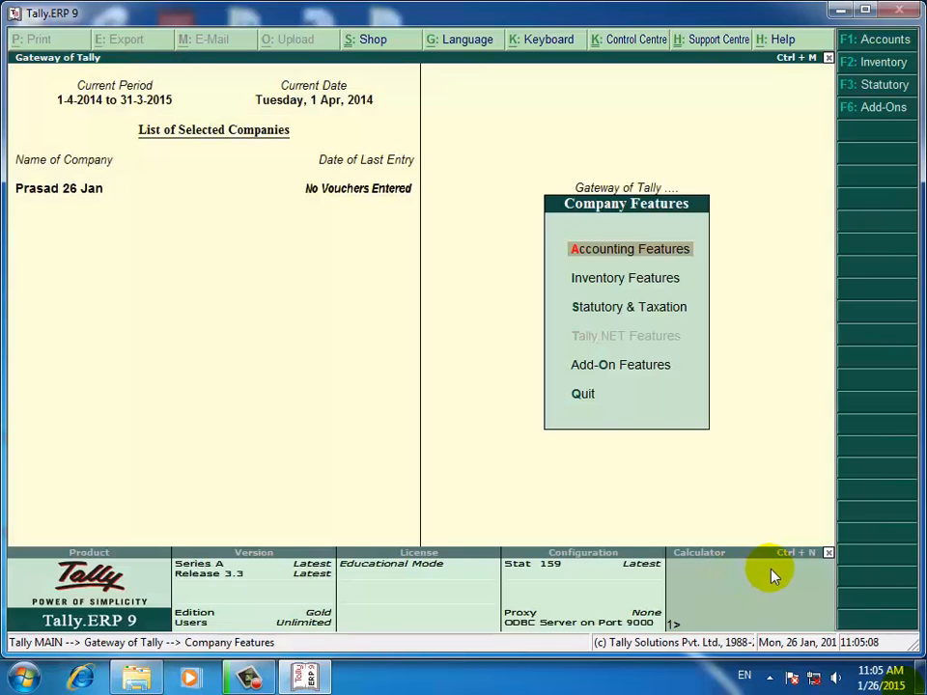
{"action": "key", "text": "Escape"}
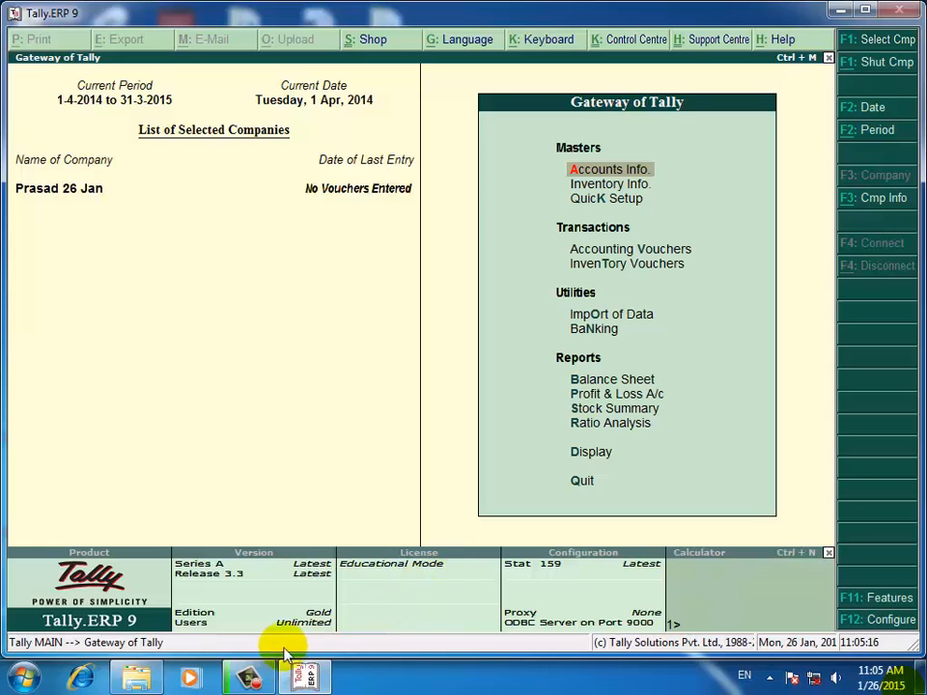
Step: Open the purchase document from the TALLY ERP 9 folder in Word and examine the purchase bill table
{"action": "left_click", "coordinate": [135, 674]}
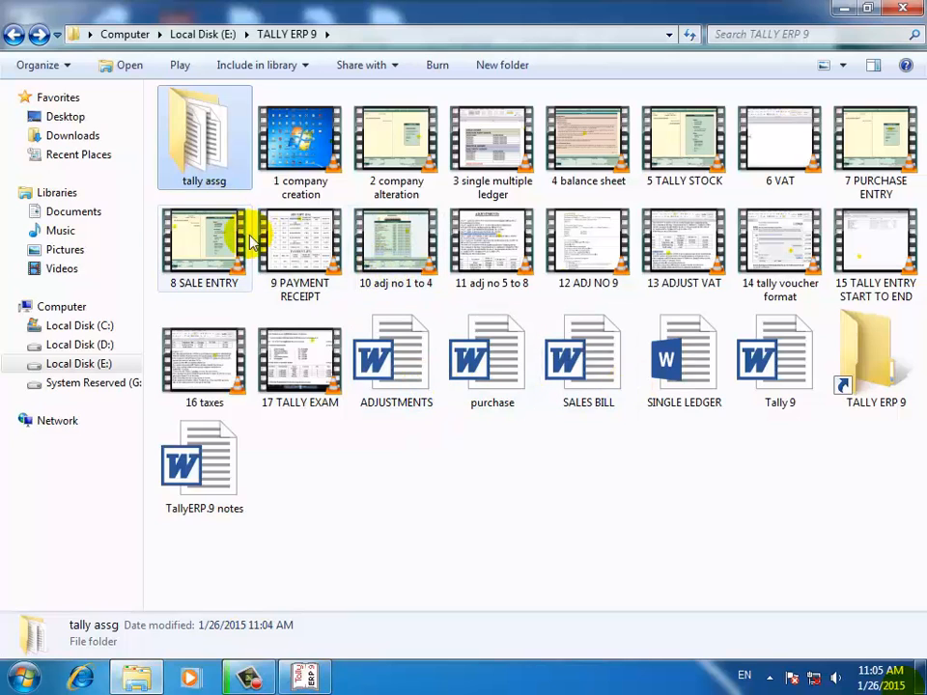
{"action": "left_click", "coordinate": [479, 369]}
{"action": "double_click", "coordinate": [479, 371]}
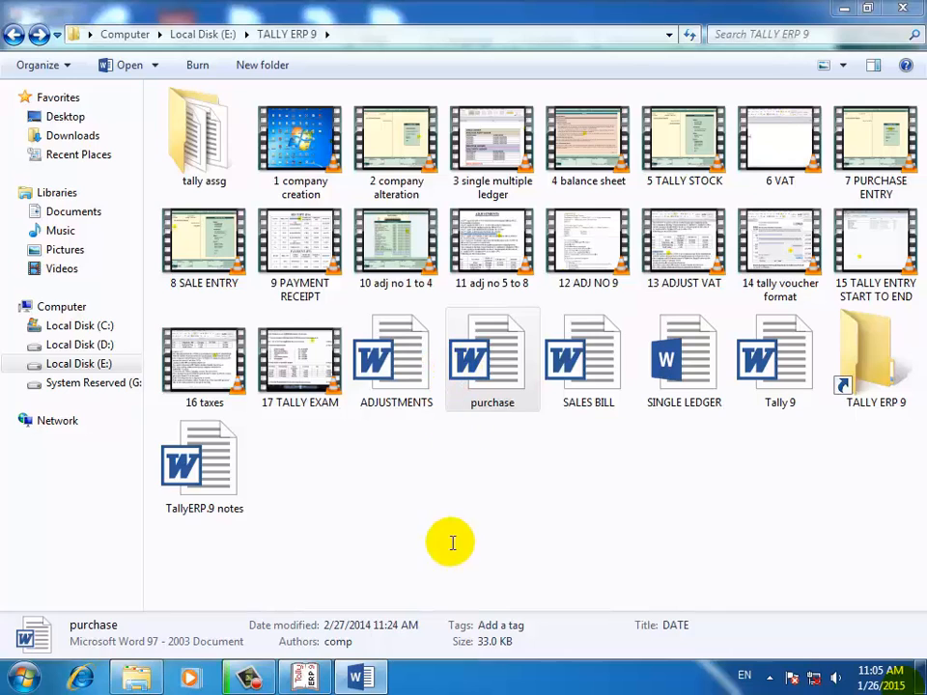
{"action": "left_click", "coordinate": [362, 679]}
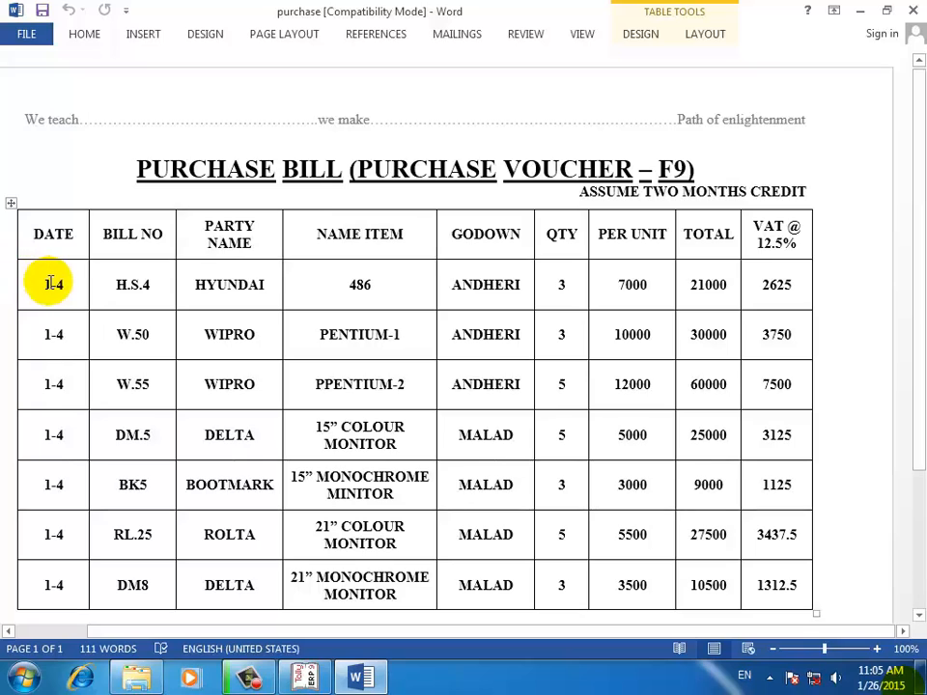
{"action": "left_click_drag", "start_coordinate": [45, 286], "coordinate": [759, 334]}
{"action": "double_click", "coordinate": [534, 337]}
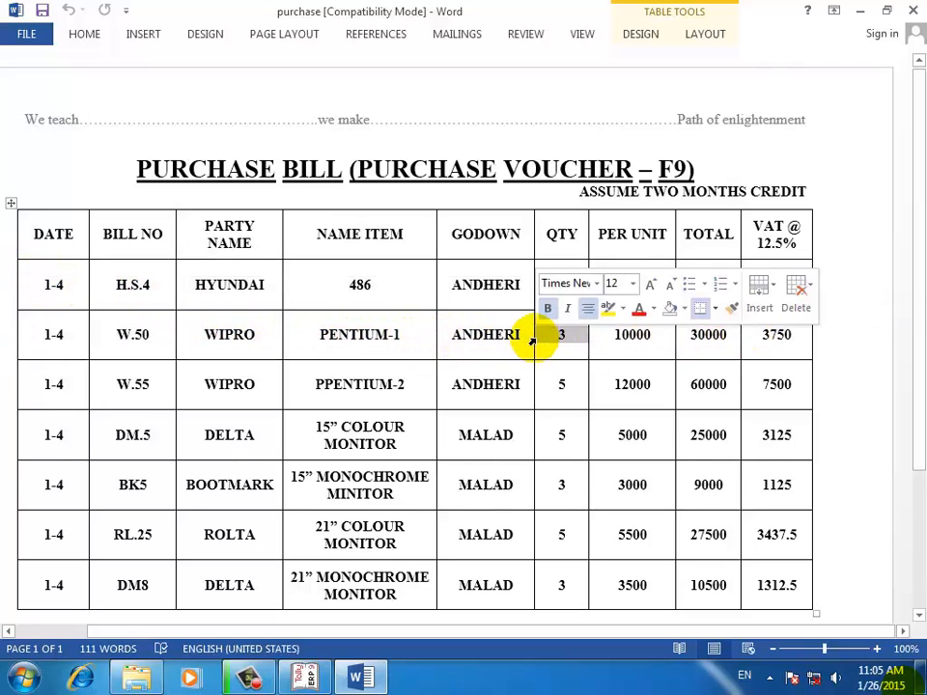
{"action": "left_click", "coordinate": [459, 281]}
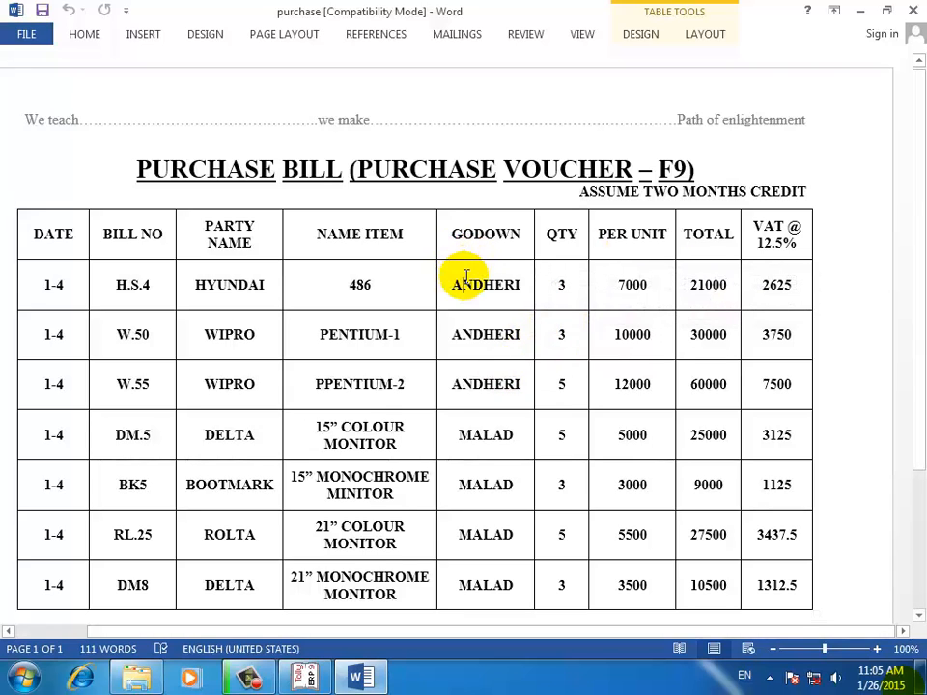
Step: Return to Tally.ERP 9 and start a new purchase voucher in Accounting Vouchers
{"action": "left_click", "coordinate": [307, 677]}
{"action": "key", "text": "Down"}
{"action": "key", "text": "Down"}
{"action": "key", "text": "Down"}
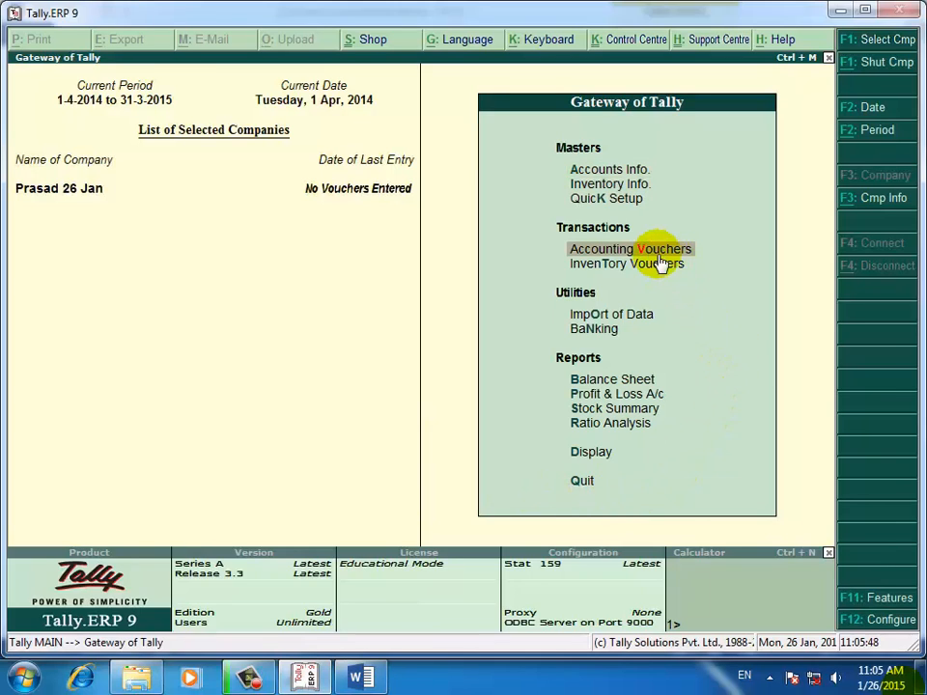
{"action": "key", "text": "Return"}
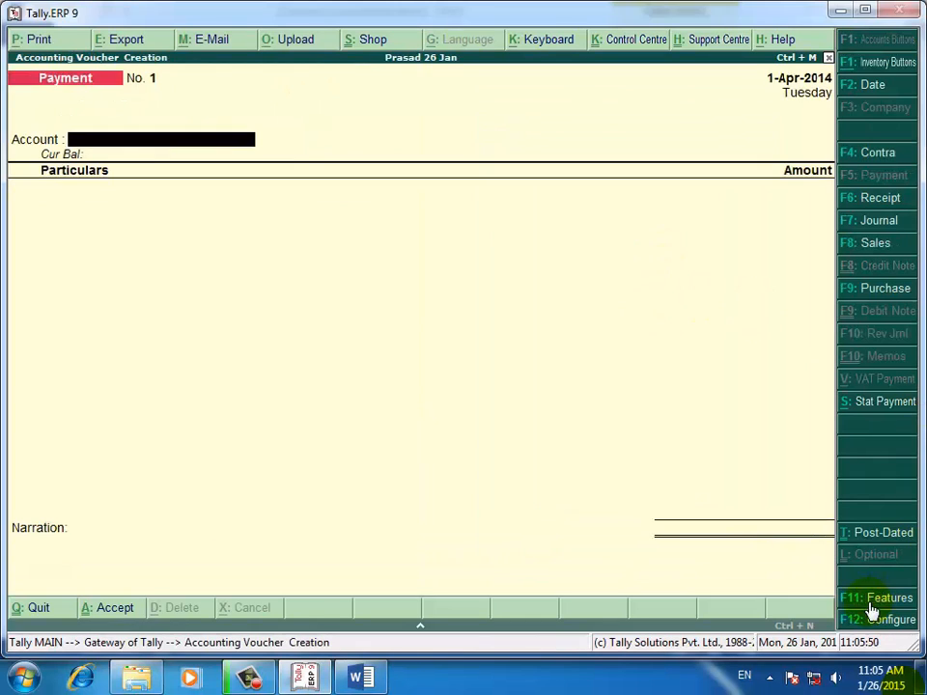
{"action": "left_click", "coordinate": [873, 289]}
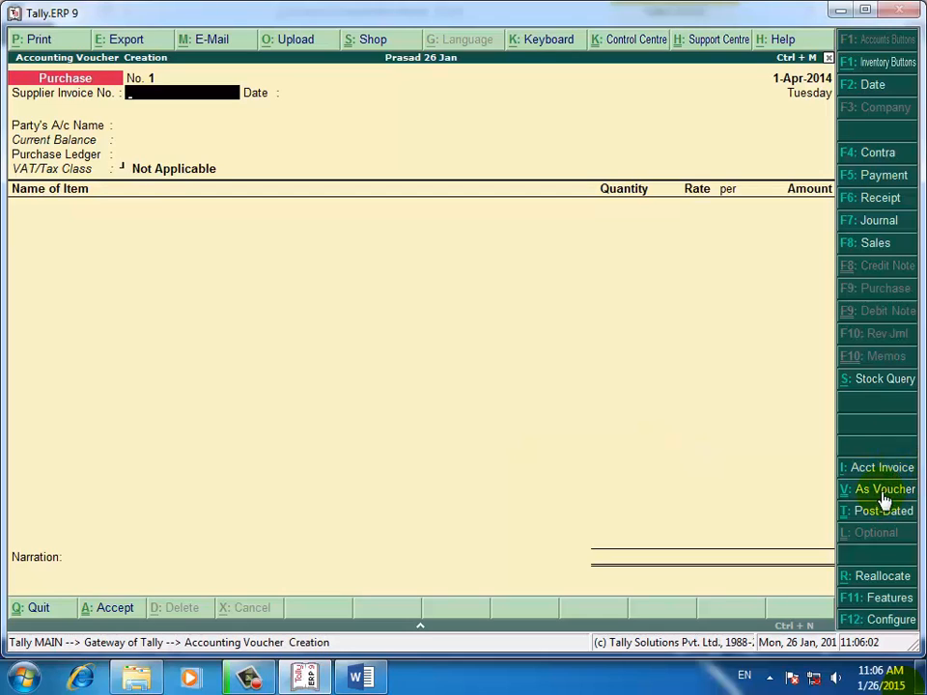
Step: Review the purchase invoice configuration and accept it with supplementary details and the common ledger account for item allocation at Yes
{"action": "left_click", "coordinate": [880, 622]}
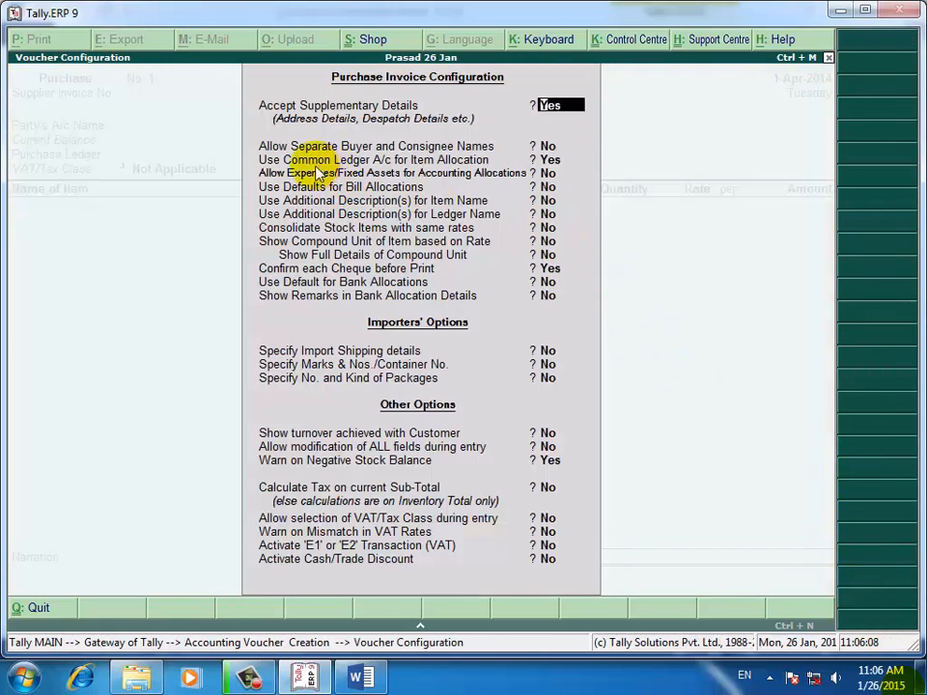
{"action": "key", "text": "Return"}
{"action": "key", "text": "Return"}
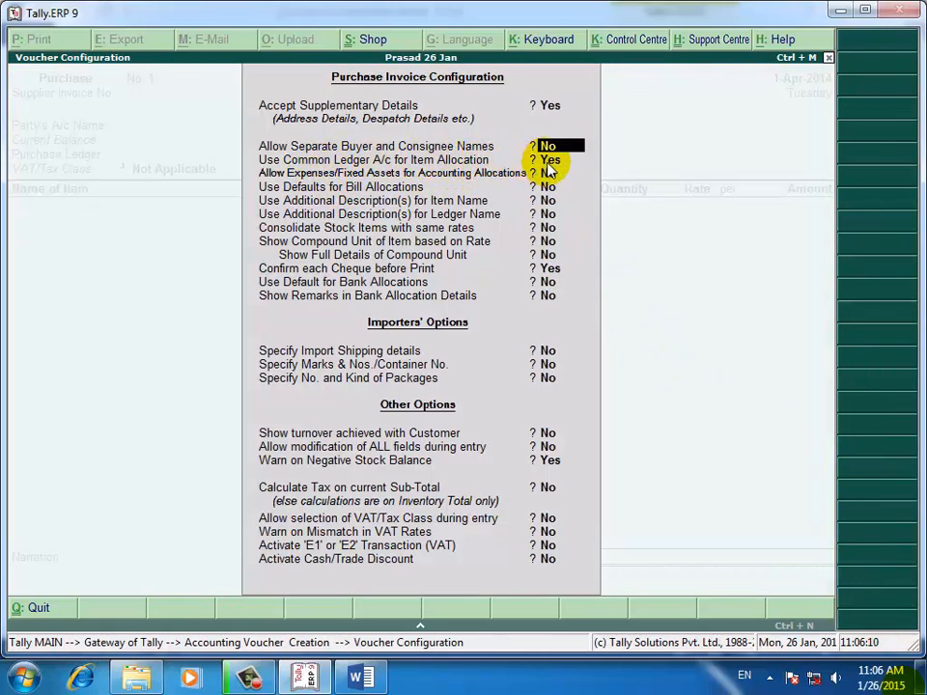
{"action": "key", "text": "Return"}
{"action": "key", "text": "Return"}
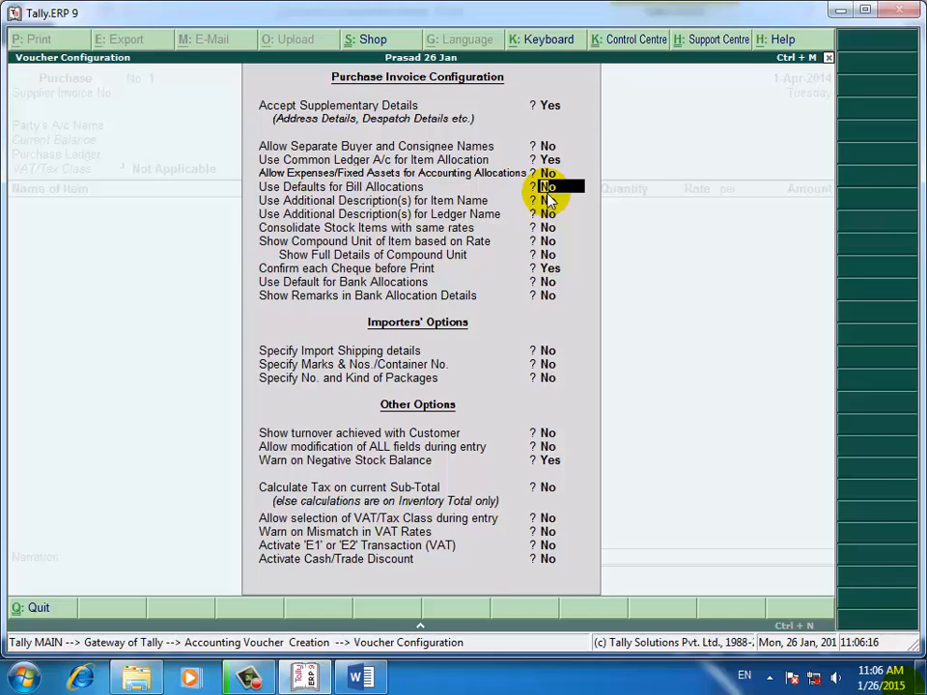
{"action": "key", "text": "Return"}
{"action": "key", "text": "Return"}
{"action": "key", "text": "Return"}
{"action": "key", "text": "Return"}
{"action": "key", "text": "Return"}
{"action": "key", "text": "Return"}
{"action": "left_click", "coordinate": [560, 447]}
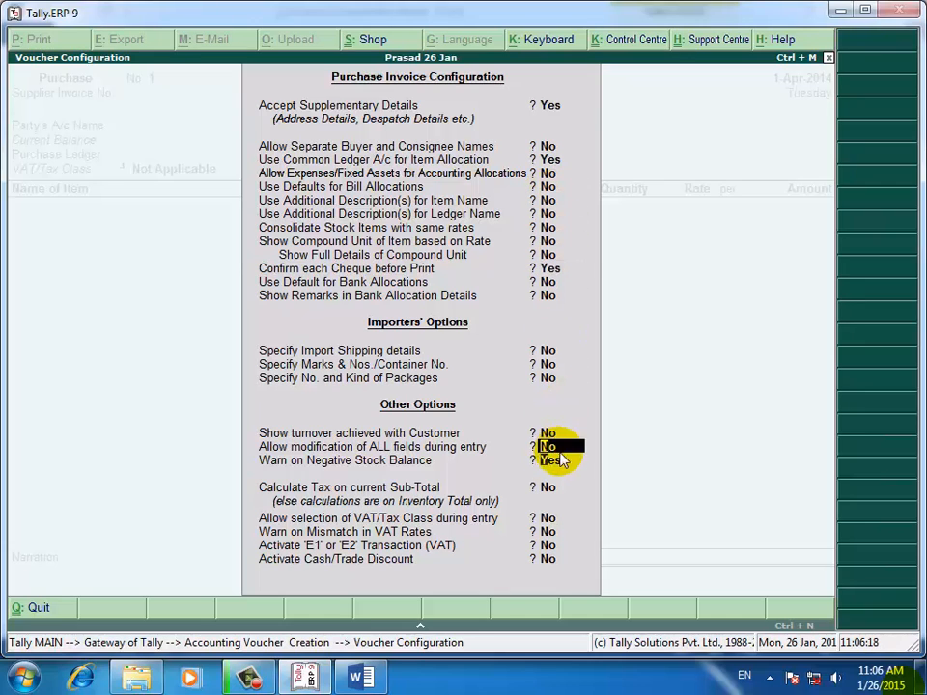
{"action": "key", "text": "Return"}
{"action": "key", "text": "Return"}
{"action": "key", "text": "Return"}
{"action": "key", "text": "Return"}
{"action": "key", "text": "Return"}
{"action": "key", "text": "Return"}
{"action": "key", "text": "Return"}
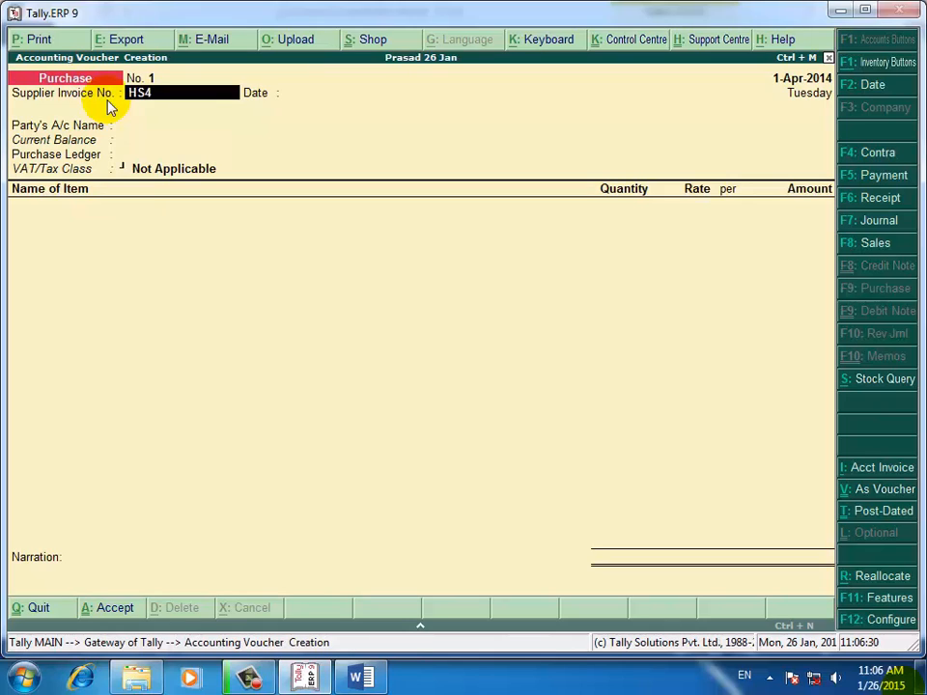
Step: Enter supplier invoice number HS4 dated 1-Apr-2014 and create the party ledger Hyundai under Sundry Creditors with bill-by-bill balances at Yes
{"action": "key", "text": "Return"}
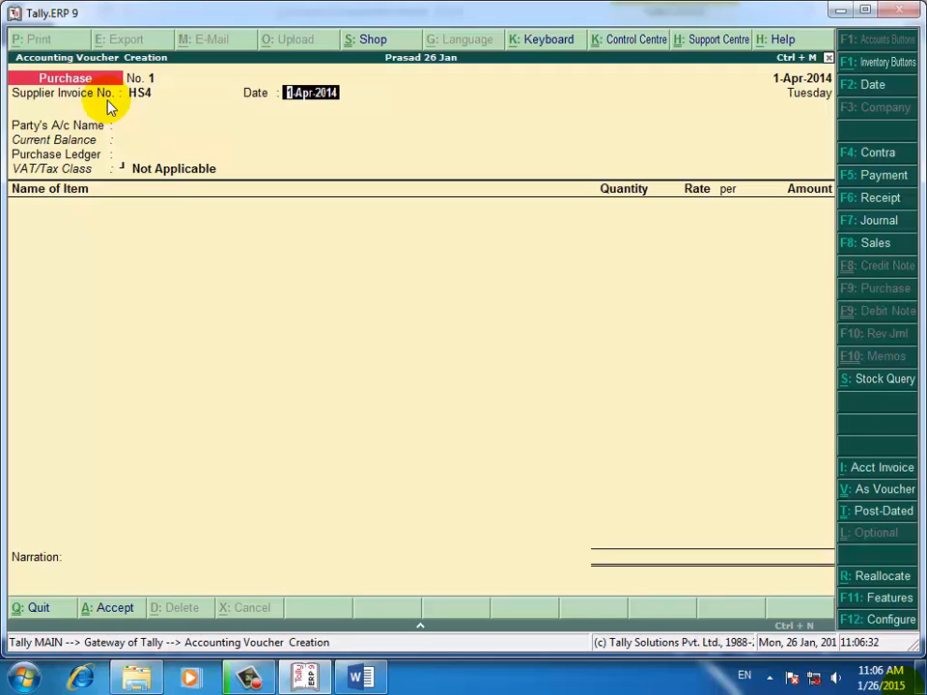
{"action": "key", "text": "Return"}
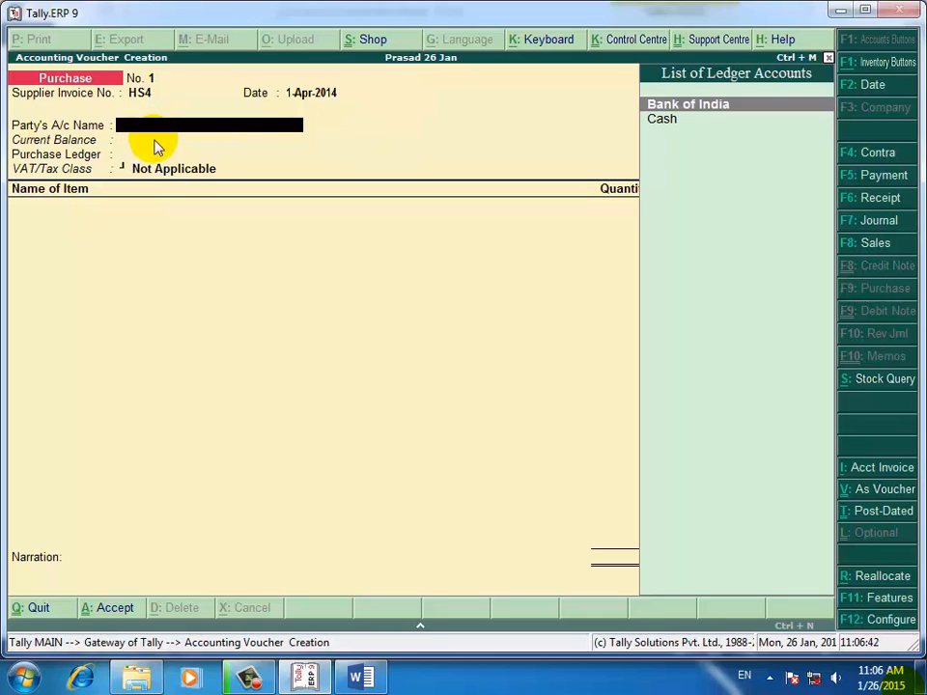
{"action": "key", "text": "alt+c"}
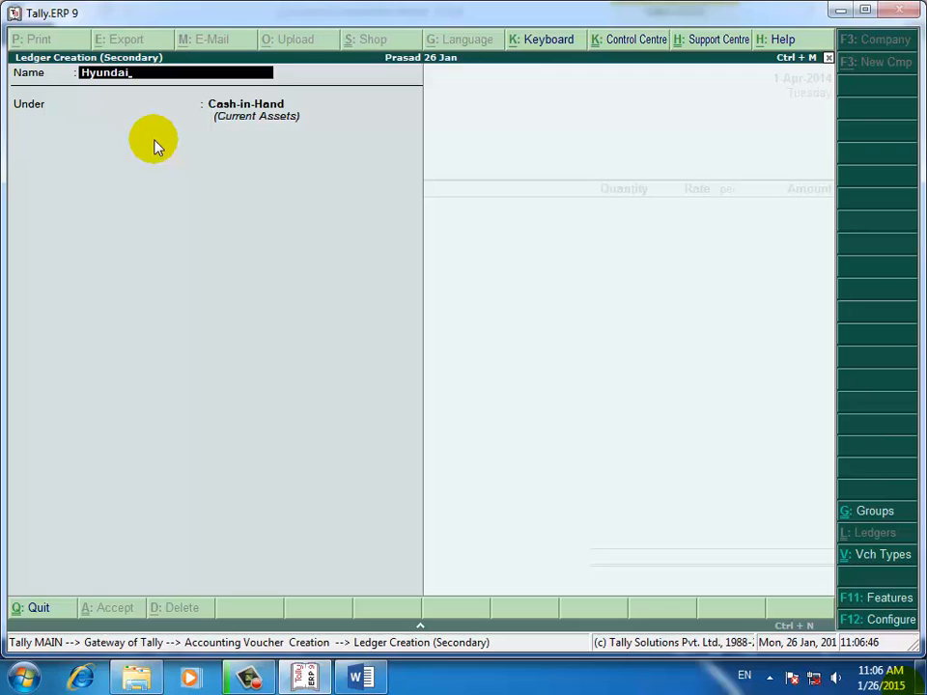
{"action": "type", "text": "Hyundai"}
{"action": "key", "text": "Return"}
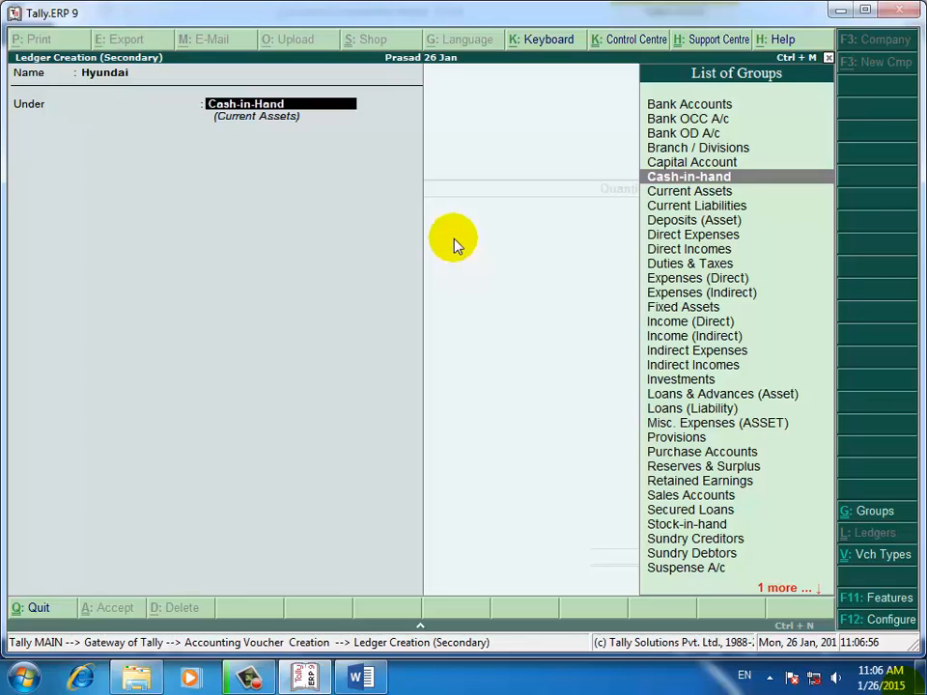
{"action": "type", "text": "Su"}
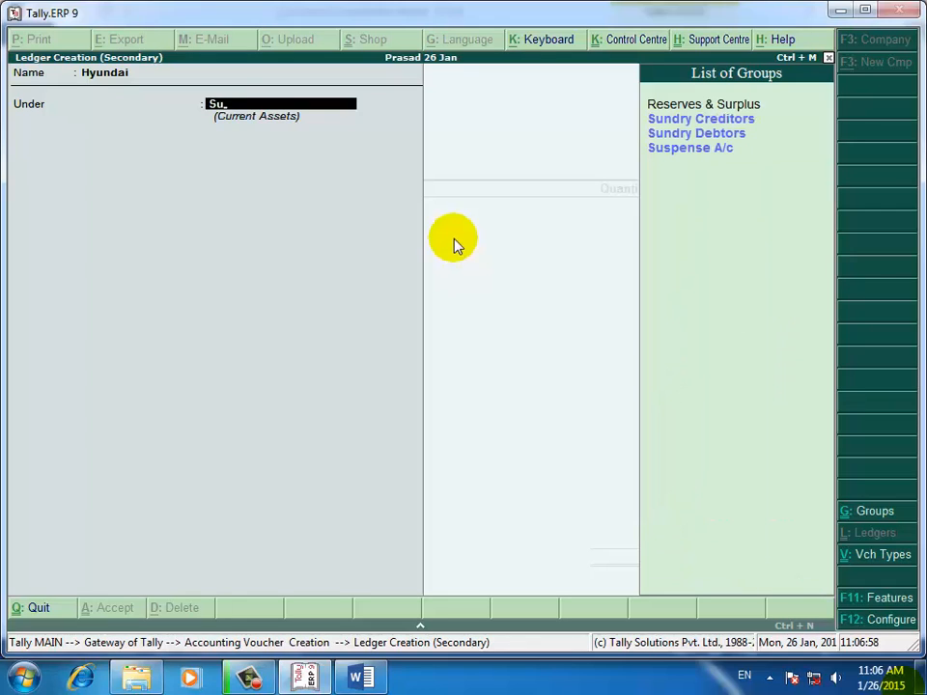
{"action": "left_click", "coordinate": [715, 124]}
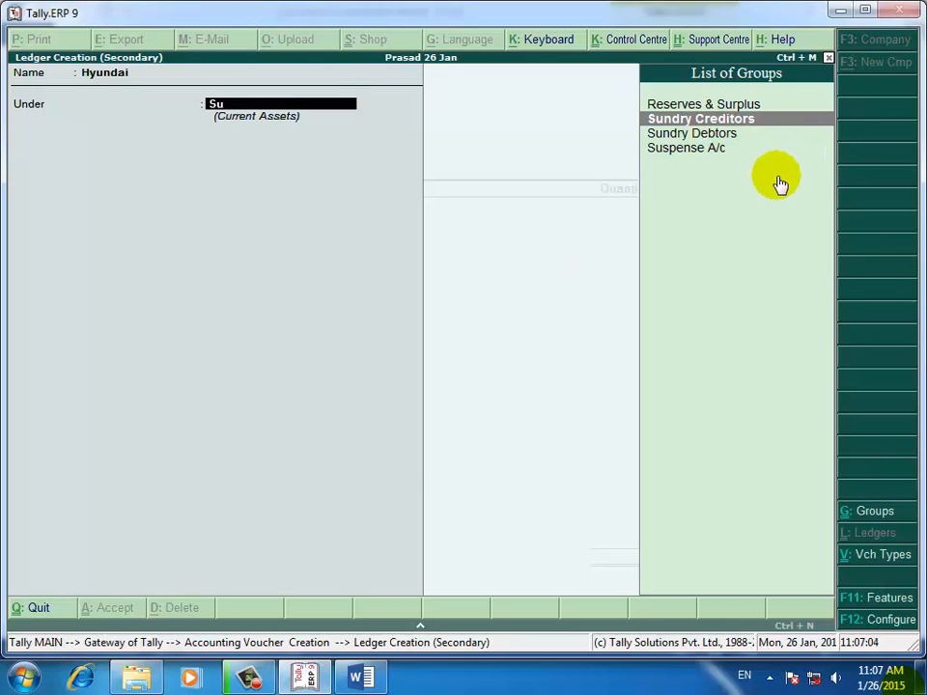
{"action": "key", "text": "Return"}
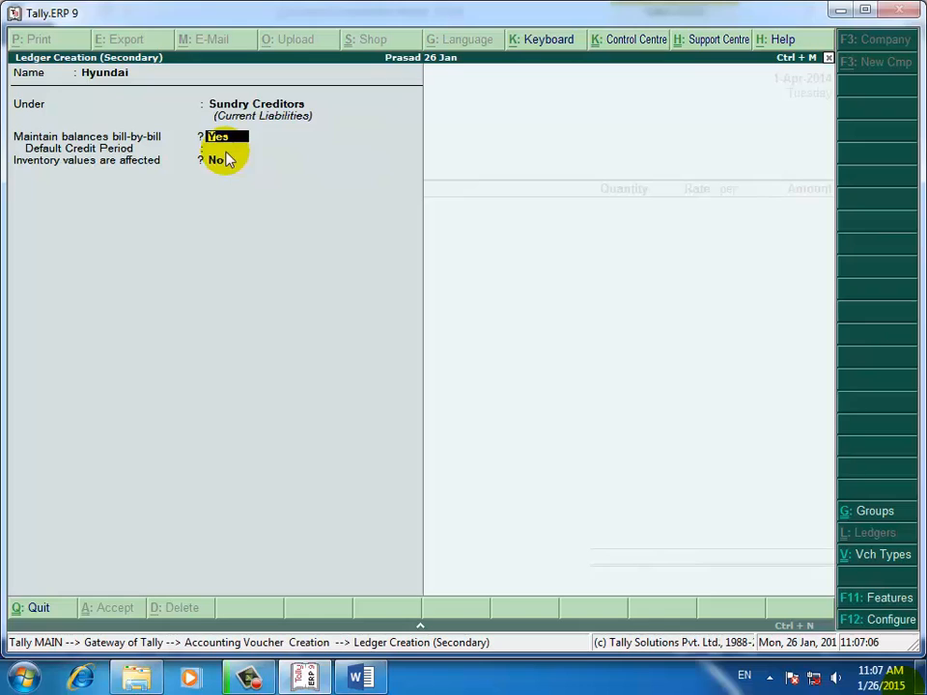
{"action": "key", "text": "Return"}
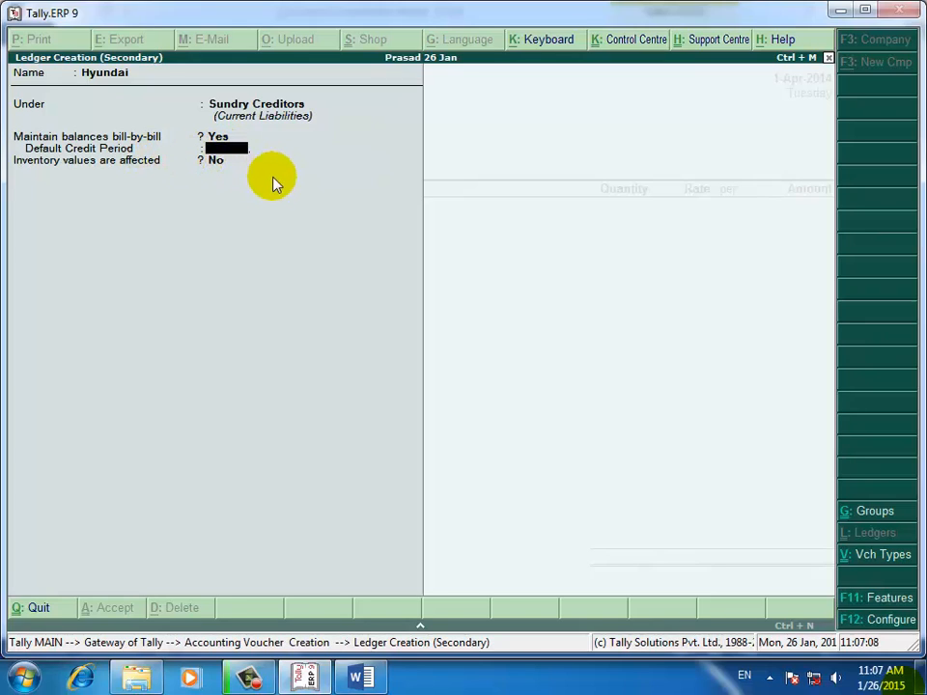
{"action": "key", "text": "Return"}
{"action": "key", "text": "Return"}
{"action": "key", "text": "Return"}
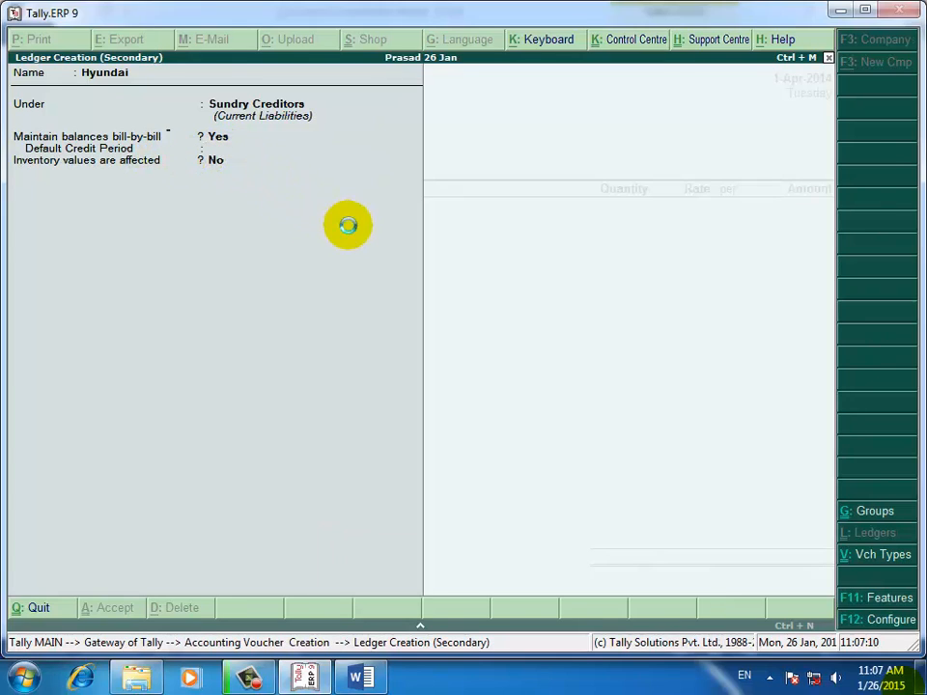
Step: Use Hyundai as the purchase voucher's party and accept the supplier's details with the address left blank
{"action": "key", "text": "Return"}
{"action": "key", "text": "Return"}
{"action": "key", "text": "Return"}
{"action": "key", "text": "Return"}
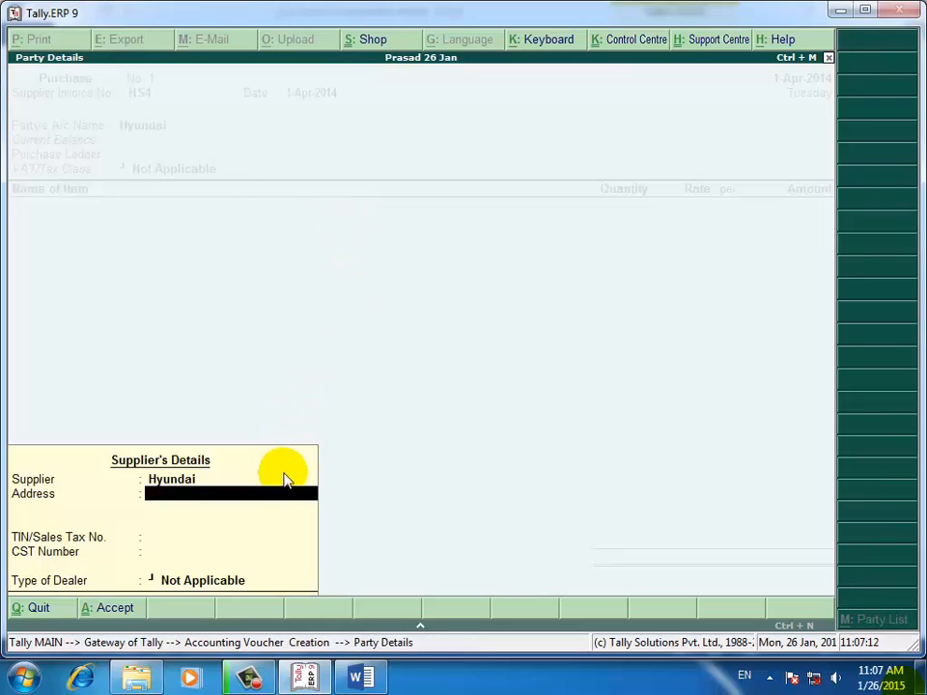
{"action": "key", "text": "Return"}
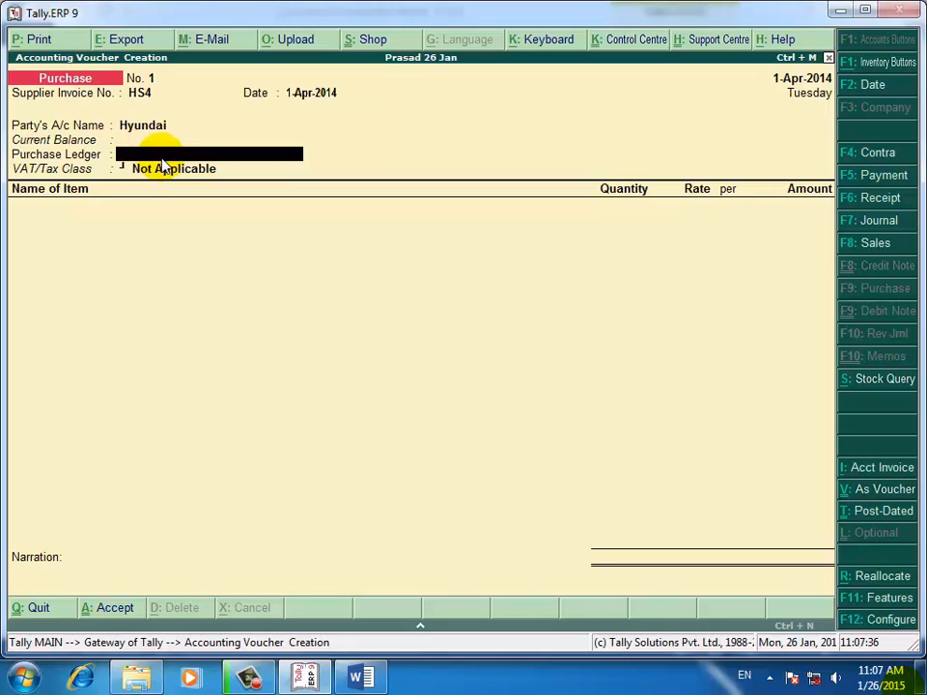
Step: Create the purchase ledger Purchase A/c under Purchase Accounts, with inventory values affected at Yes and type of ledger Not Applicable
{"action": "key", "text": "alt+c"}
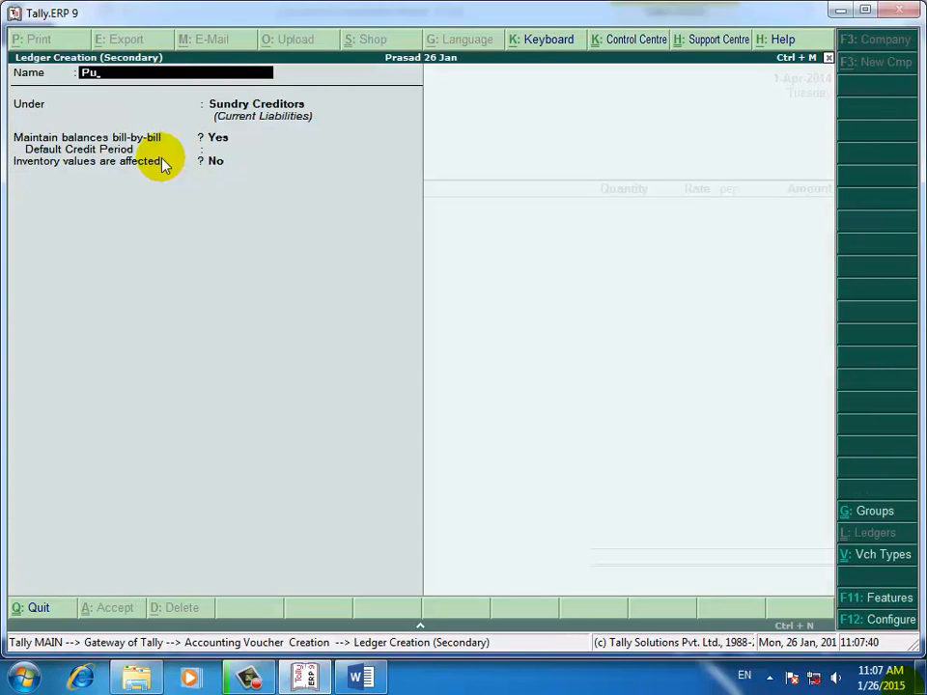
{"action": "type", "text": "Purchase a/c"}
{"action": "key", "text": "Return"}
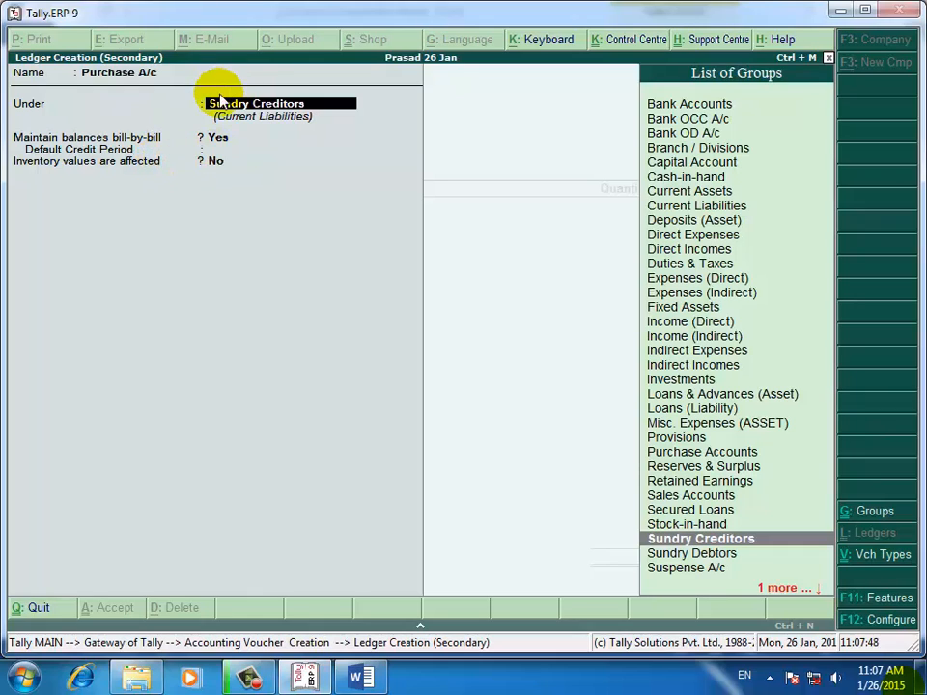
{"action": "type", "text": "Pu"}
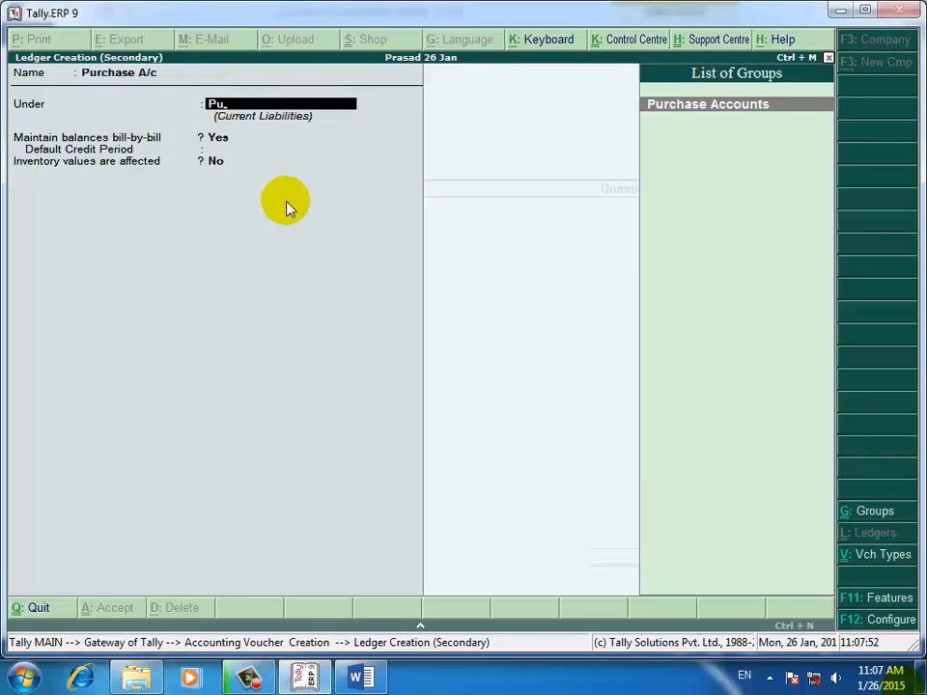
{"action": "key", "text": "Return"}
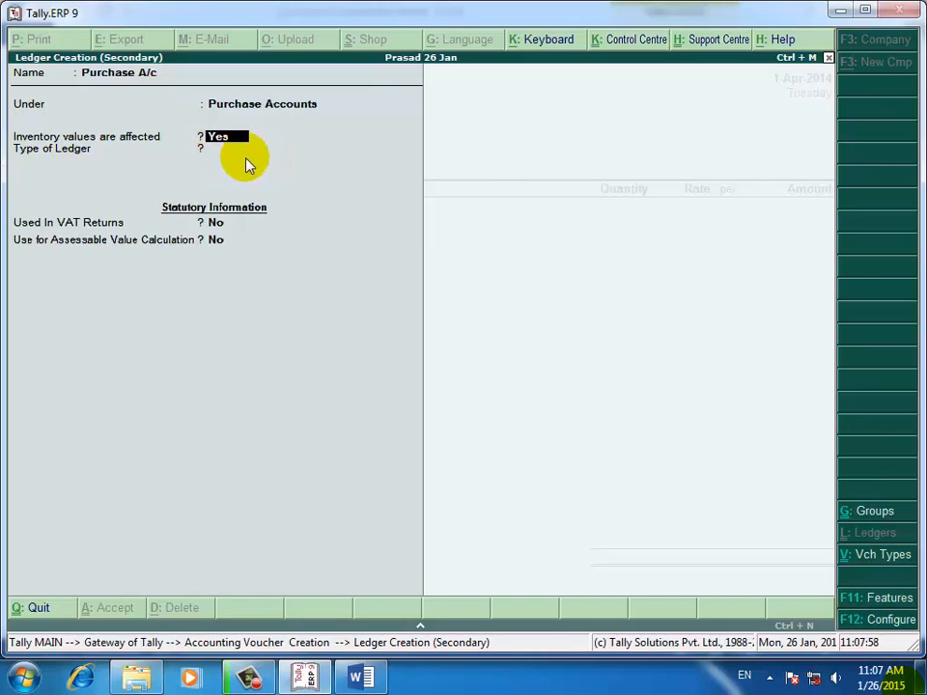
{"action": "key", "text": "Return"}
{"action": "key", "text": "Return"}
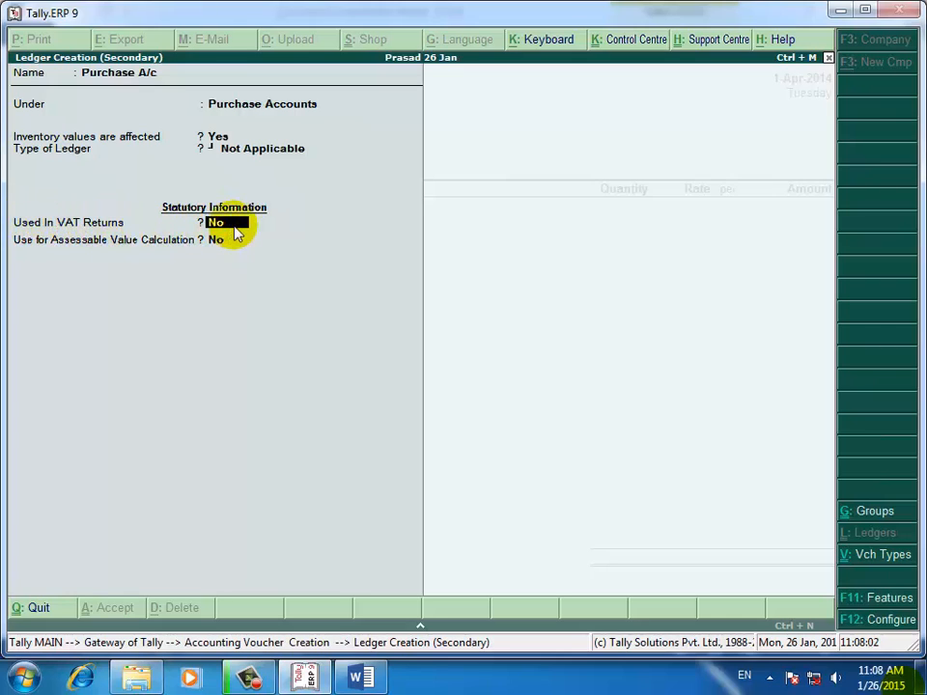
Step: Mark Purchase A/c as used in VAT returns with class Purchases @ 12.5%, keep assessable value calculation at No, and use it in the voucher
{"action": "type", "text": "y"}
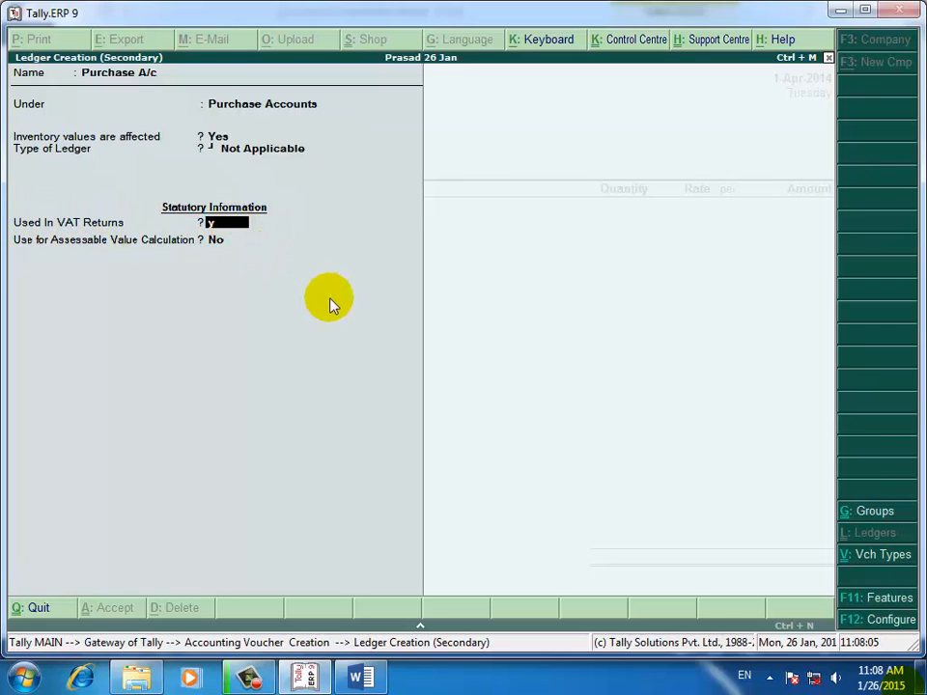
{"action": "key", "text": "Return"}
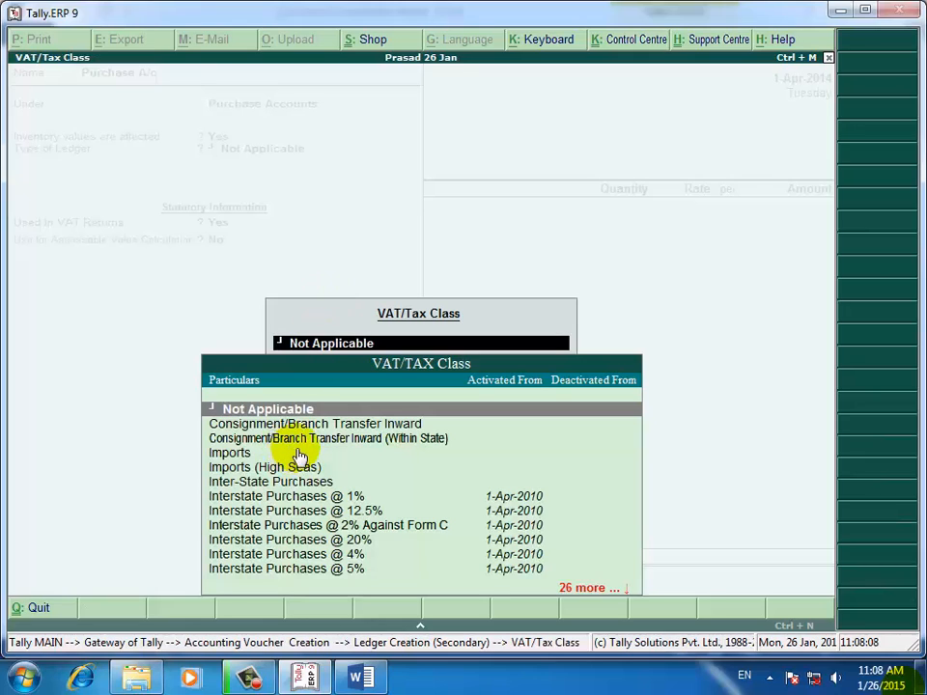
{"action": "type", "text": "12"}
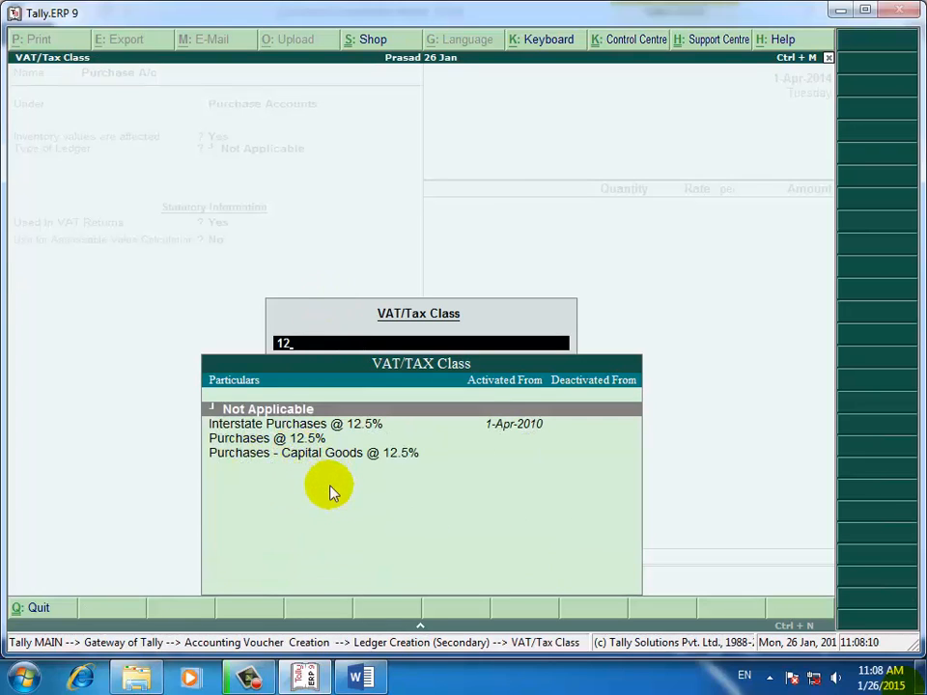
{"action": "key", "text": "Down"}
{"action": "key", "text": "Down"}
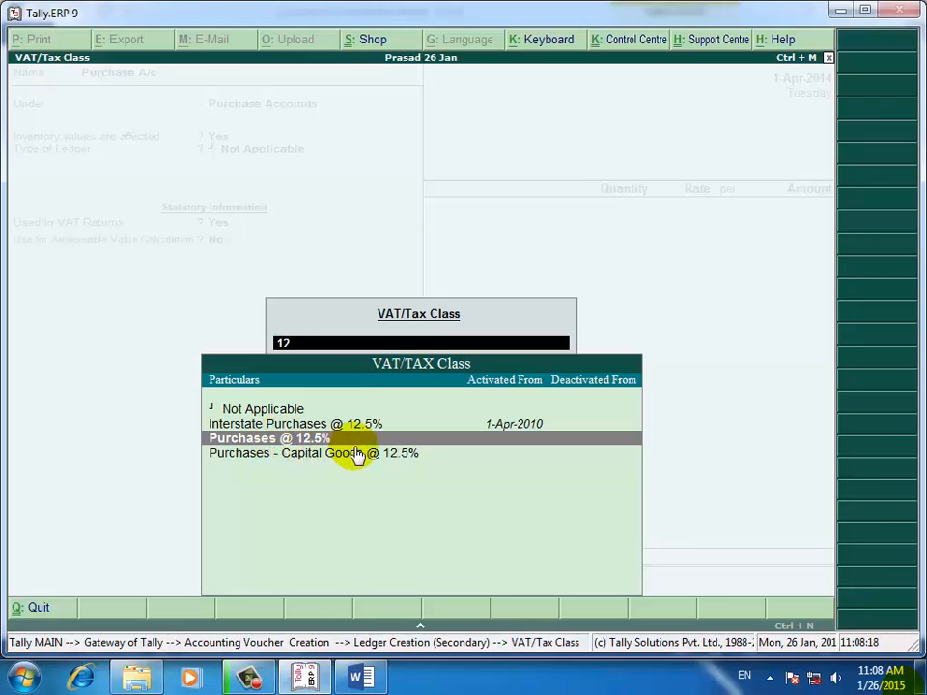
{"action": "key", "text": "Return"}
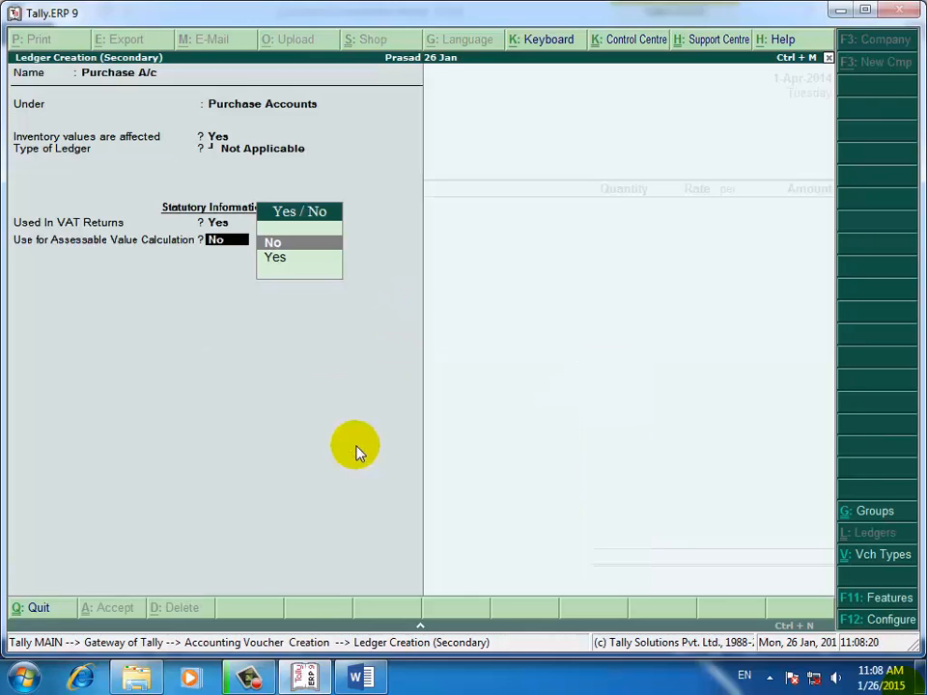
{"action": "key", "text": "Return"}
{"action": "key", "text": "Return"}
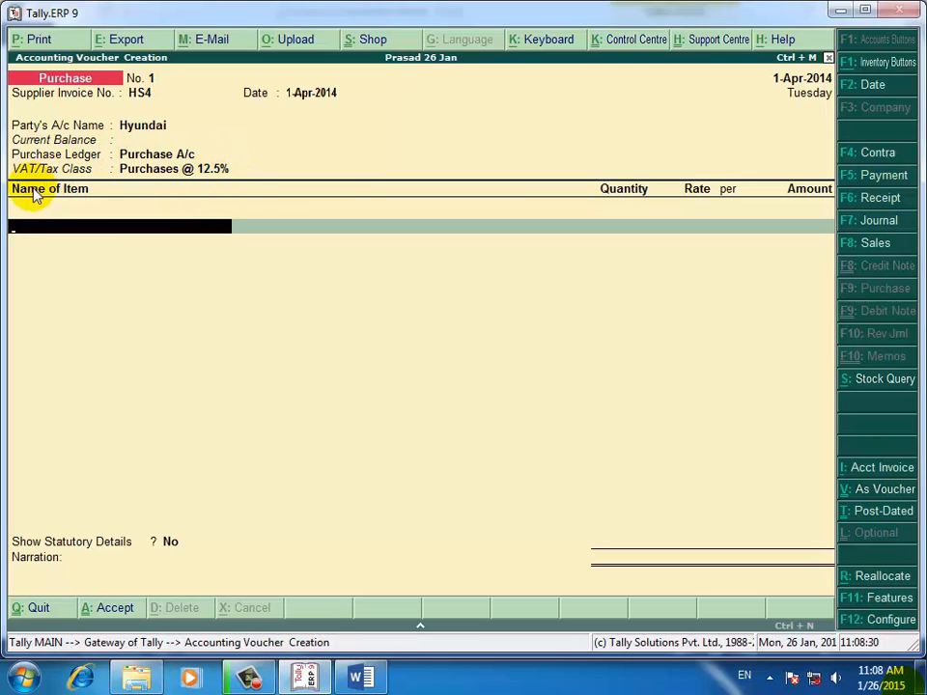
Step: Add stock item 486 to the purchase voucher, allocating 3 nos at a rate of 7,000 to the Andheri godown, and end the item list
{"action": "type", "text": "4"}
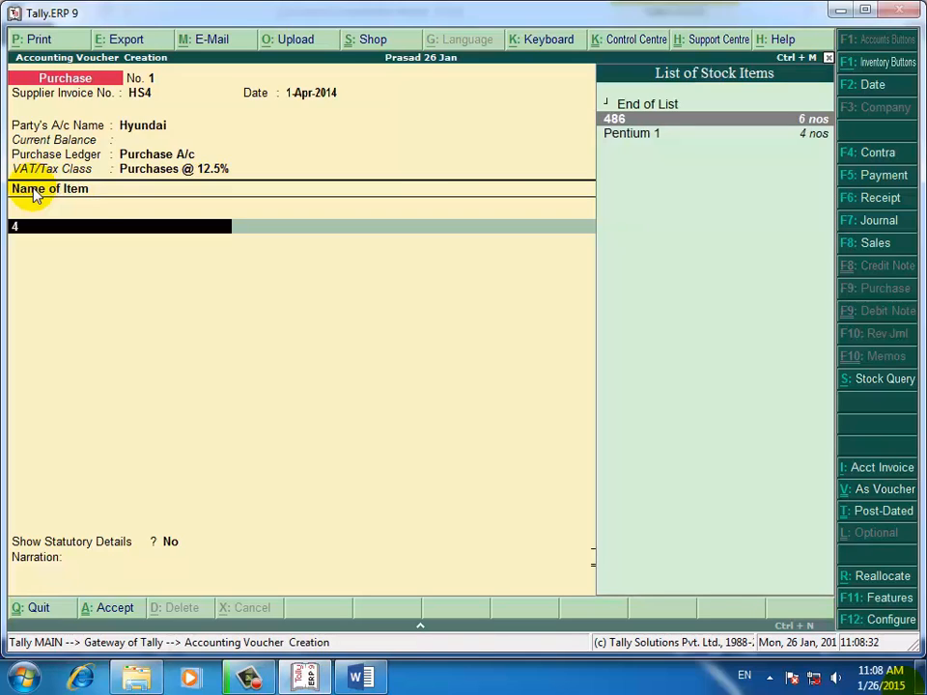
{"action": "key", "text": "Return"}
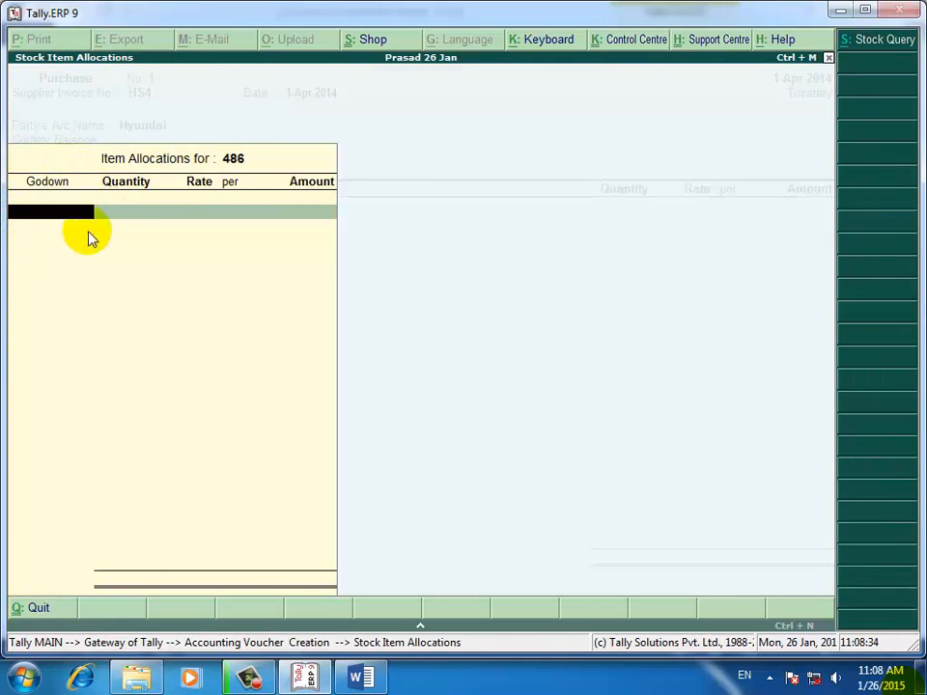
{"action": "type", "text": "A"}
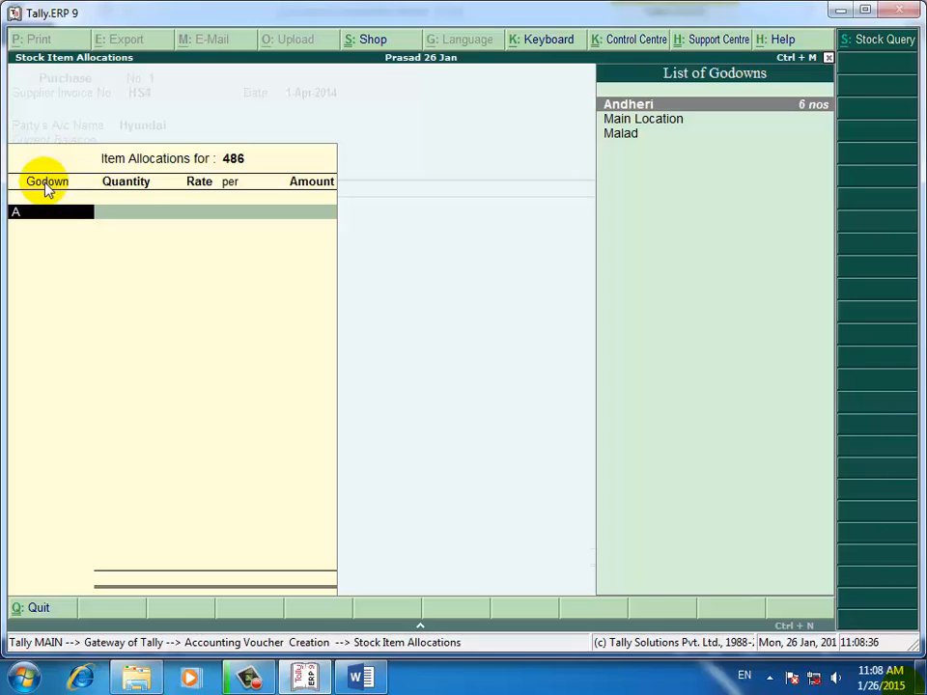
{"action": "key", "text": "Return"}
{"action": "type", "text": "3"}
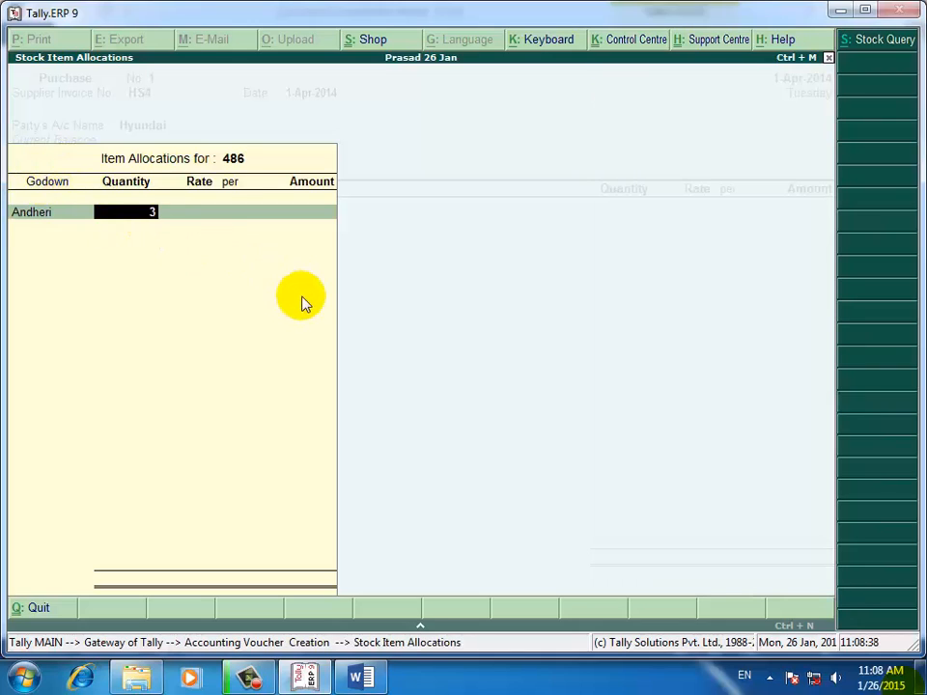
{"action": "key", "text": "Return"}
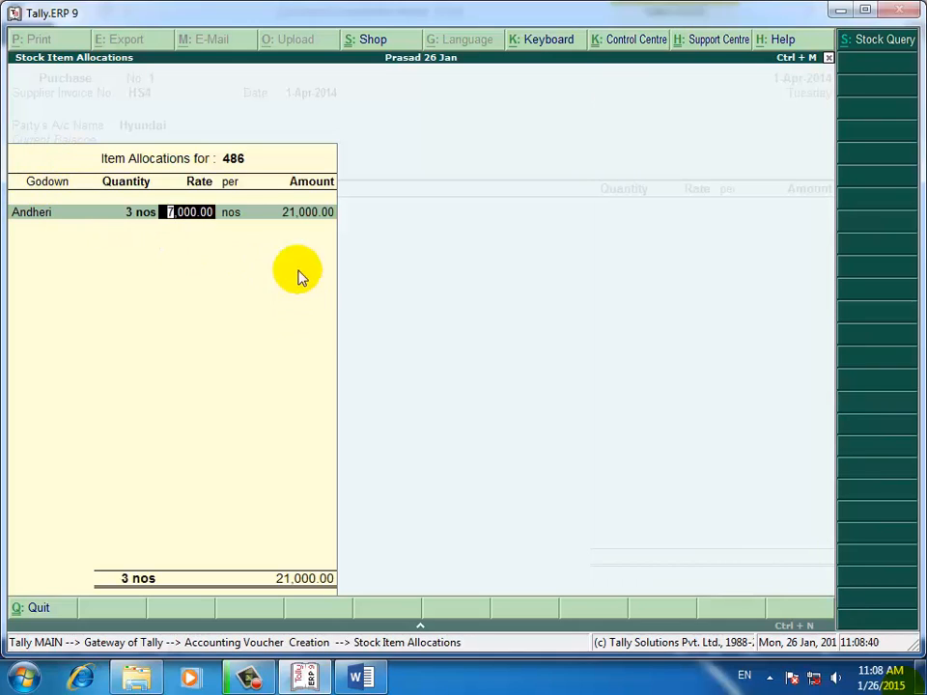
{"action": "key", "text": "Return"}
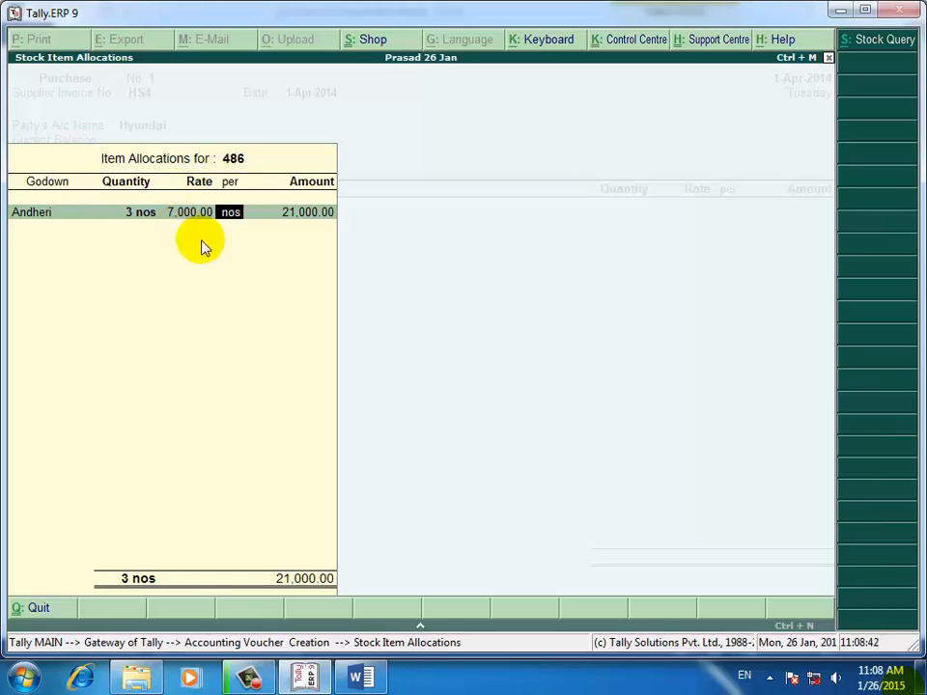
{"action": "key", "text": "Return"}
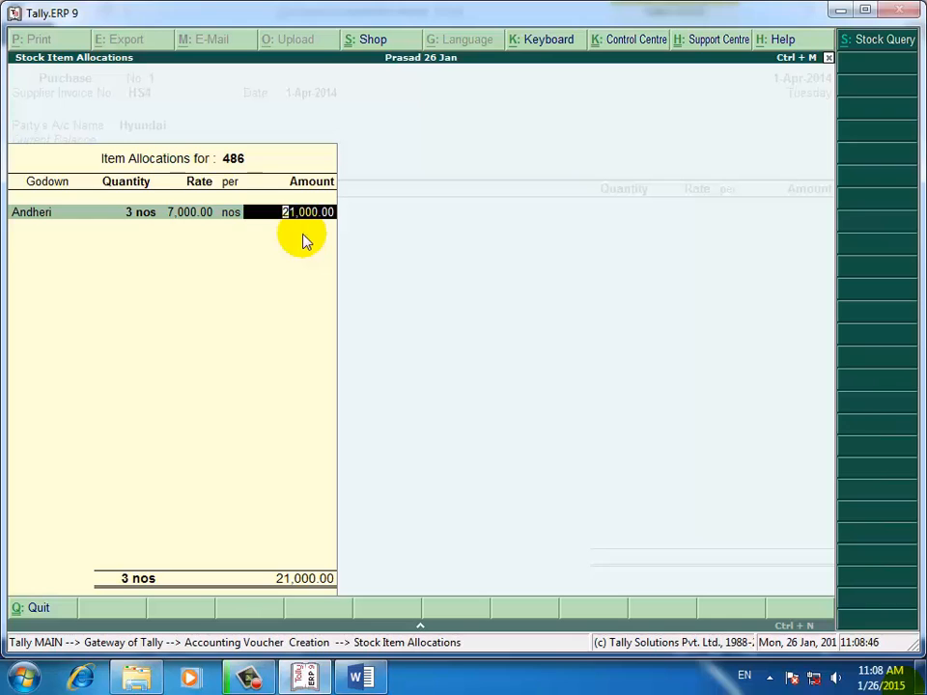
{"action": "key", "text": "Return"}
{"action": "key", "text": "Return"}
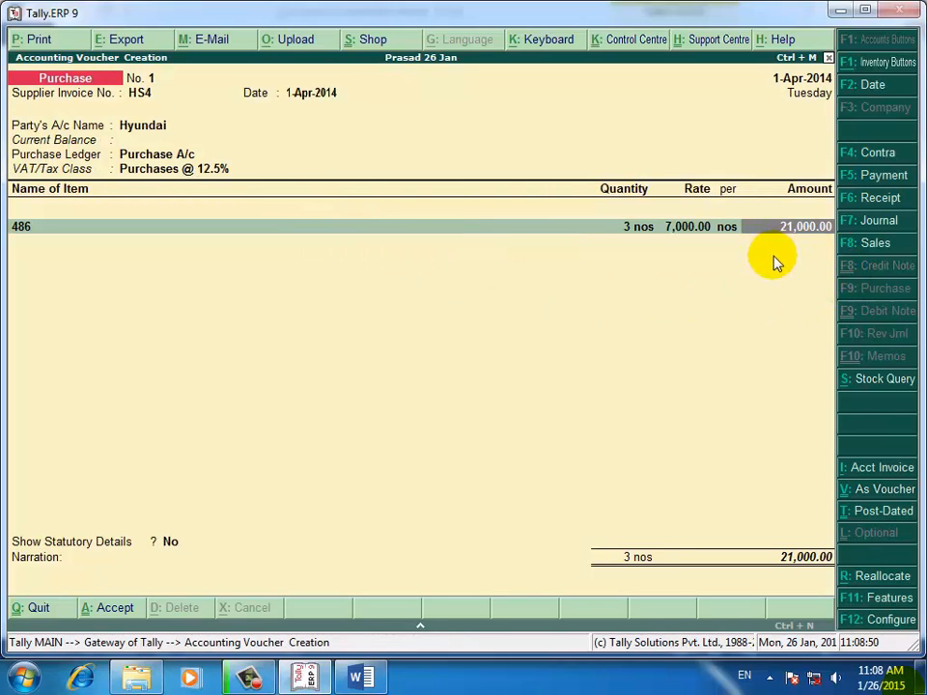
{"action": "key", "text": "Return"}
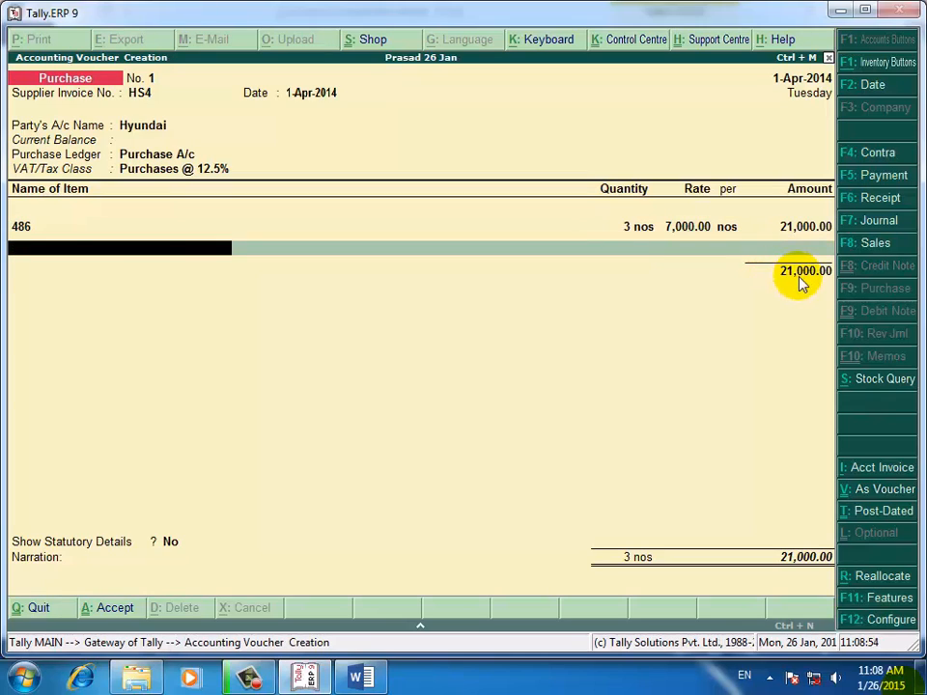
{"action": "key", "text": "Return"}
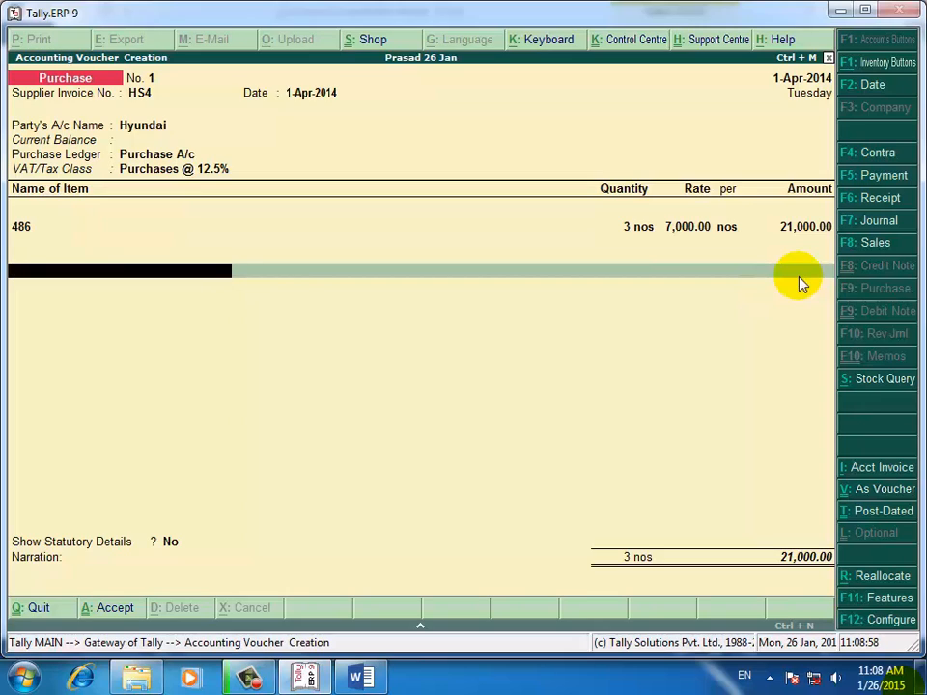
Step: Start a new tax ledger named Input Vat from the voucher and place it under Duties & Taxes
{"action": "key", "text": "Return"}
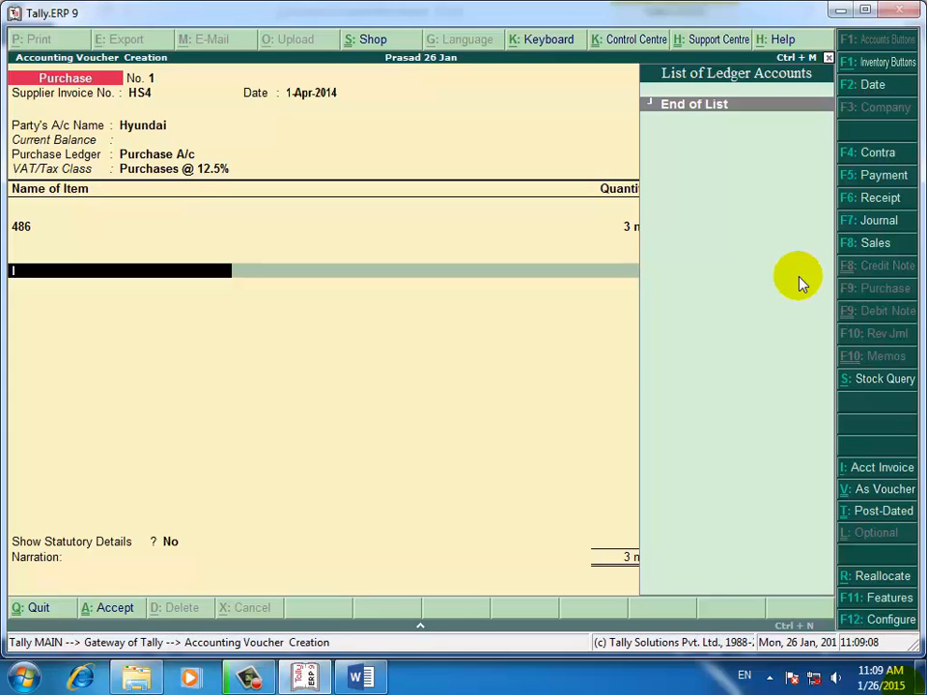
{"action": "key", "text": "alt+c"}
{"action": "type", "text": "I"}
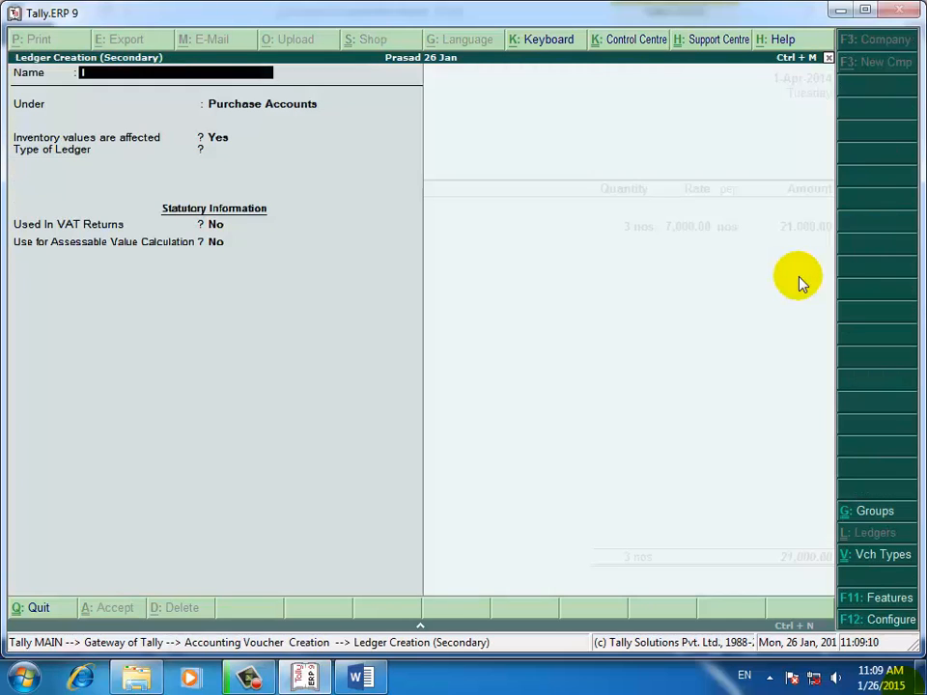
{"action": "type", "text": "nput Vat"}
{"action": "key", "text": "Return"}
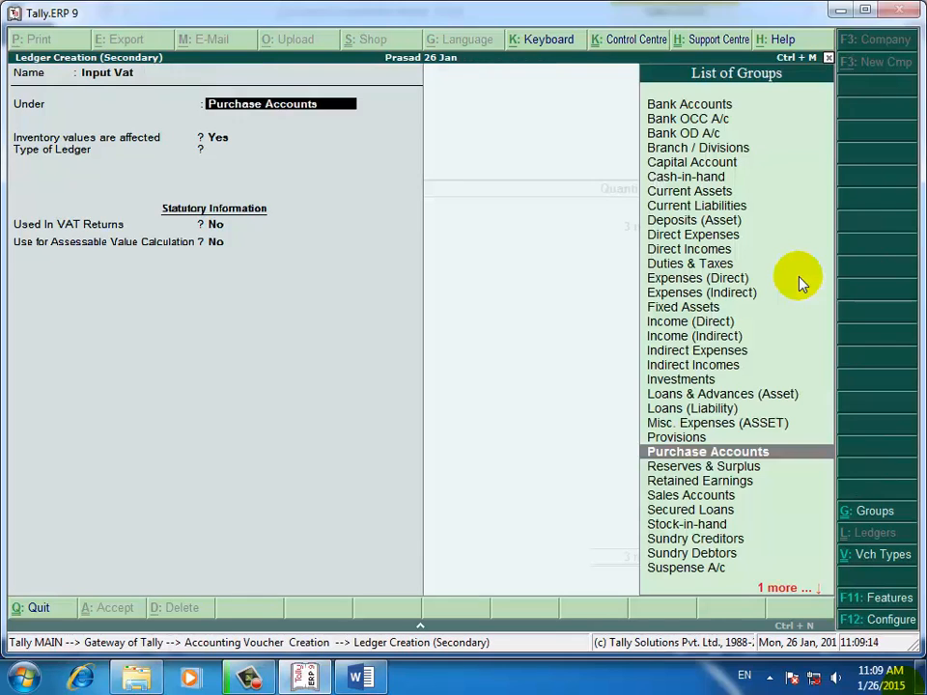
{"action": "type", "text": "Du"}
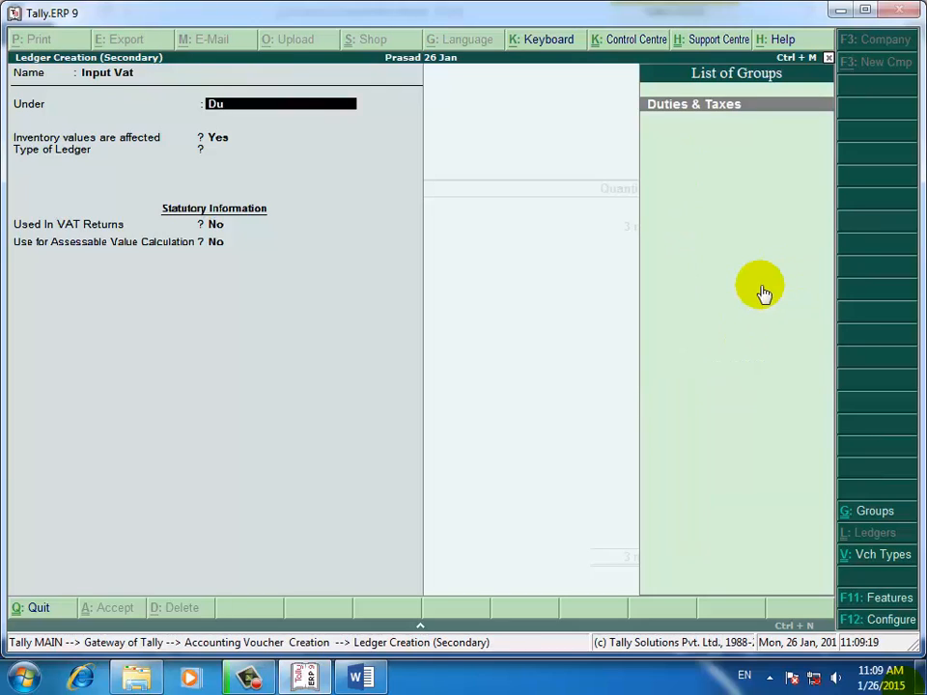
{"action": "key", "text": "Return"}
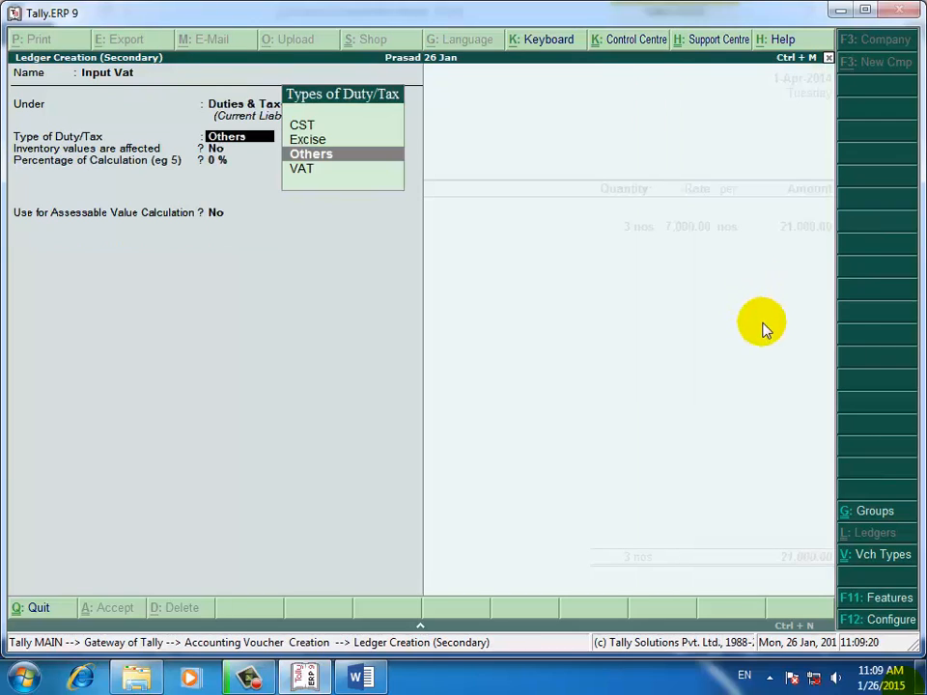
Step: Set the Input Vat ledger's duty type to VAT, sub type Input VAT and class Input VAT @ 12.5%, and save it
{"action": "key", "text": "Down"}
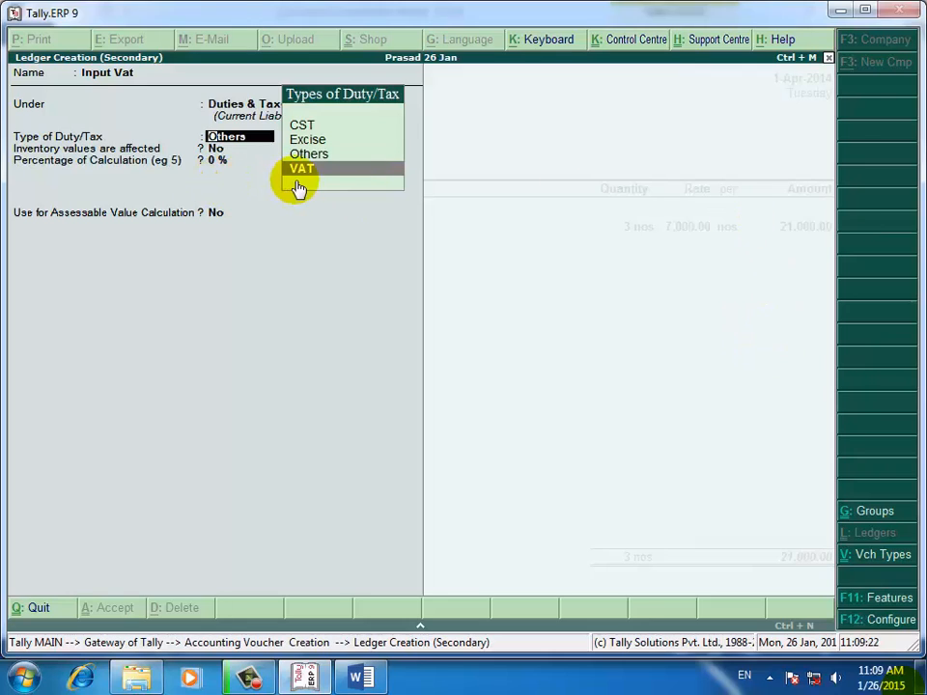
{"action": "key", "text": "Return"}
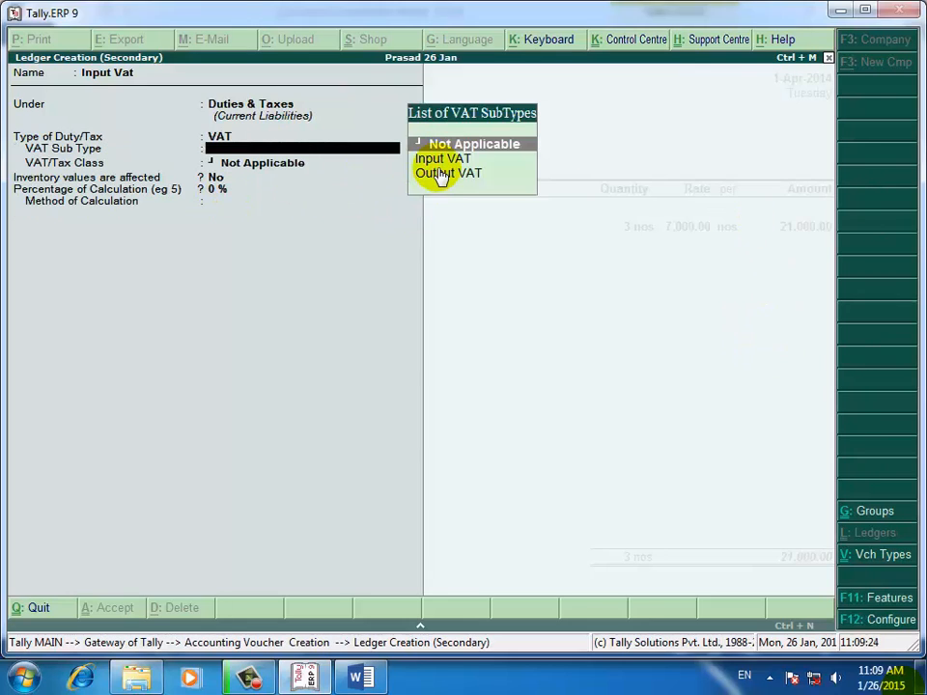
{"action": "key", "text": "Down"}
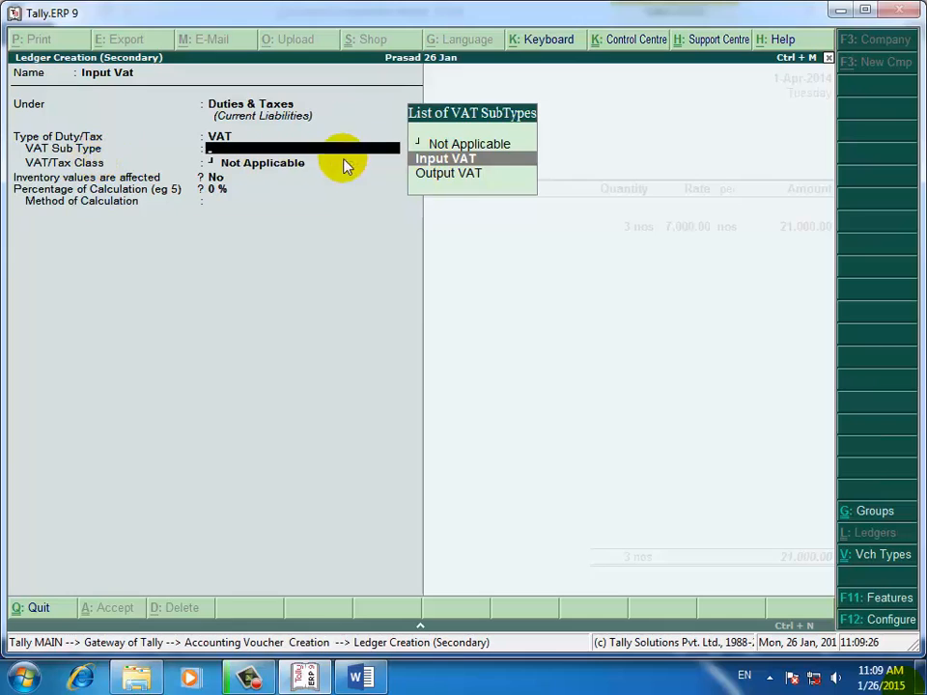
{"action": "key", "text": "Return"}
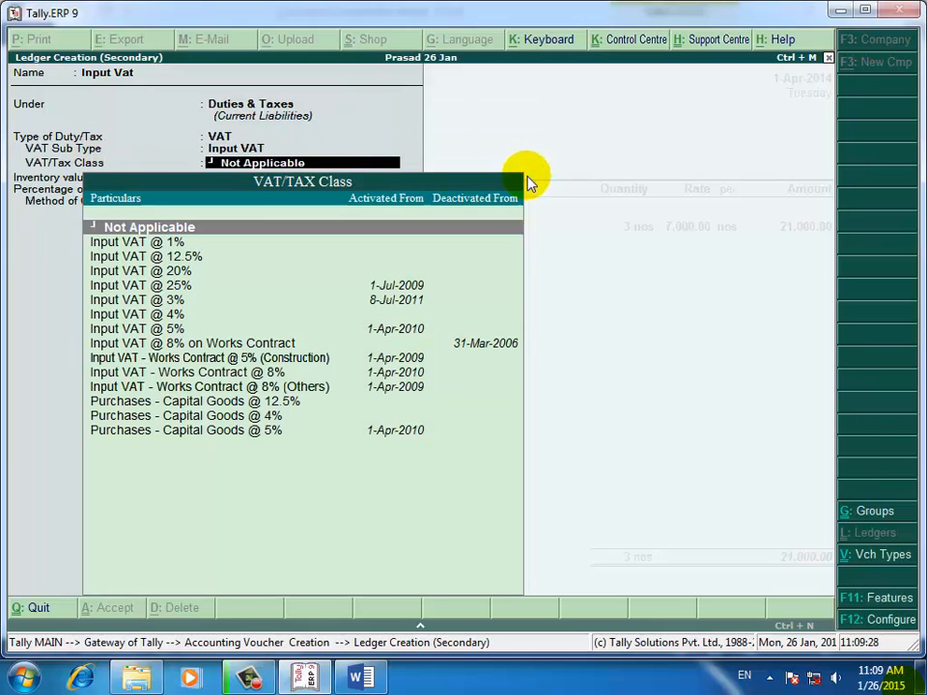
{"action": "key", "text": "Down"}
{"action": "key", "text": "Down"}
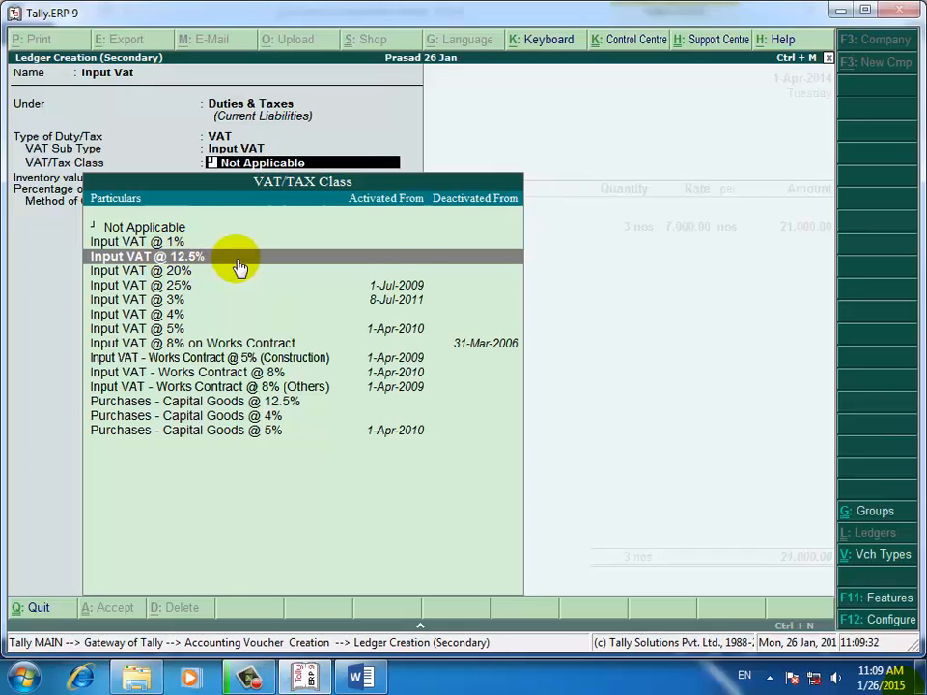
{"action": "key", "text": "Return"}
{"action": "key", "text": "Return"}
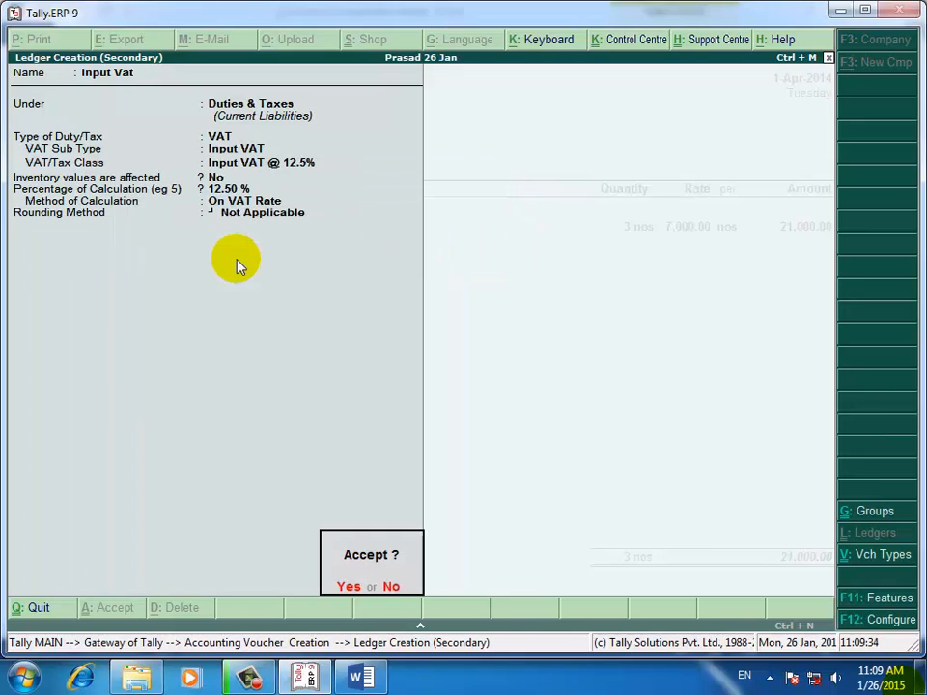
{"action": "key", "text": "Return"}
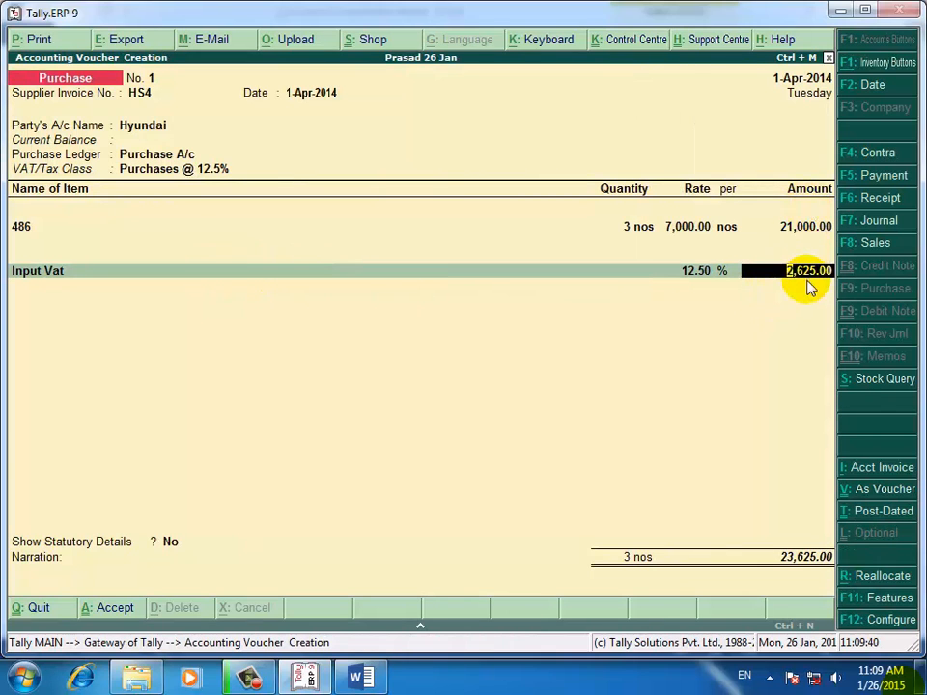
Step: Accept the calculated Input Vat amount, end the ledger lines and leave Show Statutory Details at No
{"action": "key", "text": "Return"}
{"action": "key", "text": "Return"}
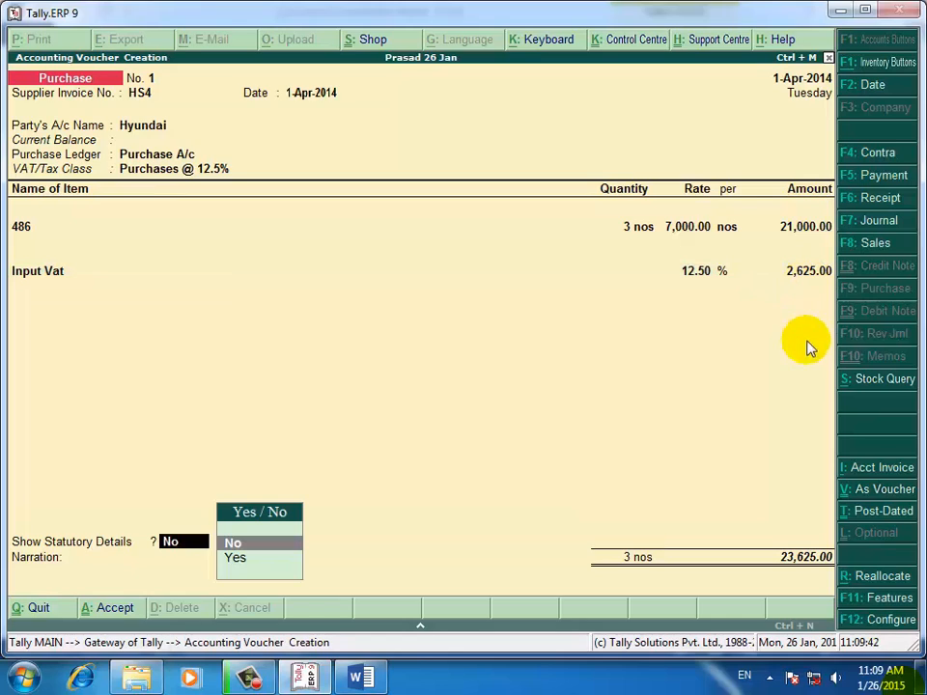
{"action": "key", "text": "Return"}
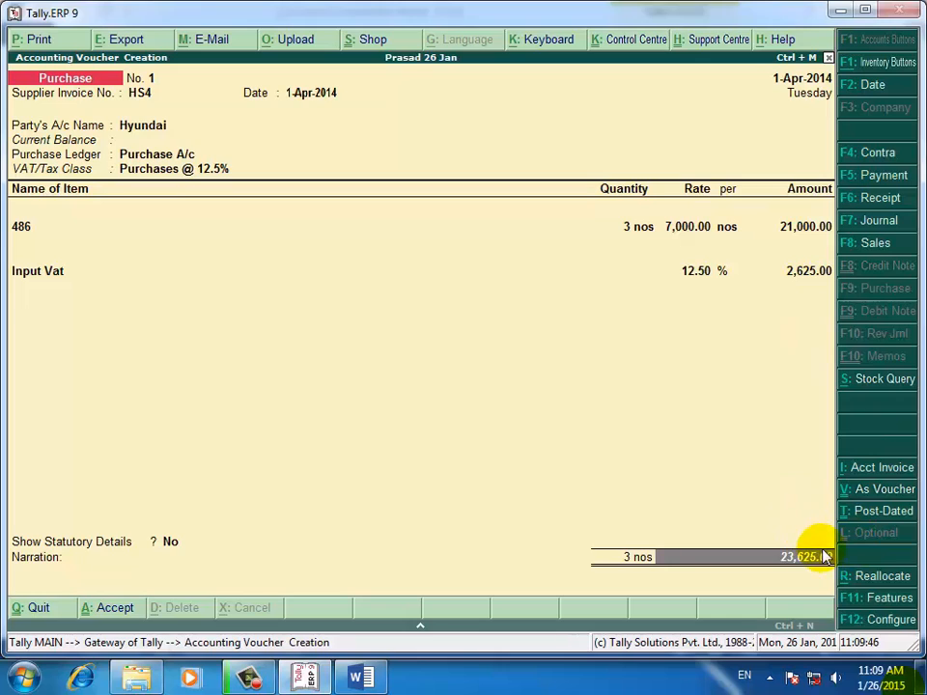
Step: Record Hyundai's bill as New Ref HS4 with 60 days' credit and save the purchase voucher without a narration
{"action": "key", "text": "Return"}
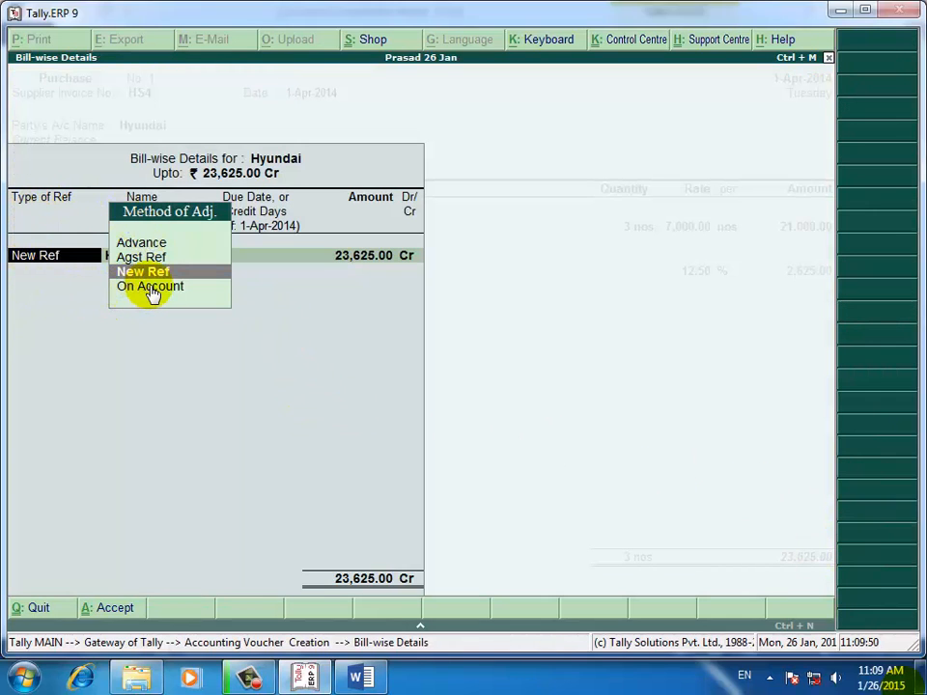
{"action": "key", "text": "Return"}
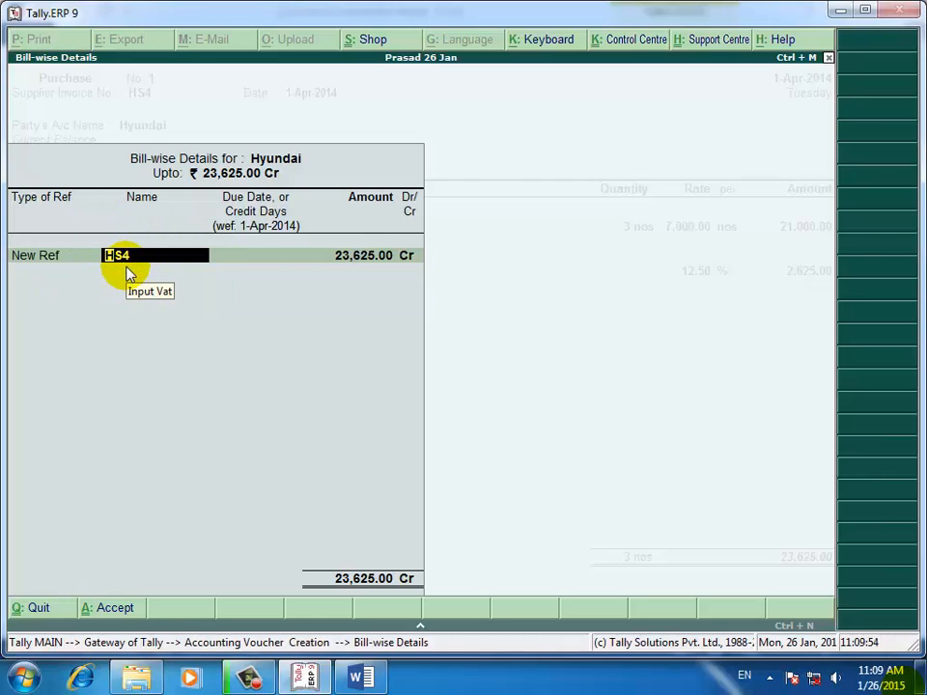
{"action": "key", "text": "Return"}
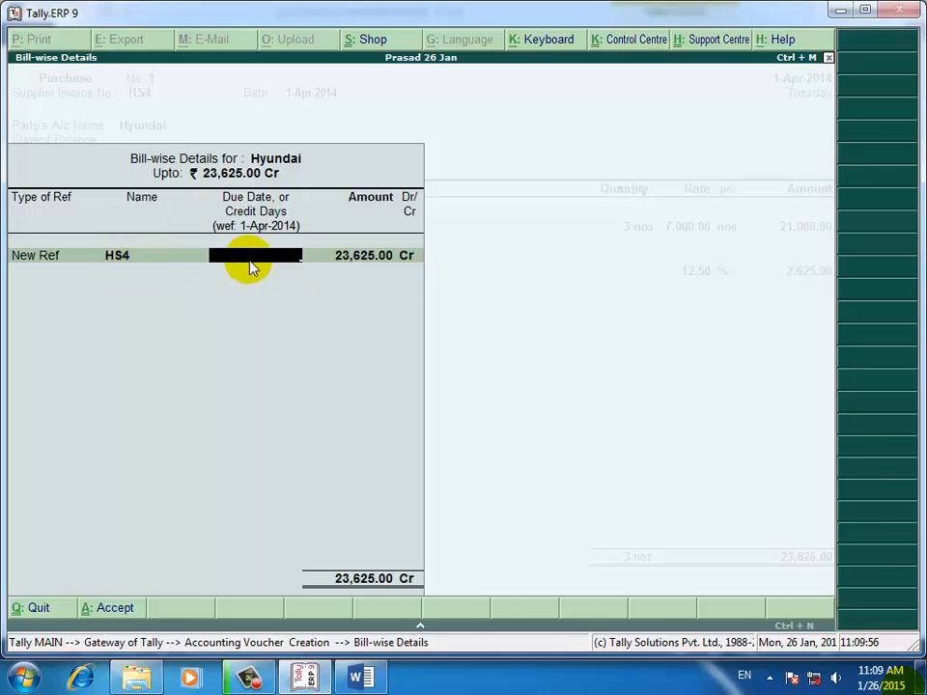
{"action": "type", "text": "60"}
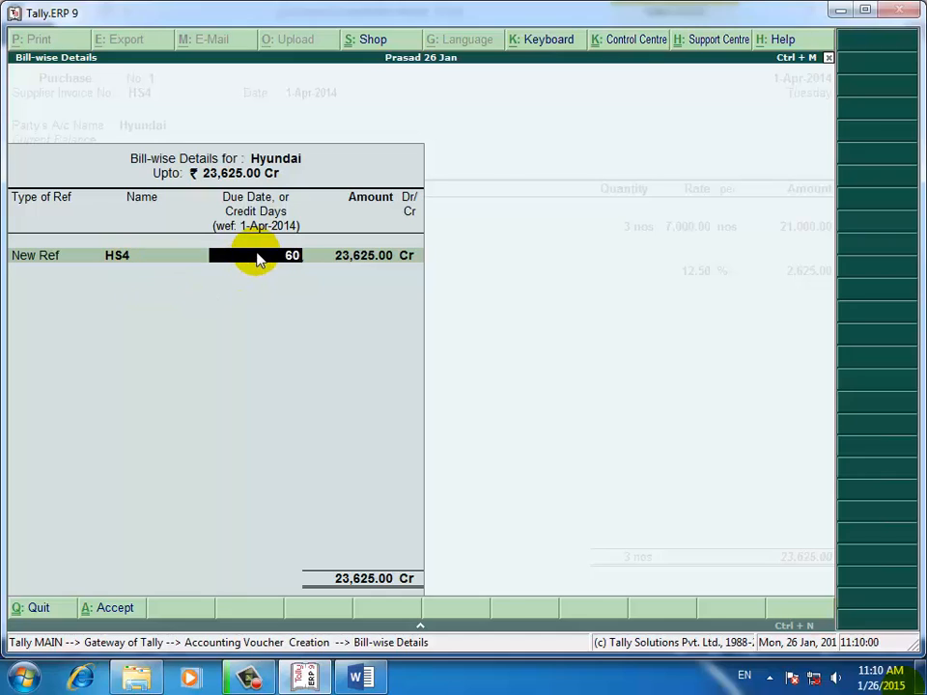
{"action": "key", "text": "Return"}
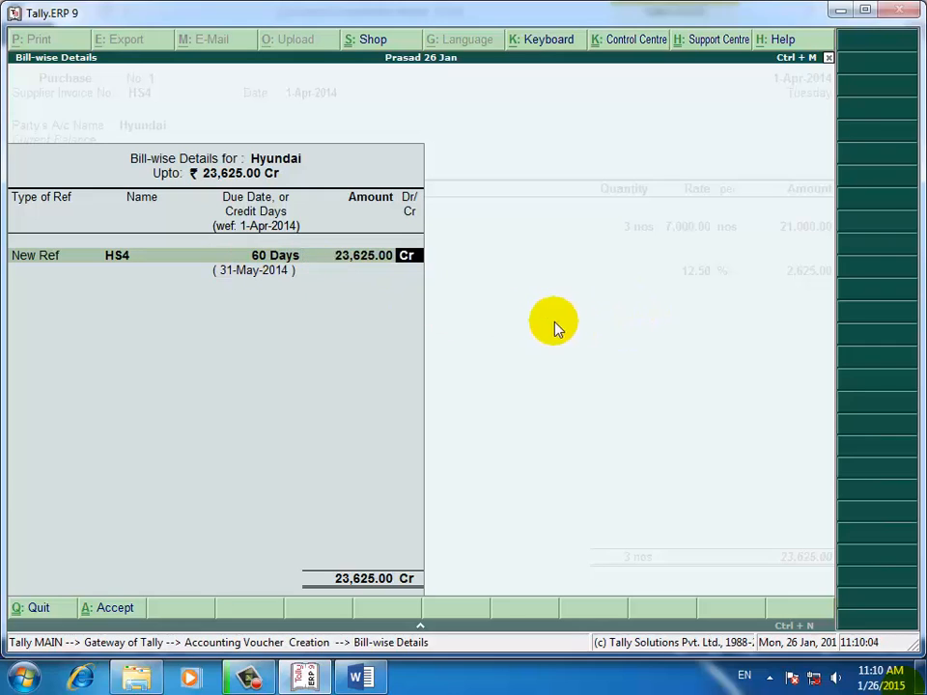
{"action": "key", "text": "Return"}
{"action": "key", "text": "Return"}
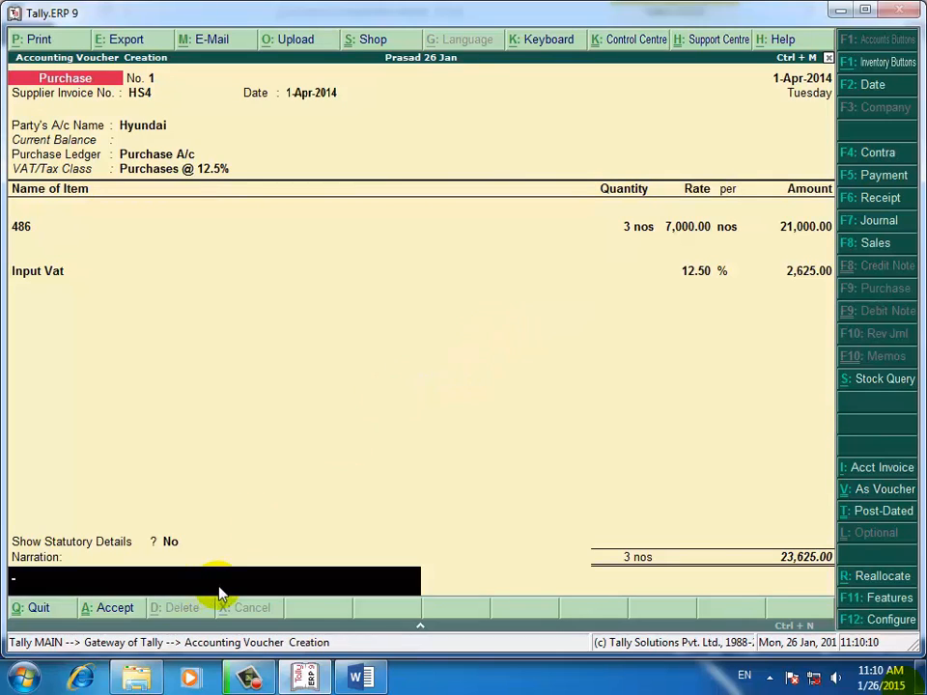
{"action": "key", "text": "Return"}
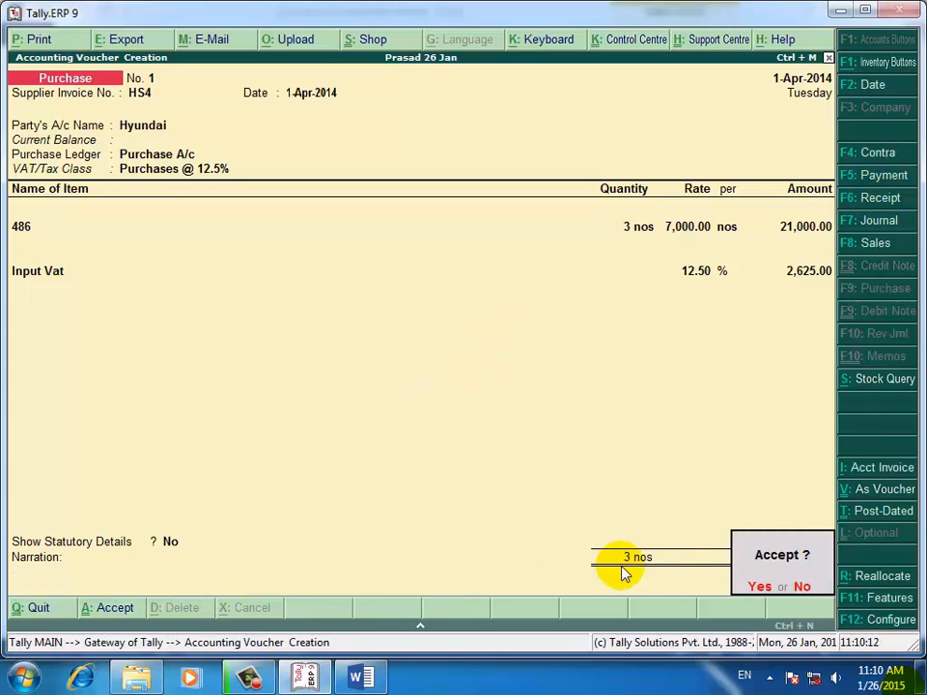
{"action": "key", "text": "Return"}
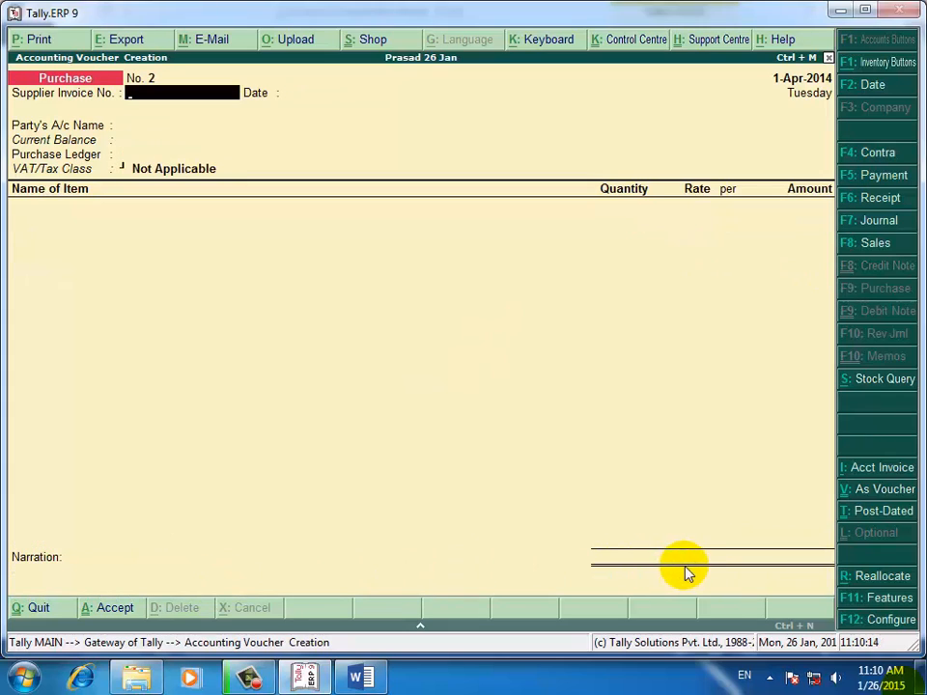
Step: Look up the second bill in the Word purchase table and enter supplier invoice number w50 dated 1-Apr-2014 in the new Tally voucher
{"action": "left_click", "coordinate": [357, 676]}
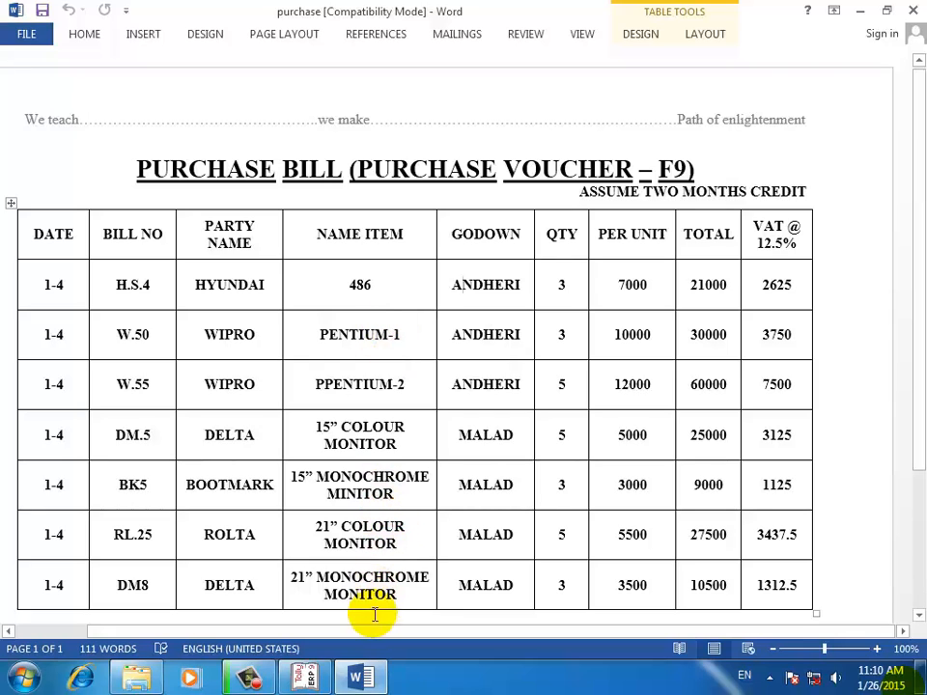
{"action": "left_click", "coordinate": [311, 680]}
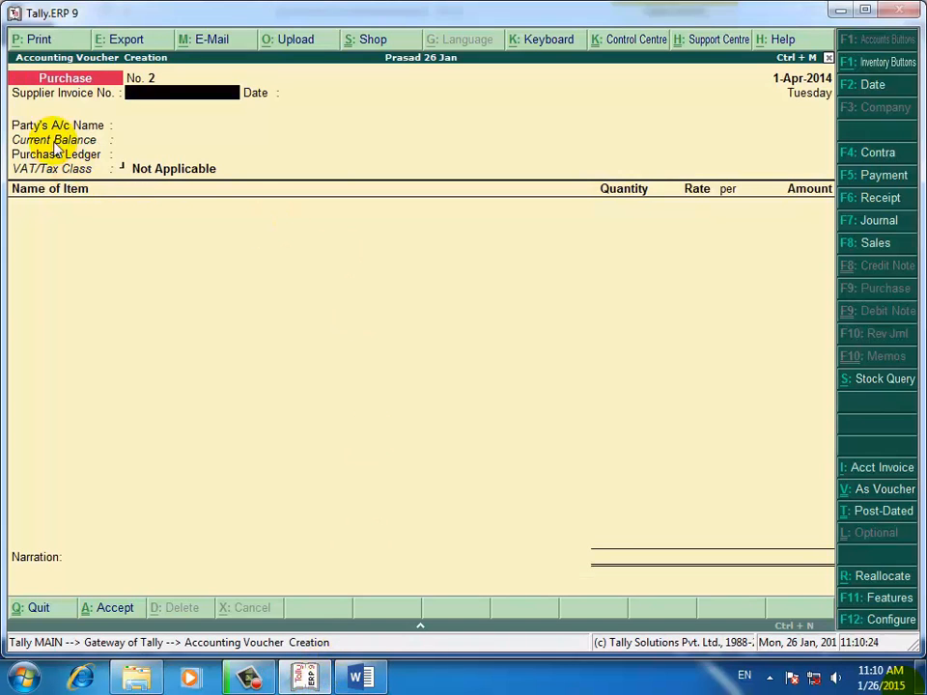
{"action": "left_click", "coordinate": [363, 676]}
{"action": "left_click", "coordinate": [363, 677]}
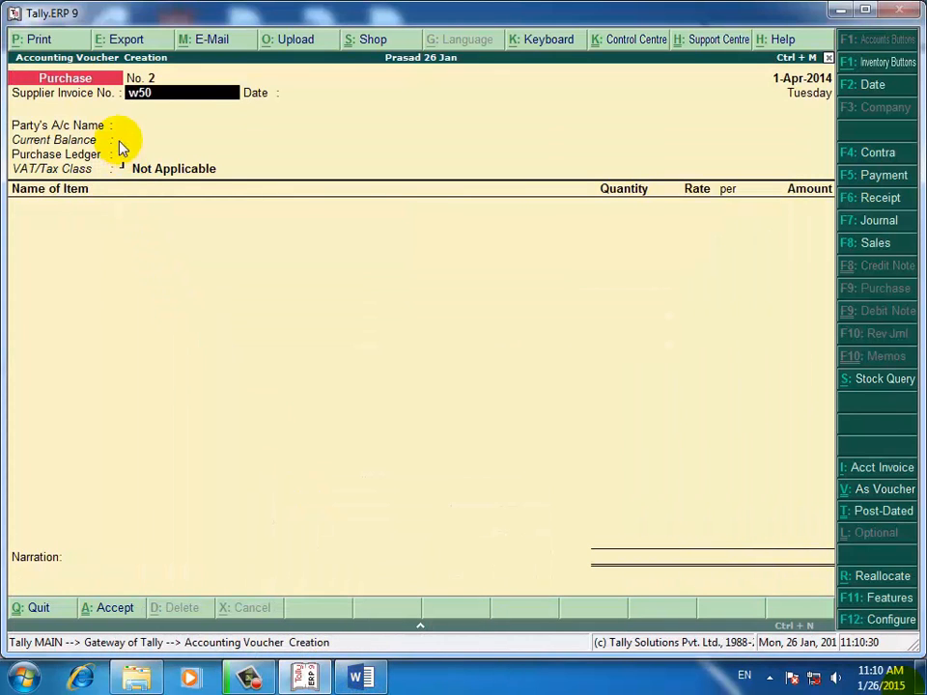
{"action": "key", "text": "Return"}
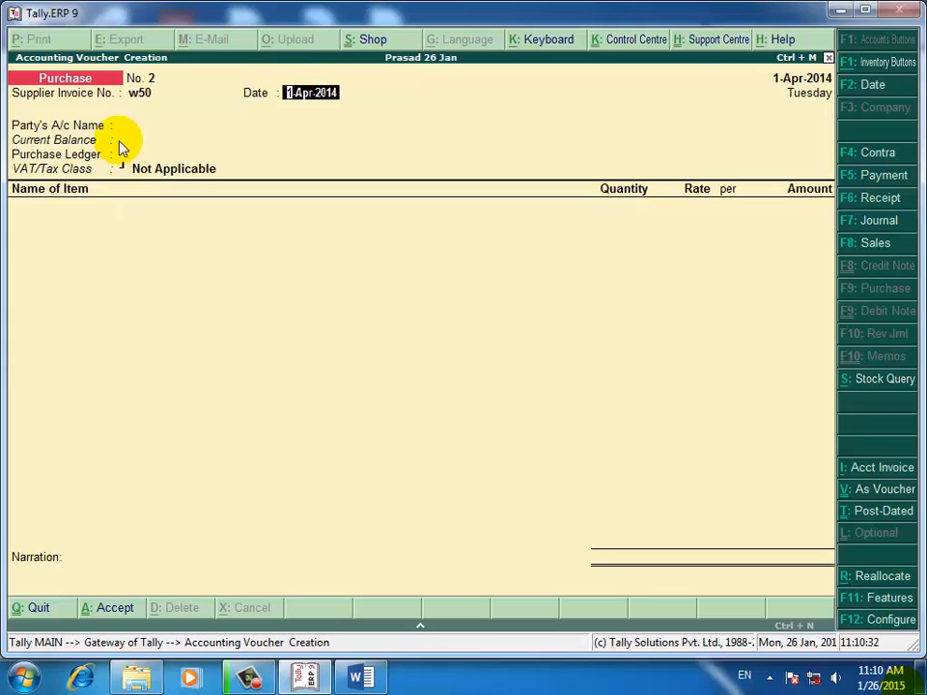
{"action": "key", "text": "Return"}
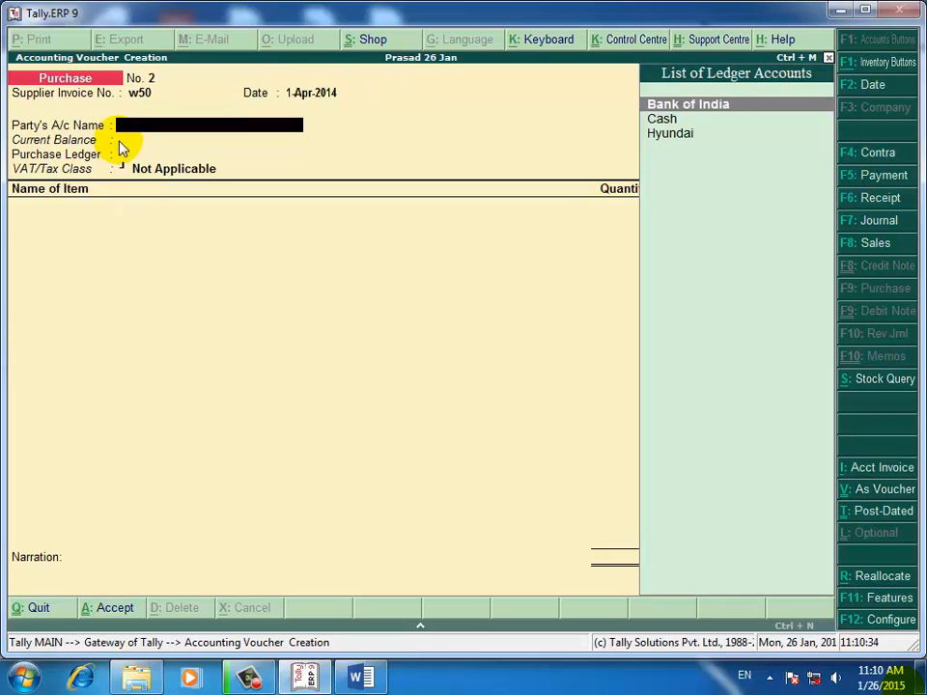
Step: Create the party ledger Wipro from the voucher under Sundry Creditors, maintaining balances bill-by-bill, and save it
{"action": "key", "text": "alt+c"}
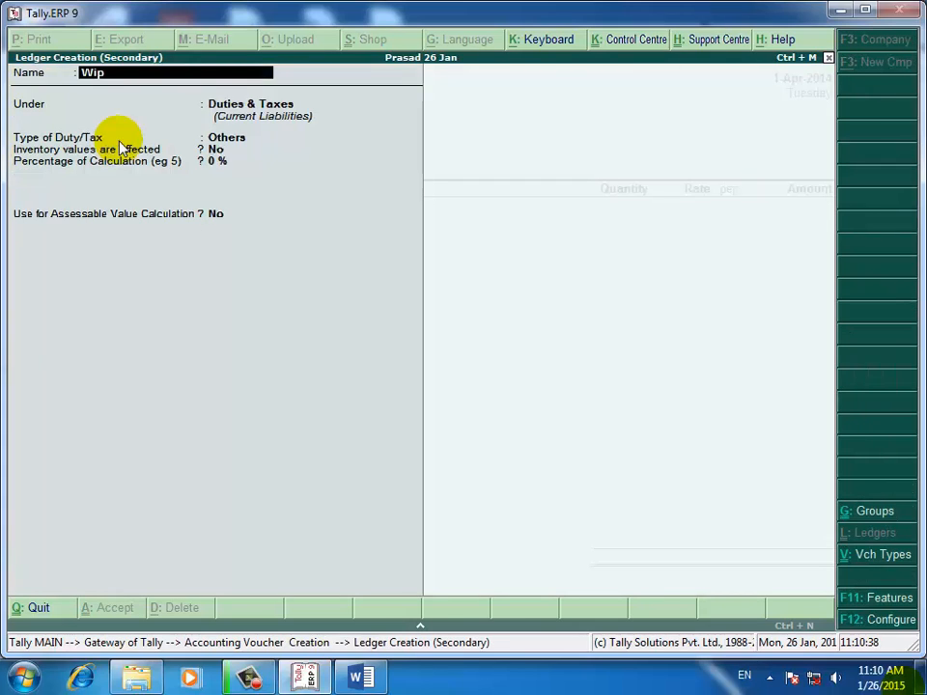
{"action": "key", "text": "Return"}
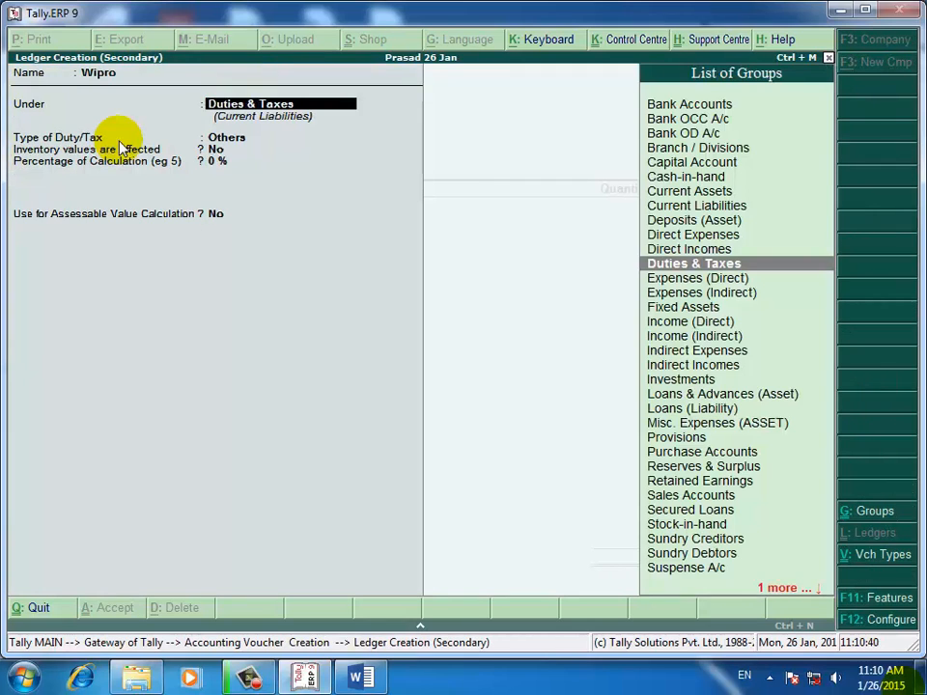
{"action": "type", "text": "Su"}
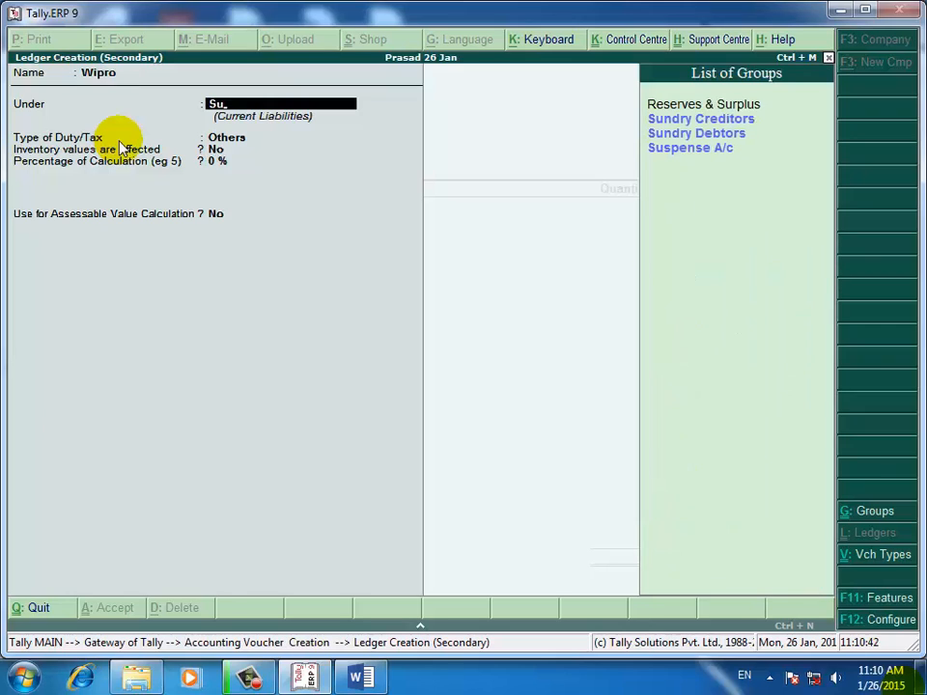
{"action": "key", "text": "Return"}
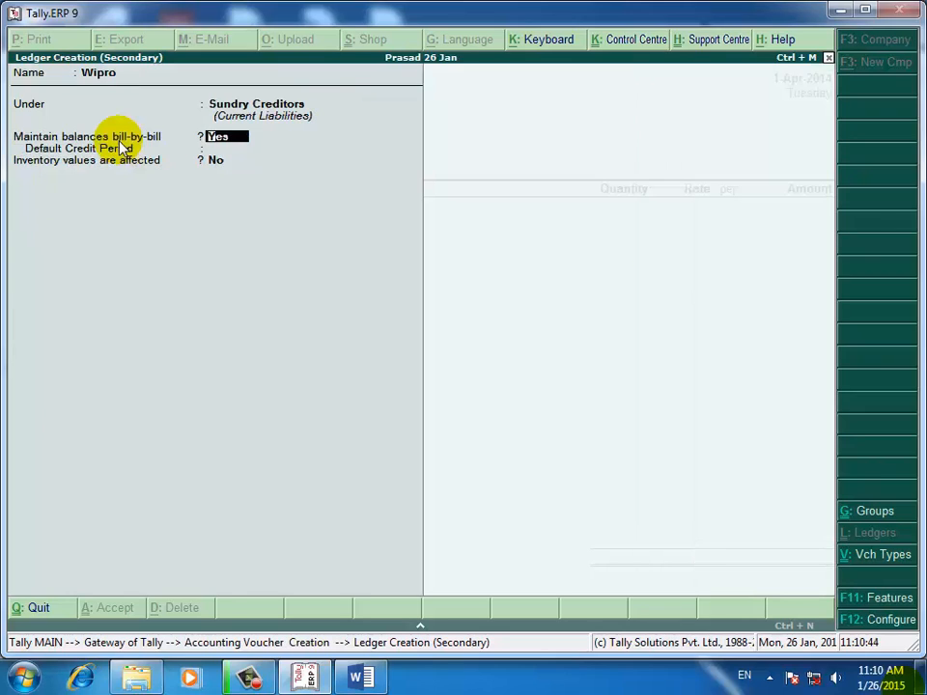
{"action": "key", "text": "Return"}
{"action": "key", "text": "Return"}
{"action": "key", "text": "Return"}
{"action": "key", "text": "Return"}
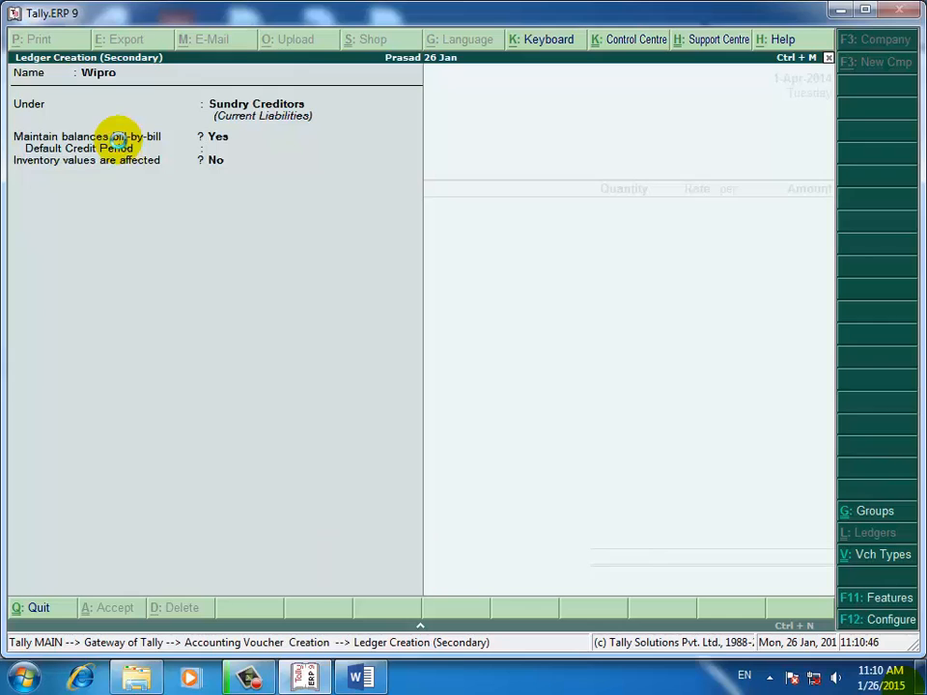
Step: Accept Wipro's supplier details without additions and choose Purchase A/c as purchase ledger with VAT class Purchases @ 12.5%
{"action": "key", "text": "Return"}
{"action": "key", "text": "Return"}
{"action": "key", "text": "Return"}
{"action": "key", "text": "Return"}
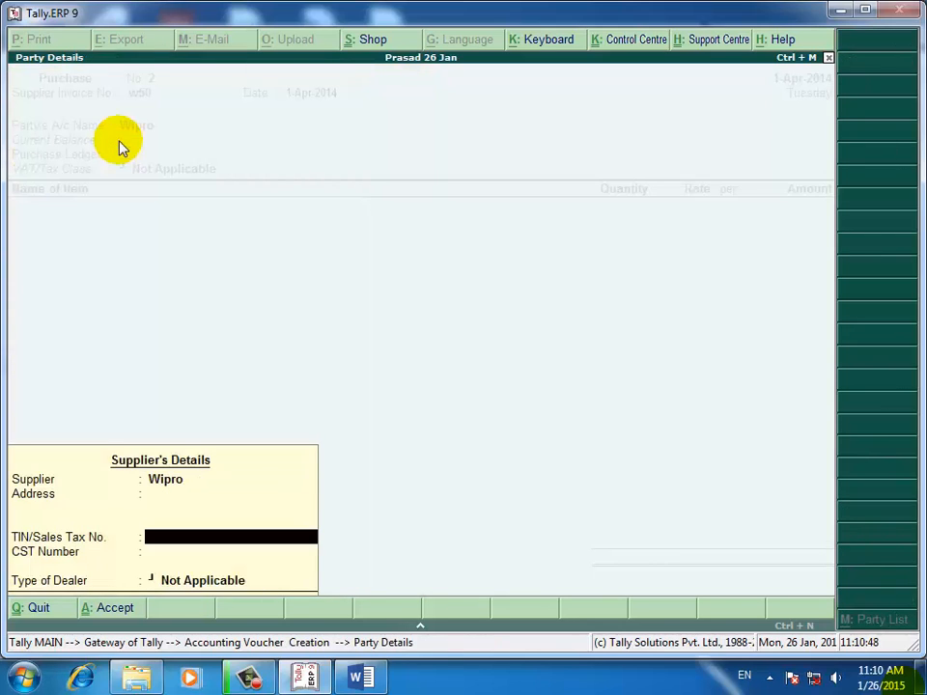
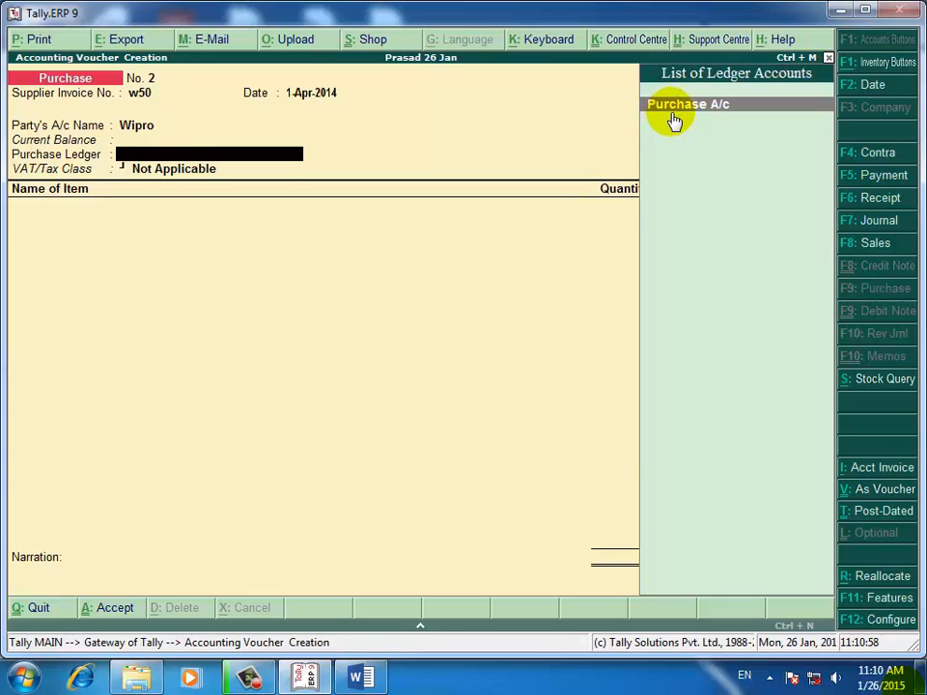
{"action": "left_click", "coordinate": [674, 121]}
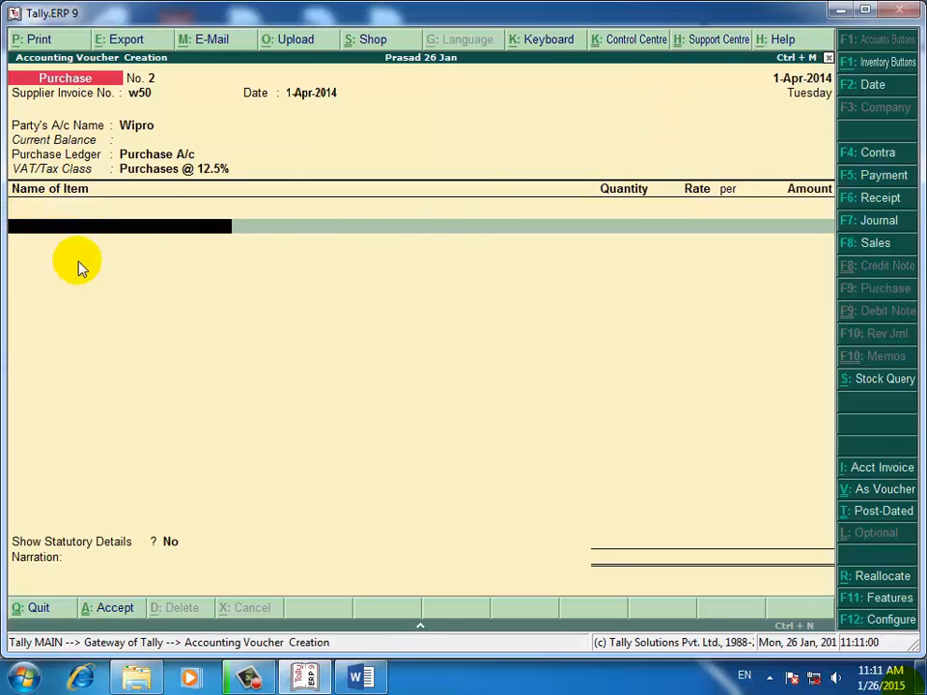
Step: Add stock item 486 to the Wipro voucher and allocate 3 nos to the Andheri godown, checking the quantity against the bill table
{"action": "type", "text": "4"}
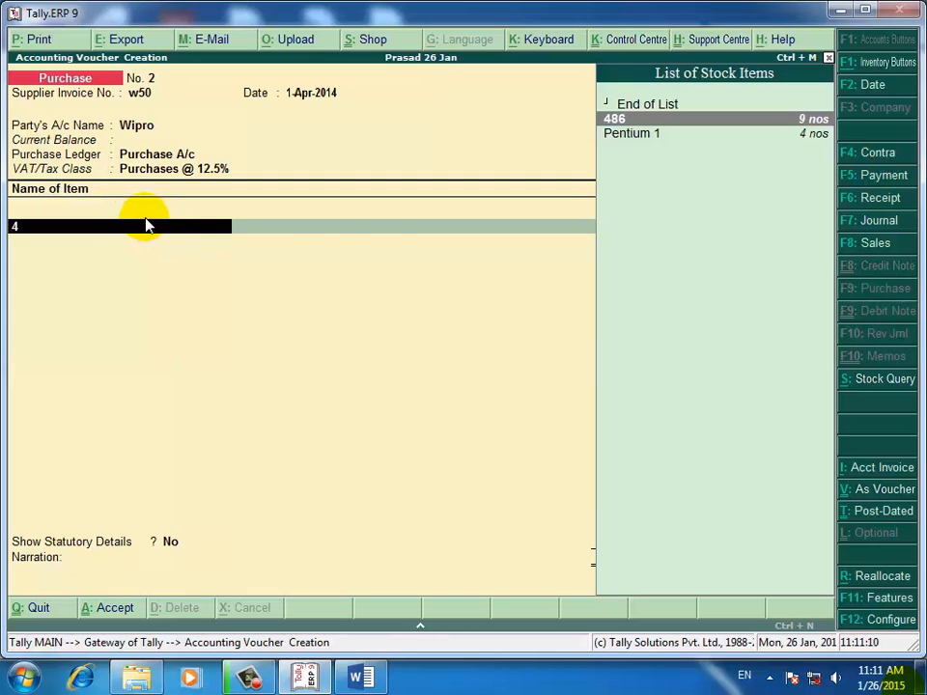
{"action": "key", "text": "Return"}
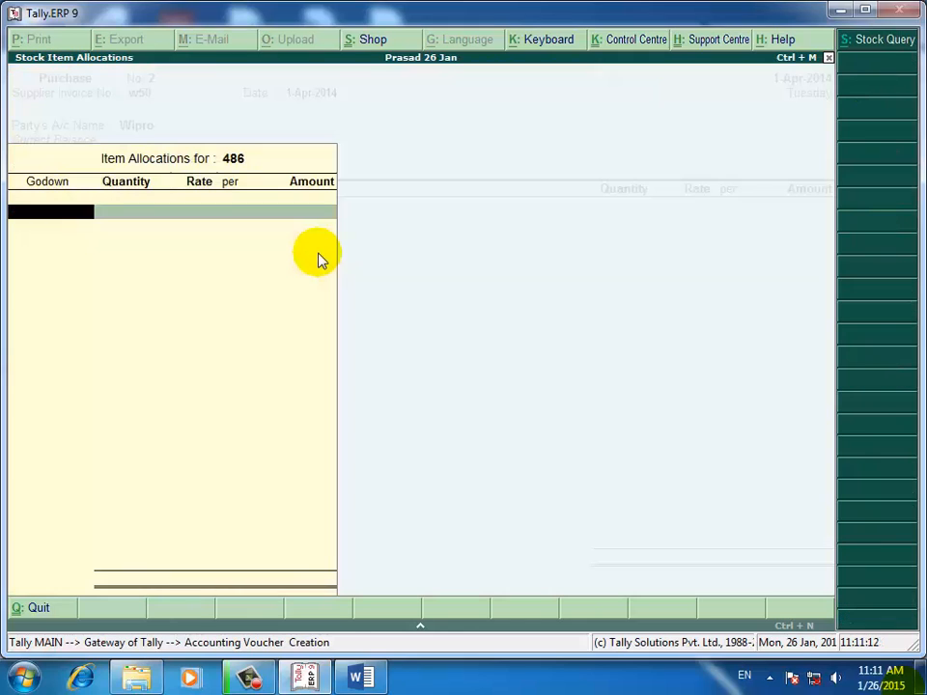
{"action": "type", "text": "A"}
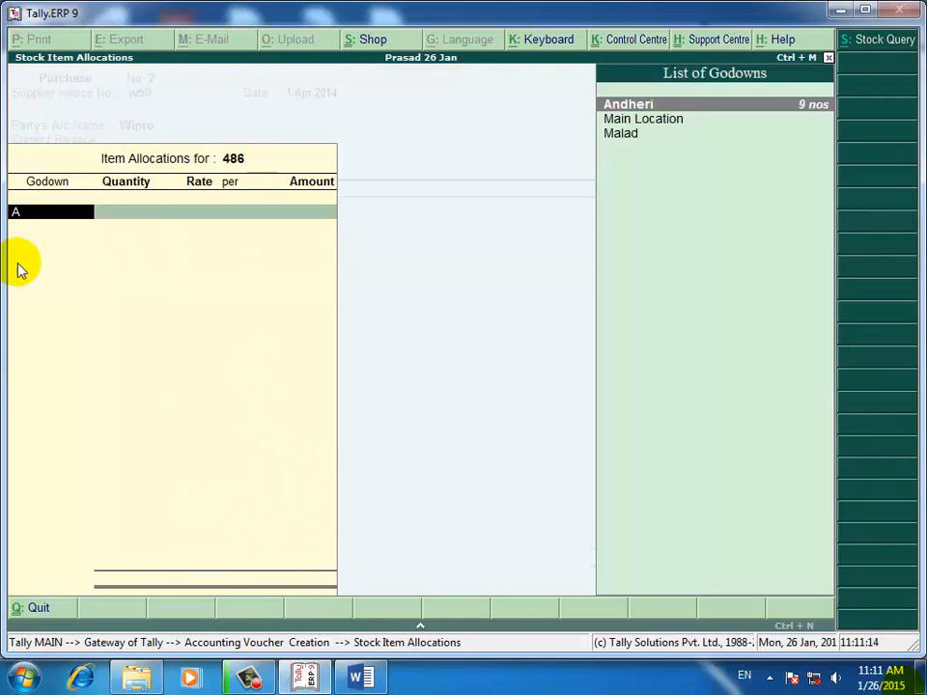
{"action": "key", "text": "Return"}
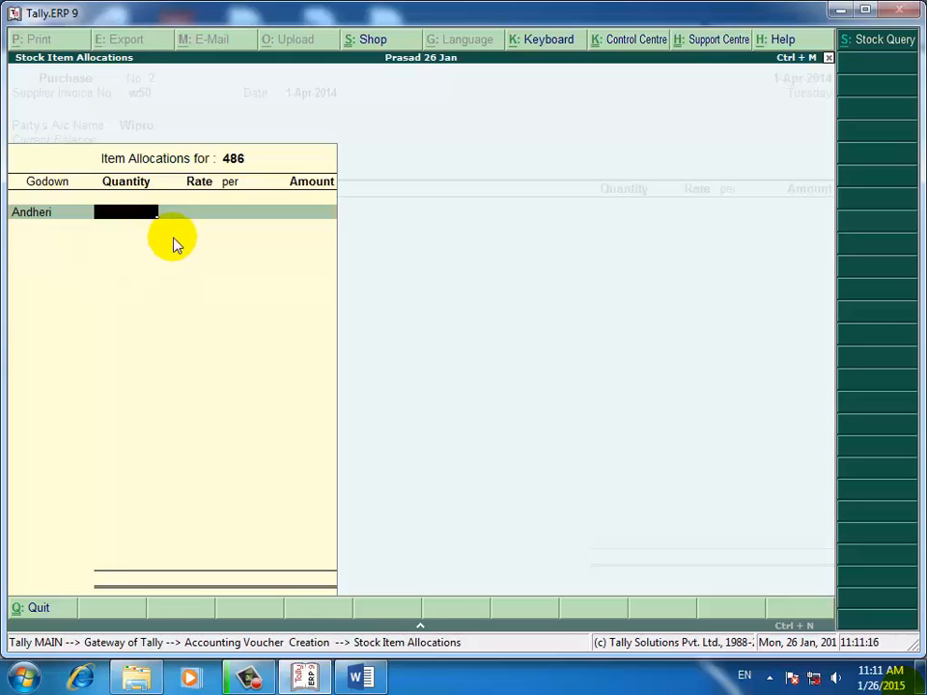
{"action": "type", "text": "1"}
{"action": "key", "text": "BackSpace"}
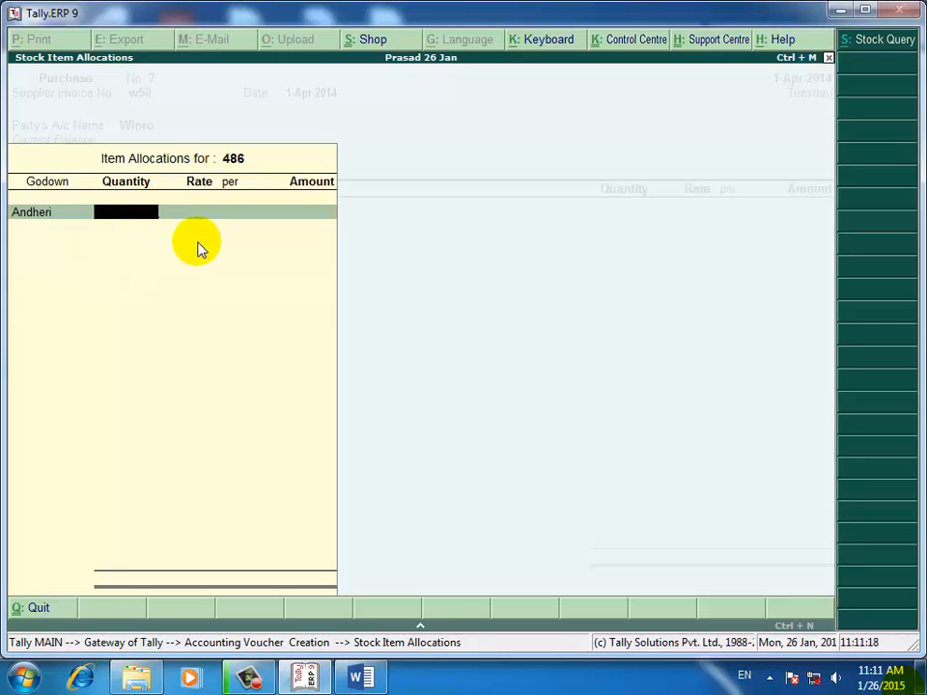
{"action": "type", "text": "3"}
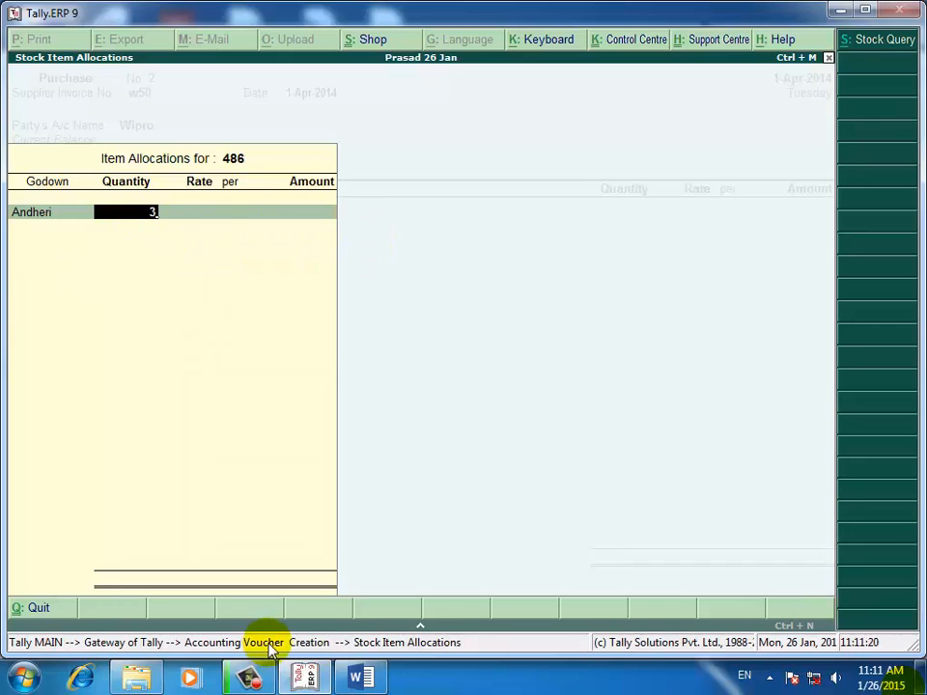
{"action": "left_click", "coordinate": [356, 676]}
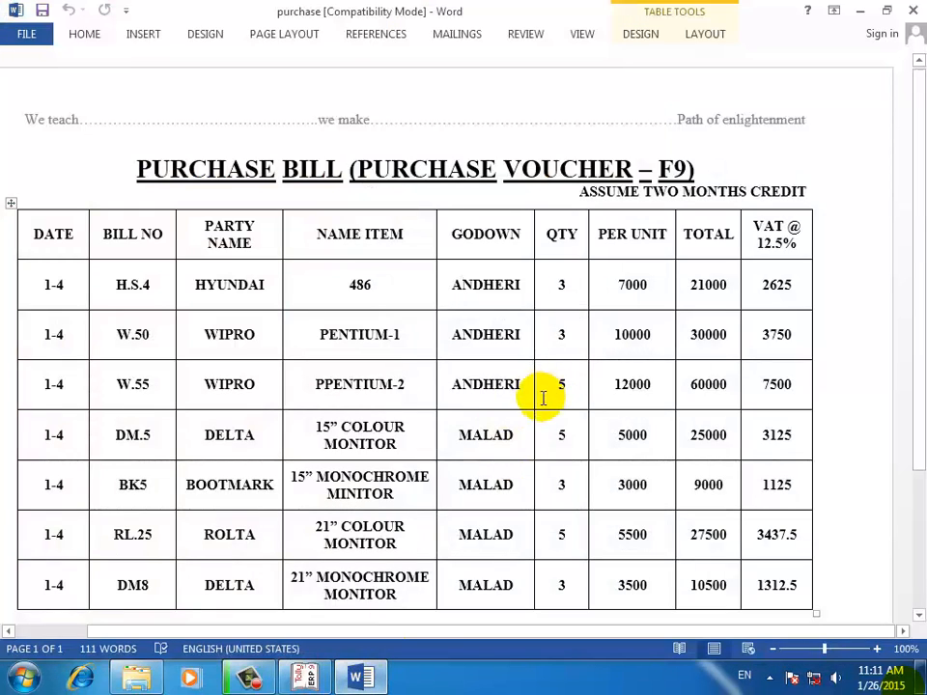
{"action": "left_click", "coordinate": [307, 675]}
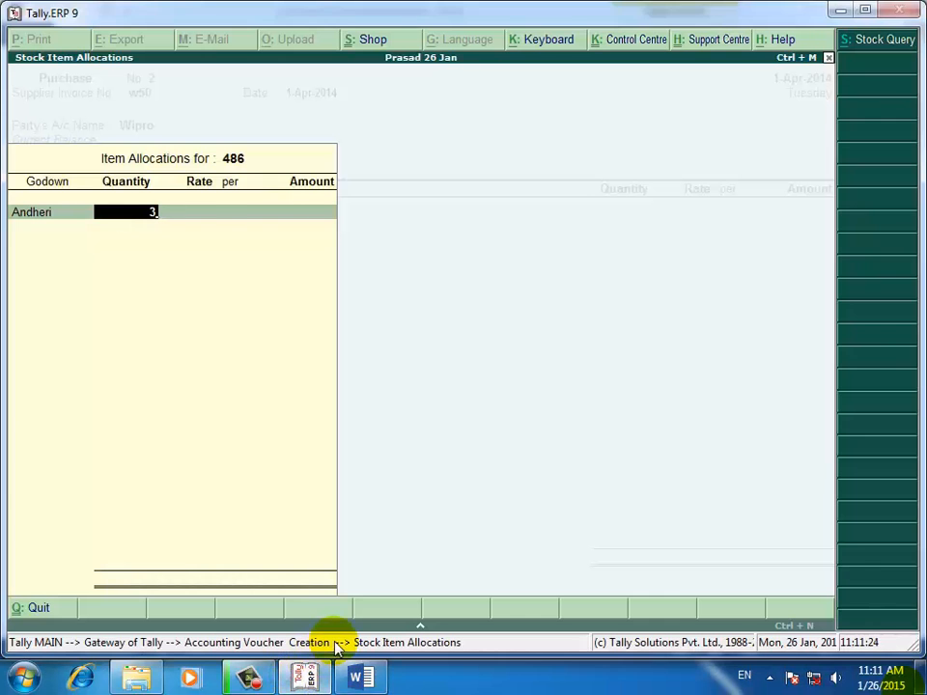
{"action": "key", "text": "Return"}
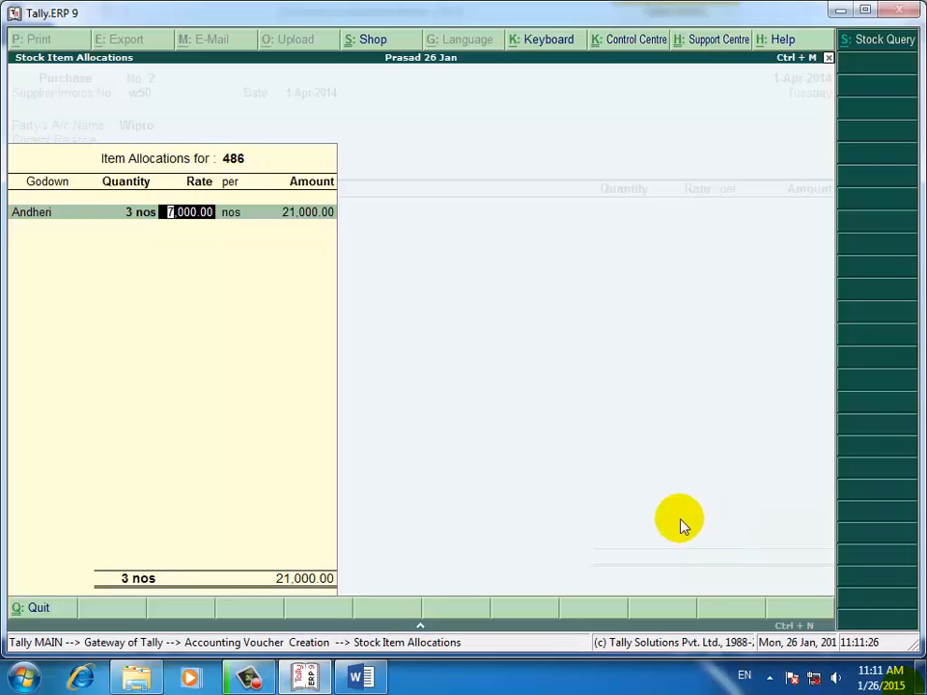
Step: Go back from the item allocation and replace item 486 with Pentium 1
{"action": "key", "text": "BackSpace"}
{"action": "key", "text": "BackSpace"}
{"action": "key", "text": "BackSpace"}
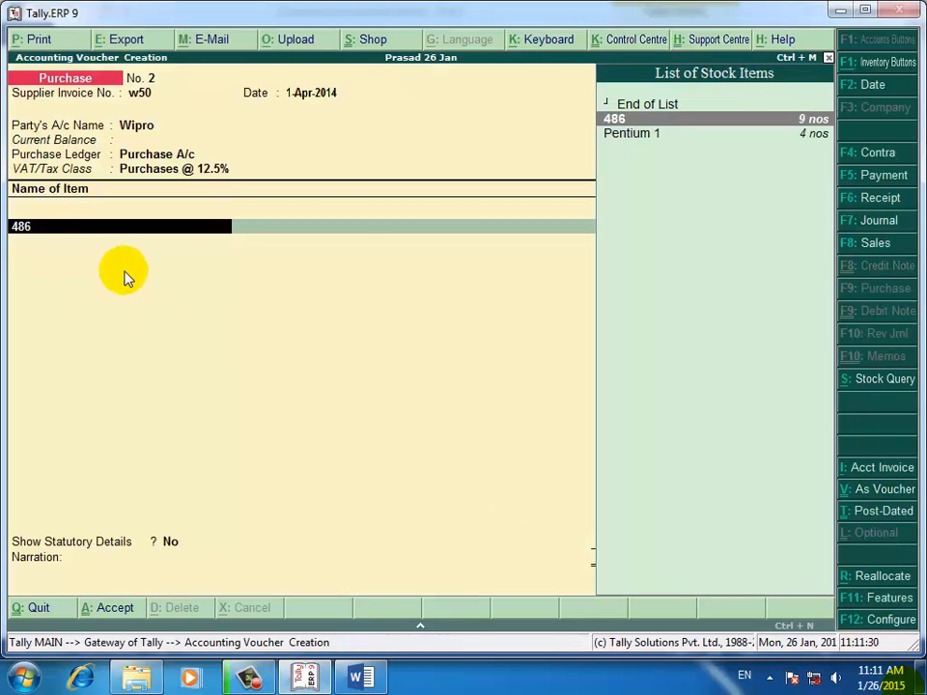
{"action": "left_click", "coordinate": [650, 135]}
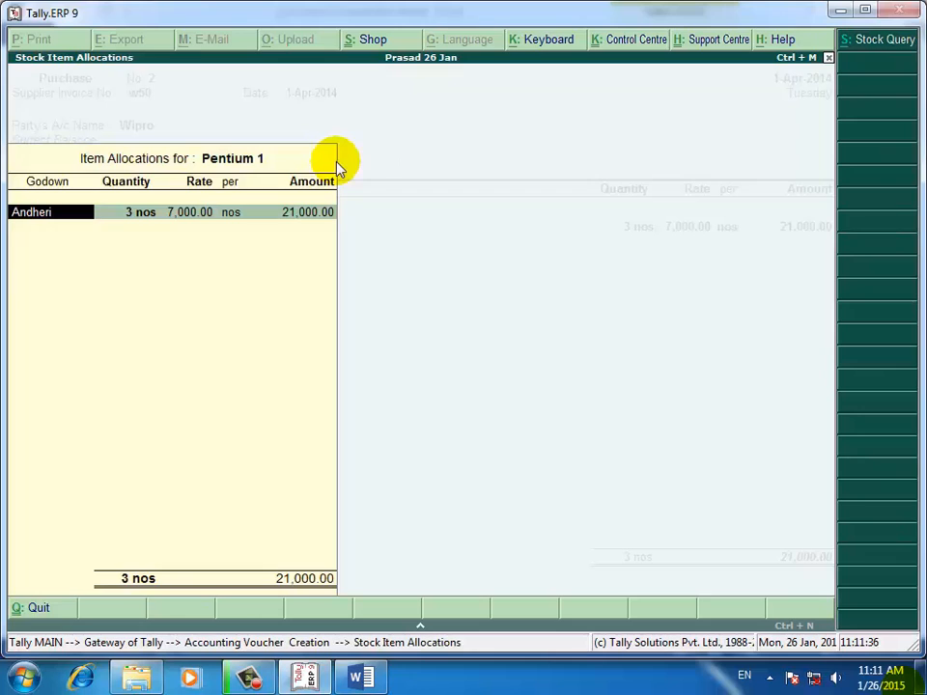
Step: Keep 3 nos of Pentium 1 in the Andheri godown, set the rate to 10000 per nos and accept the allocation, checking against the Word bill table
{"action": "key", "text": "Return"}
{"action": "left_click", "coordinate": [356, 677]}
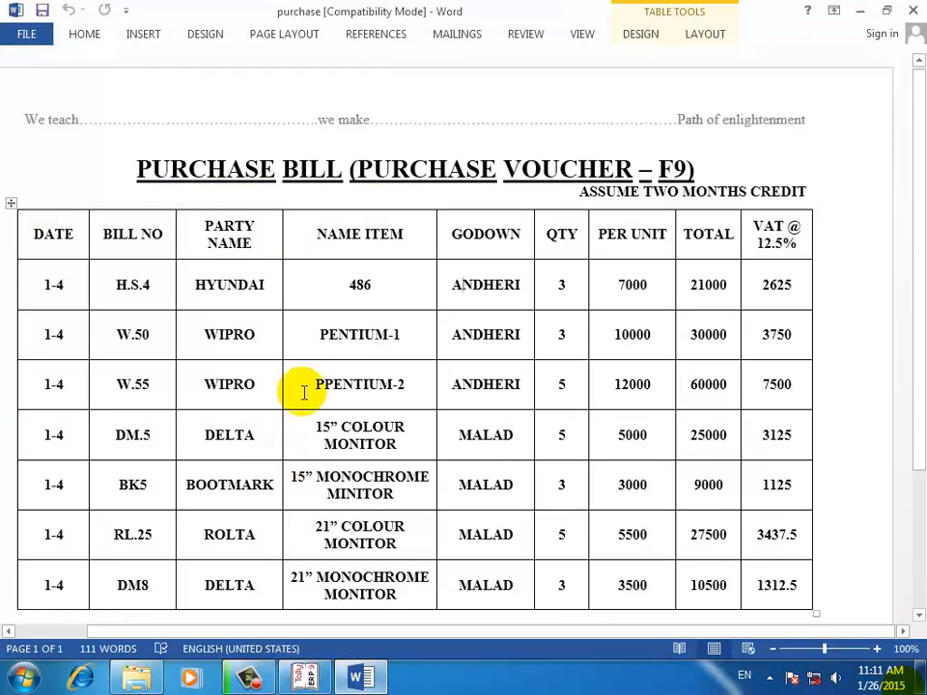
{"action": "left_click", "coordinate": [304, 677]}
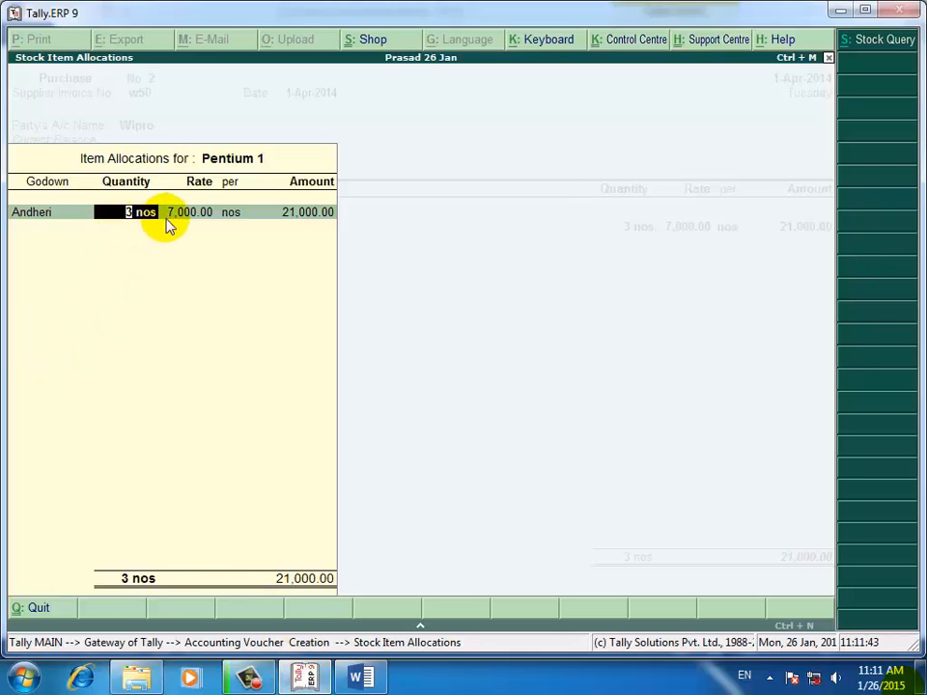
{"action": "key", "text": "Return"}
{"action": "type", "text": "10"}
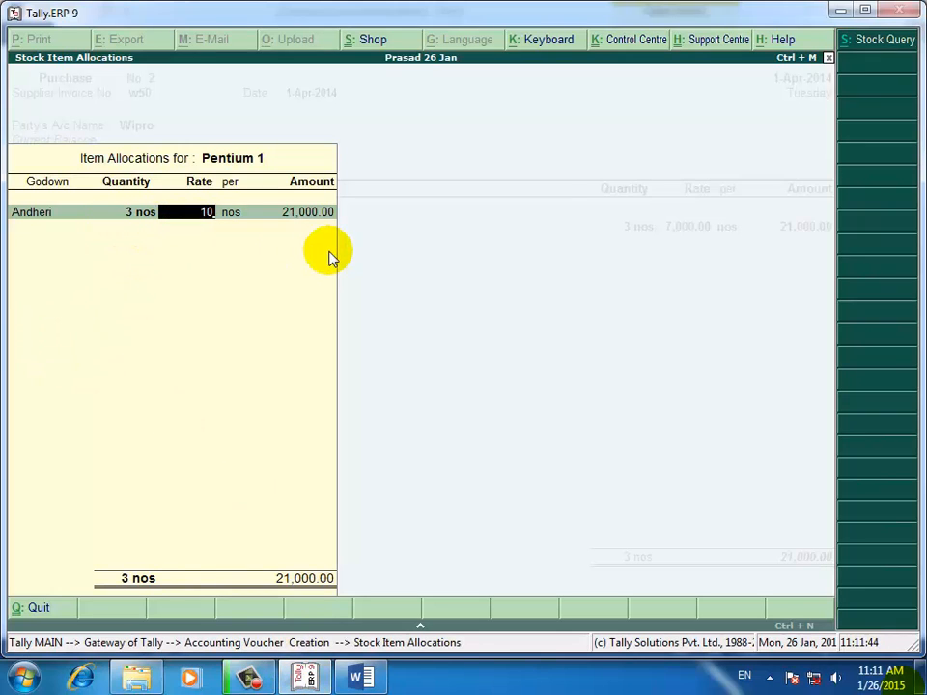
{"action": "type", "text": "000"}
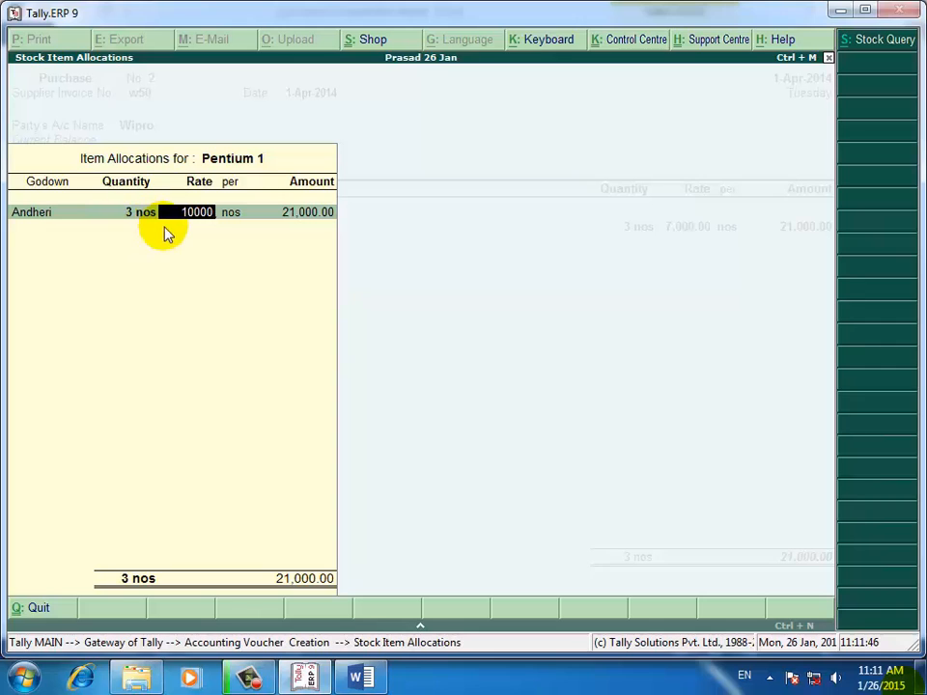
{"action": "key", "text": "Return"}
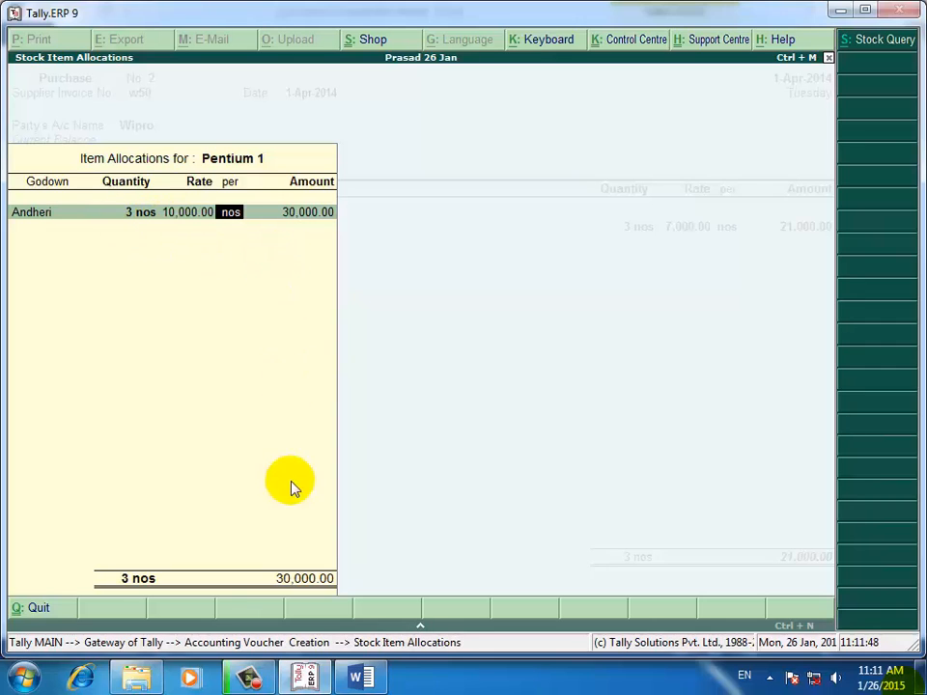
{"action": "left_click", "coordinate": [343, 684]}
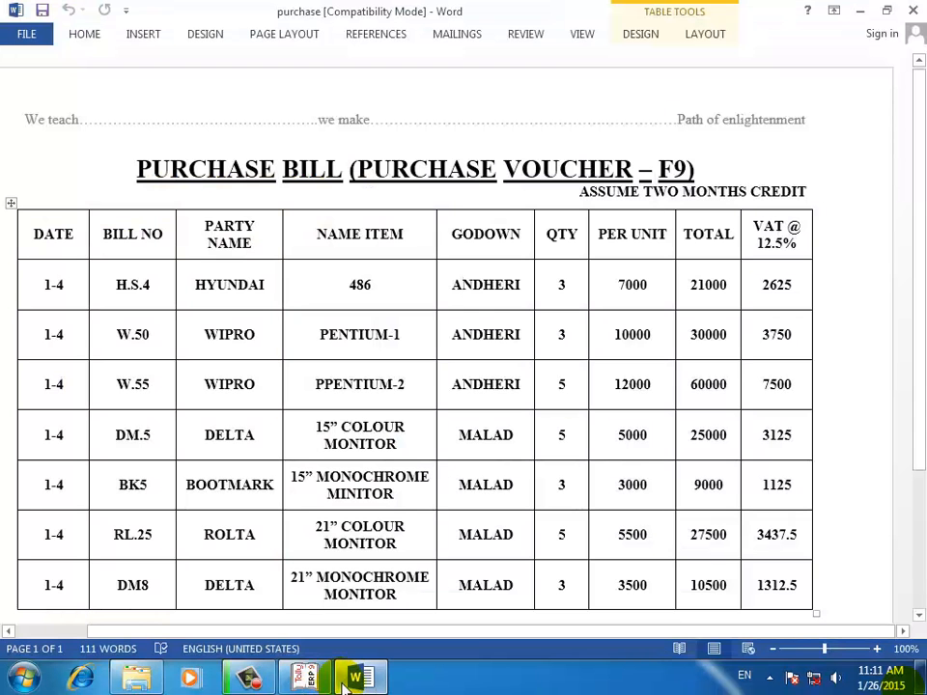
{"action": "left_click", "coordinate": [354, 678]}
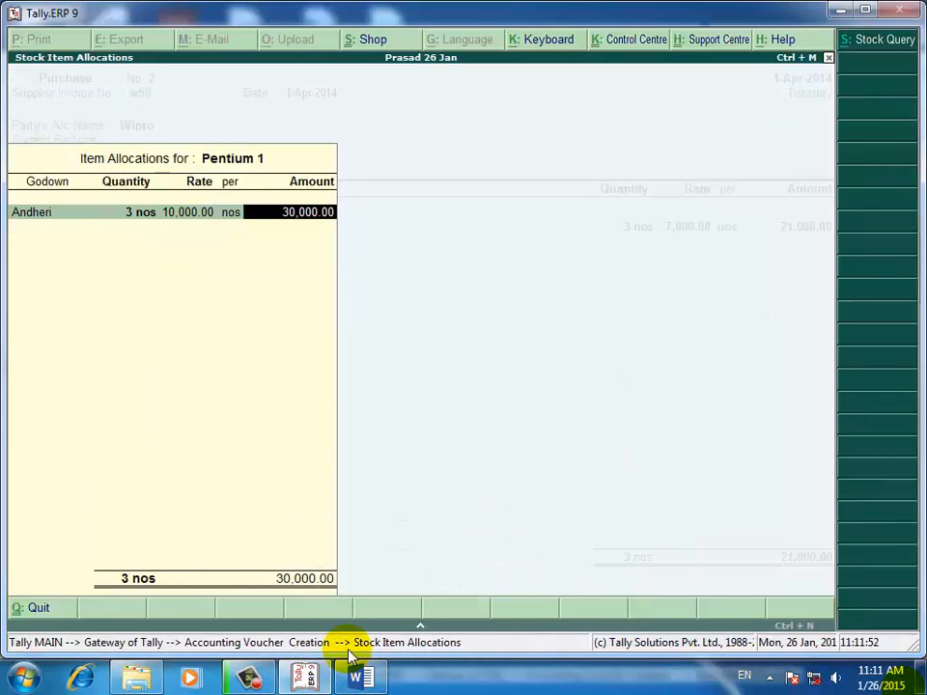
{"action": "key", "text": "Return"}
{"action": "key", "text": "Return"}
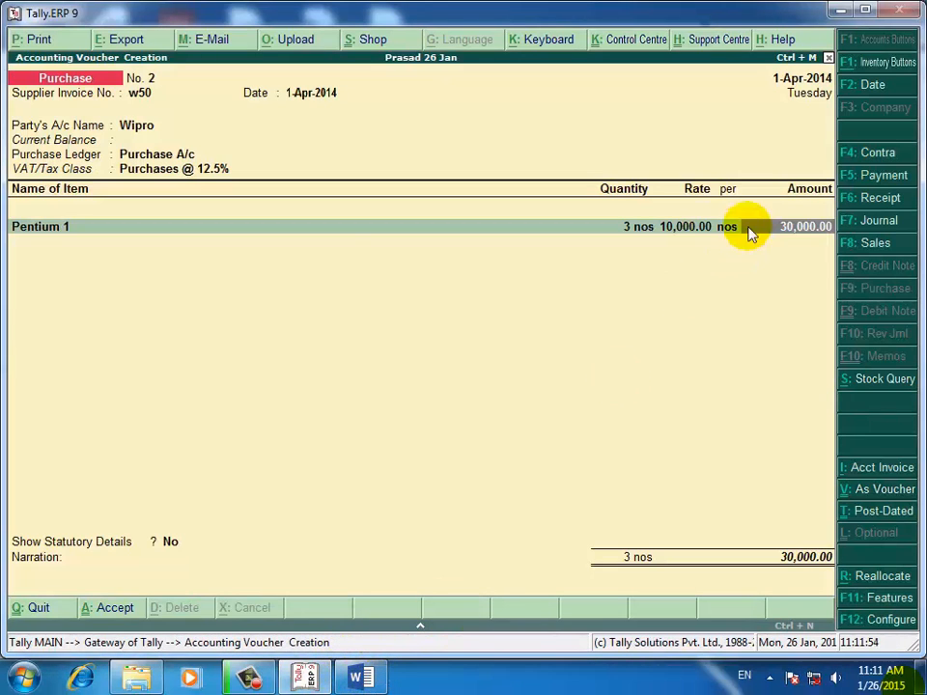
Step: Close the item list, add Input Vat at 12.5% to the Wipro purchase voucher and leave statutory details set to No
{"action": "key", "text": "Return"}
{"action": "key", "text": "Return"}
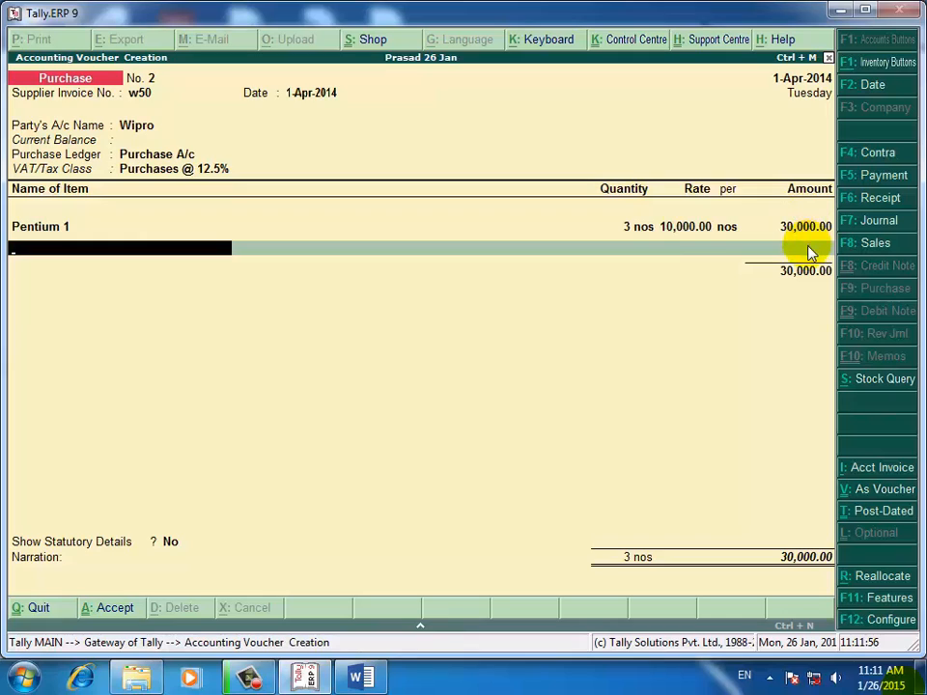
{"action": "key", "text": "Return"}
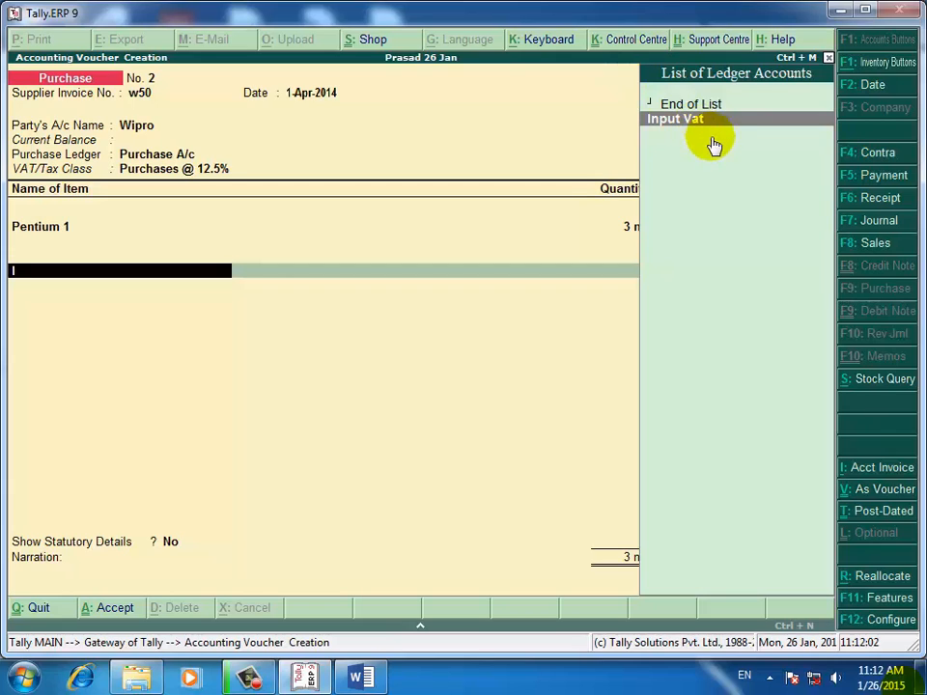
{"action": "key", "text": "Return"}
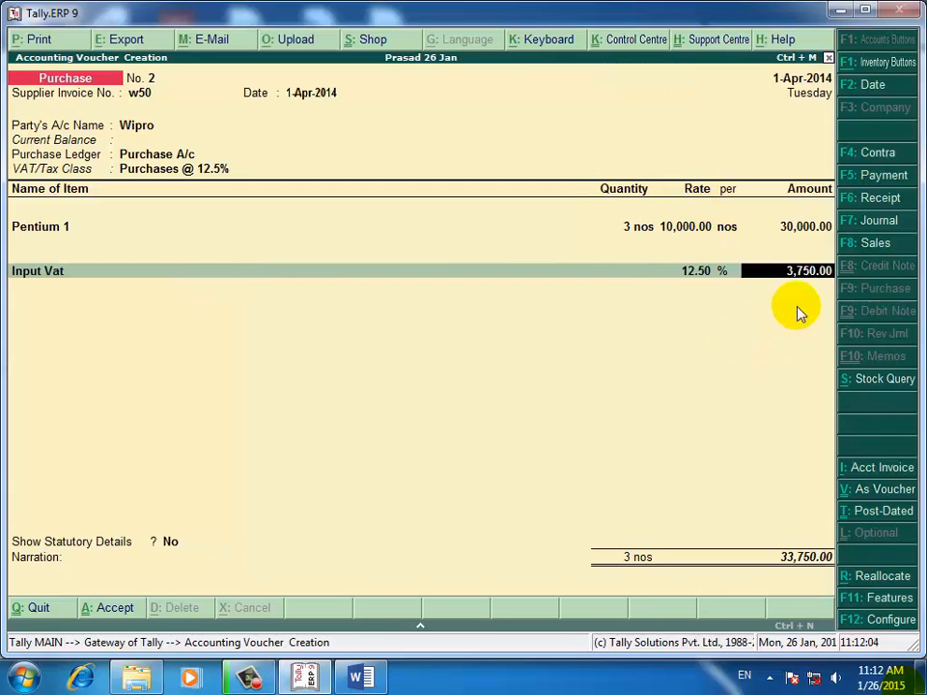
{"action": "key", "text": "Return"}
{"action": "key", "text": "Return"}
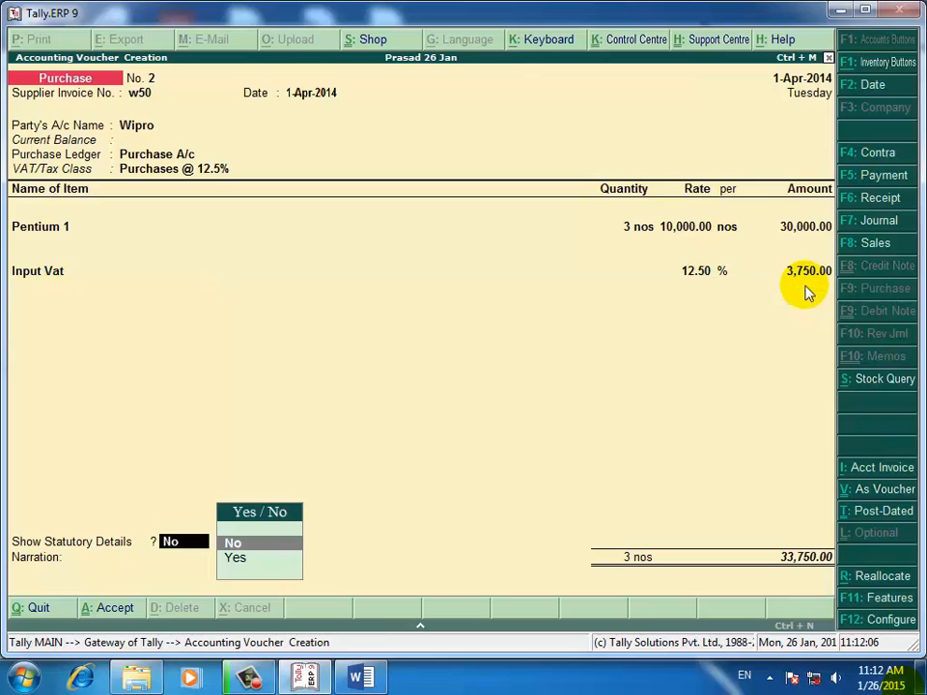
{"action": "key", "text": "Return"}
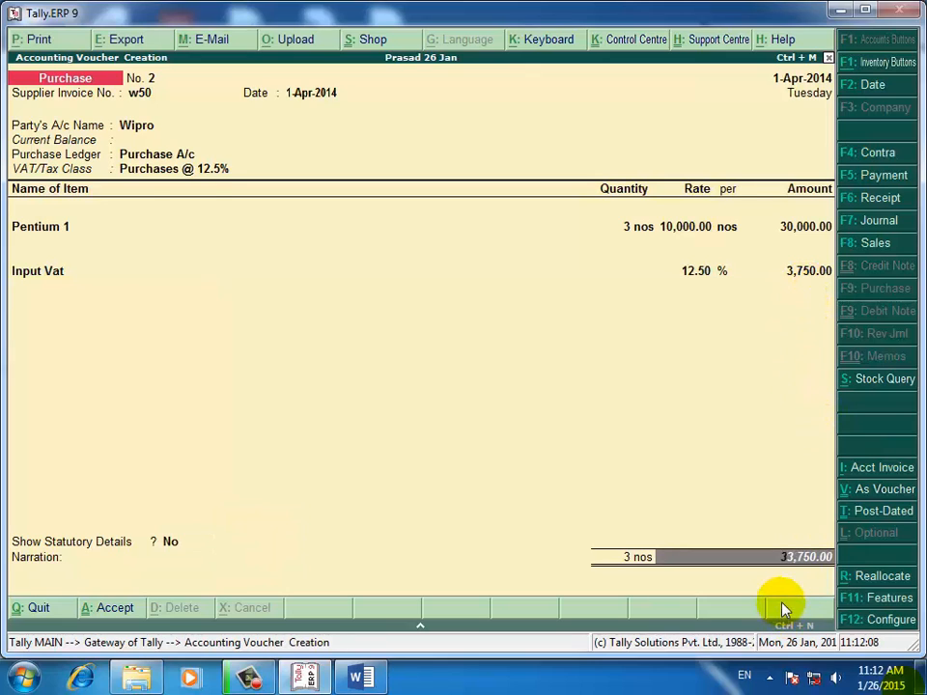
Step: Record the Wipro bill as new reference W50 with 60 credit days, then save the purchase voucher without a narration
{"action": "key", "text": "Return"}
{"action": "key", "text": "Return"}
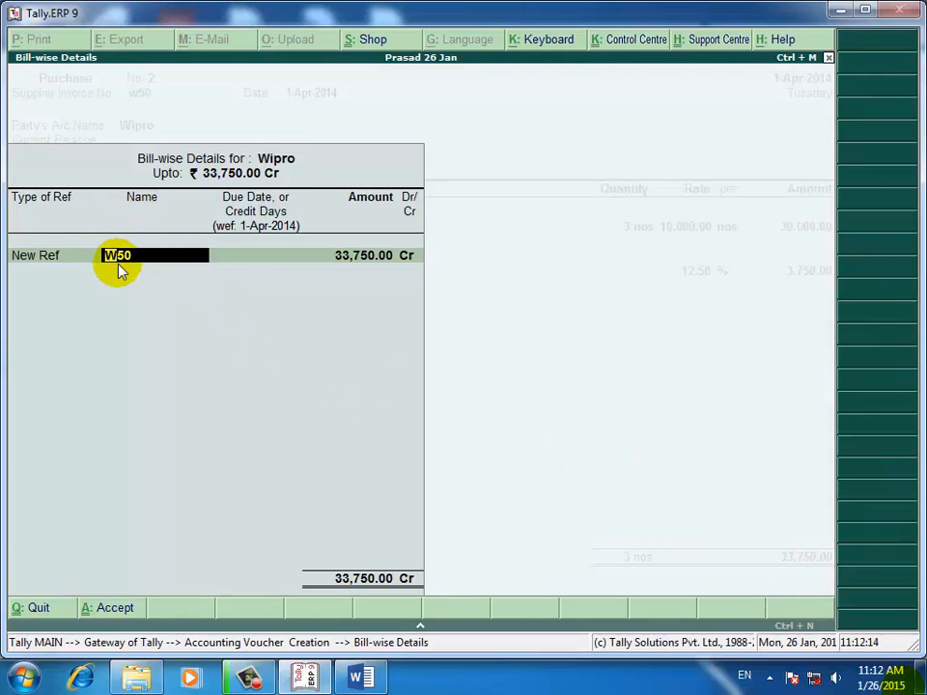
{"action": "key", "text": "Return"}
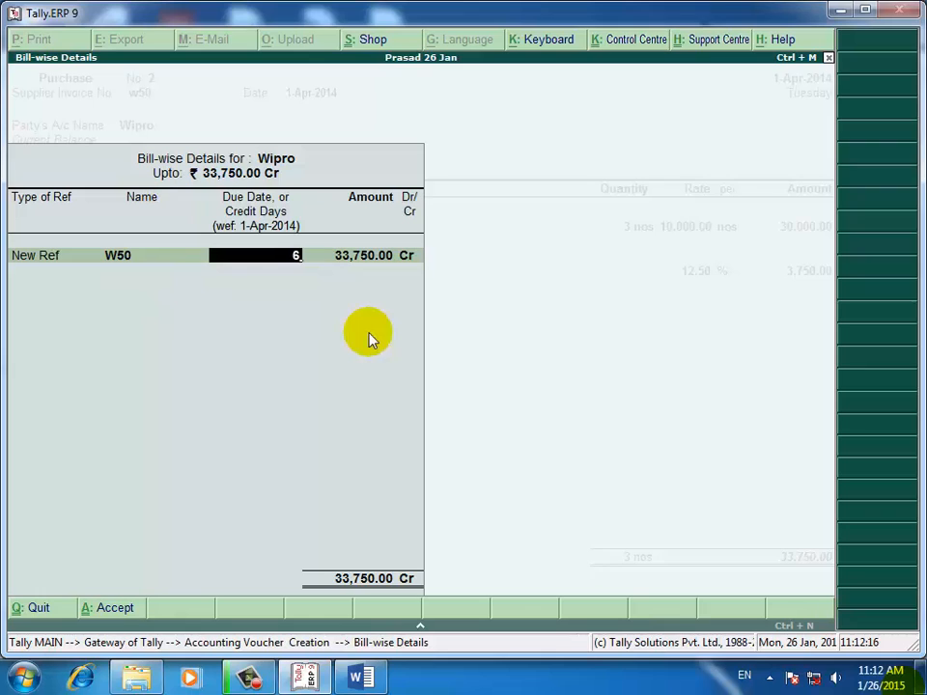
{"action": "key", "text": "Return"}
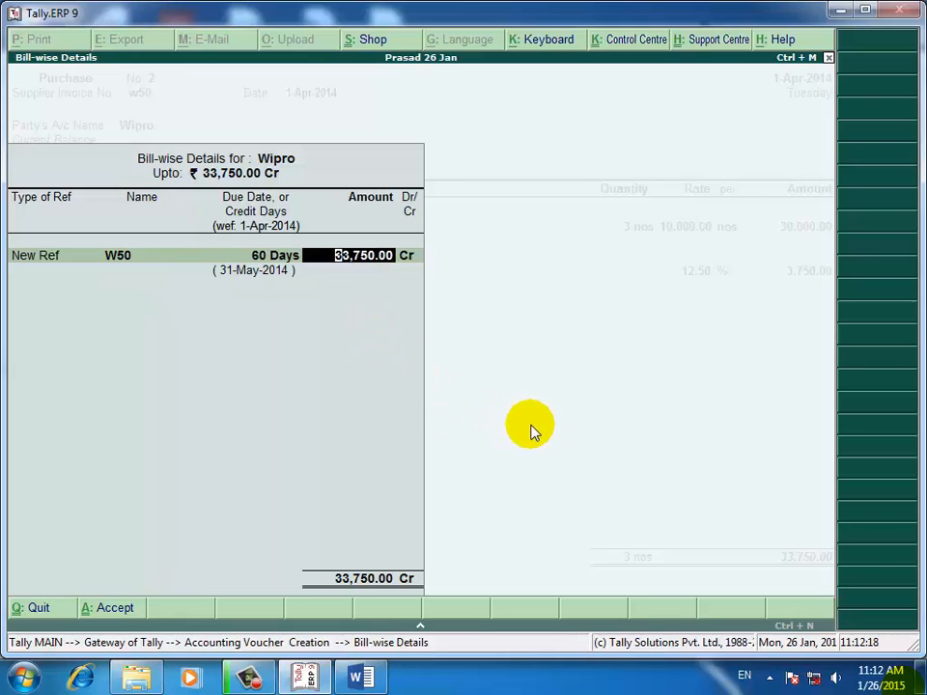
{"action": "key", "text": "Return"}
{"action": "key", "text": "Return"}
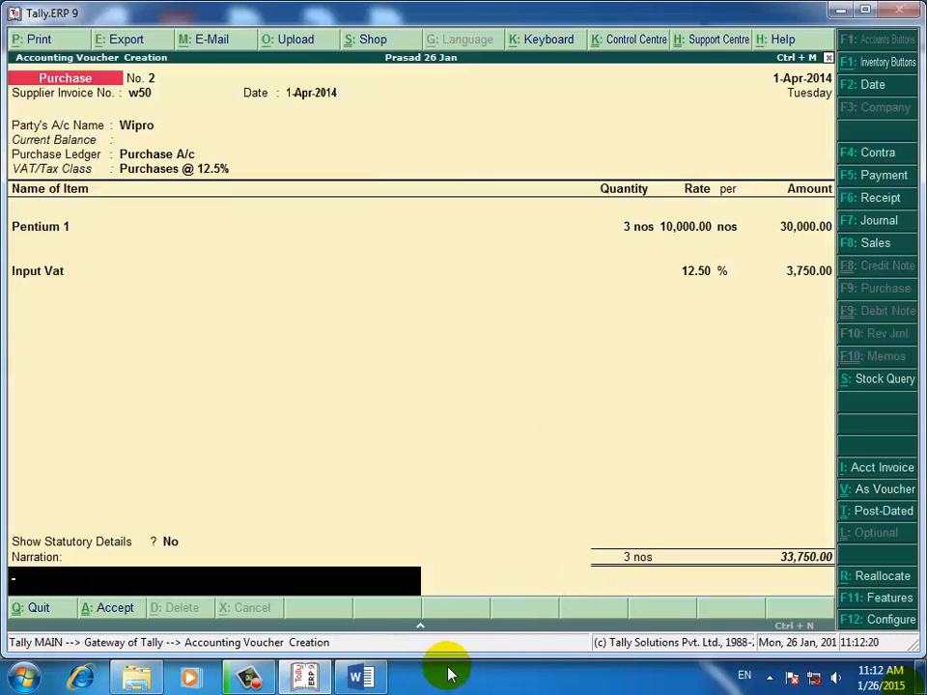
{"action": "key", "text": "Return"}
{"action": "key", "text": "Return"}
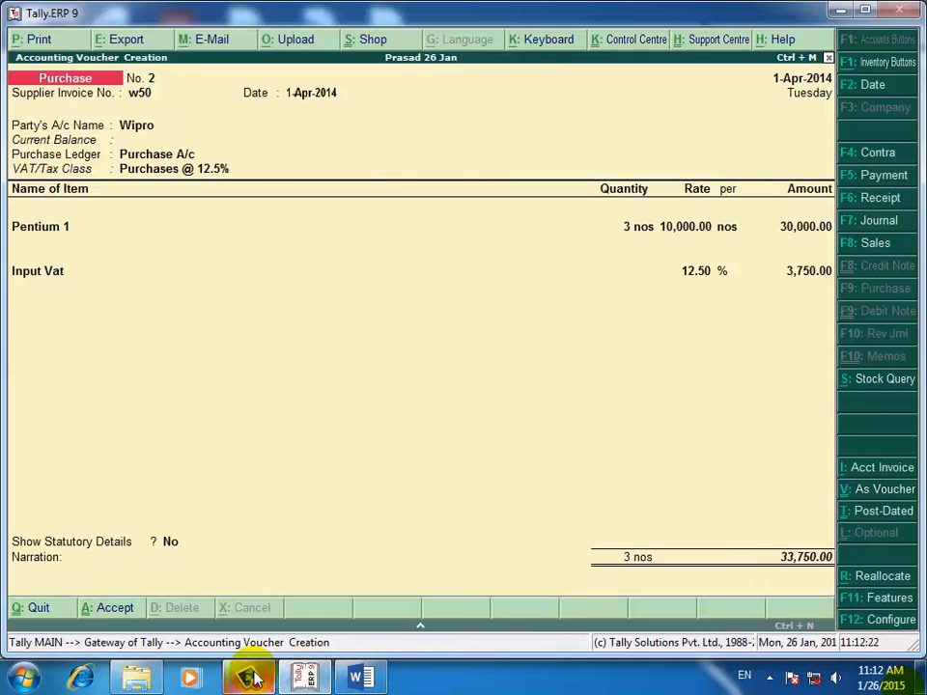
{"action": "left_click", "coordinate": [253, 679]}
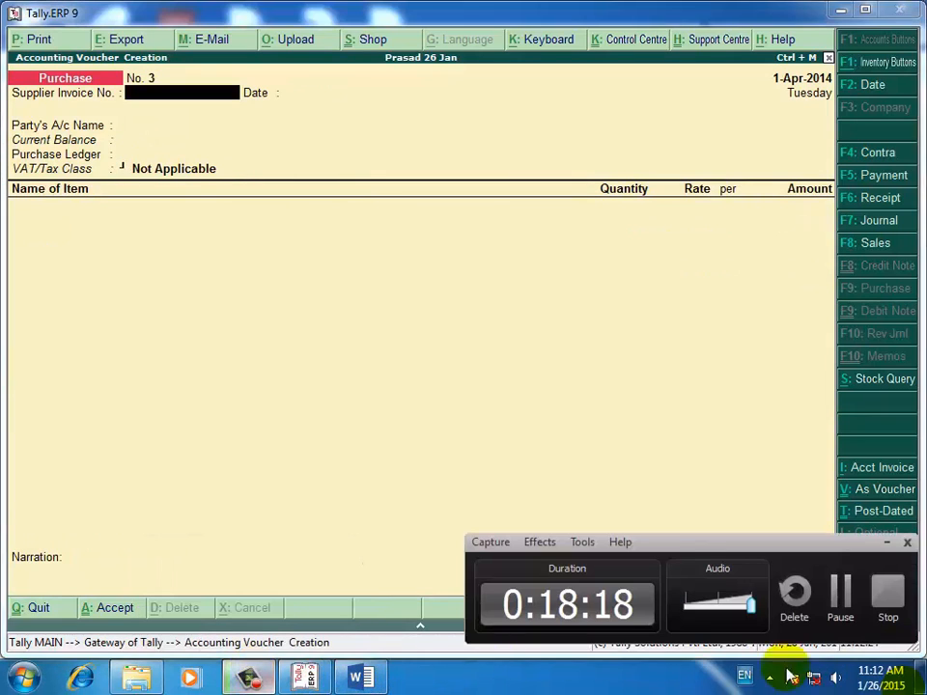
{"action": "left_click", "coordinate": [890, 546]}
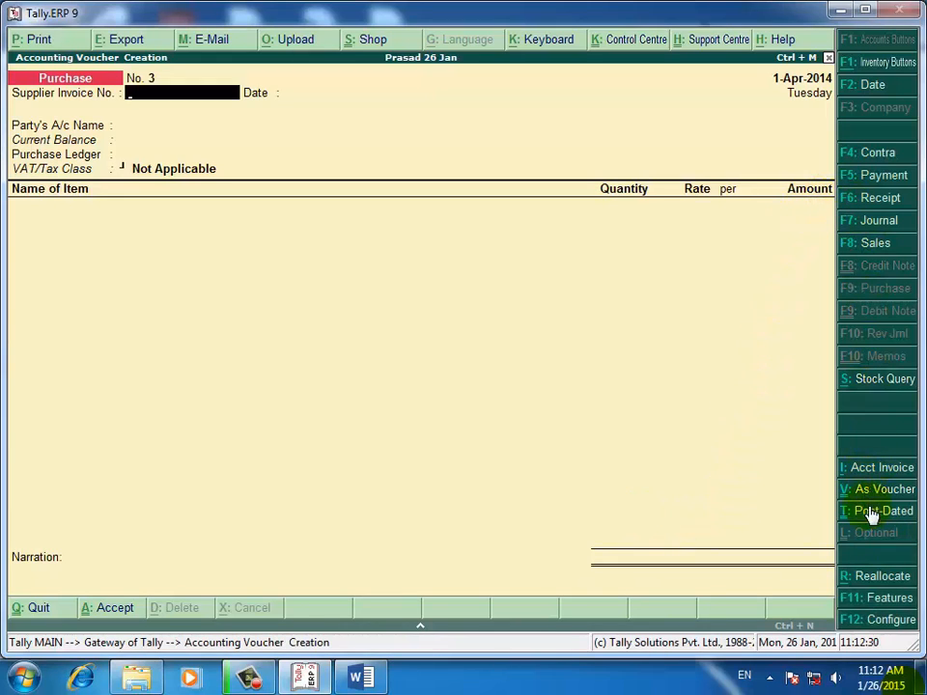
Step: Start a sales voucher and open the SALES BILL document from the TALLY ERP 9 folder
{"action": "left_click", "coordinate": [872, 244]}
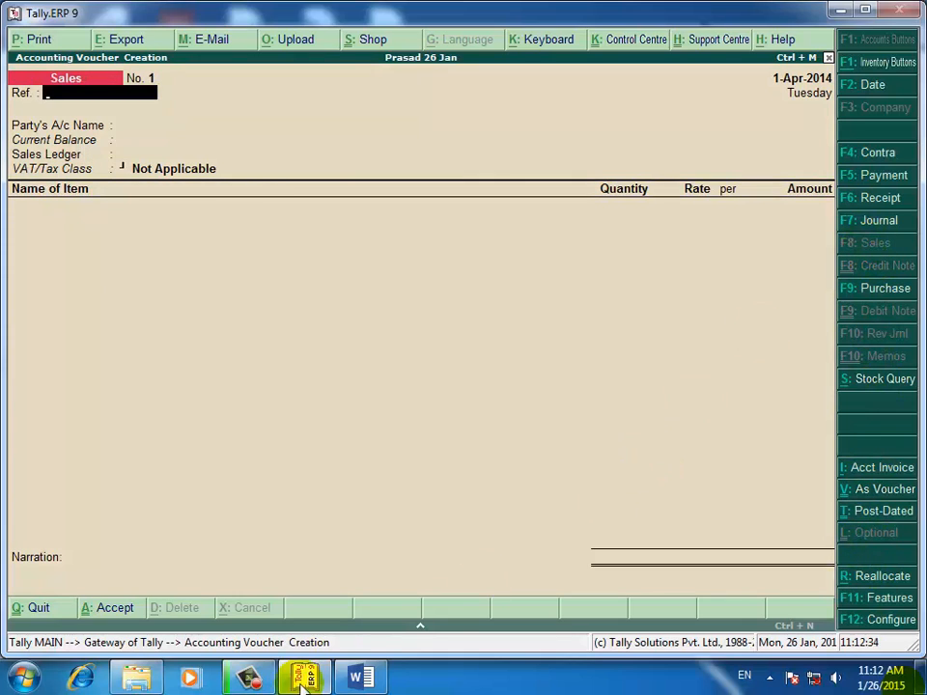
{"action": "left_click", "coordinate": [134, 675]}
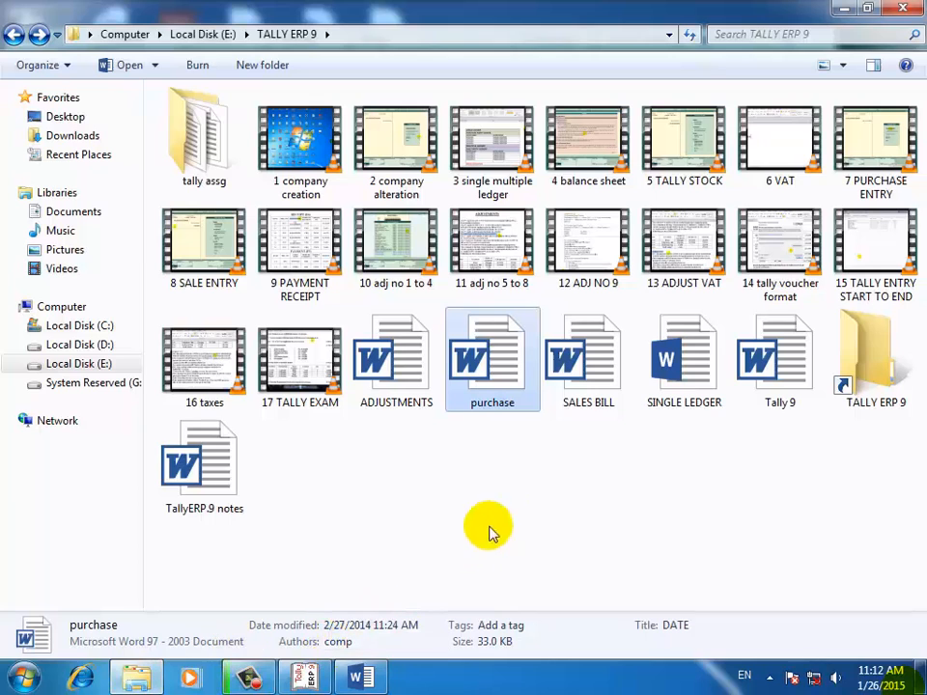
{"action": "left_click", "coordinate": [571, 365]}
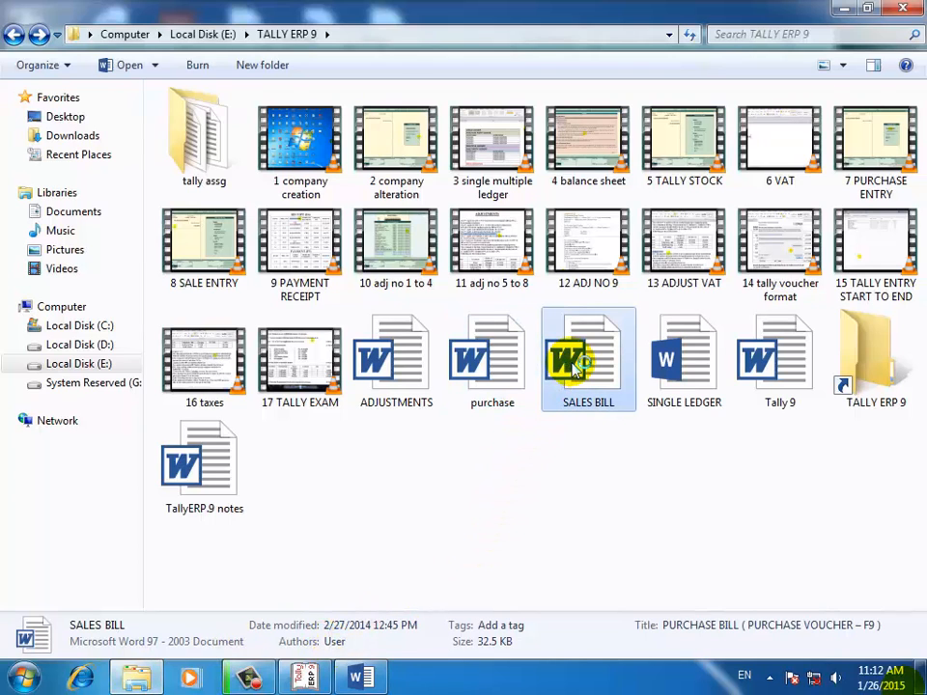
{"action": "double_click", "coordinate": [572, 365]}
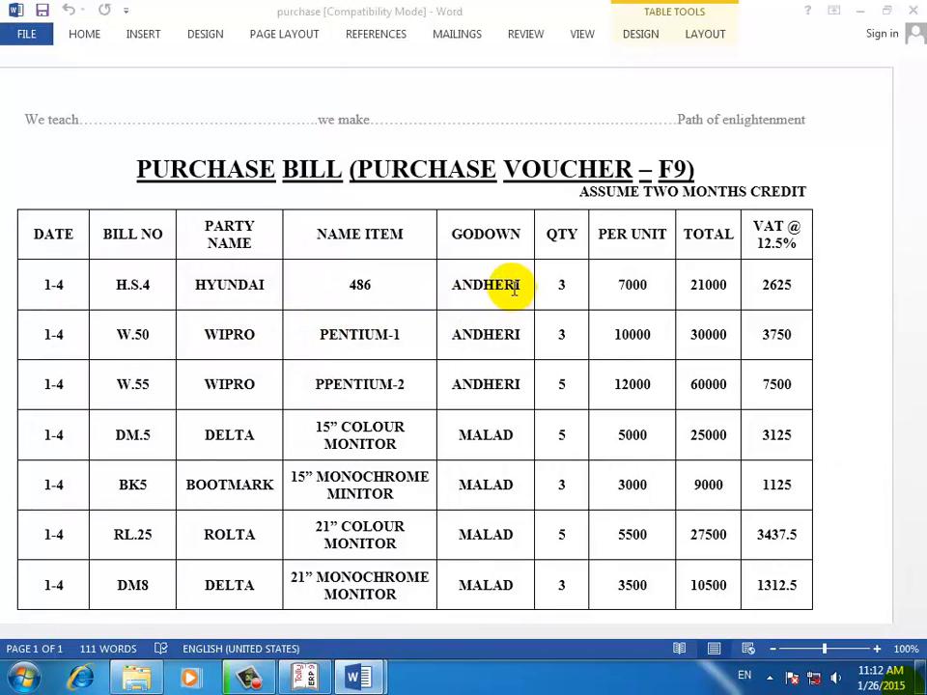
Step: Return to Tally.ERP 9 and enter ps1 as the reference of the sales voucher
{"action": "left_click", "coordinate": [306, 679]}
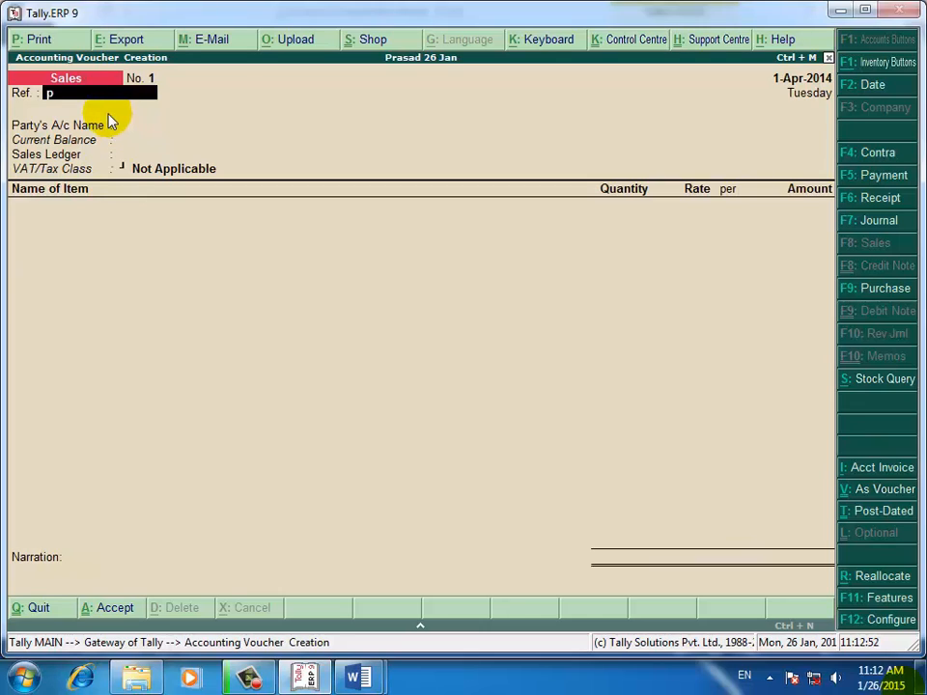
{"action": "type", "text": "1"}
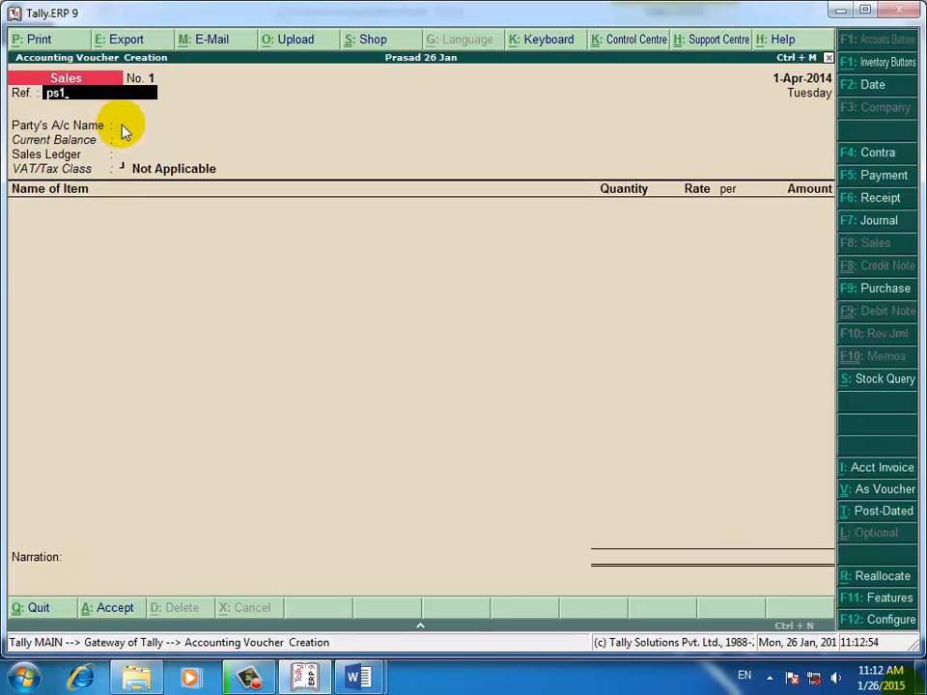
{"action": "key", "text": "Return"}
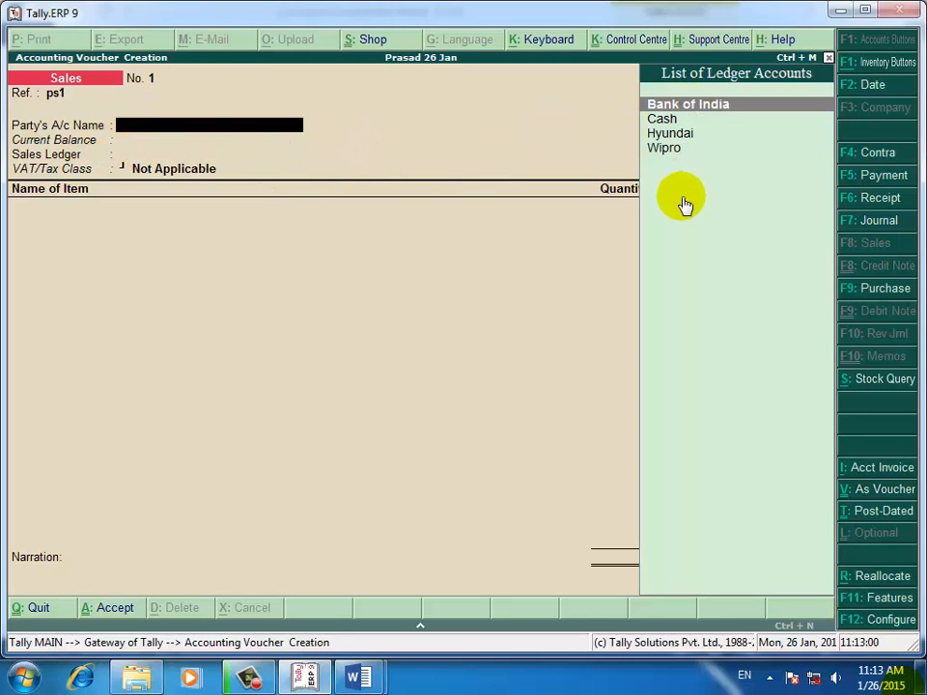
Step: Create the party ledger Baron Infotech from the sales voucher under Sundry Debtors, maintaining balances bill-by-bill, and save it
{"action": "key", "text": "alt+c"}
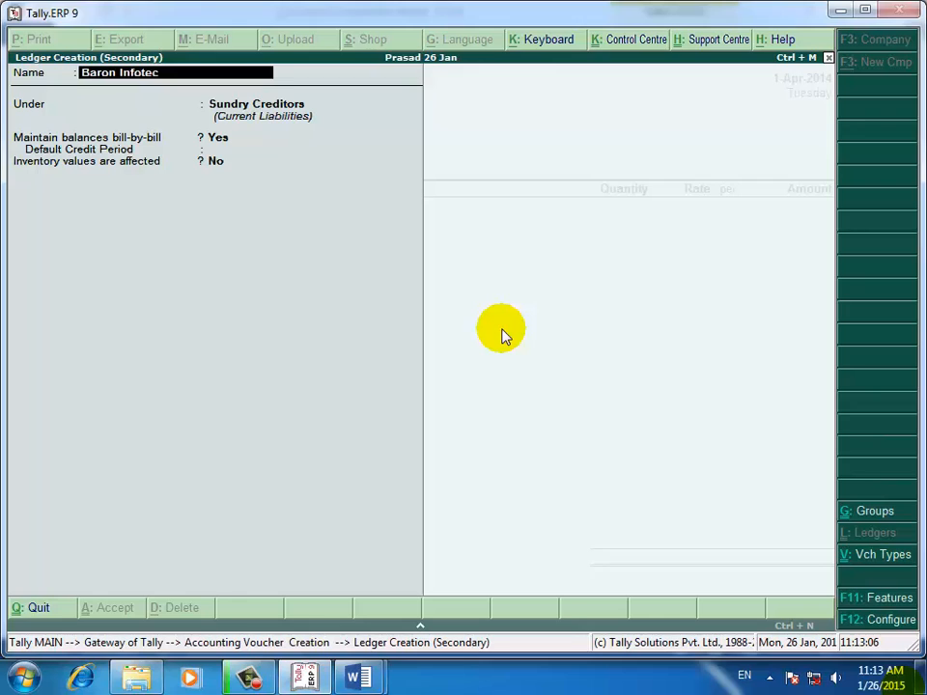
{"action": "key", "text": "Return"}
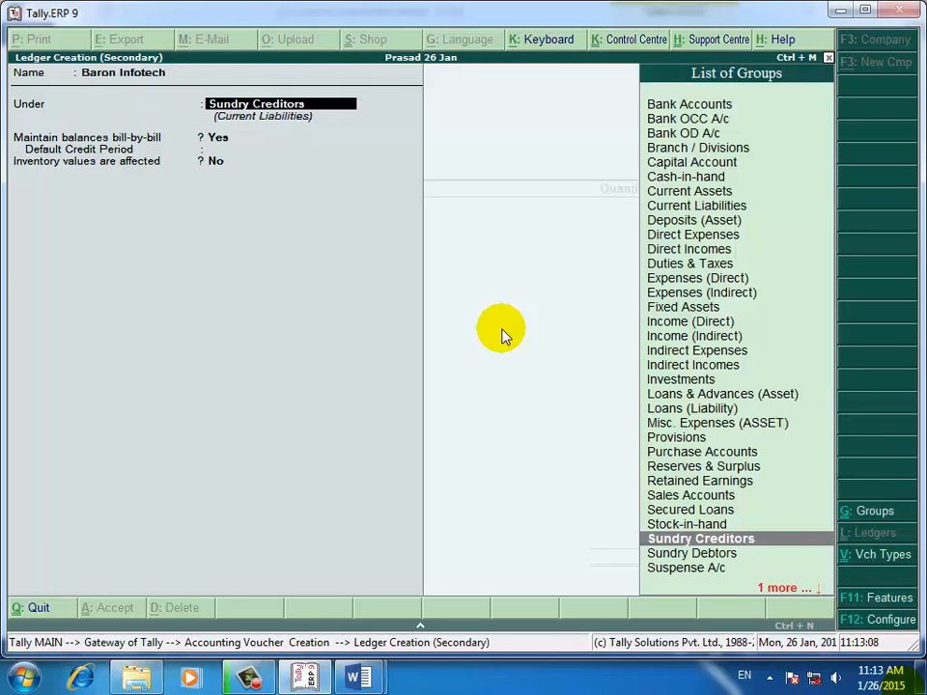
{"action": "key", "text": "Down"}
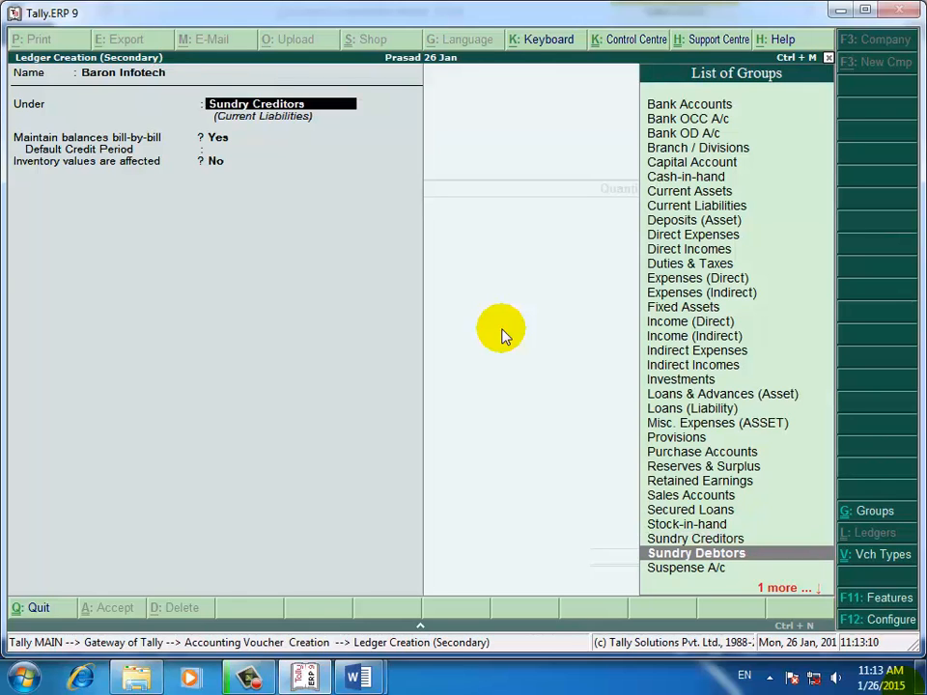
{"action": "key", "text": "Return"}
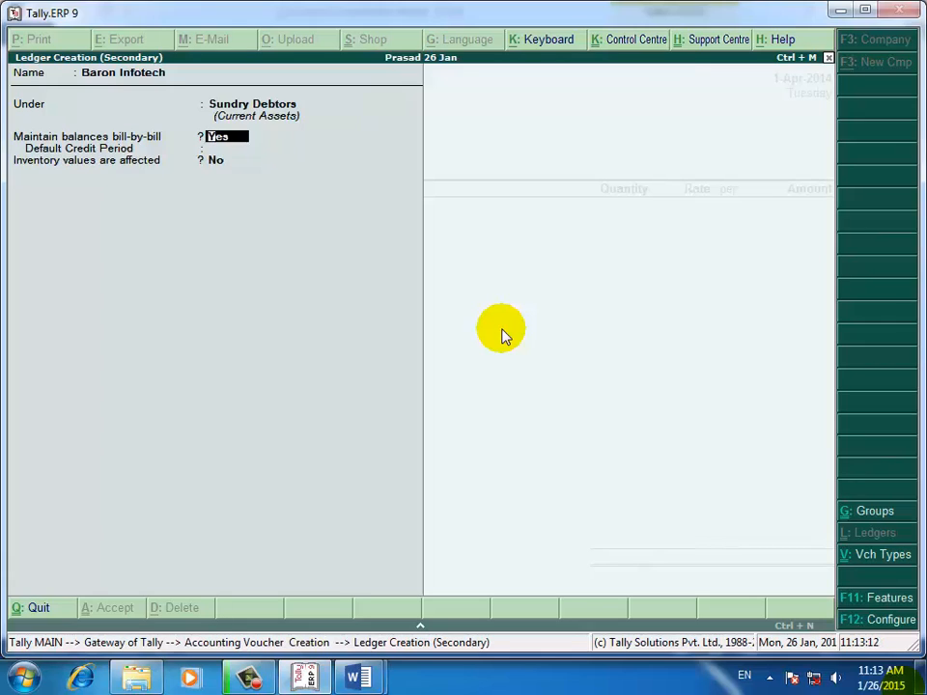
{"action": "key", "text": "Return"}
{"action": "key", "text": "Return"}
{"action": "key", "text": "Return"}
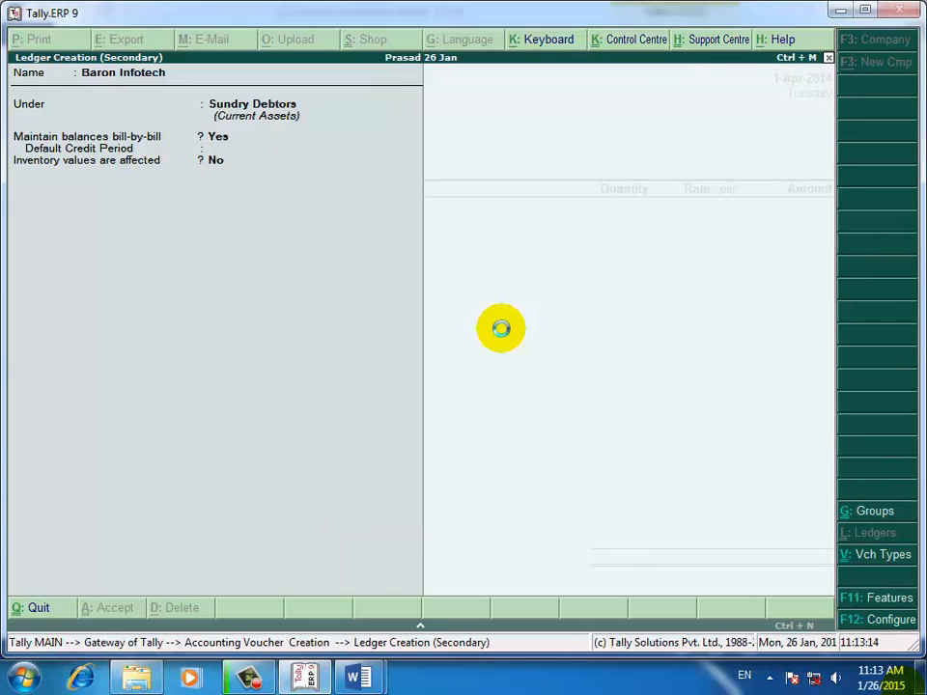
{"action": "key", "text": "Return"}
Step: Choose Baron Infotech as the party and accept its despatch, order and buyer details without additions
{"action": "key", "text": "Return"}
{"action": "key", "text": "Return"}
{"action": "key", "text": "Return"}
{"action": "key", "text": "Return"}
{"action": "key", "text": "Return"}
{"action": "key", "text": "Return"}
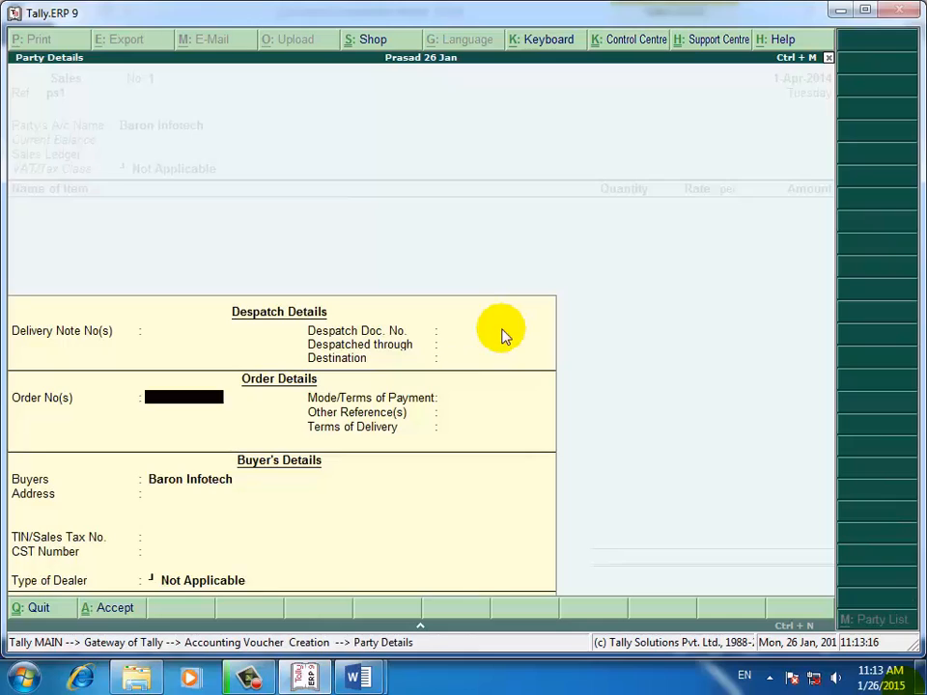
{"action": "key", "text": "Return"}
{"action": "key", "text": "Return"}
{"action": "key", "text": "Return"}
{"action": "key", "text": "Return"}
{"action": "key", "text": "Return"}
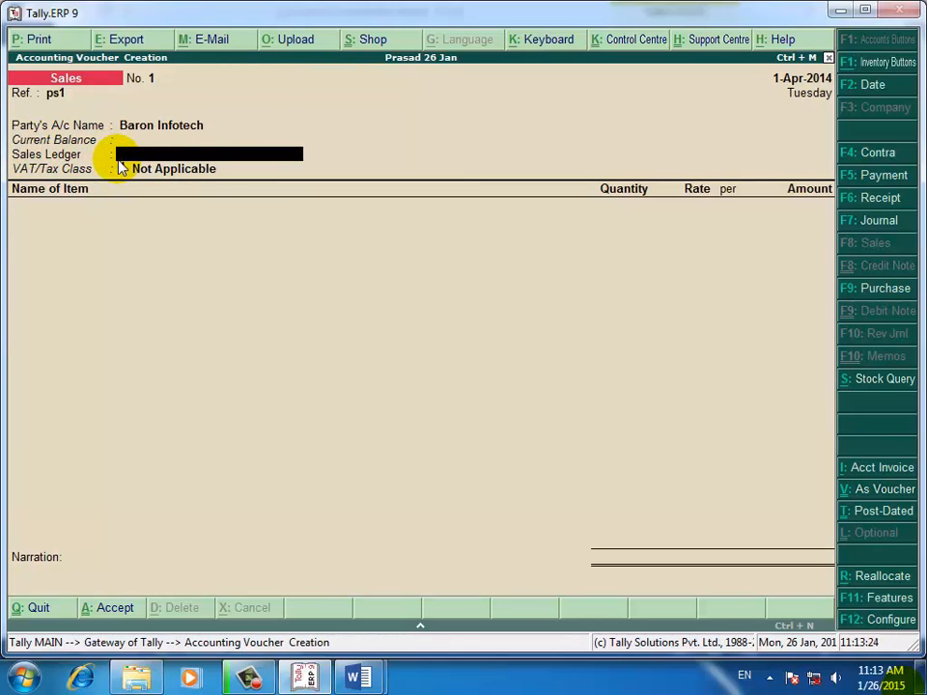
Step: Start a ledger named Sales A/c from the sales voucher under Sales Accounts, with inventory values affected and ledger type Not Applicable
{"action": "key", "text": "alt+c"}
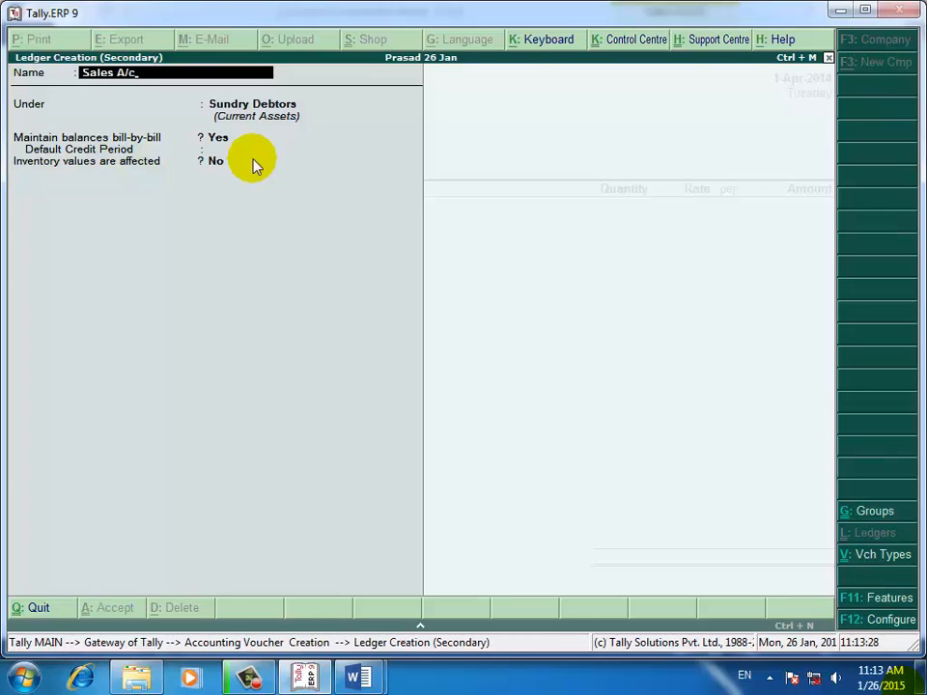
{"action": "key", "text": "Return"}
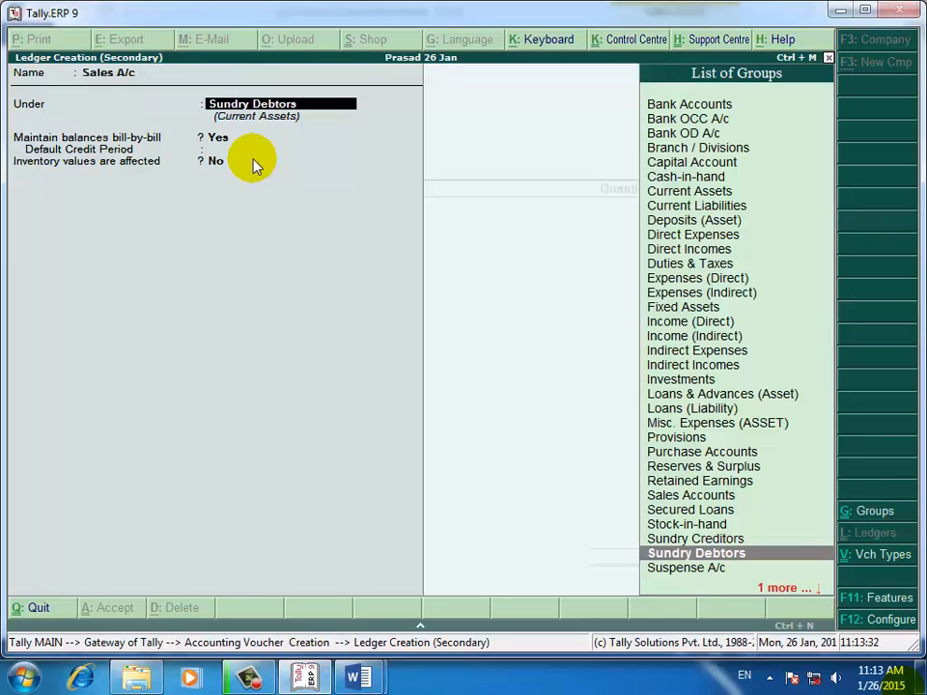
{"action": "type", "text": "Sa"}
{"action": "key", "text": "Return"}
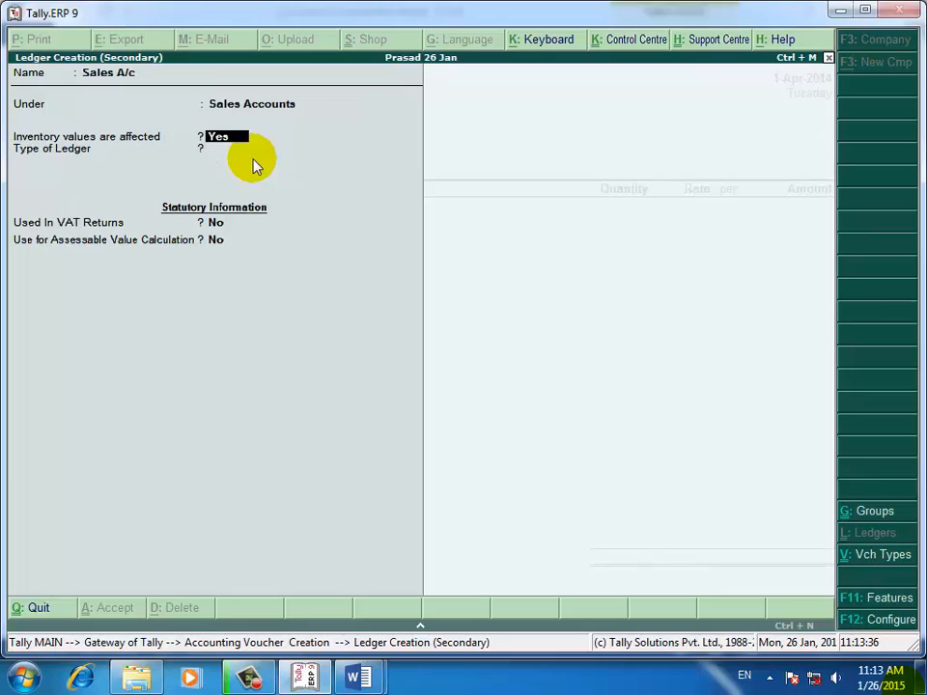
{"action": "key", "text": "Return"}
{"action": "key", "text": "Return"}
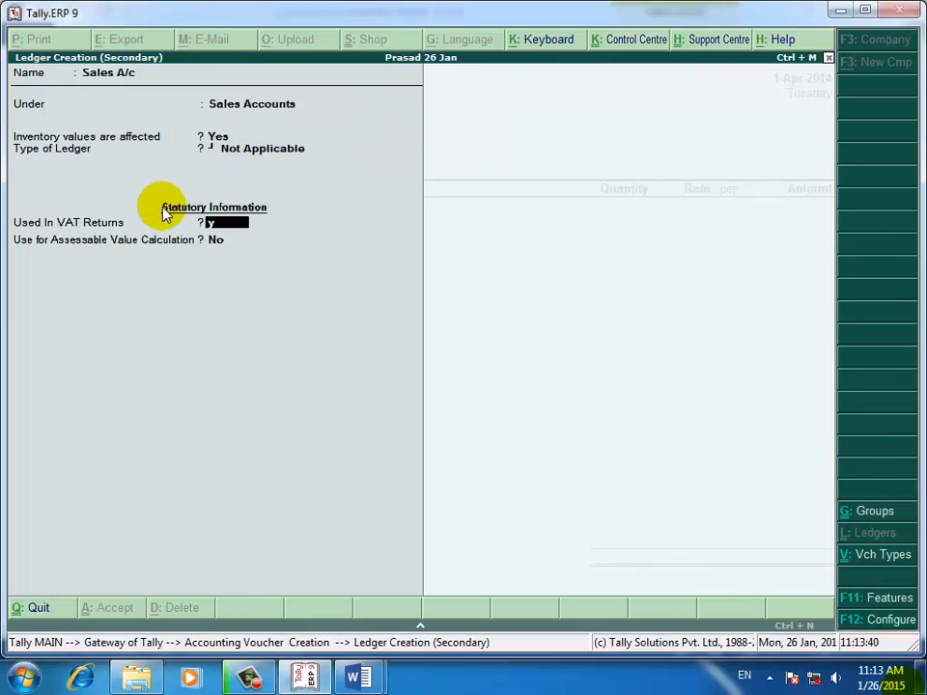
Step: Use the Sales A/c ledger in VAT returns with the class Sales @ 12.5%, and save it into the voucher
{"action": "key", "text": "Return"}
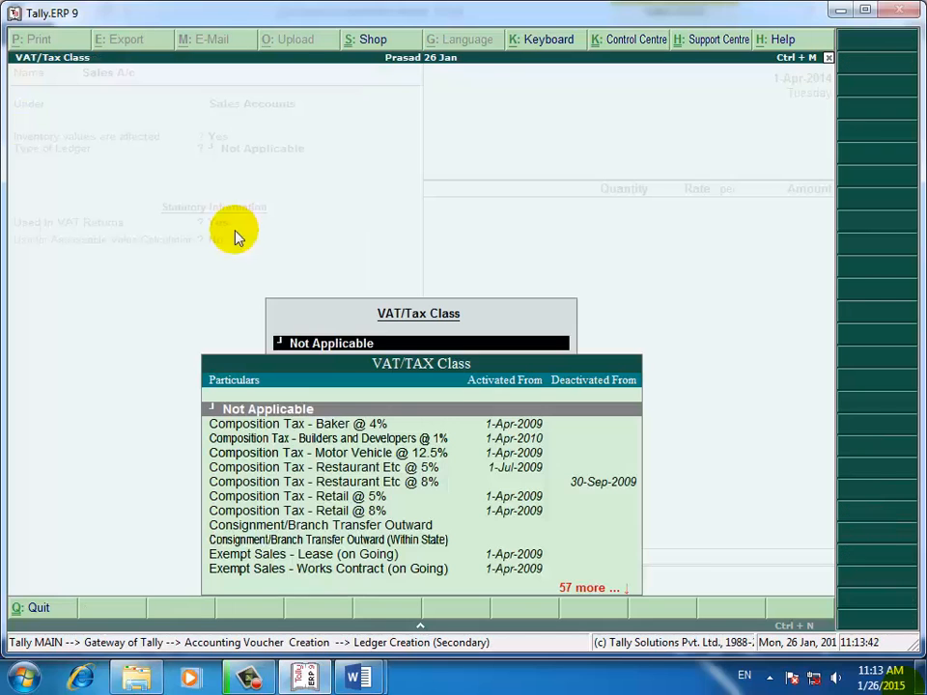
{"action": "type", "text": "12"}
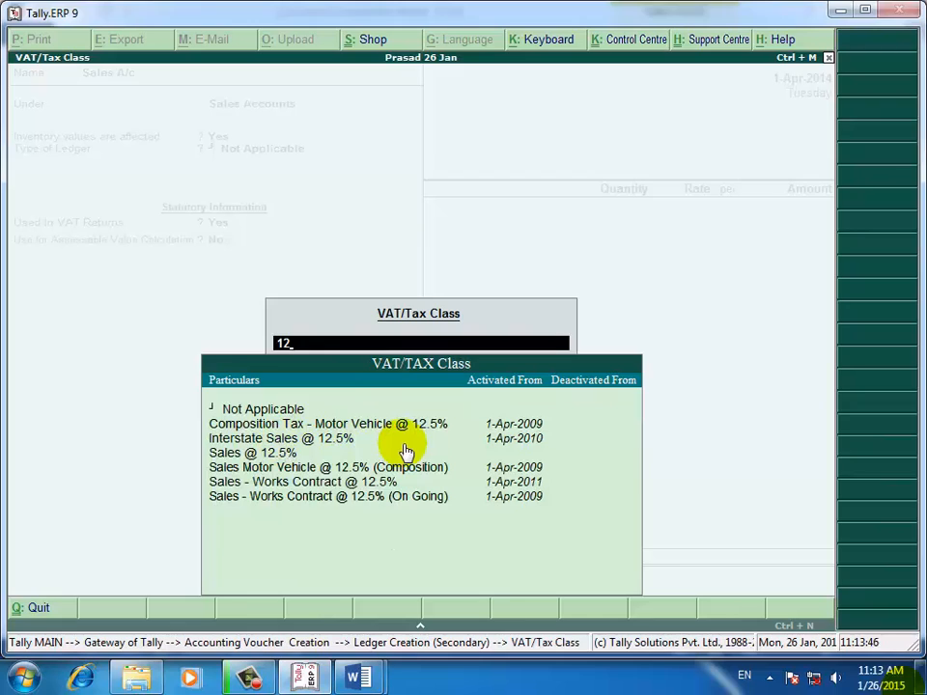
{"action": "key", "text": "Down"}
{"action": "key", "text": "Down"}
{"action": "key", "text": "Down"}
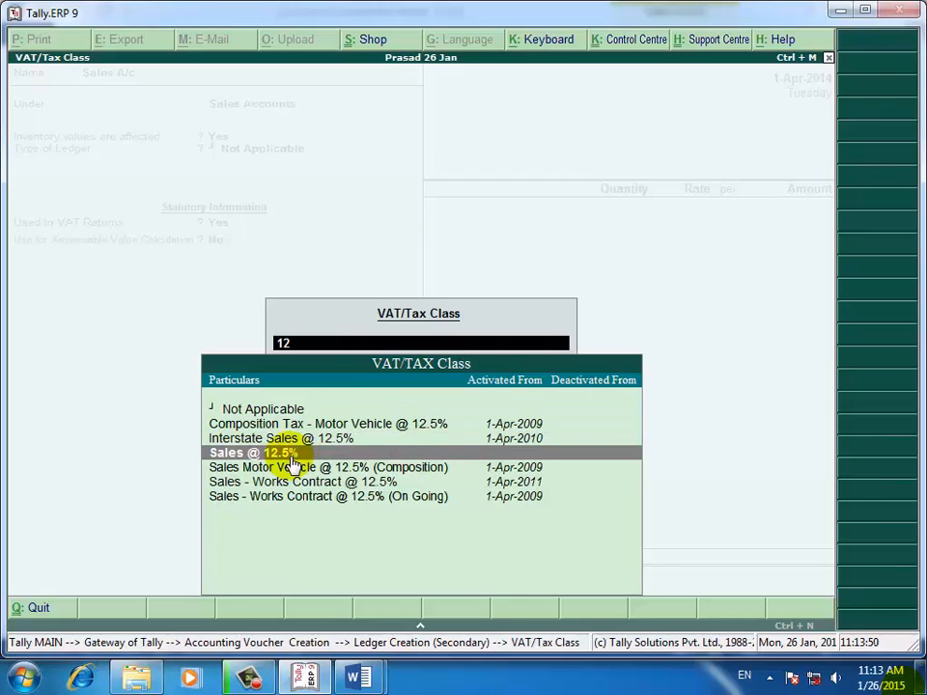
{"action": "key", "text": "Return"}
{"action": "key", "text": "Return"}
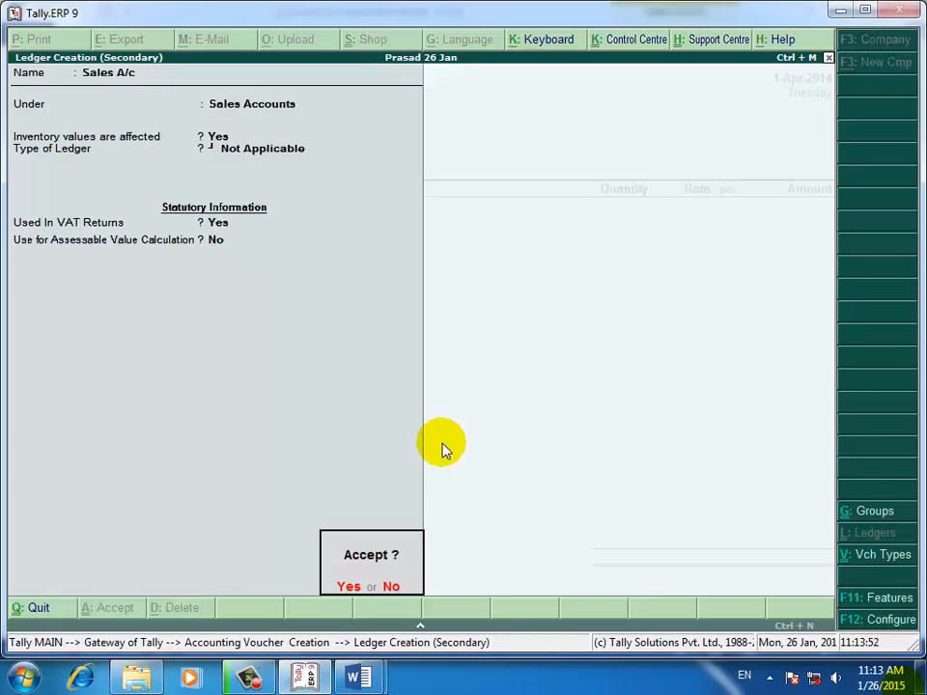
{"action": "key", "text": "Return"}
{"action": "key", "text": "Return"}
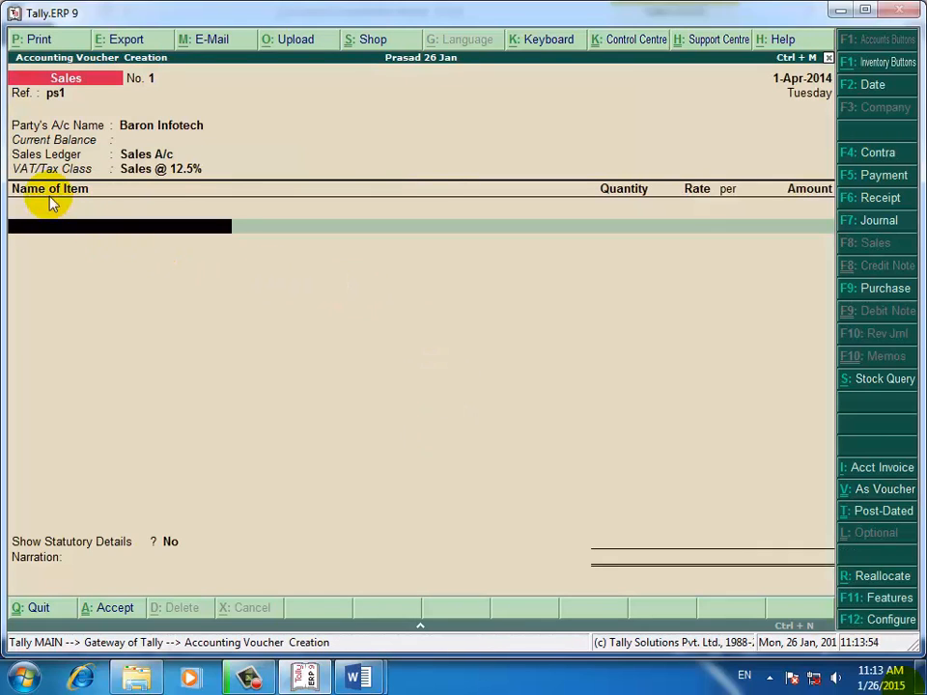
Step: Add stock item 486 from the Andheri godown to the sales voucher with quantity 3 nos at rate 9000, and end the item list
{"action": "type", "text": "4"}
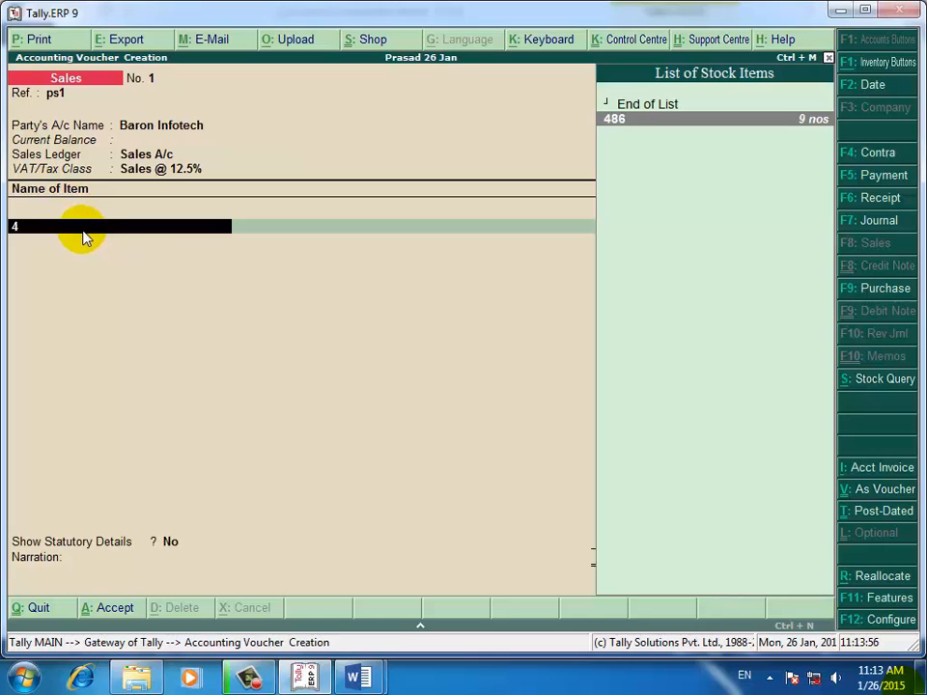
{"action": "key", "text": "Return"}
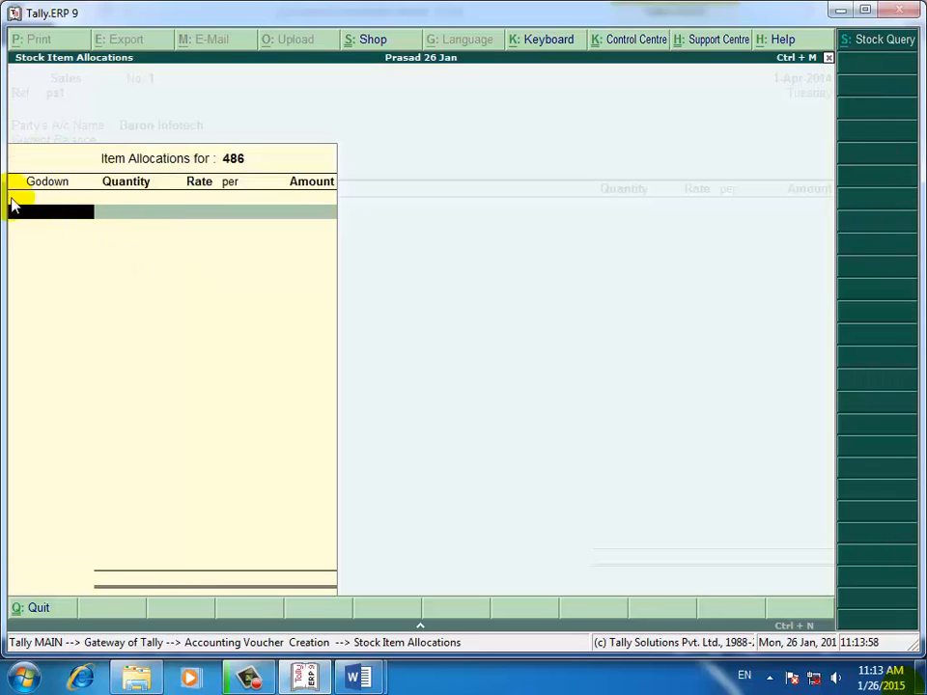
{"action": "key", "text": "Return"}
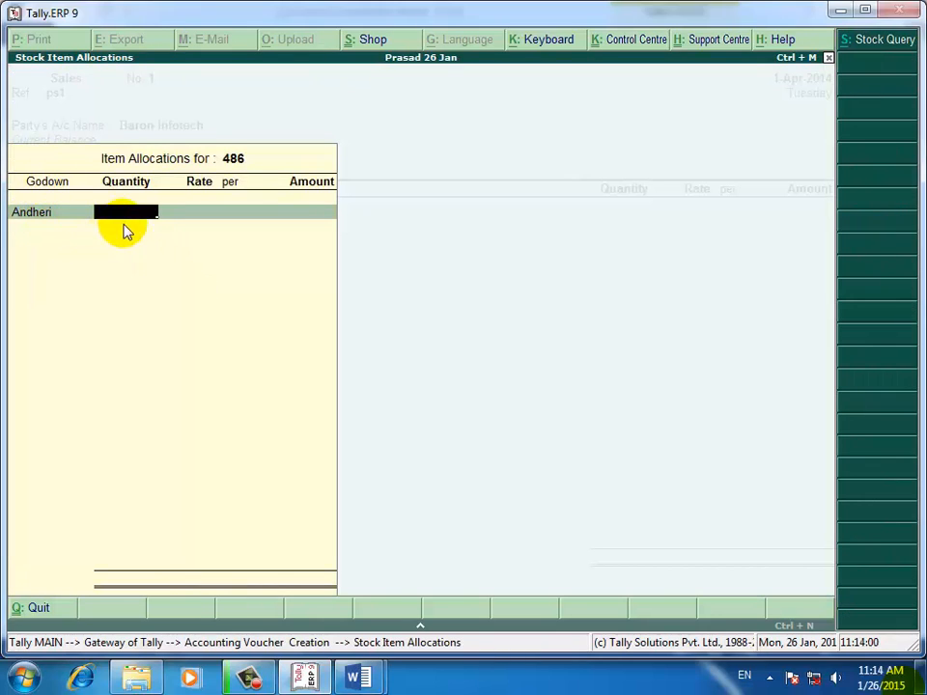
{"action": "type", "text": "3"}
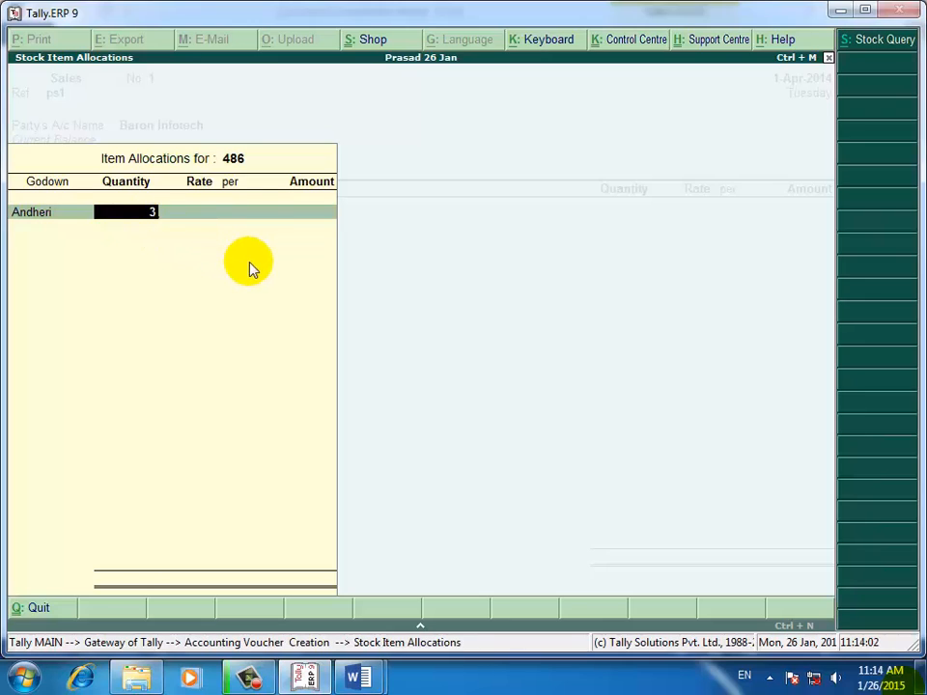
{"action": "key", "text": "Return"}
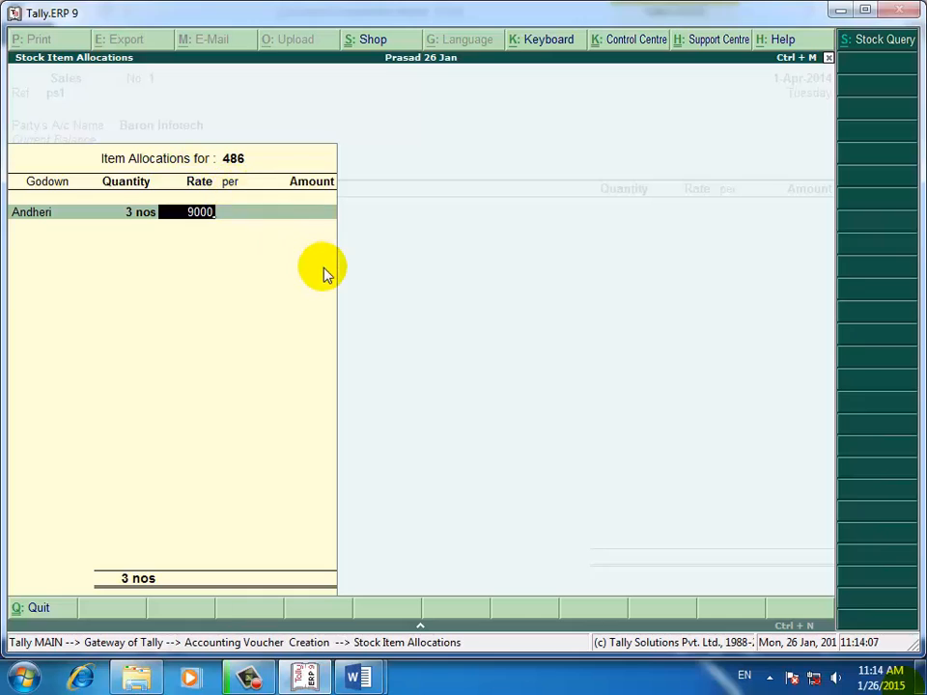
{"action": "key", "text": "Return"}
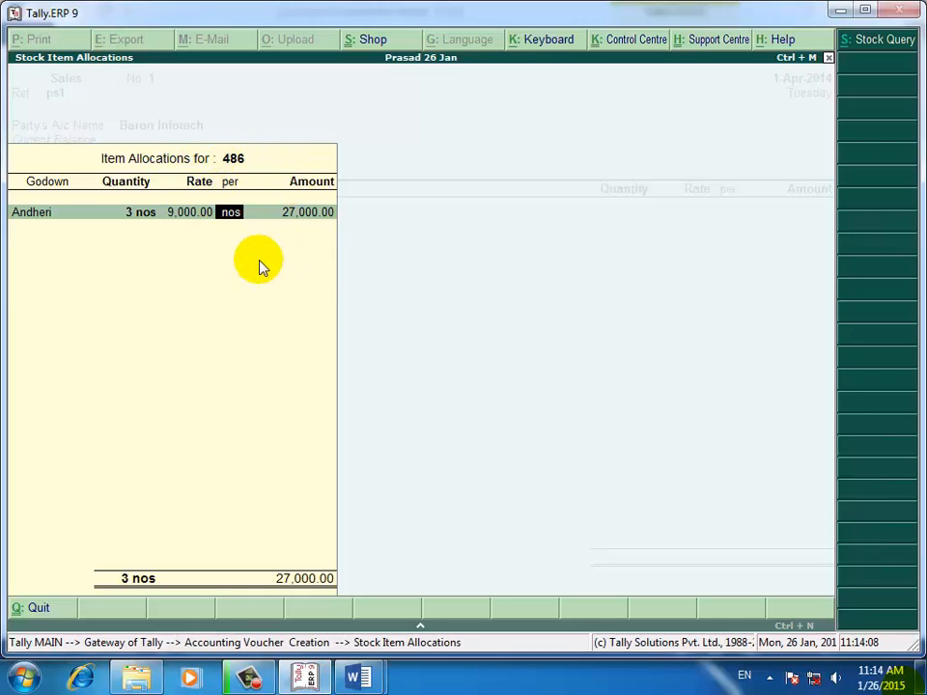
{"action": "key", "text": "Return"}
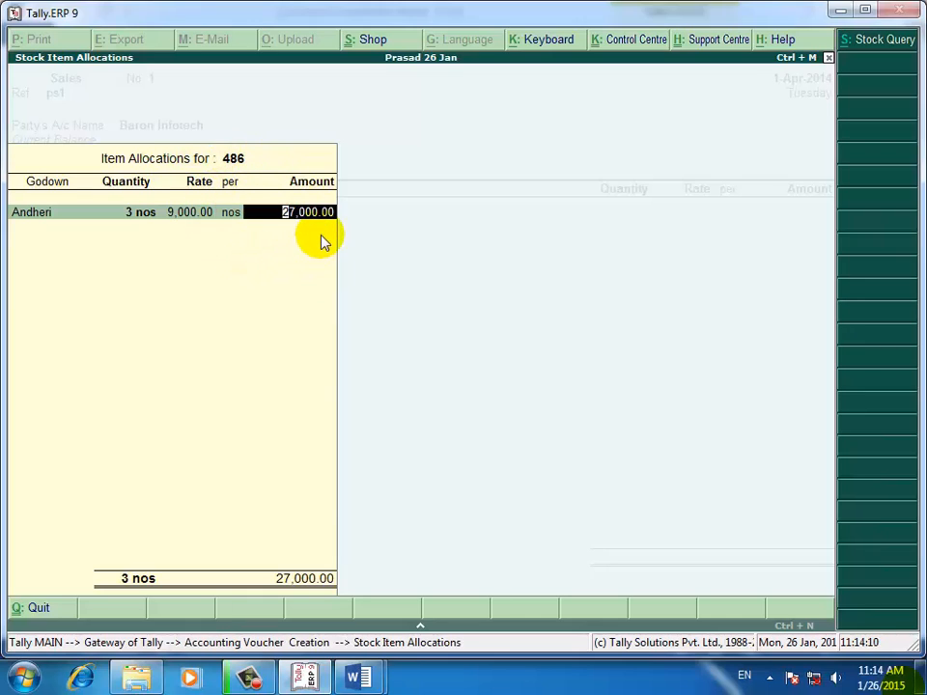
{"action": "key", "text": "Return"}
{"action": "key", "text": "Return"}
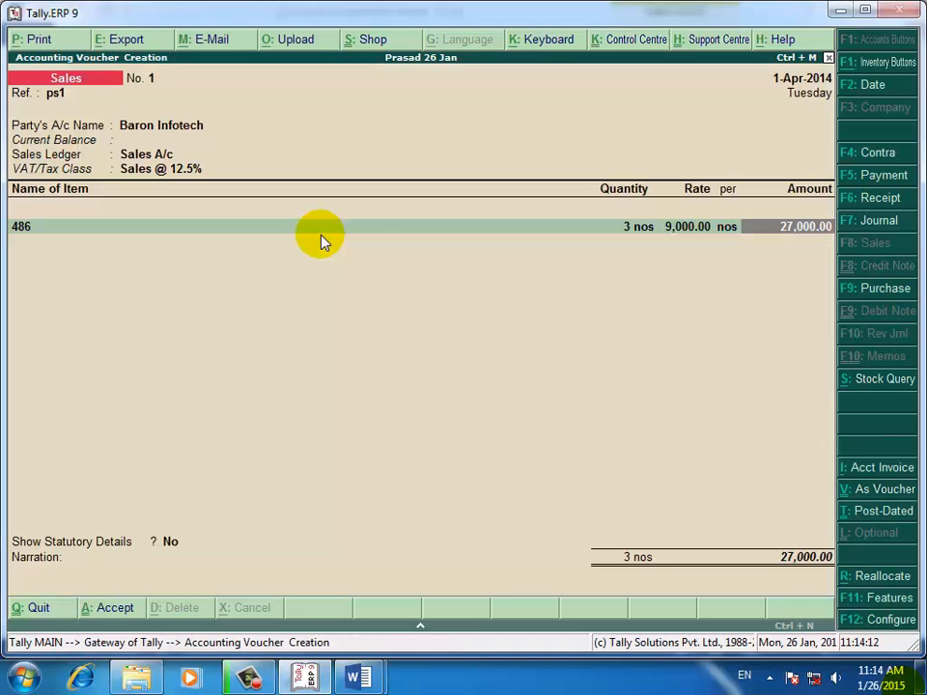
{"action": "key", "text": "Return"}
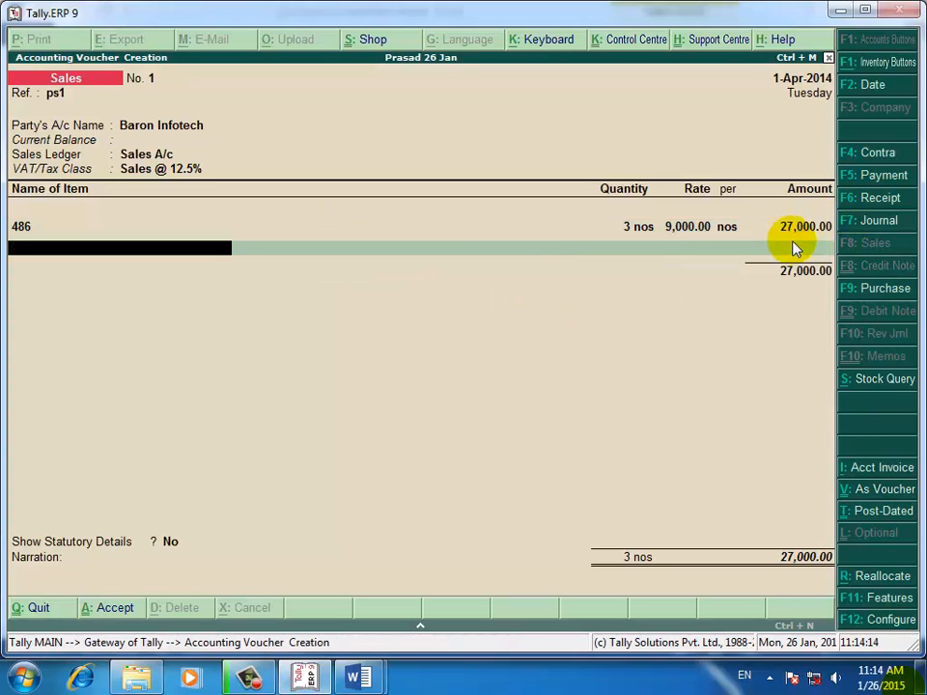
{"action": "key", "text": "Return"}
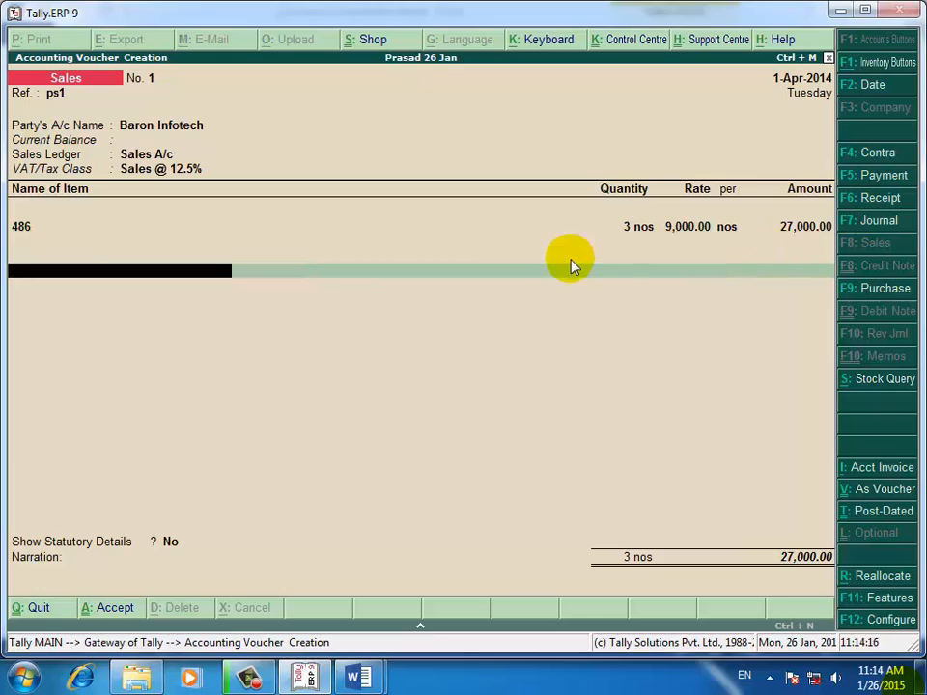
Step: Start a ledger named Output Vat from the sales voucher under Duties & Taxes, with VAT as its duty type
{"action": "type", "text": "O"}
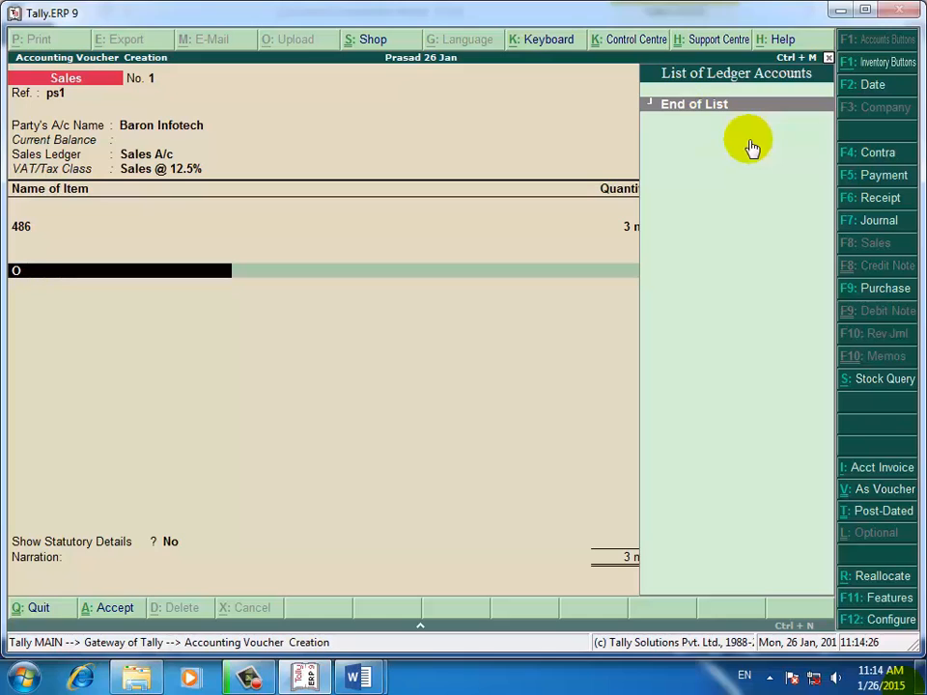
{"action": "key", "text": "alt+c"}
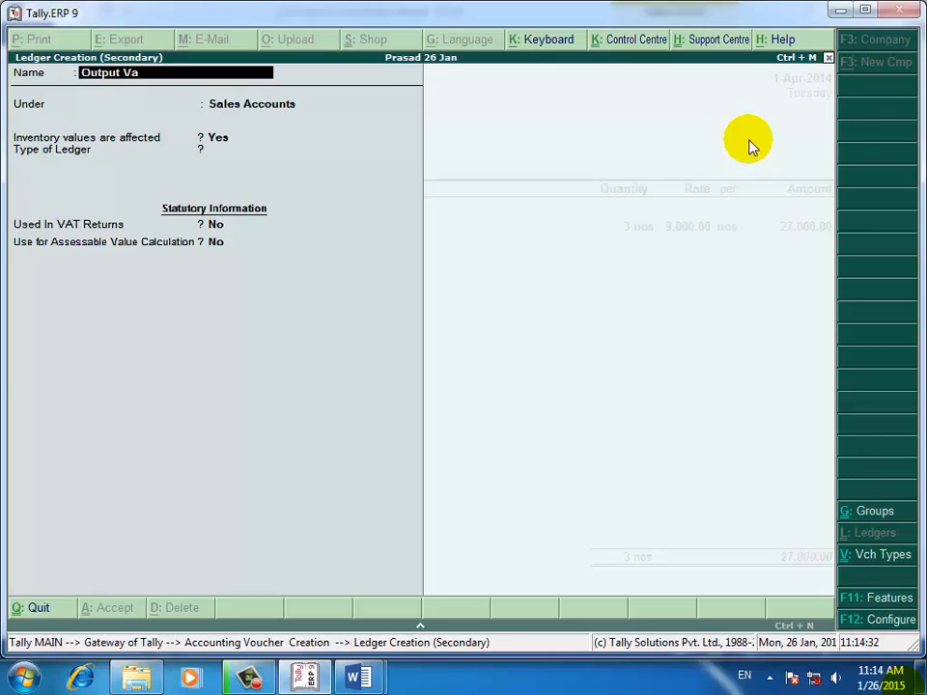
{"action": "key", "text": "Return"}
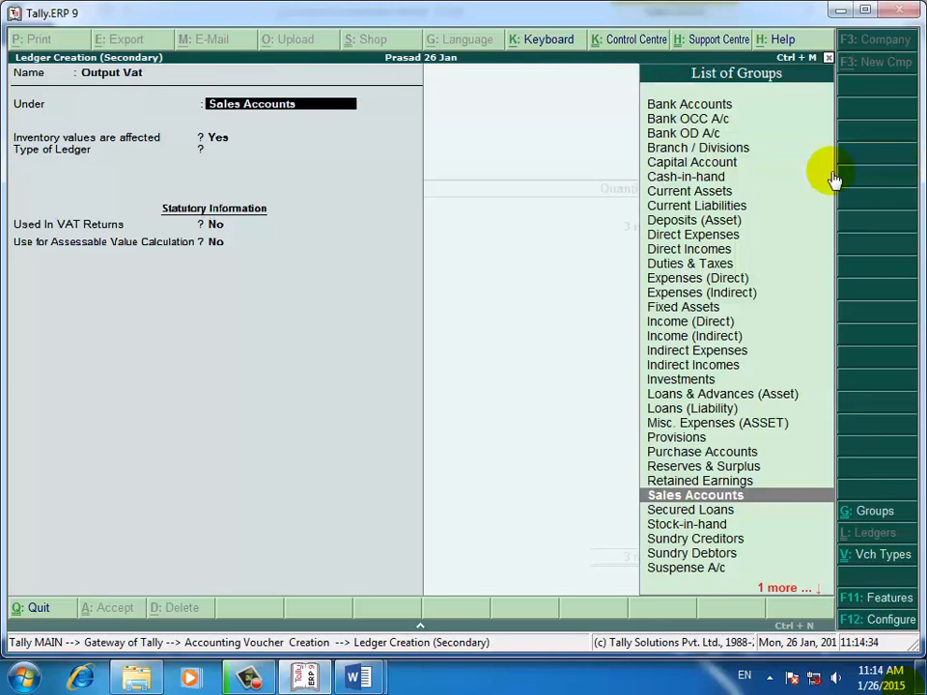
{"action": "type", "text": "Du"}
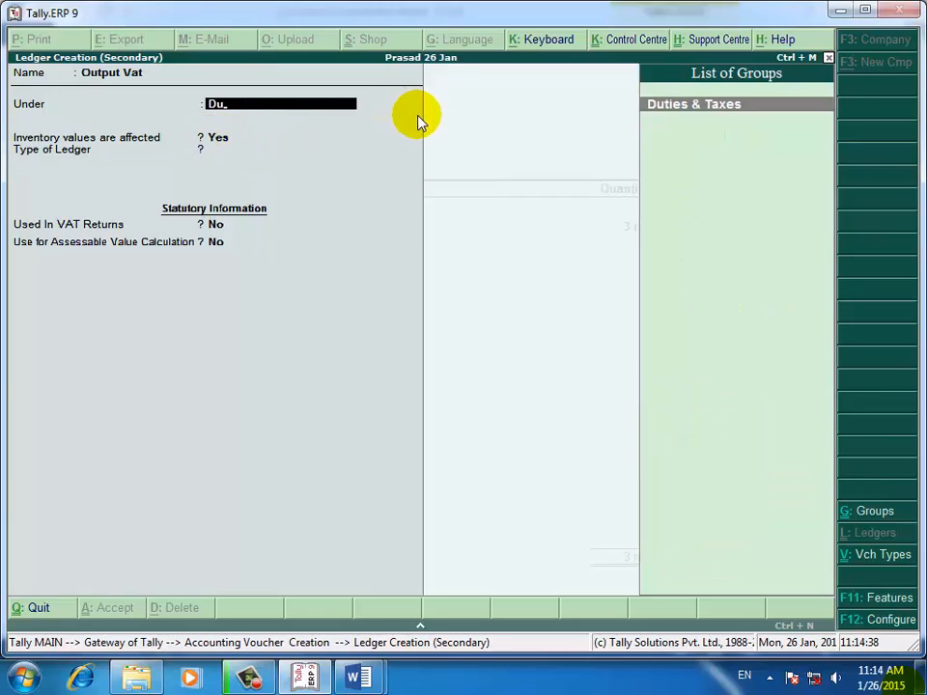
{"action": "key", "text": "Return"}
{"action": "key", "text": "Down"}
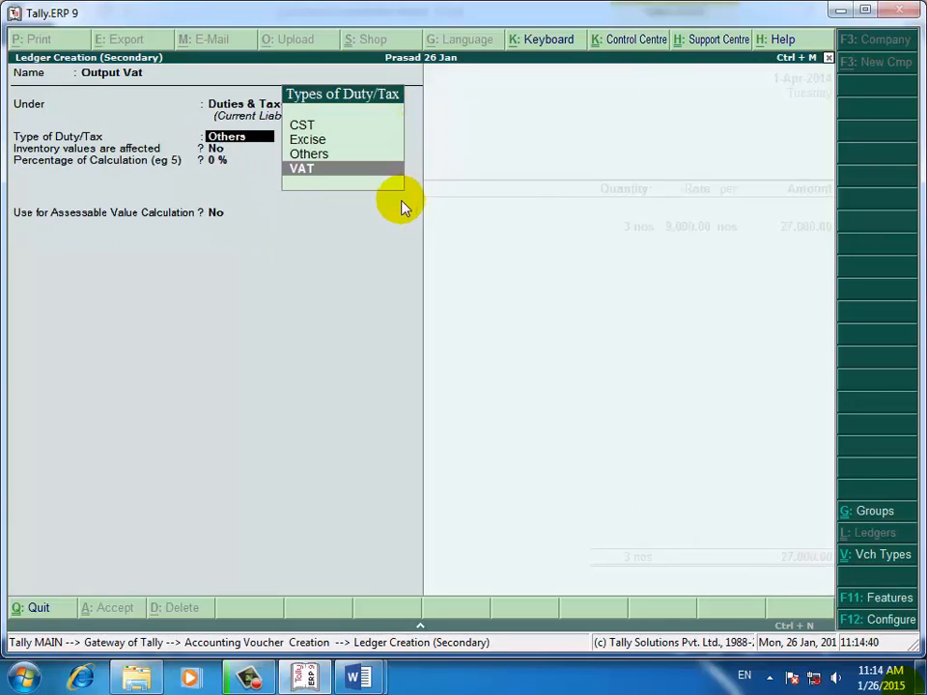
{"action": "left_click", "coordinate": [321, 180]}
Step: Set Output Vat's sub type to Output VAT and class to Output VAT @ 12.5%, without rounding, and save it into the voucher
{"action": "key", "text": "Down"}
{"action": "key", "text": "Down"}
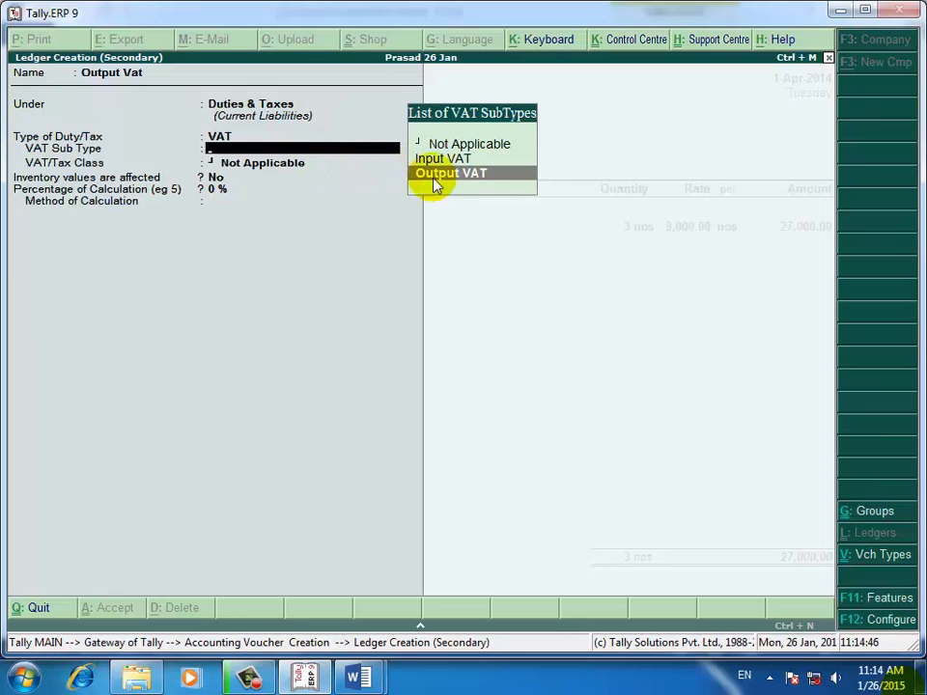
{"action": "key", "text": "Return"}
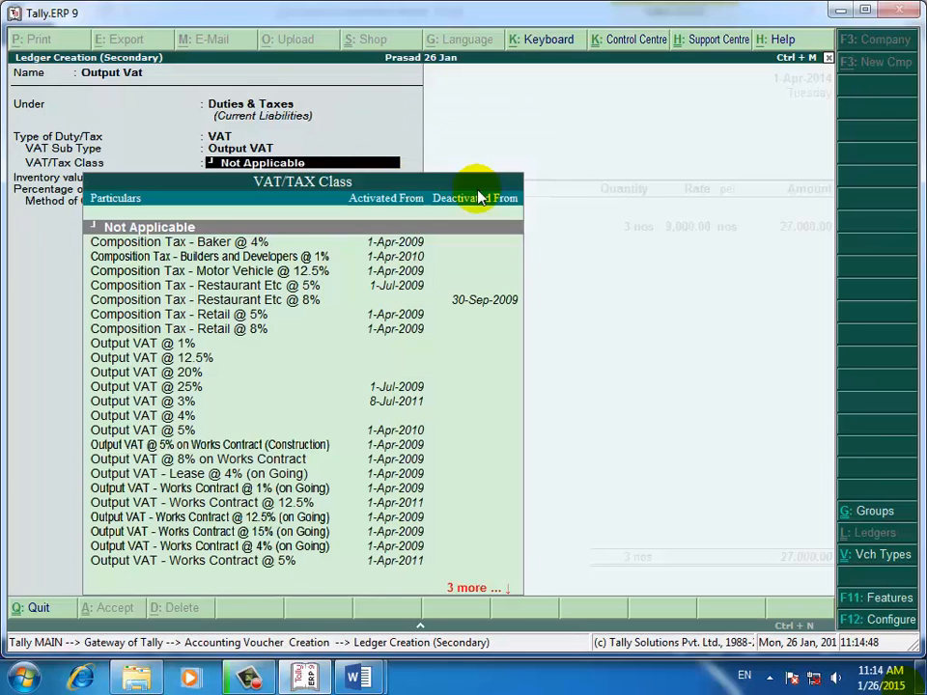
{"action": "type", "text": "Ou"}
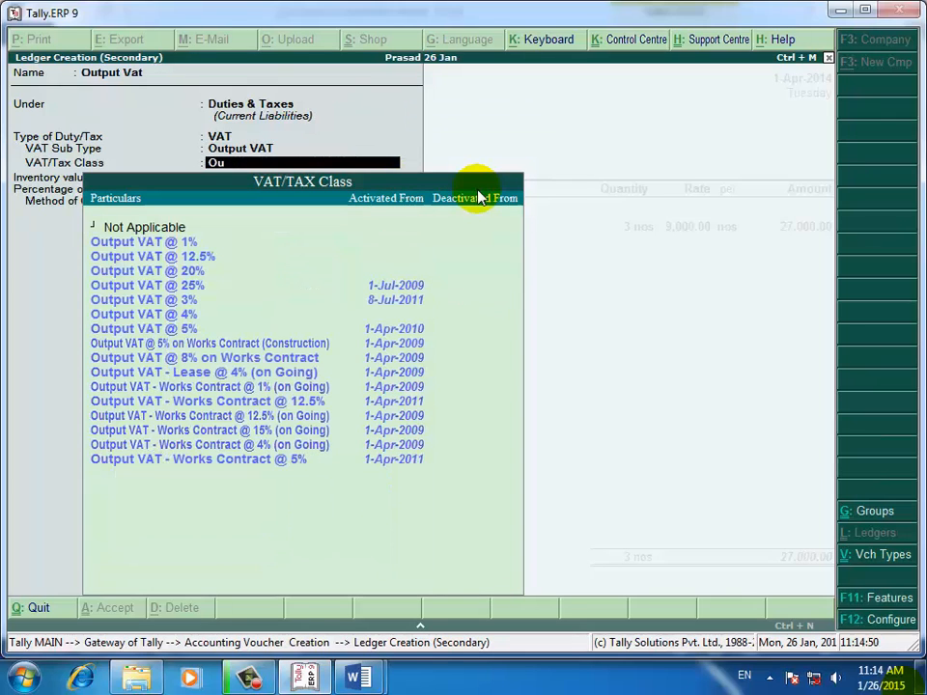
{"action": "key", "text": "Down"}
{"action": "key", "text": "Down"}
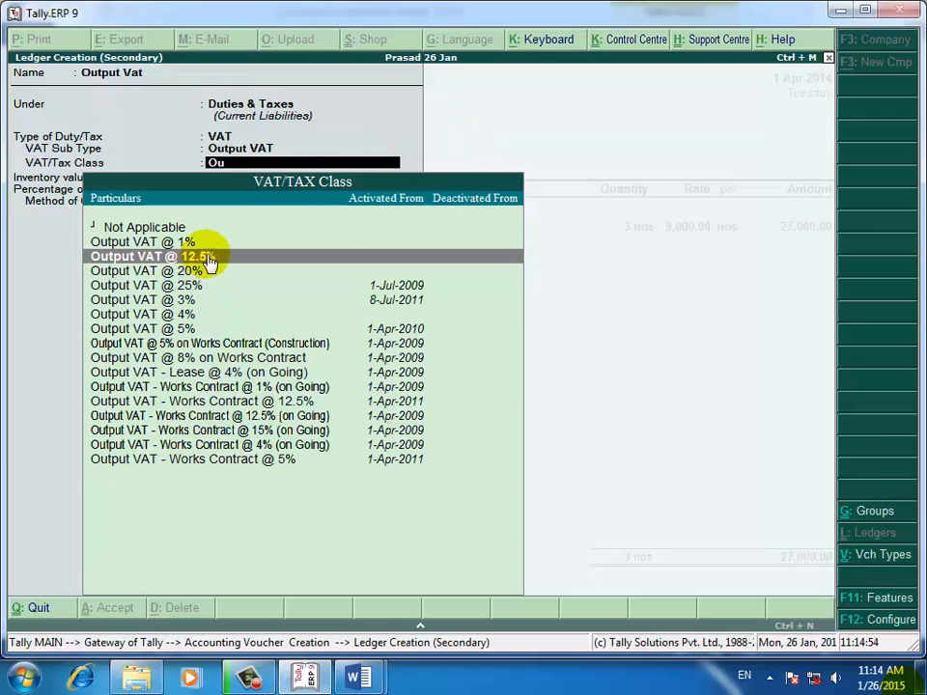
{"action": "left_click", "coordinate": [244, 263]}
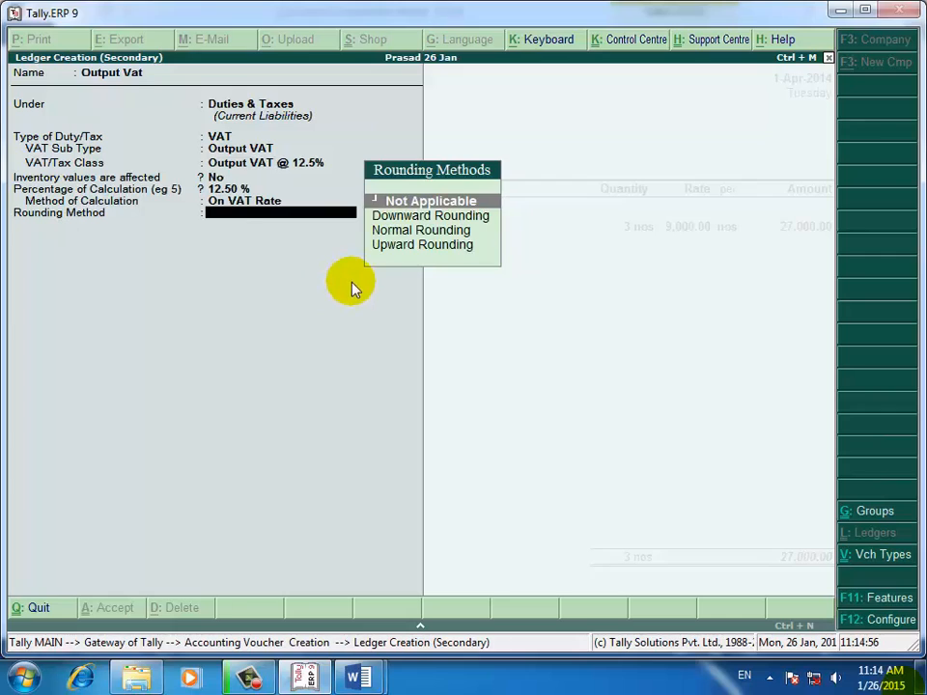
{"action": "key", "text": "Return"}
{"action": "key", "text": "Return"}
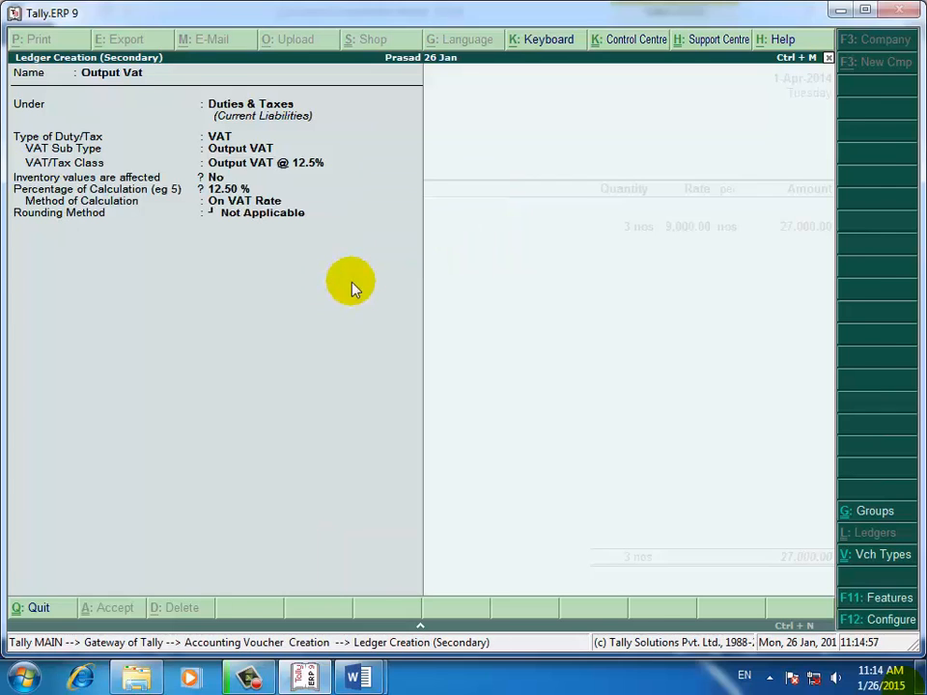
{"action": "key", "text": "Return"}
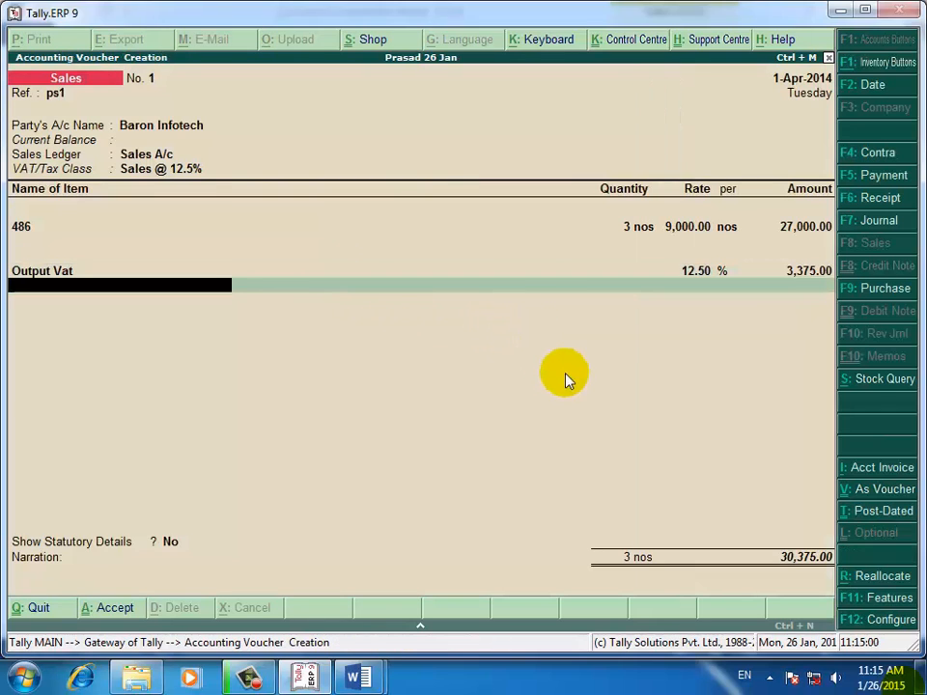
Step: End the voucher's tax entries, keep statutory details off, and choose New Ref for Baron Infotech's bill-wise details
{"action": "key", "text": "Return"}
{"action": "key", "text": "Return"}
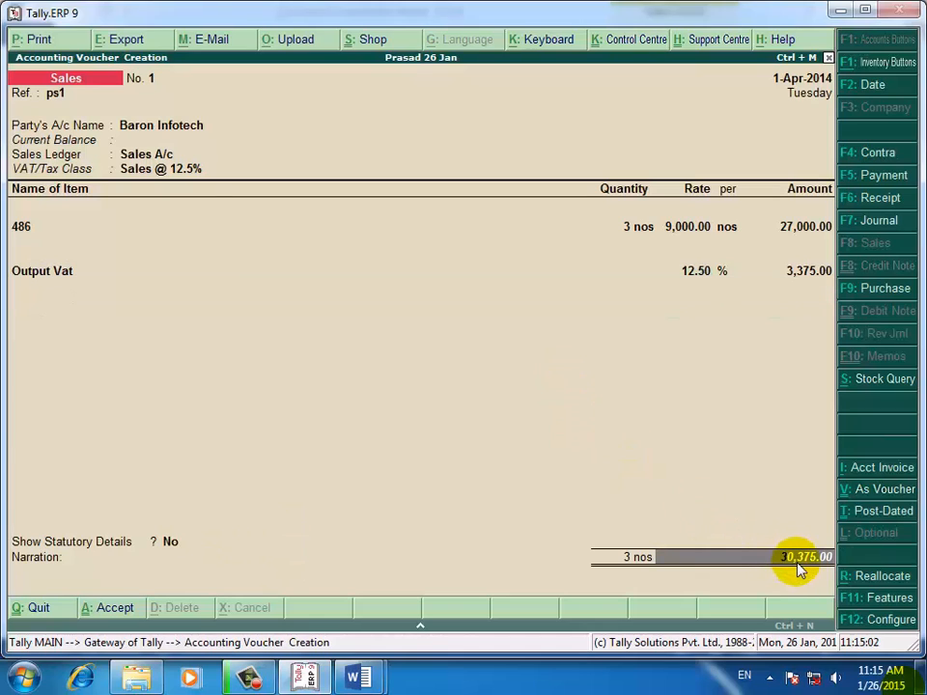
{"action": "key", "text": "Return"}
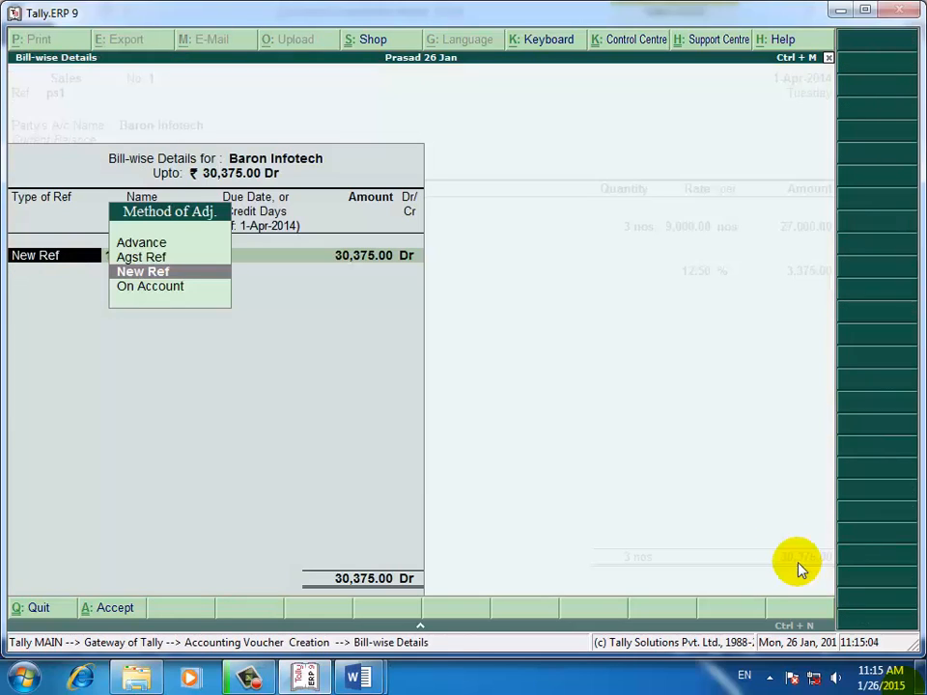
{"action": "key", "text": "Return"}
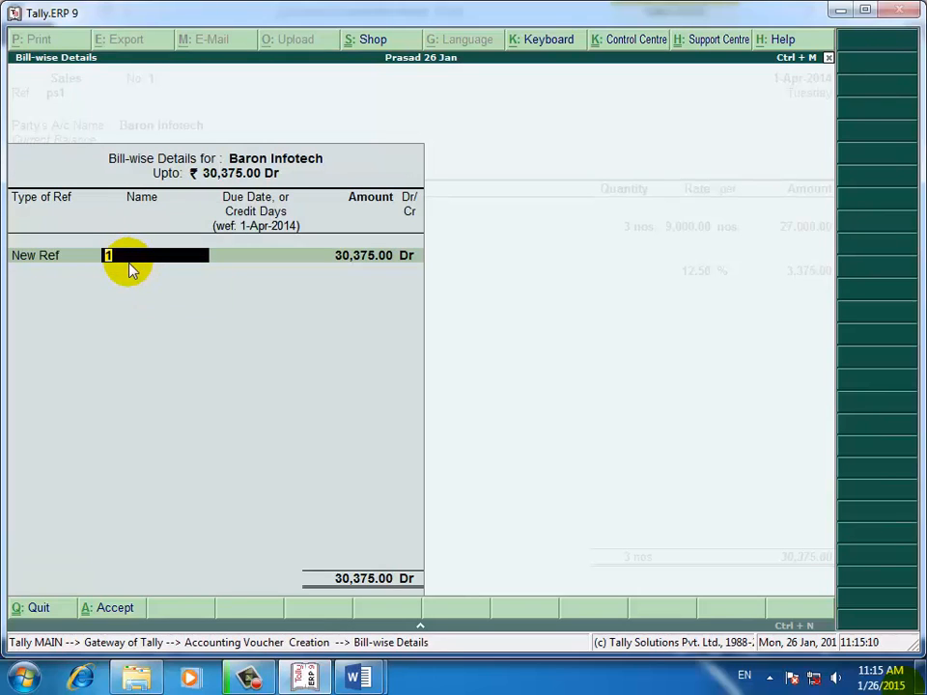
Step: Set the Baron Infotech bill reference to PS1 with 30 days' credit and save the sales voucher without a narration
{"action": "type", "text": "PS"}
{"action": "key", "text": "Return"}
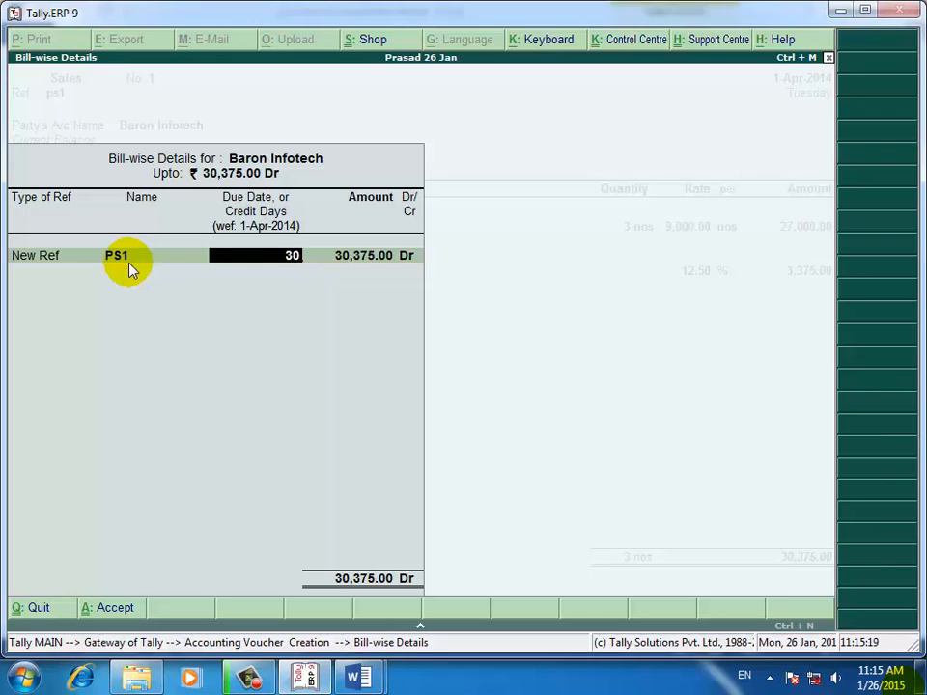
{"action": "key", "text": "Return"}
{"action": "key", "text": "Return"}
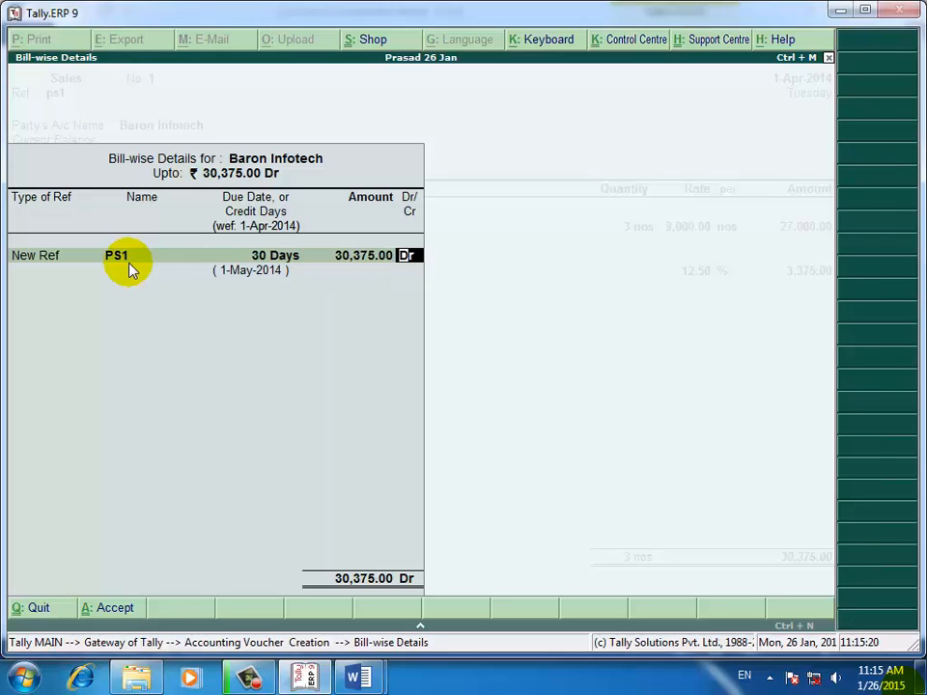
{"action": "key", "text": "Return"}
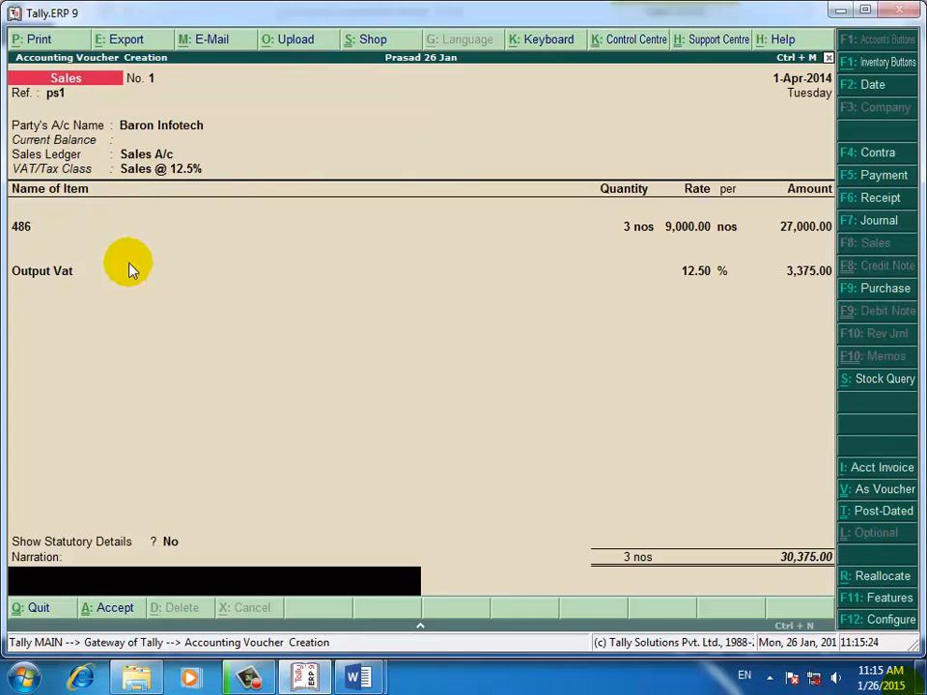
{"action": "key", "text": "Return"}
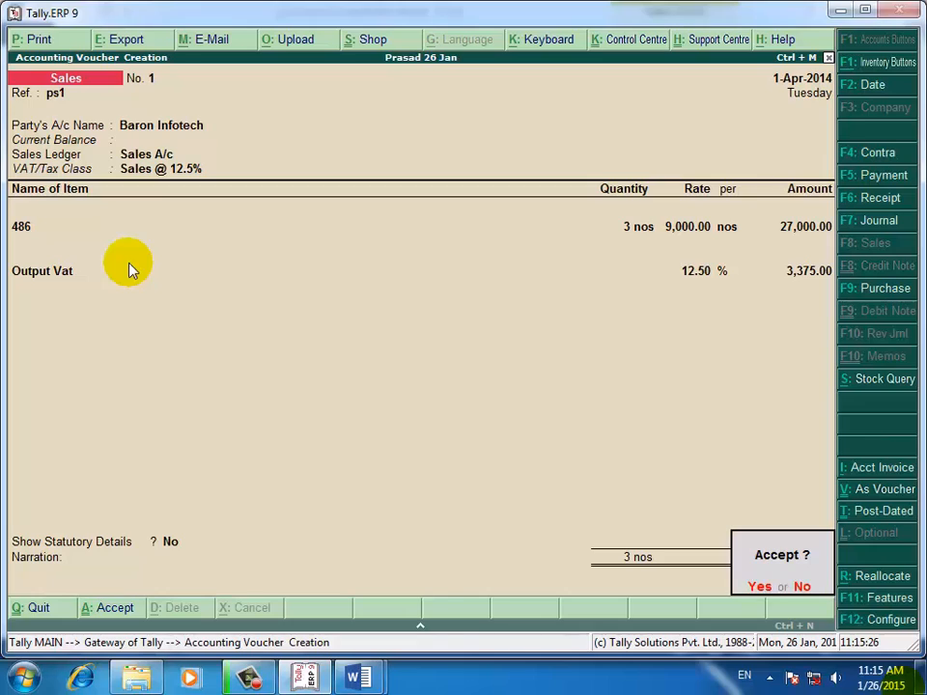
{"action": "key", "text": "Return"}
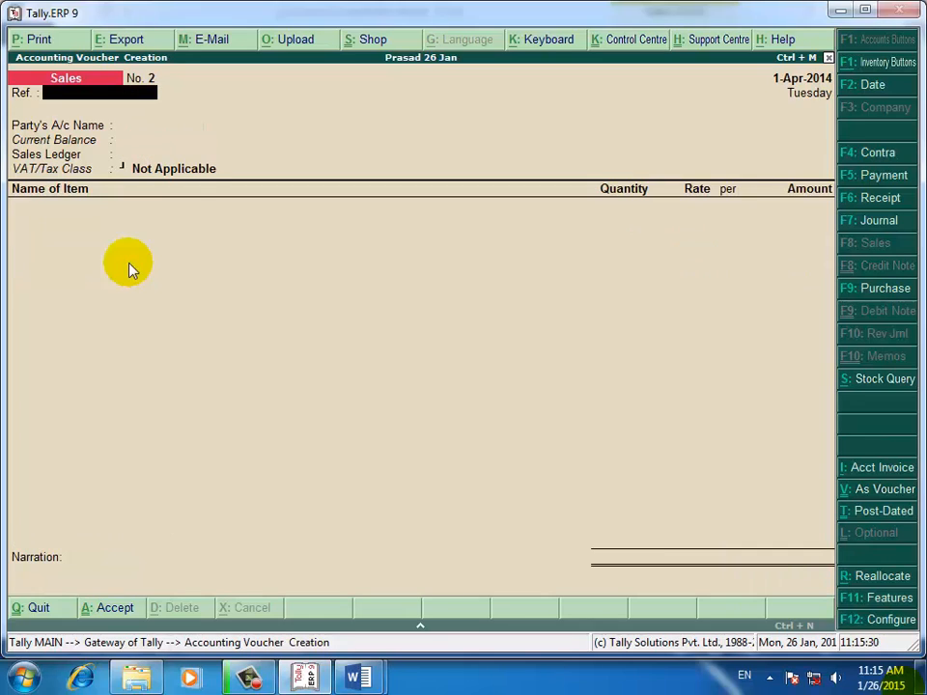
Step: Switch to Word, close the purchase document and review the P.S.2 row for A.S.TRADING in the SALES BILL document
{"action": "mouse_move", "coordinate": [359, 678]}
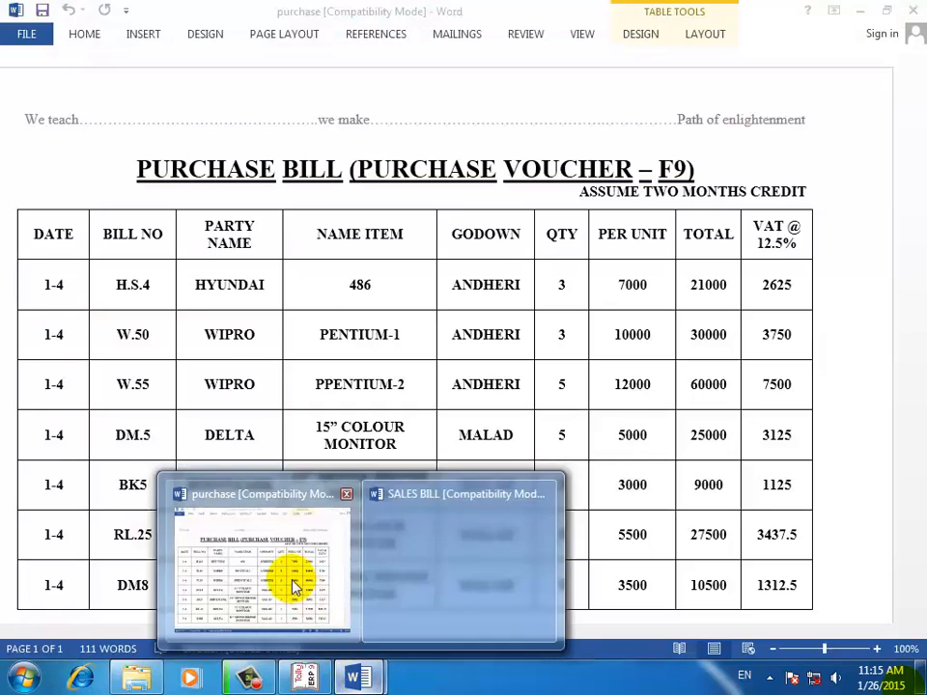
{"action": "left_click", "coordinate": [296, 586]}
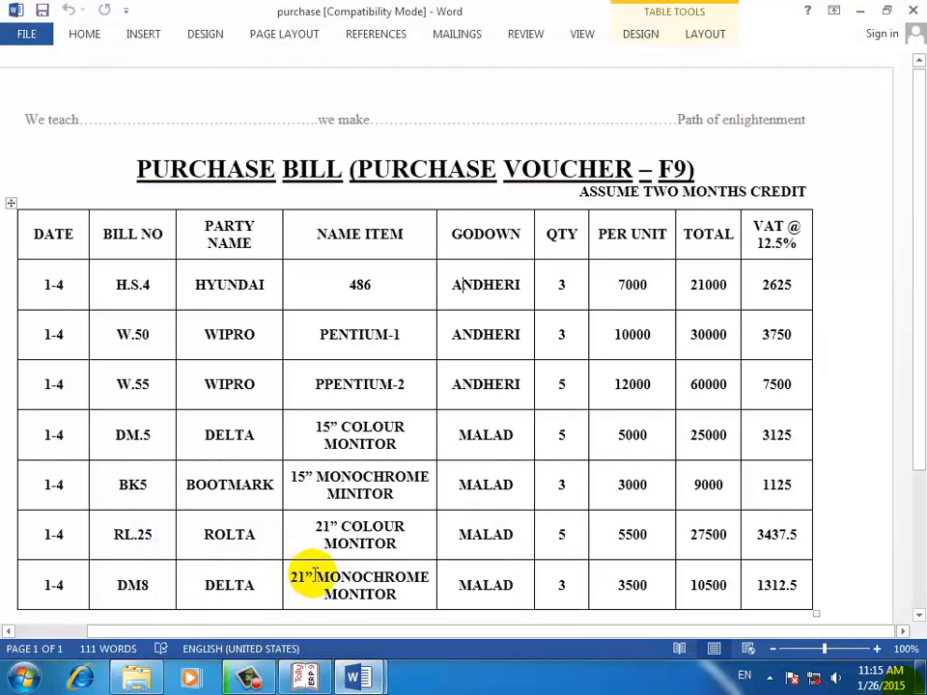
{"action": "left_click", "coordinate": [914, 17]}
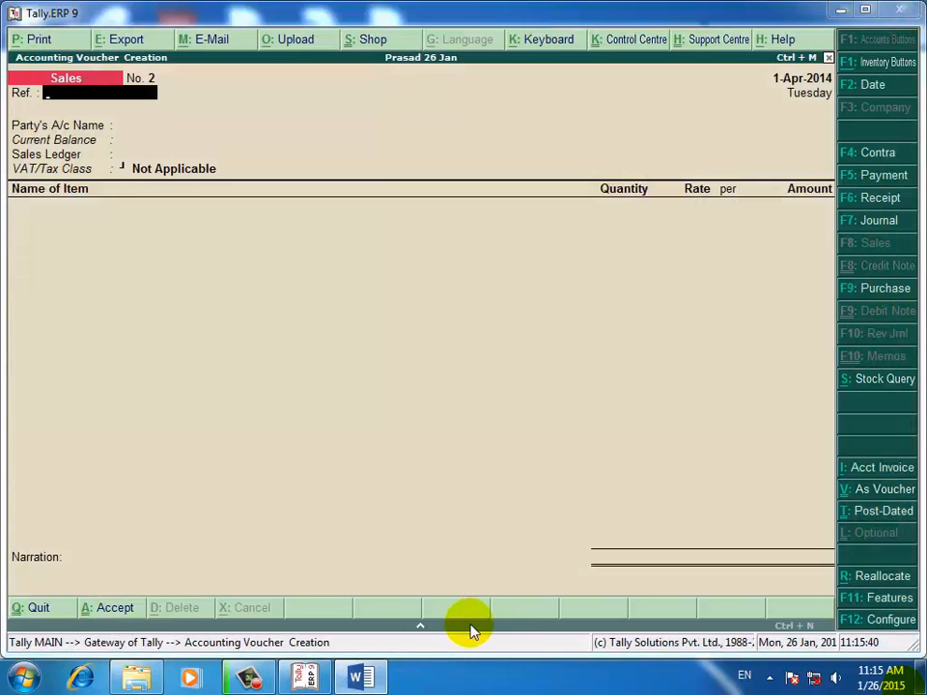
{"action": "left_click", "coordinate": [359, 677]}
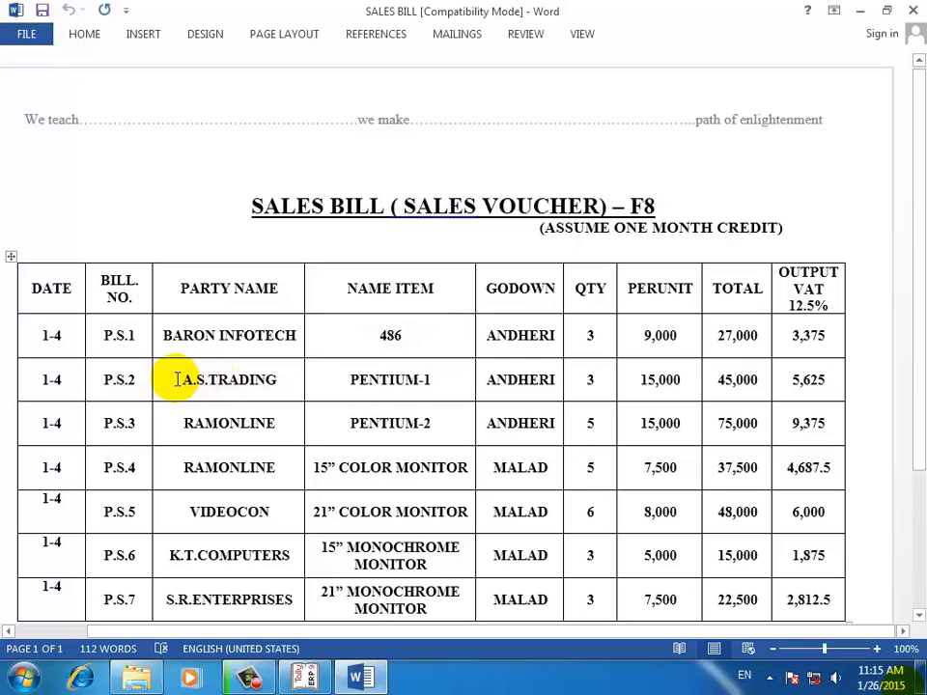
{"action": "left_click_drag", "start_coordinate": [182, 379], "coordinate": [271, 381]}
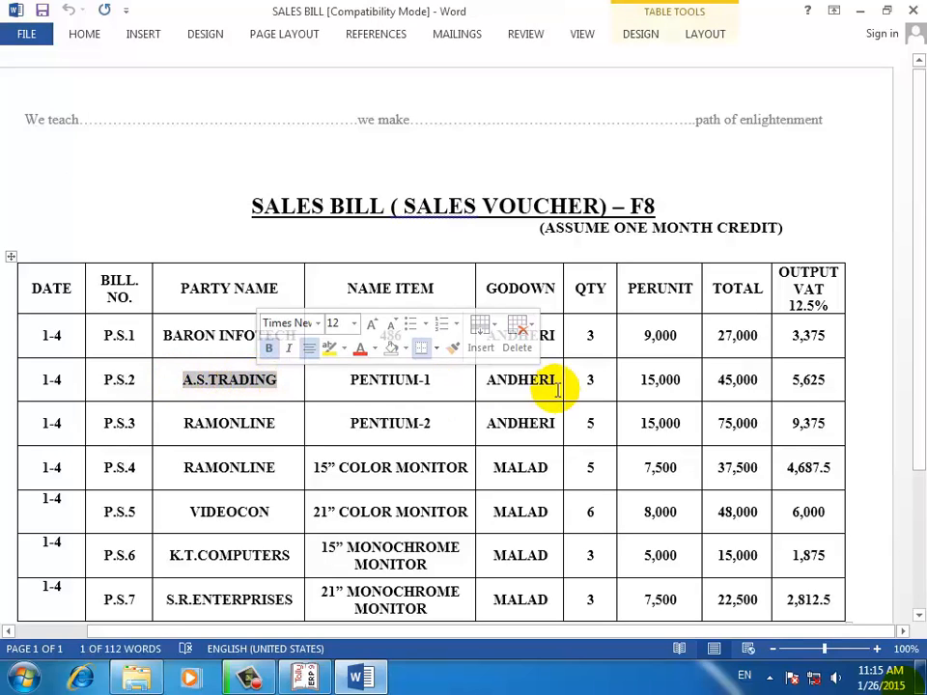
{"action": "left_click", "coordinate": [596, 379]}
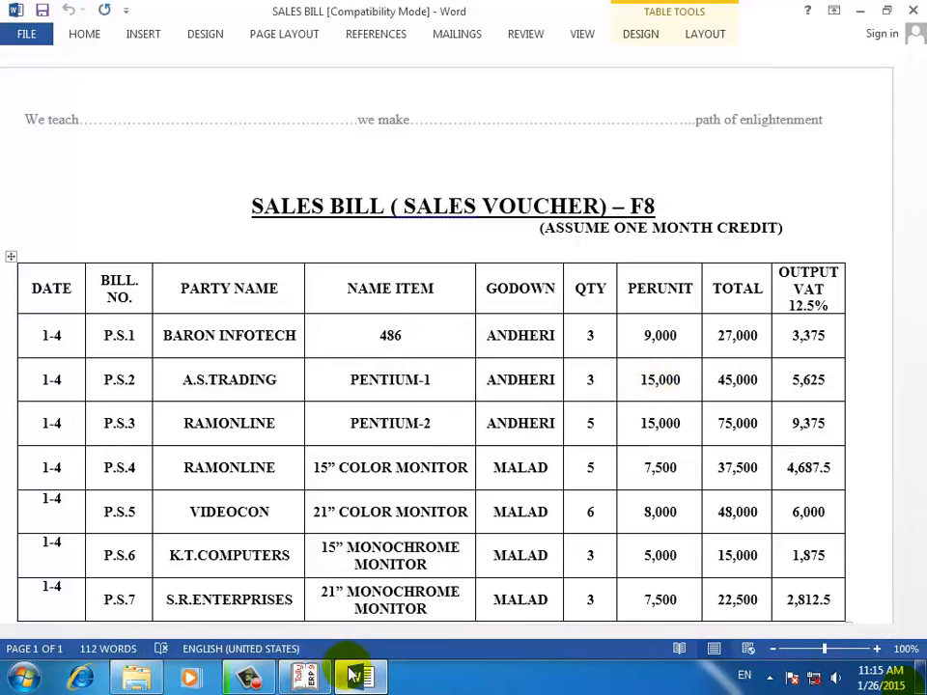
Step: Switch back to Tally.ERP 9, set the new sales voucher's reference to PS2 and start a party ledger named A S Teading
{"action": "left_click", "coordinate": [305, 679]}
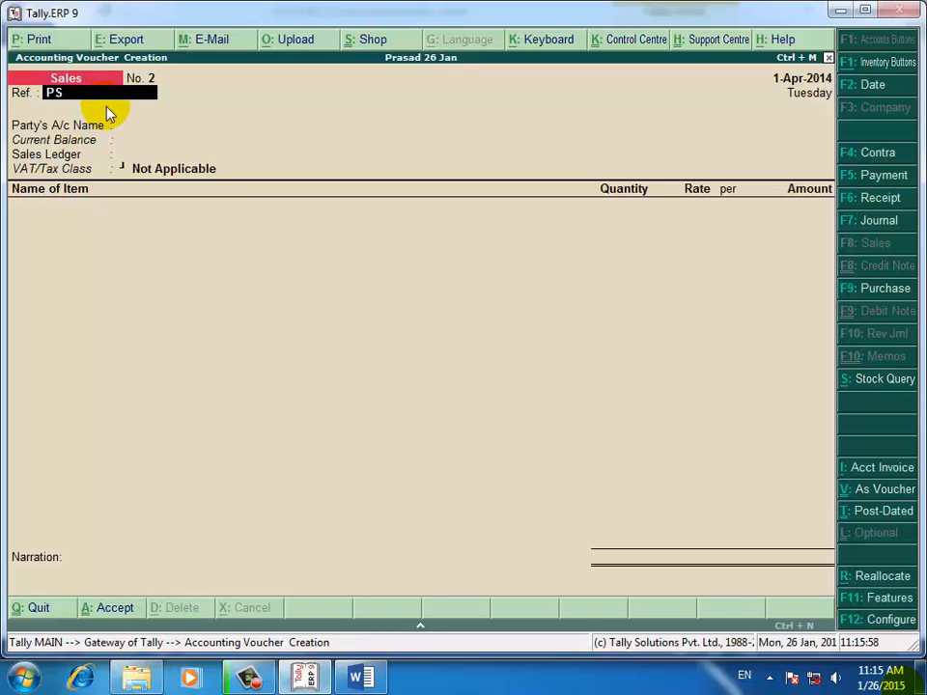
{"action": "key", "text": "Return"}
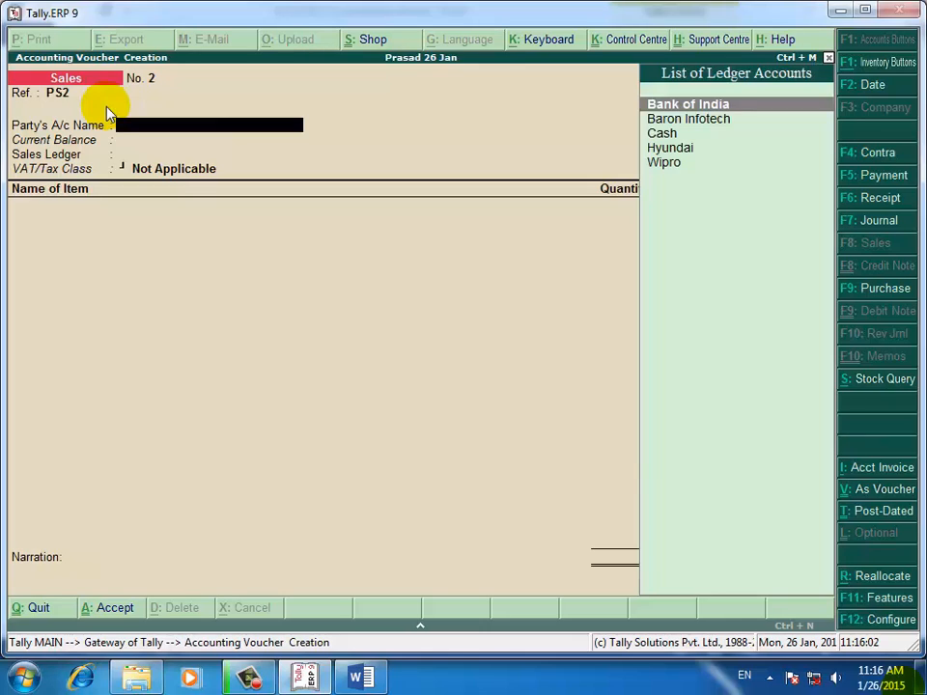
{"action": "type", "text": "A"}
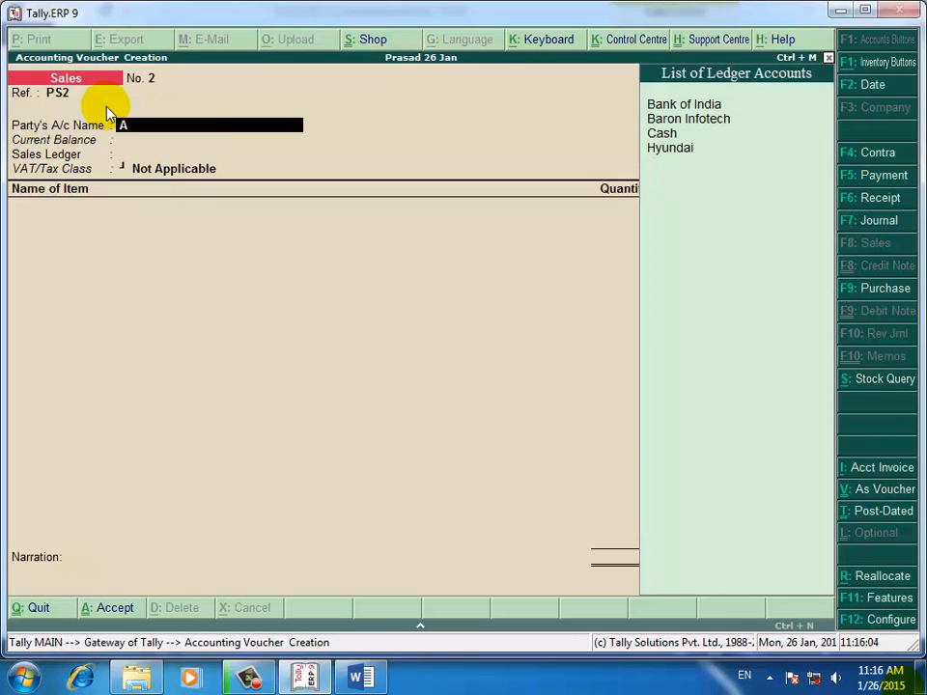
{"action": "key", "text": "alt+c"}
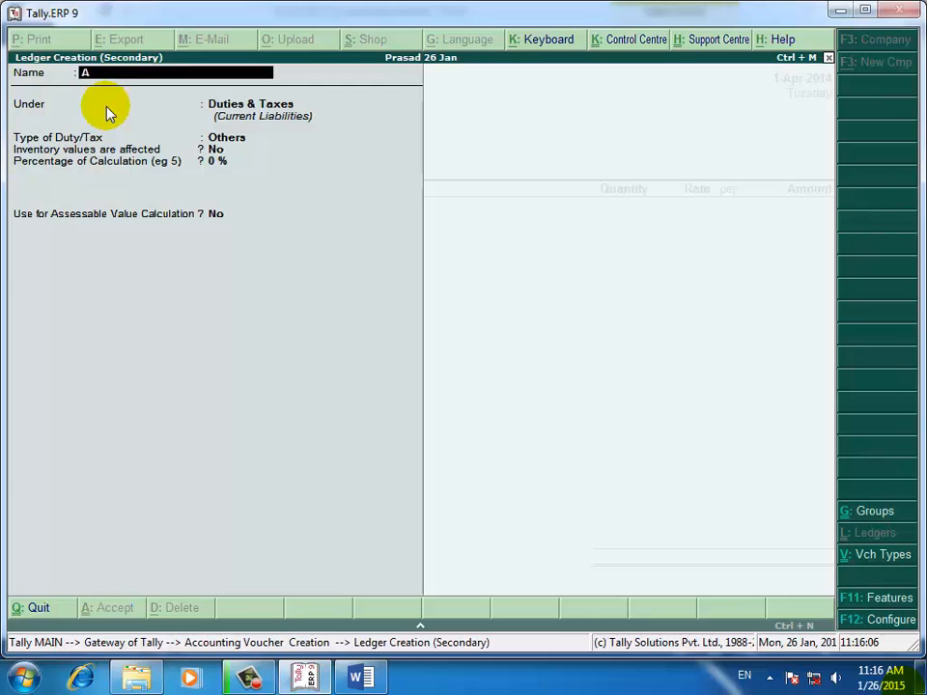
{"action": "type", "text": "S Teading"}
{"action": "key", "text": "Return"}
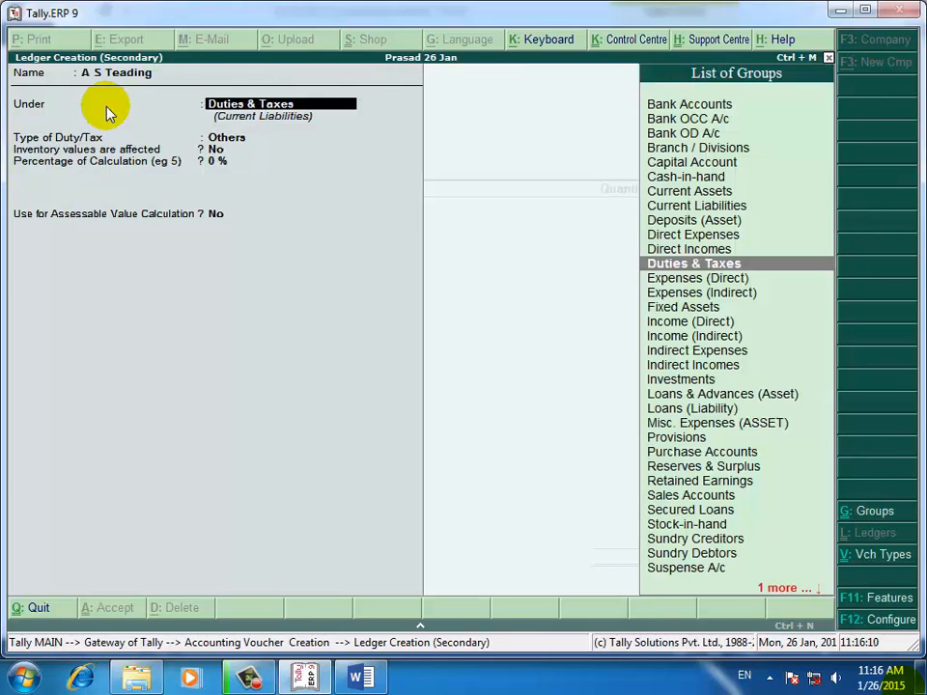
Step: Group the new ledger under Sundry Debtors, keep bill-by-bill balances on with no default credit period, and save it
{"action": "type", "text": "S"}
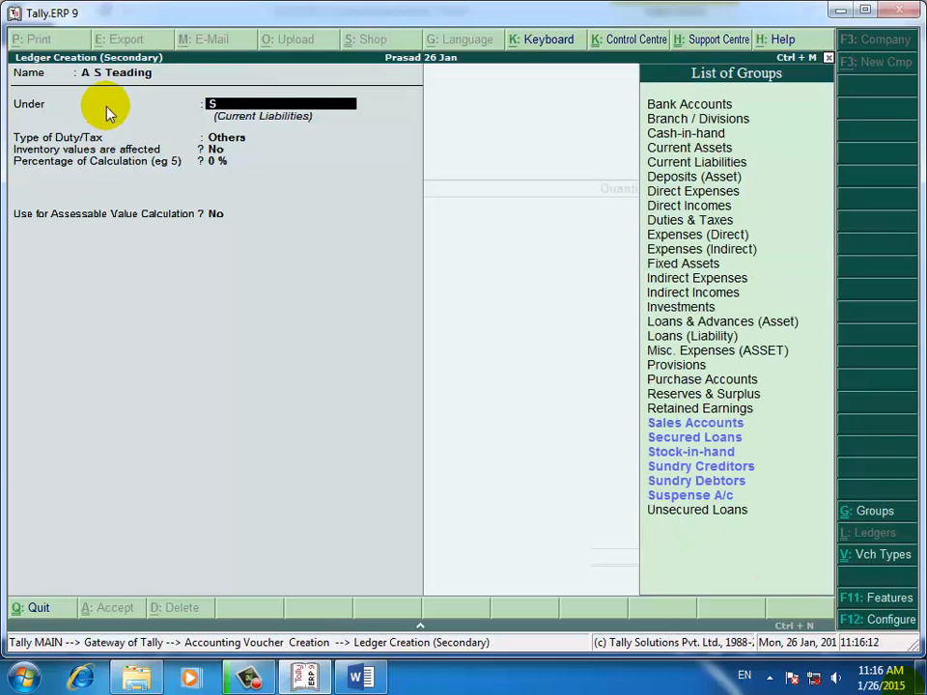
{"action": "type", "text": "u"}
{"action": "key", "text": "Down"}
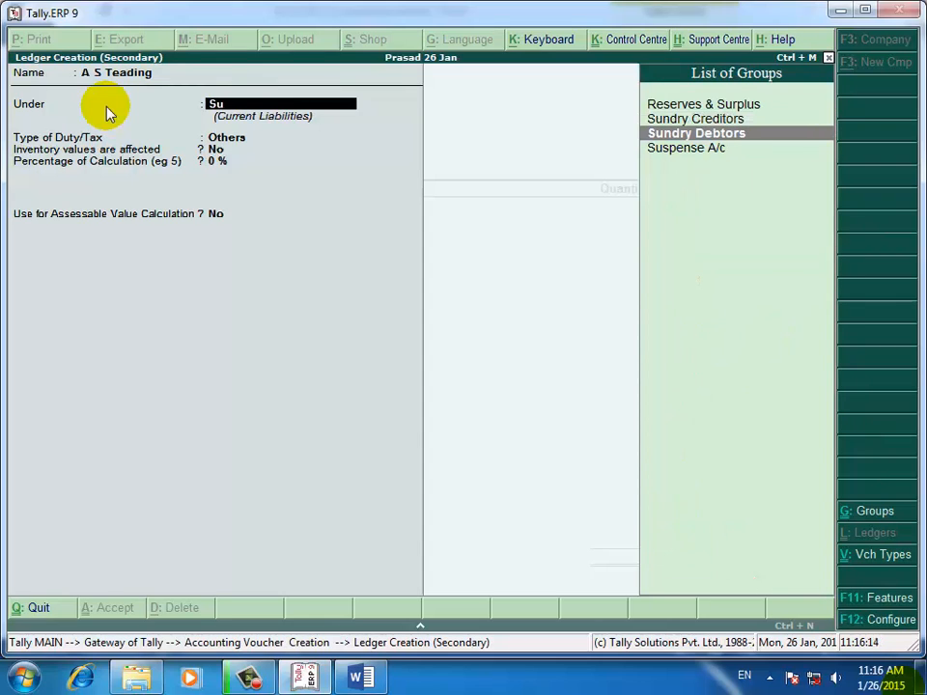
{"action": "left_click", "coordinate": [705, 136]}
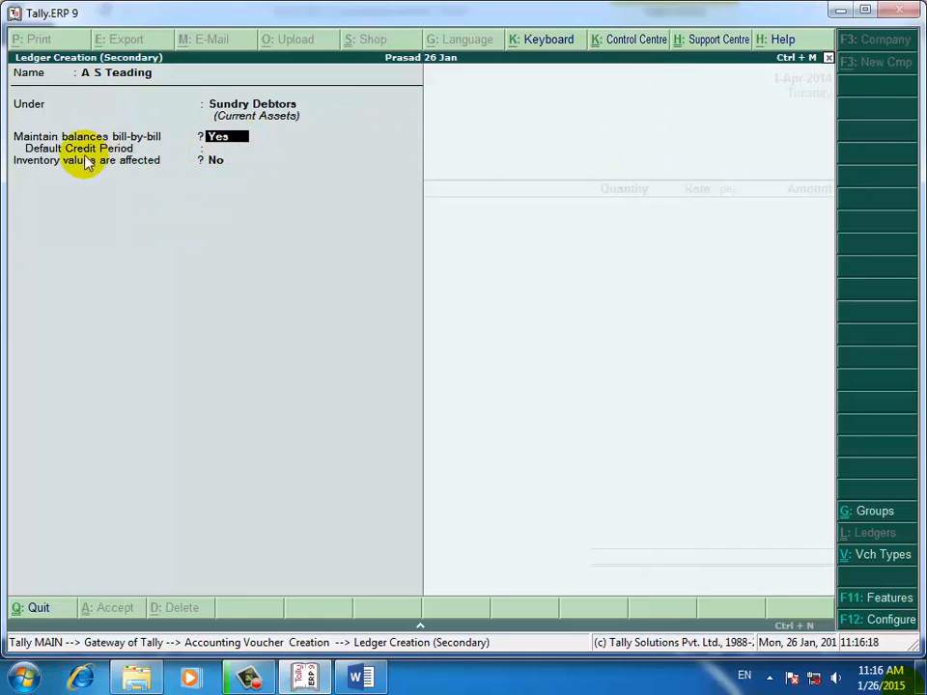
{"action": "key", "text": "Return"}
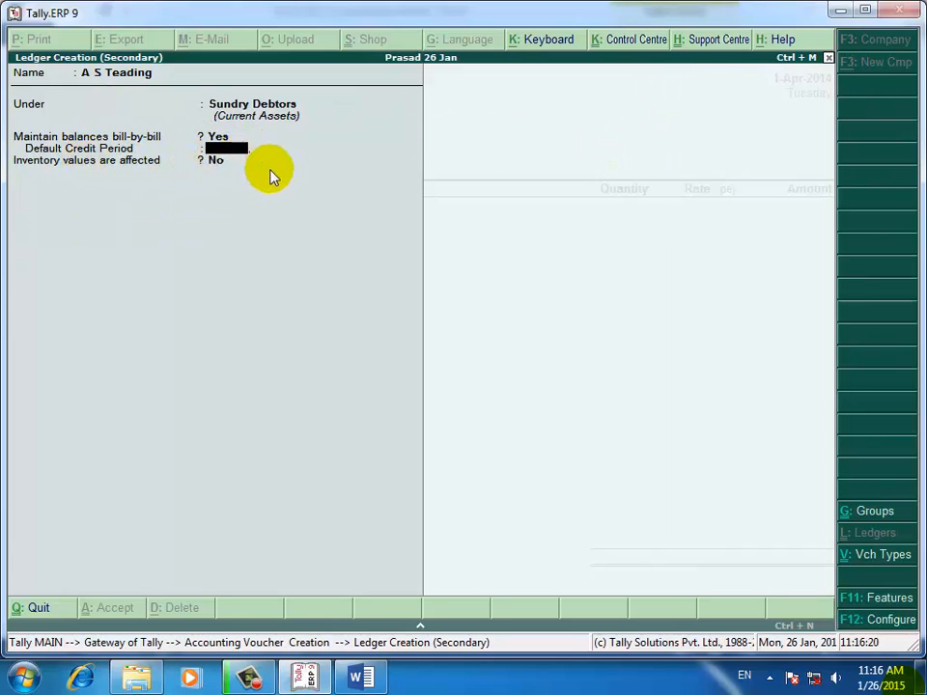
{"action": "key", "text": "Return"}
{"action": "key", "text": "Return"}
{"action": "key", "text": "Return"}
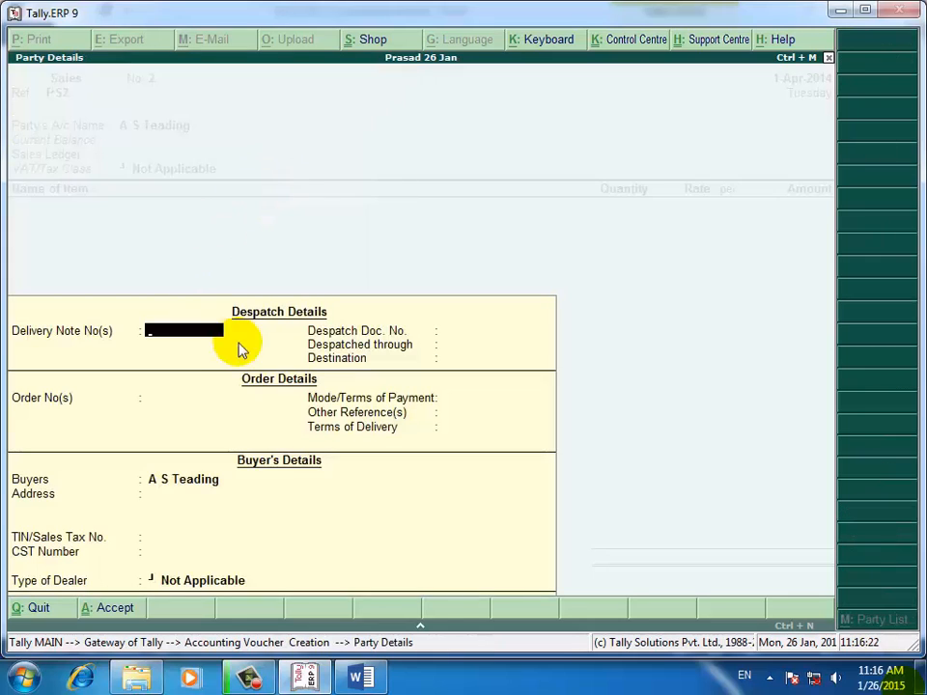
Step: Accept the party details with despatch and order fields blank and the dealer type Not Applicable
{"action": "key", "text": "Return"}
{"action": "key", "text": "Return"}
{"action": "key", "text": "Return"}
{"action": "key", "text": "Return"}
{"action": "key", "text": "Return"}
{"action": "key", "text": "Return"}
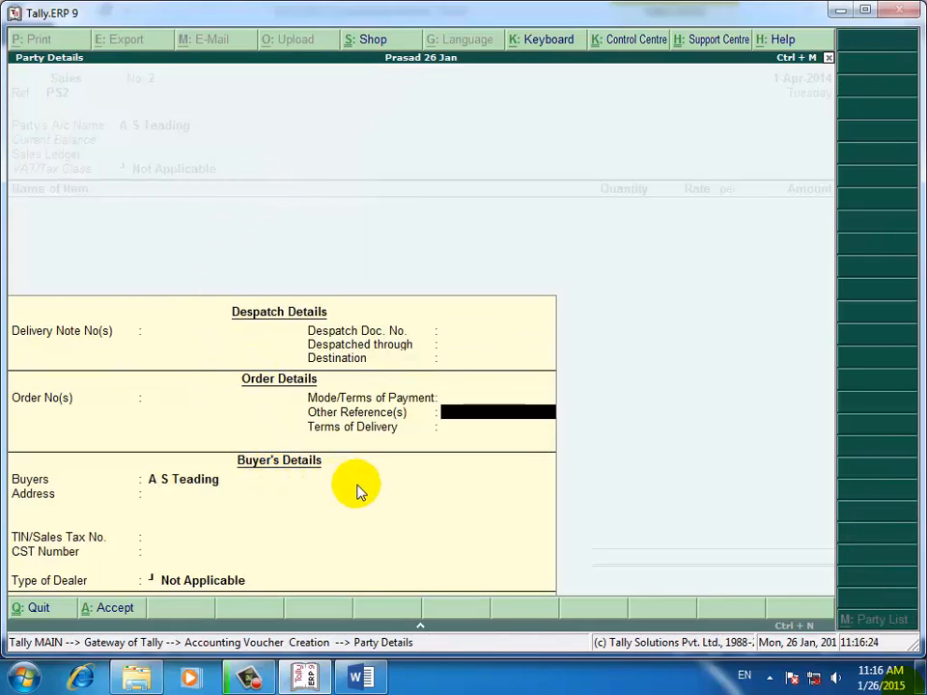
{"action": "key", "text": "Return"}
{"action": "key", "text": "Return"}
{"action": "key", "text": "Return"}
{"action": "key", "text": "Return"}
{"action": "key", "text": "Return"}
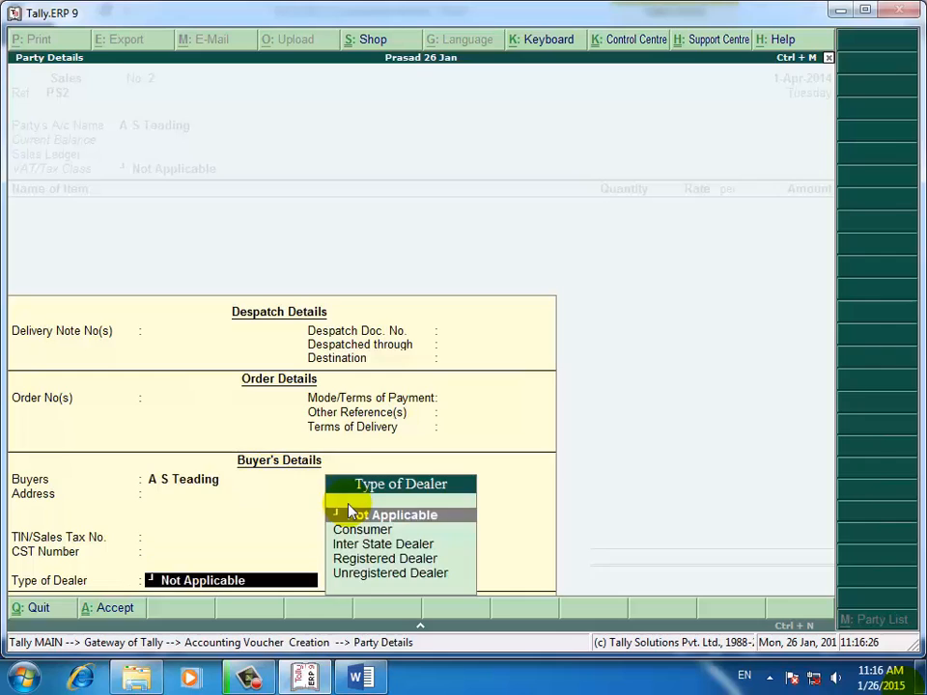
{"action": "key", "text": "Return"}
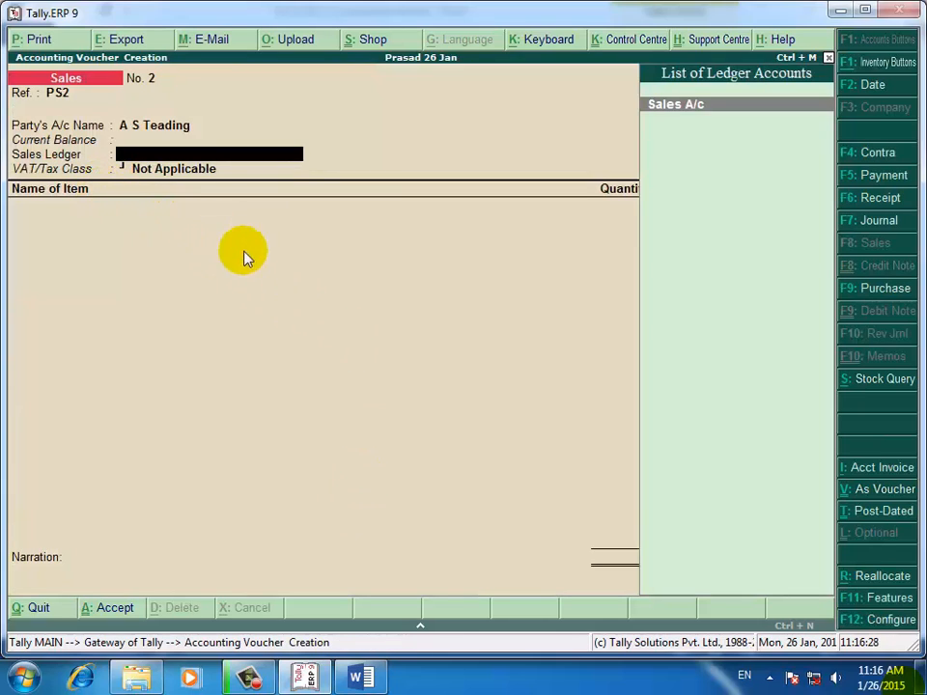
Step: Choose Sales A/c with VAT class Sales @ 12.5% and add the stock item Pentium 1 to the voucher
{"action": "left_click", "coordinate": [681, 117]}
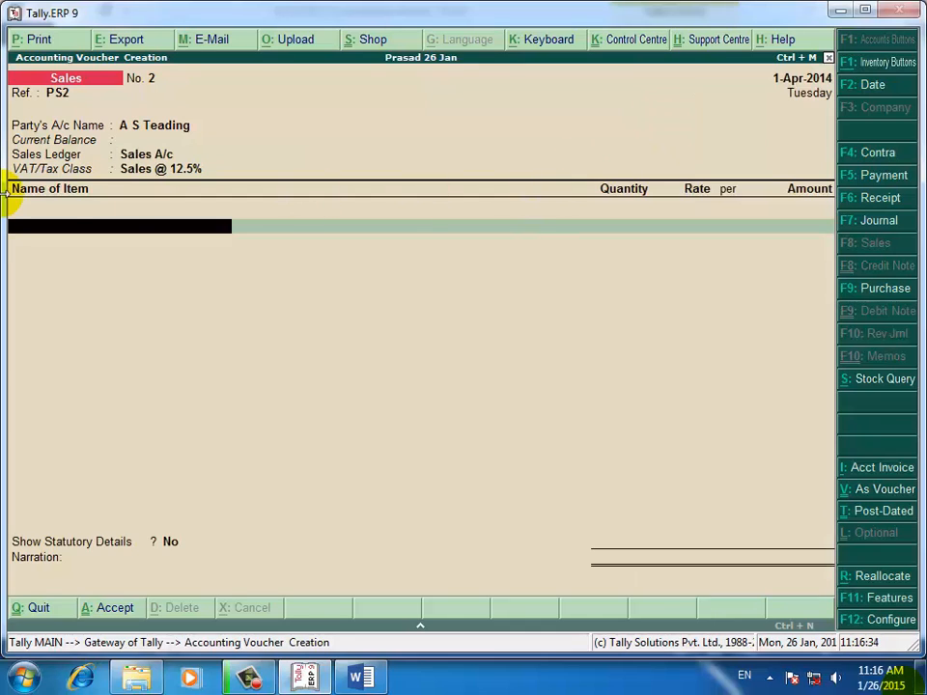
{"action": "type", "text": "4"}
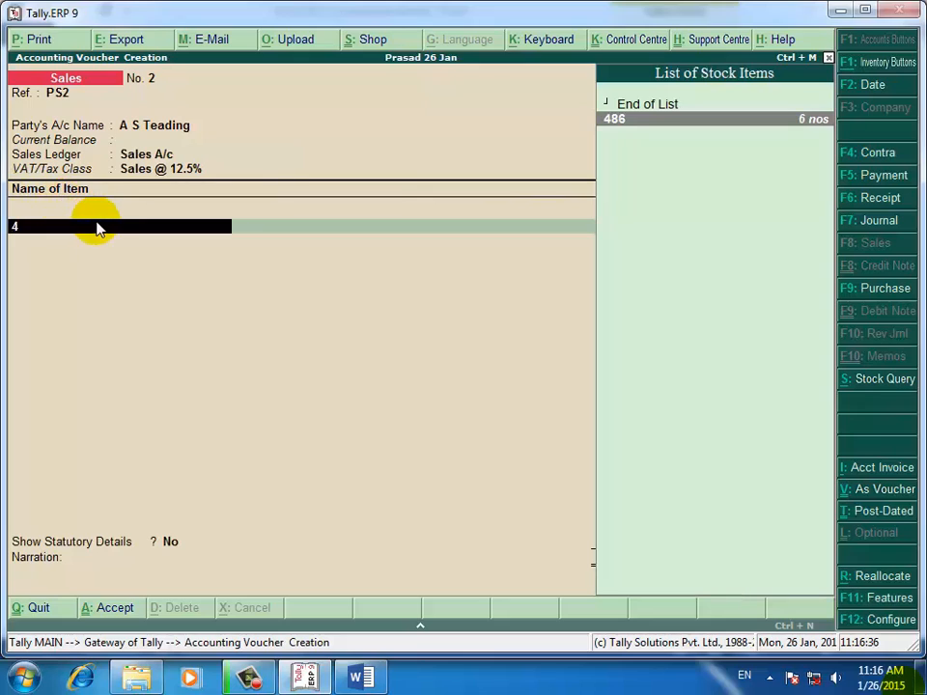
{"action": "key", "text": "BackSpace"}
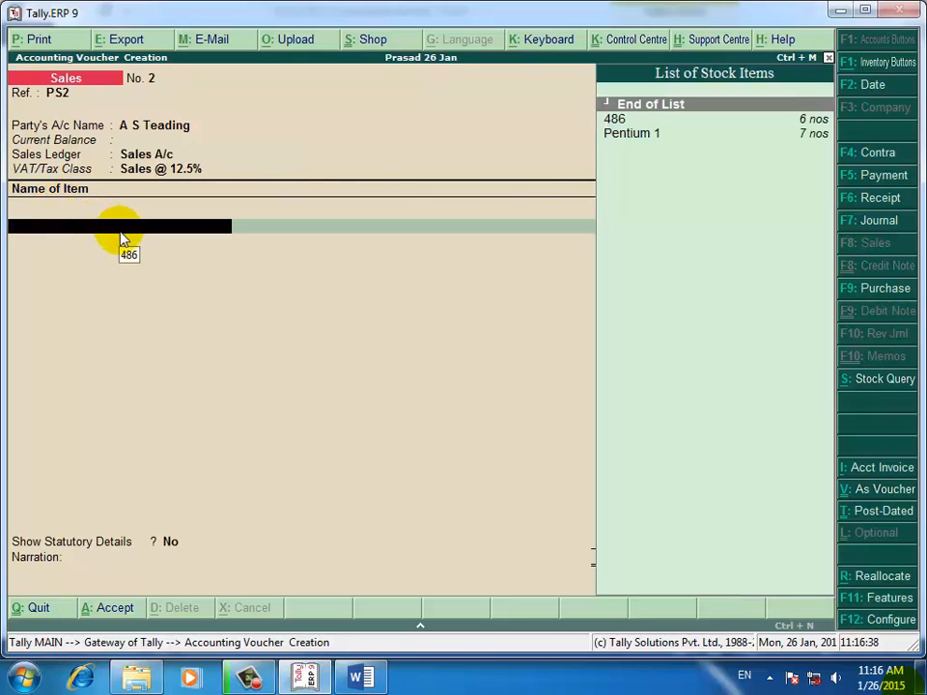
{"action": "key", "text": "Down"}
{"action": "key", "text": "Down"}
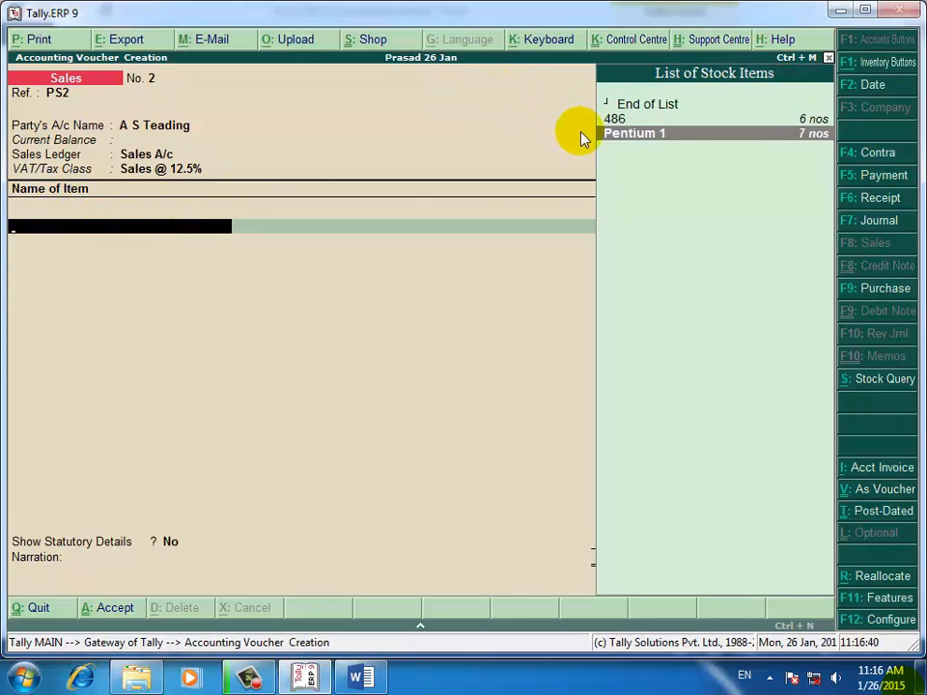
{"action": "key", "text": "Return"}
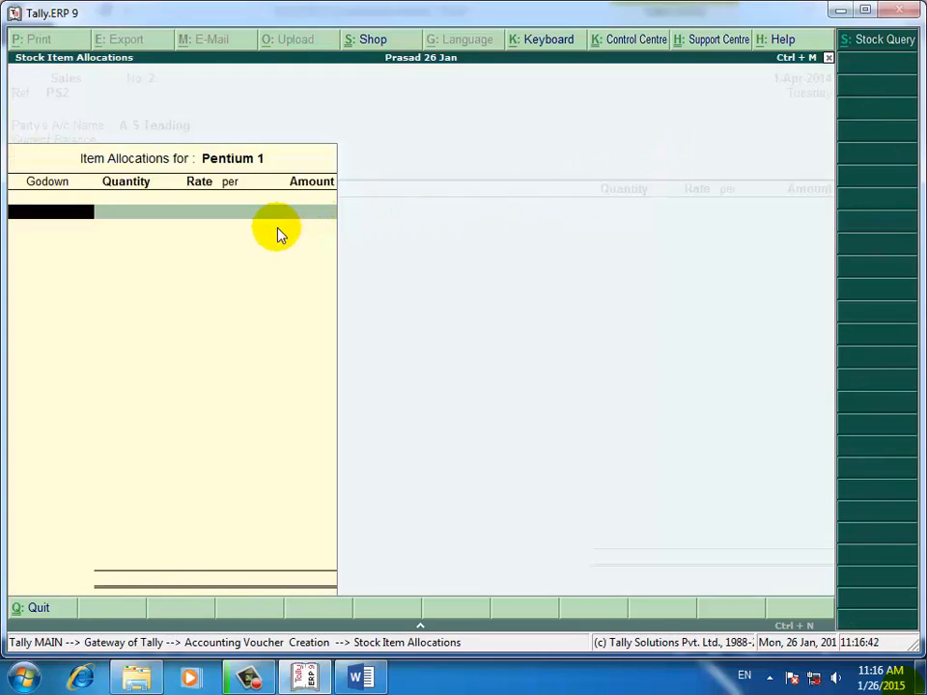
Step: Allocate 3 nos of Pentium 1 from the Andheri godown at a rate of 15,000 each and complete the item line
{"action": "key", "text": "Return"}
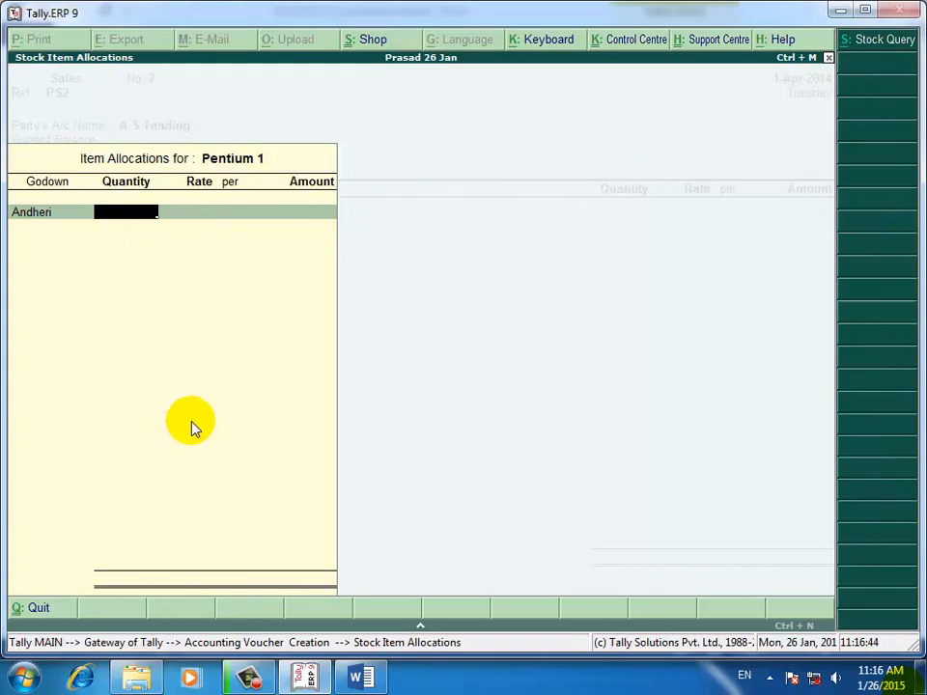
{"action": "type", "text": "3"}
{"action": "key", "text": "Return"}
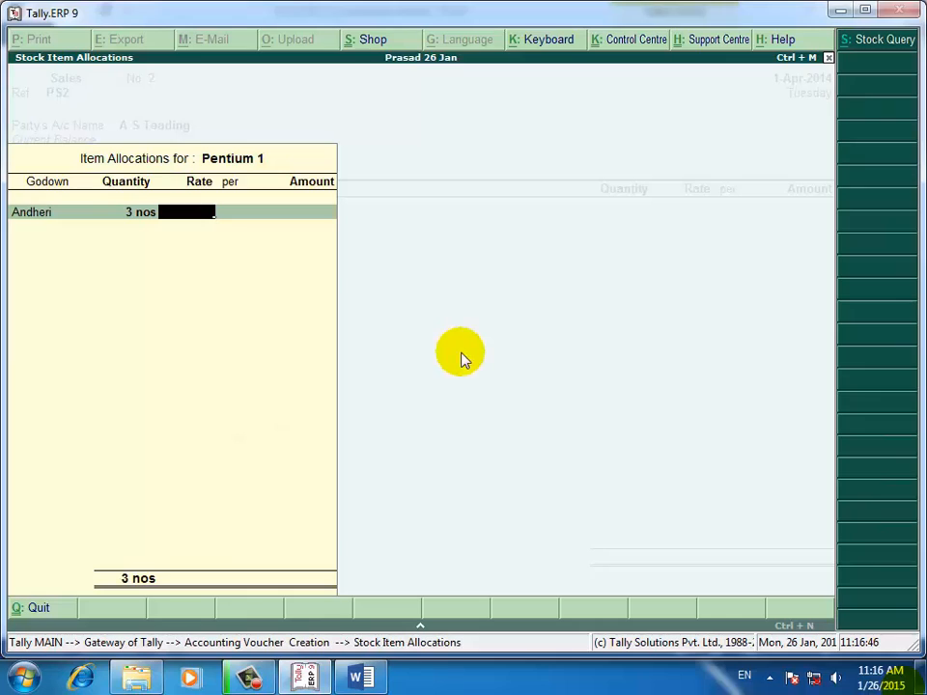
{"action": "type", "text": "15,000"}
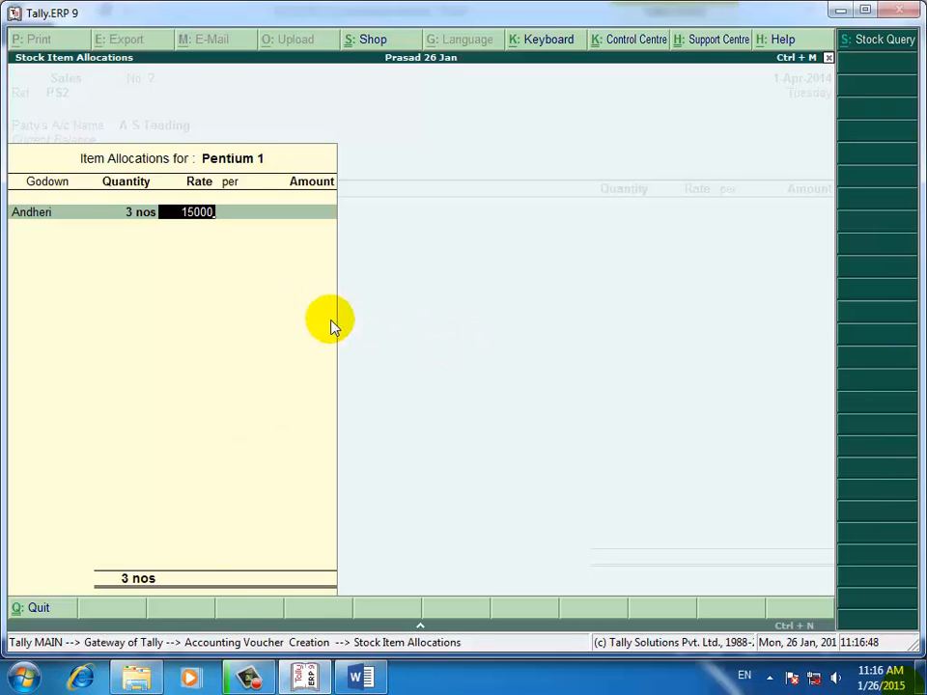
{"action": "key", "text": "Return"}
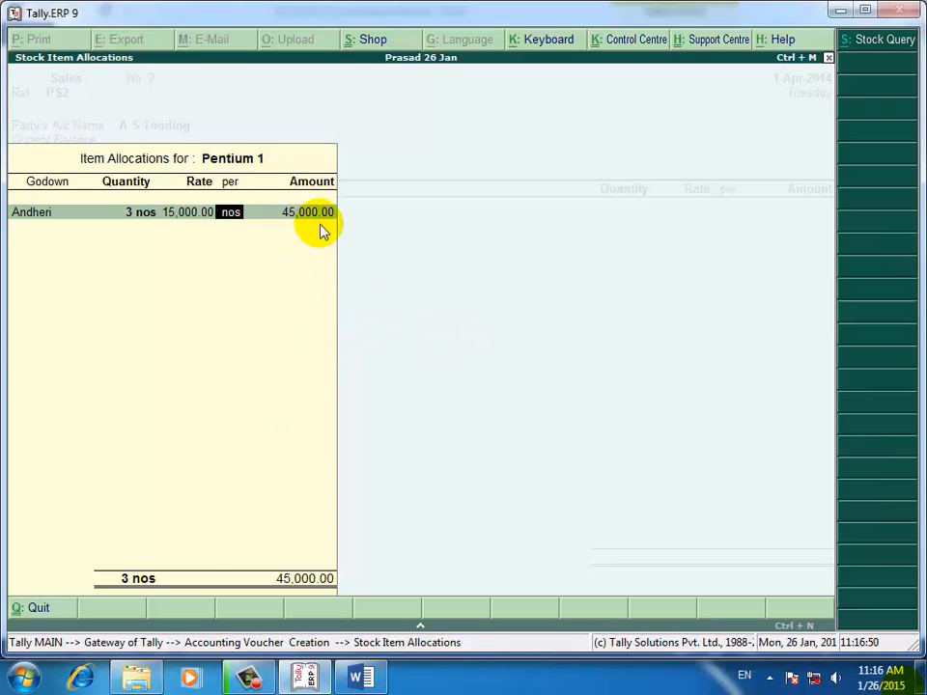
{"action": "key", "text": "Return"}
{"action": "key", "text": "Return"}
{"action": "key", "text": "Return"}
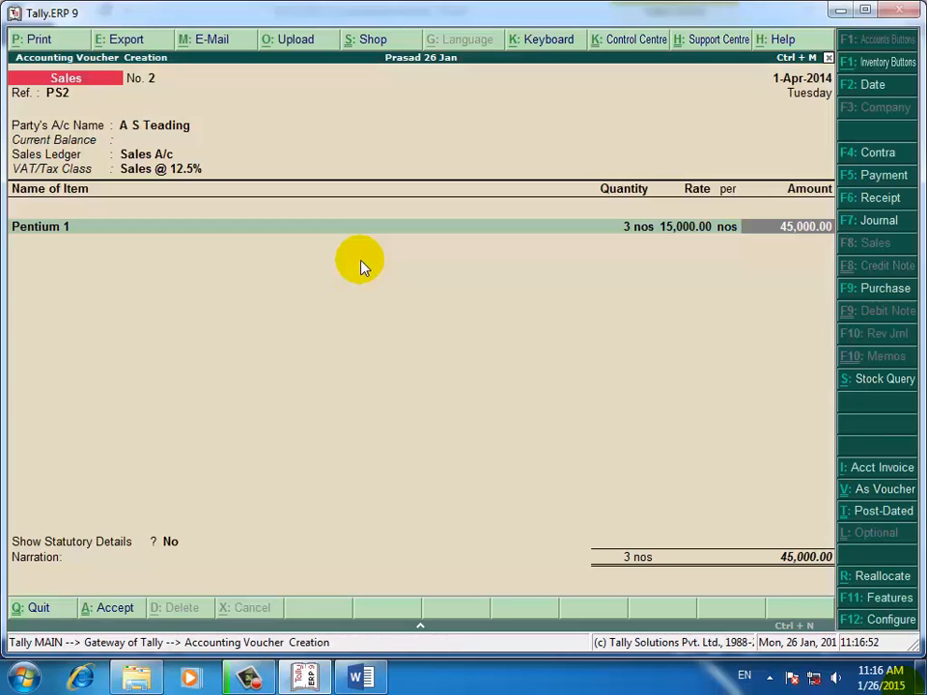
{"action": "key", "text": "Return"}
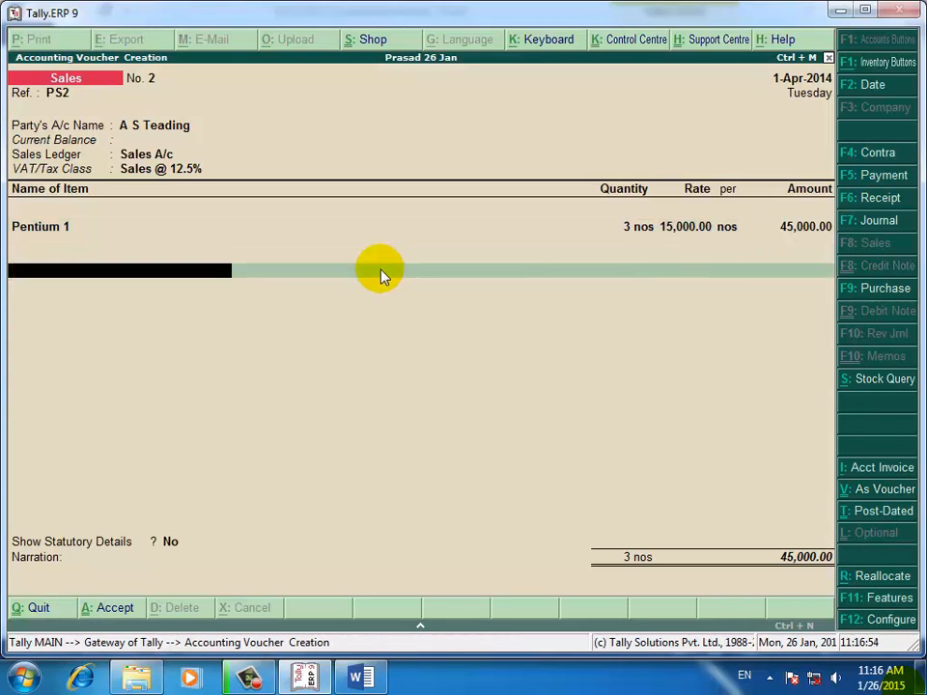
Step: Add the Output Vat ledger at 12.5% with statutory details left at No, and check the VAT against the Word sales bill
{"action": "type", "text": "O"}
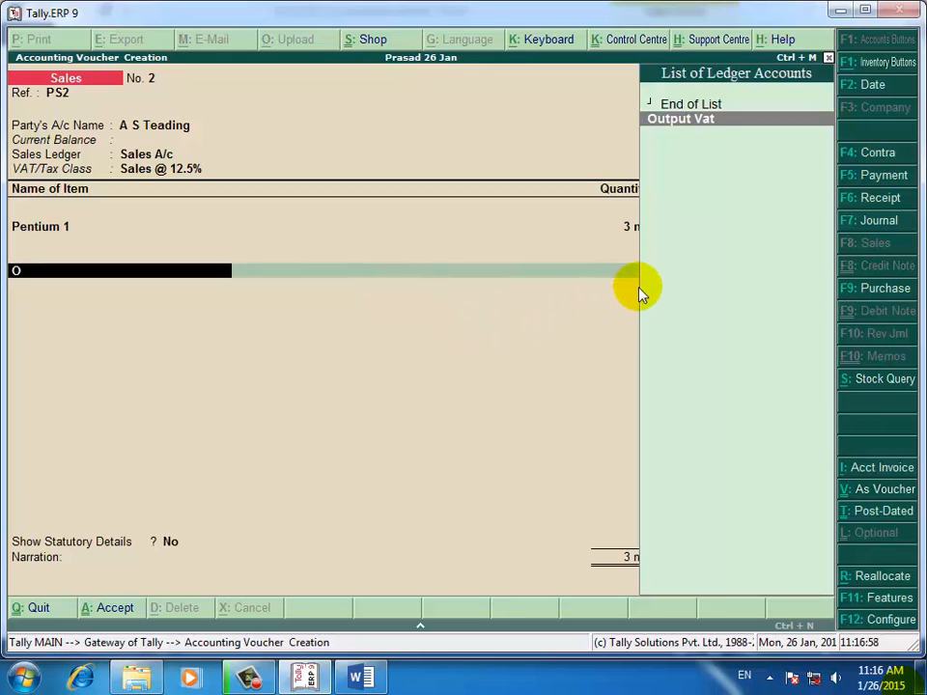
{"action": "key", "text": "Return"}
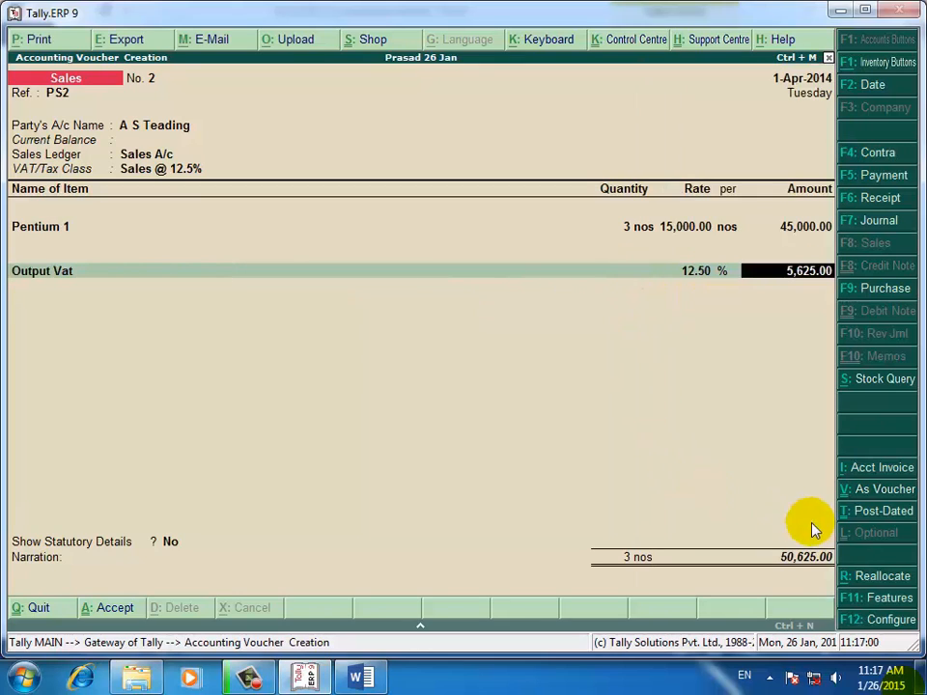
{"action": "key", "text": "Return"}
{"action": "key", "text": "Return"}
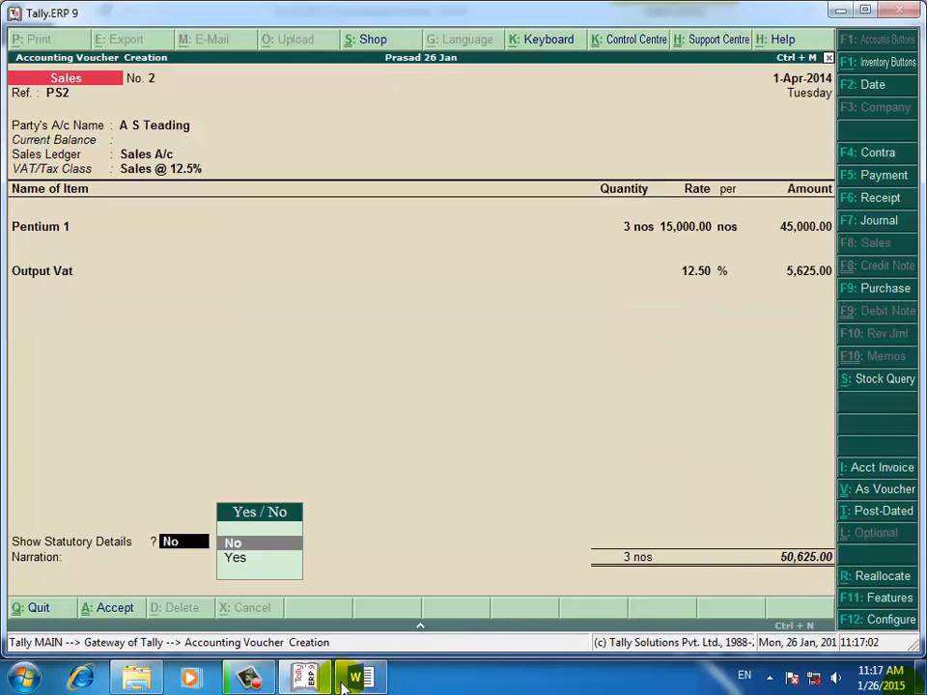
{"action": "key", "text": "Return"}
{"action": "left_click", "coordinate": [357, 681]}
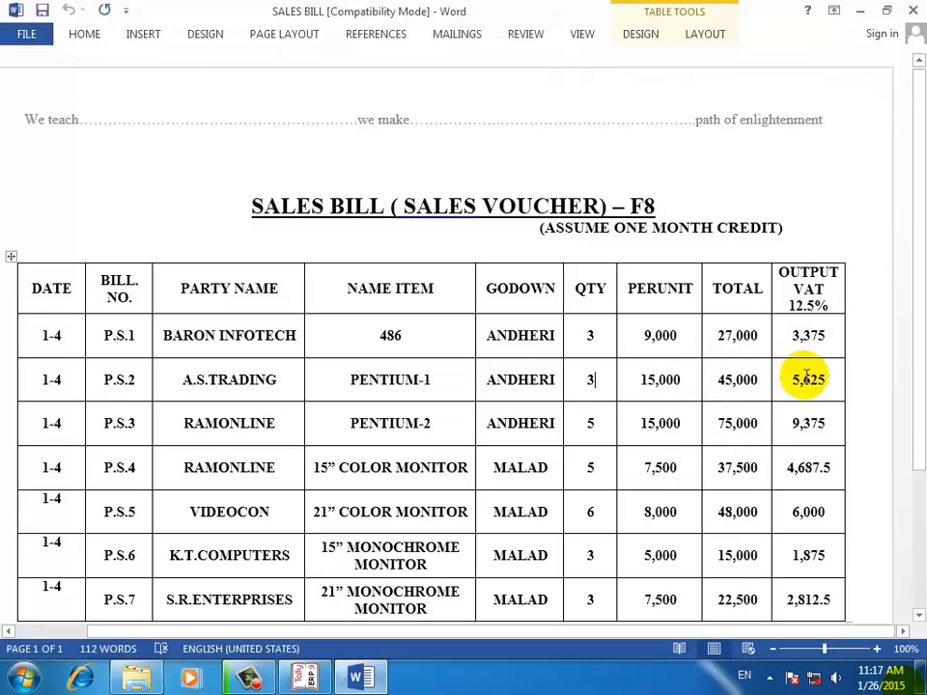
{"action": "left_click", "coordinate": [859, 11]}
Step: Record the bill-wise entry as New Ref PS2 with 30 days of credit for the full amount, and save the sales voucher
{"action": "key", "text": "Return"}
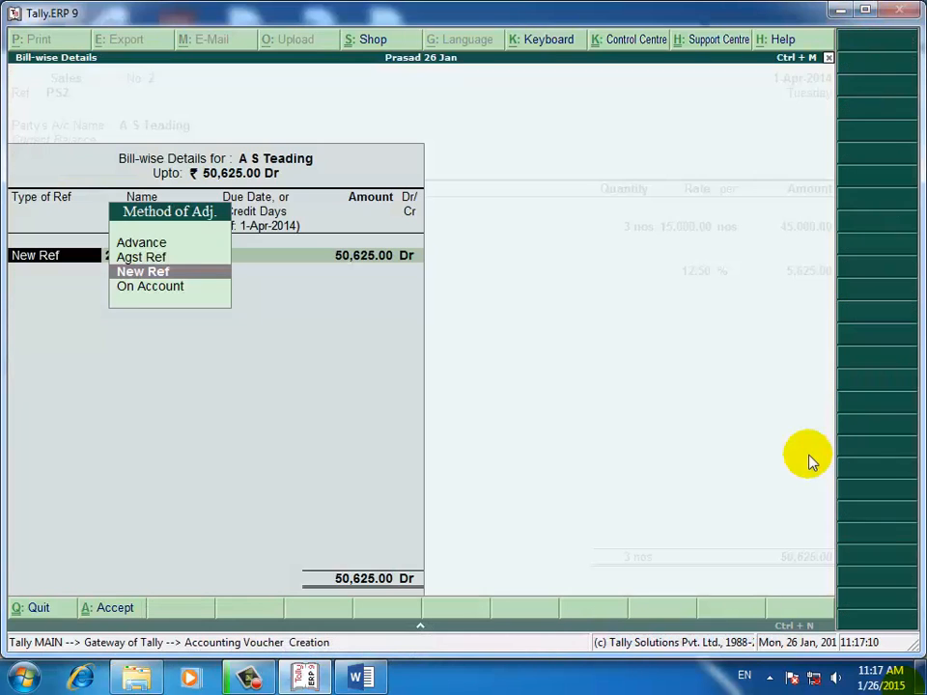
{"action": "key", "text": "Return"}
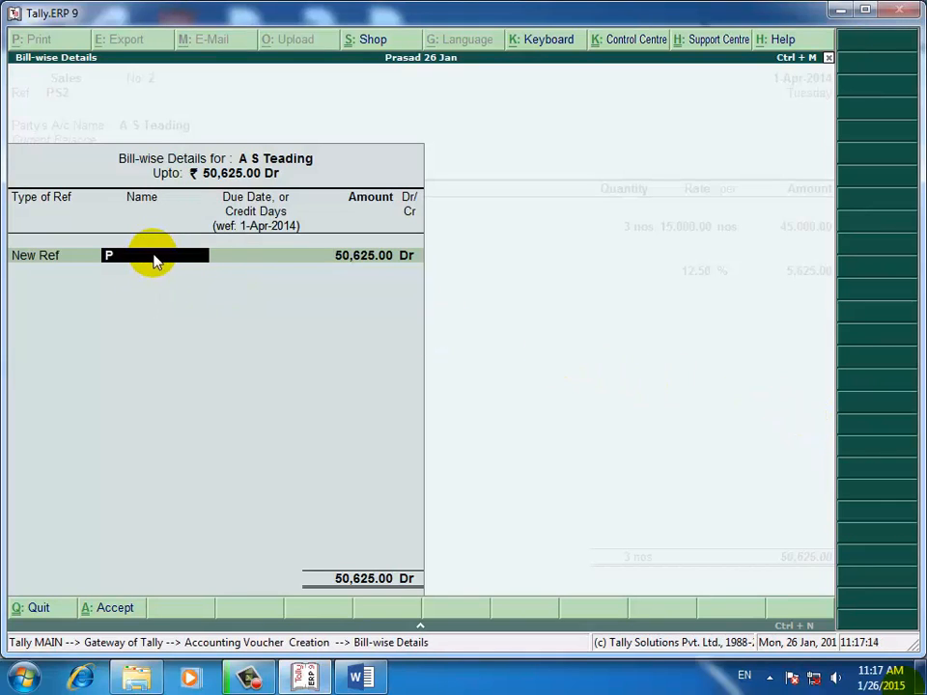
{"action": "type", "text": "PS@"}
{"action": "key", "text": "Return"}
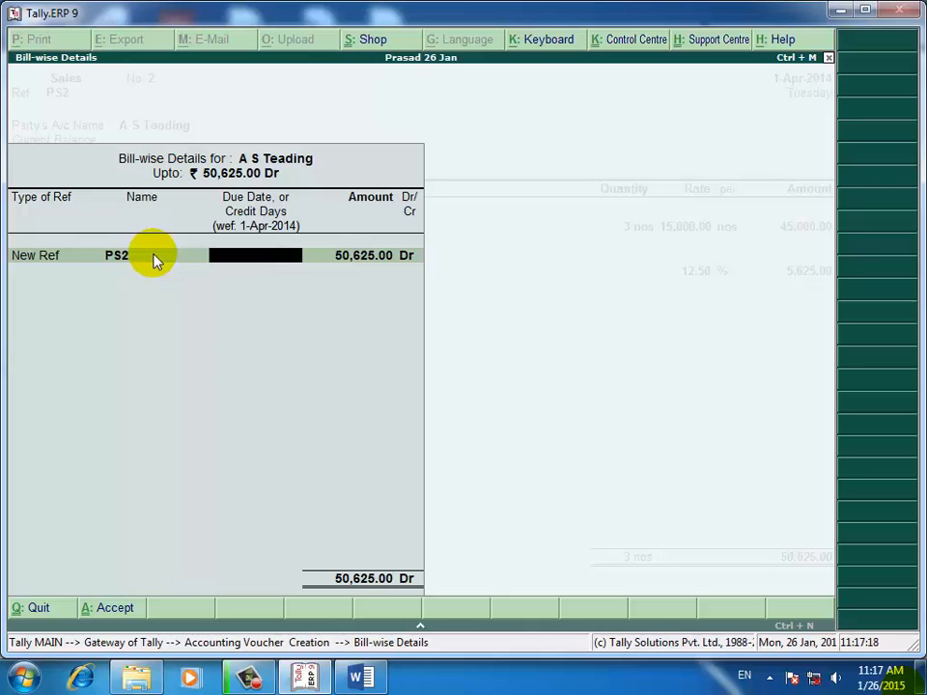
{"action": "type", "text": "30"}
{"action": "key", "text": "Return"}
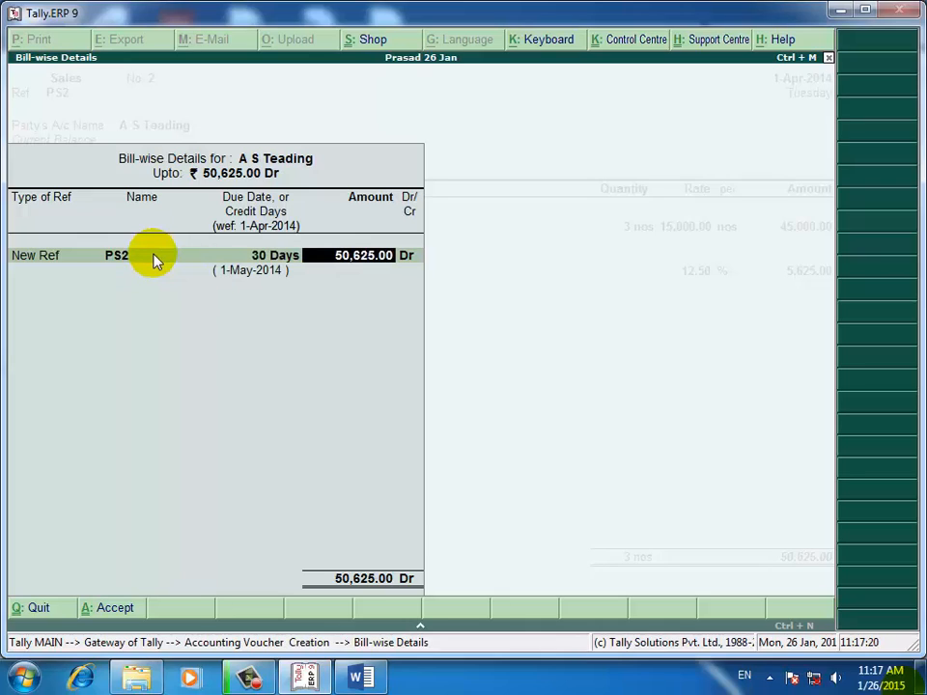
{"action": "key", "text": "Return"}
{"action": "key", "text": "Return"}
{"action": "key", "text": "Return"}
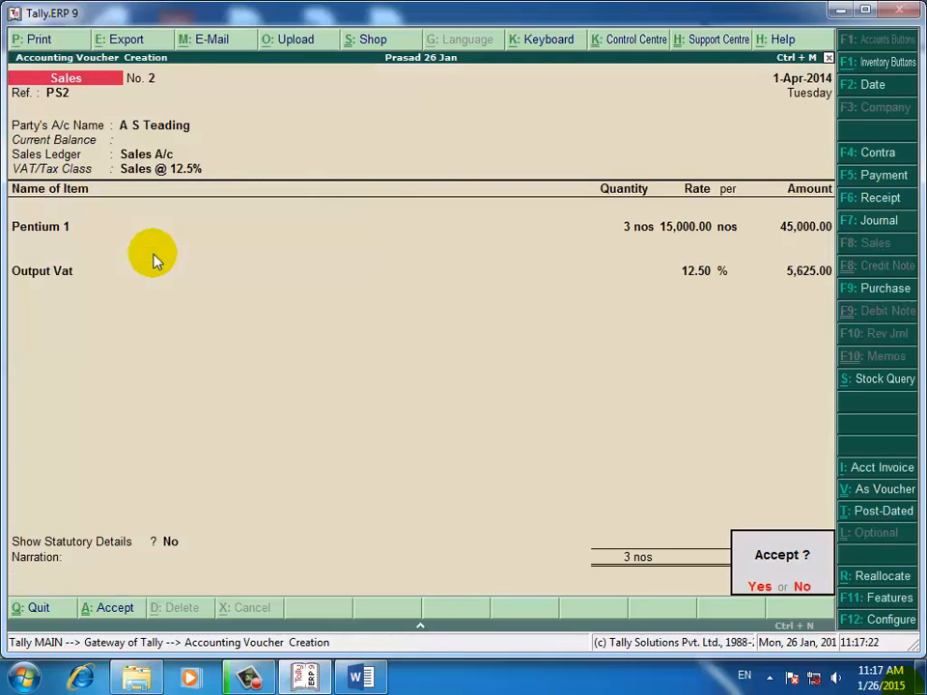
{"action": "key", "text": "y"}
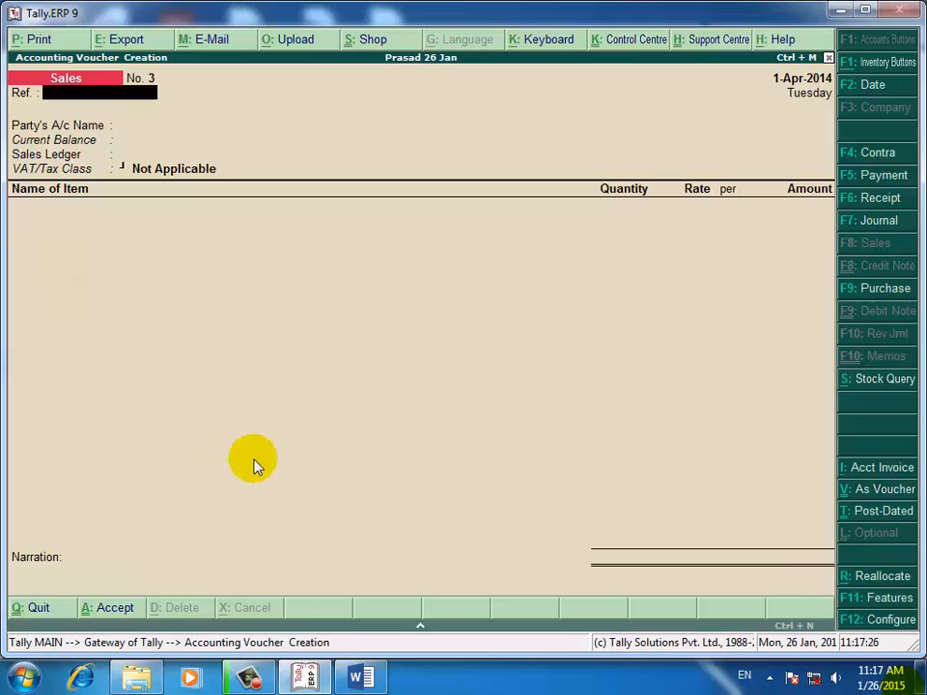
Step: Close the sales bill document and open the Tally 9 Word document from the TALLY ERP 9 folder
{"action": "left_click", "coordinate": [362, 678]}
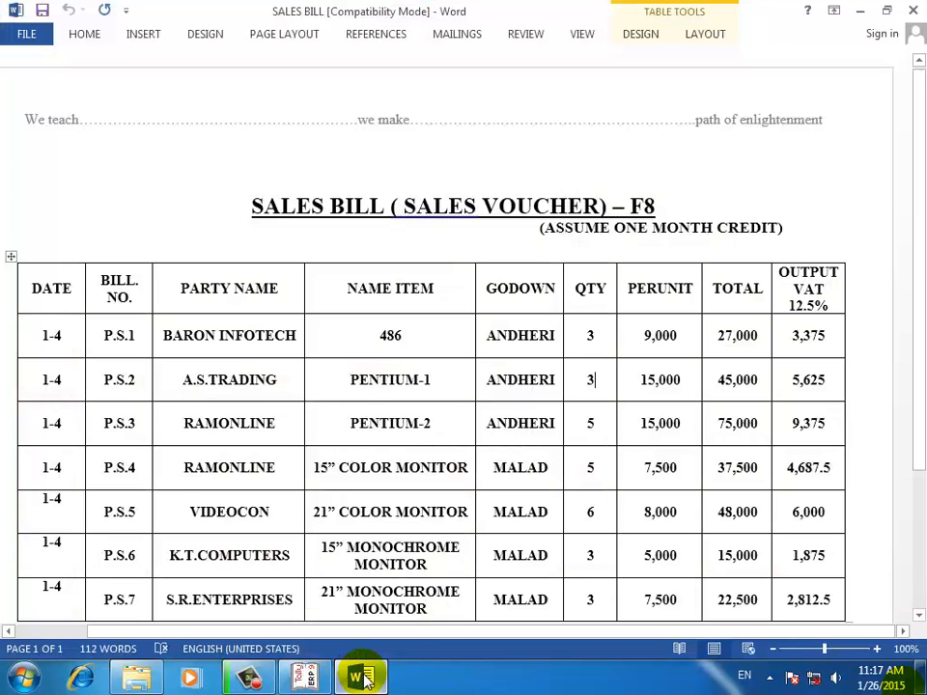
{"action": "left_click", "coordinate": [912, 9]}
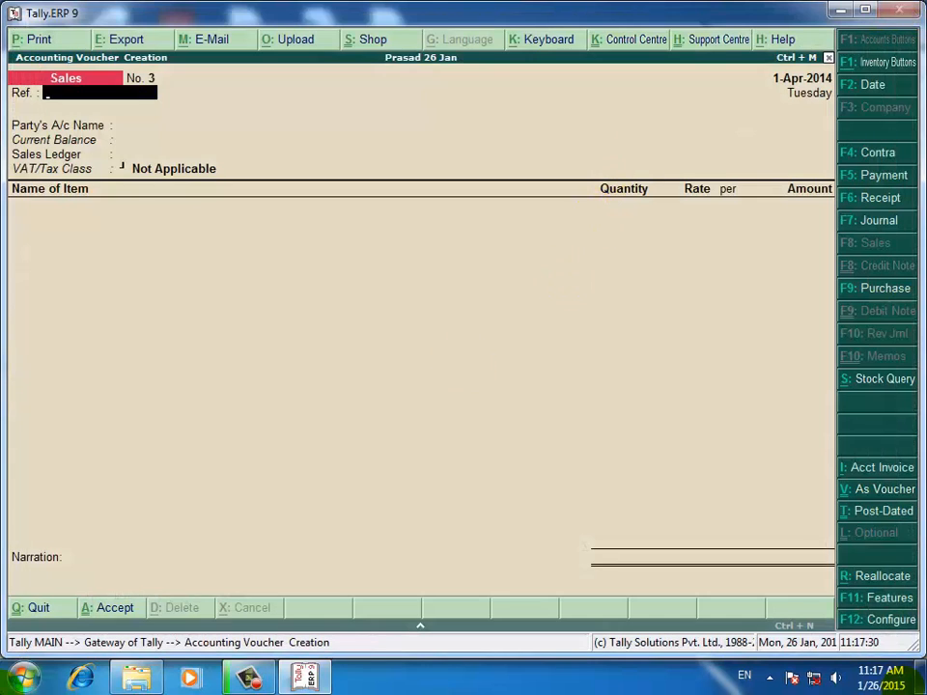
{"action": "left_click", "coordinate": [133, 675]}
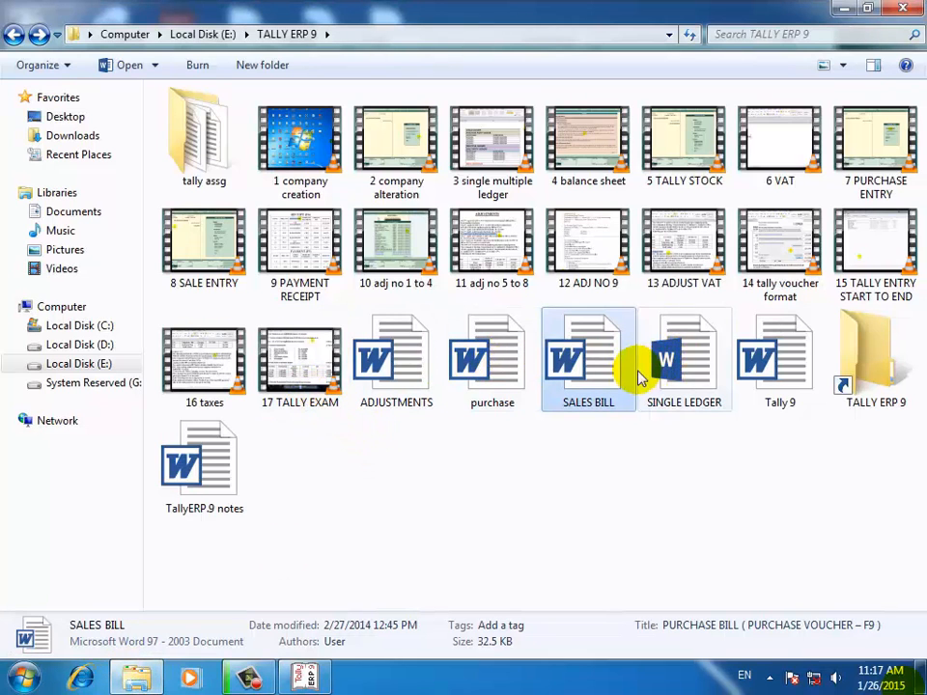
{"action": "left_click", "coordinate": [768, 342]}
{"action": "double_click", "coordinate": [746, 362]}
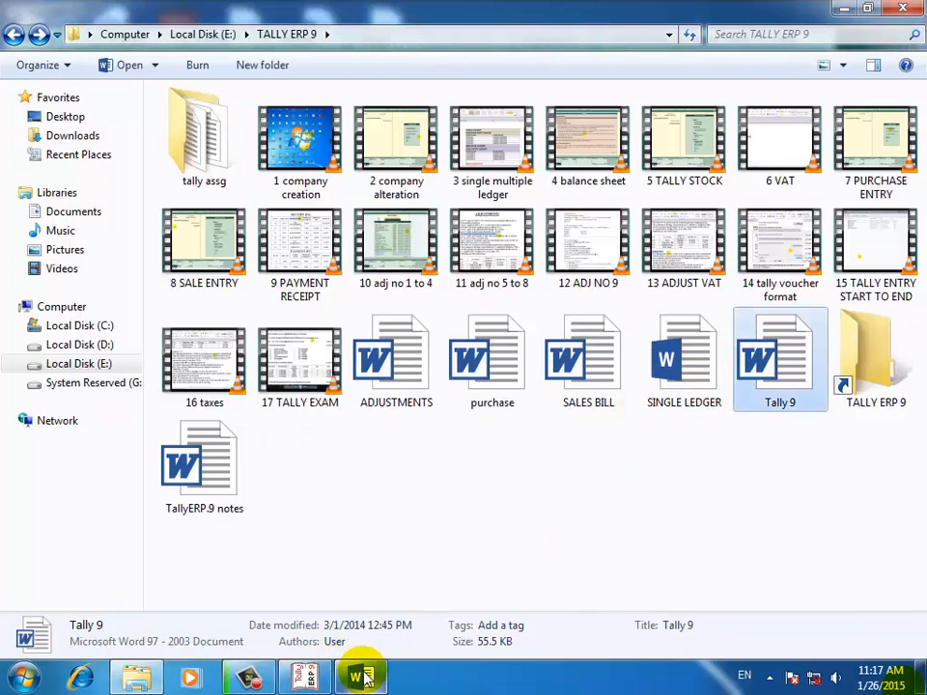
{"action": "left_click", "coordinate": [843, 9]}
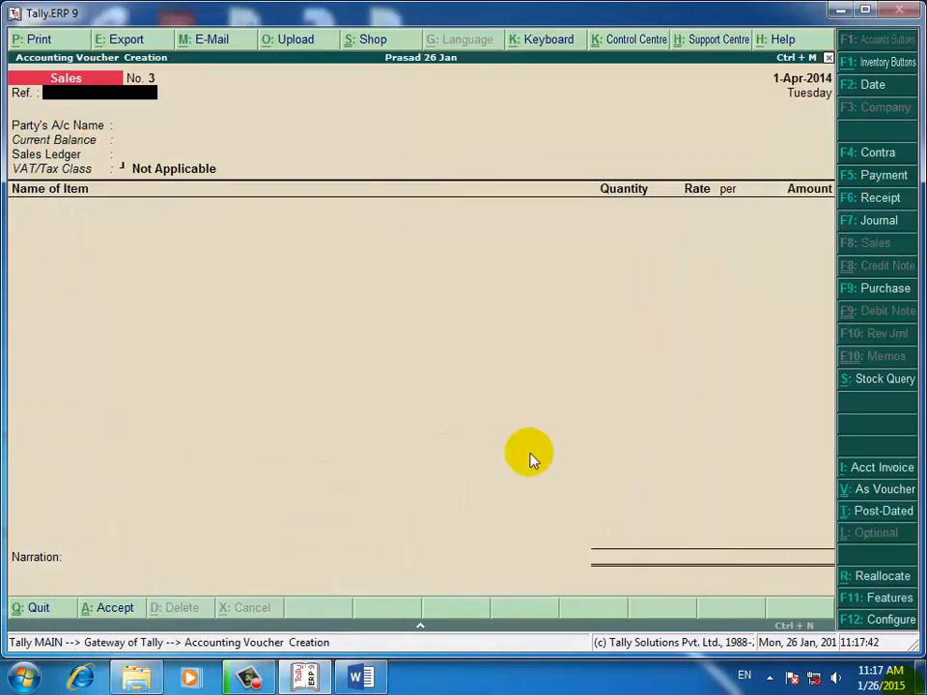
{"action": "left_click", "coordinate": [358, 677]}
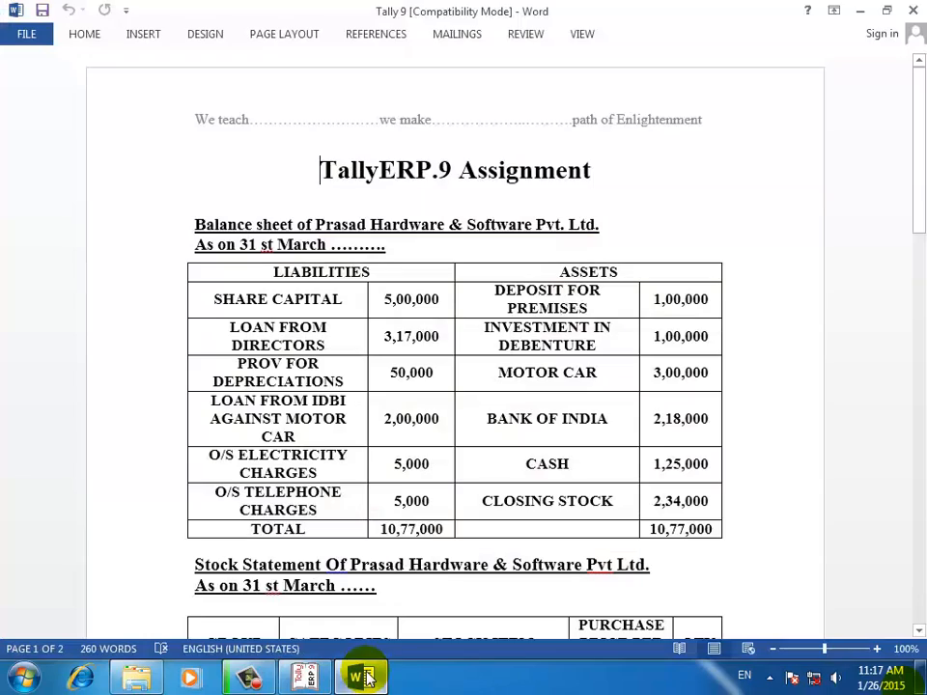
Step: Examine the Receipt and Payment tables in the Tally 9 document, highlighting the Hyundai and furniture purchase rows
{"action": "left_click", "coordinate": [639, 336]}
{"action": "left_click_drag", "start_coordinate": [912, 156], "coordinate": [908, 469]}
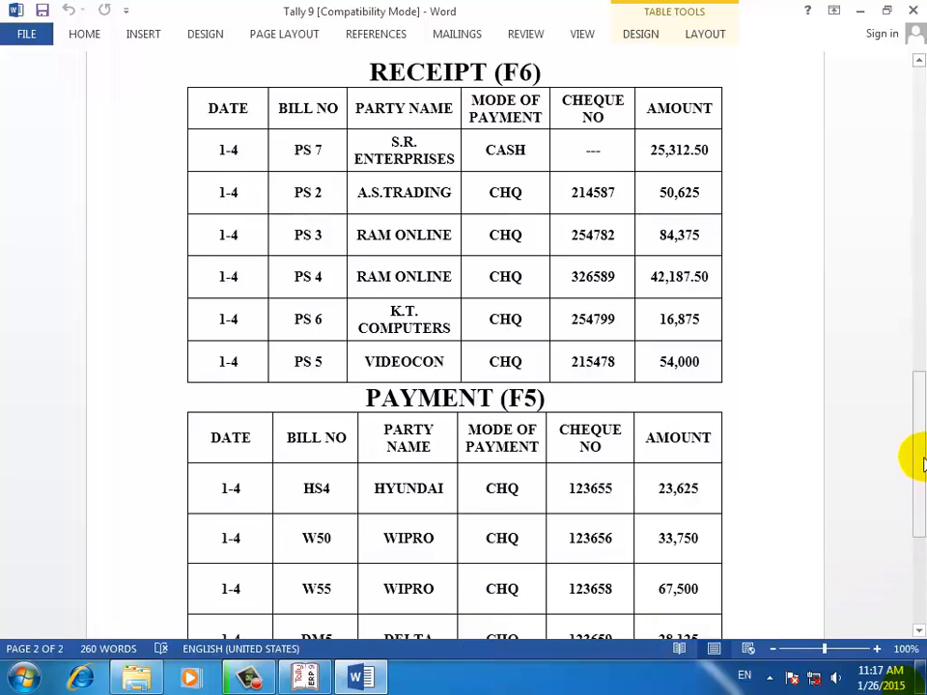
{"action": "left_click_drag", "start_coordinate": [919, 448], "coordinate": [917, 505]}
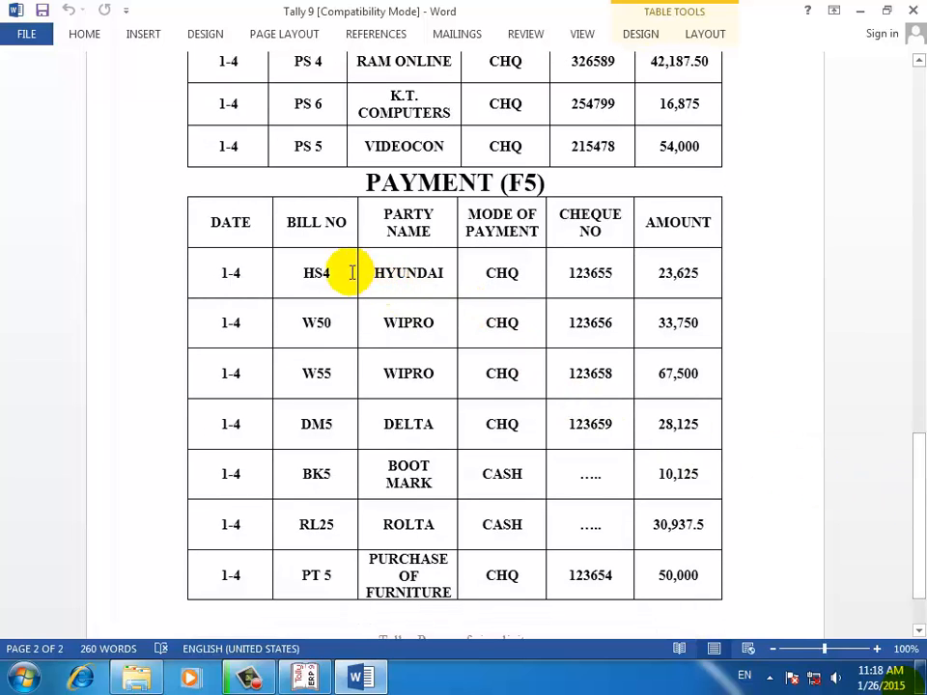
{"action": "left_click_drag", "start_coordinate": [204, 272], "coordinate": [624, 284]}
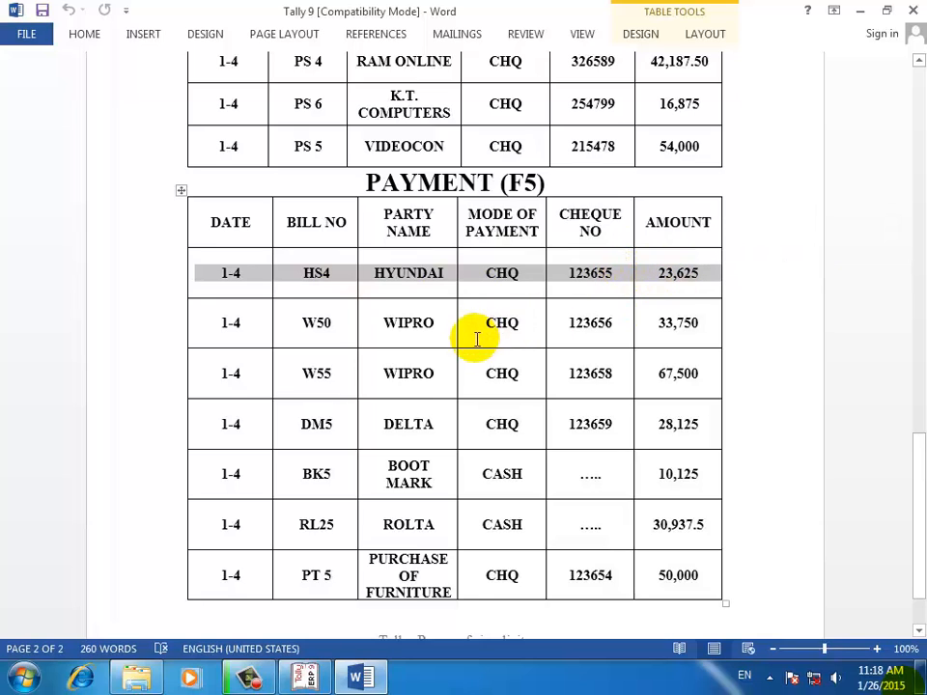
{"action": "left_click_drag", "start_coordinate": [209, 565], "coordinate": [669, 584]}
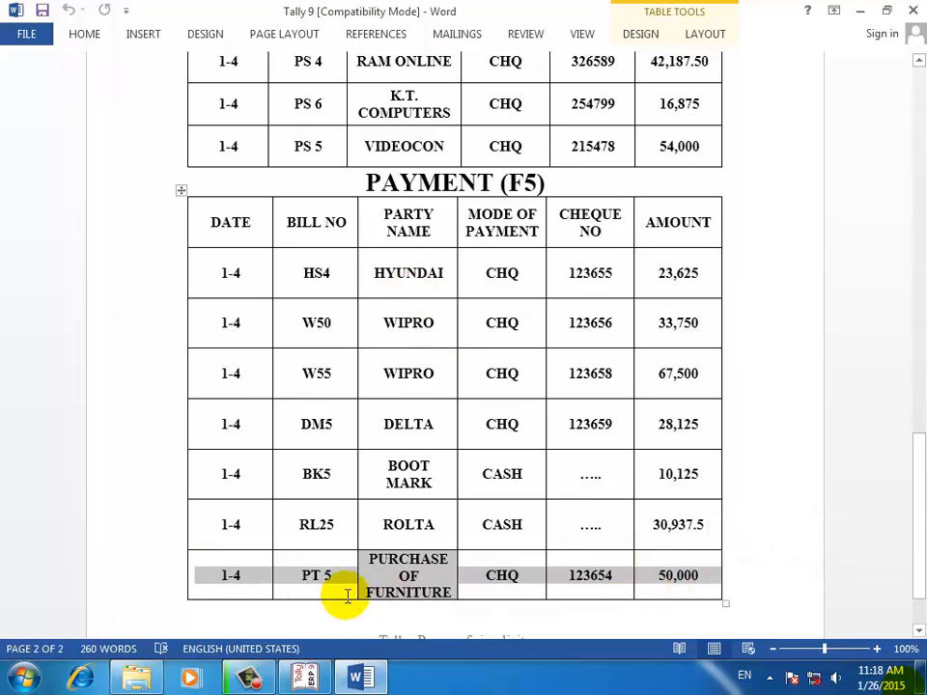
{"action": "left_click", "coordinate": [309, 676]}
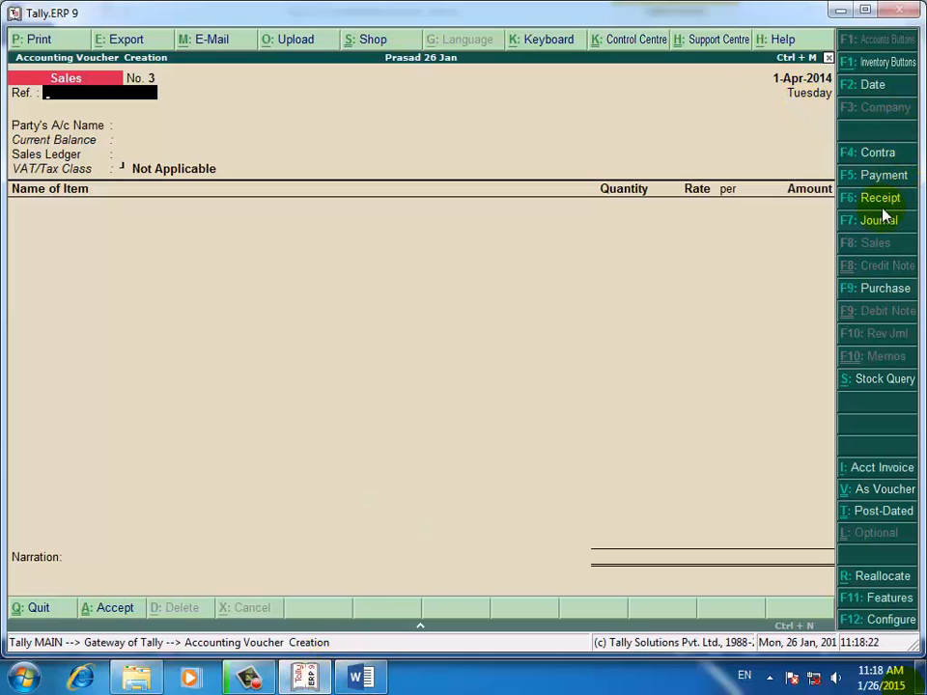
{"action": "left_click", "coordinate": [244, 676]}
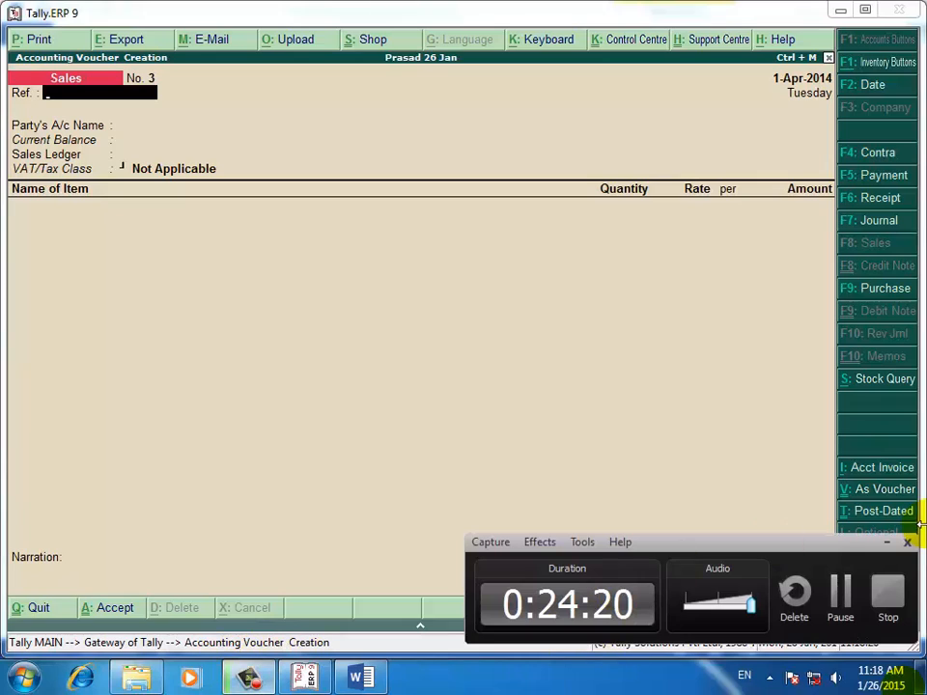
{"action": "left_click", "coordinate": [889, 544]}
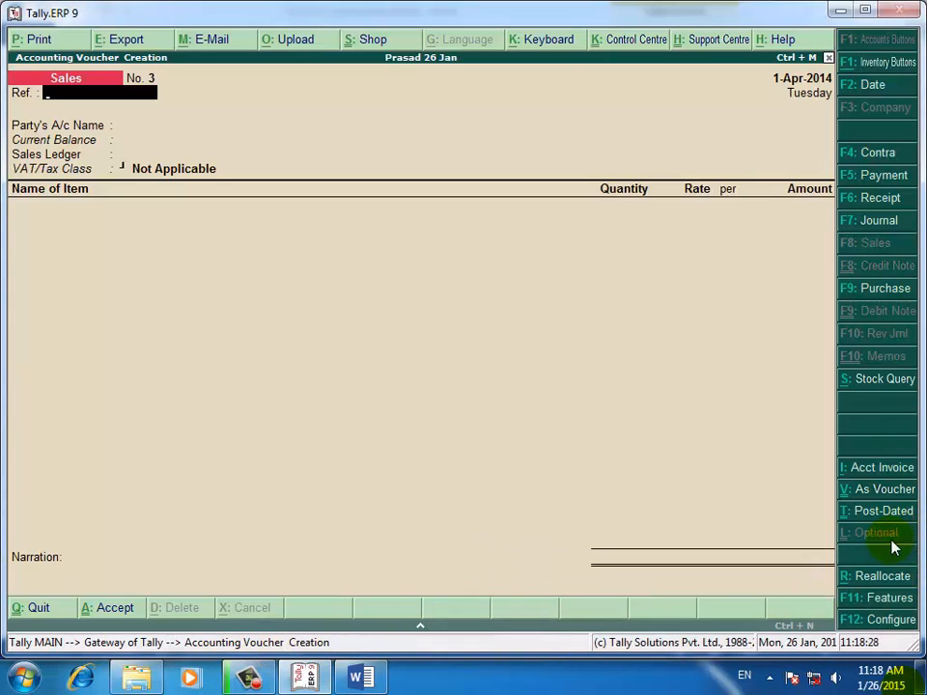
{"action": "left_click", "coordinate": [867, 182]}
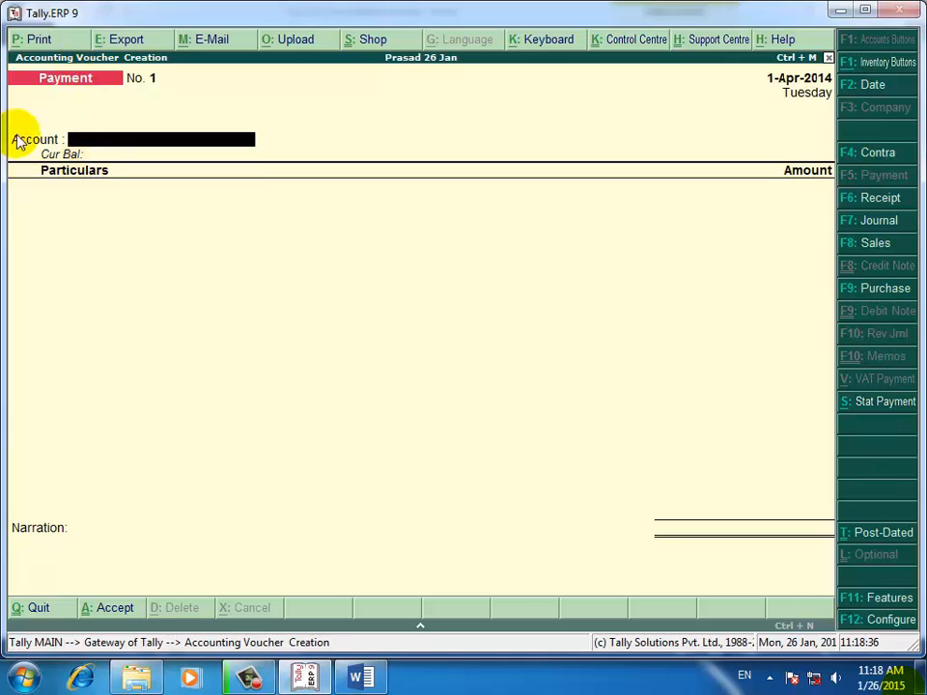
{"action": "type", "text": "B"}
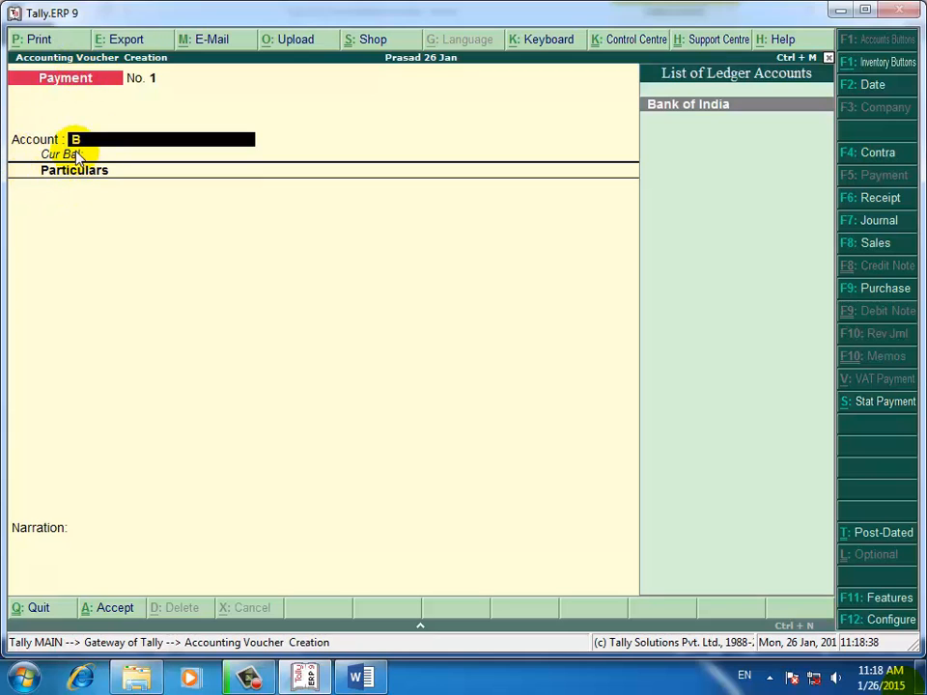
{"action": "left_click", "coordinate": [355, 681]}
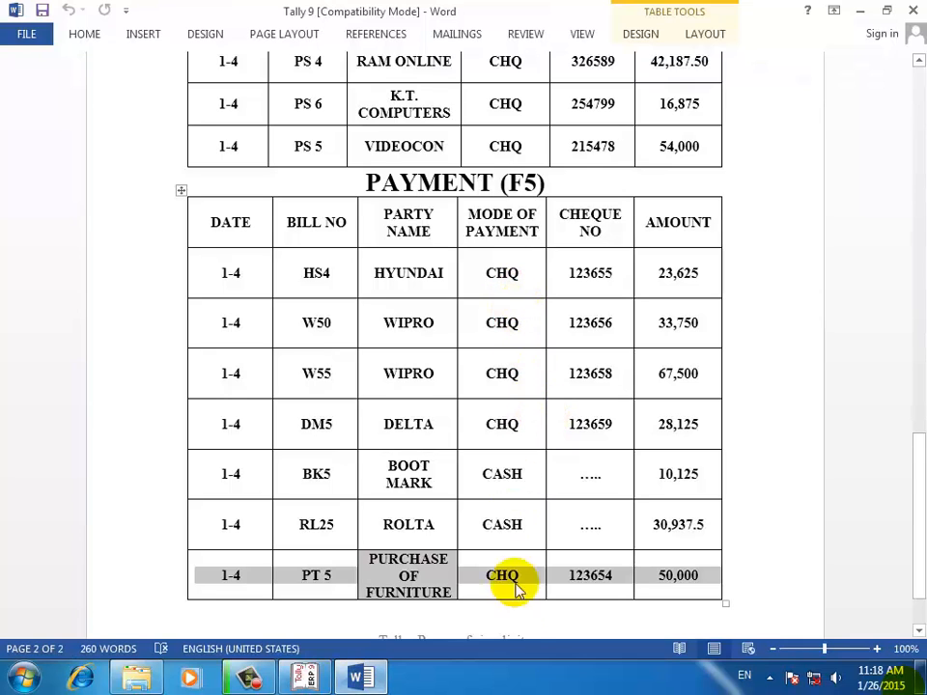
{"action": "left_click", "coordinate": [860, 14]}
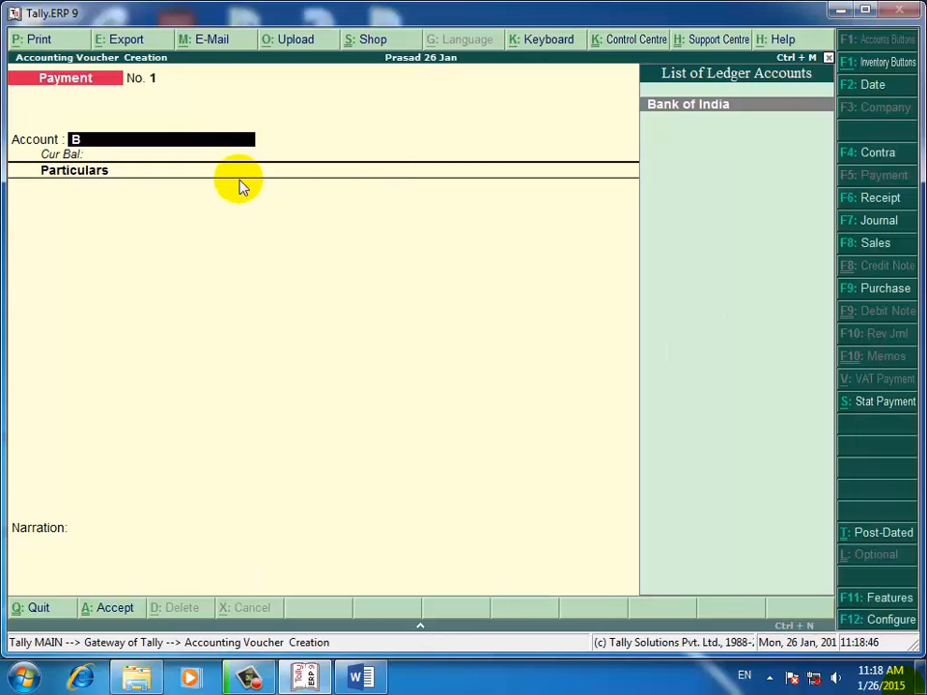
{"action": "key", "text": "Return"}
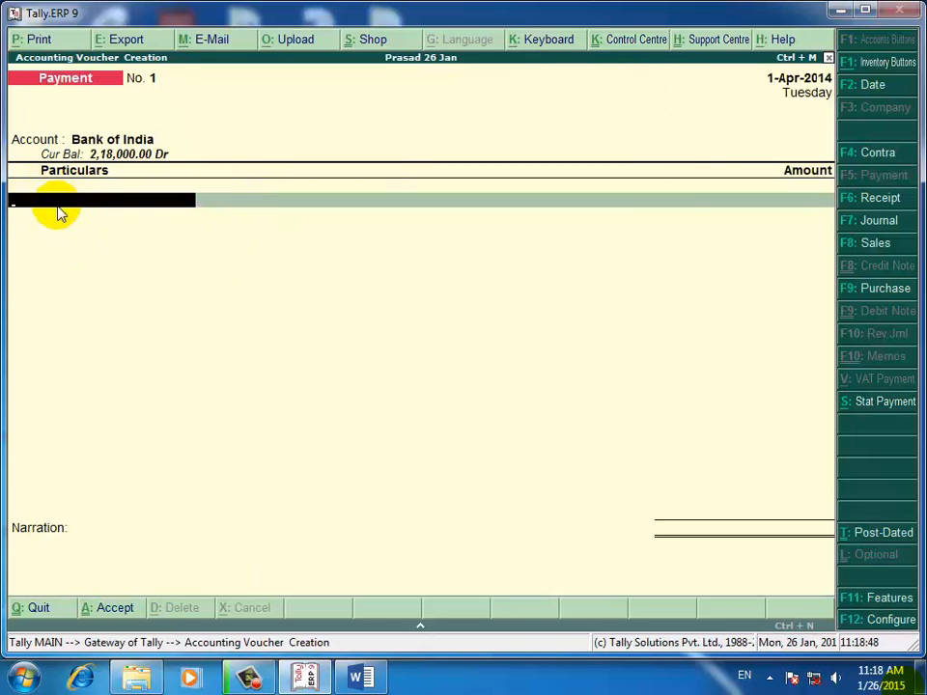
{"action": "type", "text": "H"}
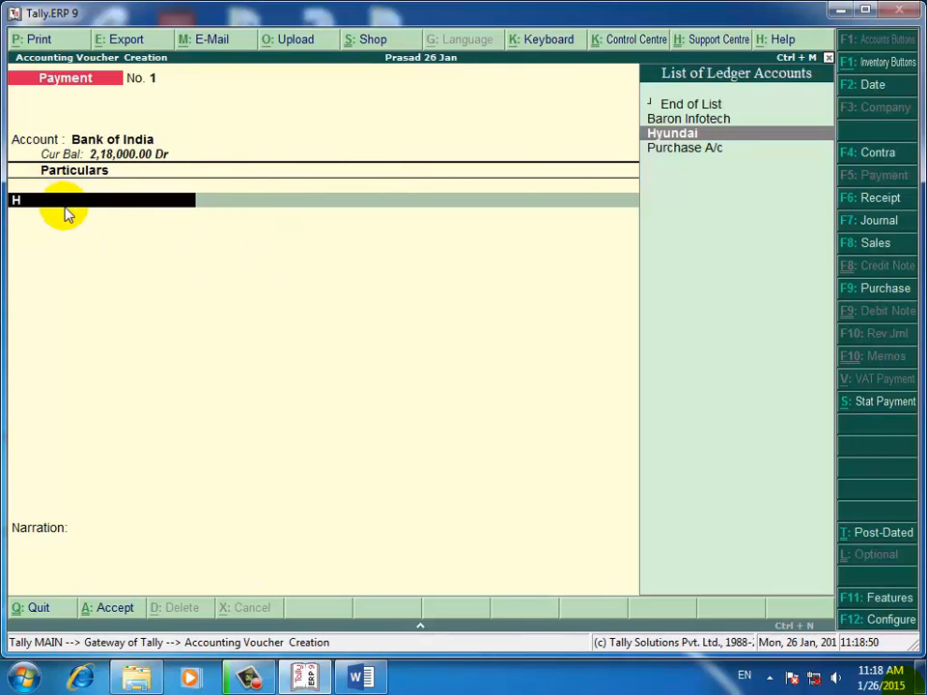
{"action": "key", "text": "Return"}
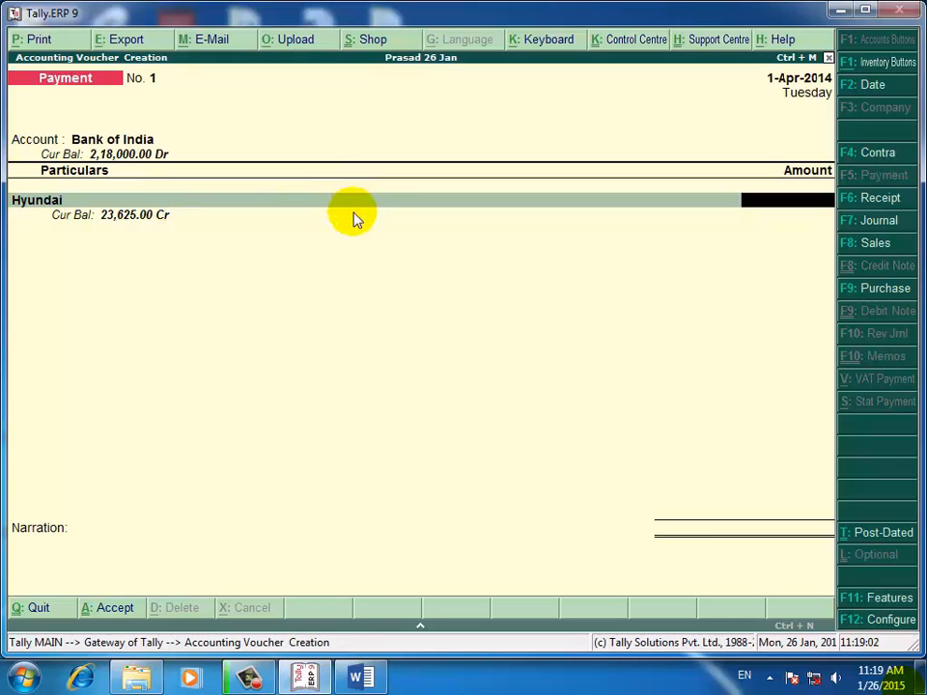
{"action": "key", "text": "Escape"}
{"action": "key", "text": "y"}
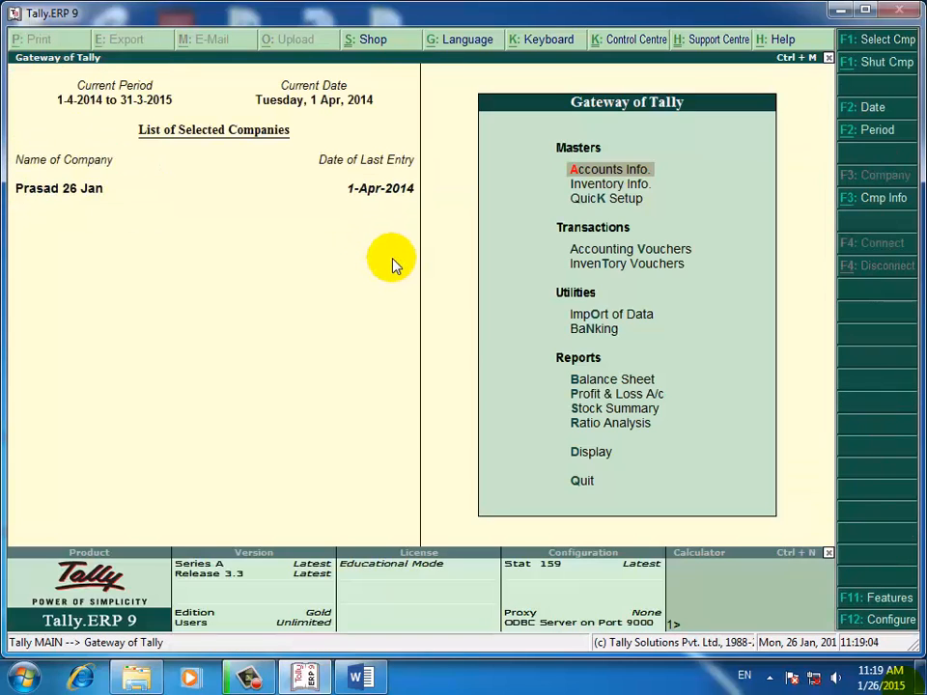
Step: Start a new payment voucher, check the furniture purchase row in the Word document, and set Bank of India as the account
{"action": "key", "text": "v"}
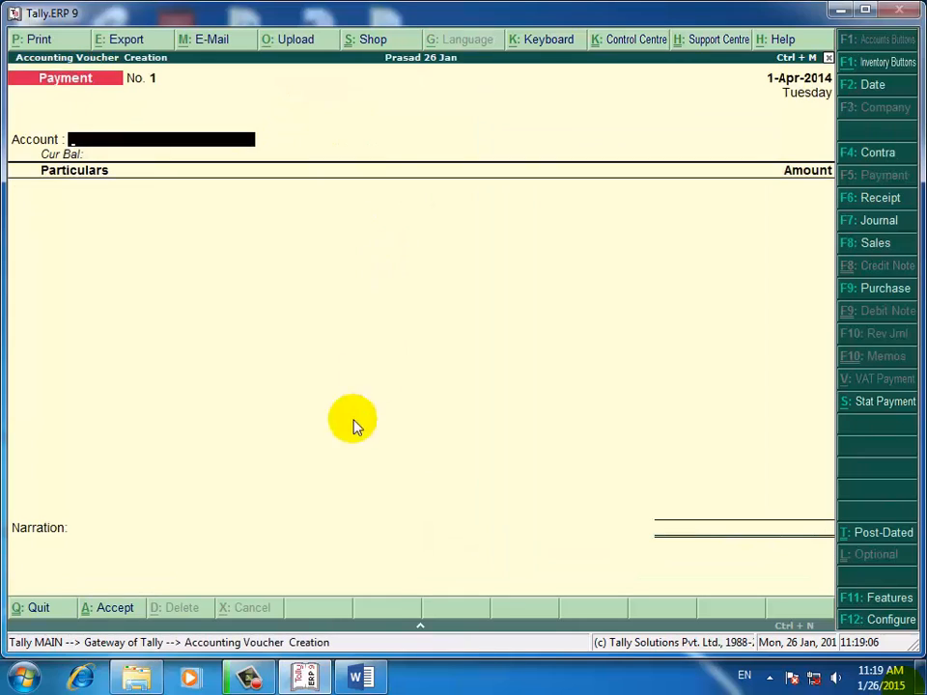
{"action": "left_click", "coordinate": [360, 678]}
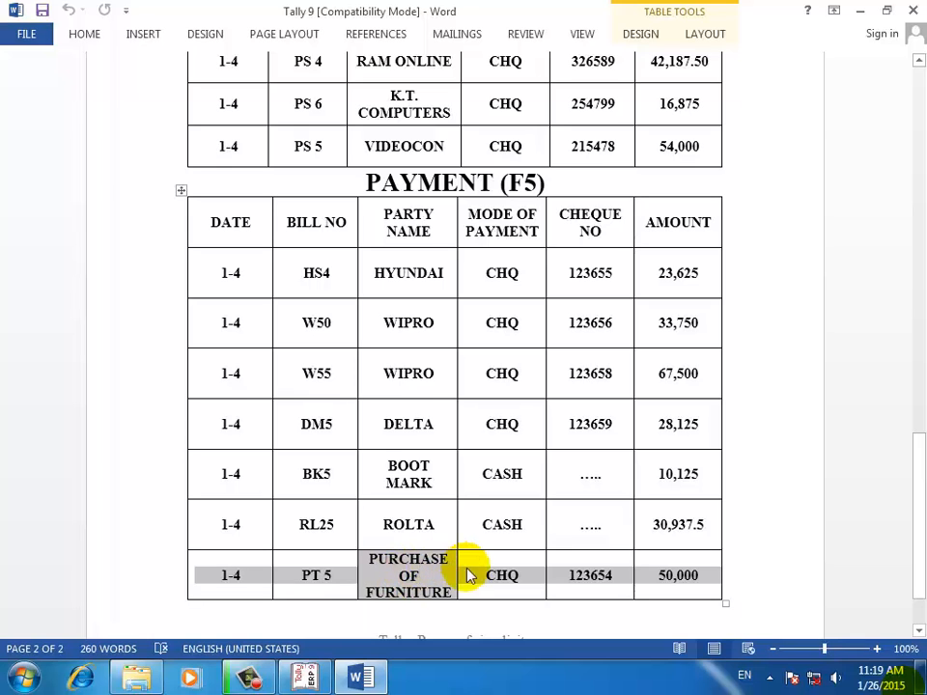
{"action": "left_click", "coordinate": [858, 11]}
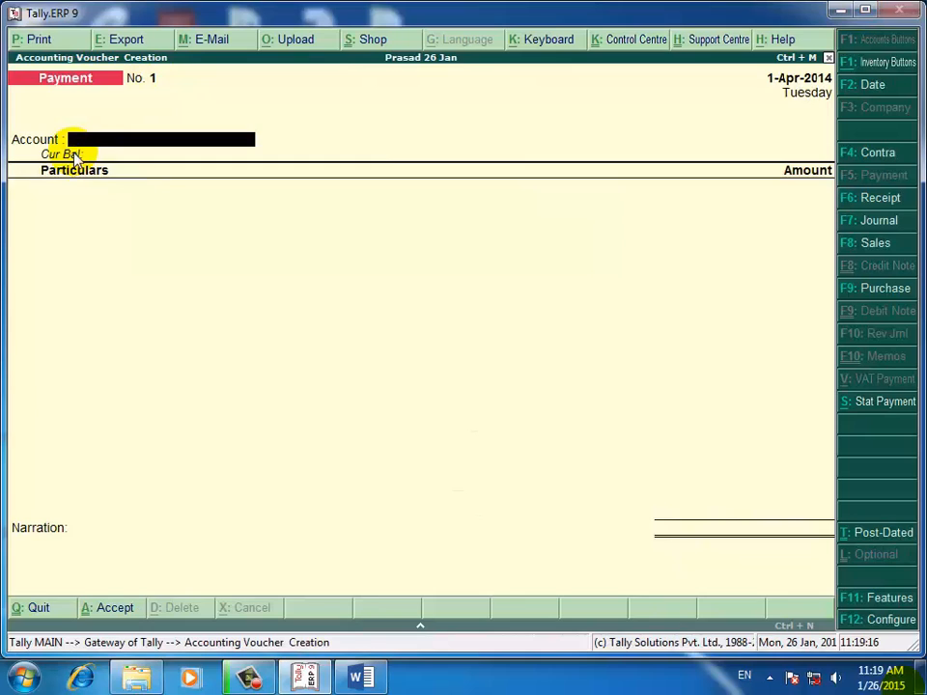
{"action": "type", "text": "B"}
{"action": "key", "text": "Return"}
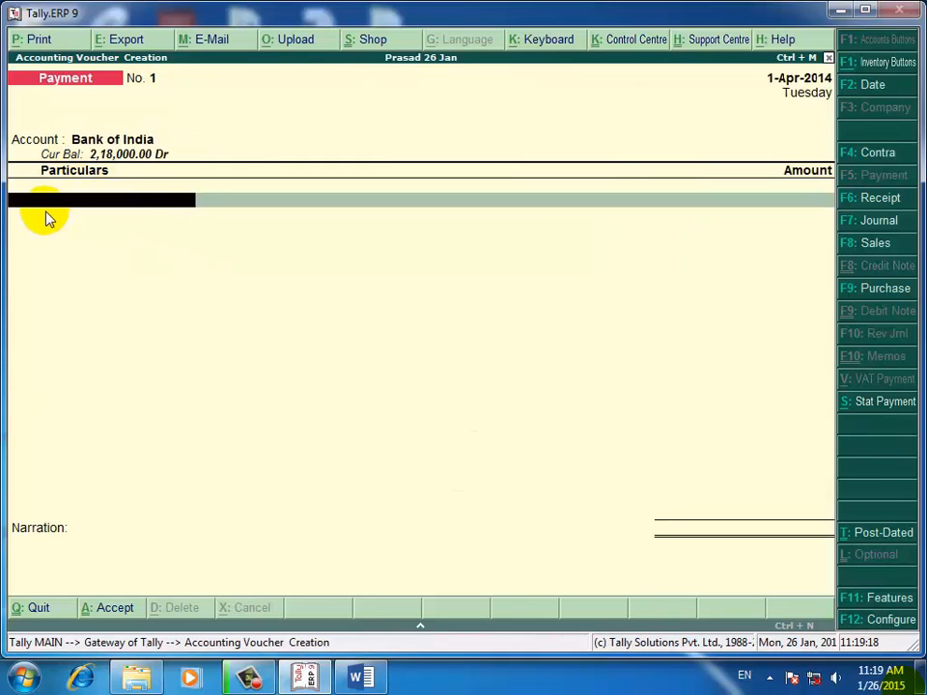
Step: Create a ledger named Purchase of Furniture under Fixed Assets from the payment voucher, leaving inventory values and VAT returns set to No
{"action": "type", "text": "P"}
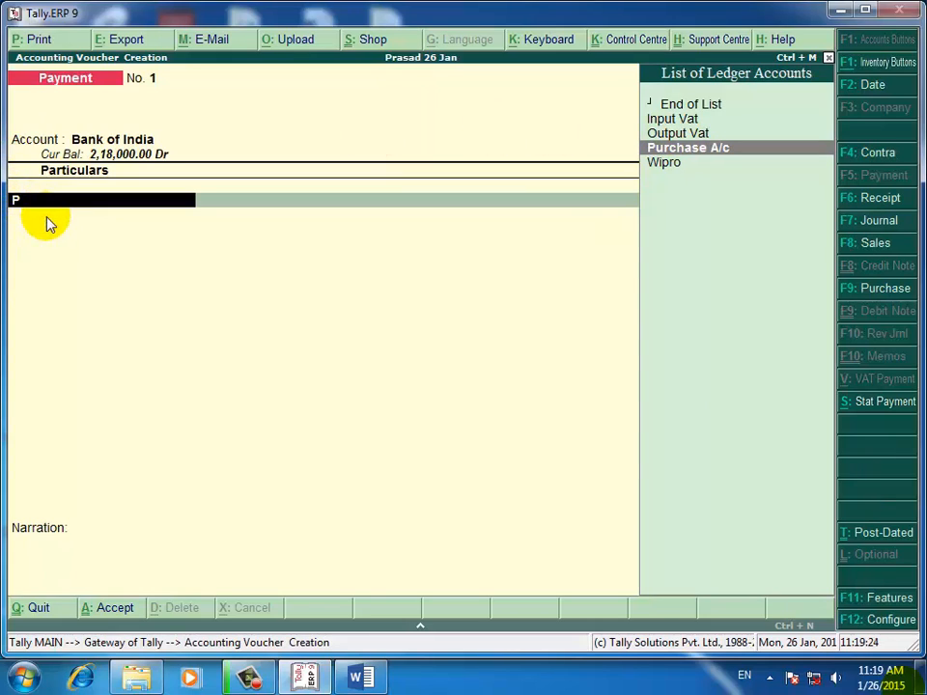
{"action": "key", "text": "alt+c"}
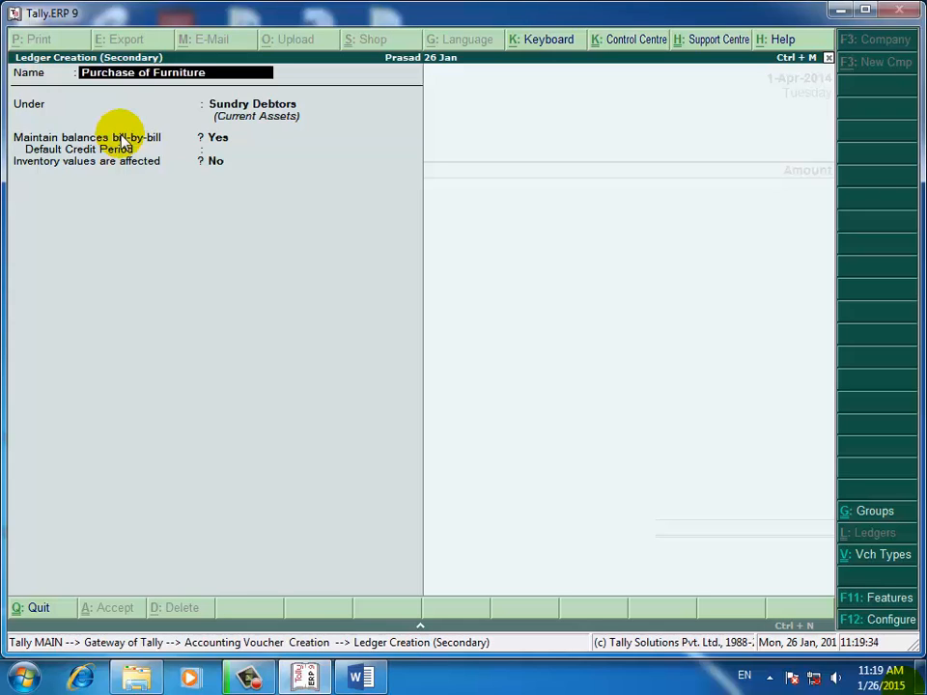
{"action": "key", "text": "Return"}
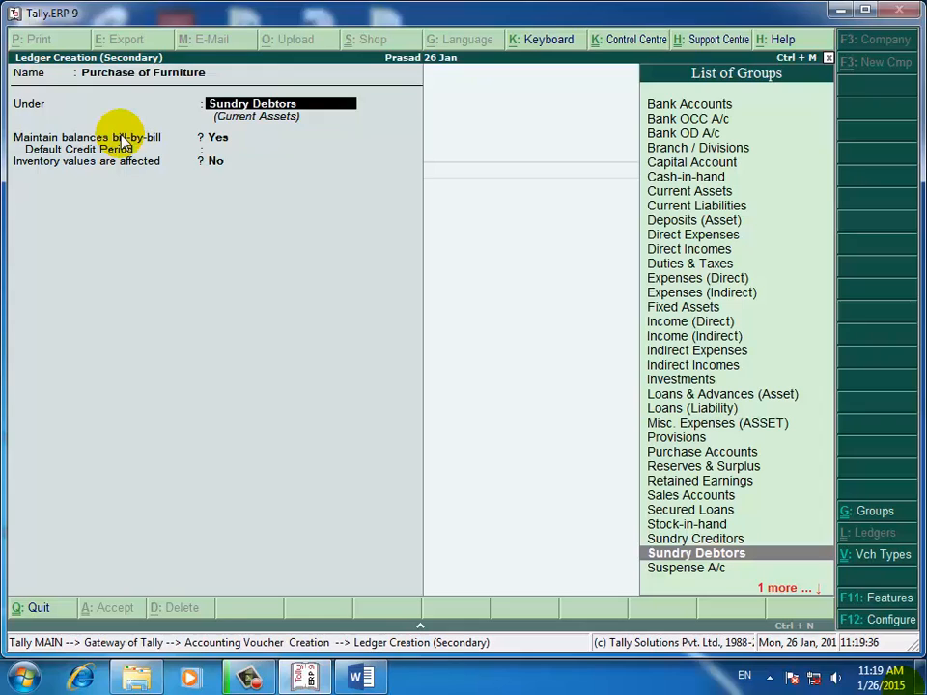
{"action": "type", "text": "F"}
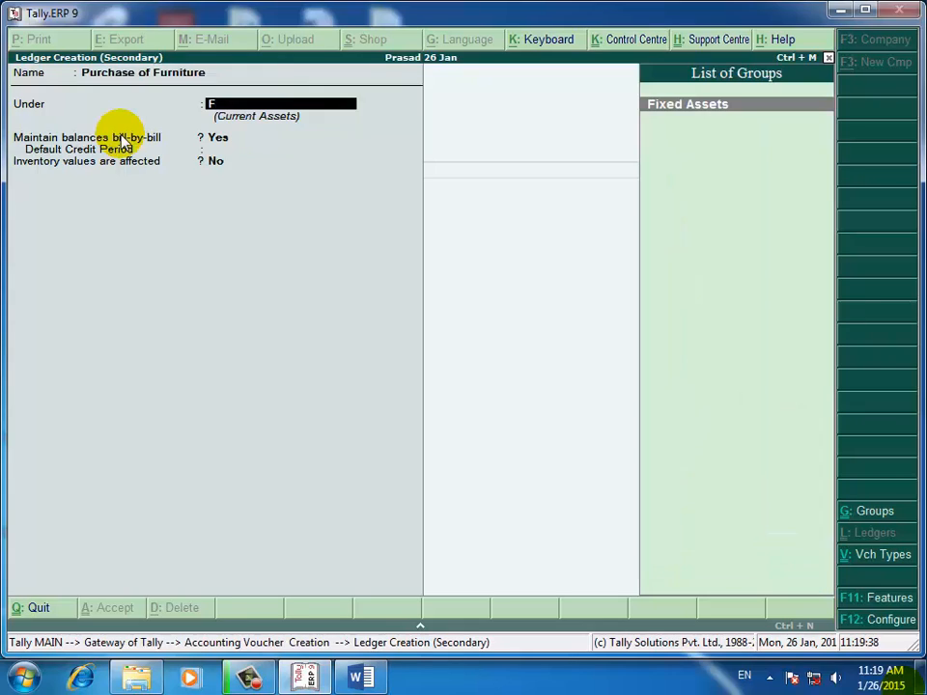
{"action": "key", "text": "Return"}
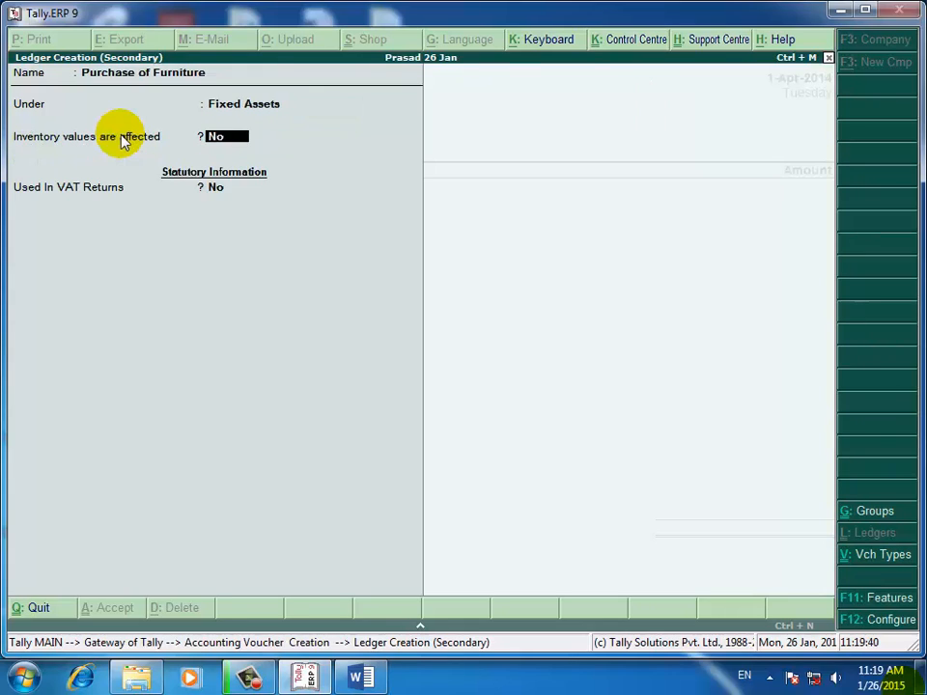
{"action": "key", "text": "Return"}
{"action": "key", "text": "Return"}
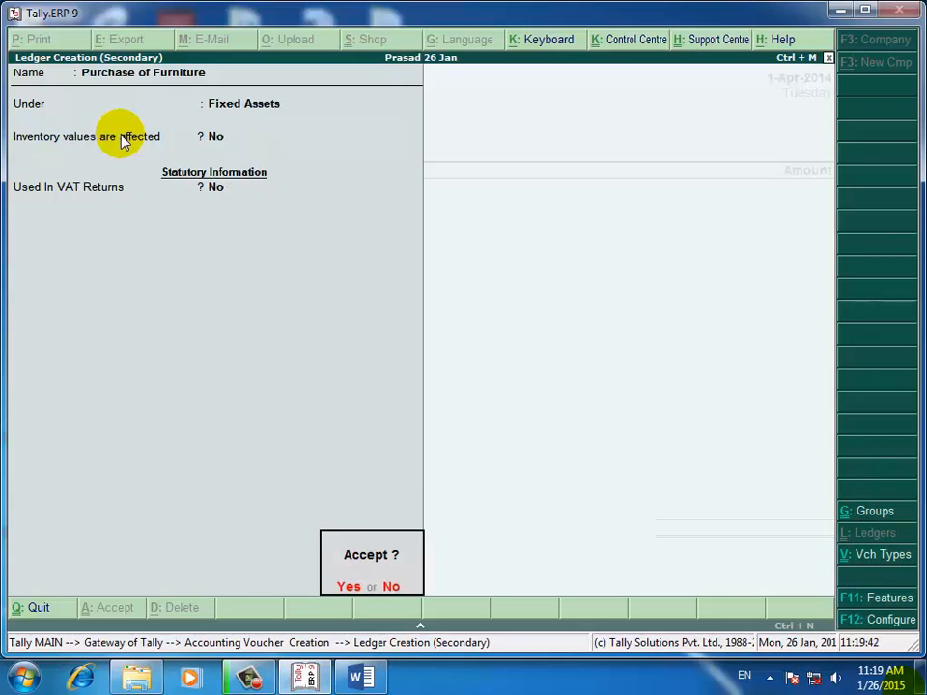
{"action": "key", "text": "Return"}
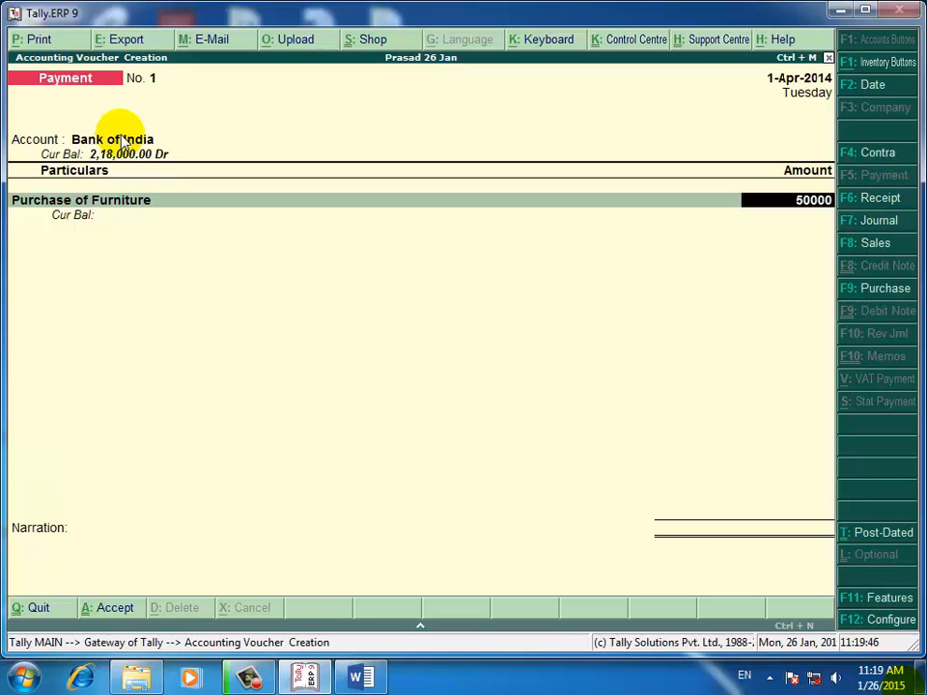
Step: Enter 50,000 for Purchase of Furniture, allocate it as an A/c Payee cheque dated 1-Apr-2014, and save the payment voucher
{"action": "key", "text": "Return"}
{"action": "key", "text": "Return"}
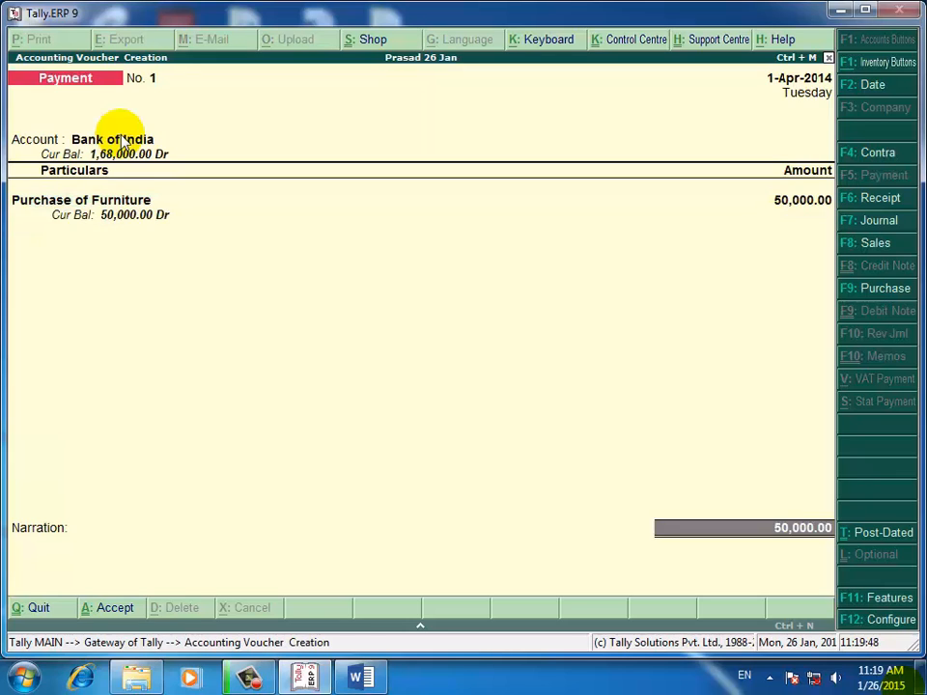
{"action": "key", "text": "Return"}
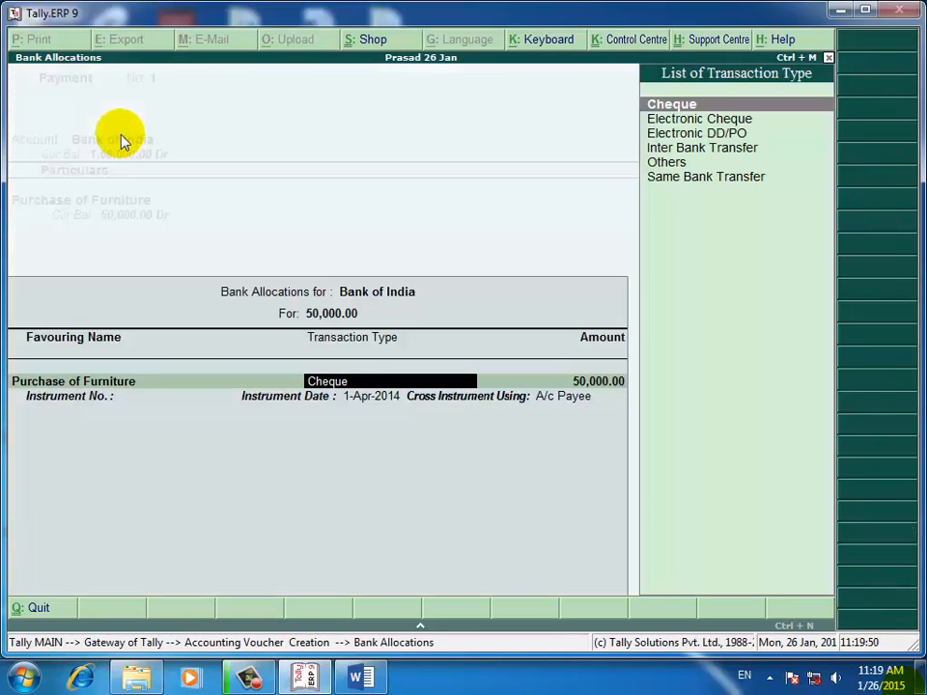
{"action": "key", "text": "Return"}
{"action": "key", "text": "Return"}
{"action": "key", "text": "Return"}
{"action": "key", "text": "Return"}
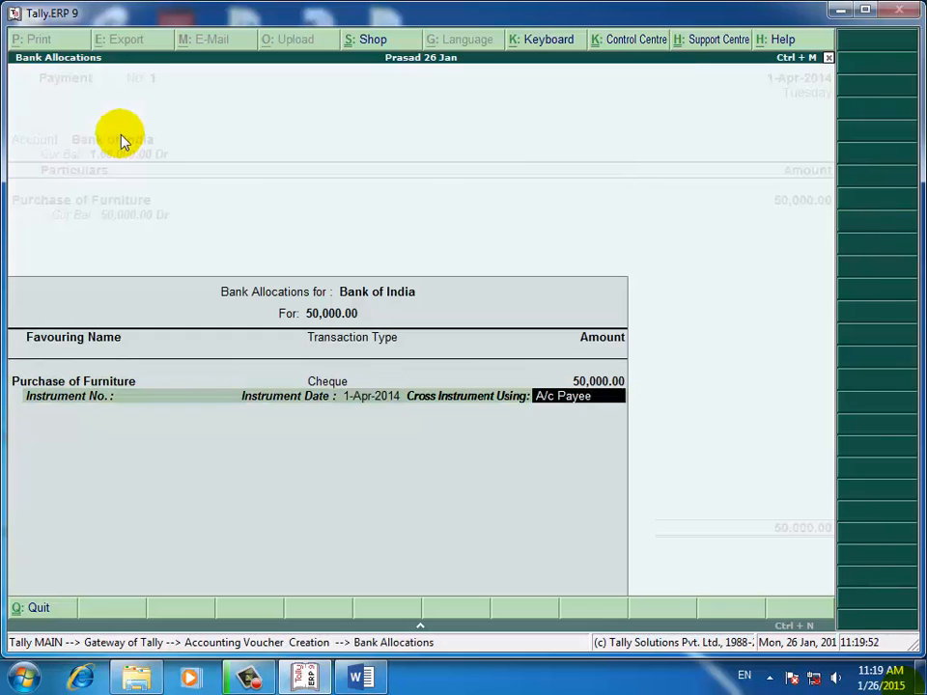
{"action": "key", "text": "Return"}
{"action": "key", "text": "Return"}
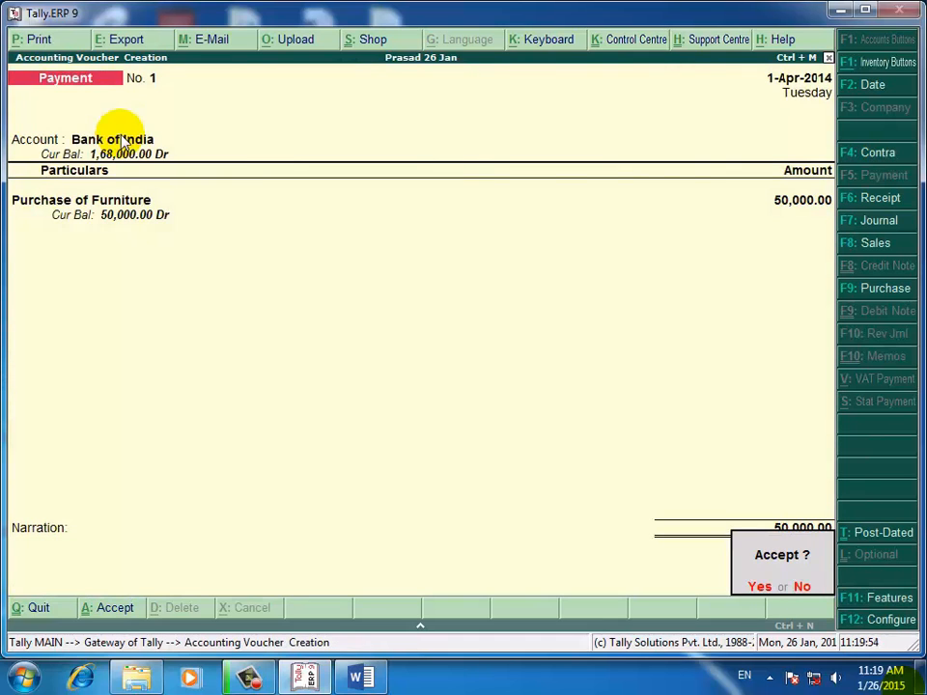
{"action": "key", "text": "Return"}
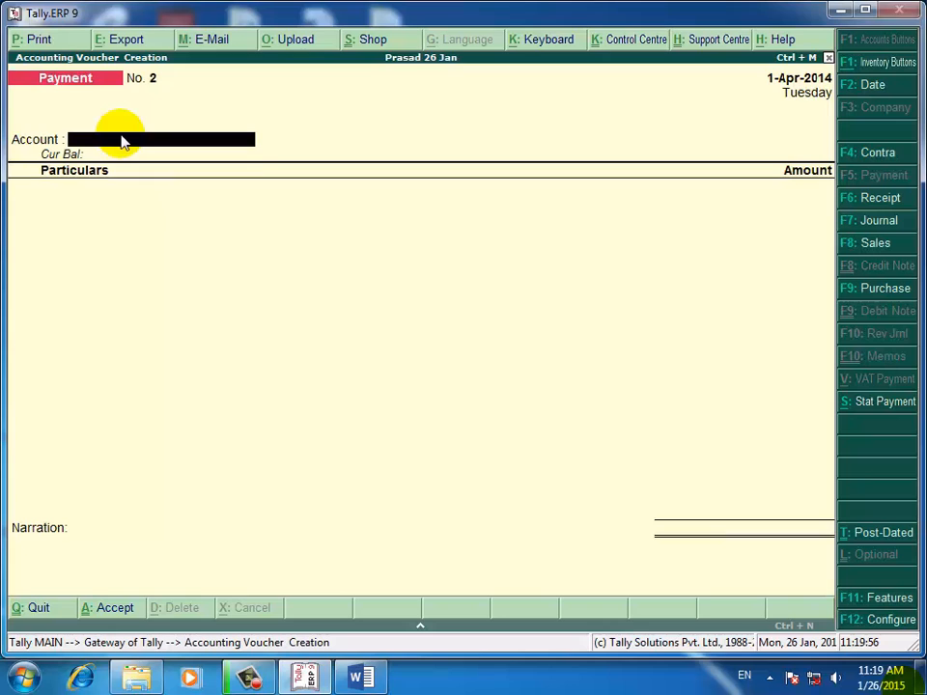
Step: Close the Tally 9 Word document and open the ADJUSTMENTS document from the TALLY ERP 9 folder to read its list
{"action": "left_click", "coordinate": [368, 676]}
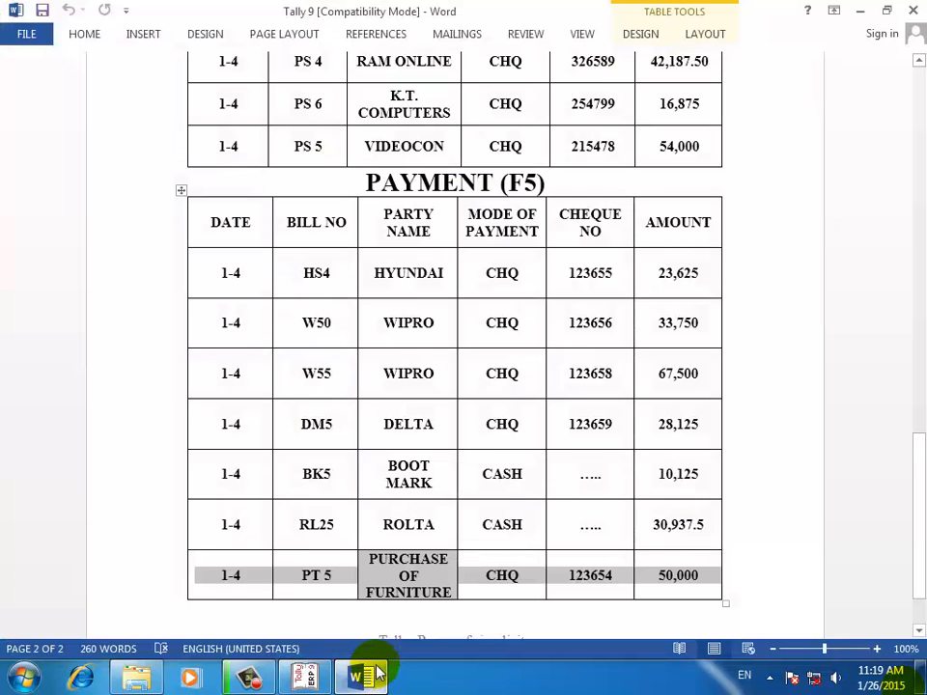
{"action": "left_click", "coordinate": [915, 9]}
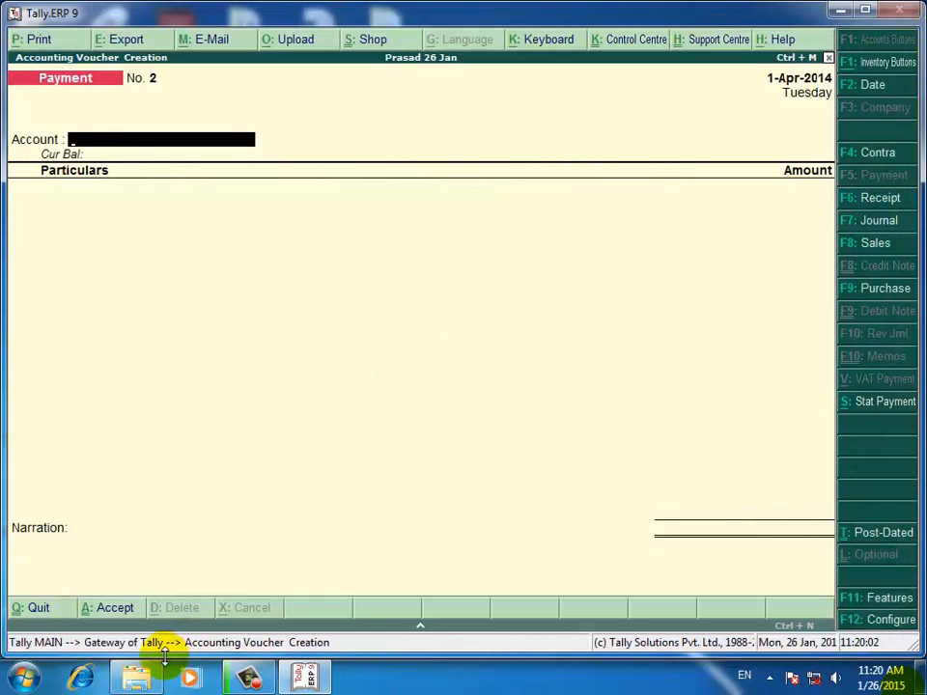
{"action": "left_click", "coordinate": [139, 674]}
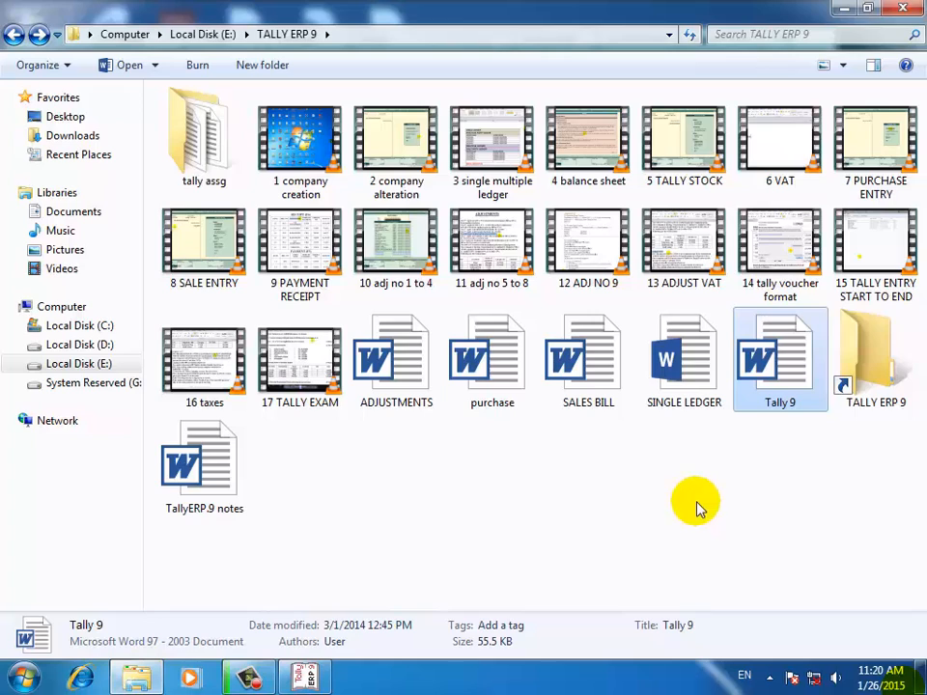
{"action": "left_click", "coordinate": [398, 351]}
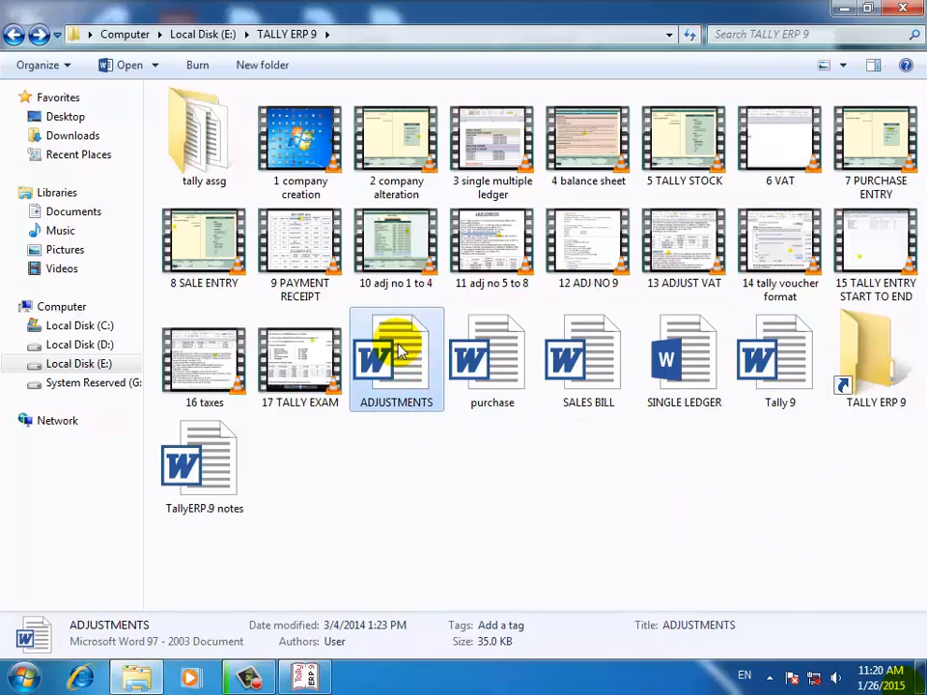
{"action": "double_click", "coordinate": [400, 351]}
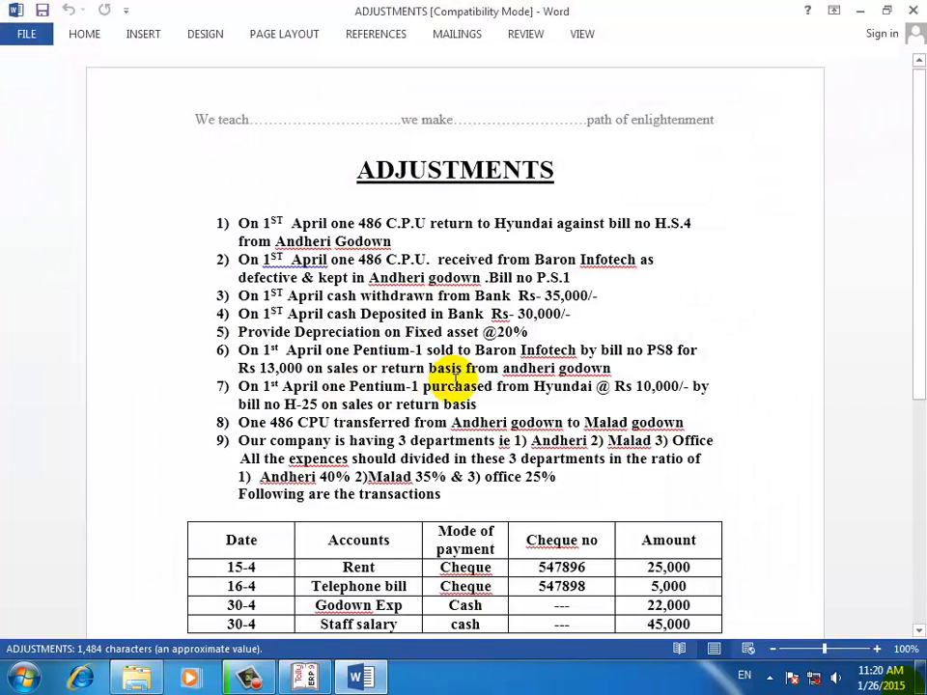
{"action": "left_click", "coordinate": [876, 648]}
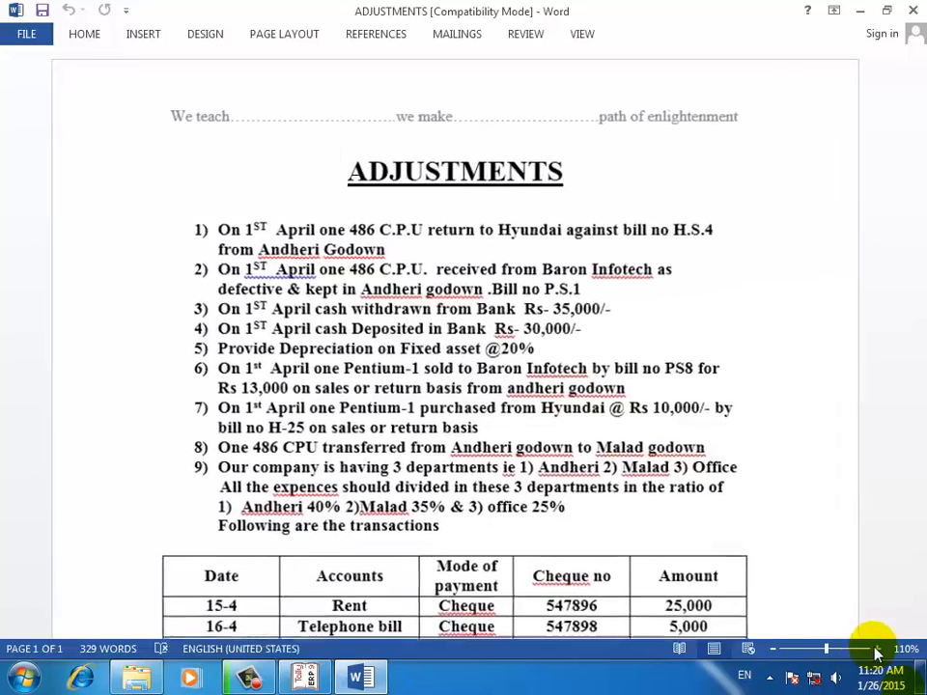
{"action": "left_click", "coordinate": [876, 649]}
{"action": "left_click", "coordinate": [876, 649]}
{"action": "left_click", "coordinate": [876, 649]}
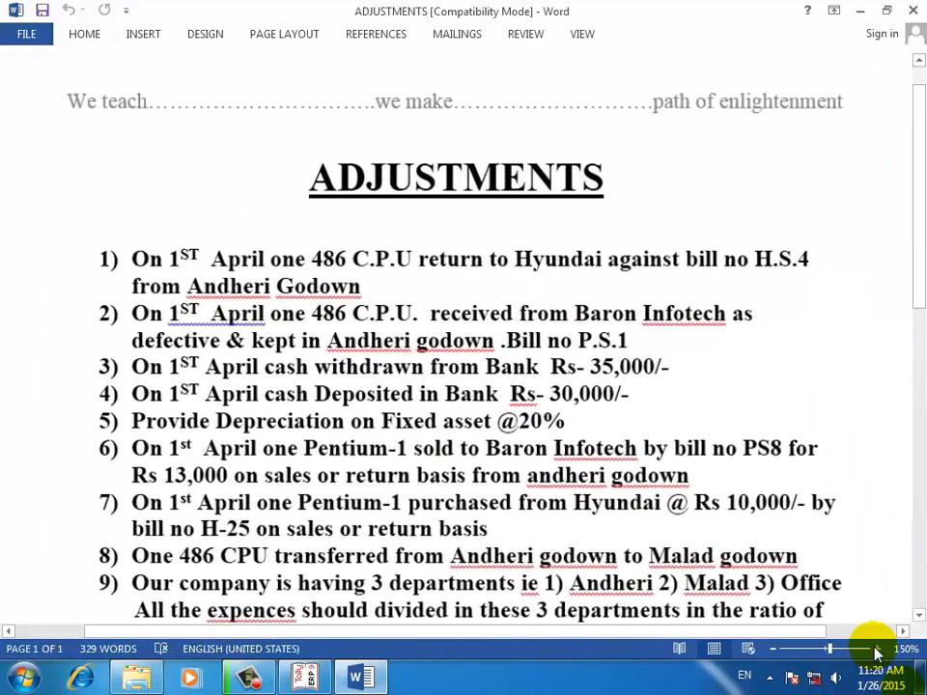
{"action": "left_click", "coordinate": [876, 649]}
{"action": "left_click", "coordinate": [876, 649]}
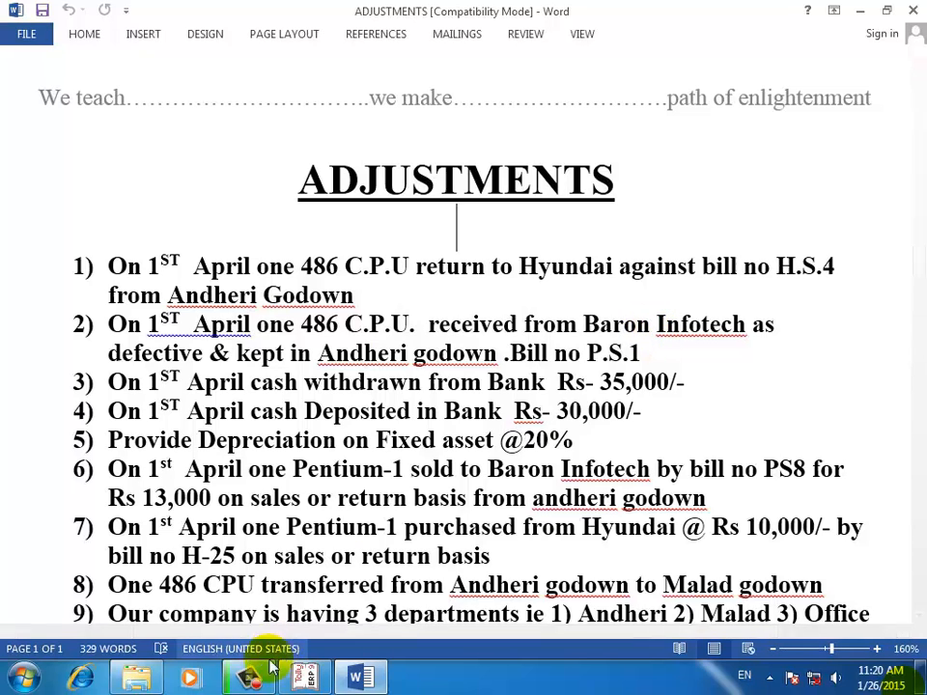
Step: Switch to Tally.ERP 9 and enable Use Debit/Credit Notes with invoice mode for both credit and debit notes in the accounting features
{"action": "left_click", "coordinate": [307, 678]}
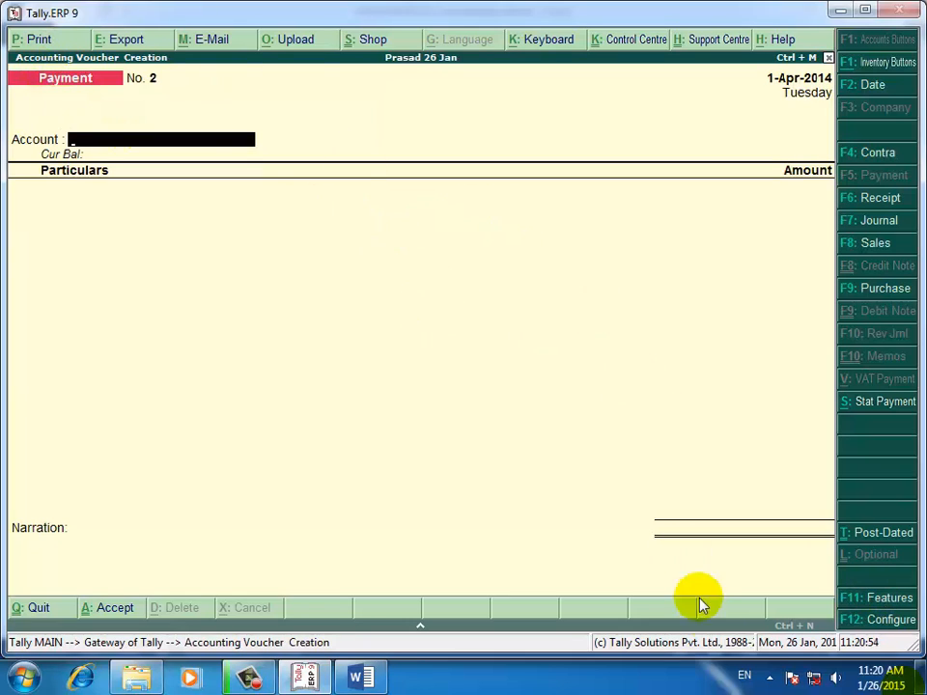
{"action": "left_click", "coordinate": [878, 600]}
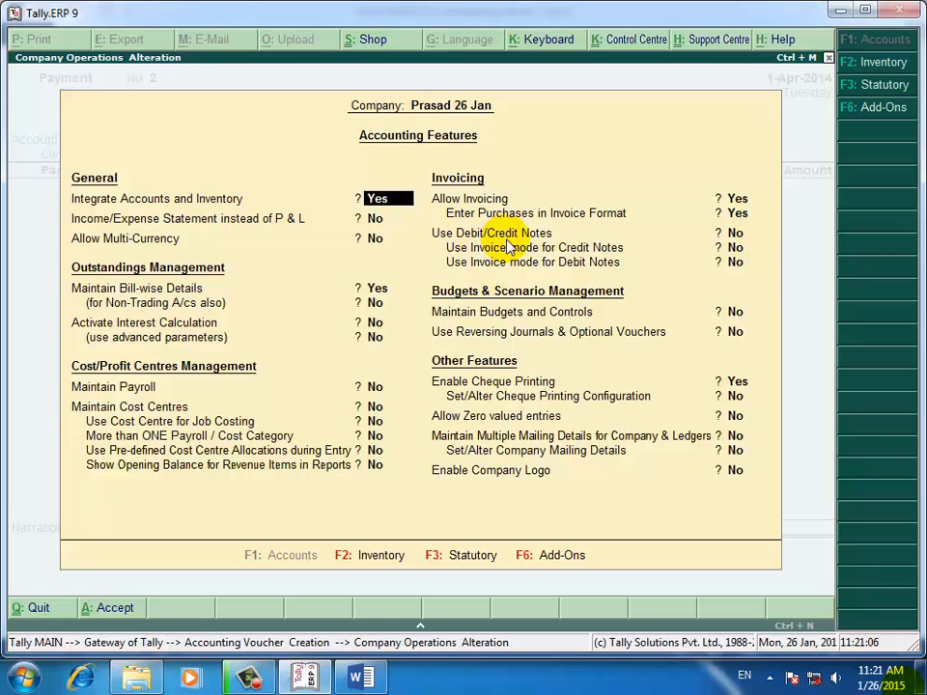
{"action": "key", "text": "Return"}
{"action": "key", "text": "Return"}
{"action": "key", "text": "Return"}
{"action": "key", "text": "Return"}
{"action": "key", "text": "Return"}
{"action": "key", "text": "Return"}
{"action": "key", "text": "Return"}
{"action": "key", "text": "Return"}
{"action": "key", "text": "Return"}
{"action": "key", "text": "Return"}
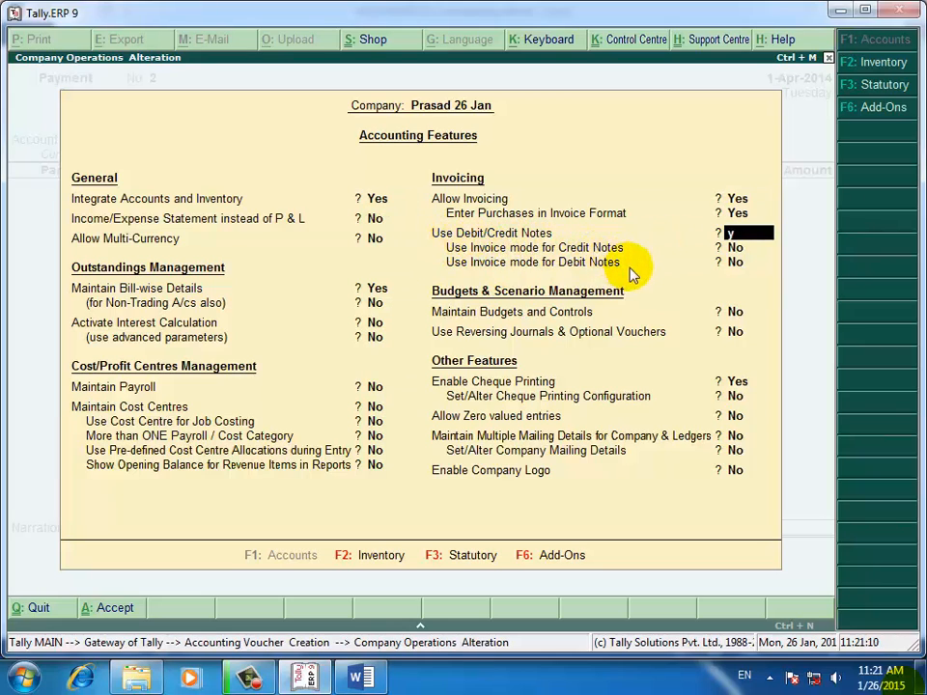
{"action": "type", "text": "y"}
{"action": "key", "text": "Return"}
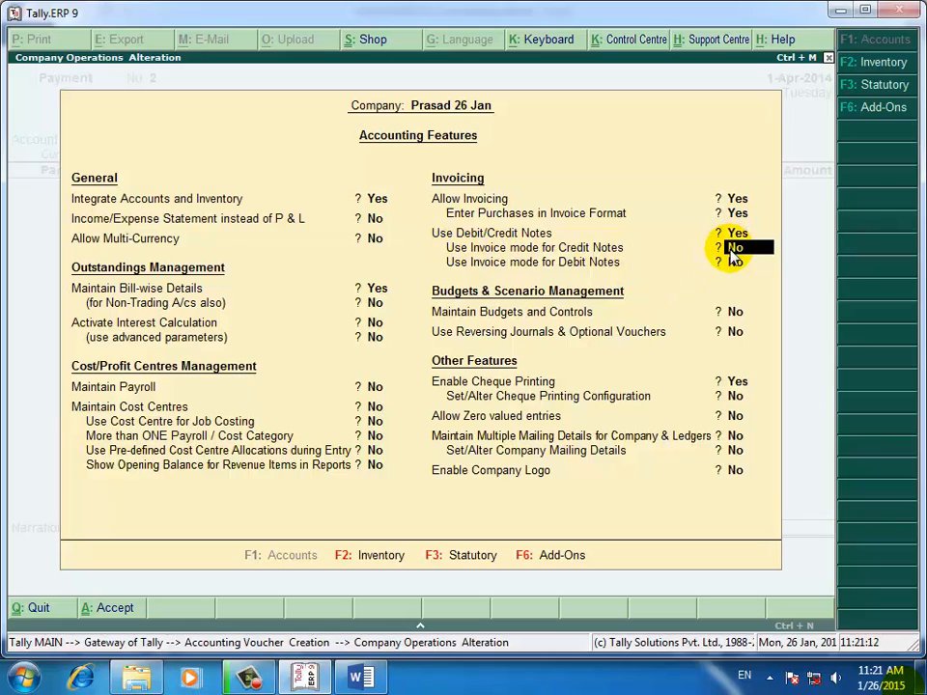
{"action": "type", "text": "y"}
{"action": "key", "text": "Return"}
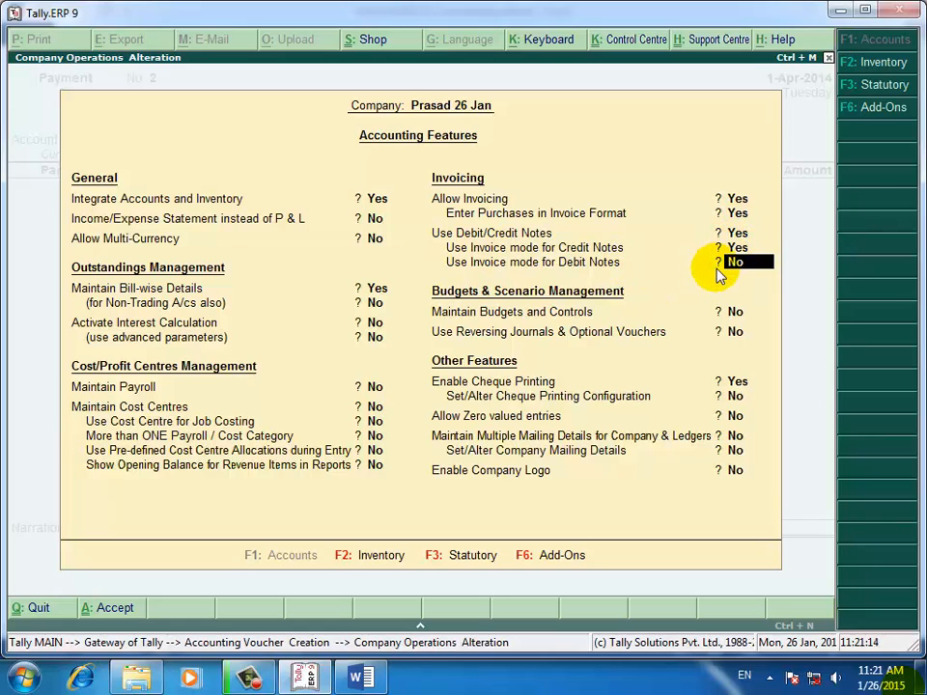
{"action": "type", "text": "y"}
{"action": "key", "text": "Return"}
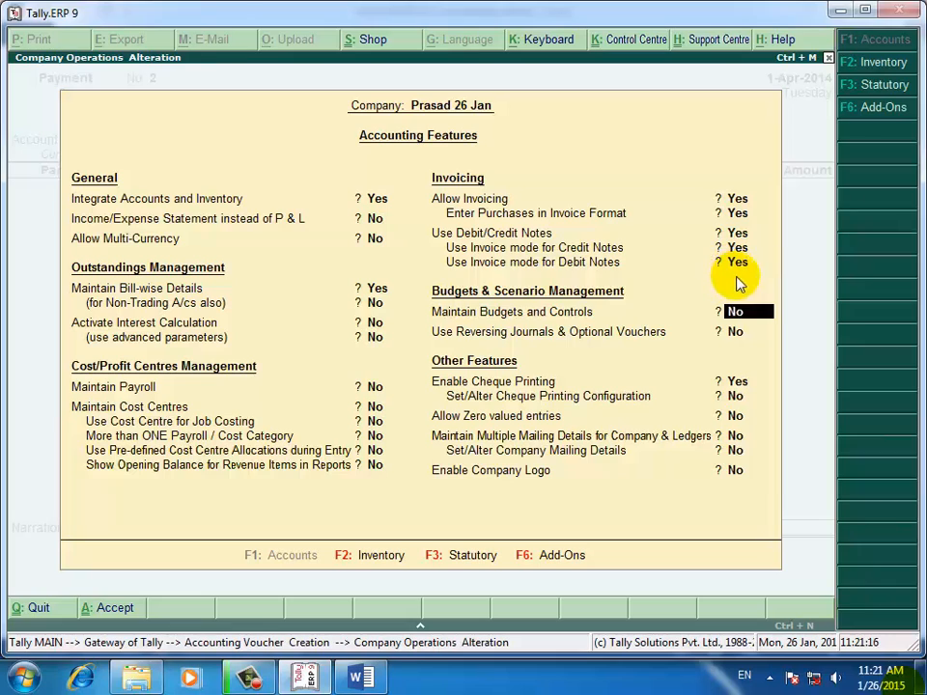
{"action": "key", "text": "Return"}
{"action": "key", "text": "Return"}
{"action": "key", "text": "Return"}
{"action": "key", "text": "Return"}
{"action": "key", "text": "Return"}
{"action": "key", "text": "Return"}
{"action": "key", "text": "Return"}
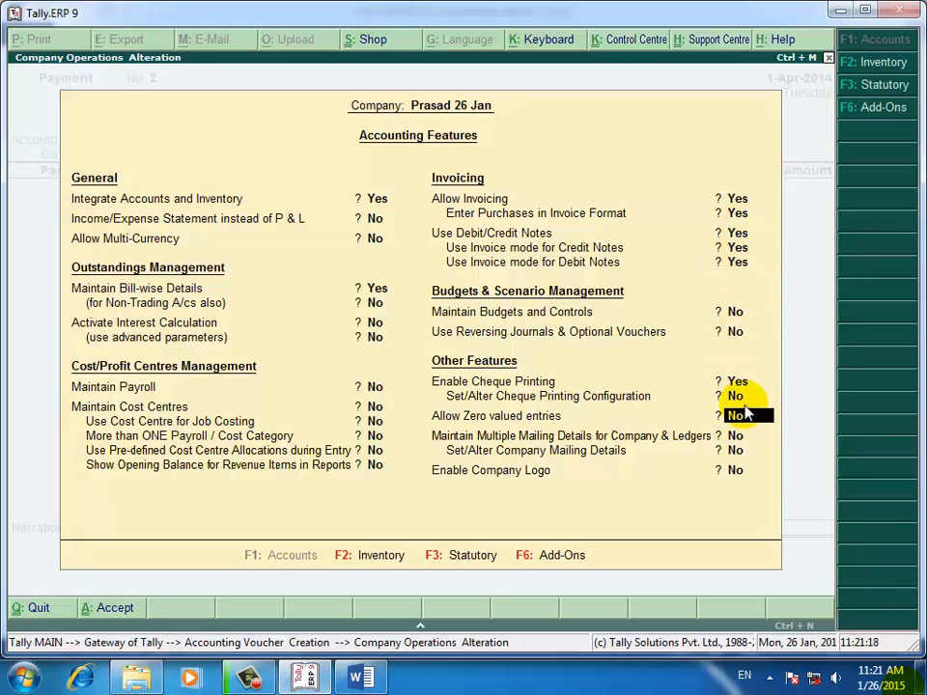
{"action": "key", "text": "Return"}
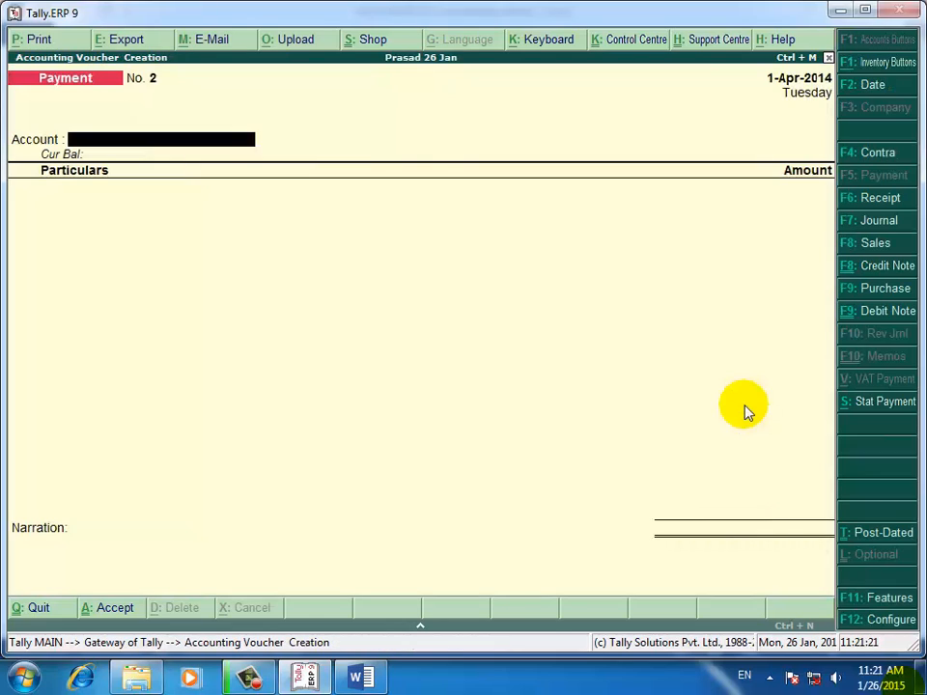
Step: Start a debit note in invoice mode and enter reference HS4, the bill number from the first item in the ADJUSTMENTS document
{"action": "left_click", "coordinate": [882, 318]}
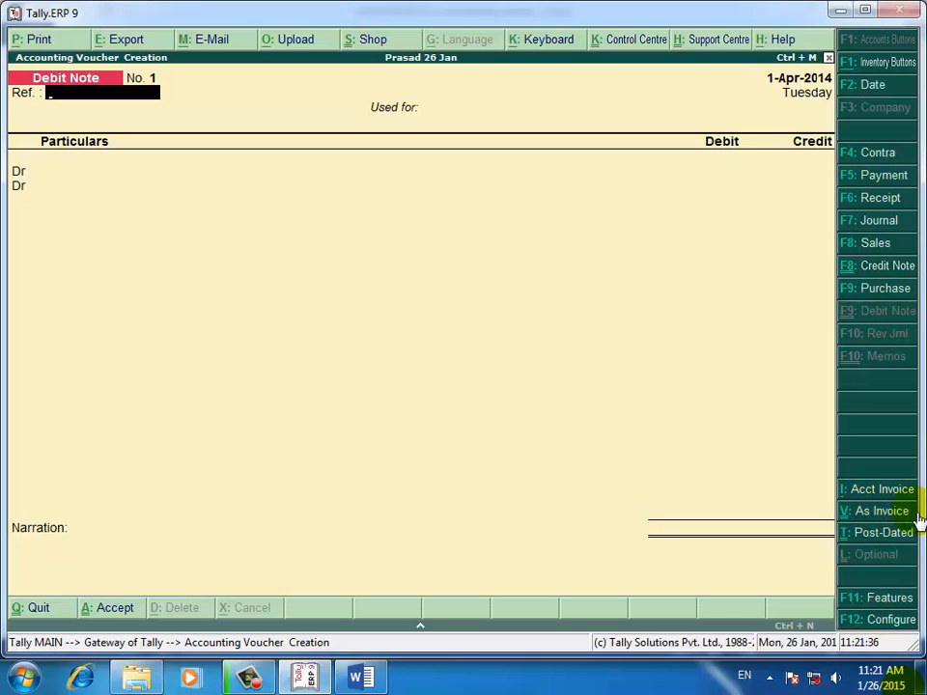
{"action": "left_click", "coordinate": [865, 512]}
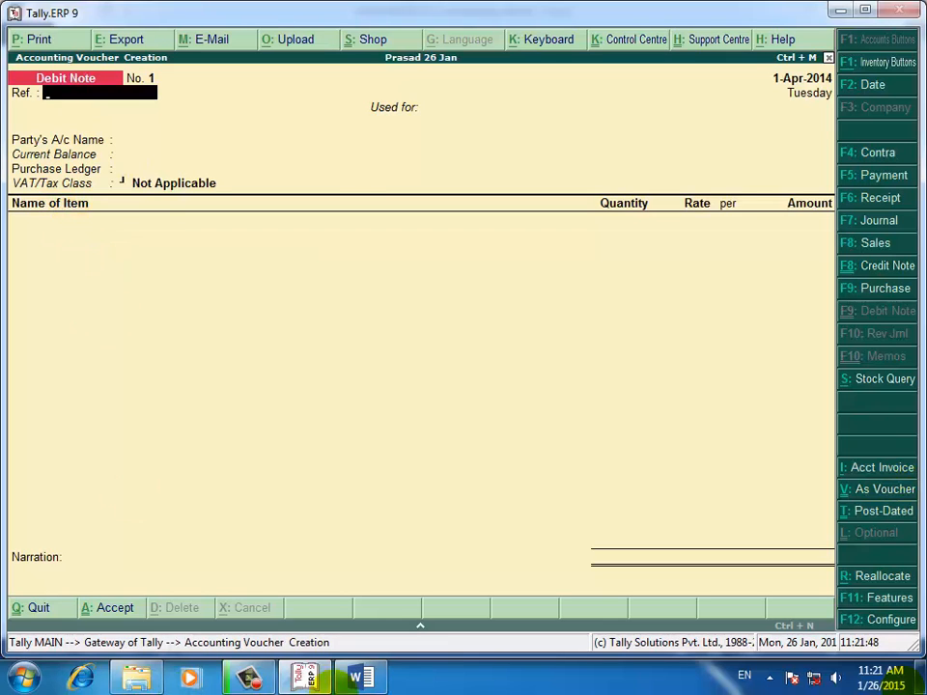
{"action": "left_click", "coordinate": [357, 678]}
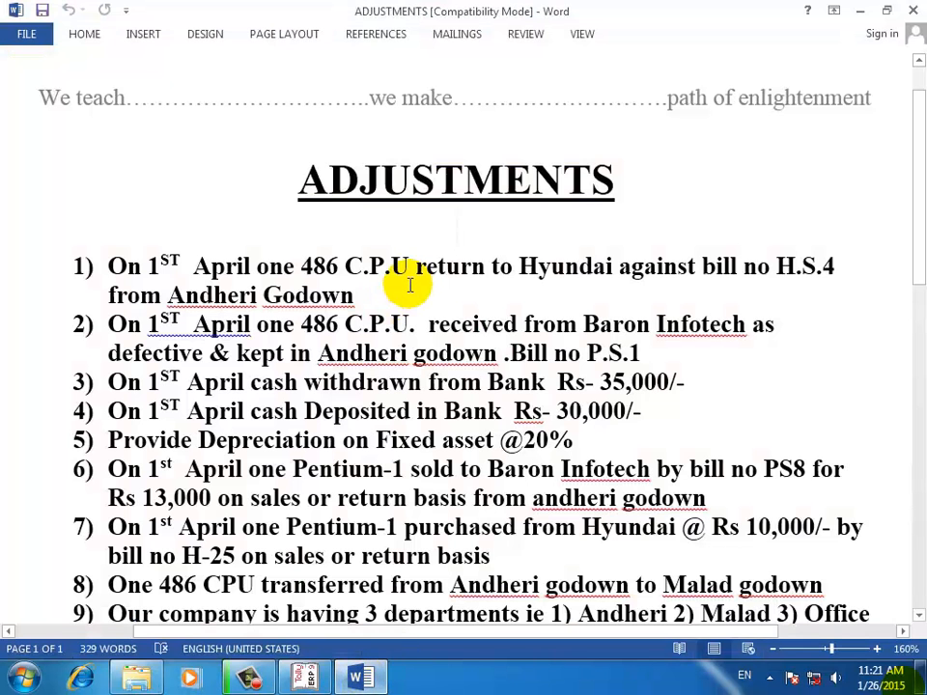
{"action": "left_click", "coordinate": [307, 676]}
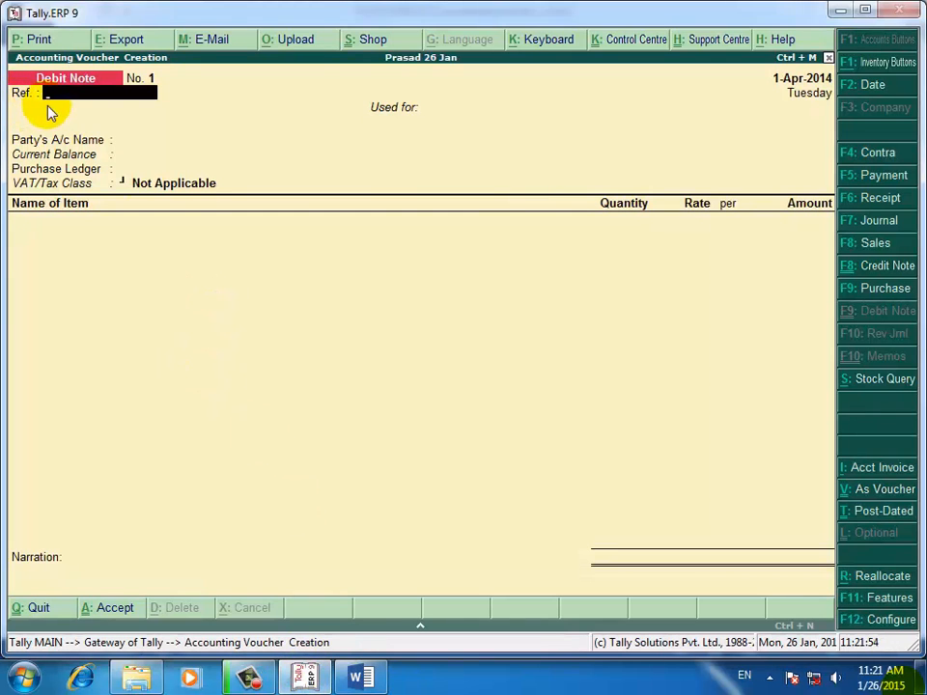
{"action": "left_click", "coordinate": [363, 678]}
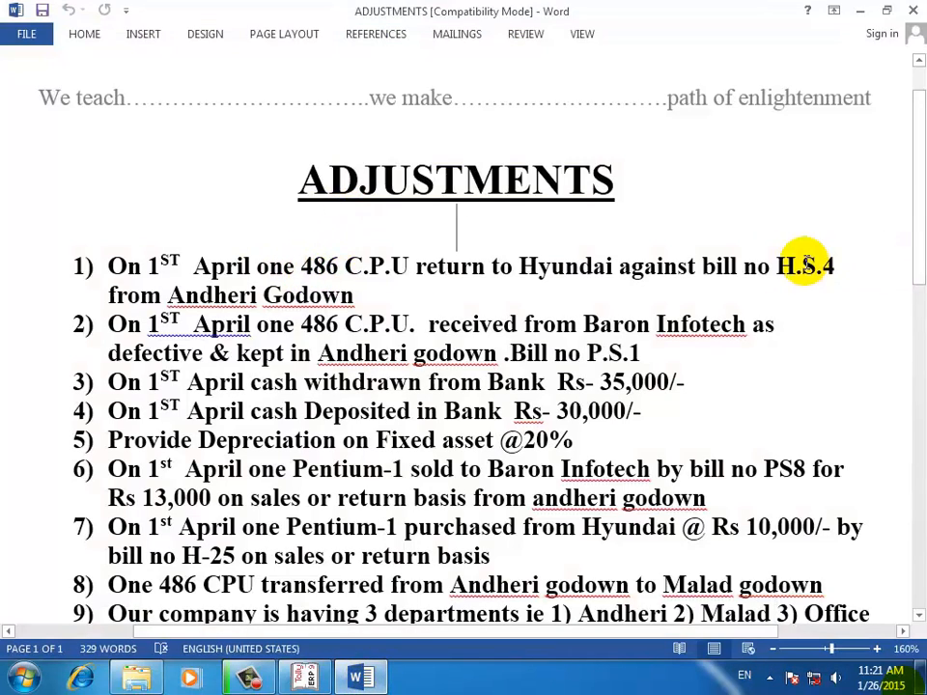
{"action": "left_click", "coordinate": [856, 10]}
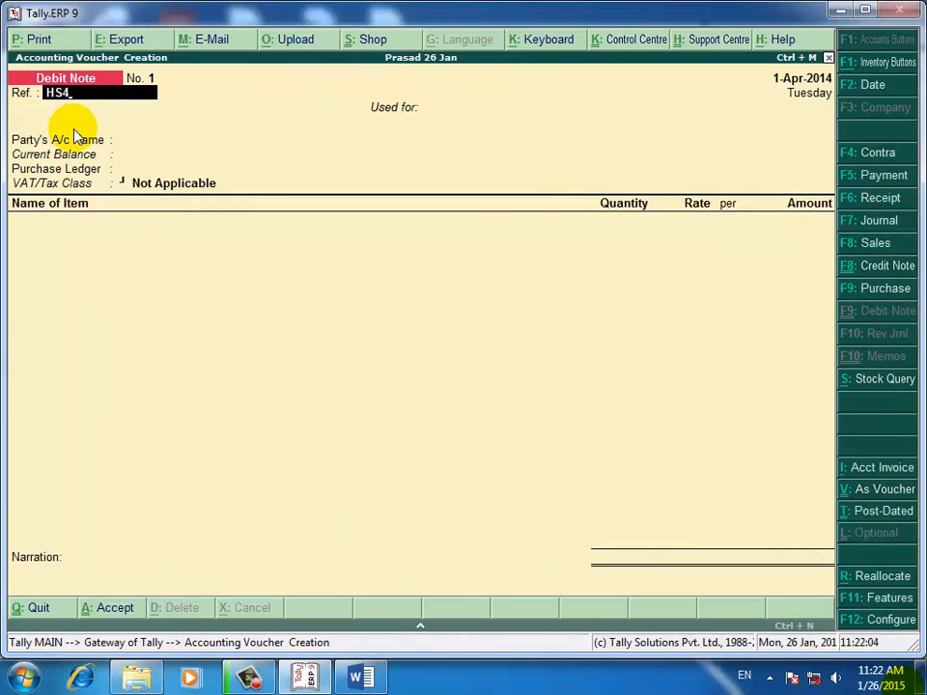
{"action": "key", "text": "Return"}
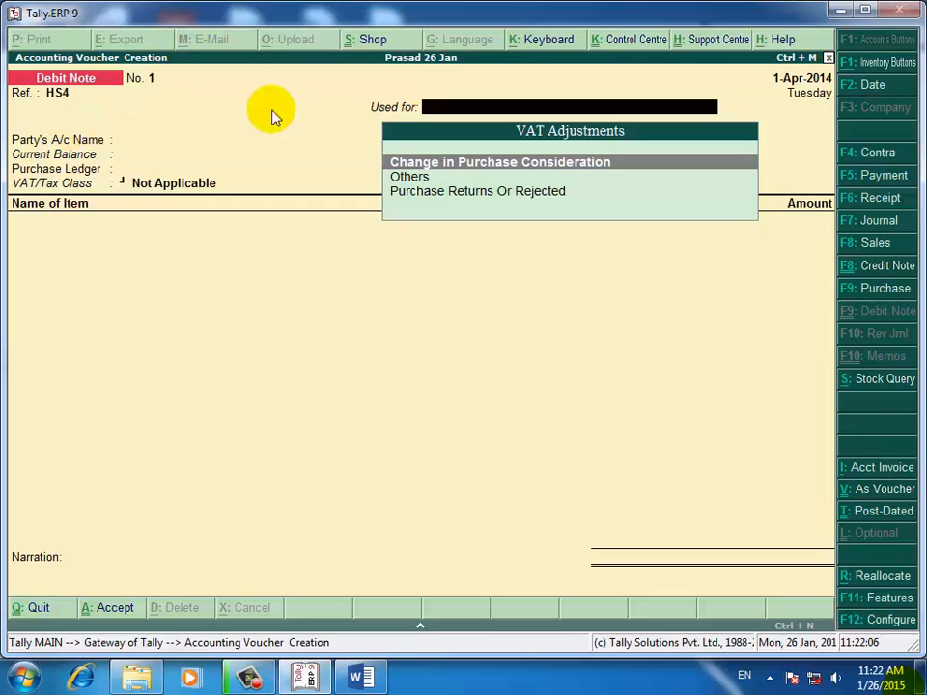
Step: Set the debit note's VAT adjustment purpose to Purchase Returns Or Rejected
{"action": "key", "text": "Down"}
{"action": "key", "text": "Down"}
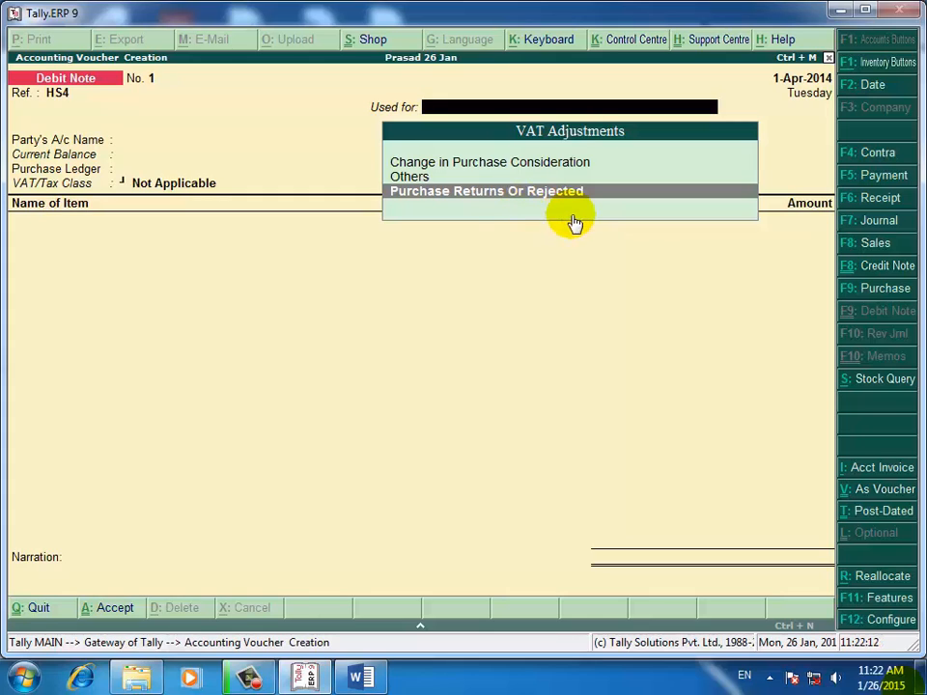
{"action": "key", "text": "Return"}
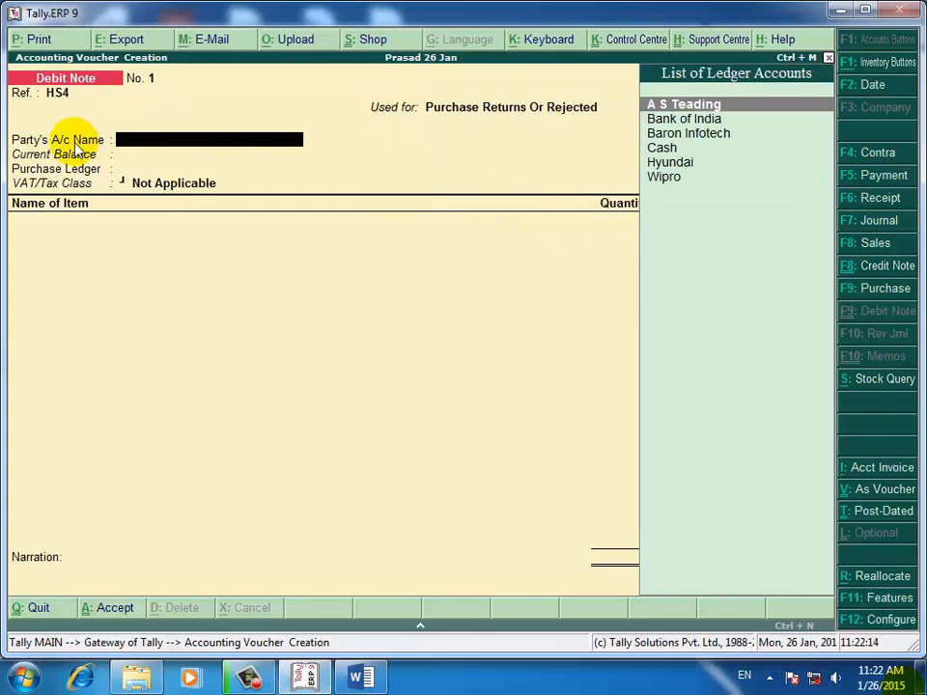
Step: Choose Hyundai as the debit note's party and accept the party details with the optional fields left blank
{"action": "key", "text": "Down"}
{"action": "key", "text": "Down"}
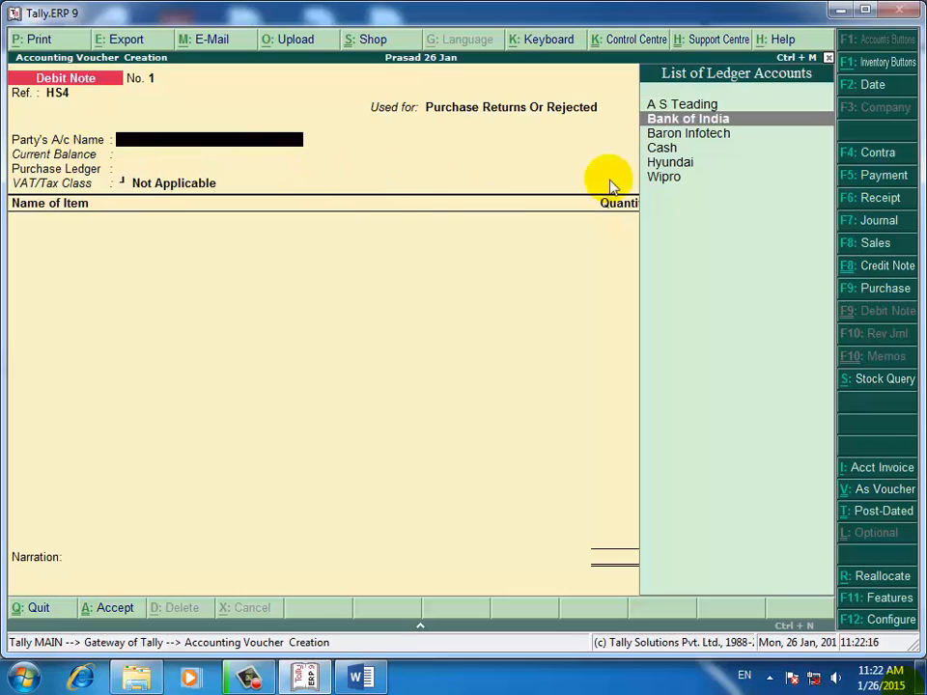
{"action": "key", "text": "Down"}
{"action": "key", "text": "Down"}
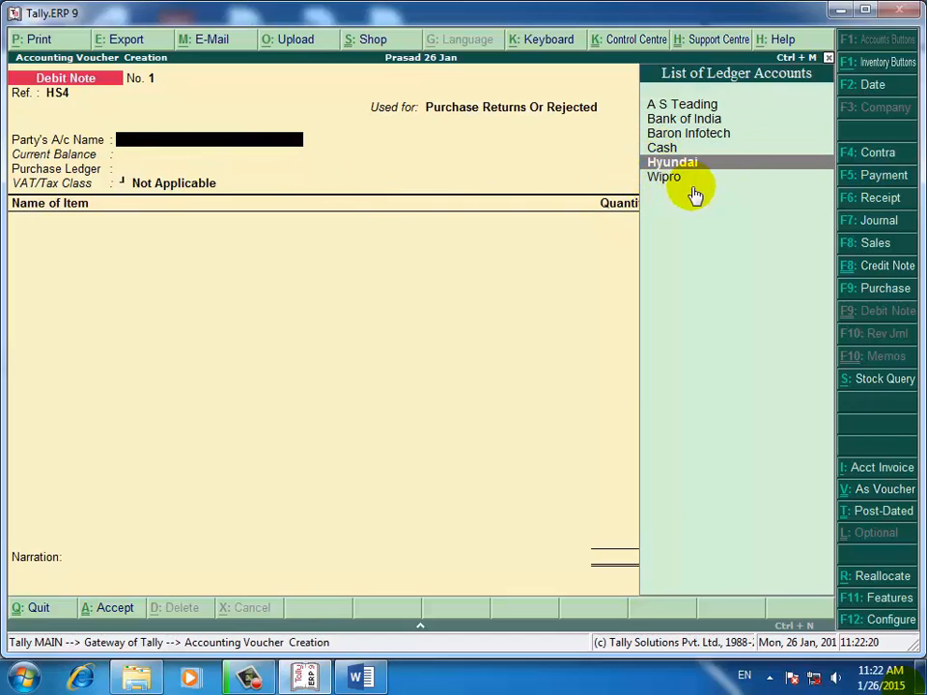
{"action": "key", "text": "Return"}
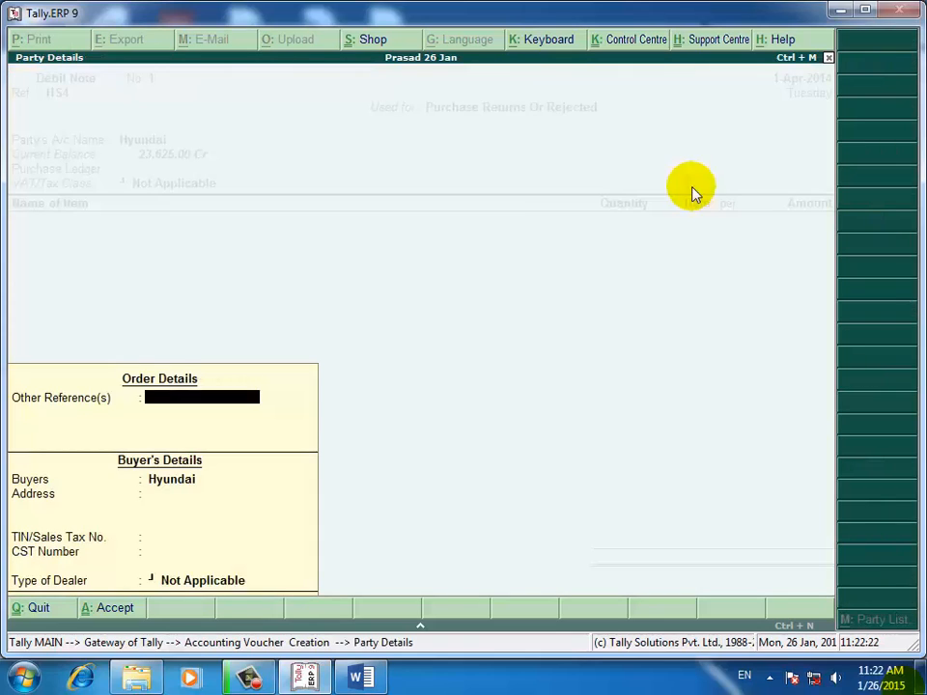
{"action": "key", "text": "Return"}
{"action": "key", "text": "Return"}
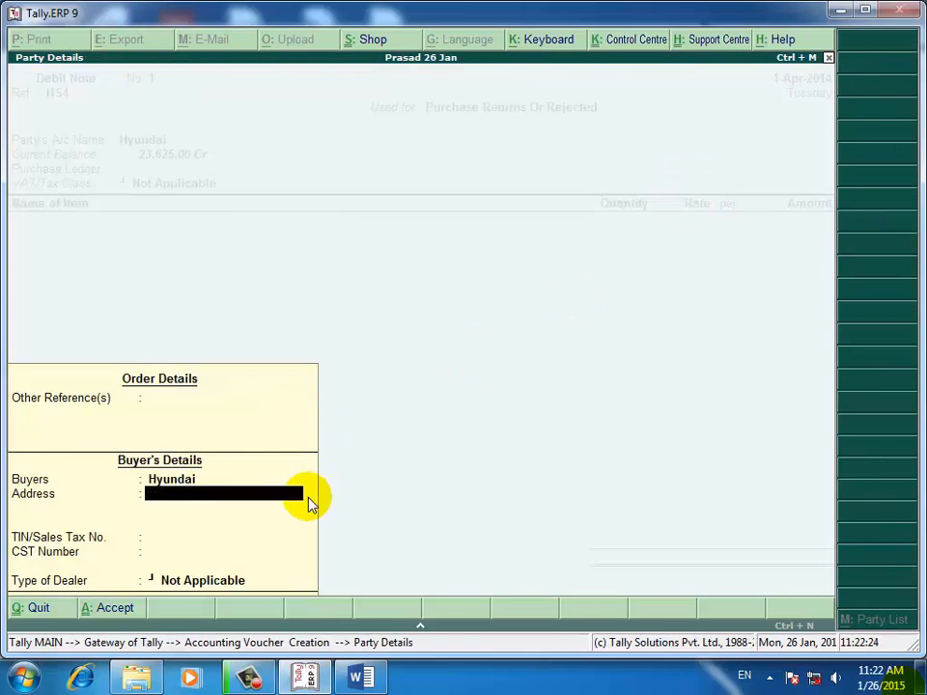
{"action": "key", "text": "Return"}
{"action": "key", "text": "Return"}
{"action": "key", "text": "Return"}
{"action": "key", "text": "Return"}
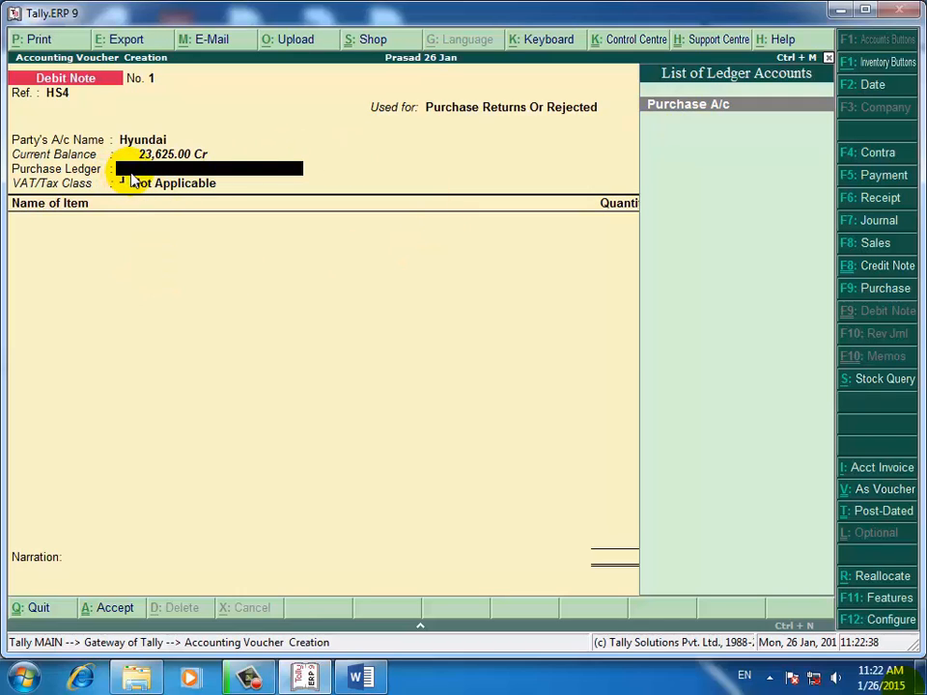
Step: Create a purchase ledger named Purchase Rtn under Purchase Accounts, with inventory values affected and ledger type Not Applicable
{"action": "key", "text": "alt+c"}
{"action": "type", "text": "P"}
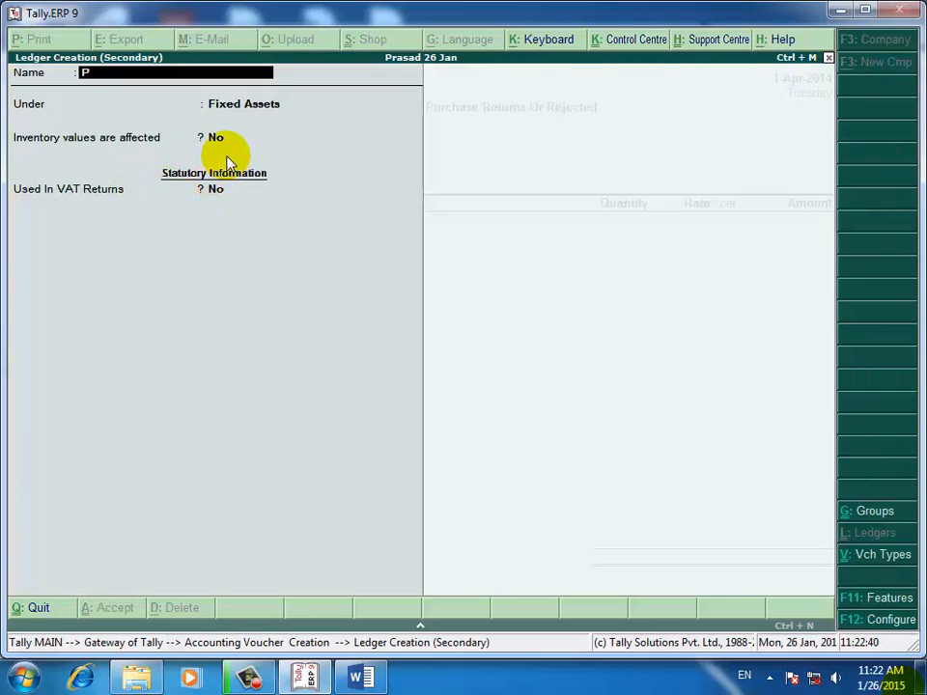
{"action": "type", "text": "urchase Rtn"}
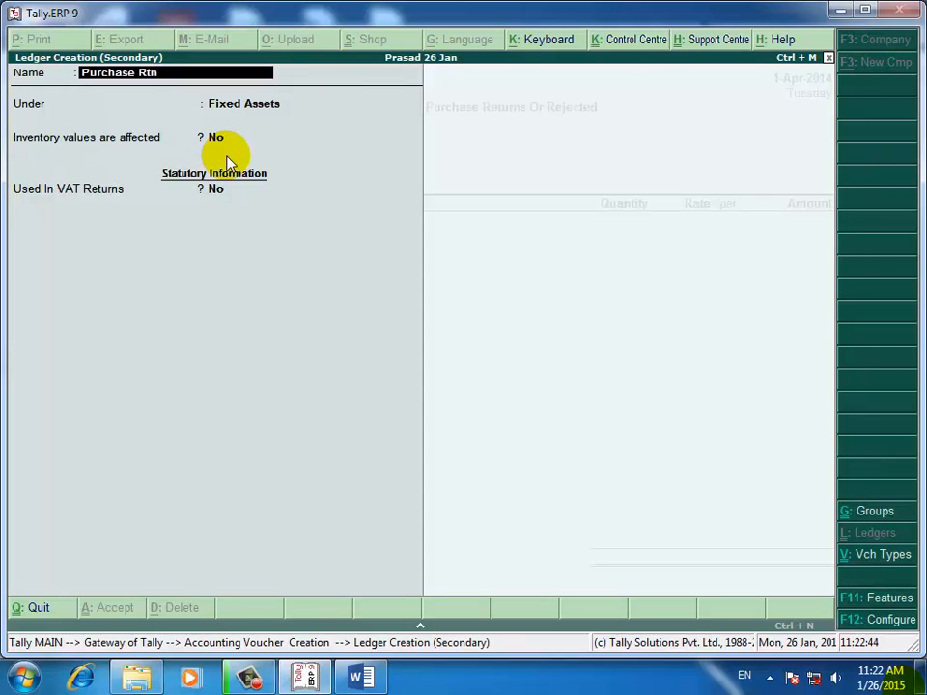
{"action": "key", "text": "Return"}
{"action": "type", "text": "Pu"}
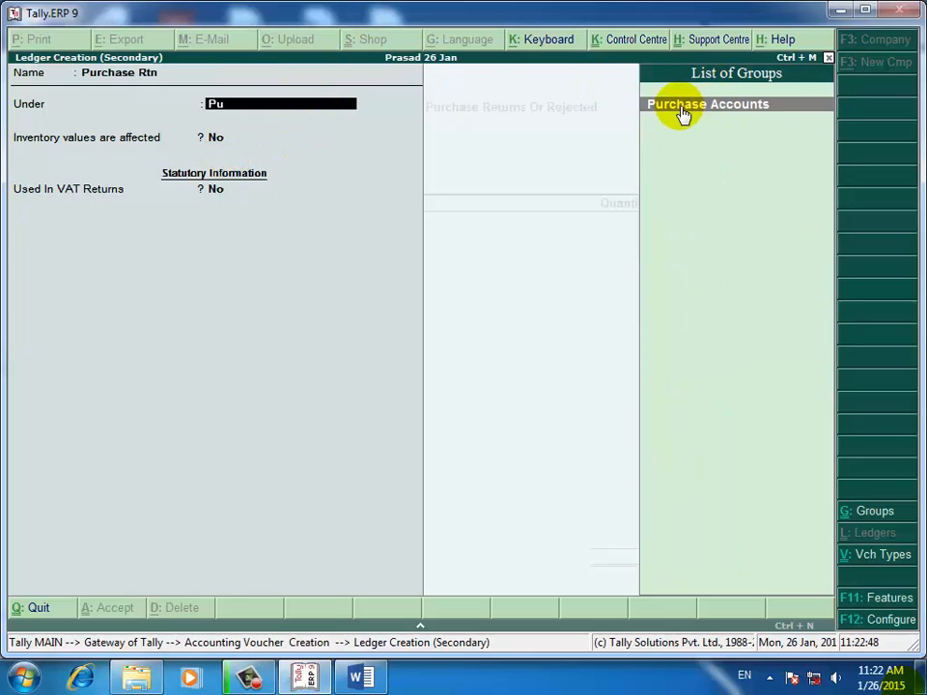
{"action": "left_click", "coordinate": [681, 114]}
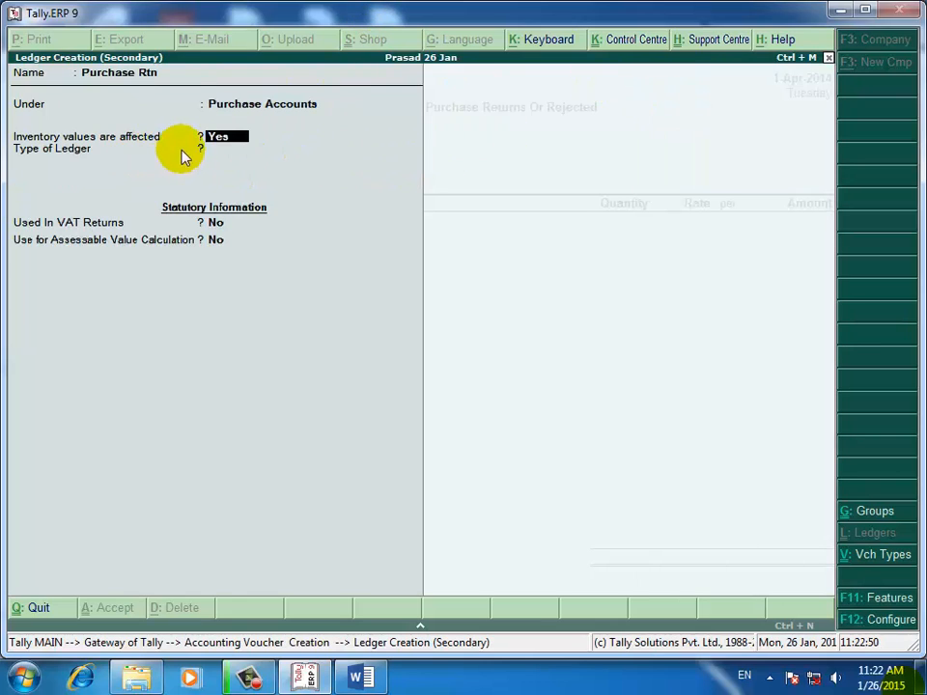
{"action": "key", "text": "Return"}
{"action": "key", "text": "Return"}
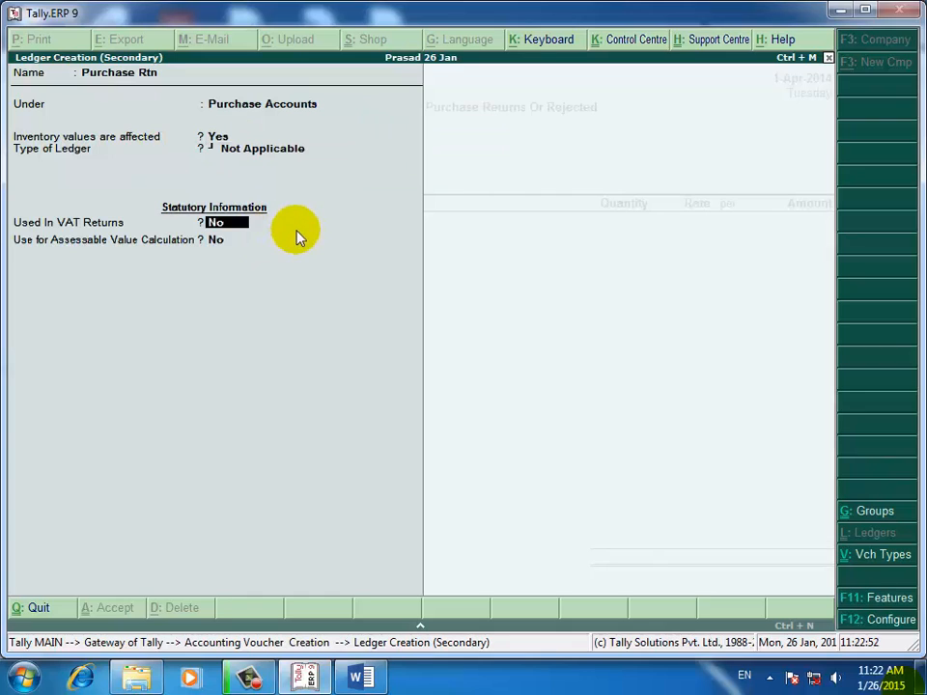
Step: Enable Used In VAT Returns for the Purchase Rtn ledger with class Purchases @ 12.5%, keep assessable value calculation off, and save it
{"action": "type", "text": "y"}
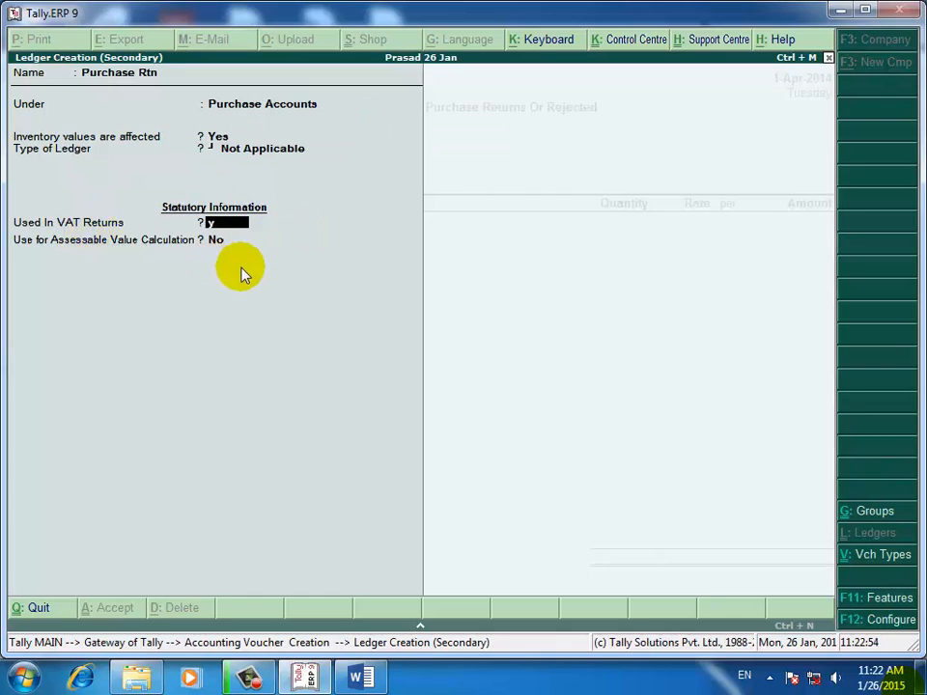
{"action": "key", "text": "Return"}
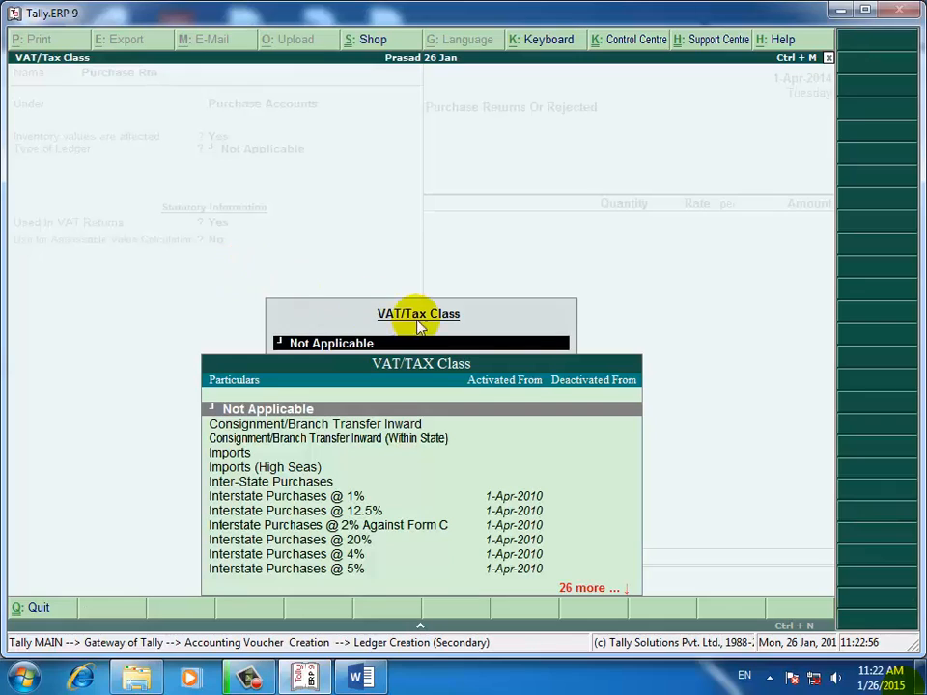
{"action": "type", "text": "12"}
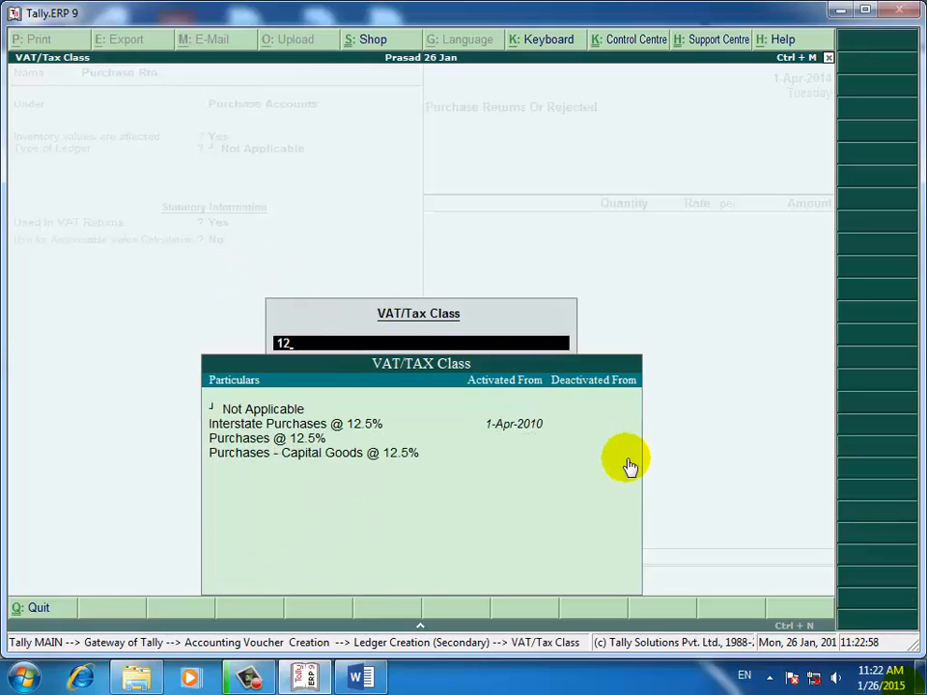
{"action": "key", "text": "Down"}
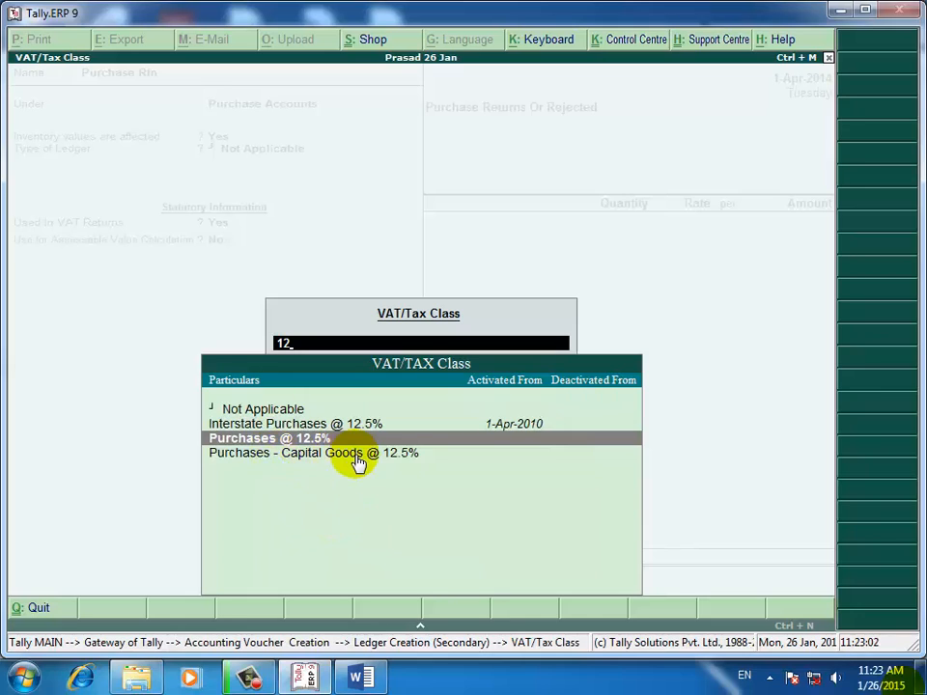
{"action": "key", "text": "Return"}
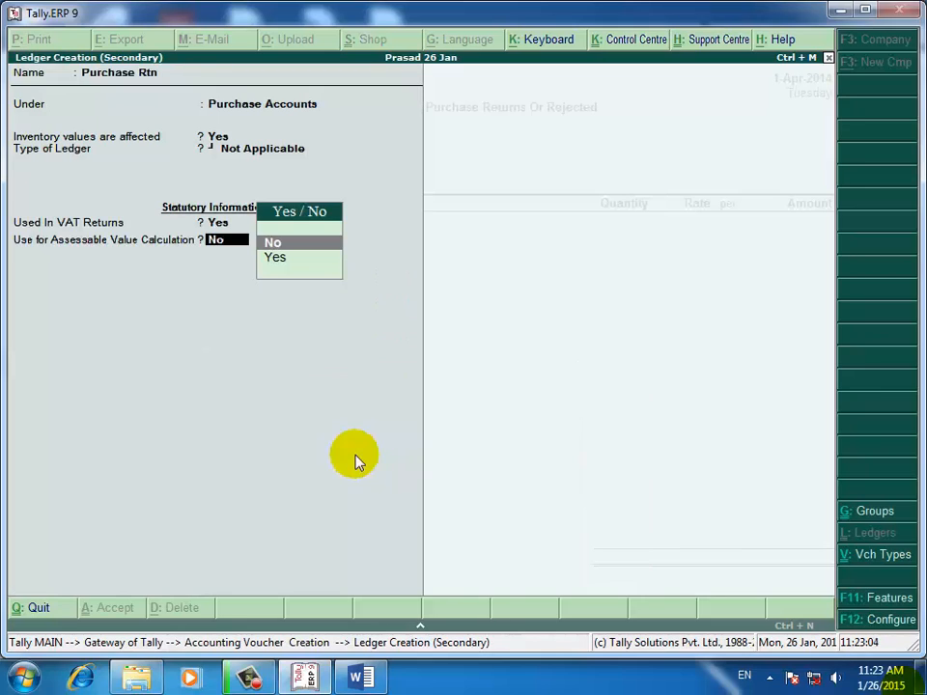
{"action": "key", "text": "Return"}
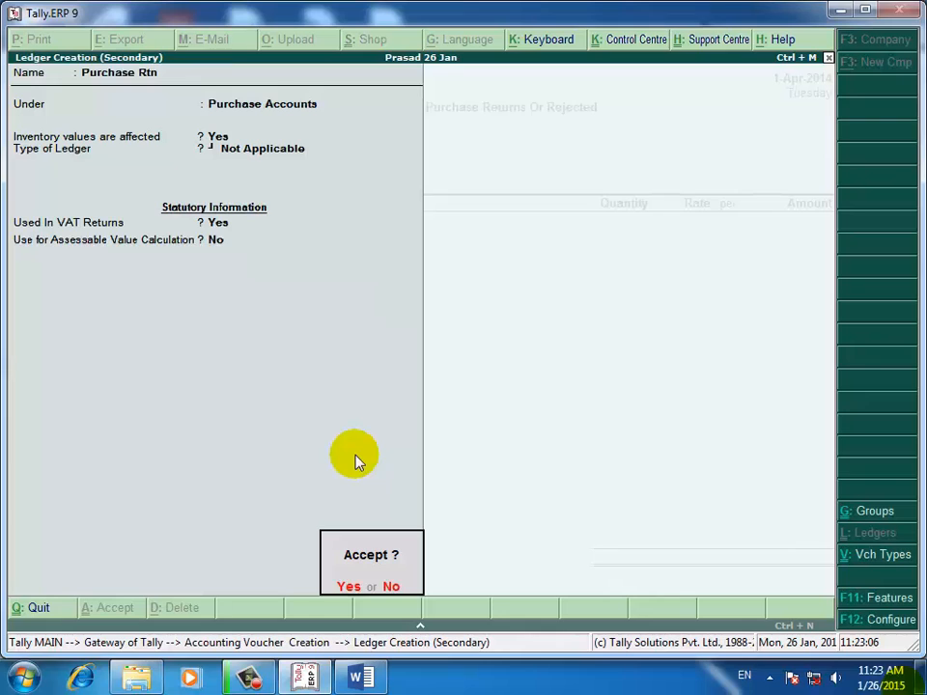
{"action": "key", "text": "Return"}
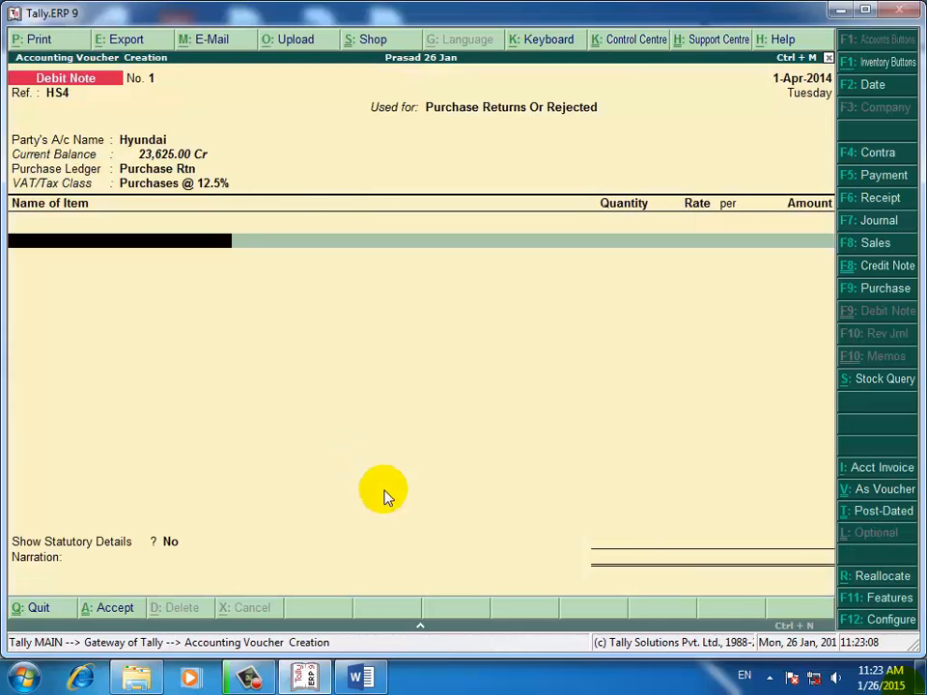
Step: Add stock item 486 to the debit note, allocating 1 nos from the Andheri godown at a rate of 7,000
{"action": "type", "text": "4"}
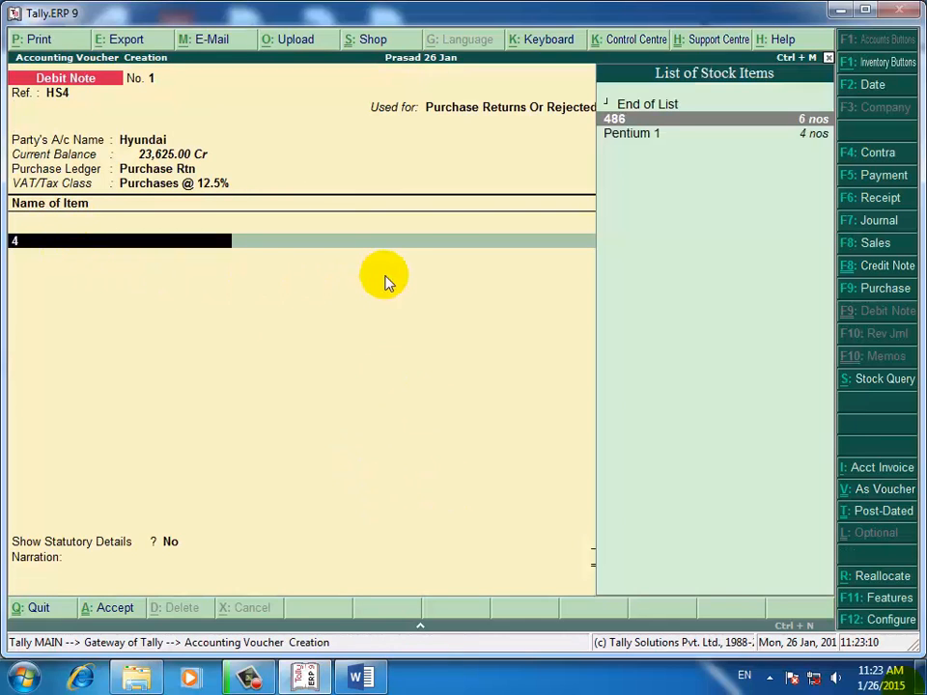
{"action": "key", "text": "Return"}
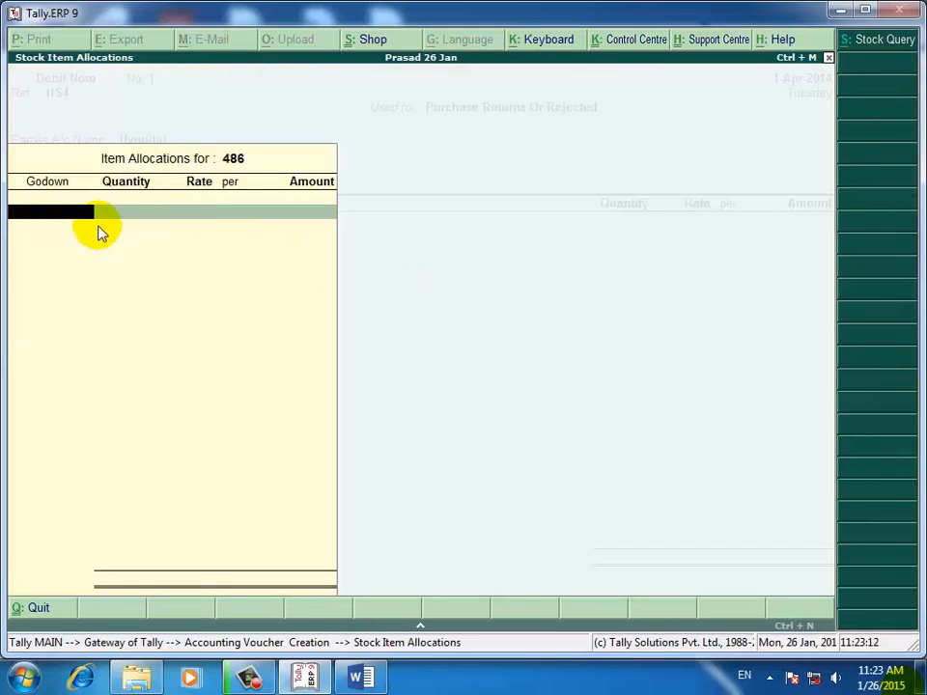
{"action": "key", "text": "Return"}
{"action": "type", "text": "1"}
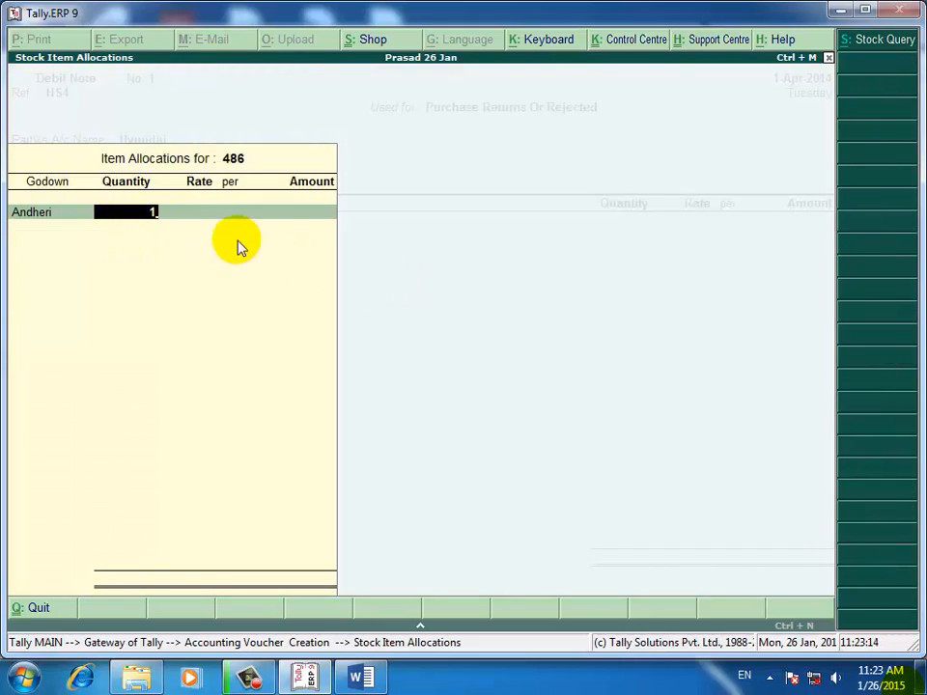
{"action": "key", "text": "Return"}
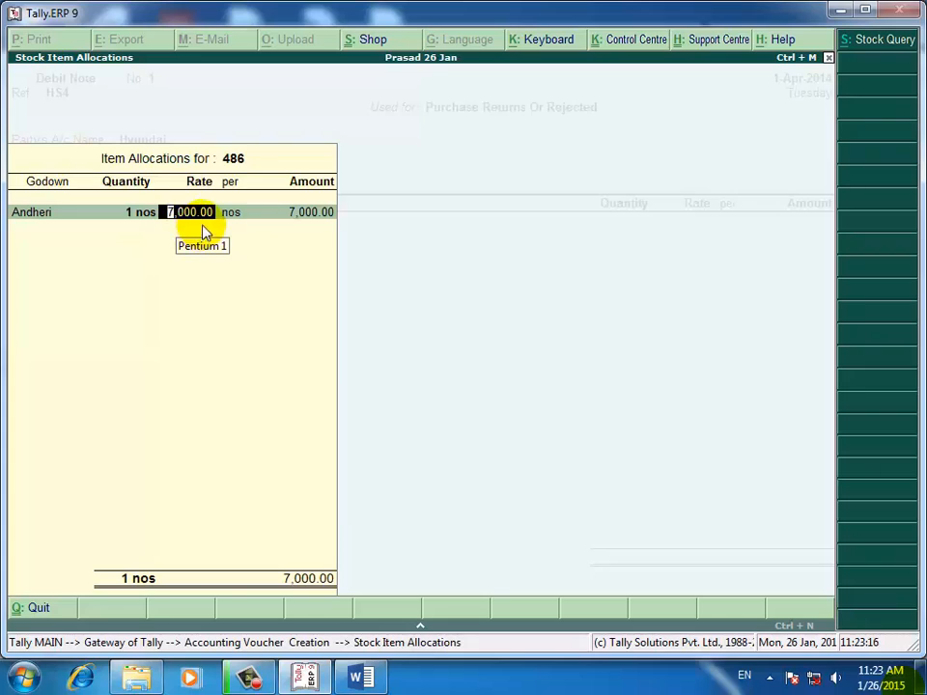
{"action": "key", "text": "Return"}
{"action": "key", "text": "Return"}
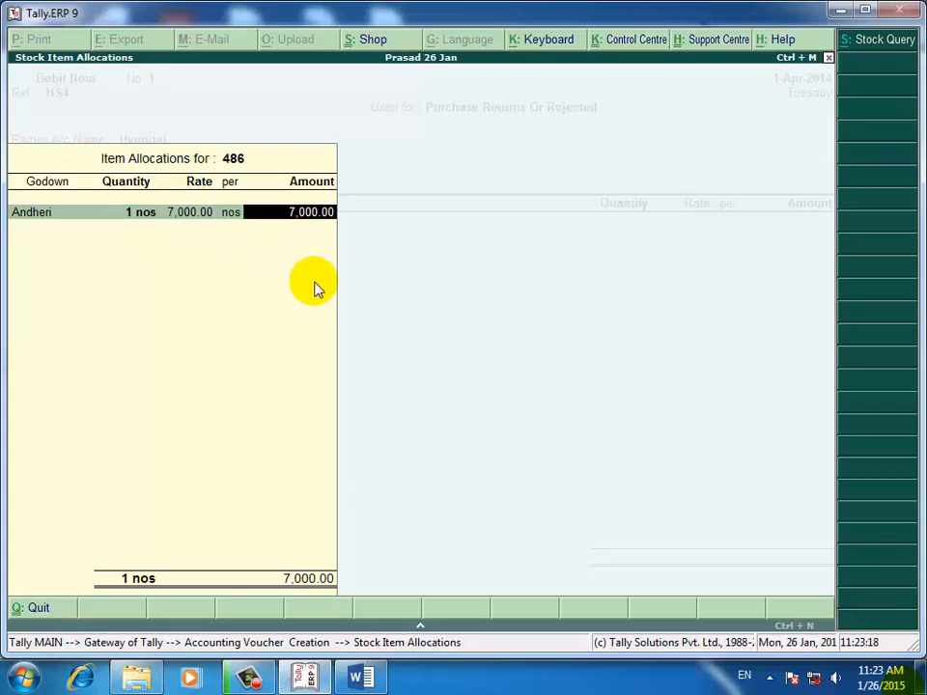
{"action": "key", "text": "Return"}
{"action": "key", "text": "Return"}
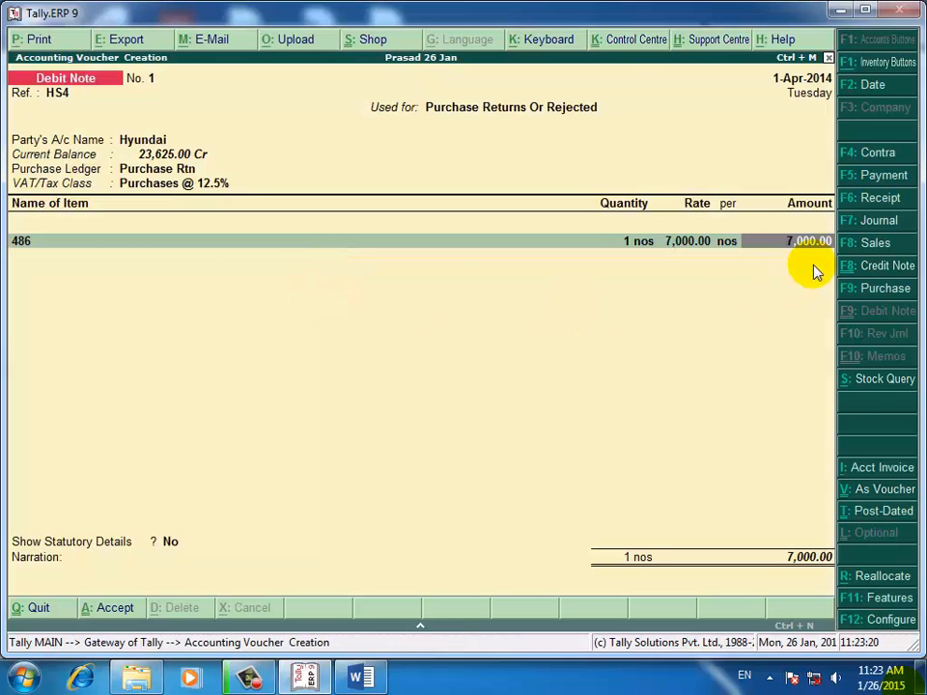
{"action": "key", "text": "Return"}
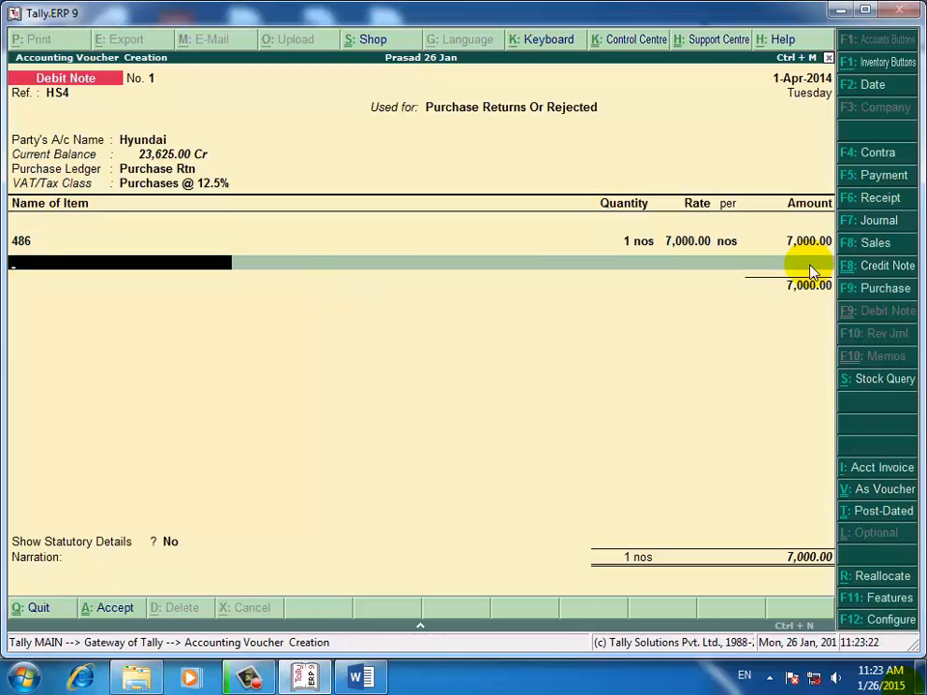
Step: Add the Input Vat ledger at 12.50% below the returned item and end the ledger list
{"action": "key", "text": "Return"}
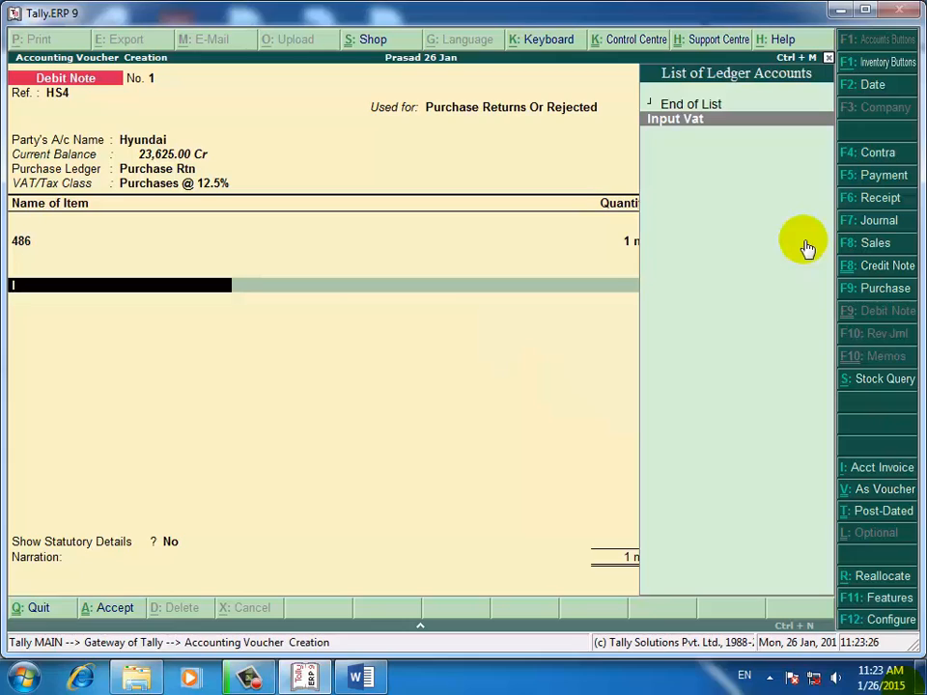
{"action": "key", "text": "Return"}
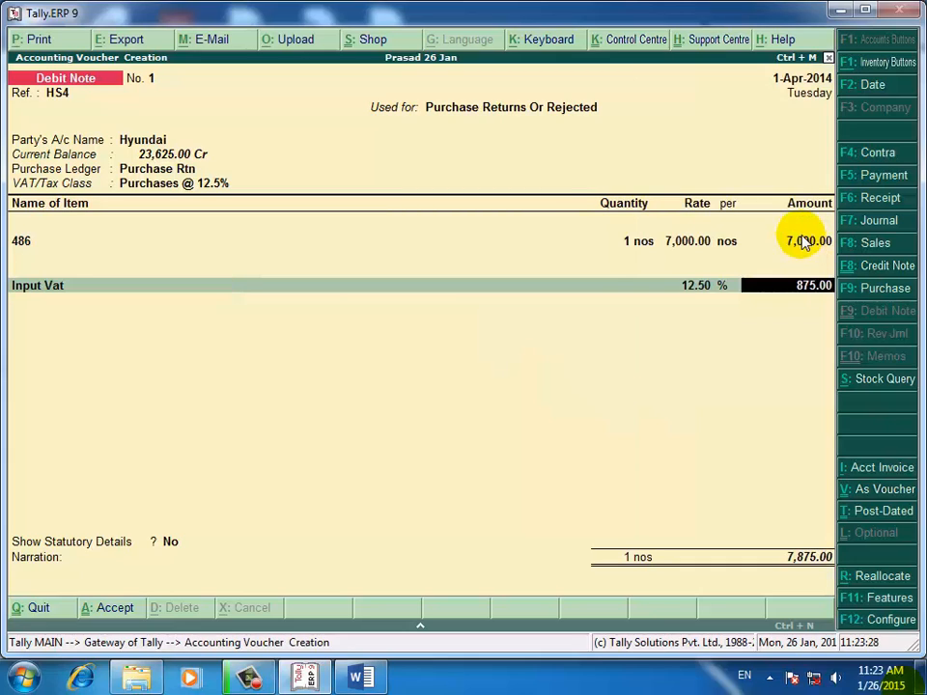
{"action": "key", "text": "Return"}
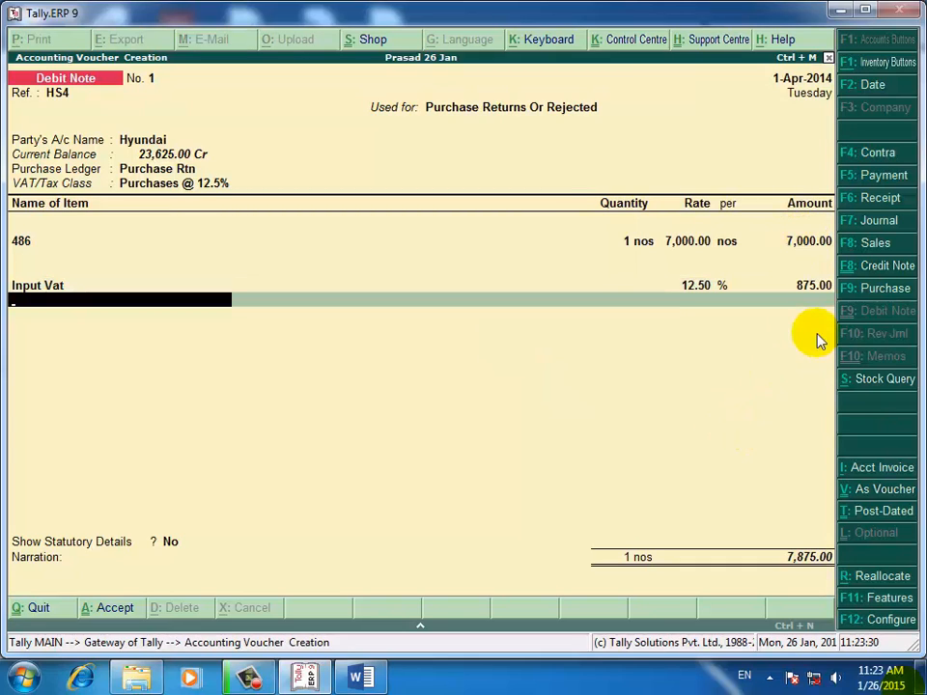
{"action": "key", "text": "Return"}
{"action": "key", "text": "Return"}
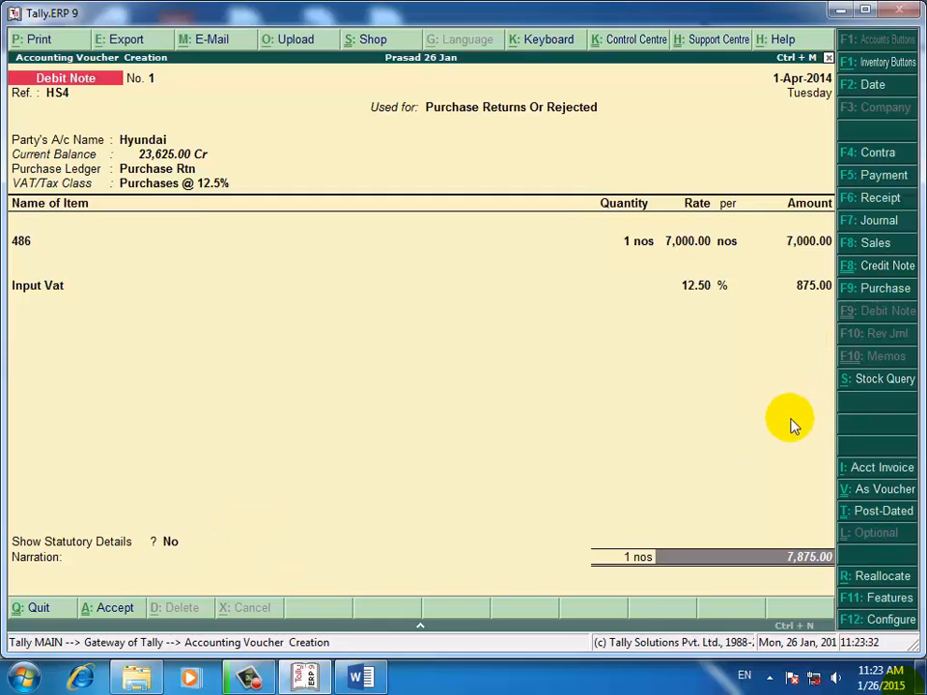
Step: Allocate the debit note's 7,875 Dr against Hyundai's pending bill HS4 using Agst Ref, and accept the bill-wise details
{"action": "key", "text": "Return"}
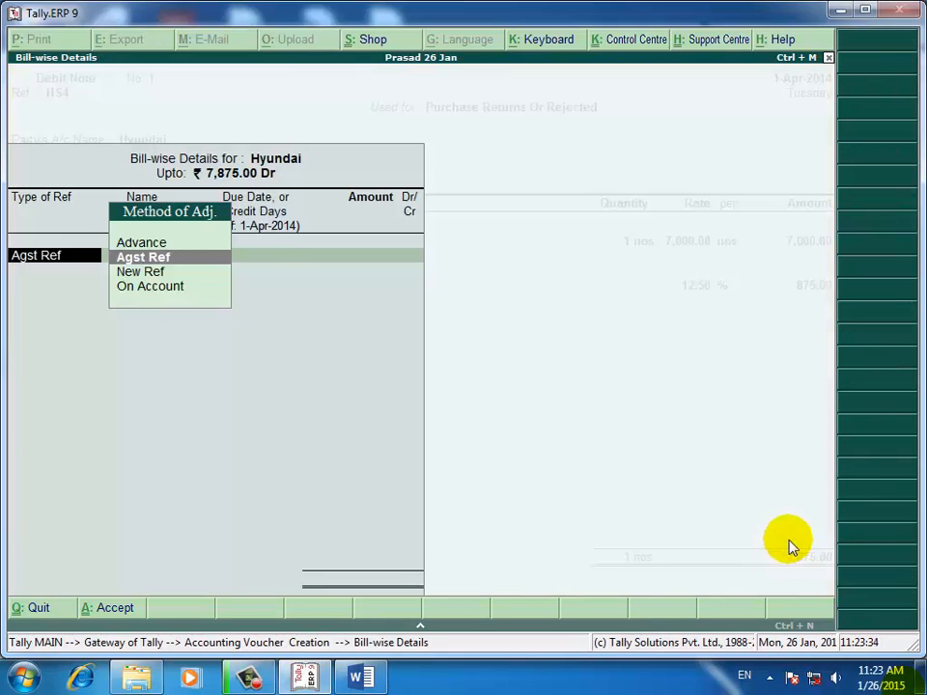
{"action": "key", "text": "Return"}
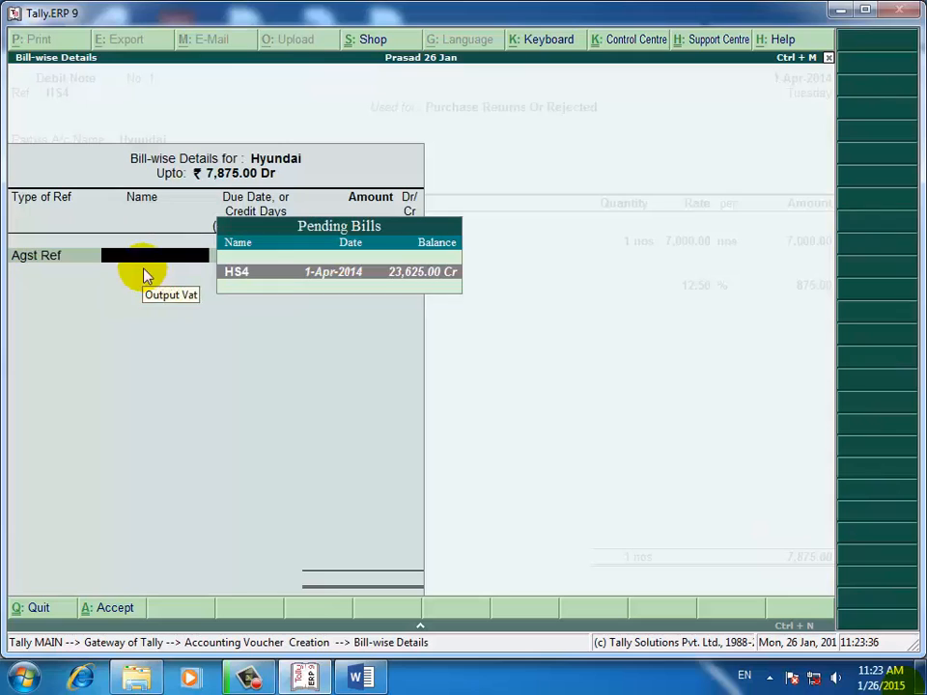
{"action": "left_click", "coordinate": [403, 278]}
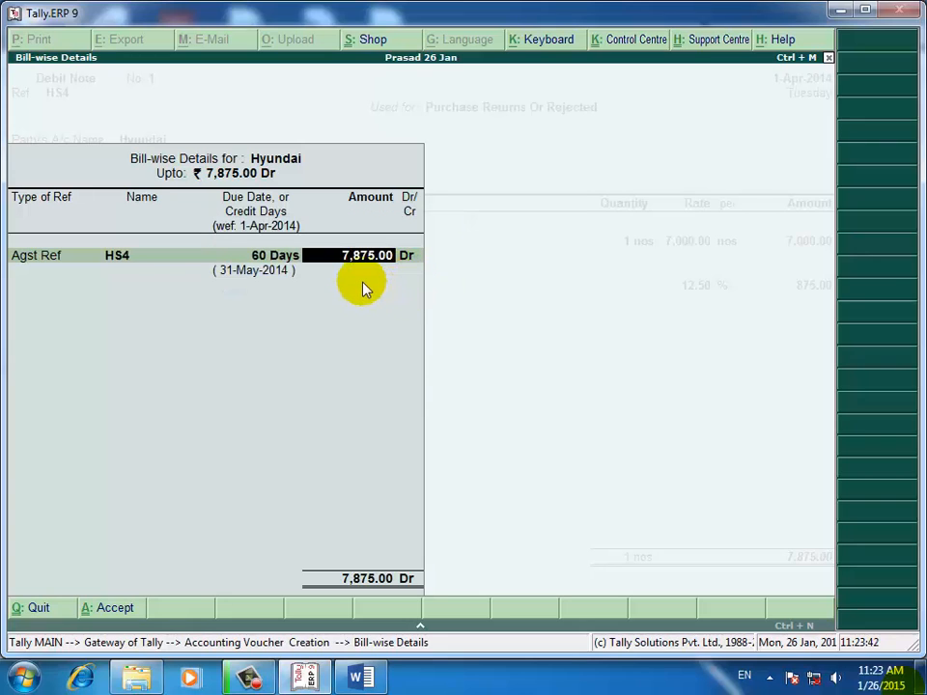
{"action": "key", "text": "Return"}
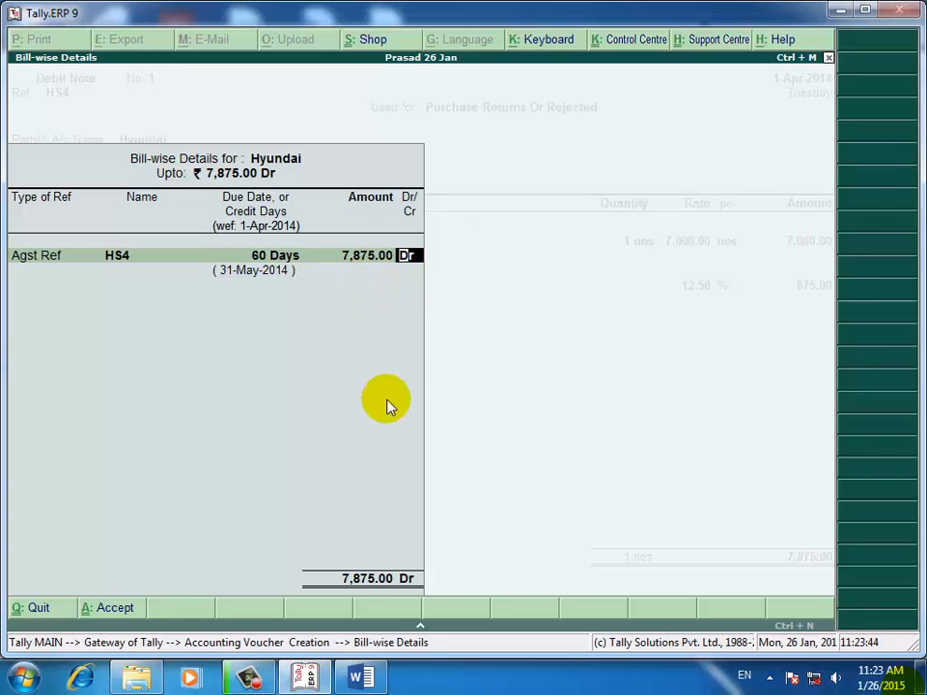
{"action": "key", "text": "Return"}
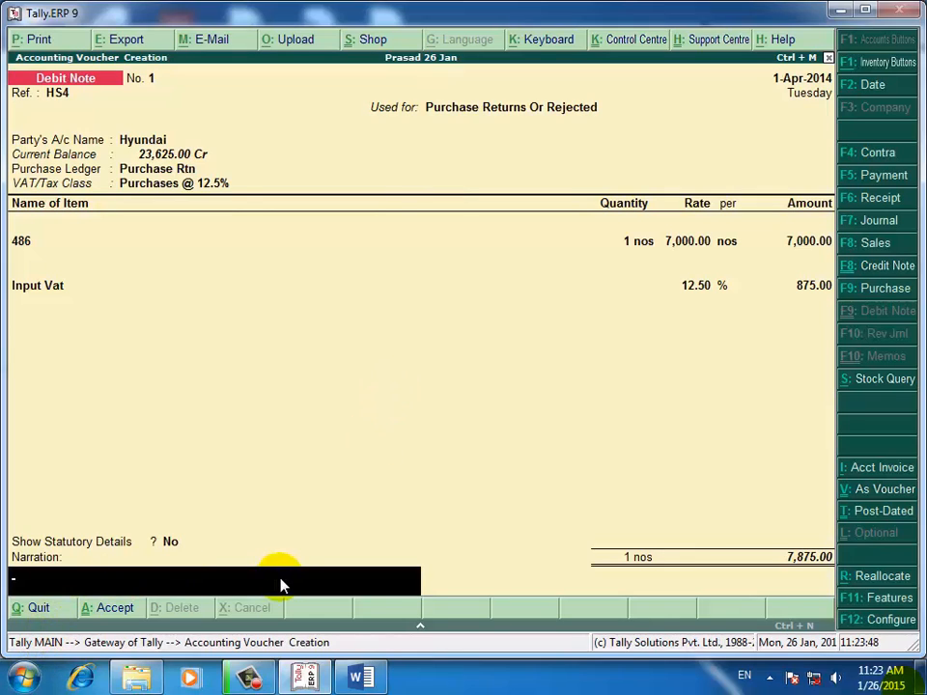
Step: Save the Hyundai debit note with a blank narration and consult the second adjustment in the Word document
{"action": "key", "text": "Return"}
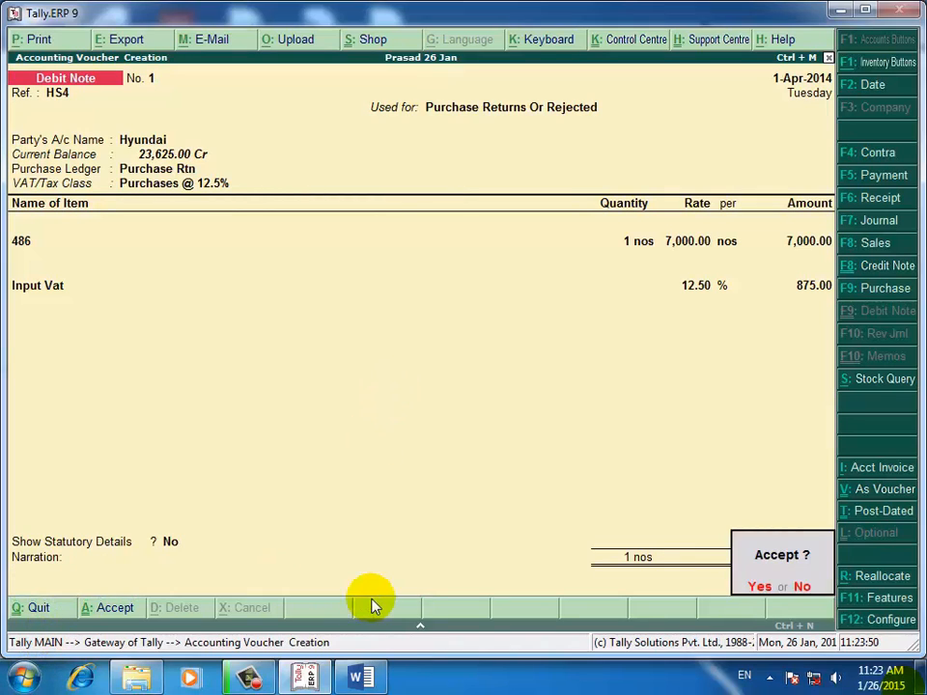
{"action": "key", "text": "Return"}
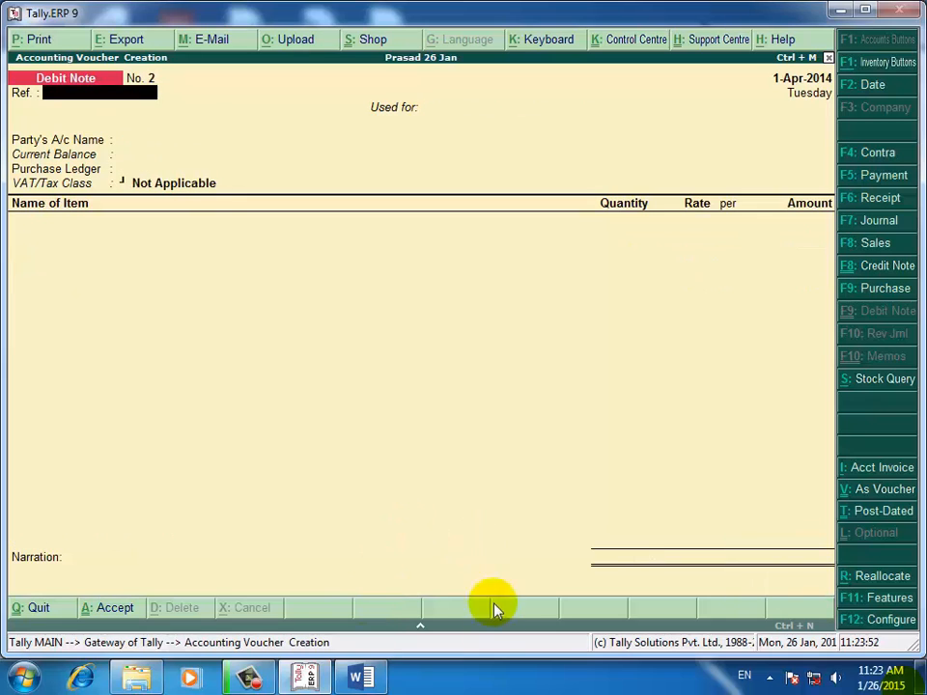
{"action": "left_click", "coordinate": [367, 677]}
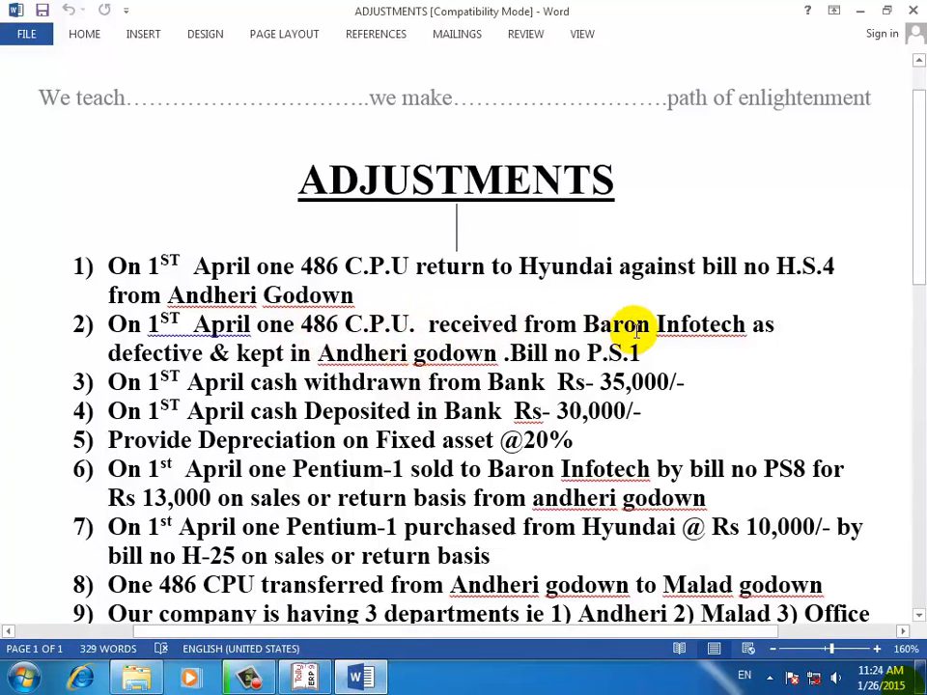
{"action": "left_click", "coordinate": [357, 677]}
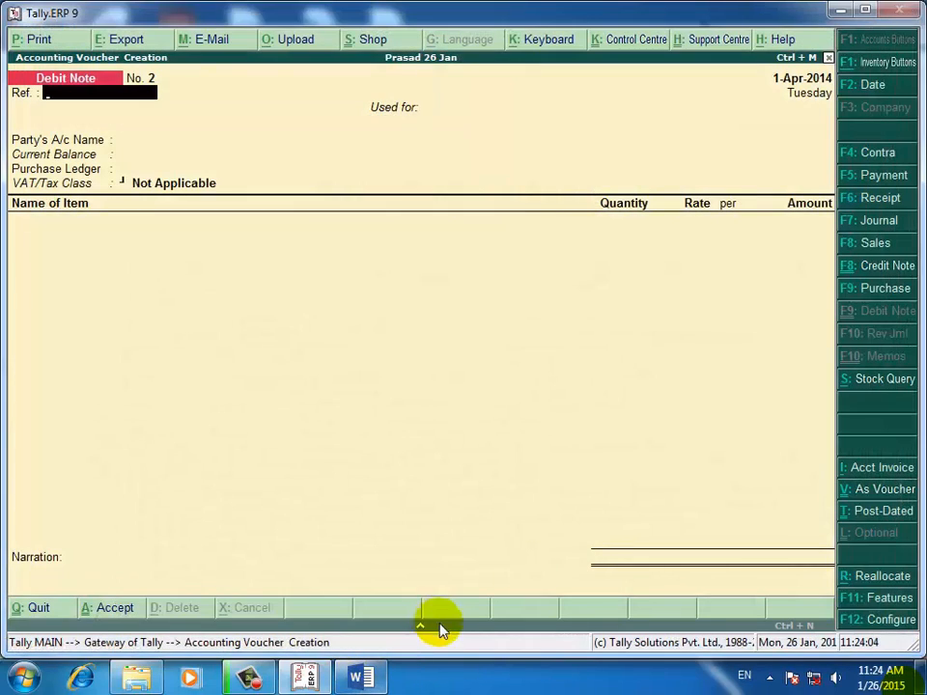
Step: Start a credit note with reference PS1, used for Goods Sold Returned
{"action": "left_click", "coordinate": [873, 269]}
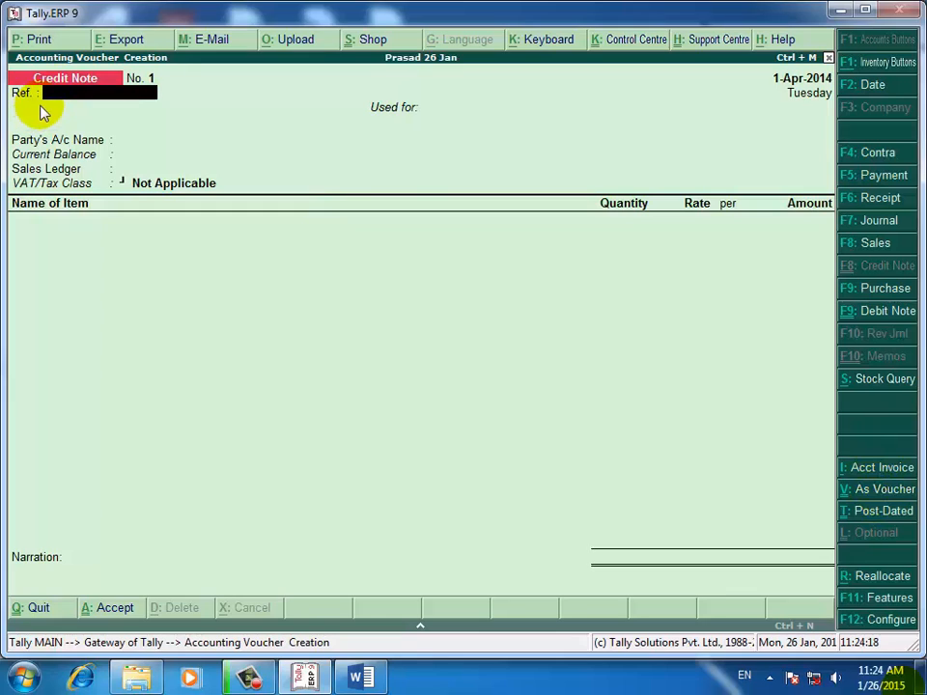
{"action": "key", "text": "Return"}
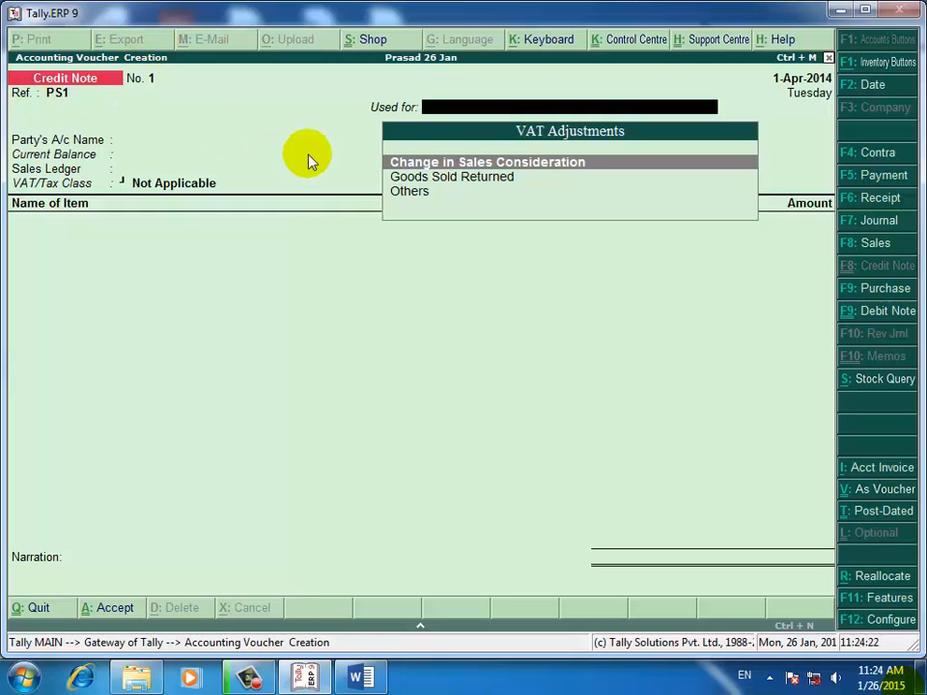
{"action": "left_click", "coordinate": [457, 179]}
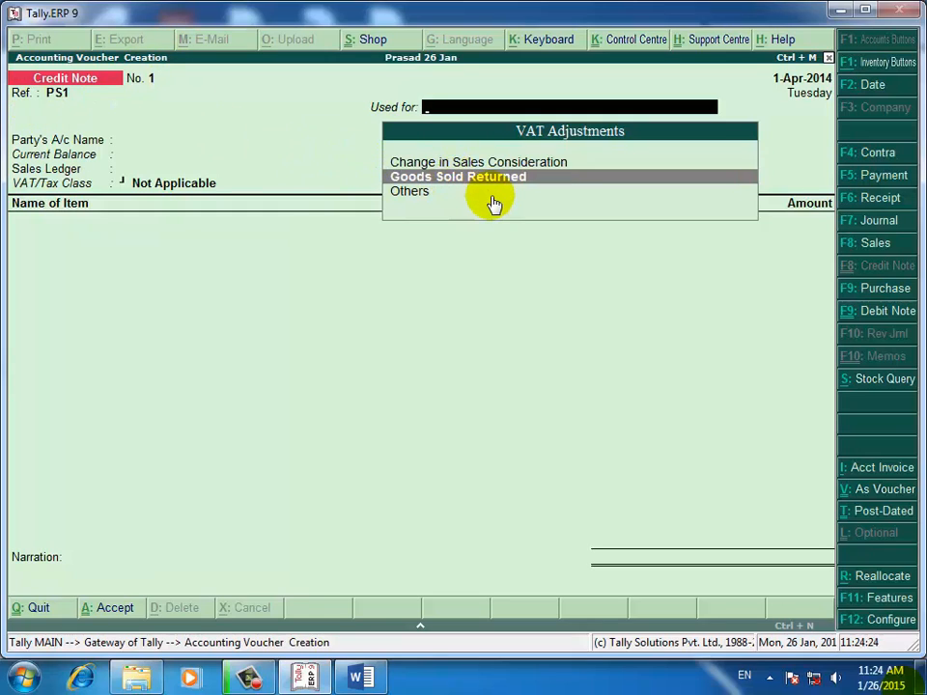
{"action": "key", "text": "Return"}
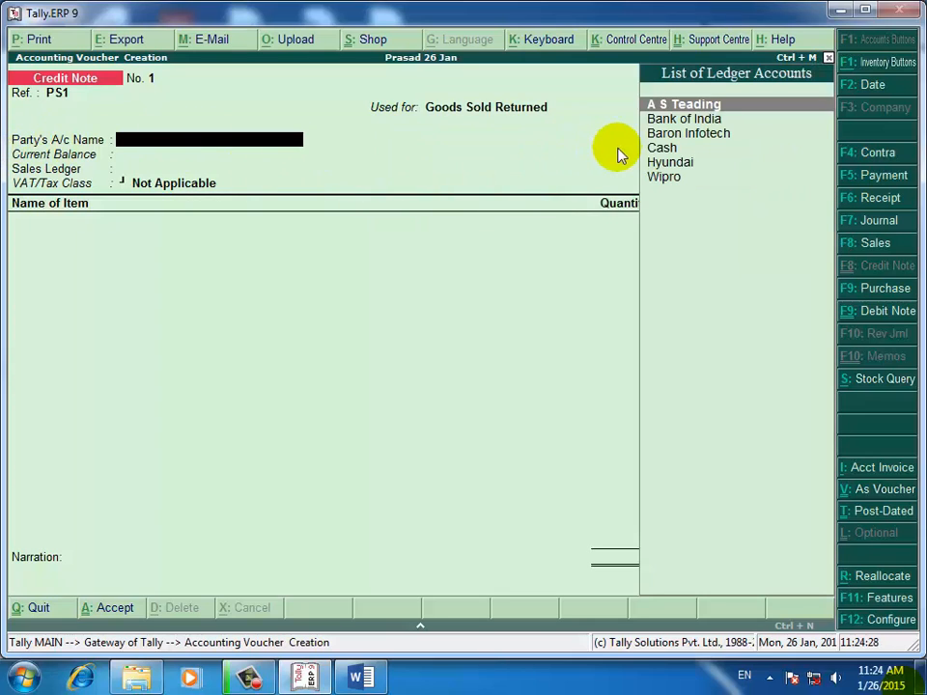
Step: Choose Baron Infotech as the credit note's party and accept the party details with their defaults
{"action": "left_click", "coordinate": [722, 137]}
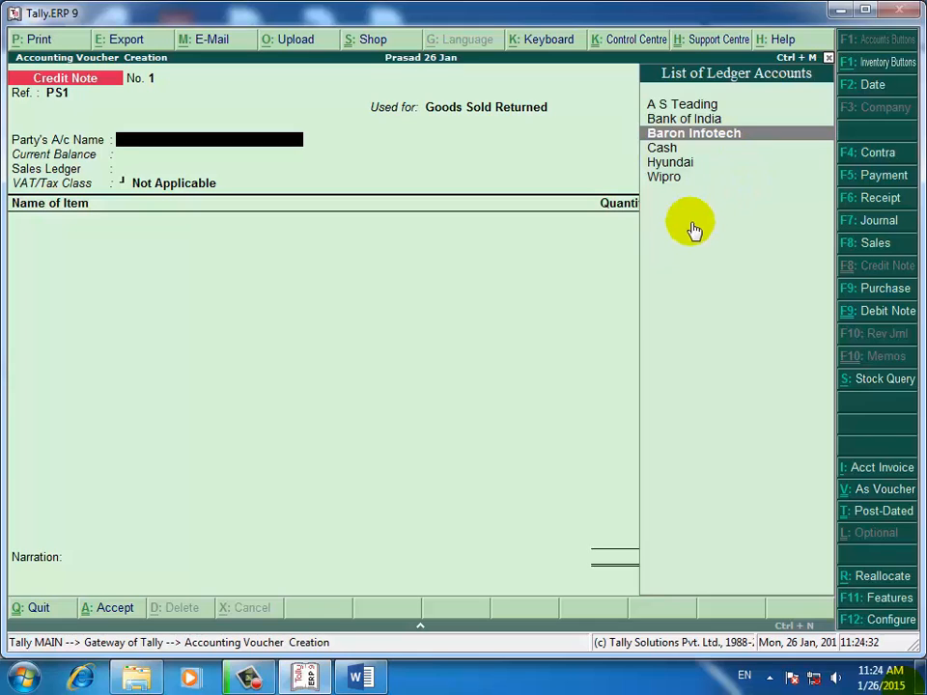
{"action": "key", "text": "Return"}
{"action": "key", "text": "Return"}
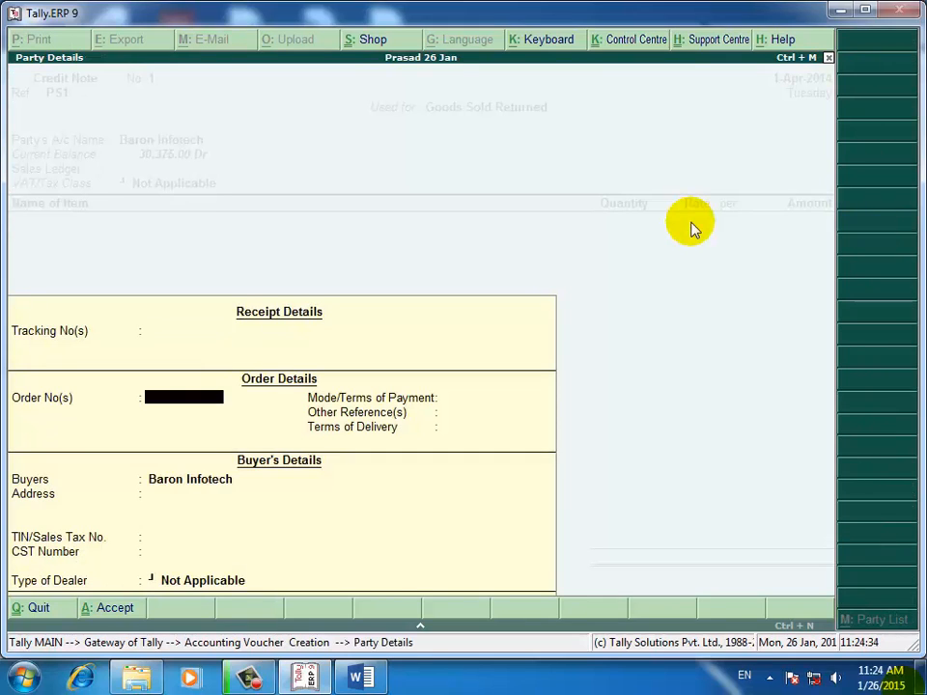
{"action": "key", "text": "Return"}
{"action": "key", "text": "Return"}
{"action": "key", "text": "Return"}
{"action": "key", "text": "Return"}
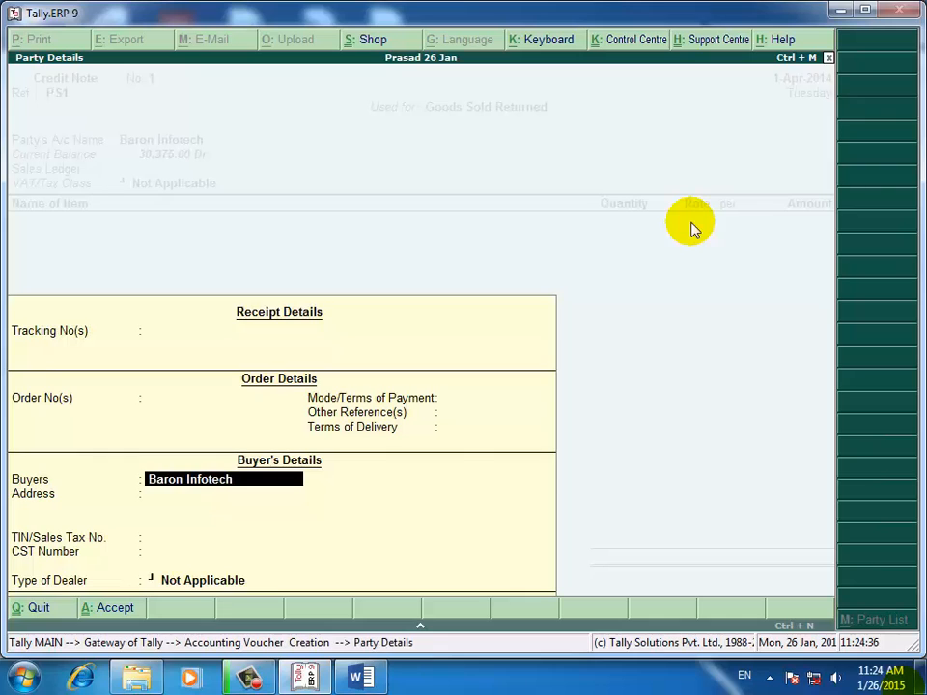
{"action": "key", "text": "Return"}
{"action": "key", "text": "Return"}
{"action": "key", "text": "Return"}
{"action": "key", "text": "Return"}
{"action": "key", "text": "Return"}
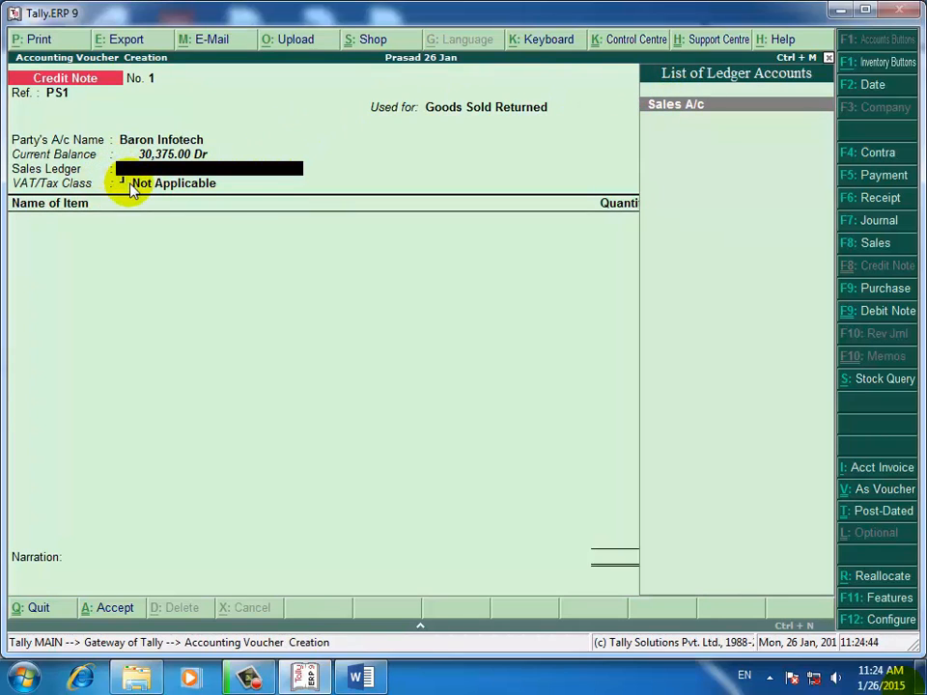
Step: Create a sales ledger named Sales Rtn under Sales Accounts, with inventory values affected and ledger type Not Applicable
{"action": "key", "text": "super"}
{"action": "left_click", "coordinate": [244, 156]}
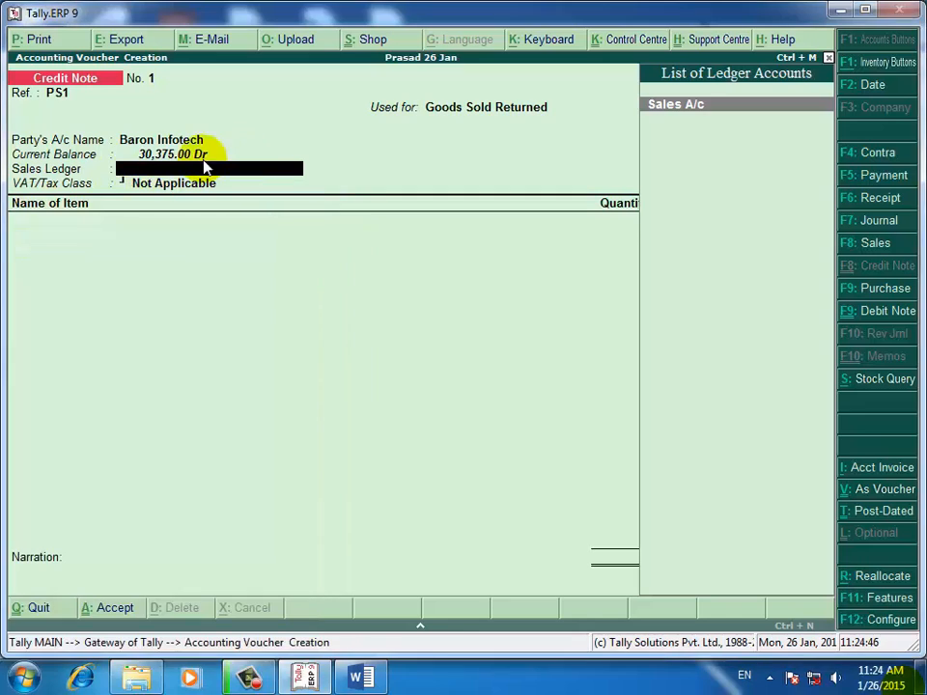
{"action": "key", "text": "alt+c"}
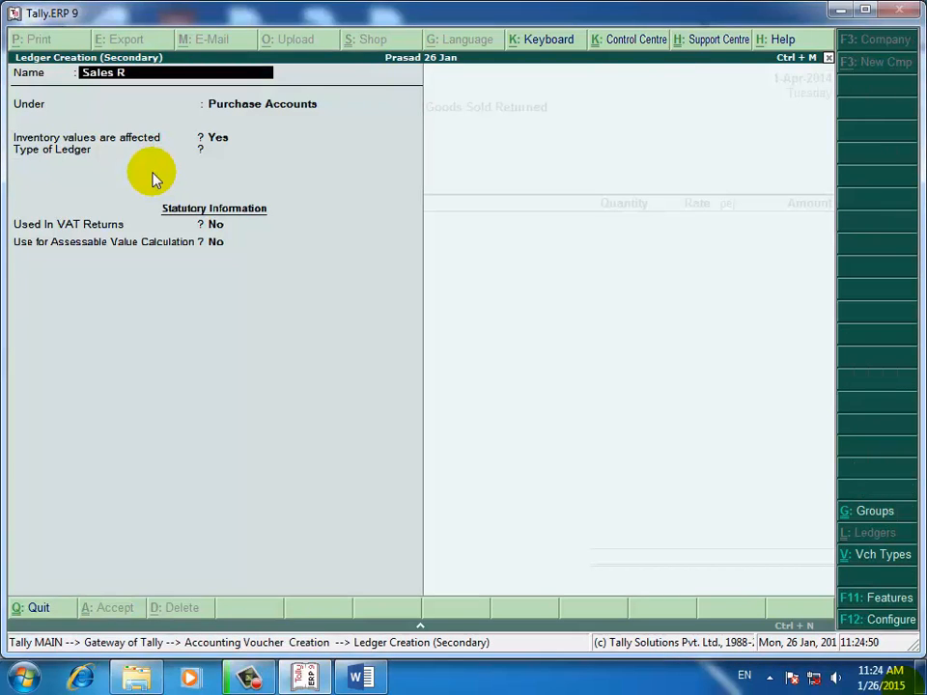
{"action": "key", "text": "Return"}
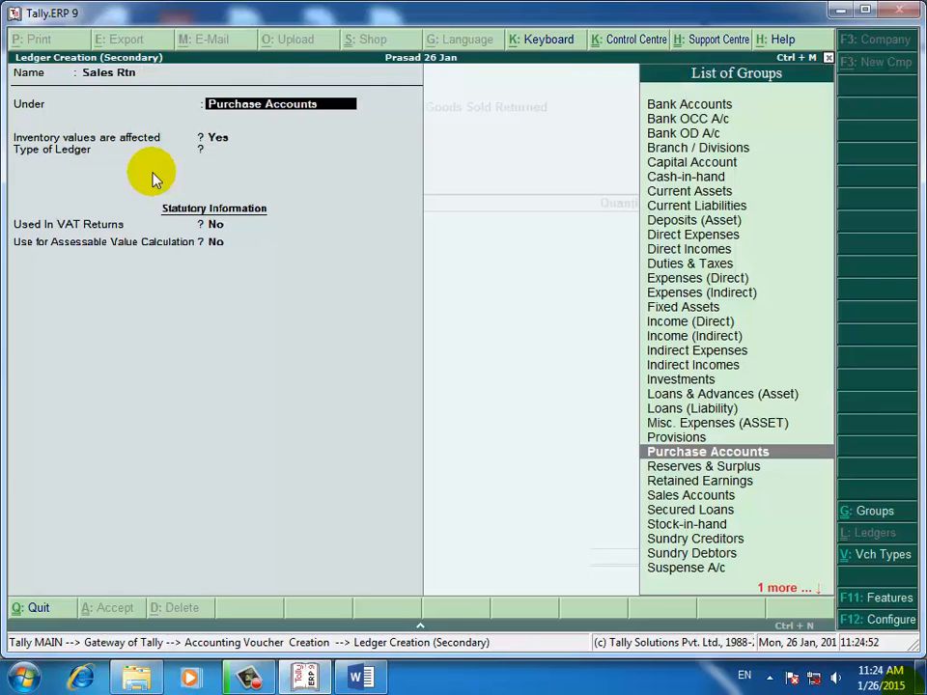
{"action": "type", "text": "Sa"}
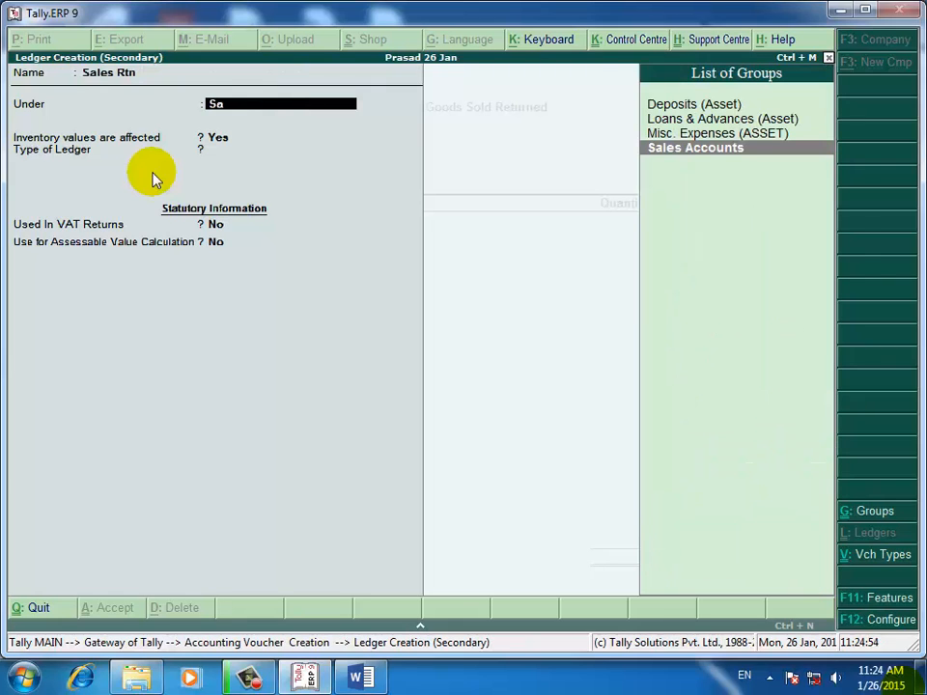
{"action": "key", "text": "Return"}
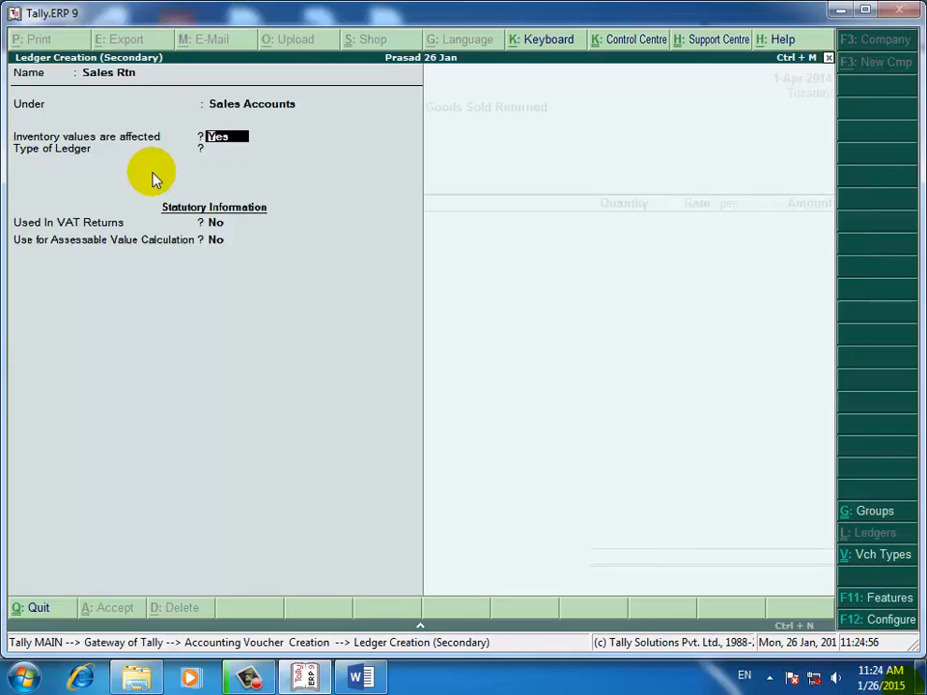
{"action": "key", "text": "Return"}
{"action": "key", "text": "Return"}
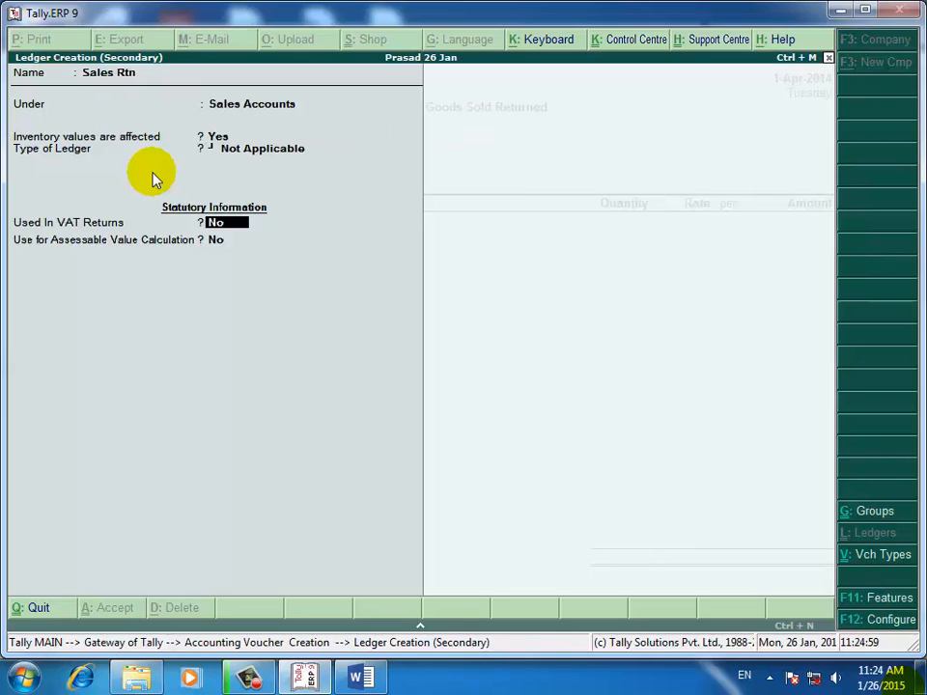
Step: Enable Used In VAT Returns for the Sales Rtn ledger with class Sales @ 12.5%, keep assessable value calculation off, and save it
{"action": "type", "text": "y"}
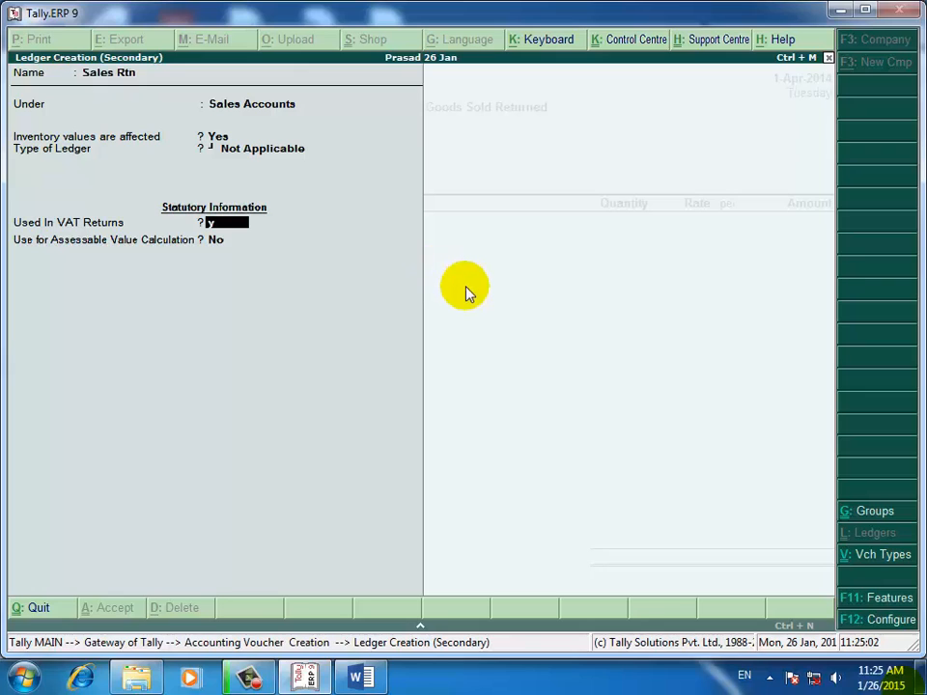
{"action": "key", "text": "Return"}
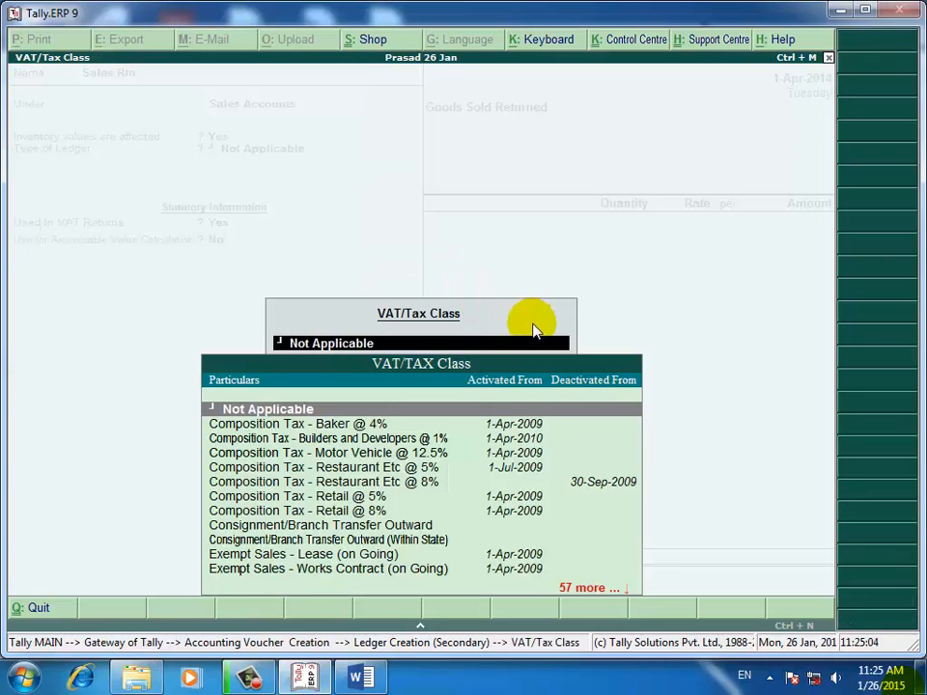
{"action": "type", "text": "12"}
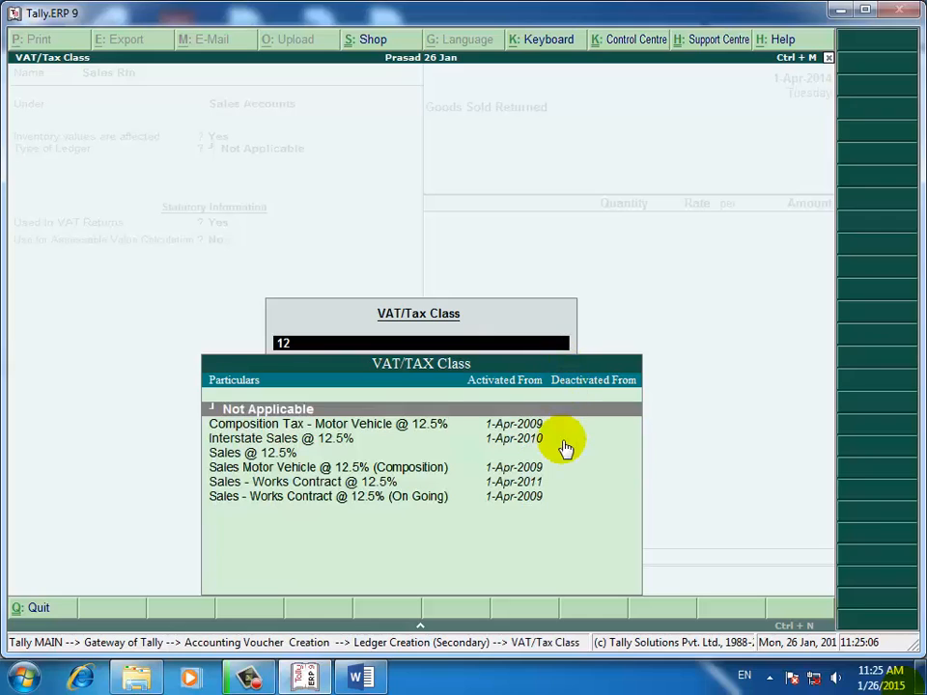
{"action": "key", "text": "Down"}
{"action": "key", "text": "Down"}
{"action": "key", "text": "Down"}
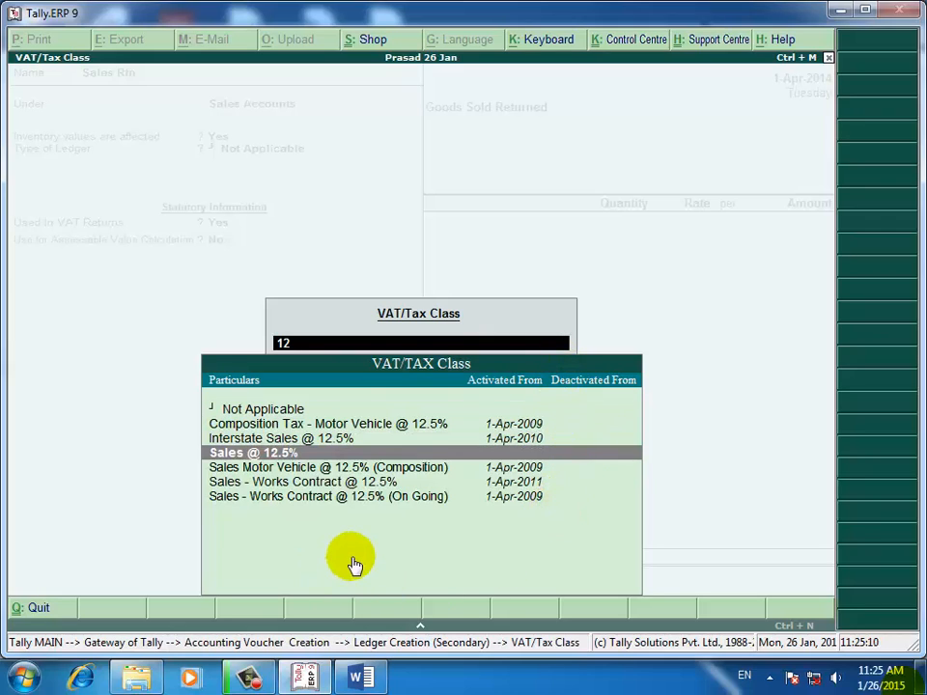
{"action": "key", "text": "Return"}
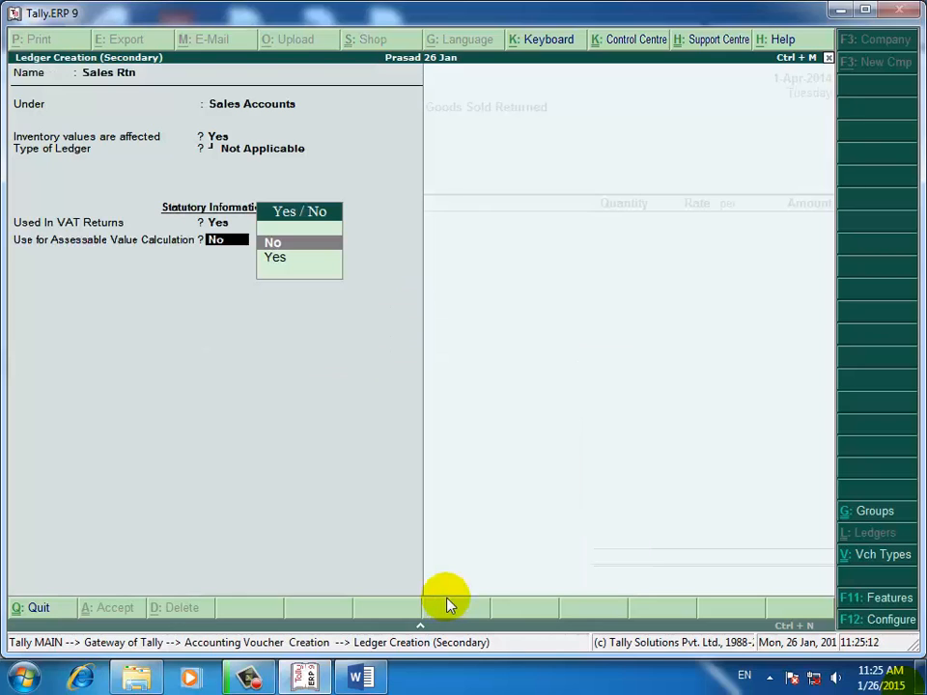
{"action": "key", "text": "Return"}
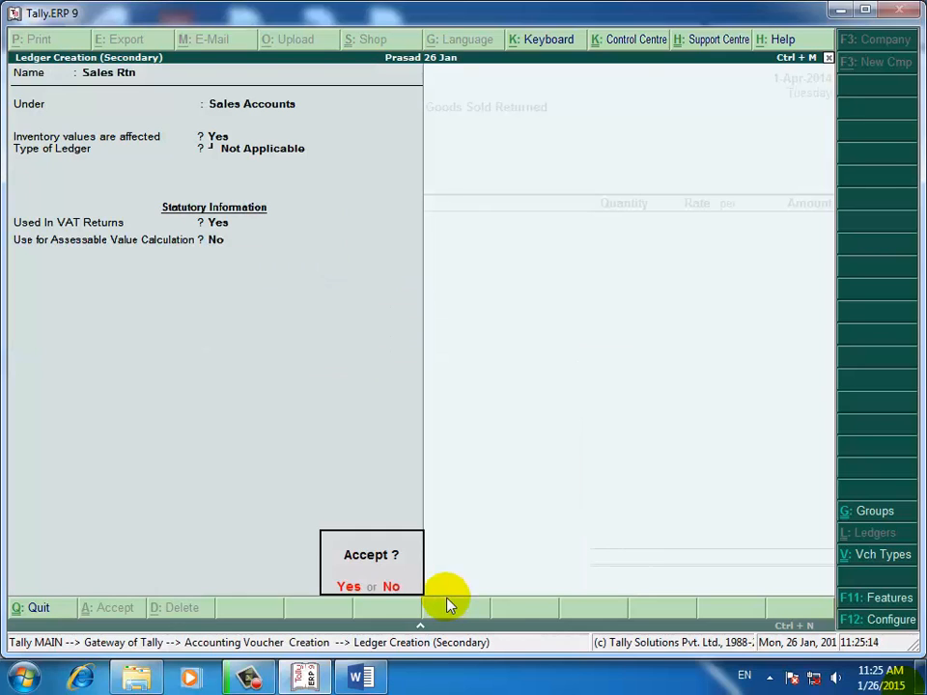
{"action": "key", "text": "Return"}
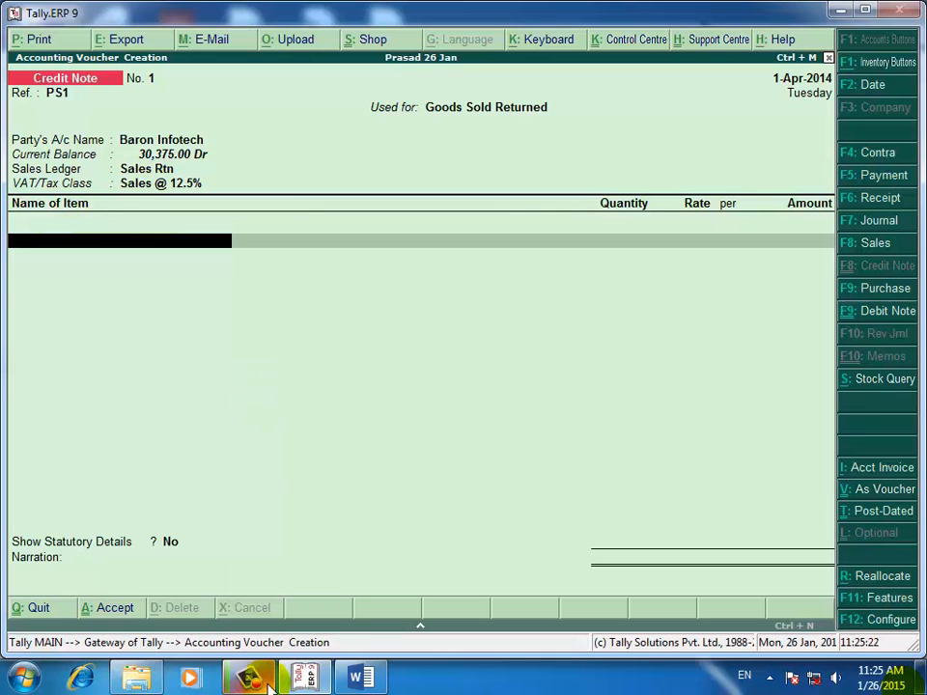
Step: Check the second adjustment in Word, then add stock item 486 to the credit note with 1 nos in the Andheri godown at 9,000
{"action": "left_click", "coordinate": [362, 679]}
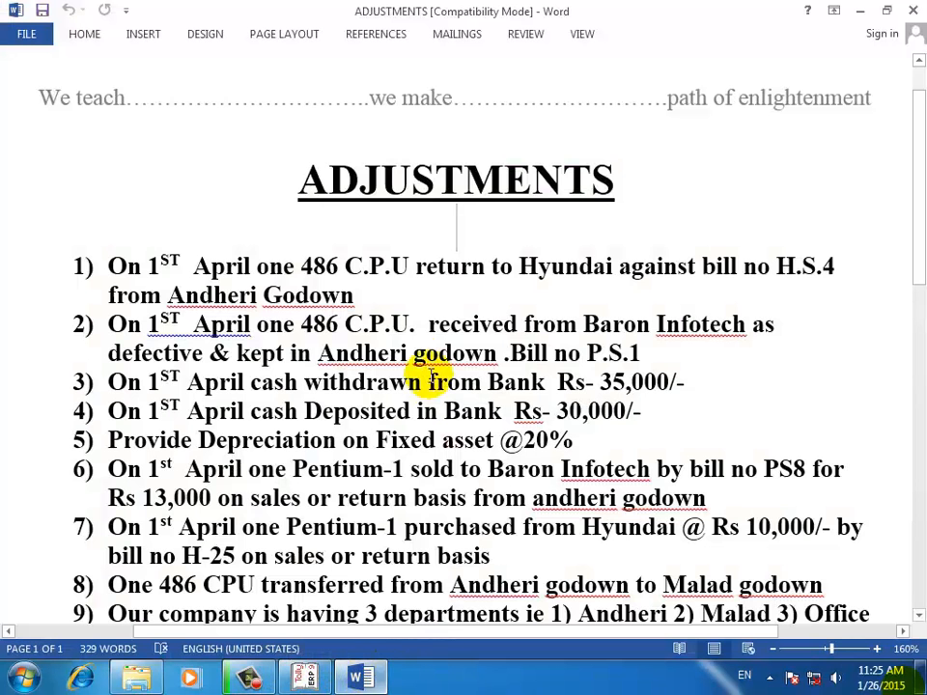
{"action": "left_click", "coordinate": [860, 11]}
{"action": "type", "text": "4"}
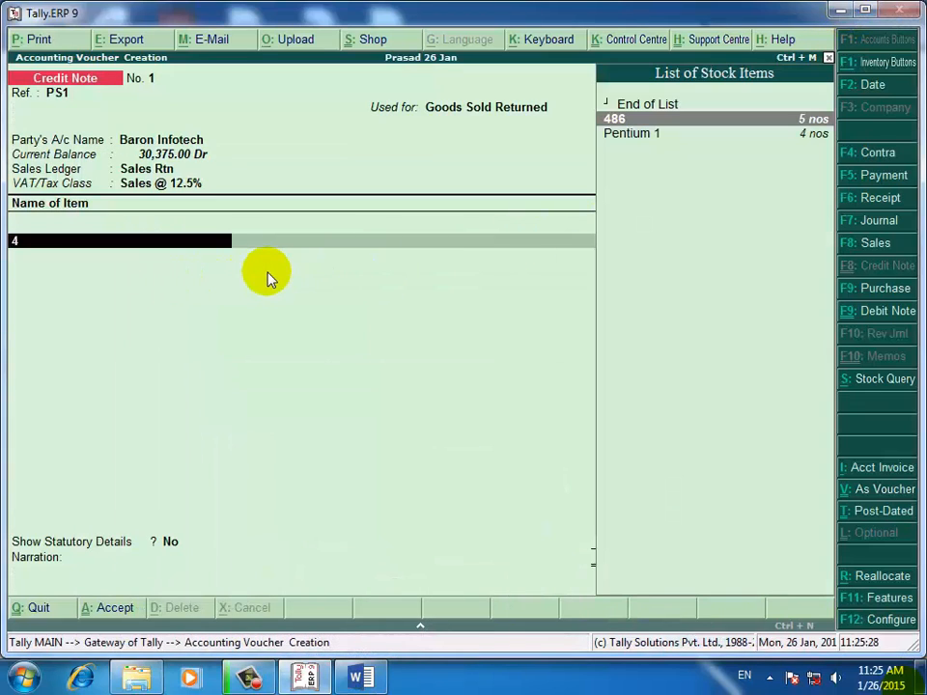
{"action": "key", "text": "Return"}
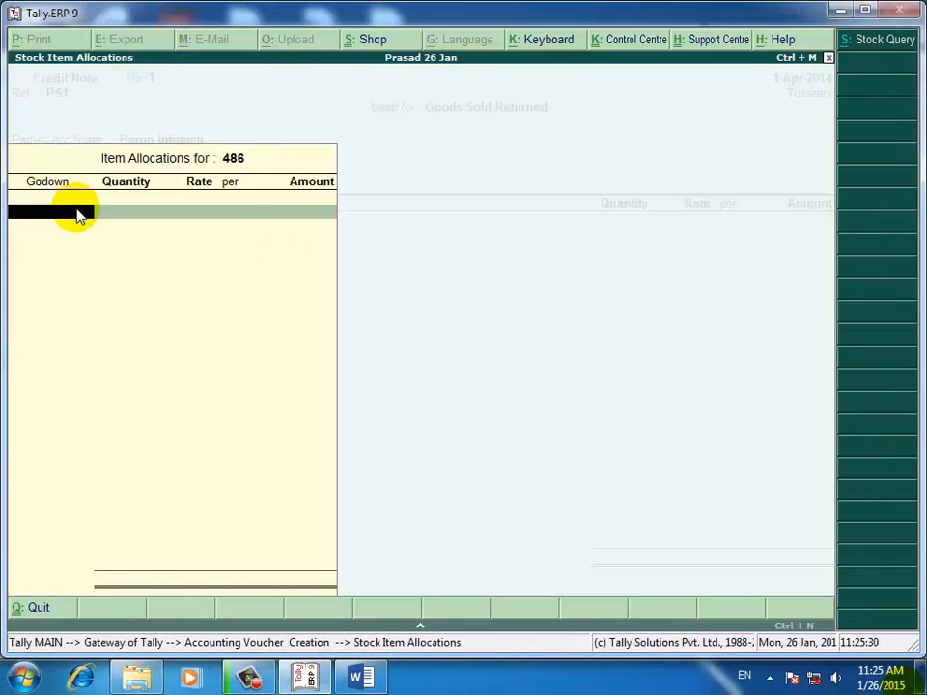
{"action": "key", "text": "Return"}
{"action": "type", "text": "1"}
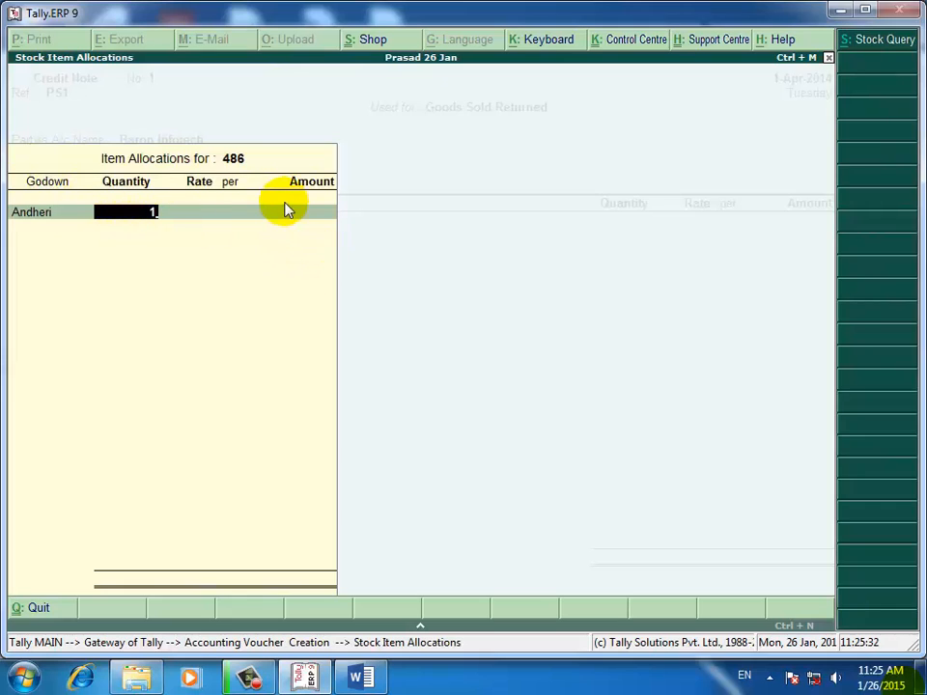
{"action": "key", "text": "Return"}
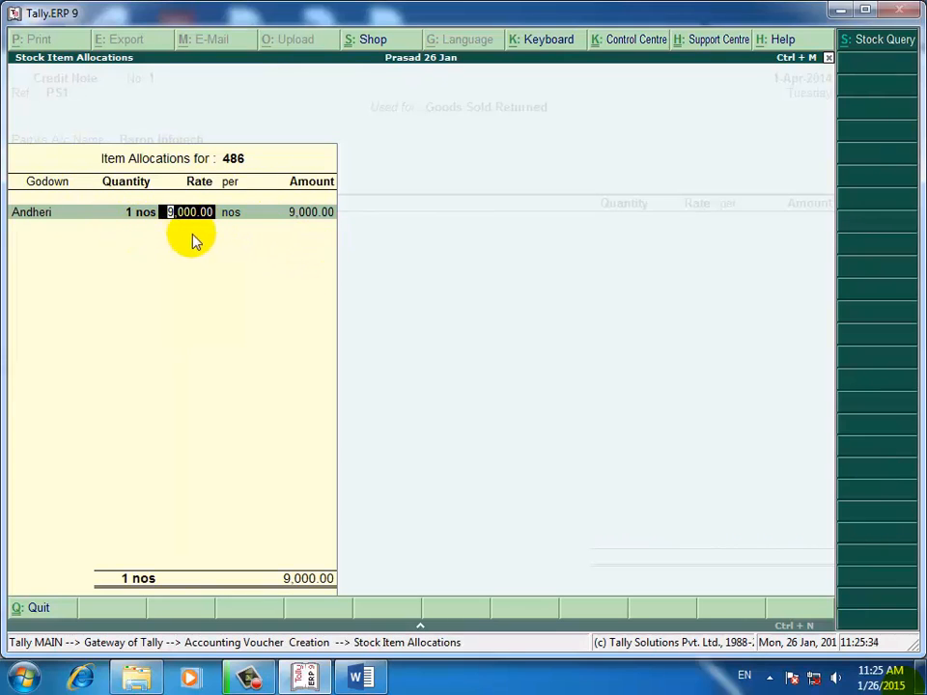
{"action": "key", "text": "Return"}
{"action": "key", "text": "Return"}
{"action": "key", "text": "Return"}
{"action": "key", "text": "Return"}
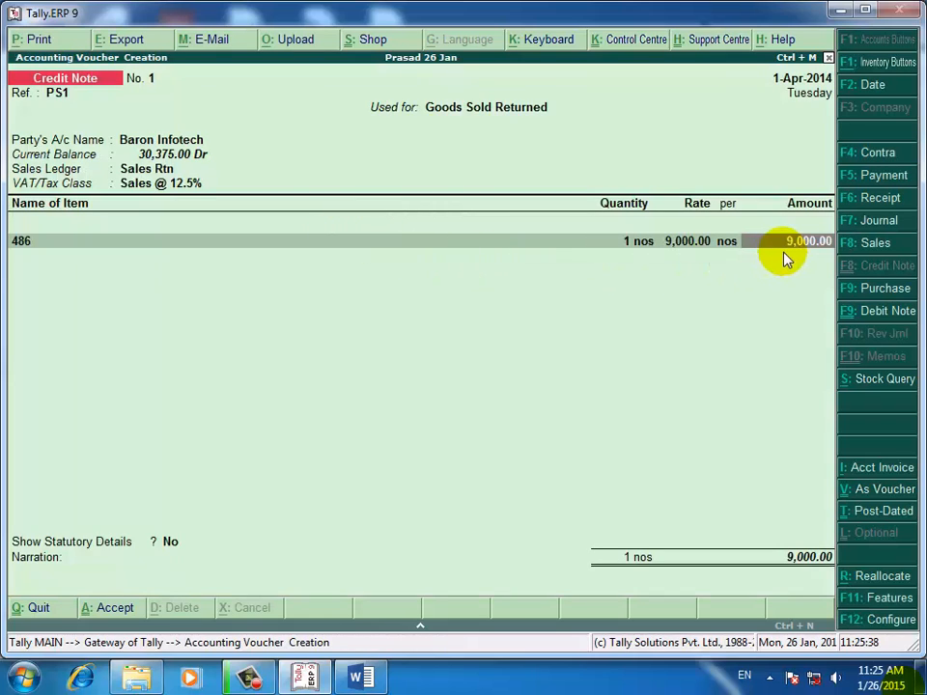
Step: Add the Output Vat ledger at 12.50% below the returned item and end the ledger list
{"action": "key", "text": "Return"}
{"action": "type", "text": "O"}
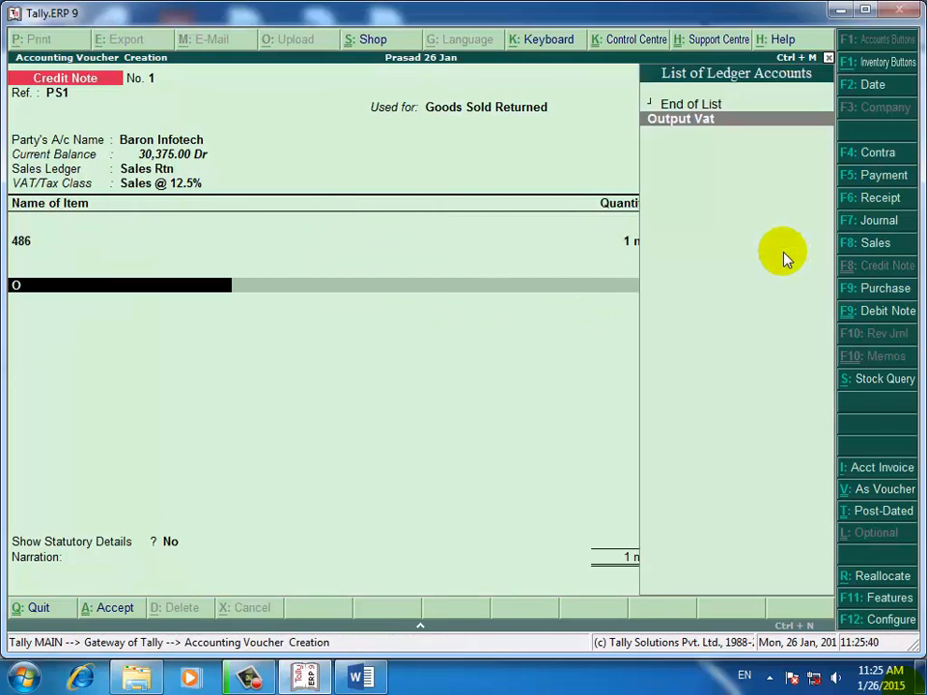
{"action": "key", "text": "Return"}
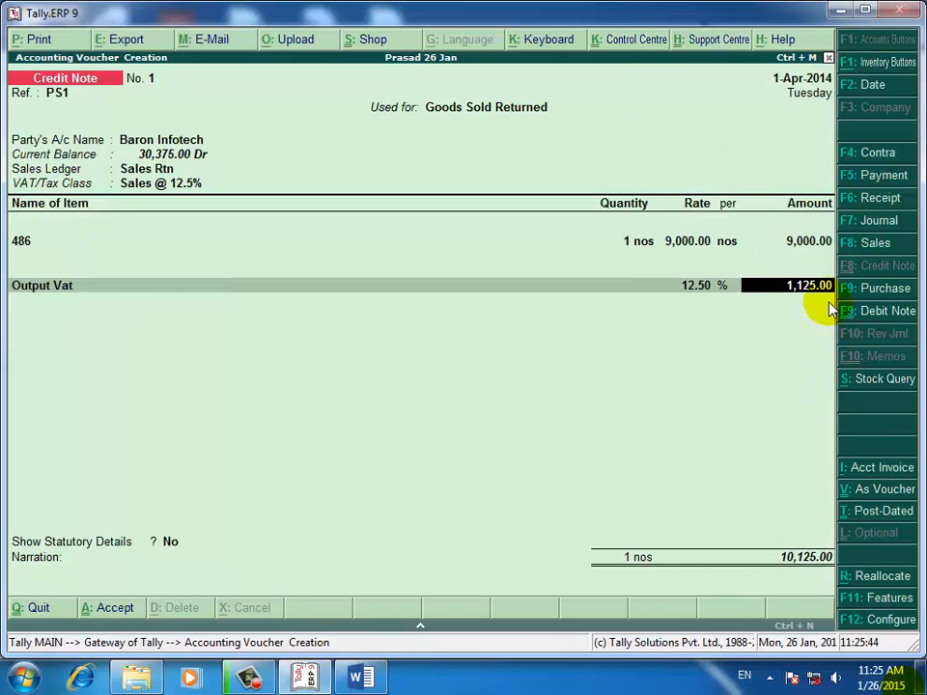
{"action": "key", "text": "Return"}
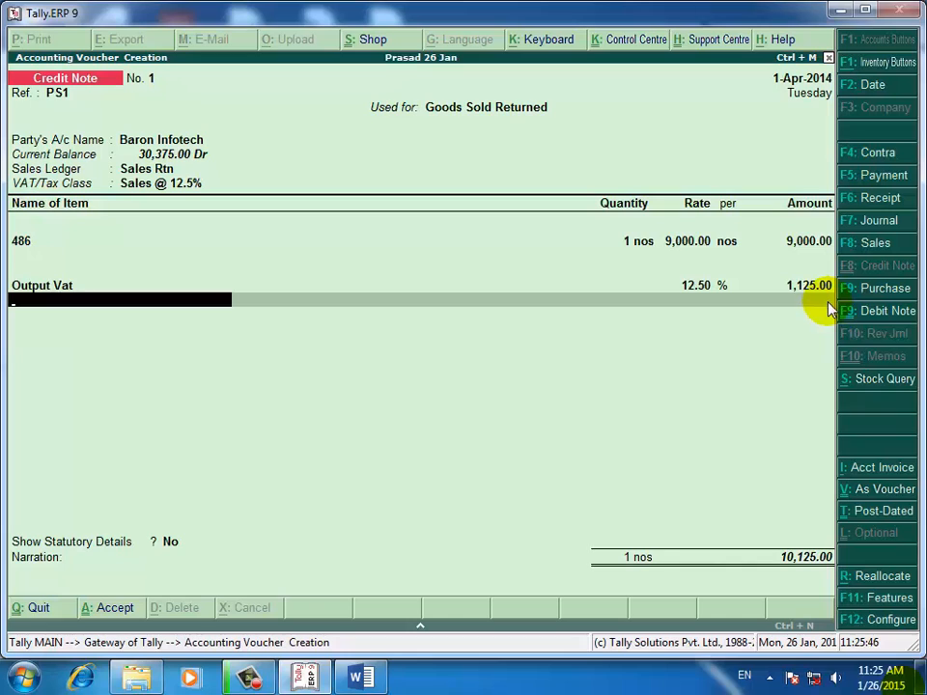
{"action": "key", "text": "Return"}
{"action": "key", "text": "Return"}
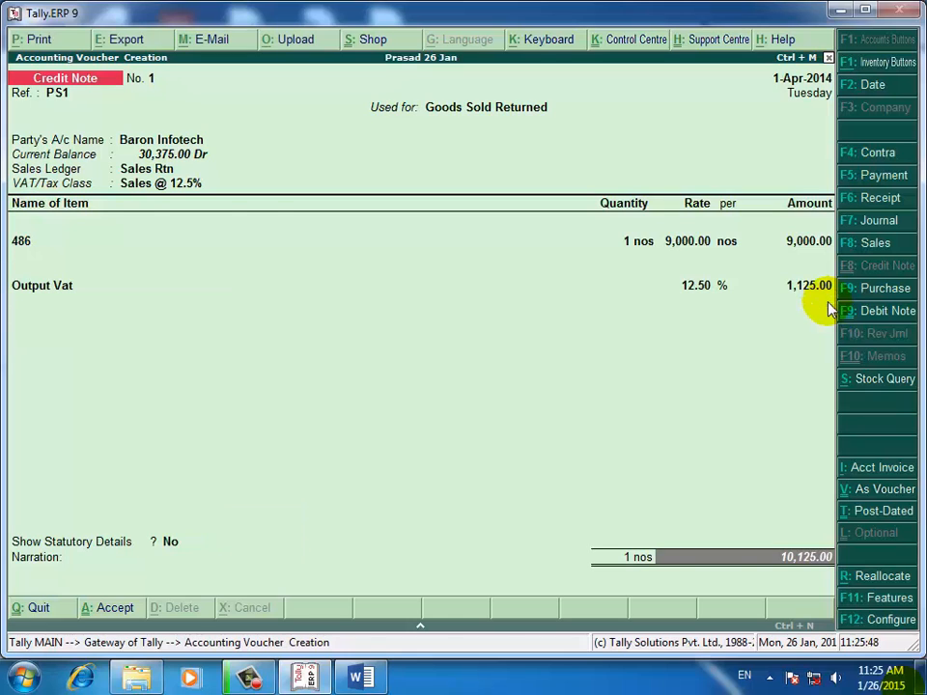
Step: Allocate the credit note's 10,125.00 Cr for Baron Infotech against pending bill PS1, leave the narration blank, and save the voucher
{"action": "key", "text": "Return"}
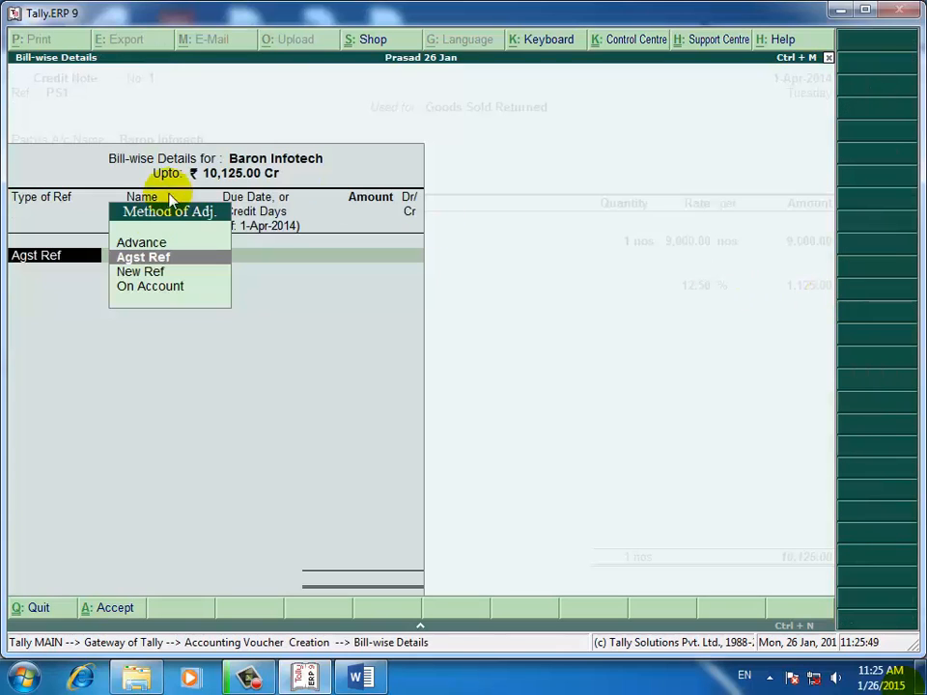
{"action": "left_click", "coordinate": [119, 259]}
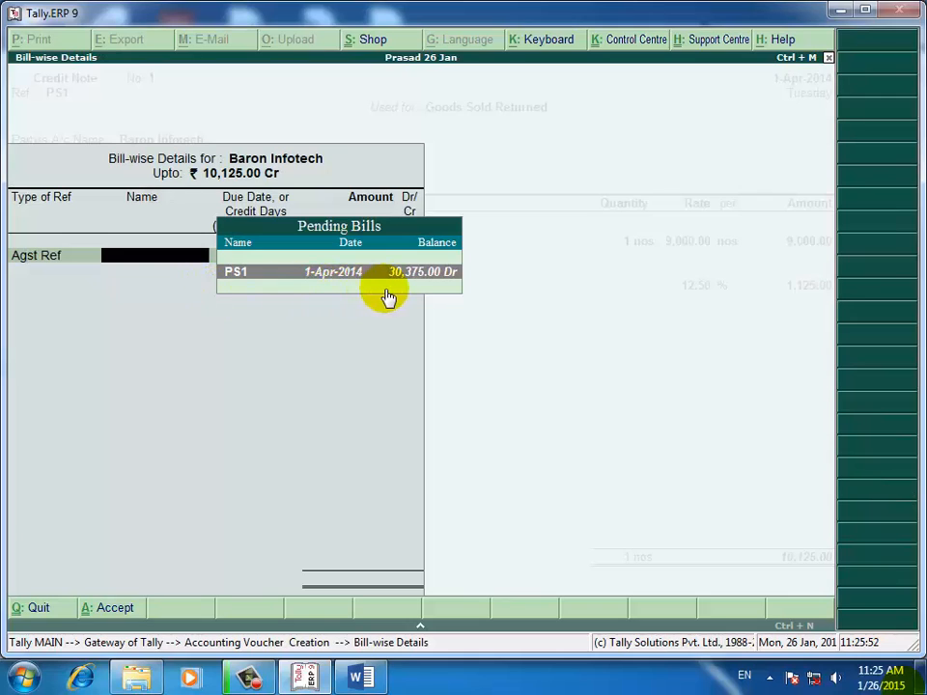
{"action": "key", "text": "Return"}
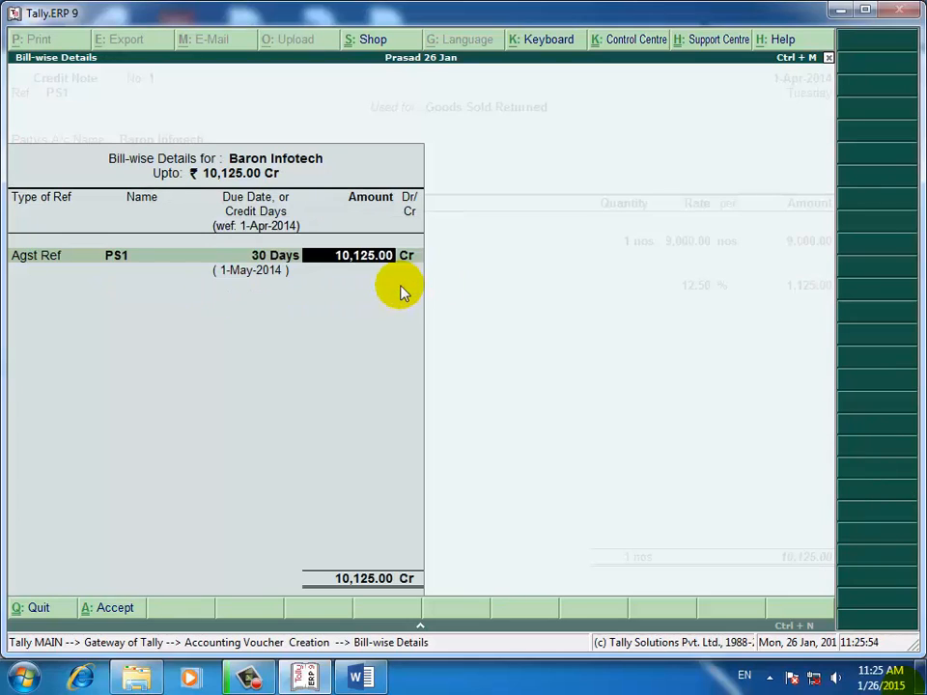
{"action": "key", "text": "Return"}
{"action": "key", "text": "Return"}
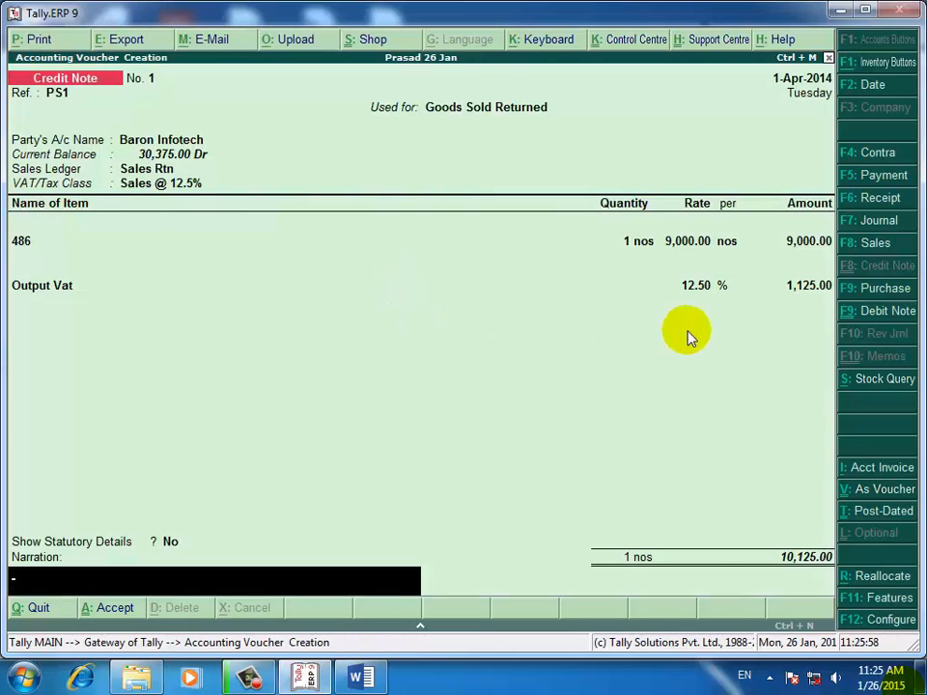
{"action": "key", "text": "Return"}
{"action": "key", "text": "Return"}
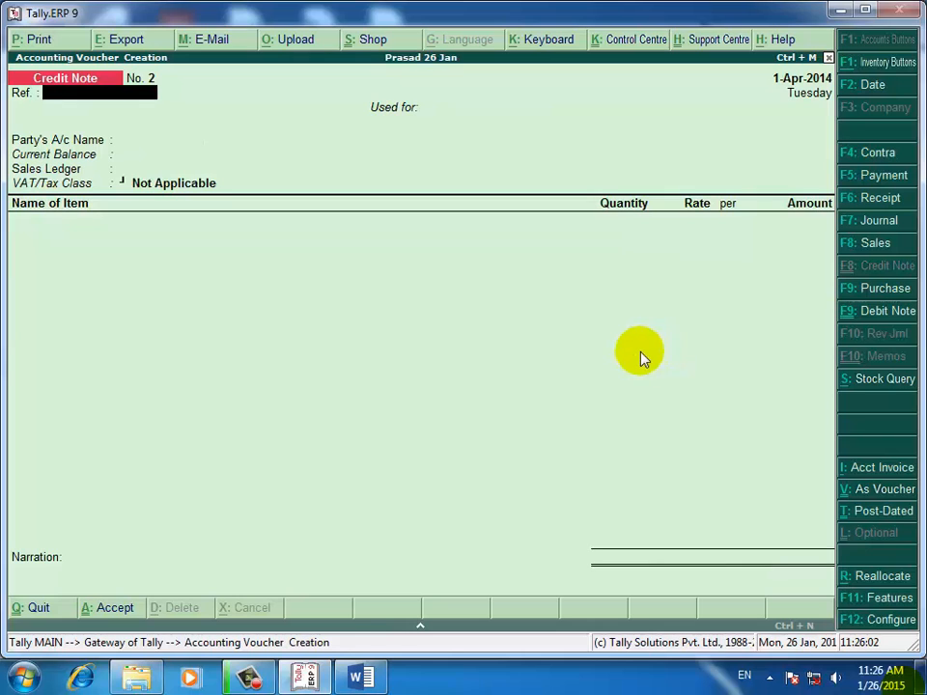
Step: Switch to Word and read adjustments 5 to 7, covering depreciation and the two Pentium-1 sales or return transactions
{"action": "left_click", "coordinate": [357, 681]}
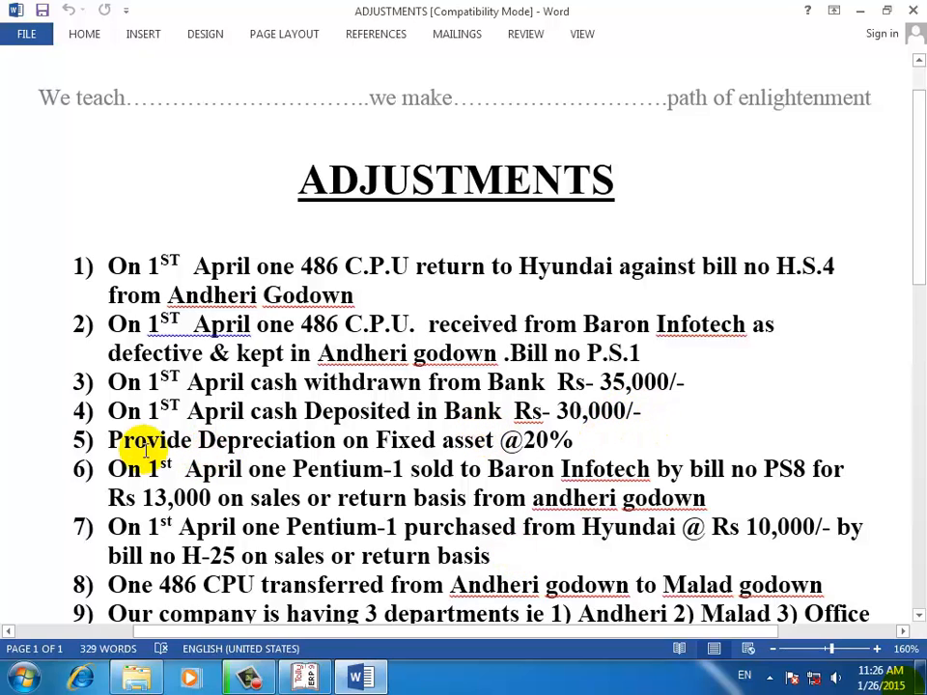
{"action": "left_click_drag", "start_coordinate": [112, 439], "coordinate": [578, 440]}
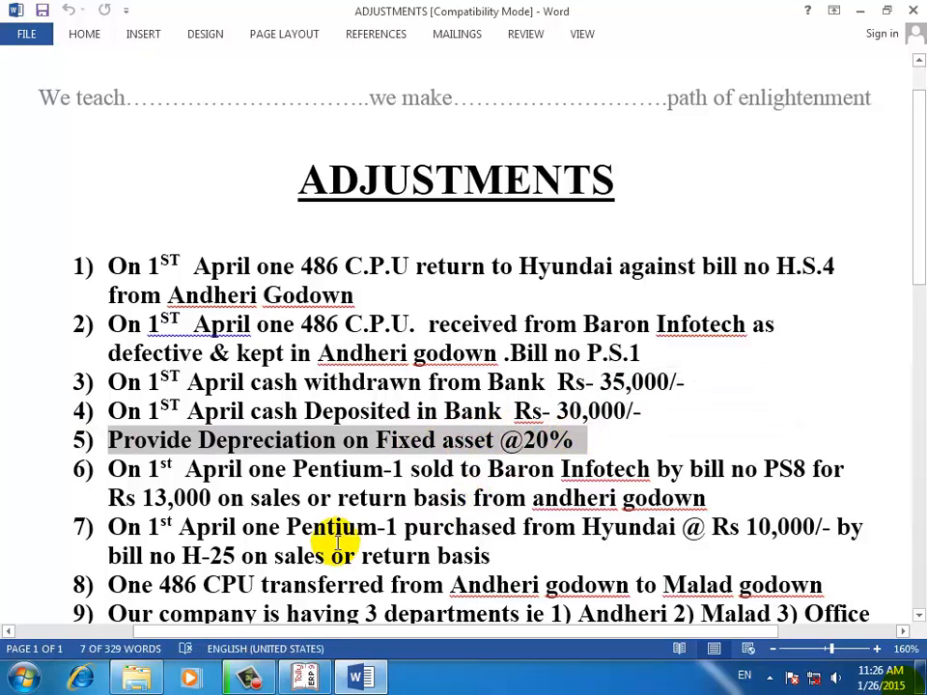
{"action": "left_click", "coordinate": [318, 498]}
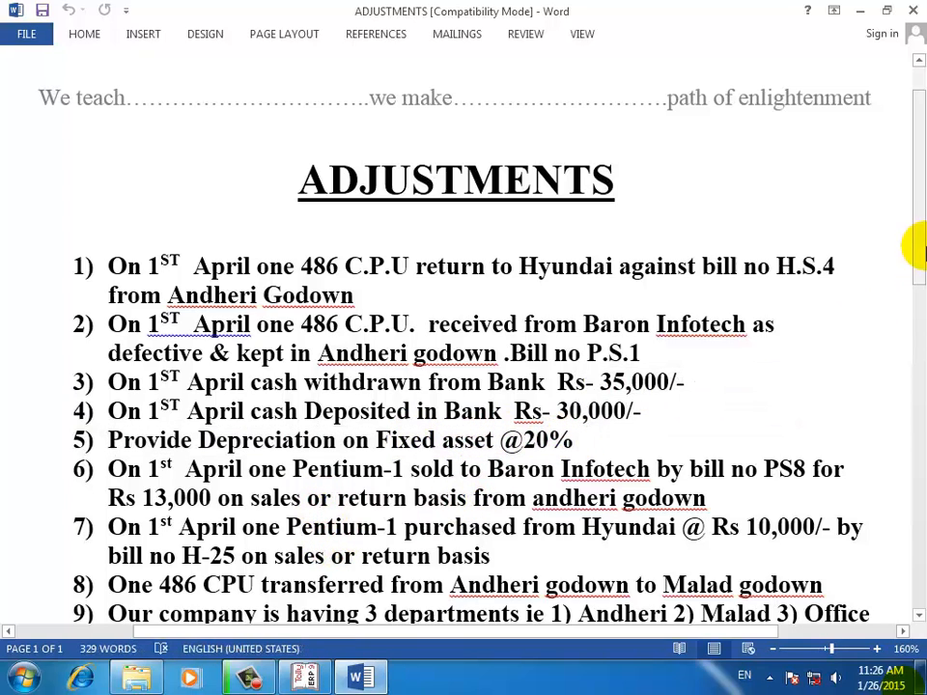
{"action": "left_click_drag", "start_coordinate": [922, 226], "coordinate": [910, 290]}
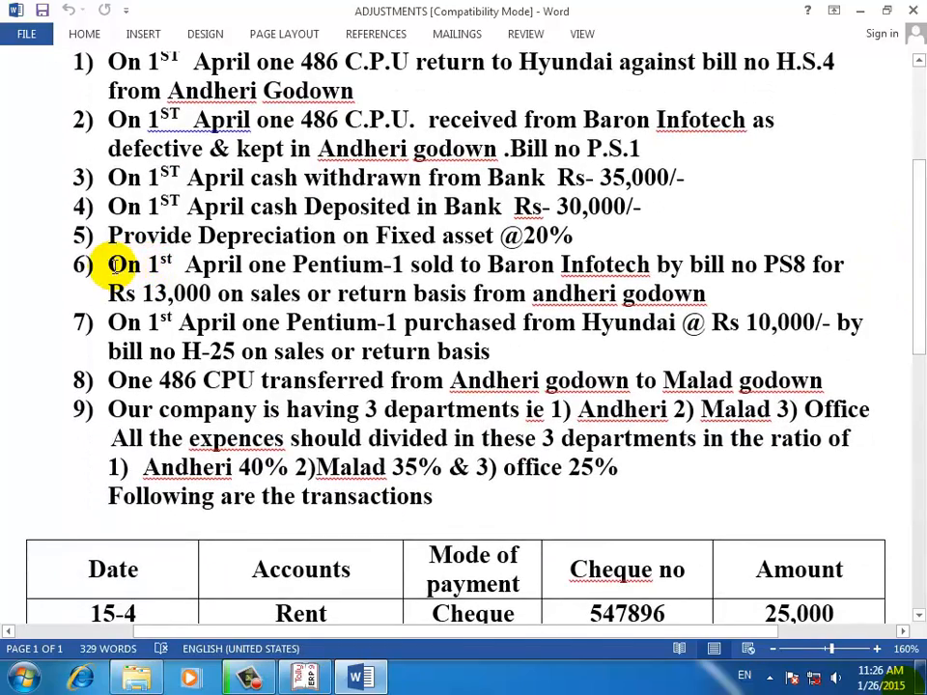
{"action": "left_click_drag", "start_coordinate": [114, 266], "coordinate": [590, 353]}
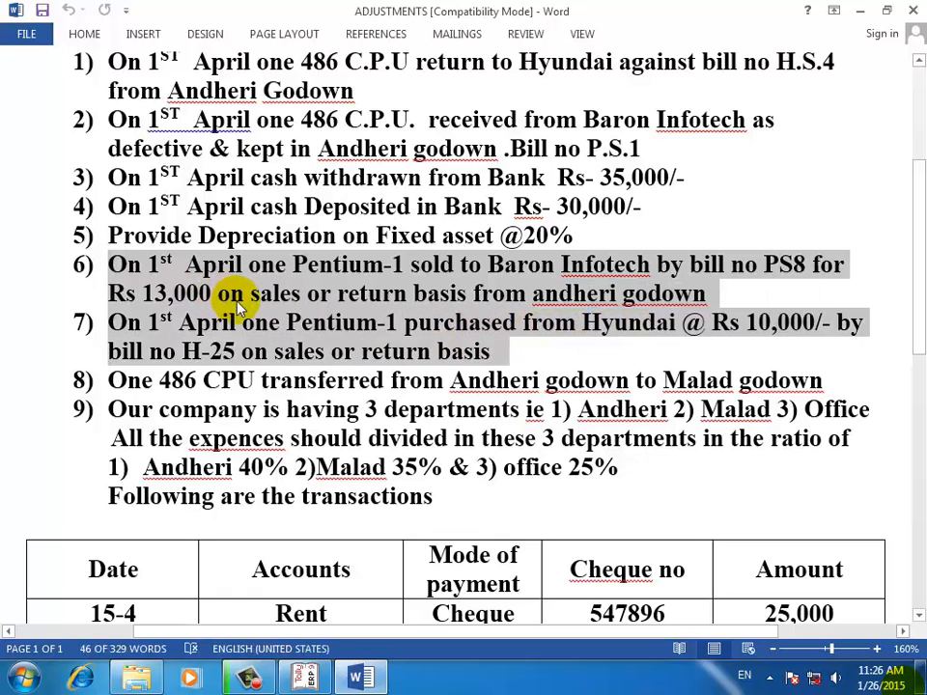
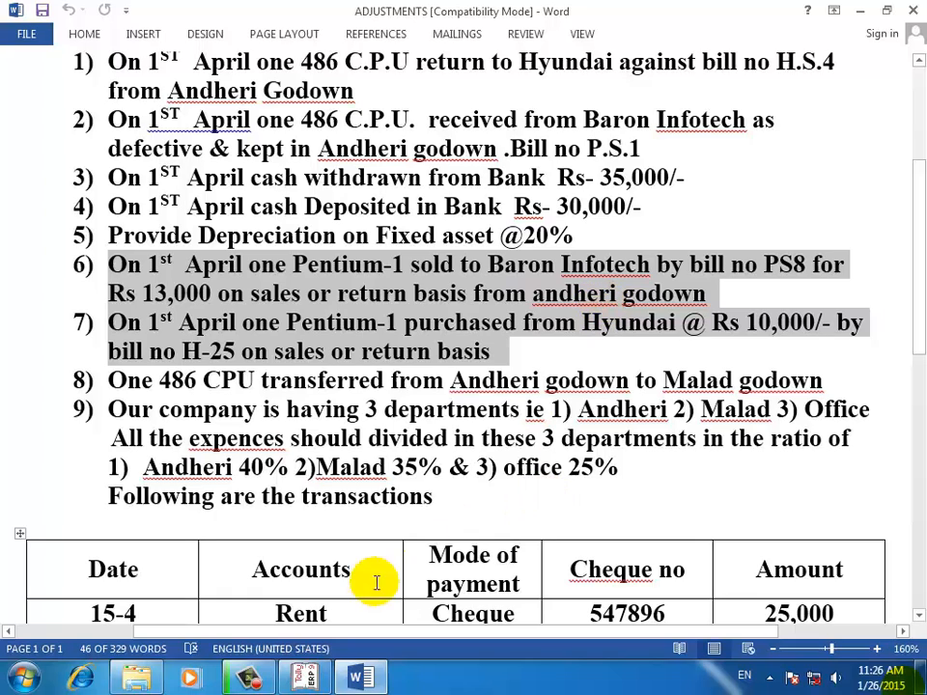
{"action": "left_click", "coordinate": [249, 681]}
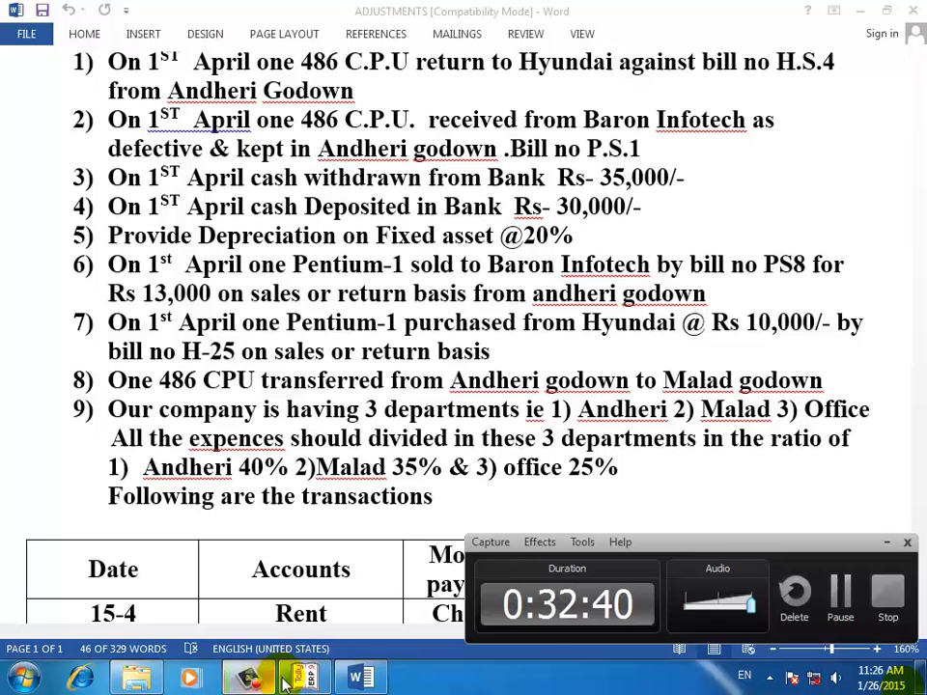
{"action": "left_click", "coordinate": [887, 543]}
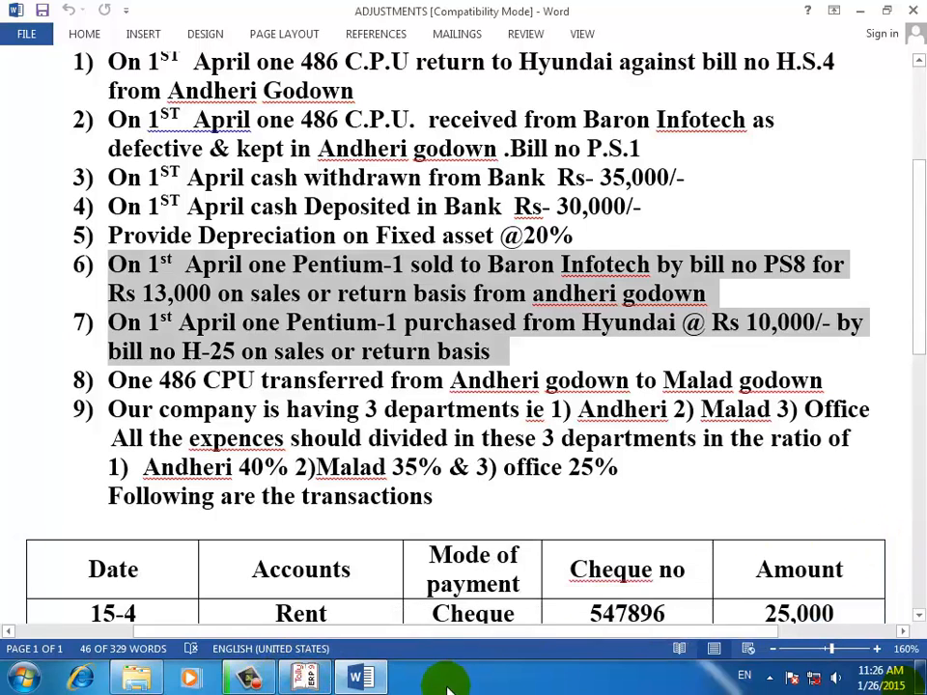
Step: Back in Tally, enable Use Reversing Journals & Optional Vouchers in the company's accounting features and accept the changes
{"action": "left_click", "coordinate": [305, 678]}
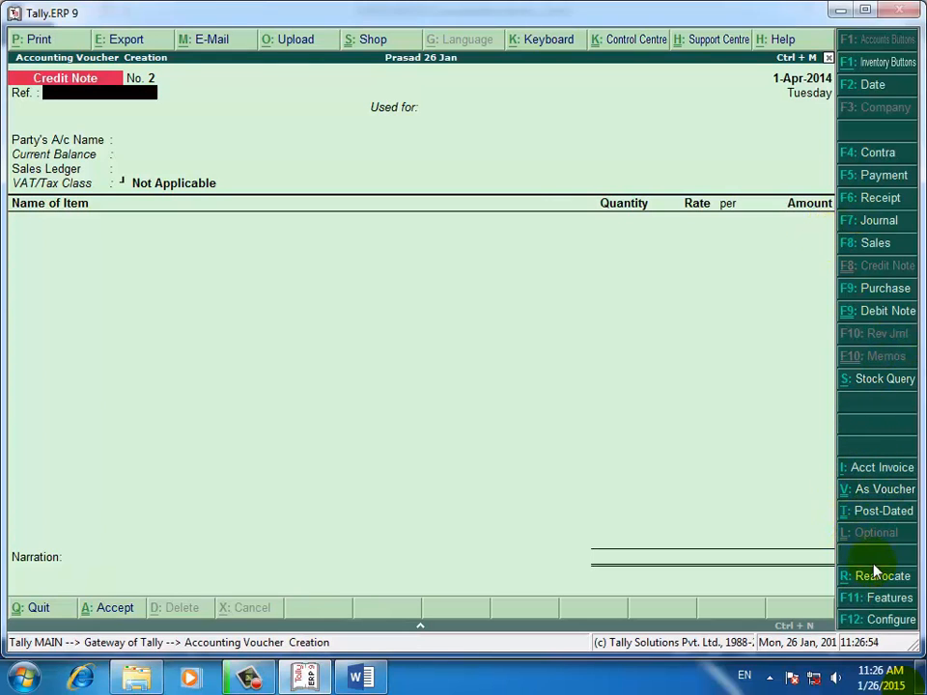
{"action": "left_click", "coordinate": [879, 602]}
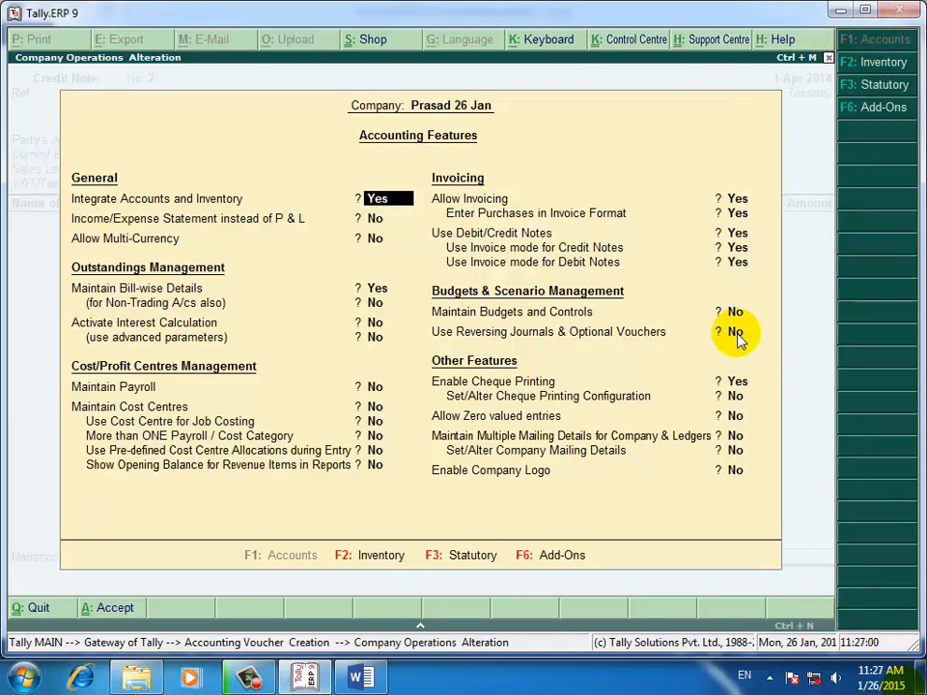
{"action": "key", "text": "Return"}
{"action": "key", "text": "Return"}
{"action": "key", "text": "Return"}
{"action": "key", "text": "Return"}
{"action": "key", "text": "Return"}
{"action": "key", "text": "Return"}
{"action": "key", "text": "Return"}
{"action": "key", "text": "Return"}
{"action": "key", "text": "Return"}
{"action": "key", "text": "Return"}
{"action": "key", "text": "Return"}
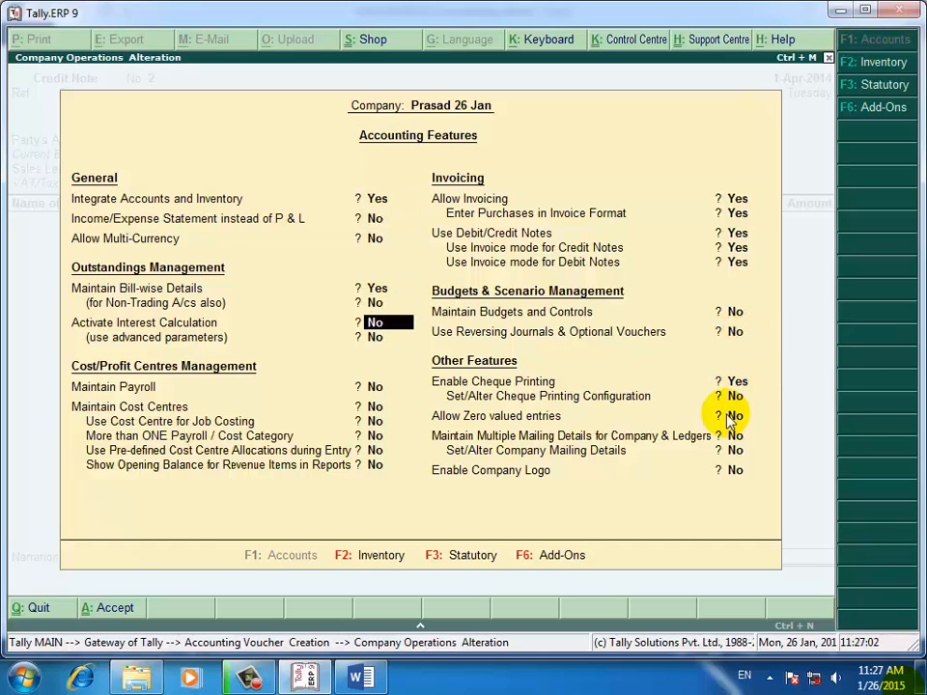
{"action": "key", "text": "Return"}
{"action": "key", "text": "Return"}
{"action": "key", "text": "Return"}
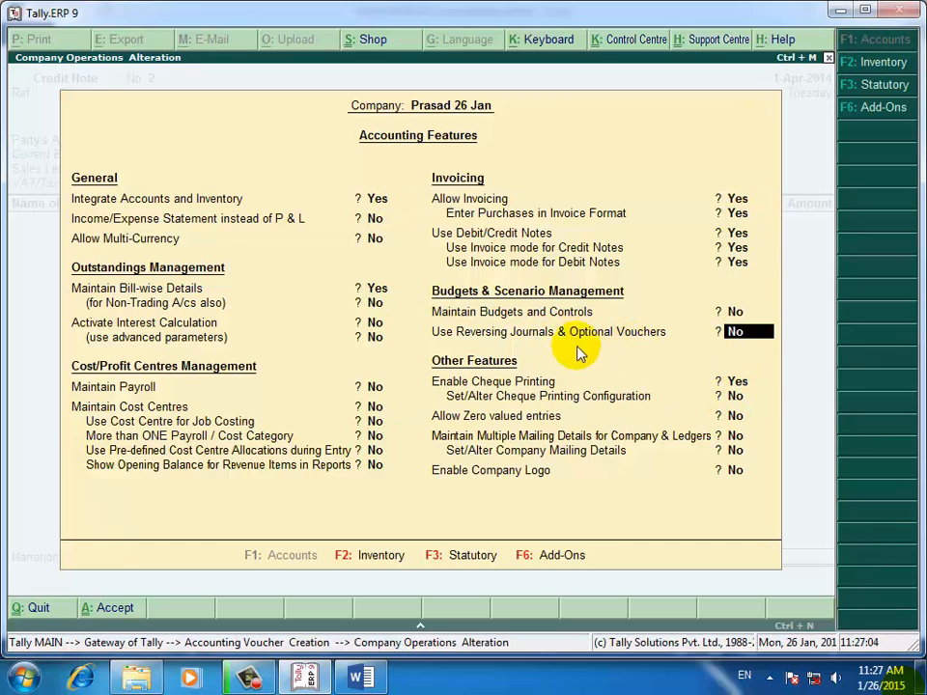
{"action": "type", "text": "y"}
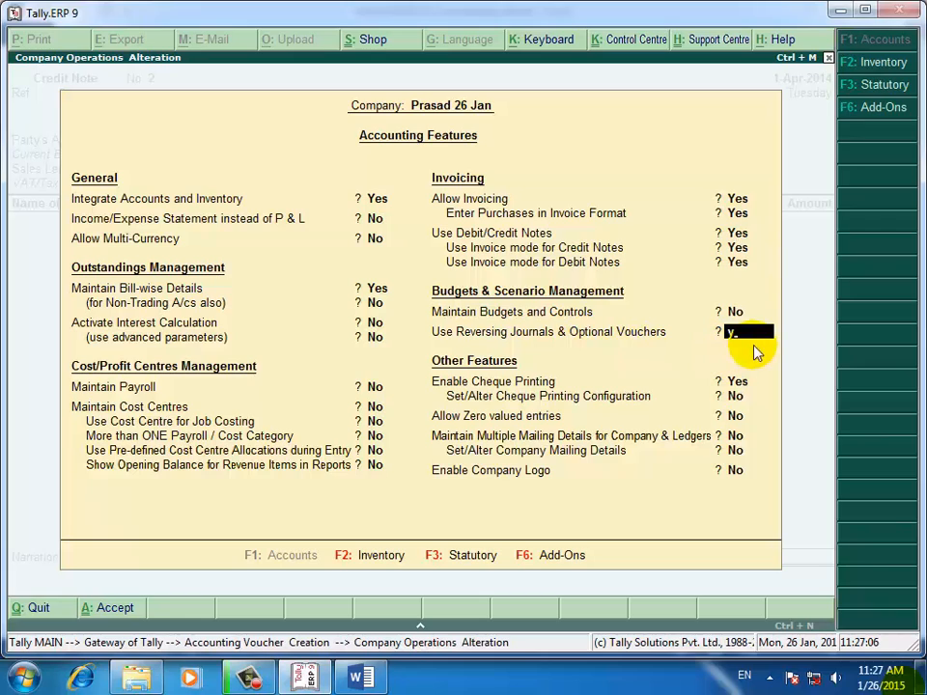
{"action": "key", "text": "Return"}
{"action": "key", "text": "Return"}
{"action": "key", "text": "Return"}
{"action": "key", "text": "Return"}
{"action": "key", "text": "Return"}
{"action": "key", "text": "Return"}
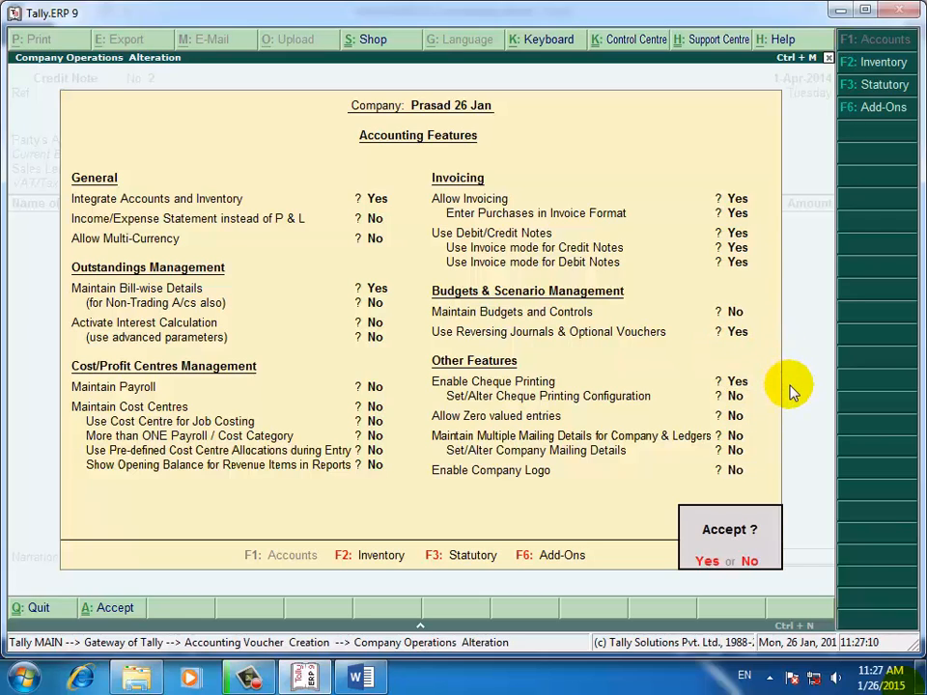
{"action": "key", "text": "y"}
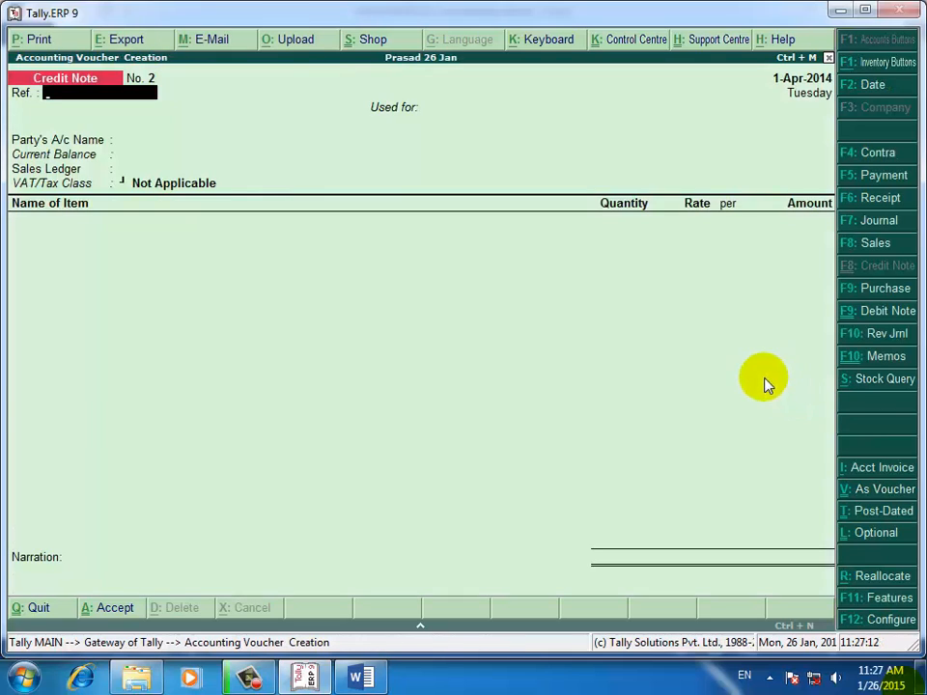
Step: Start a memorandum voucher, check the sixth adjustment in Word, and debit Baron Infotech with 13,000
{"action": "left_click", "coordinate": [877, 359]}
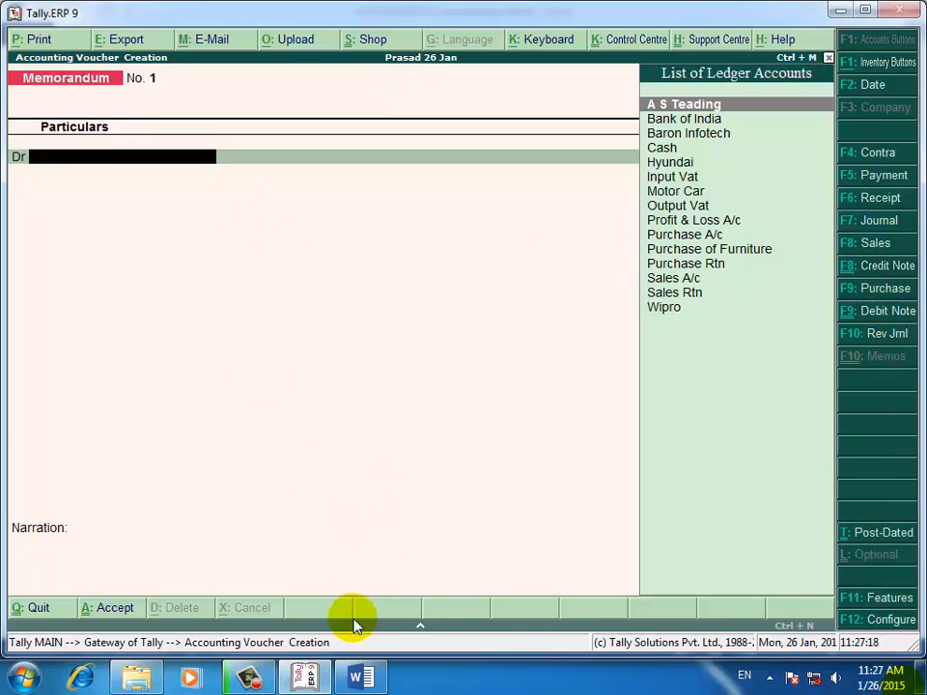
{"action": "left_click", "coordinate": [359, 678]}
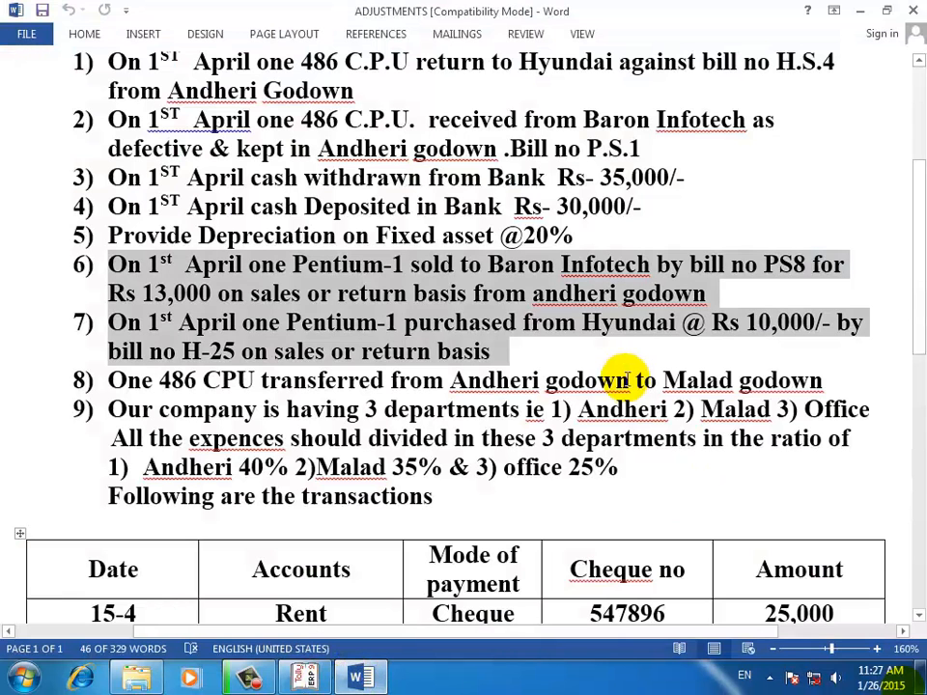
{"action": "left_click", "coordinate": [381, 293]}
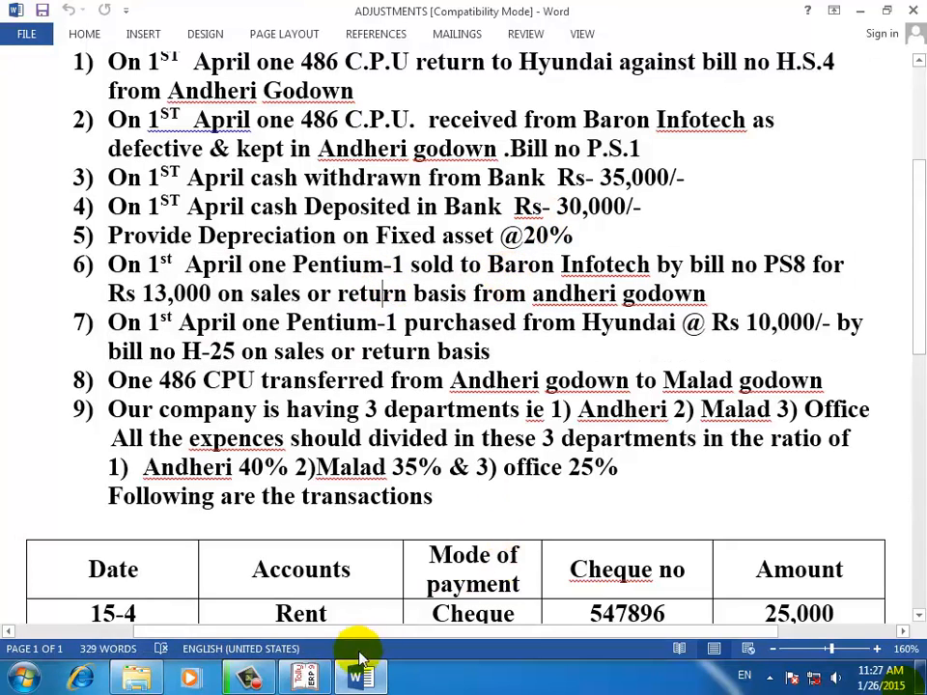
{"action": "mouse_move", "coordinate": [367, 673]}
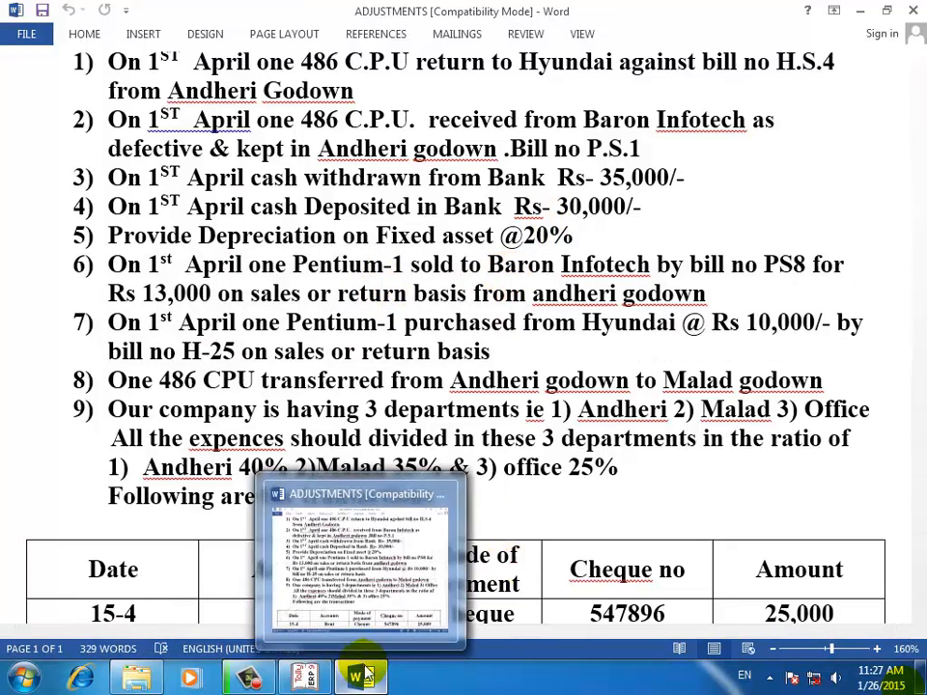
{"action": "left_click", "coordinate": [305, 677]}
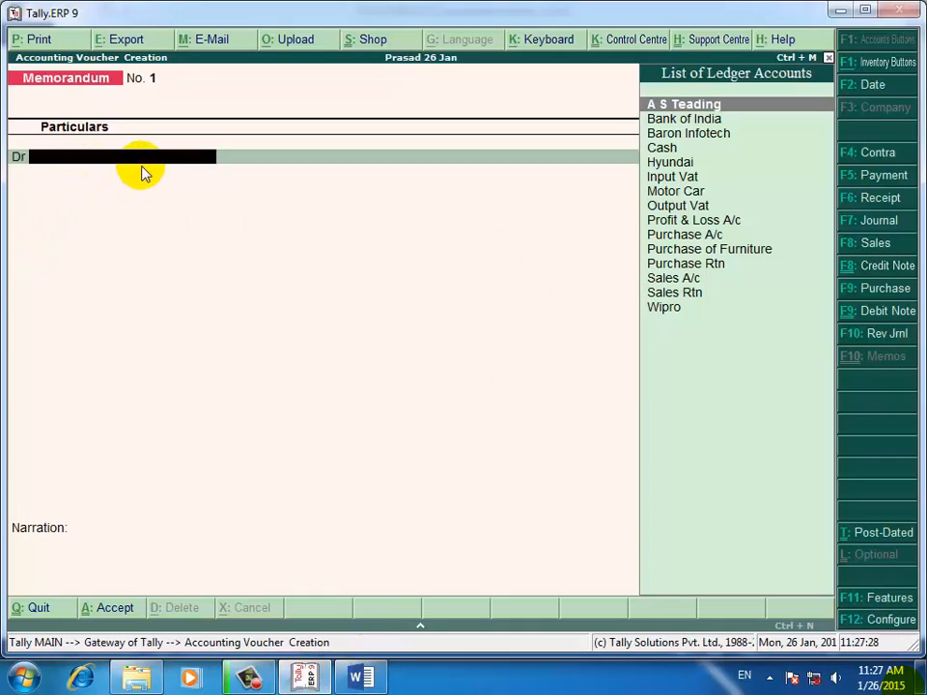
{"action": "type", "text": "B"}
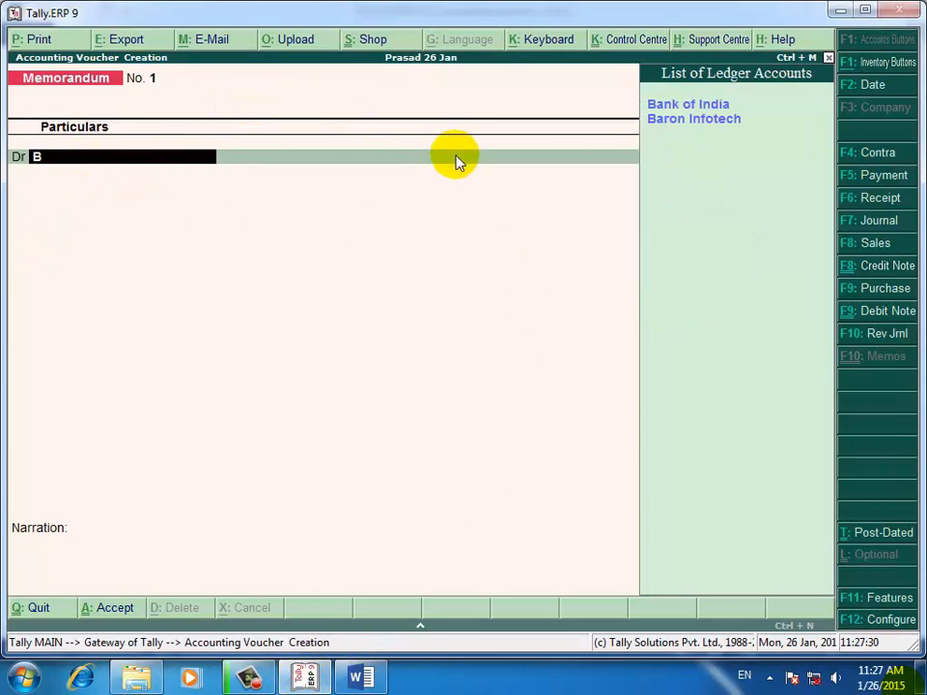
{"action": "key", "text": "Down"}
{"action": "key", "text": "Return"}
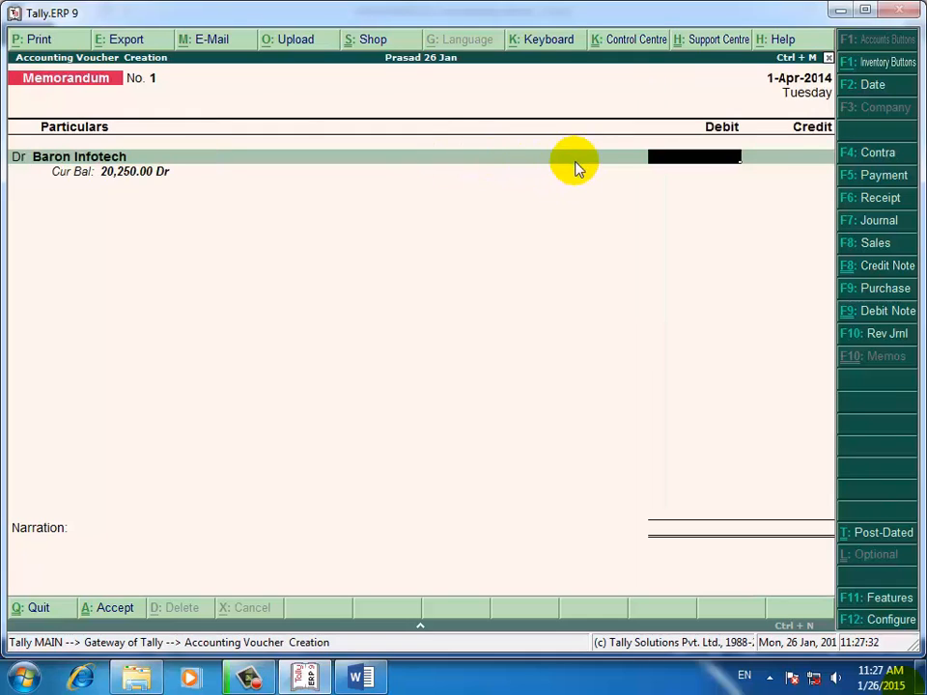
{"action": "type", "text": "13000"}
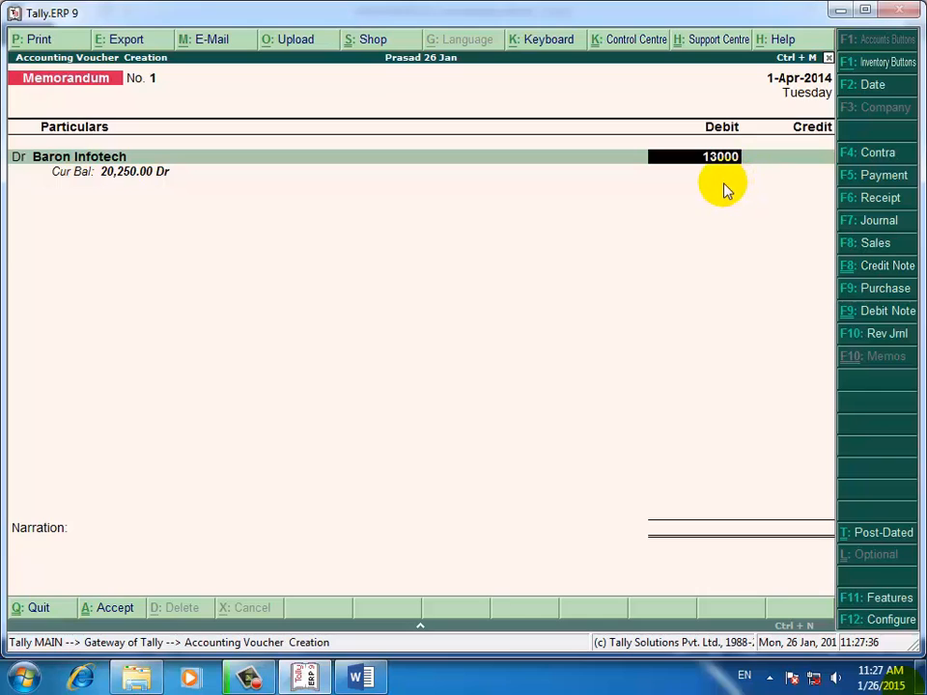
Step: Record Baron Infotech's debit as new reference Ps8 for 13,000.00 Dr, with no due date or credit days
{"action": "key", "text": "Return"}
{"action": "key", "text": "Down"}
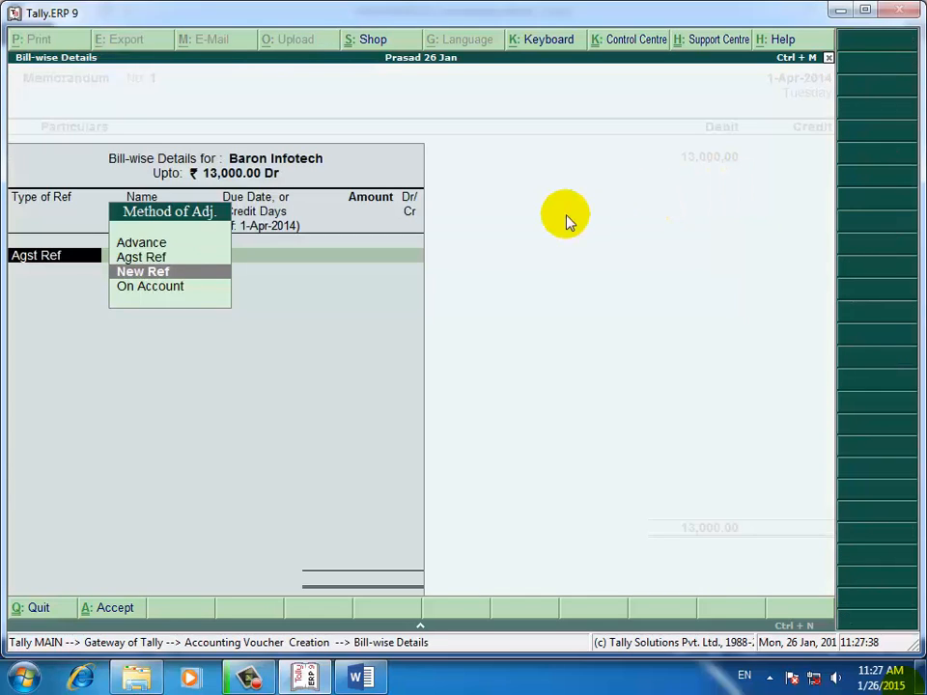
{"action": "key", "text": "Return"}
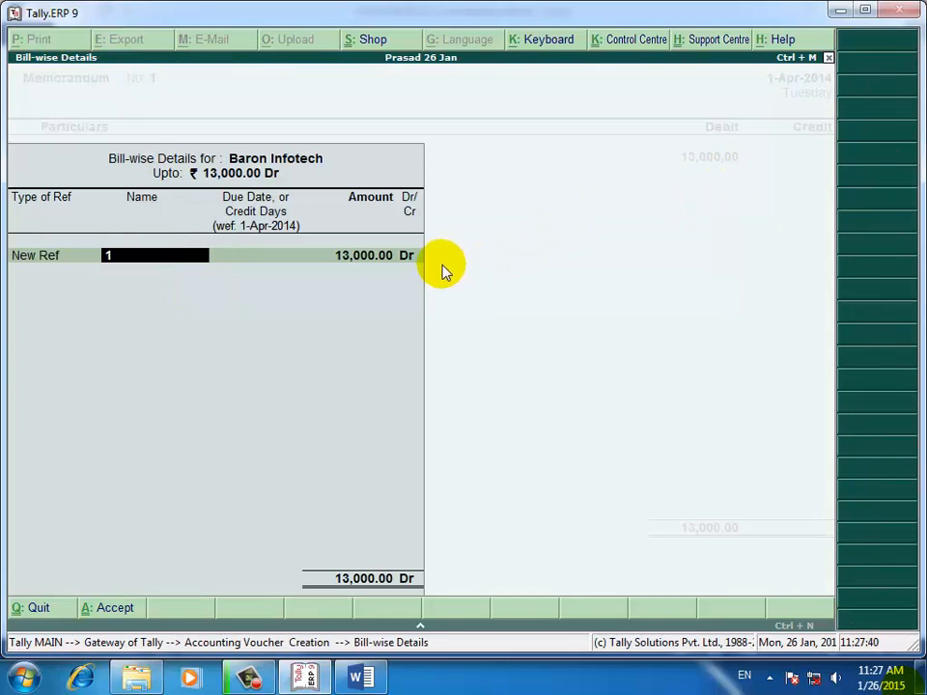
{"action": "type", "text": "Ps"}
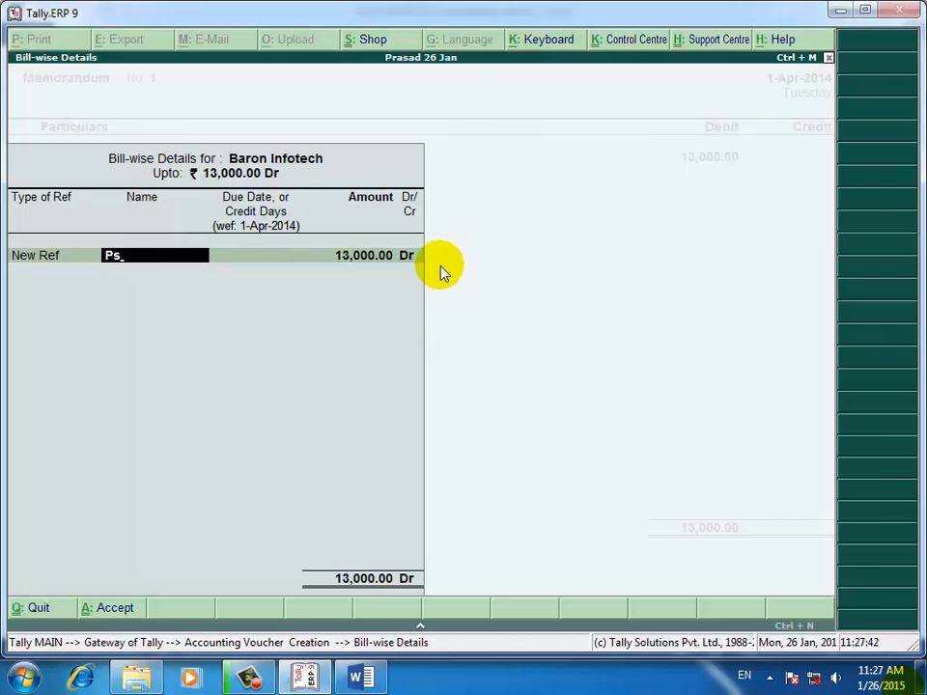
{"action": "type", "text": "8"}
{"action": "key", "text": "Return"}
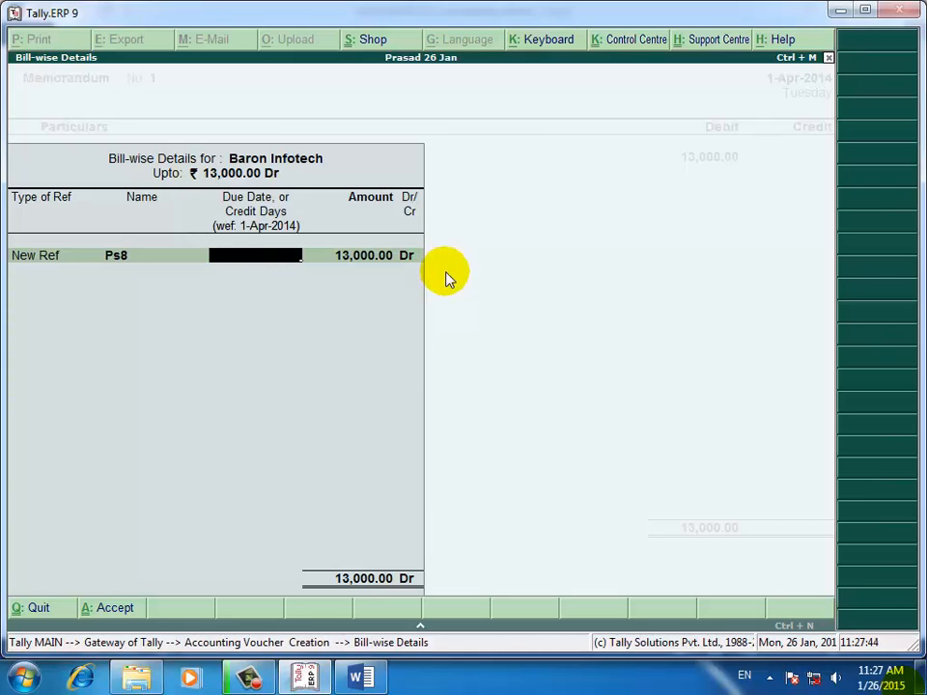
{"action": "key", "text": "Return"}
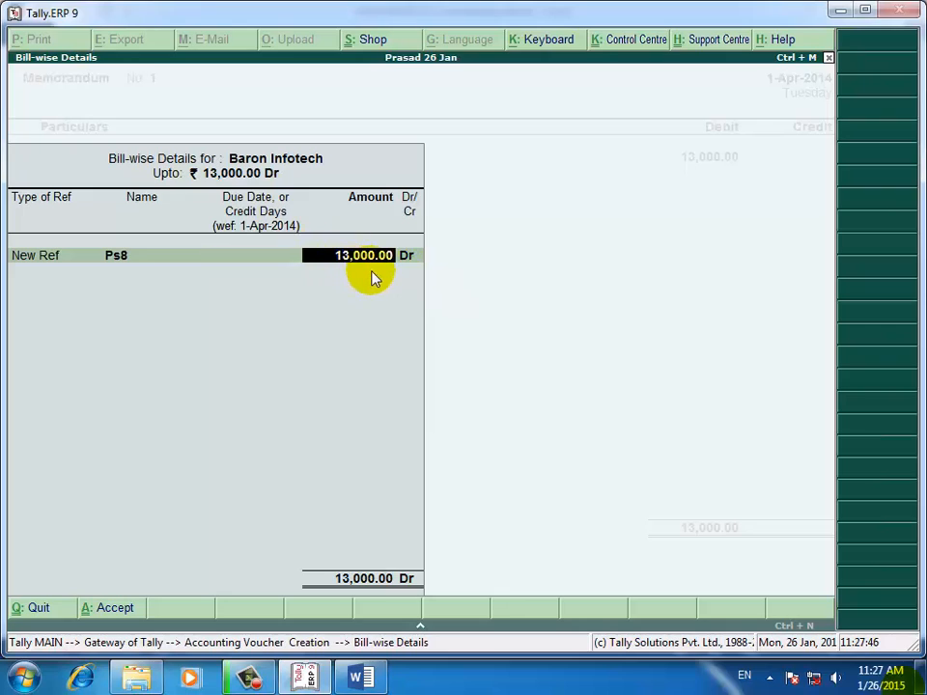
{"action": "key", "text": "Return"}
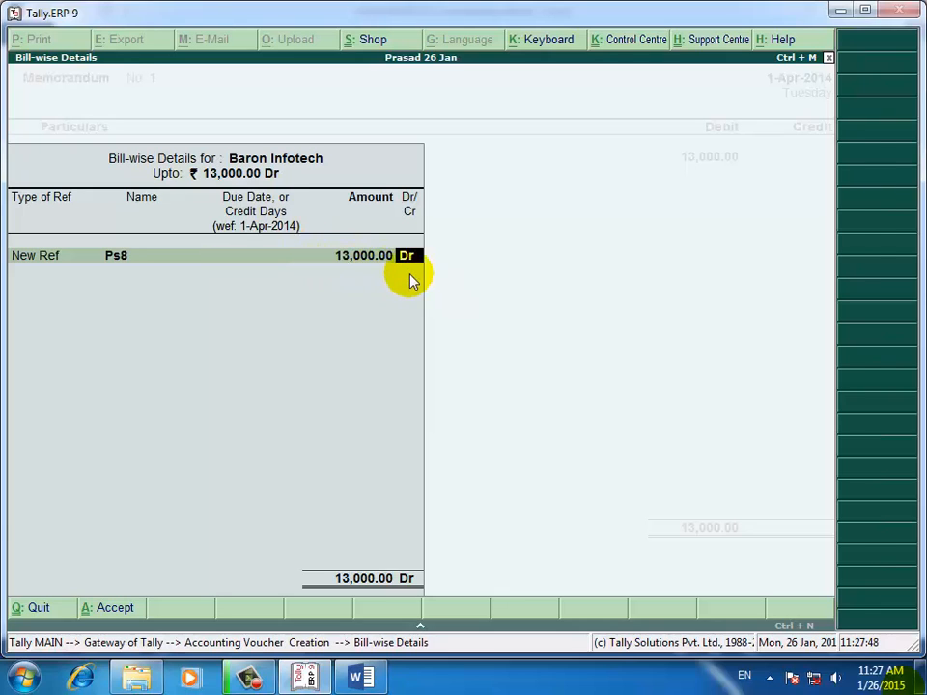
{"action": "key", "text": "Return"}
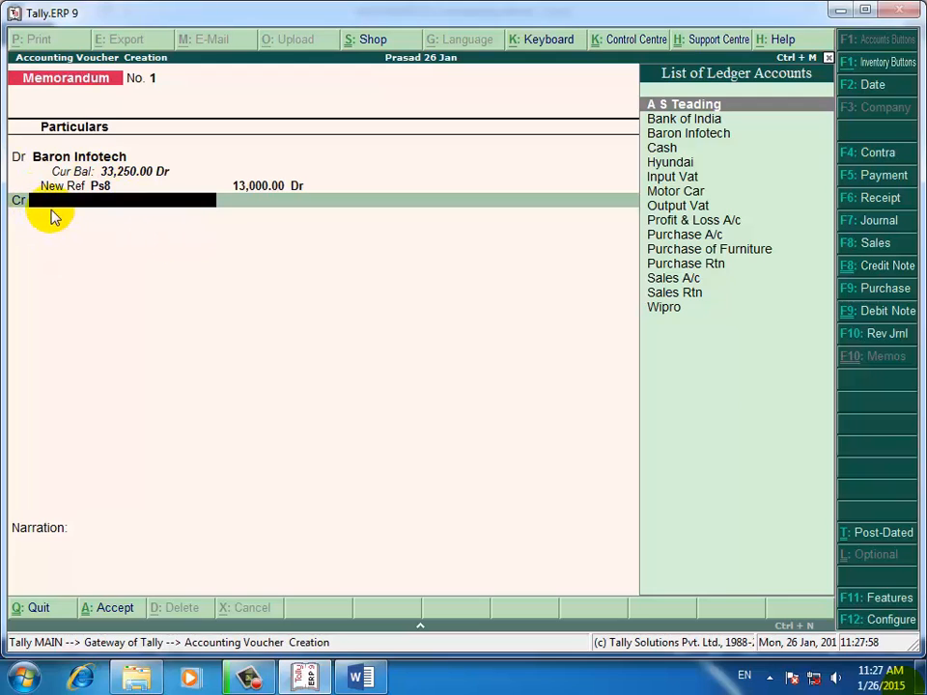
Step: Credit a new ledger, Sales Or Rtn, under Sales Accounts, with inventory values affected, type Not Applicable, and VAT returns and assessable value calculation set to No
{"action": "type", "text": "Sa"}
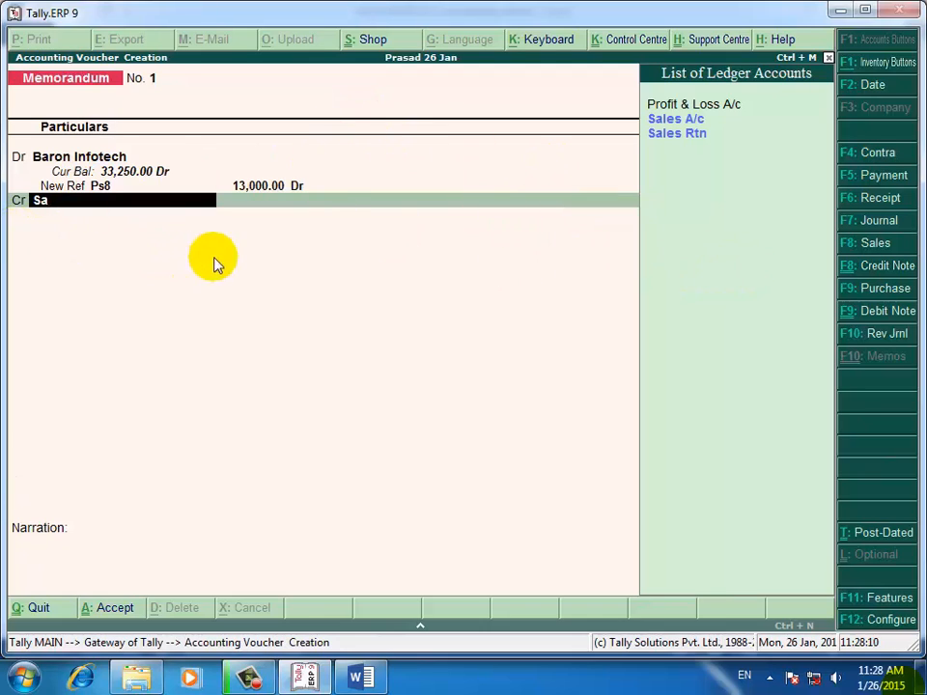
{"action": "key", "text": "alt+c"}
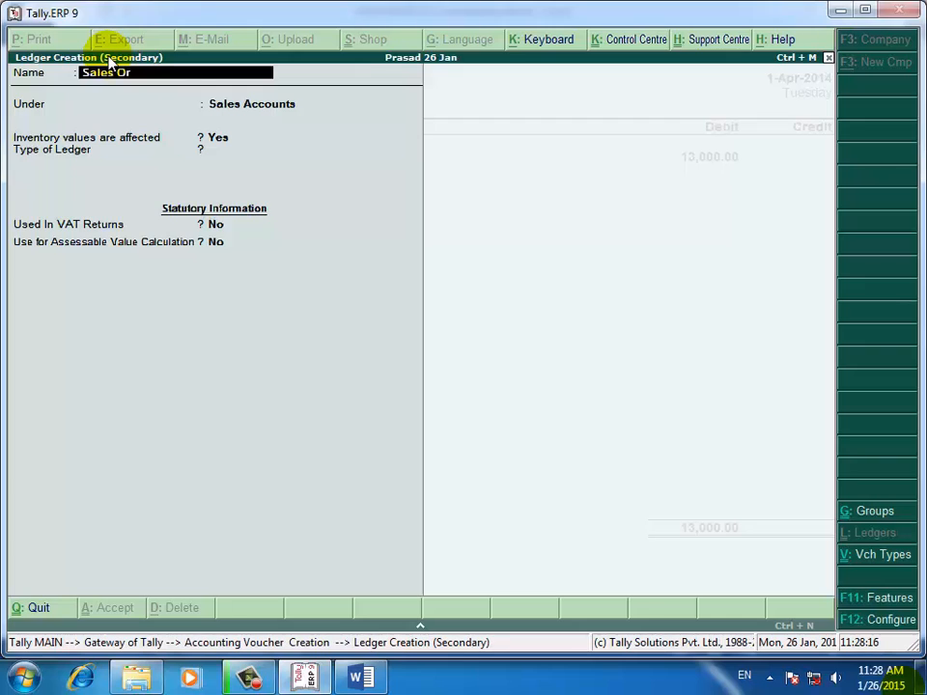
{"action": "key", "text": "Return"}
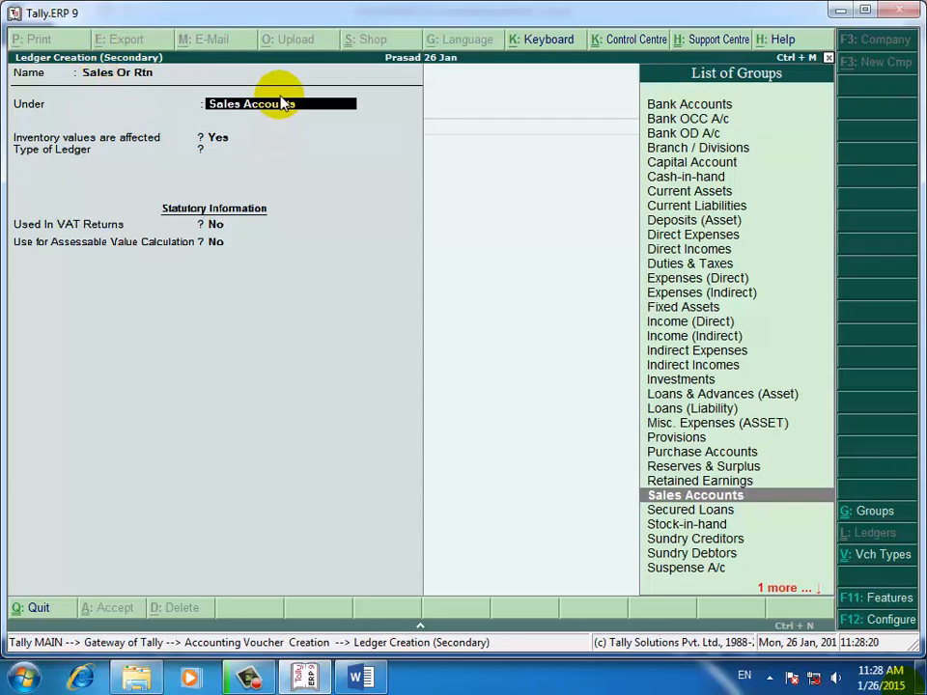
{"action": "key", "text": "Return"}
{"action": "key", "text": "Return"}
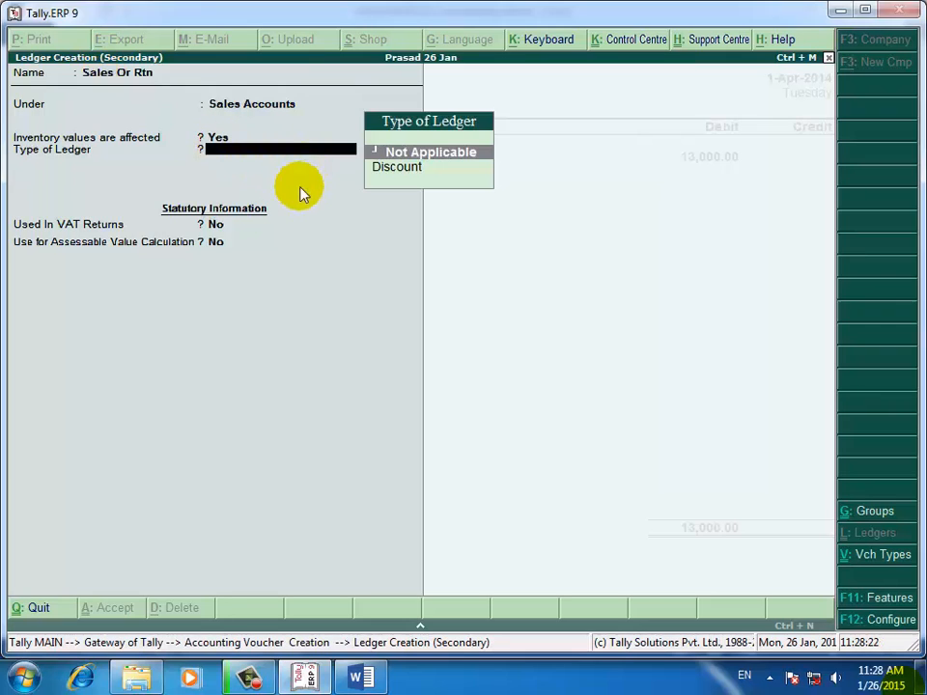
{"action": "key", "text": "Return"}
{"action": "key", "text": "Return"}
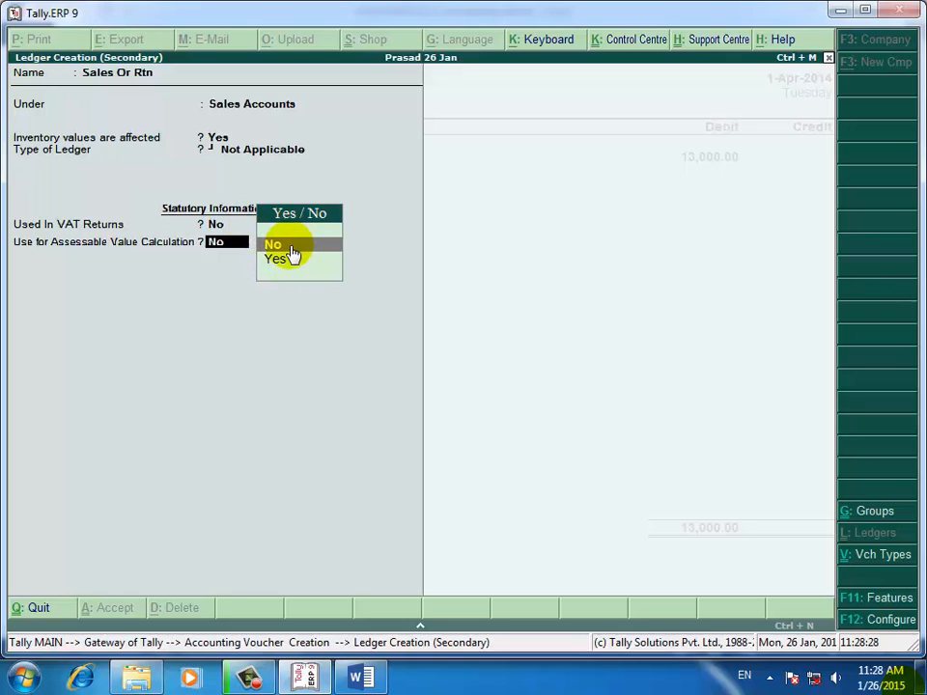
{"action": "key", "text": "Return"}
{"action": "key", "text": "Return"}
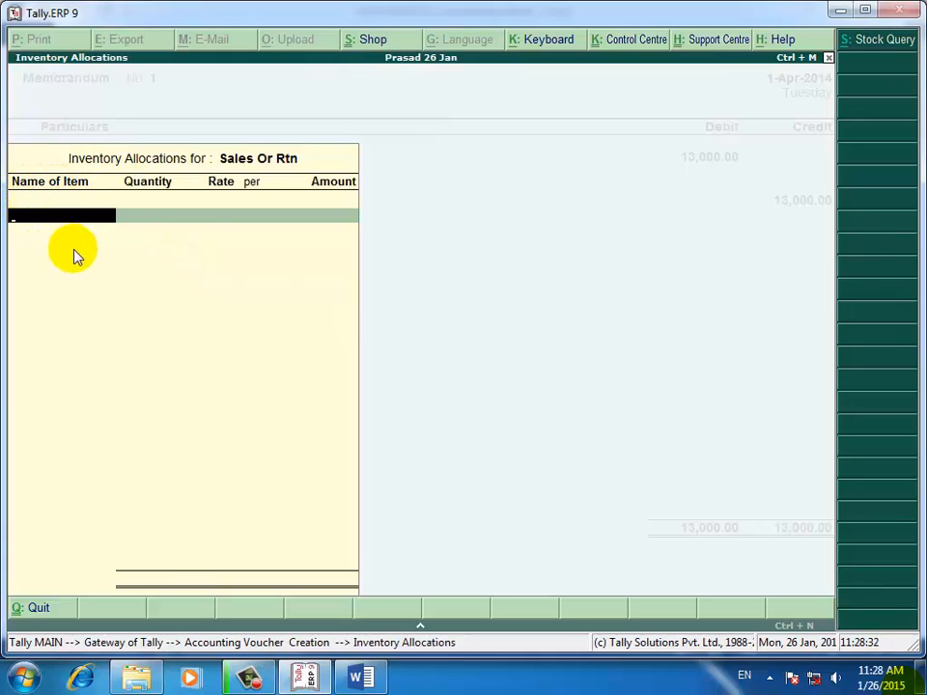
Step: Check the sixth adjustment in Word and allocate Pentium 1 from the Andheri godown to Sales Or Rtn in Tally
{"action": "type", "text": "P"}
{"action": "left_click", "coordinate": [356, 678]}
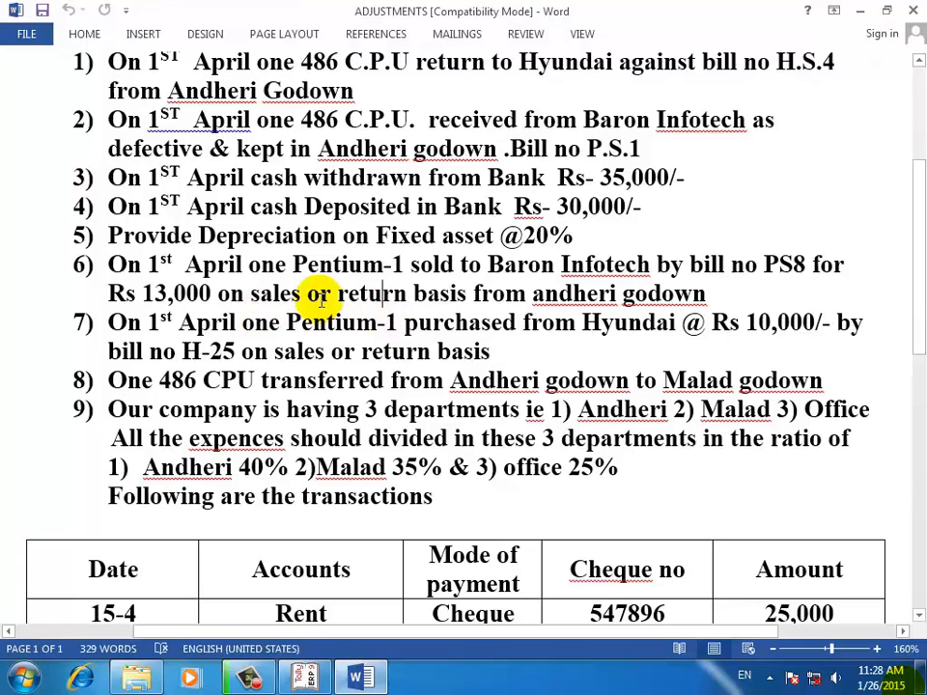
{"action": "left_click", "coordinate": [383, 293]}
{"action": "left_click", "coordinate": [360, 678]}
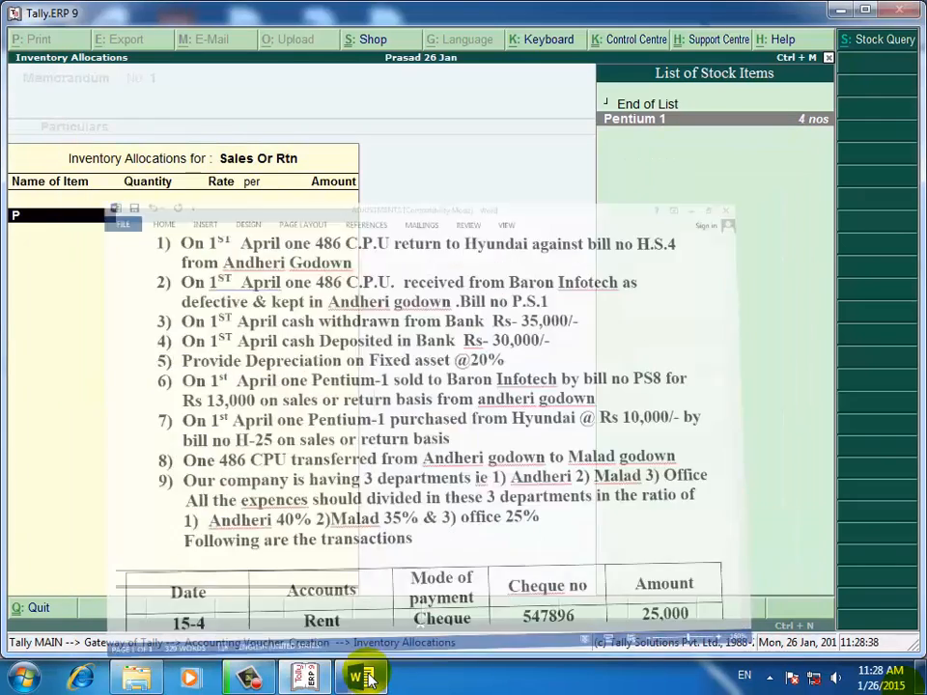
{"action": "key", "text": "Return"}
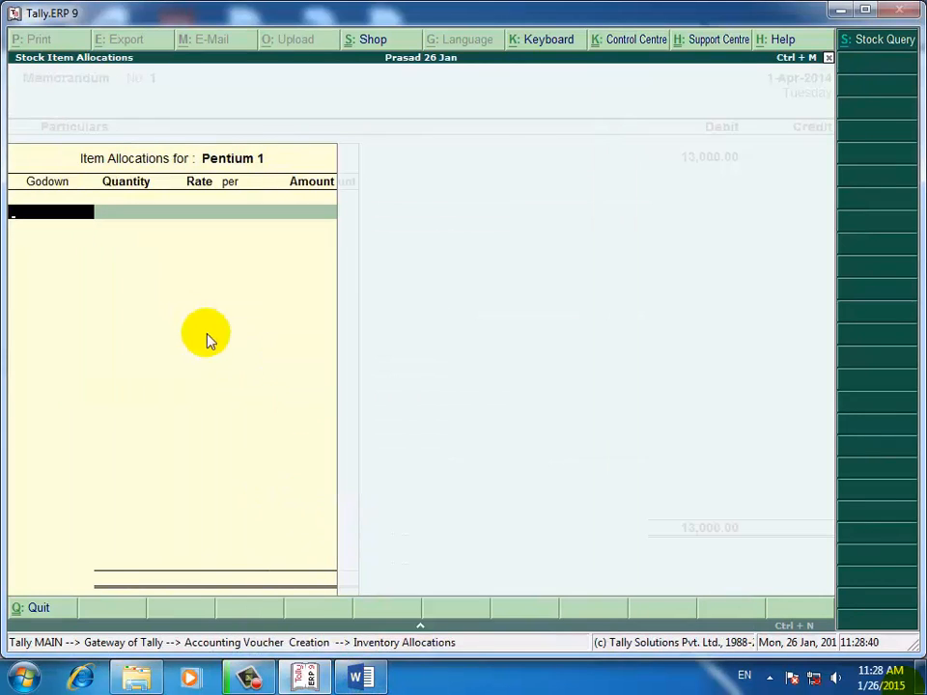
{"action": "key", "text": "Return"}
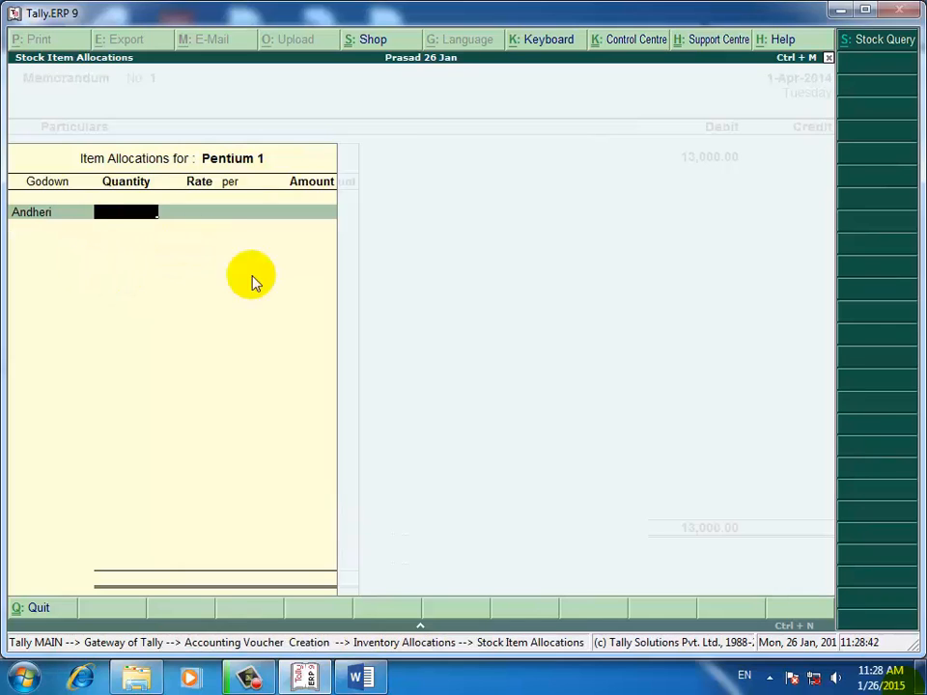
Step: Set the Pentium 1 allocation to 1 nos at a rate of 13,000 and finish the item's godown entry
{"action": "type", "text": "1"}
{"action": "key", "text": "Return"}
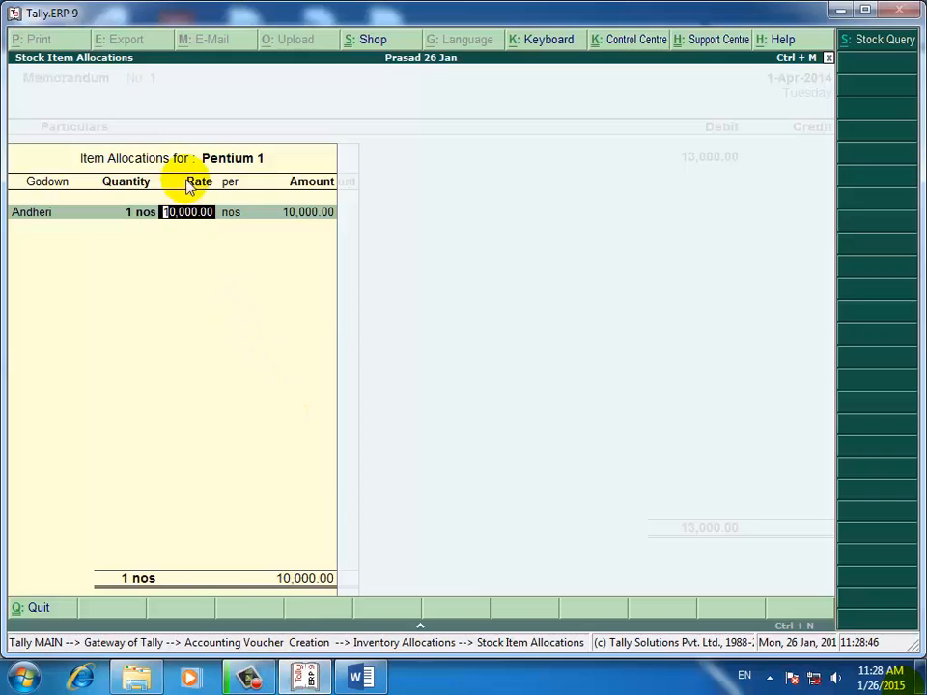
{"action": "type", "text": "13000"}
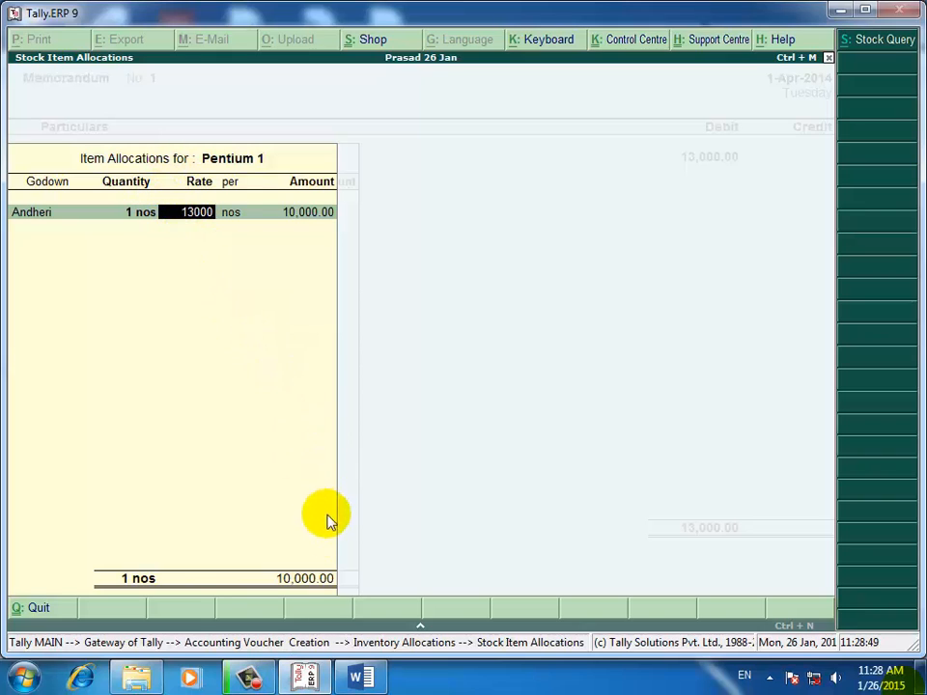
{"action": "key", "text": "Return"}
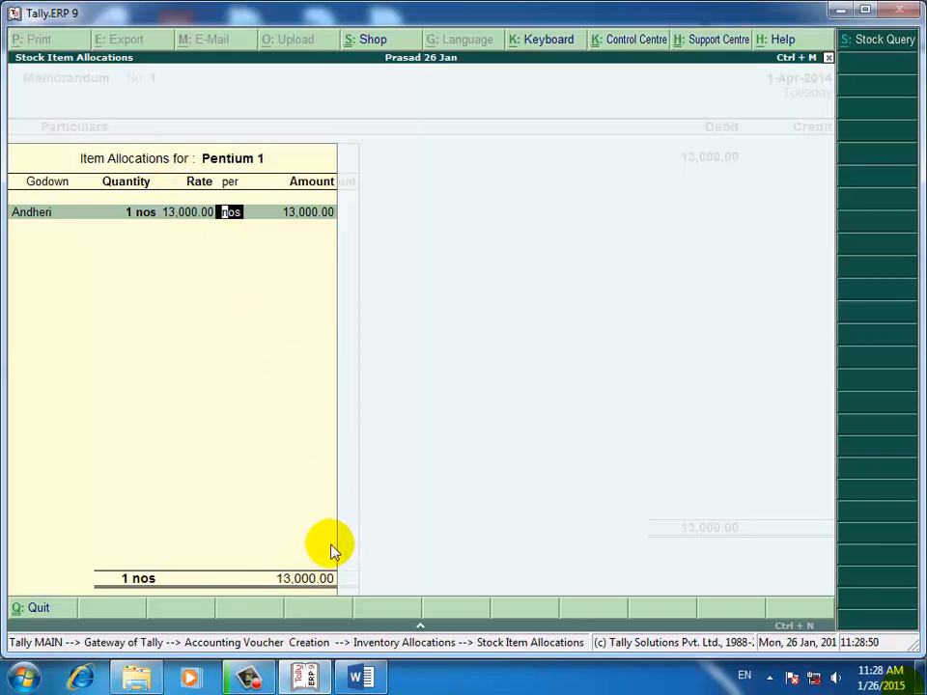
{"action": "key", "text": "Return"}
{"action": "key", "text": "Return"}
{"action": "key", "text": "Return"}
{"action": "key", "text": "Return"}
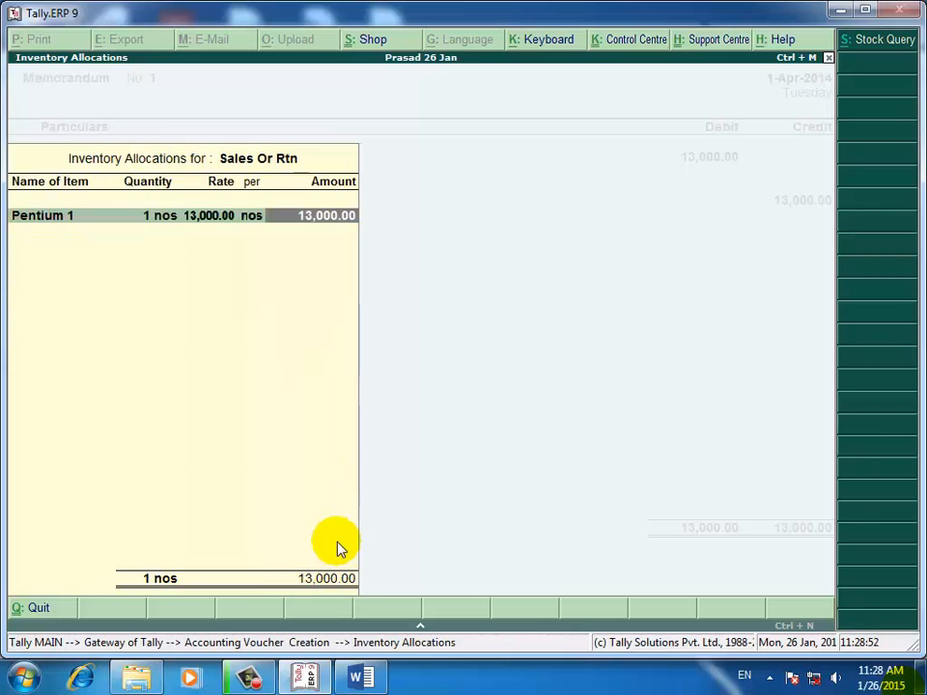
Step: Close the inventory allocation and accept the Baron Infotech memorandum voucher with an empty narration
{"action": "key", "text": "Return"}
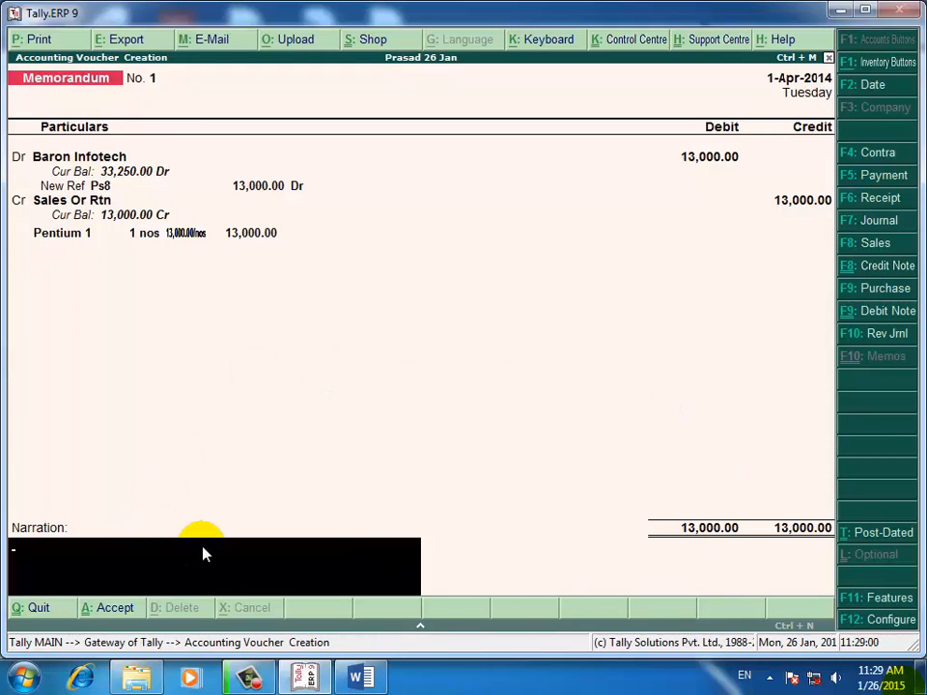
{"action": "left_click", "coordinate": [336, 571]}
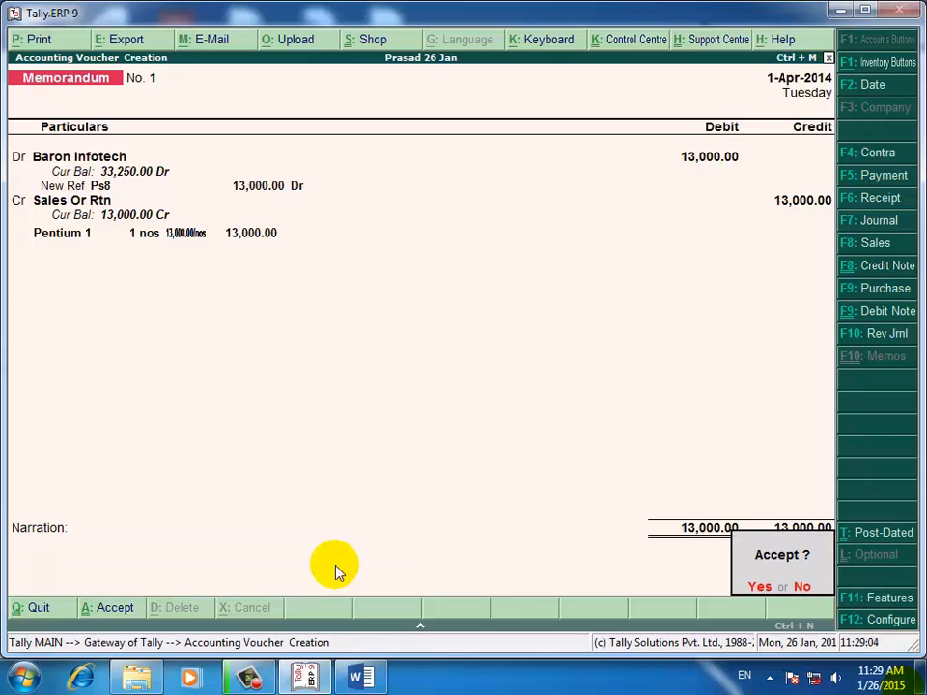
{"action": "key", "text": "y"}
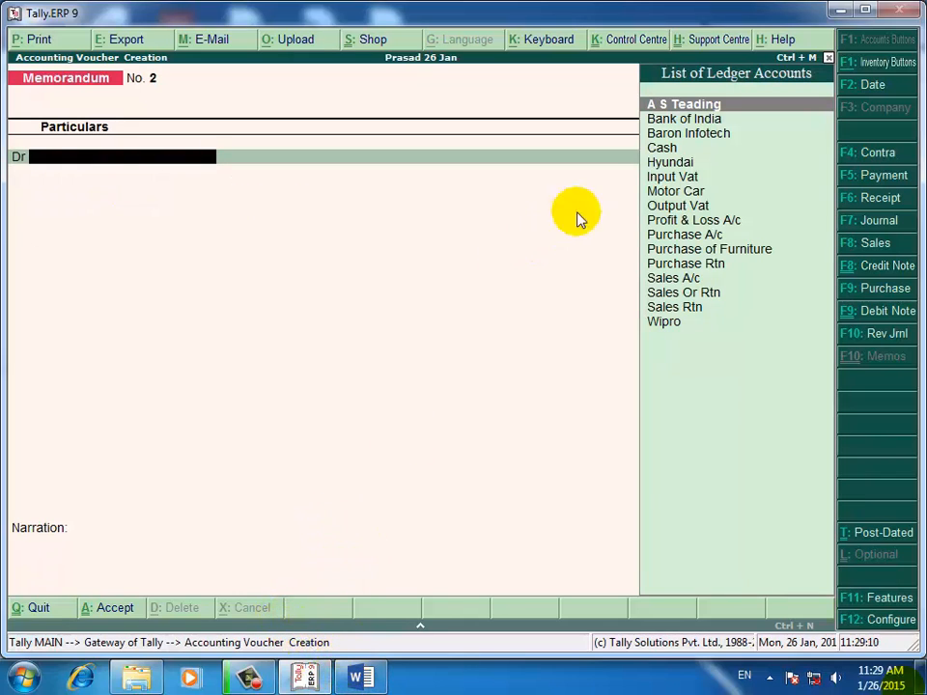
Step: Check the seventh adjustment in Word and, back in Tally, start a new debit ledger named Purchase Or Rtn
{"action": "left_click", "coordinate": [358, 676]}
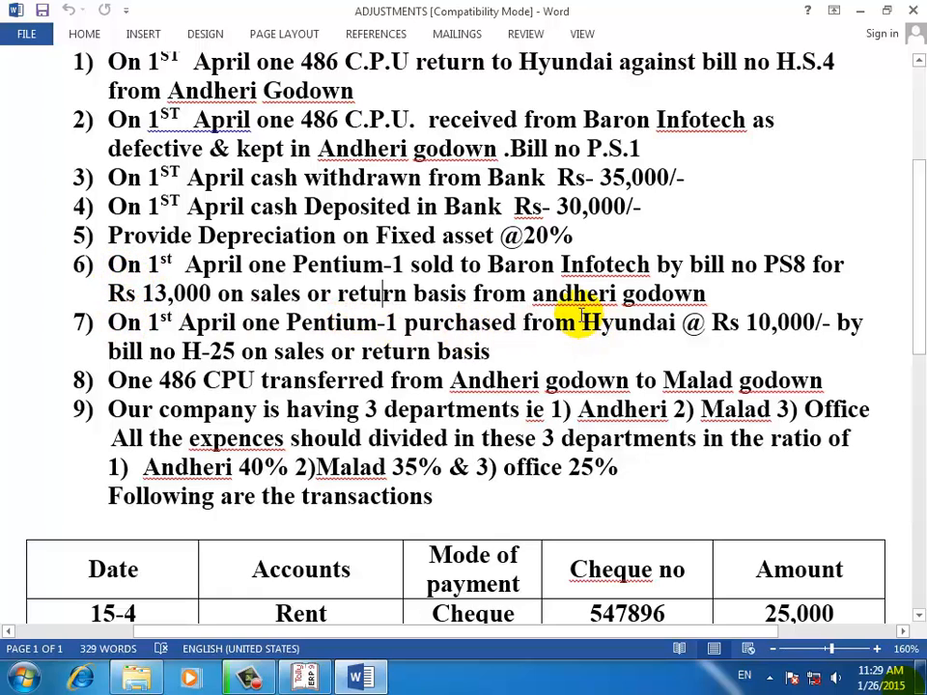
{"action": "left_click_drag", "start_coordinate": [580, 321], "coordinate": [760, 322]}
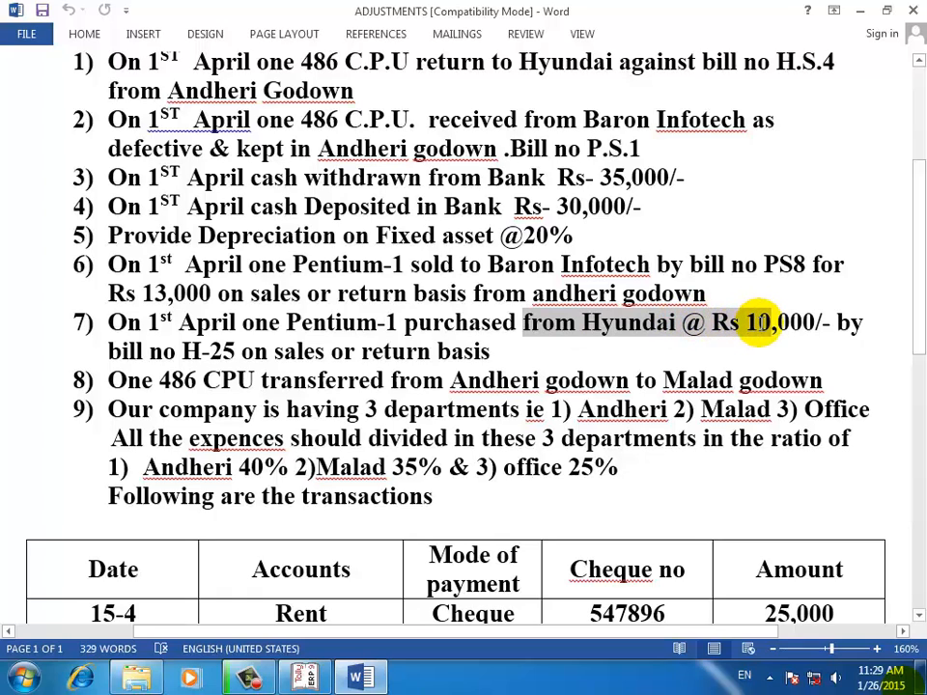
{"action": "left_click", "coordinate": [430, 327]}
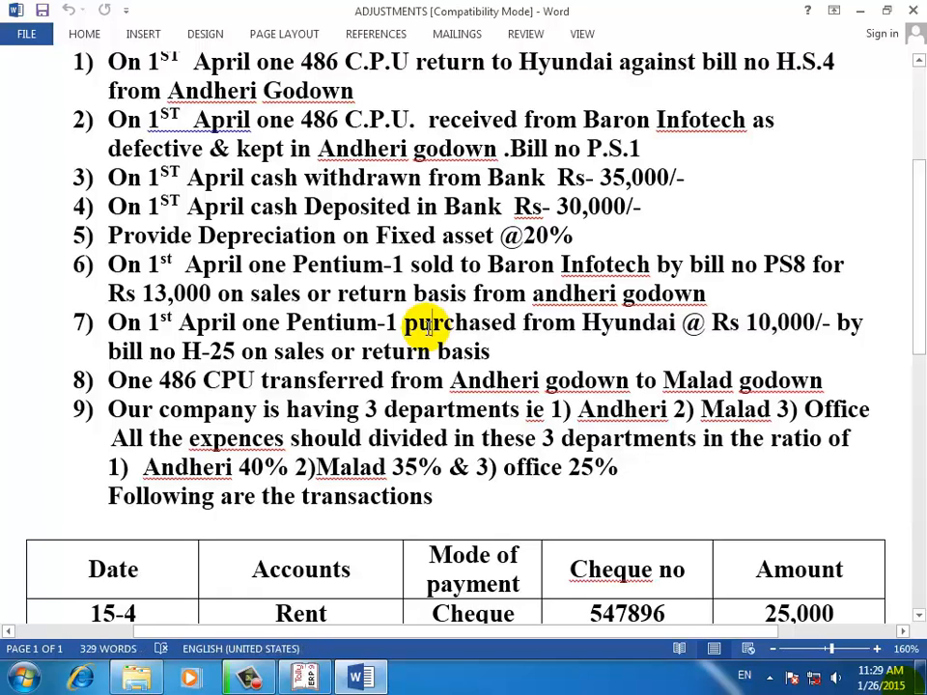
{"action": "left_click", "coordinate": [307, 678]}
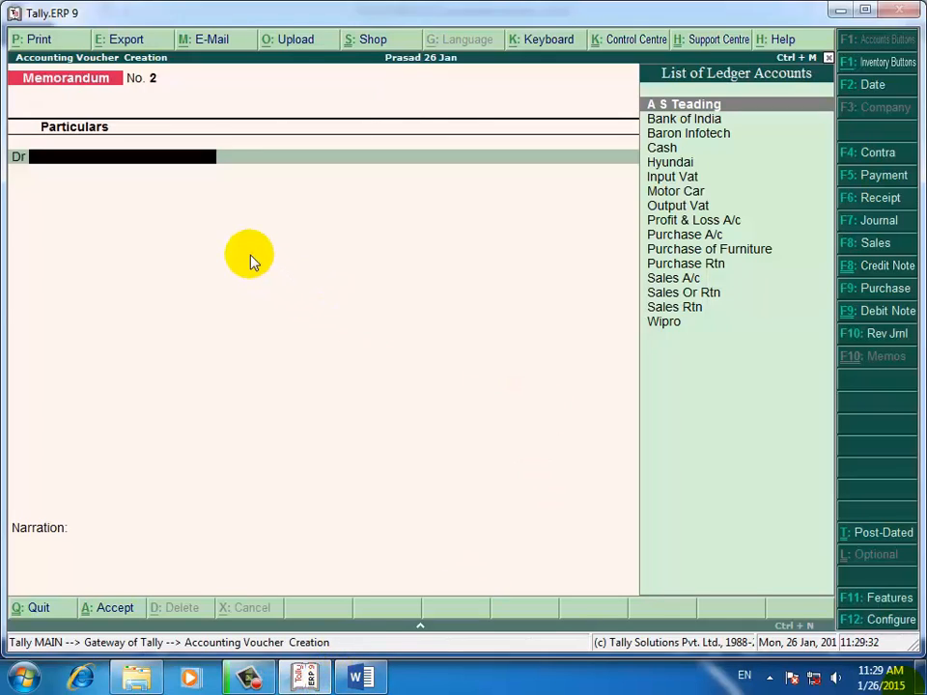
{"action": "type", "text": "Pu"}
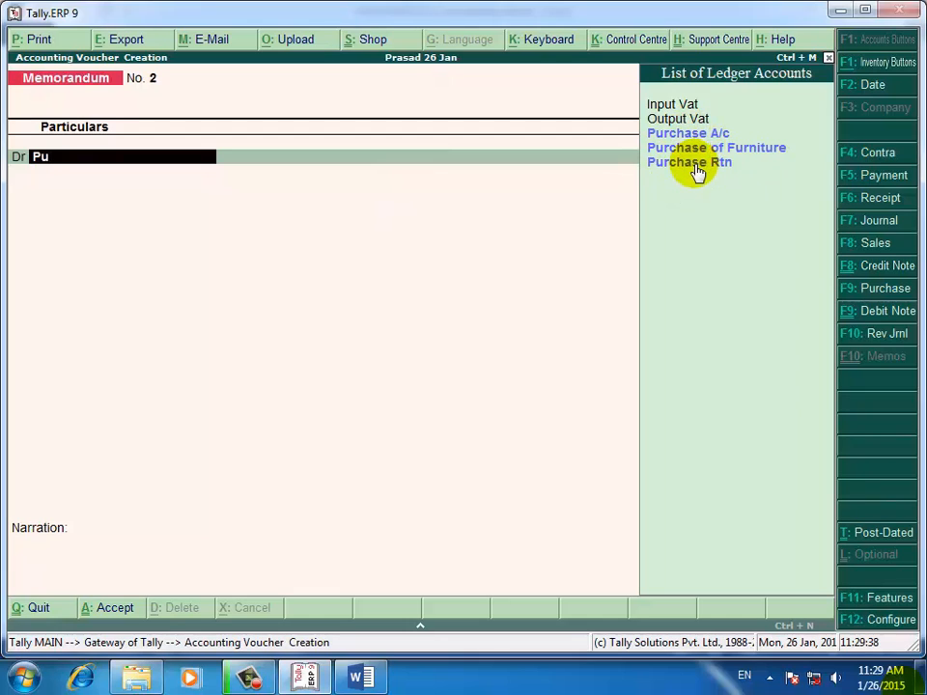
{"action": "key", "text": "alt+c"}
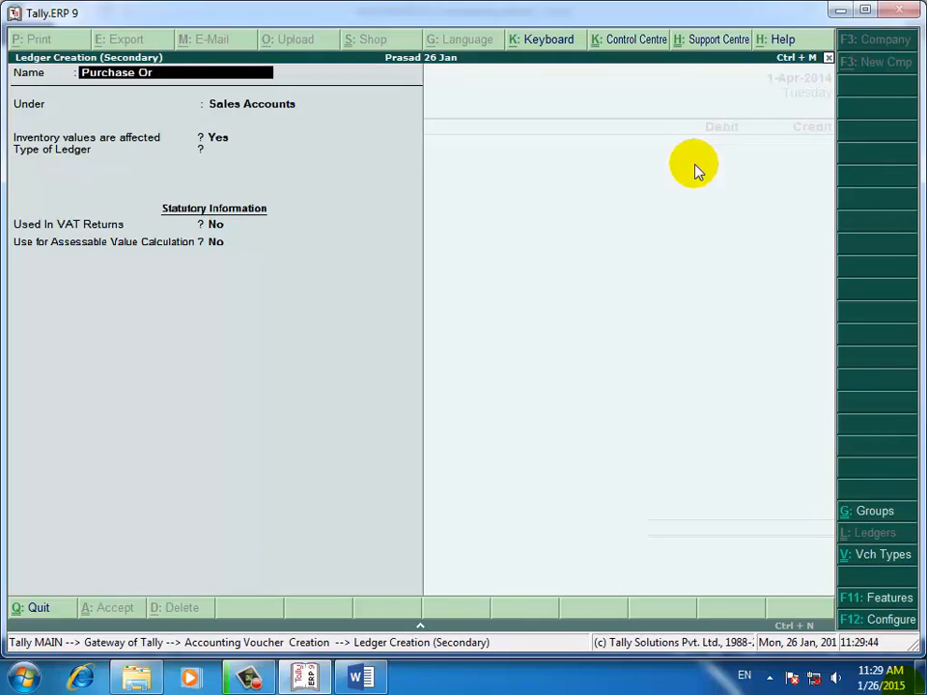
{"action": "key", "text": "Return"}
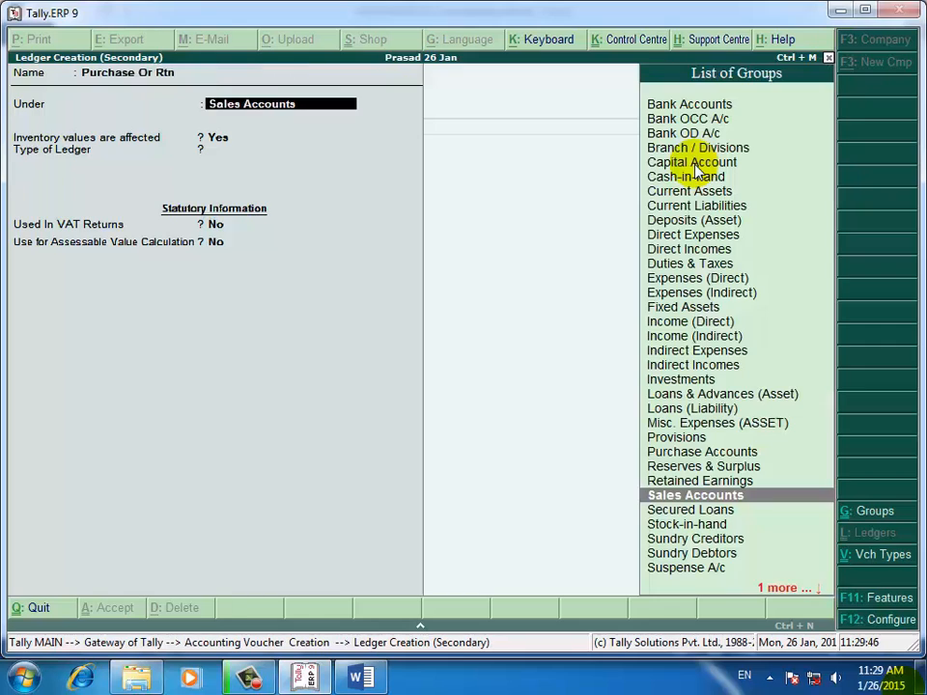
Step: Save the ledger under Purchase Accounts with inventory values affected, type Not Applicable, and both statutory options set to No
{"action": "type", "text": "Pu"}
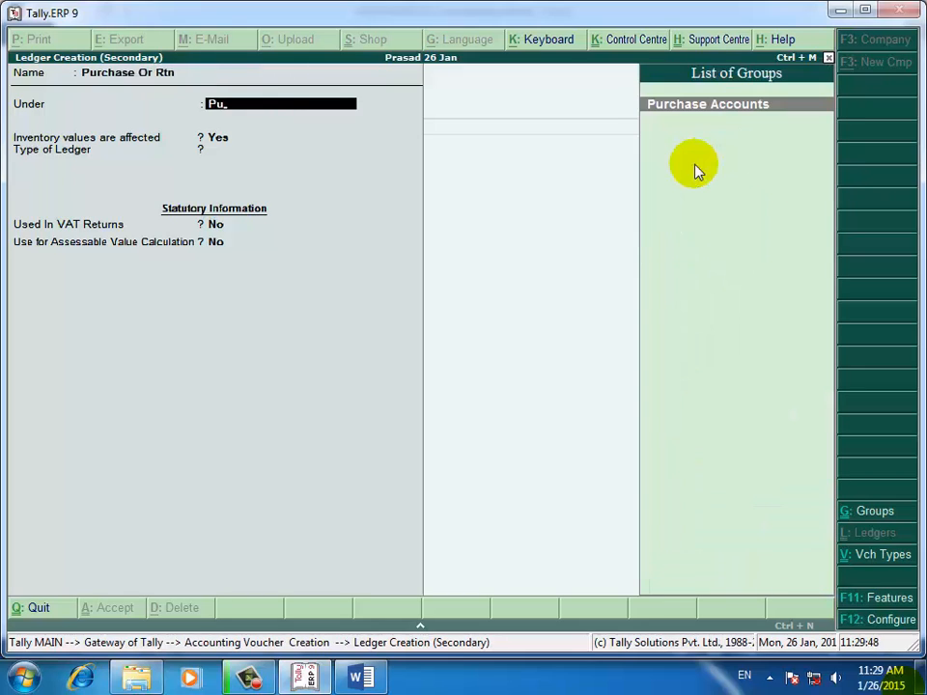
{"action": "key", "text": "Return"}
{"action": "key", "text": "Return"}
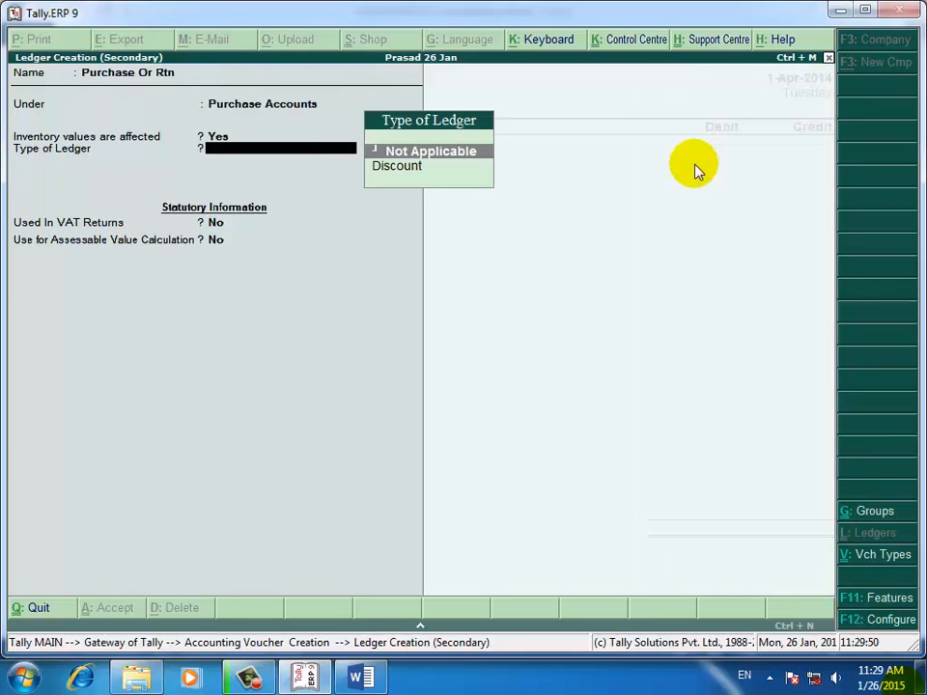
{"action": "key", "text": "Return"}
{"action": "key", "text": "Return"}
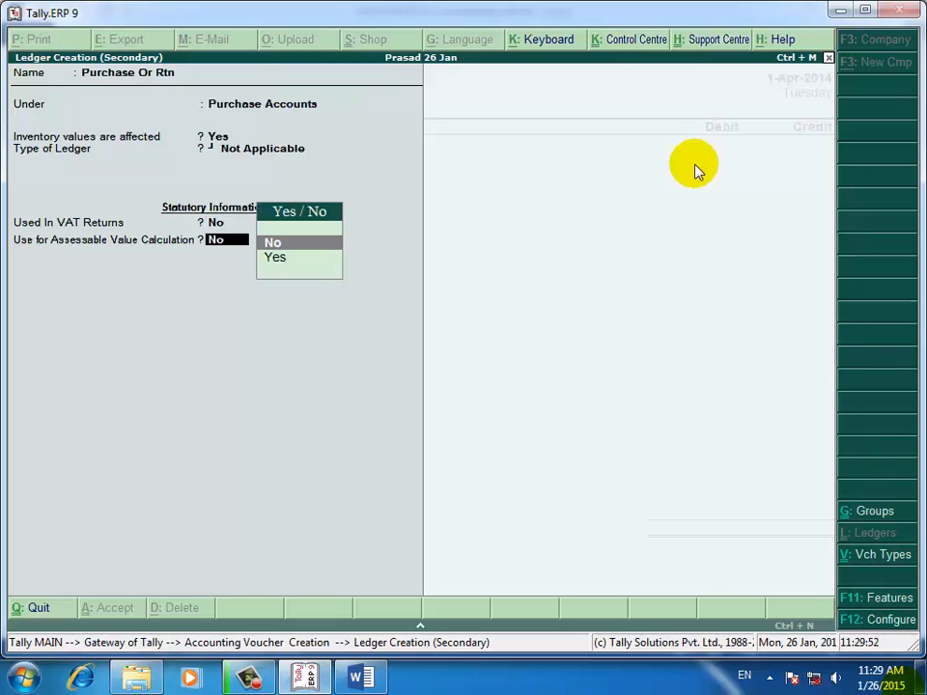
{"action": "key", "text": "Return"}
{"action": "key", "text": "Return"}
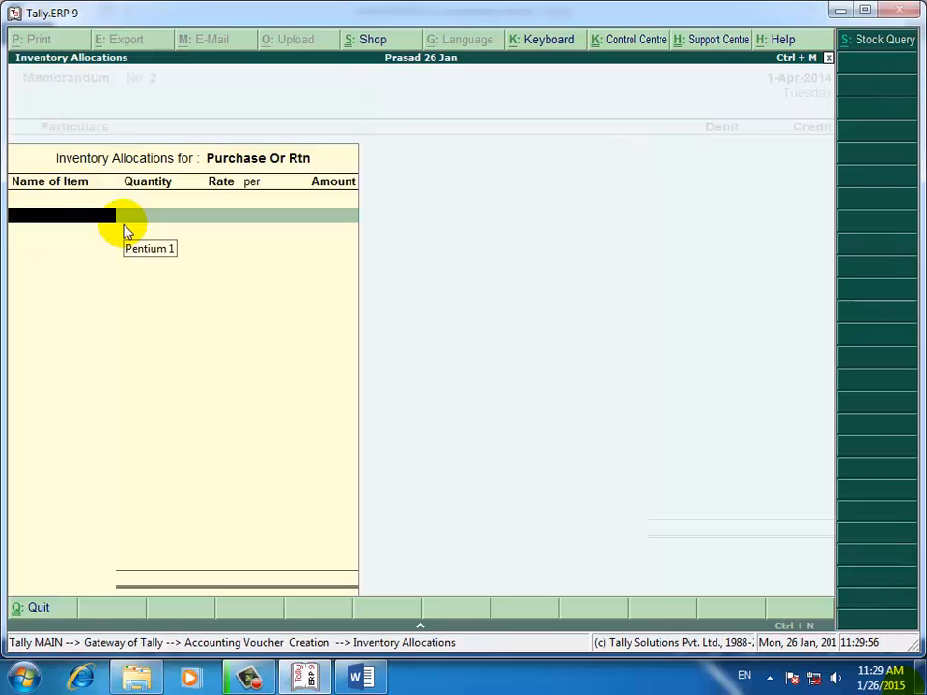
Step: Allocate 1 nos of Pentium 1 in the Andheri godown at 10,000 to Purchase Or Rtn and close the inventory allocation
{"action": "type", "text": "P"}
{"action": "key", "text": "Return"}
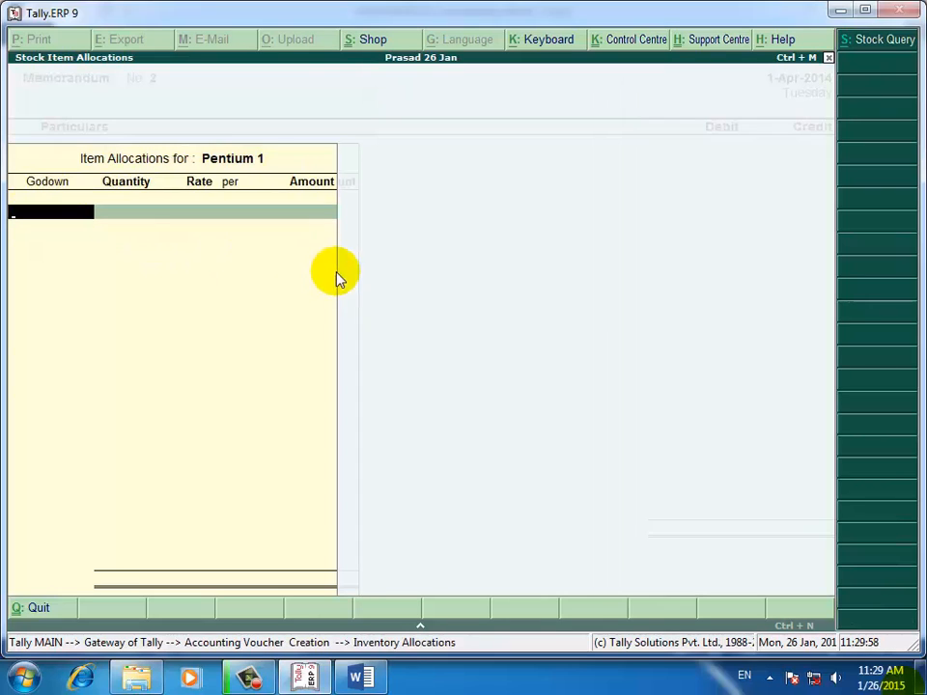
{"action": "key", "text": "Return"}
{"action": "type", "text": "1"}
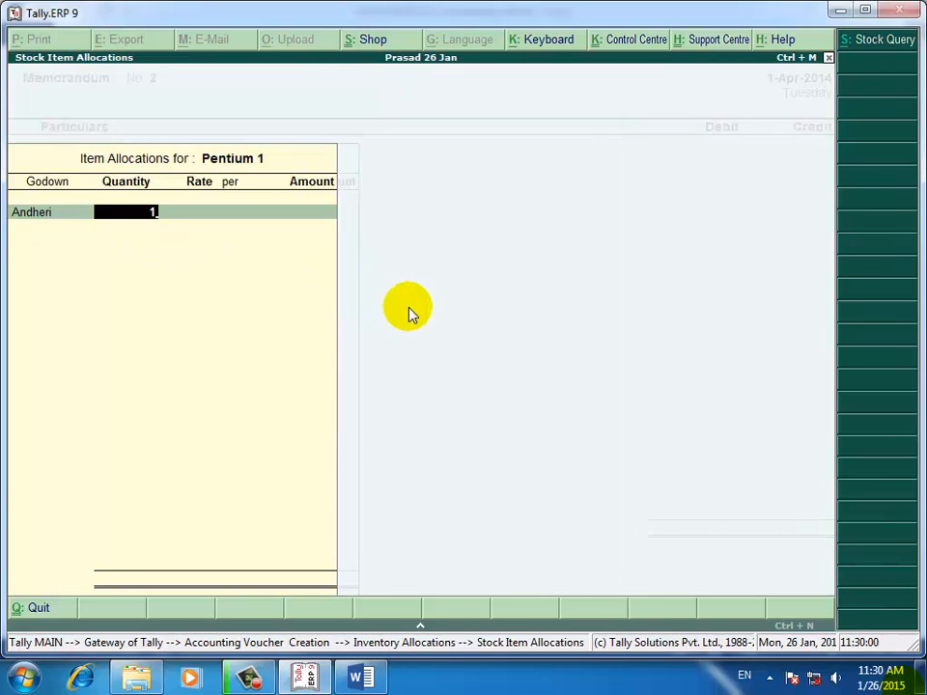
{"action": "key", "text": "Return"}
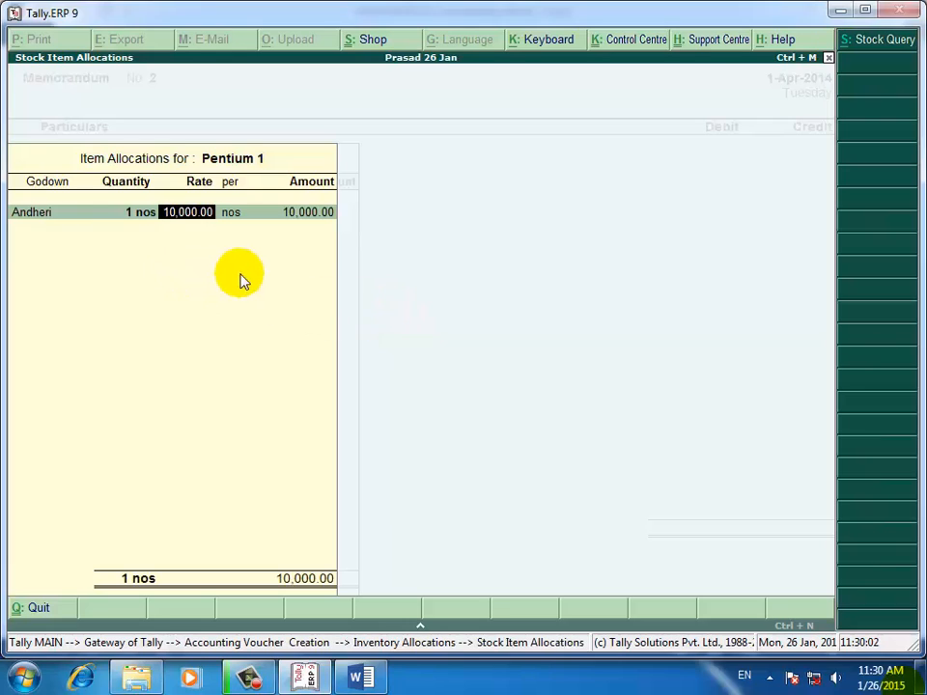
{"action": "key", "text": "Return"}
{"action": "key", "text": "Return"}
{"action": "key", "text": "Return"}
{"action": "key", "text": "Return"}
{"action": "key", "text": "Return"}
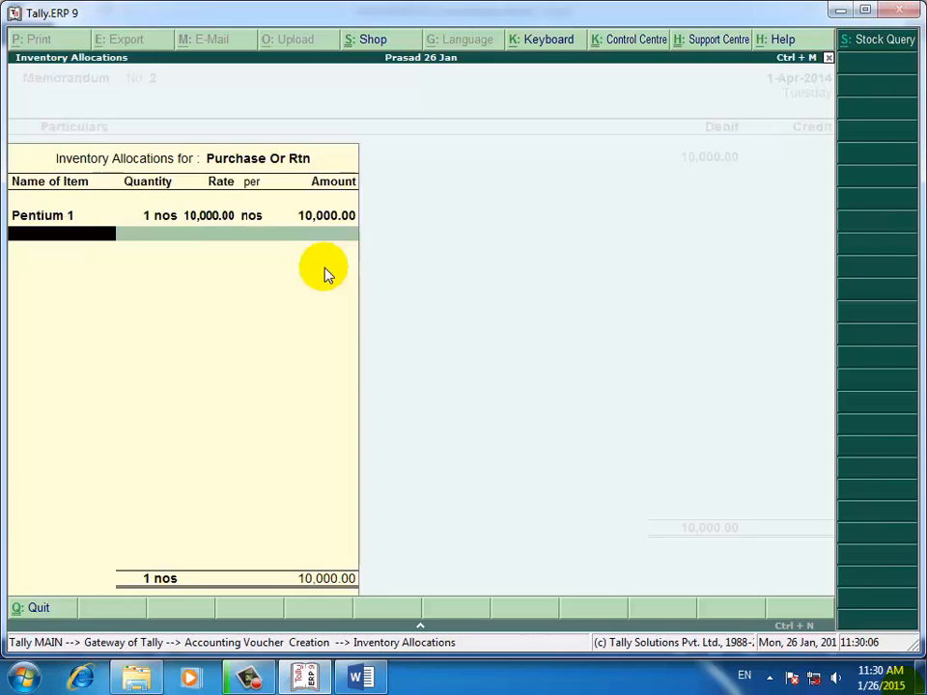
{"action": "key", "text": "Return"}
{"action": "key", "text": "Return"}
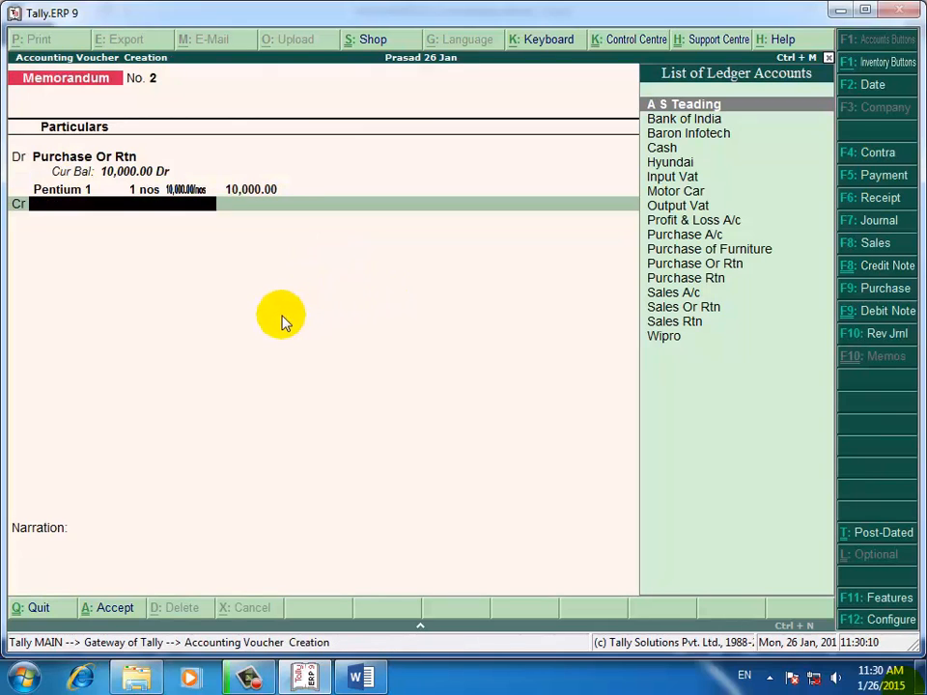
Step: Credit Hyundai with 10,000 in the memorandum voucher and set the bill-wise adjustment method to New Ref
{"action": "type", "text": "H"}
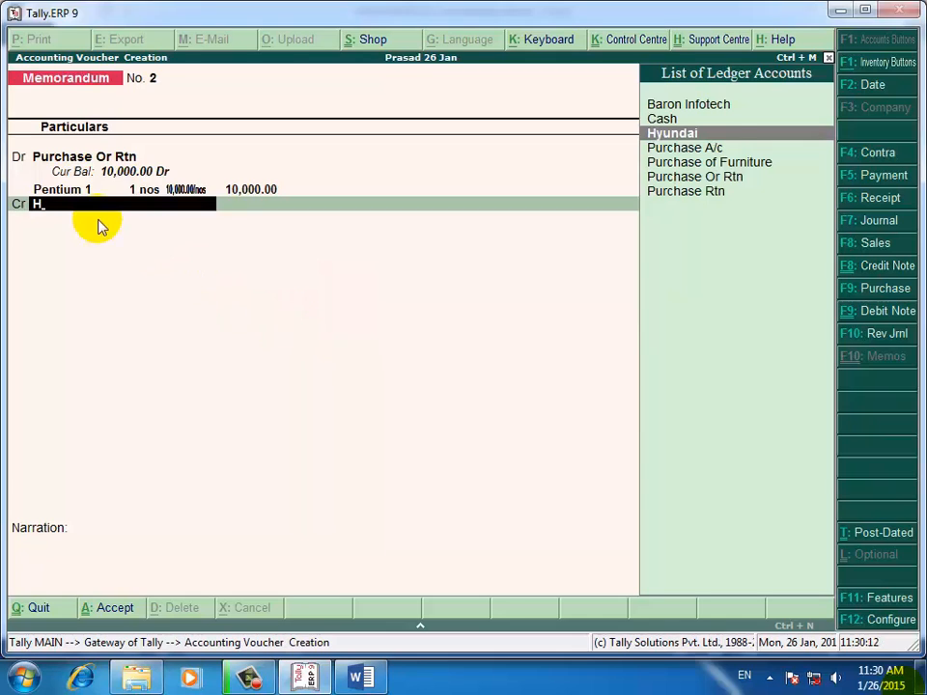
{"action": "key", "text": "Return"}
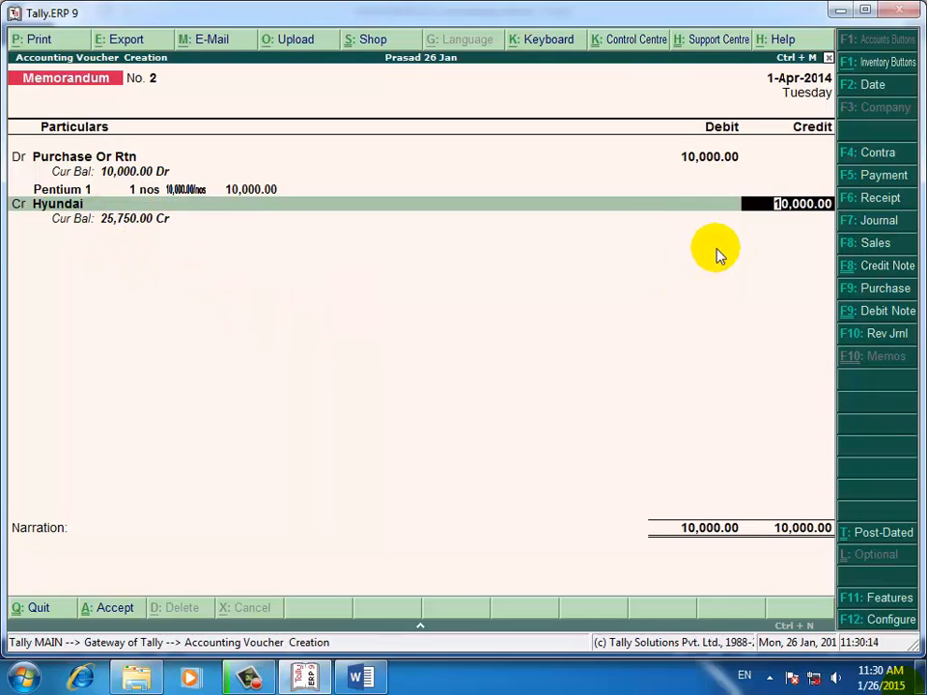
{"action": "key", "text": "Return"}
{"action": "key", "text": "Down"}
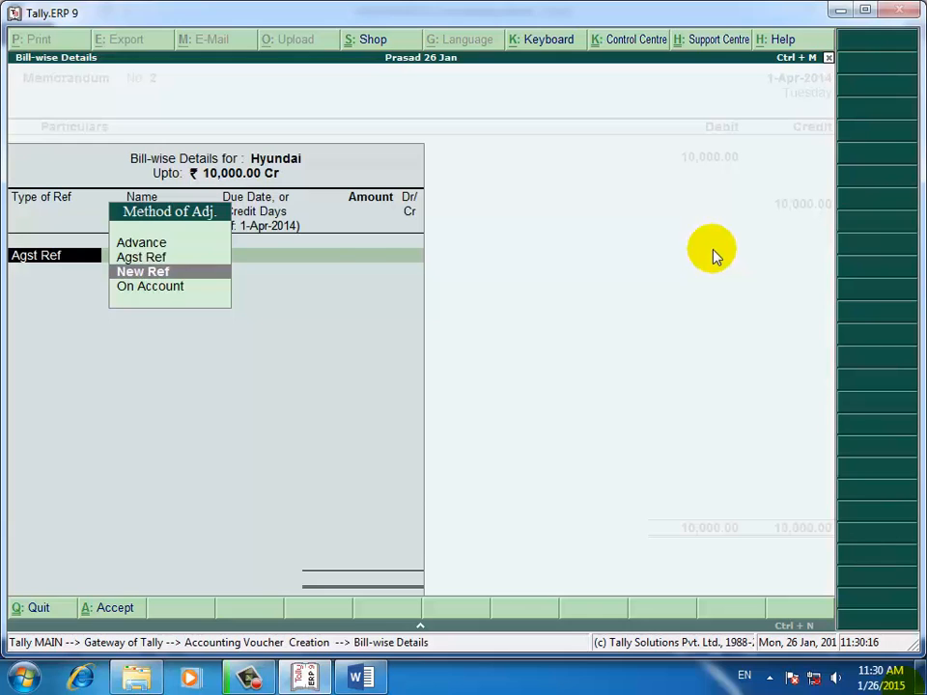
{"action": "key", "text": "Return"}
Step: Check the bill number in Word, name the new reference H25 in Tally, and accept the voucher with an empty narration
{"action": "left_click", "coordinate": [365, 680]}
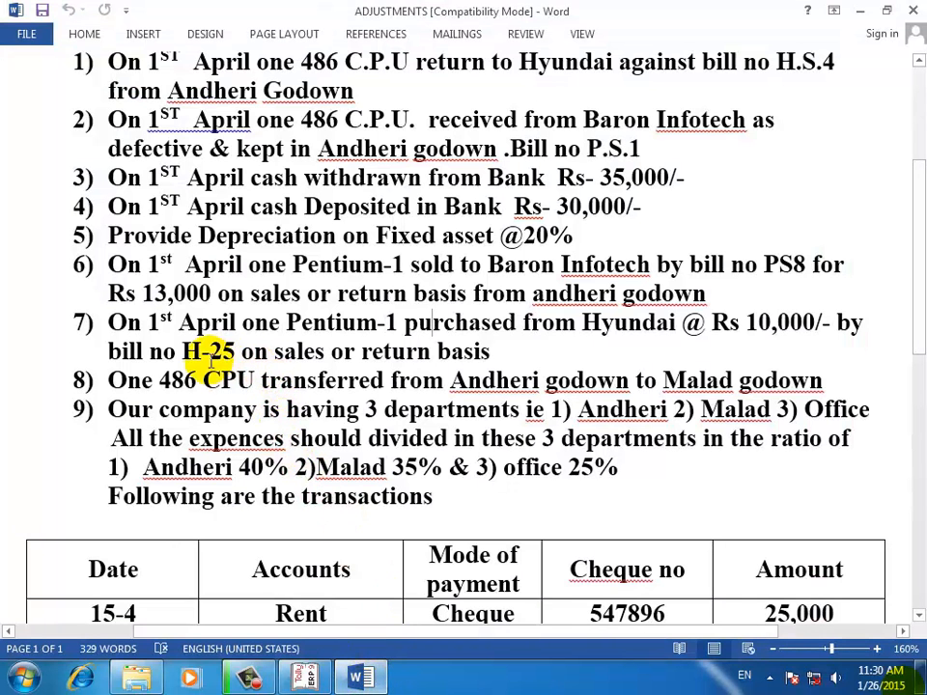
{"action": "left_click", "coordinate": [307, 680]}
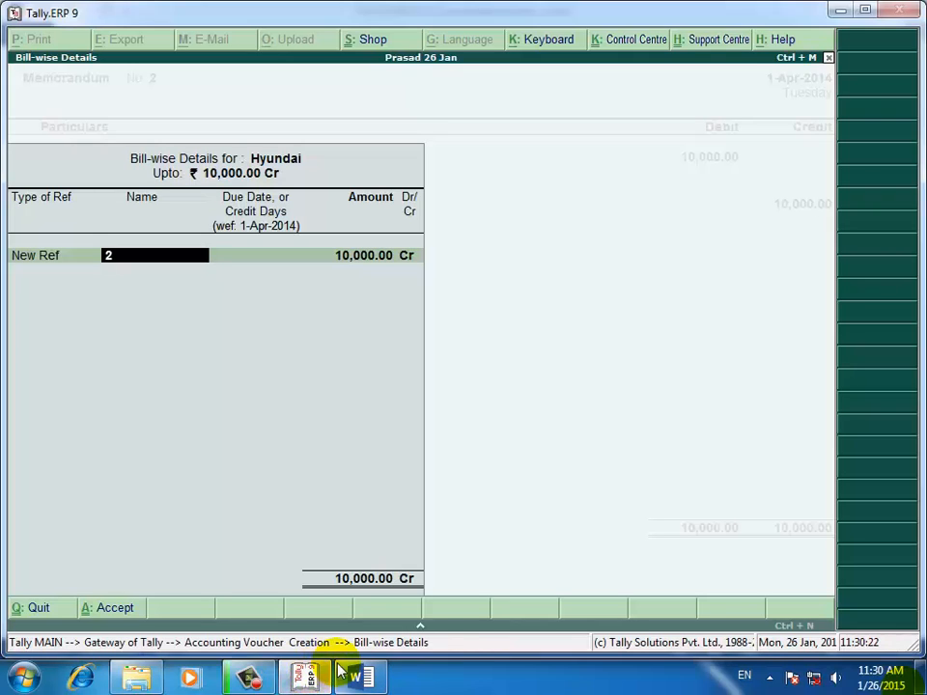
{"action": "type", "text": "H"}
{"action": "mouse_move", "coordinate": [338, 669]}
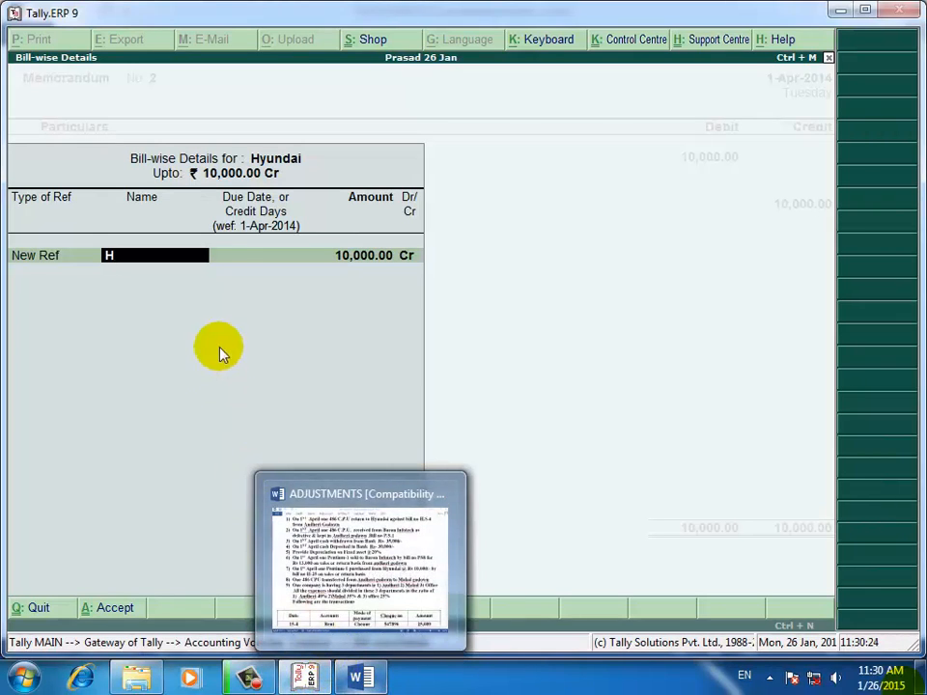
{"action": "type", "text": "25"}
{"action": "key", "text": "Return"}
{"action": "key", "text": "Return"}
{"action": "key", "text": "Return"}
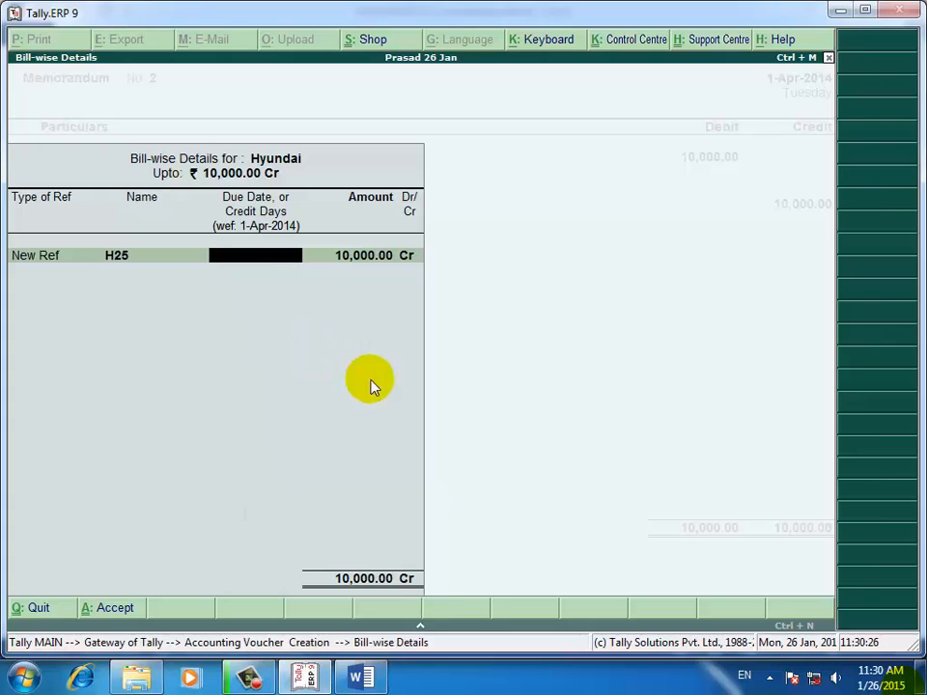
{"action": "key", "text": "Return"}
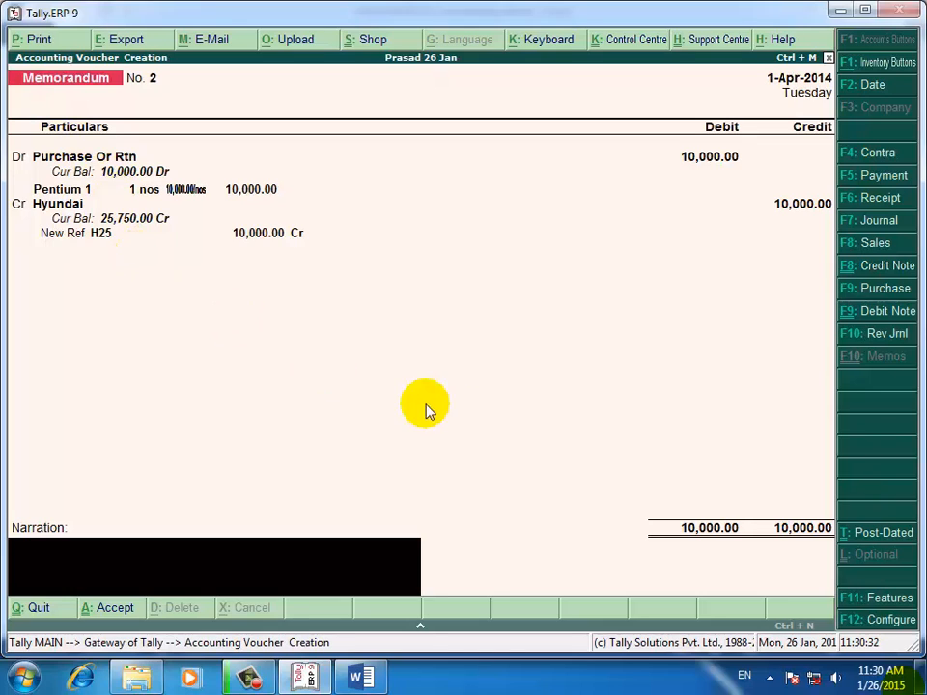
{"action": "key", "text": "Return"}
{"action": "key", "text": "Return"}
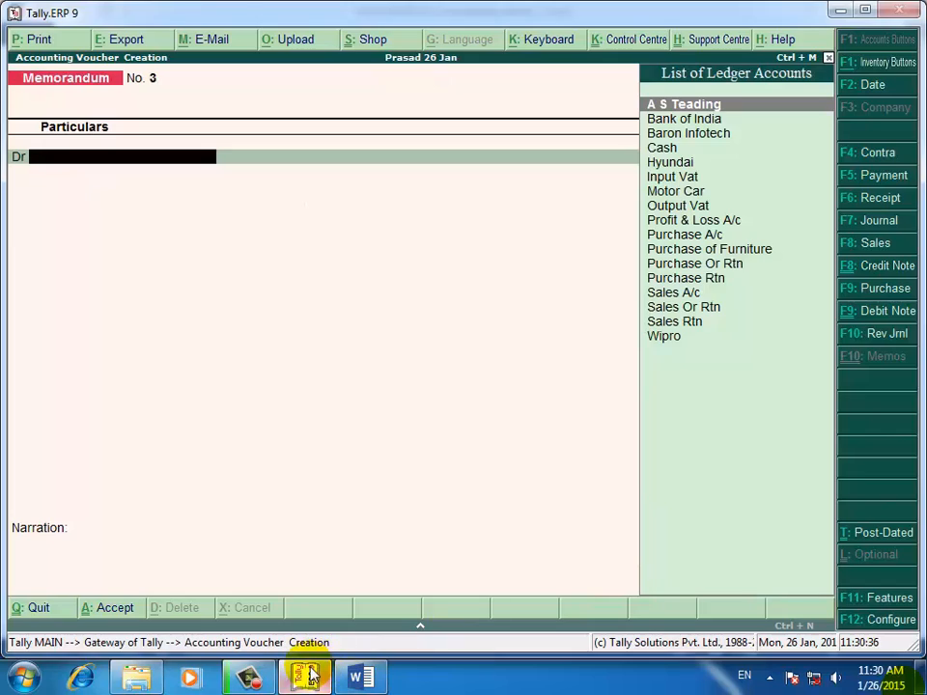
Step: Check the eighth adjustment in Word and return to Tally
{"action": "left_click", "coordinate": [358, 676]}
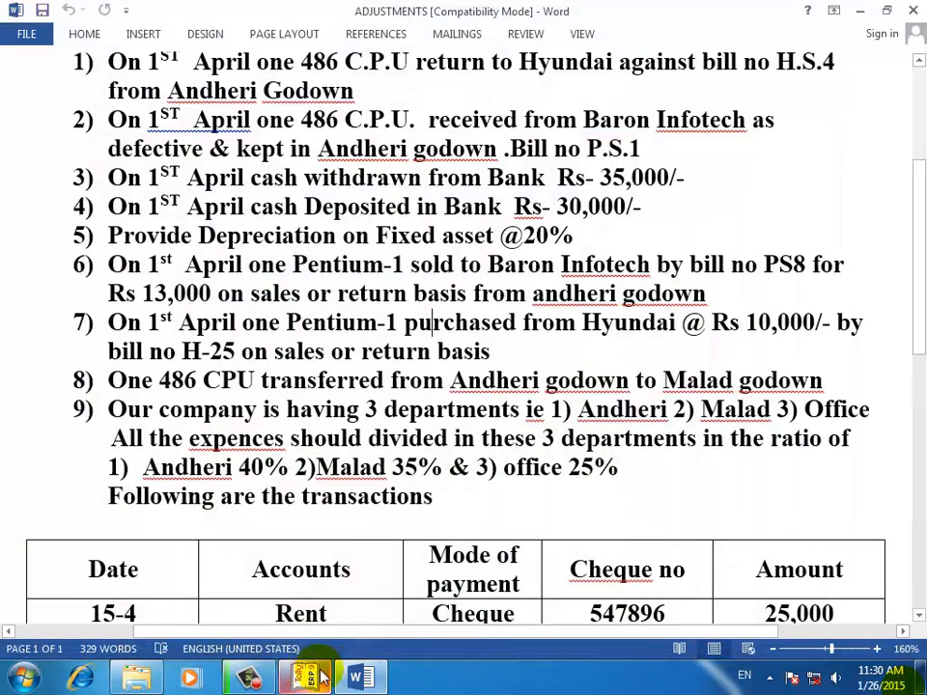
{"action": "left_click", "coordinate": [449, 380]}
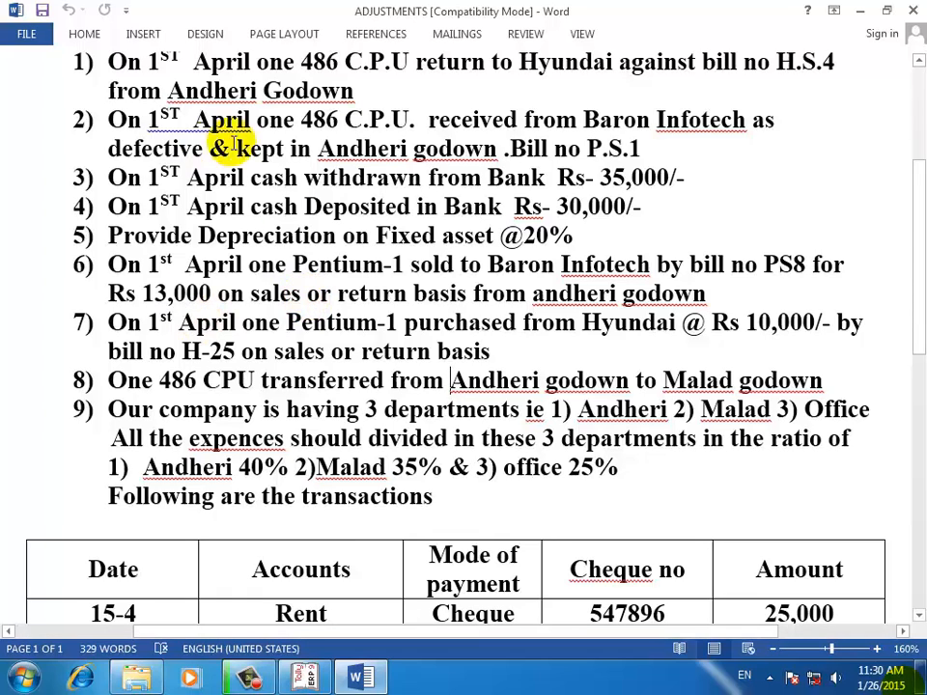
{"action": "left_click", "coordinate": [242, 681]}
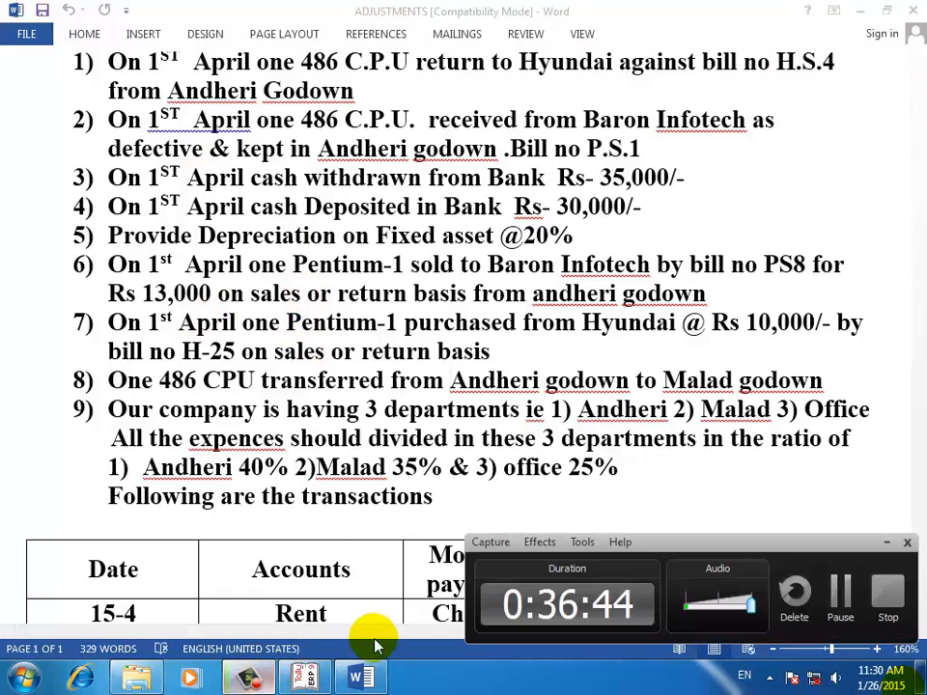
{"action": "left_click", "coordinate": [890, 546]}
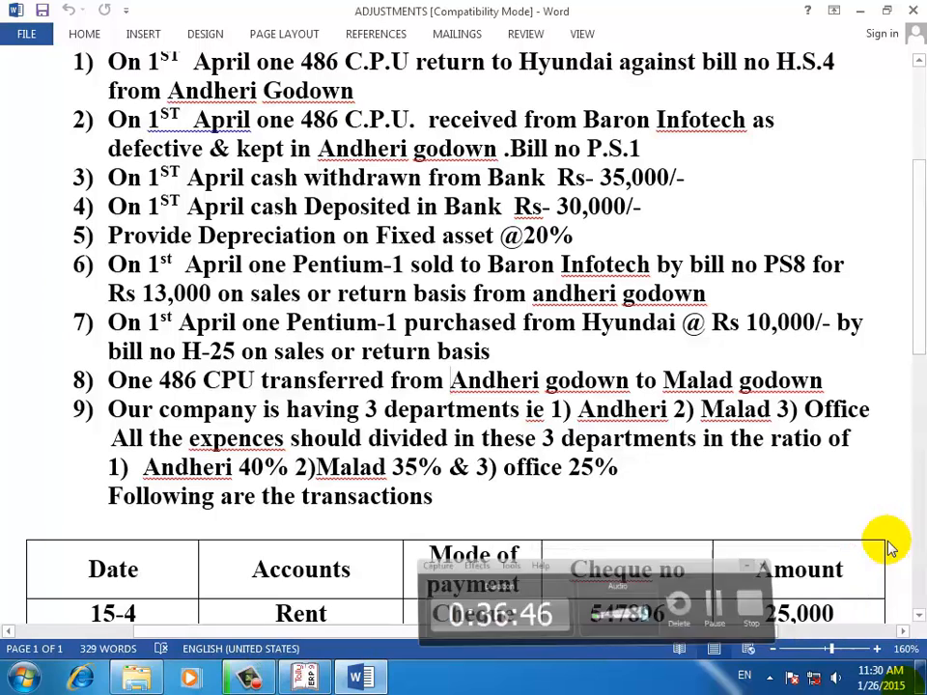
{"action": "left_click", "coordinate": [305, 679]}
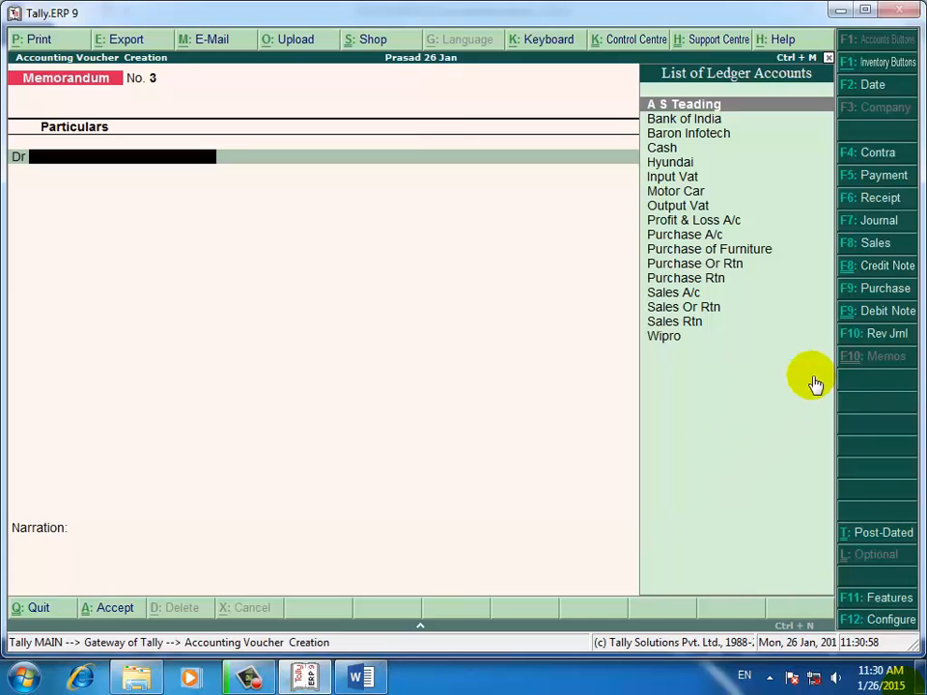
Step: Leave the blank memorandum voucher without saving and open Display from the Gateway of Tally
{"action": "key", "text": "Escape"}
{"action": "key", "text": "y"}
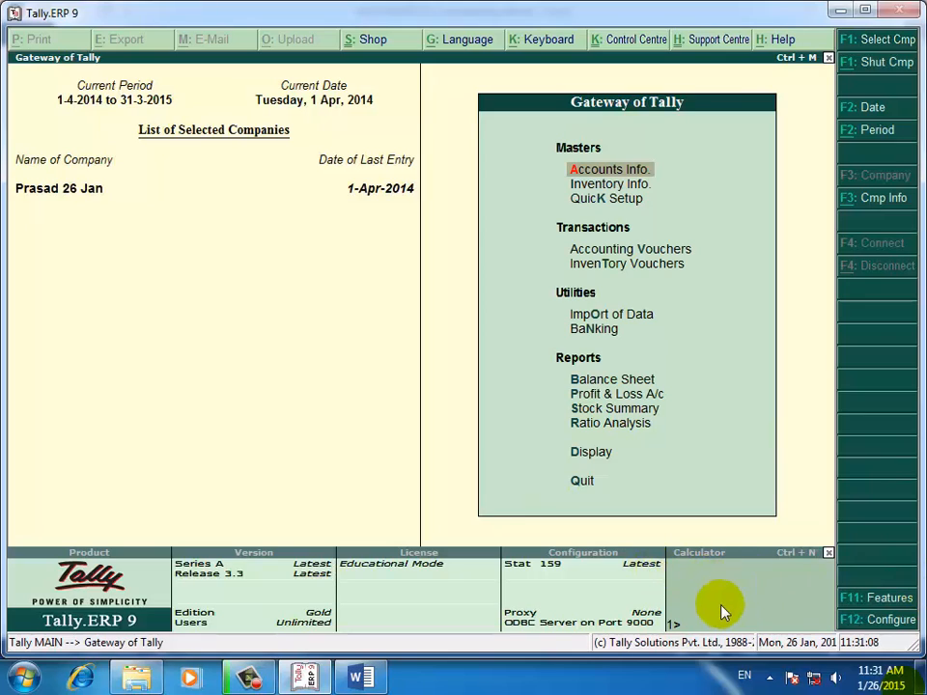
{"action": "key", "text": "Down"}
{"action": "key", "text": "Down"}
{"action": "key", "text": "Down"}
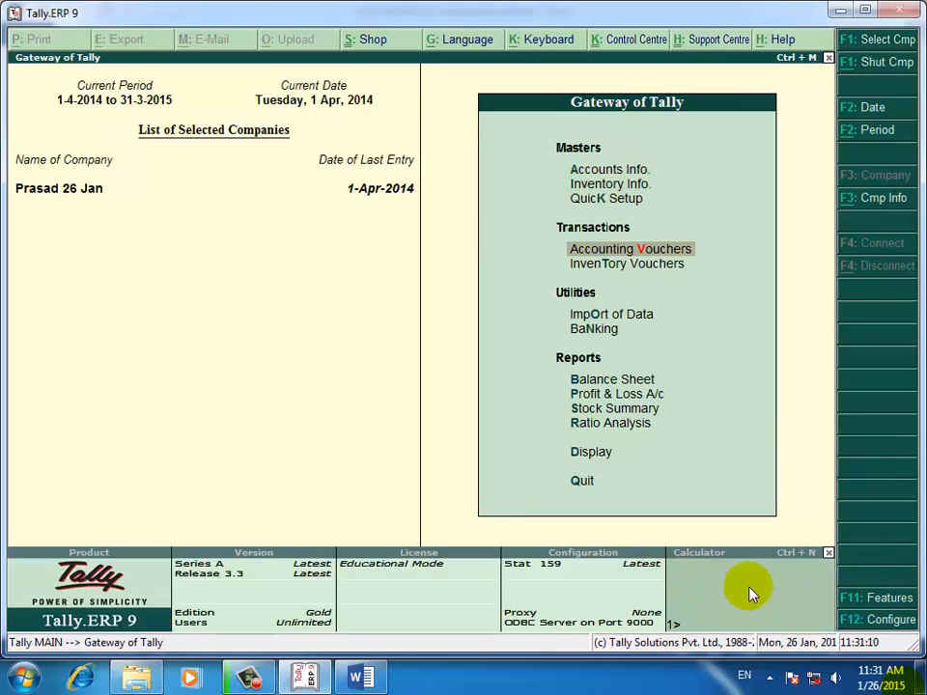
{"action": "key", "text": "Down"}
{"action": "key", "text": "Down"}
{"action": "key", "text": "Down"}
{"action": "key", "text": "Down"}
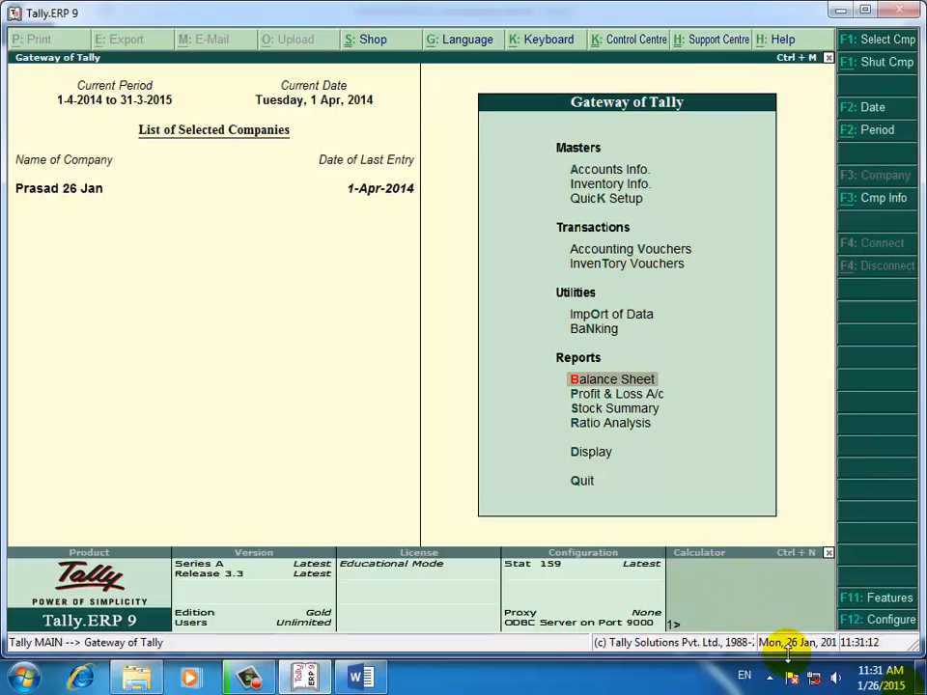
{"action": "key", "text": "Down"}
{"action": "key", "text": "Down"}
{"action": "key", "text": "Down"}
{"action": "key", "text": "Down"}
{"action": "key", "text": "Return"}
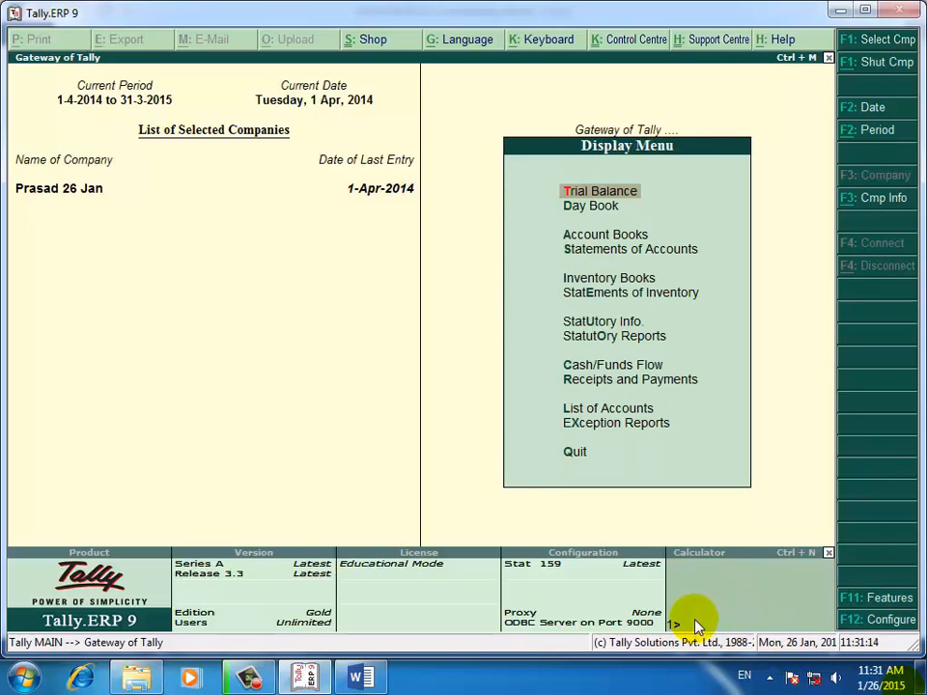
Step: Open the outstanding receivables under Statements of Accounts and review the pending bills of A S Teading and Baron Infotech
{"action": "key", "text": "Down"}
{"action": "key", "text": "Down"}
{"action": "key", "text": "Down"}
{"action": "key", "text": "Return"}
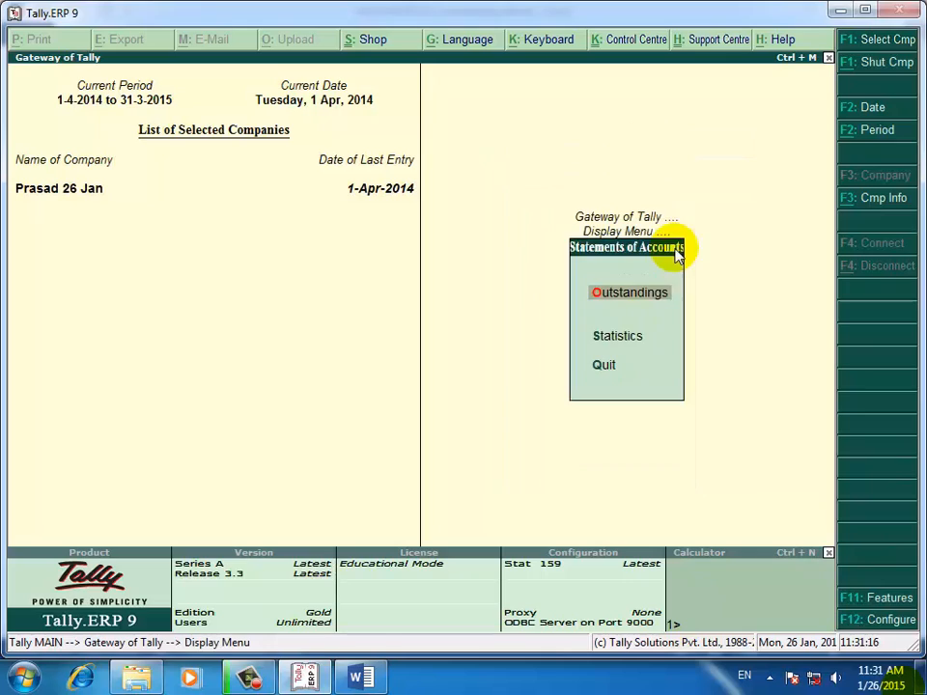
{"action": "left_click", "coordinate": [629, 307]}
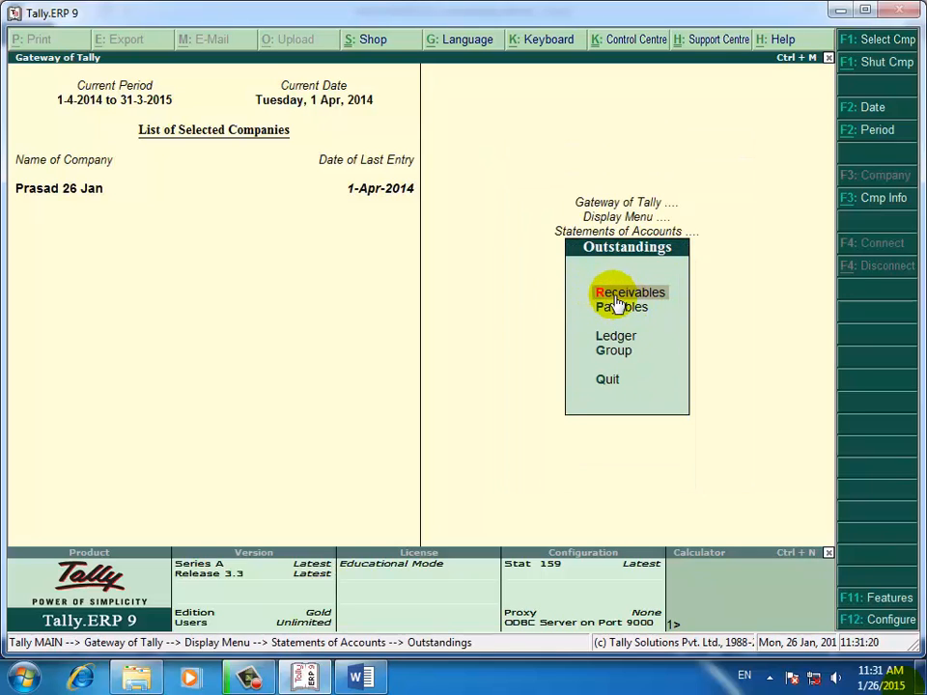
{"action": "left_click", "coordinate": [645, 297]}
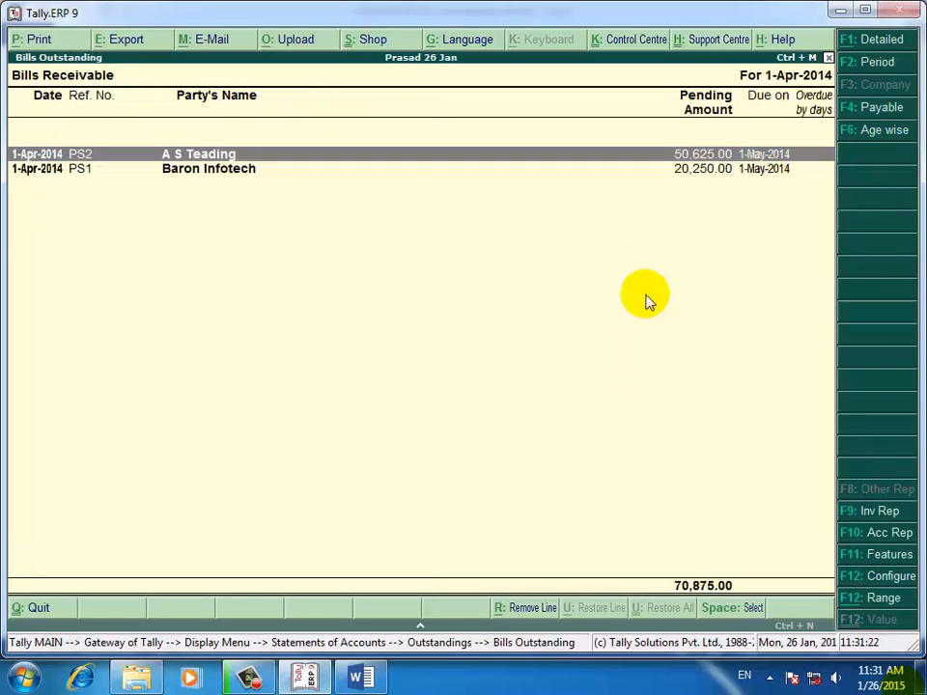
{"action": "key", "text": "Down"}
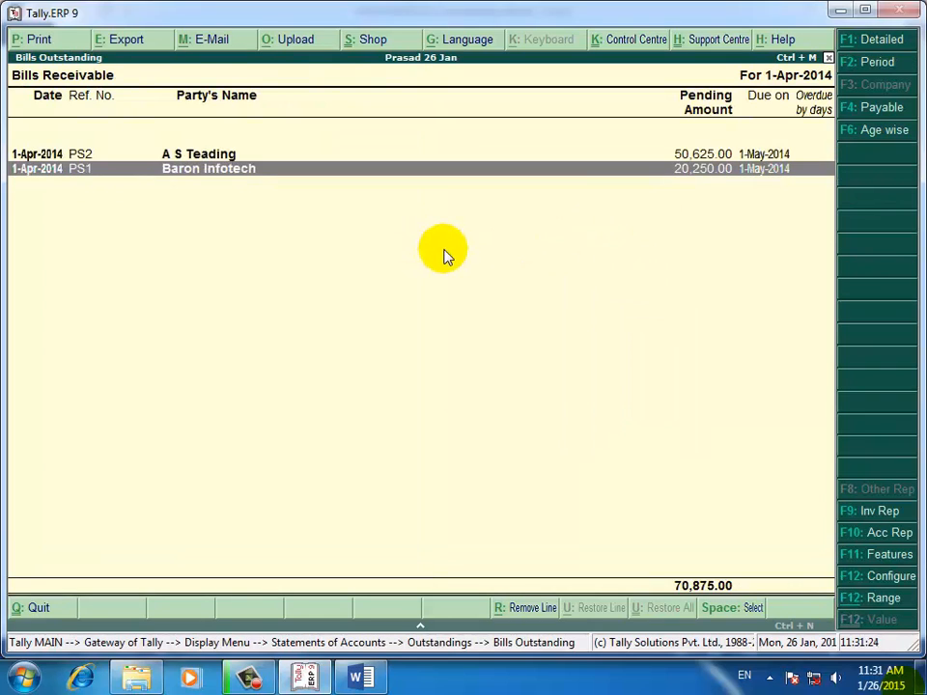
{"action": "key", "text": "Up"}
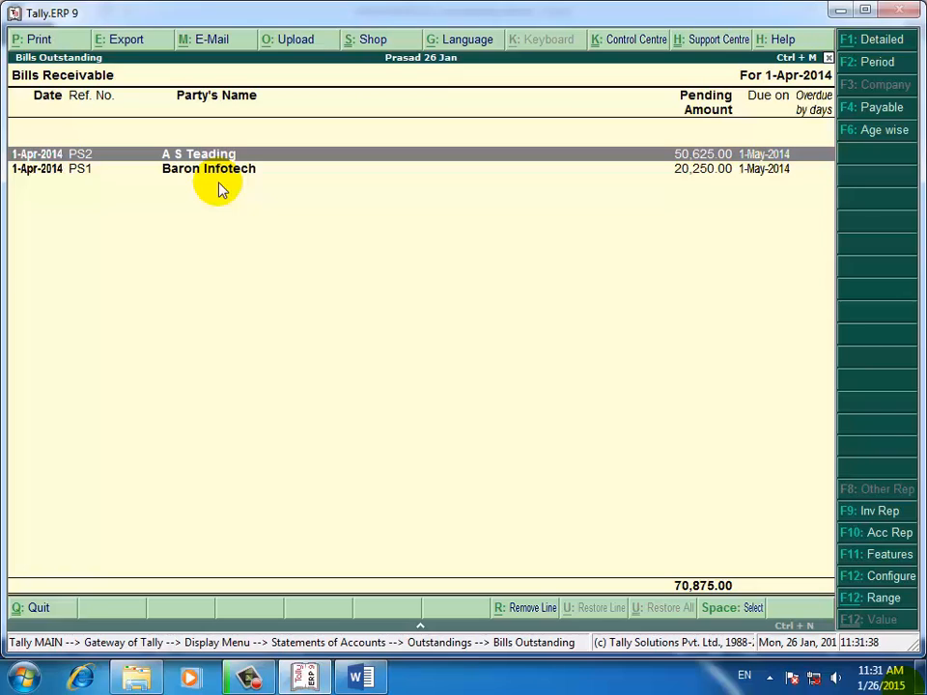
Step: Return to the Gateway of Tally, enter accounting vouchers again and switch to a new Receipt voucher
{"action": "key", "text": "Escape"}
{"action": "key", "text": "Escape"}
{"action": "key", "text": "Escape"}
{"action": "key", "text": "Escape"}
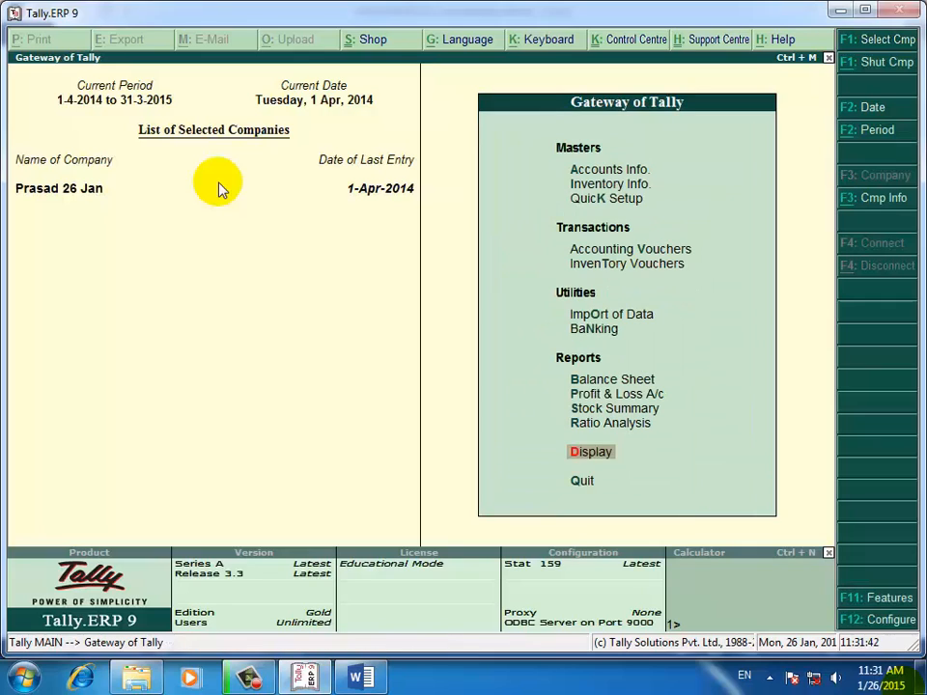
{"action": "key", "text": "Up"}
{"action": "key", "text": "Up"}
{"action": "key", "text": "Up"}
{"action": "key", "text": "Up"}
{"action": "key", "text": "Up"}
{"action": "key", "text": "Up"}
{"action": "key", "text": "Up"}
{"action": "key", "text": "Up"}
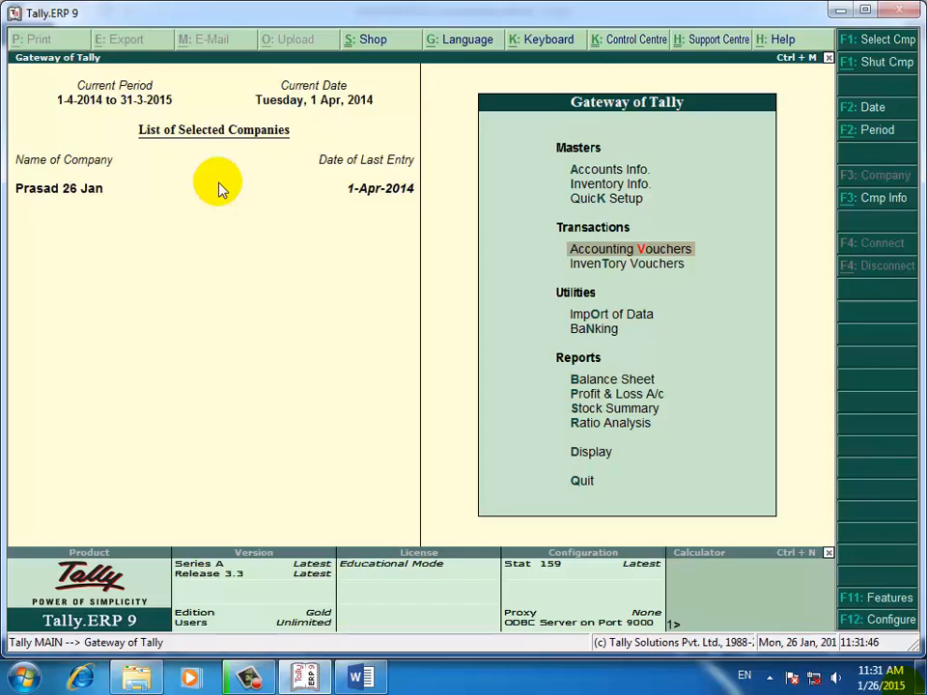
{"action": "key", "text": "Return"}
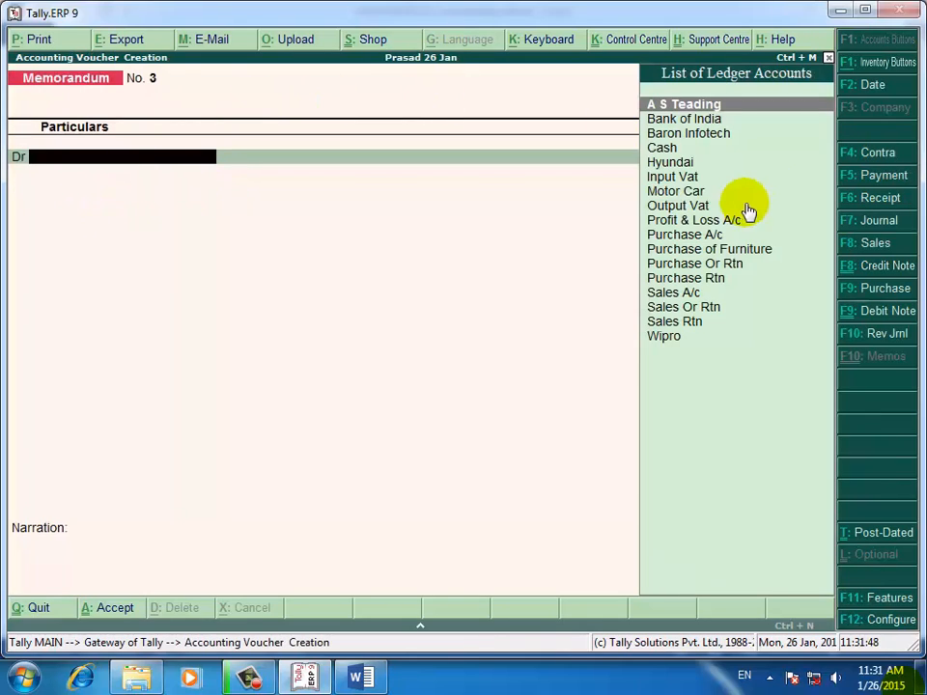
{"action": "left_click", "coordinate": [881, 203]}
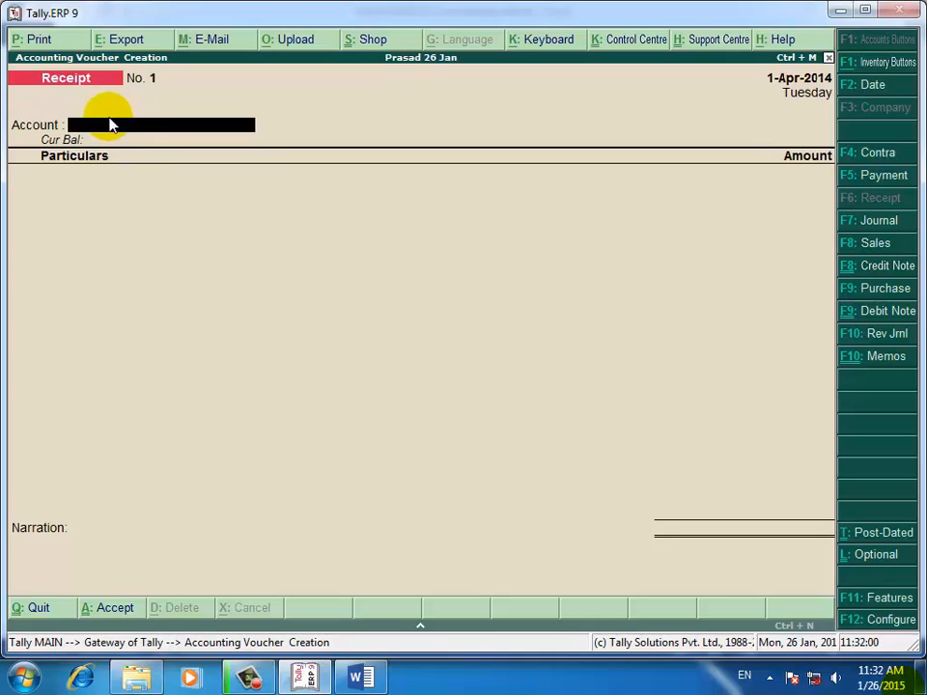
Step: Set single entry mode for payment, receipt and contra to No in the receipt configuration, keeping the other options
{"action": "left_click", "coordinate": [879, 622]}
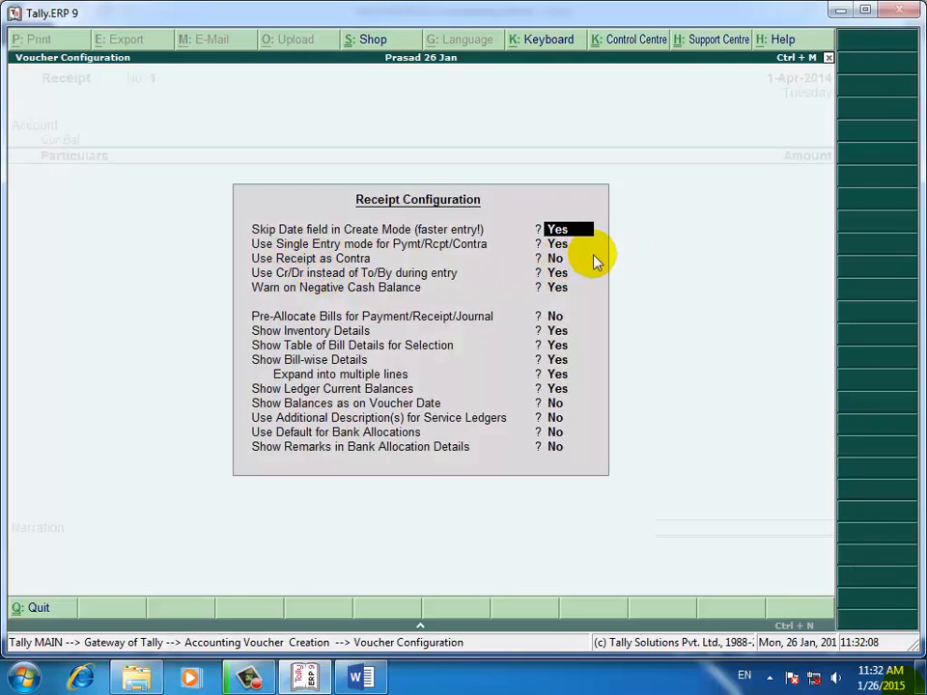
{"action": "key", "text": "Return"}
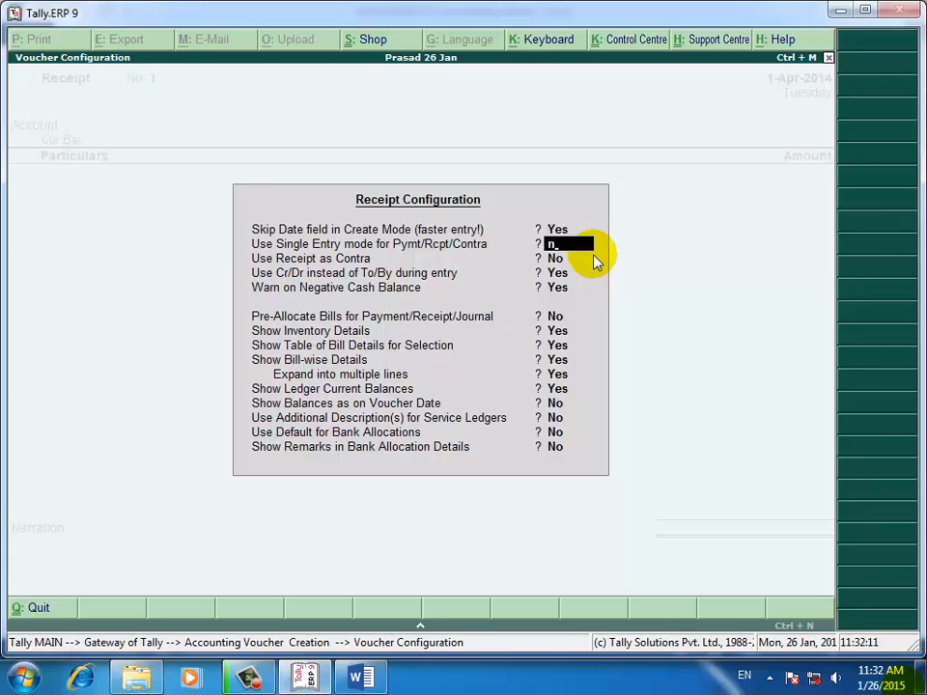
{"action": "type", "text": "n"}
{"action": "key", "text": "Return"}
{"action": "key", "text": "Return"}
{"action": "key", "text": "Return"}
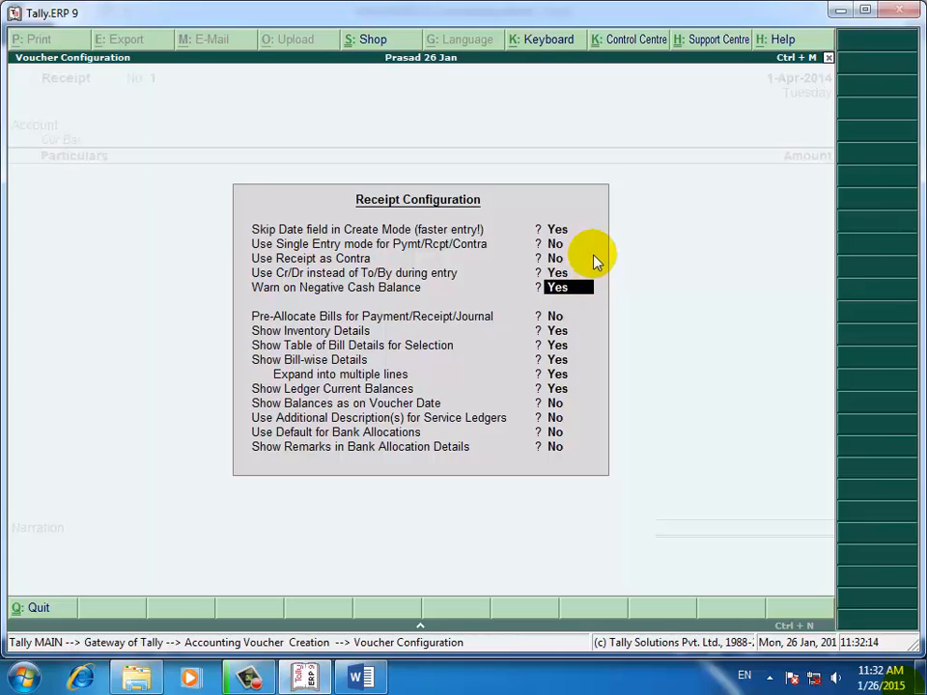
{"action": "key", "text": "Return"}
{"action": "key", "text": "Return"}
{"action": "key", "text": "Return"}
{"action": "key", "text": "Return"}
{"action": "key", "text": "Return"}
{"action": "key", "text": "Return"}
{"action": "key", "text": "Return"}
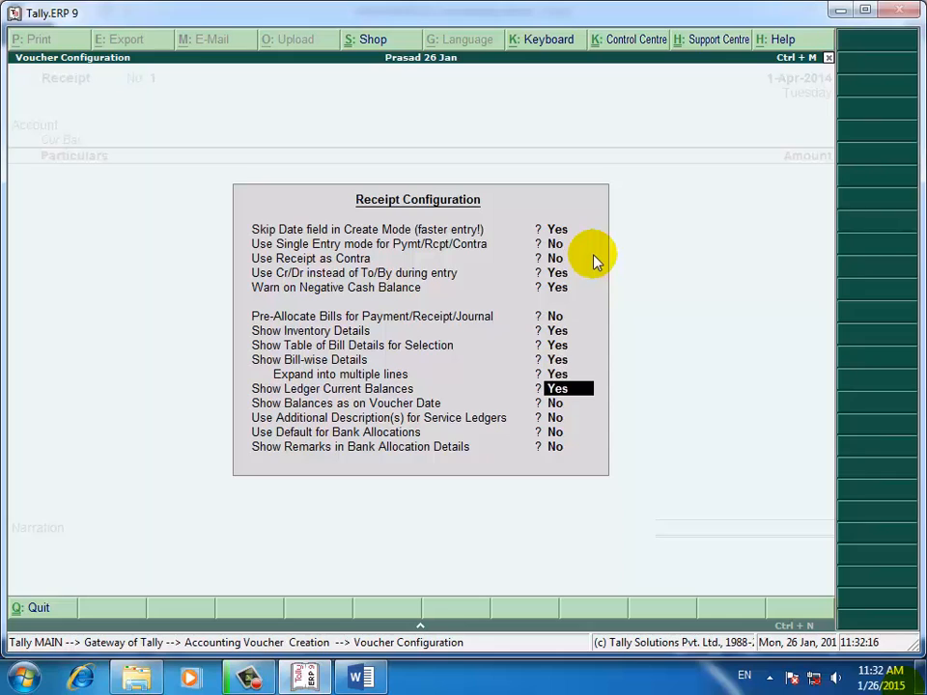
{"action": "key", "text": "Return"}
{"action": "key", "text": "Return"}
{"action": "key", "text": "Return"}
{"action": "key", "text": "Return"}
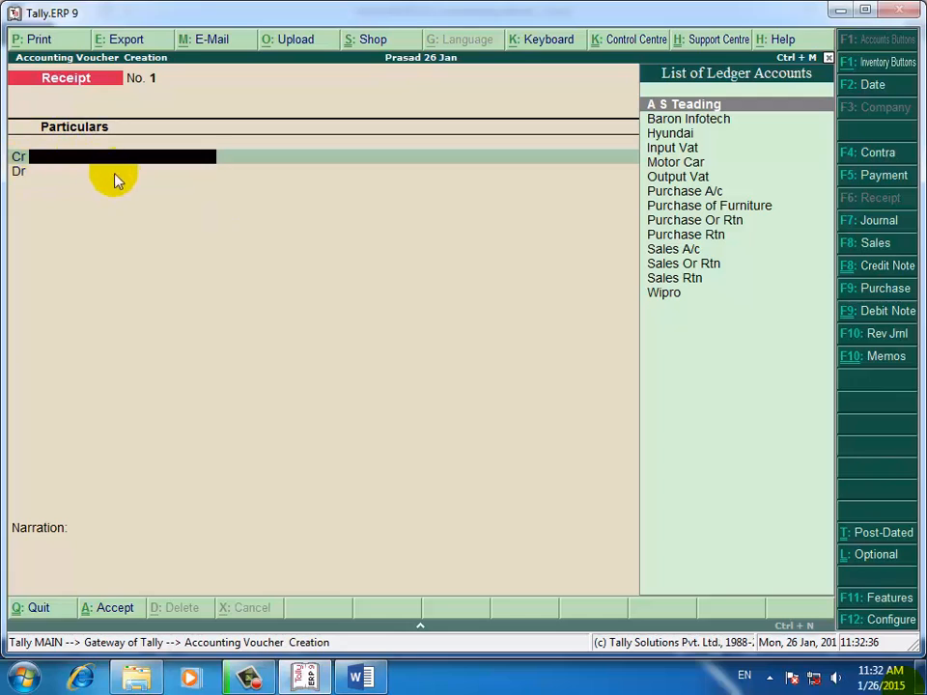
Step: Select Baron Infotech as the credit ledger of the receipt voucher and check the ADJUSTMENTS document in Word
{"action": "type", "text": "B"}
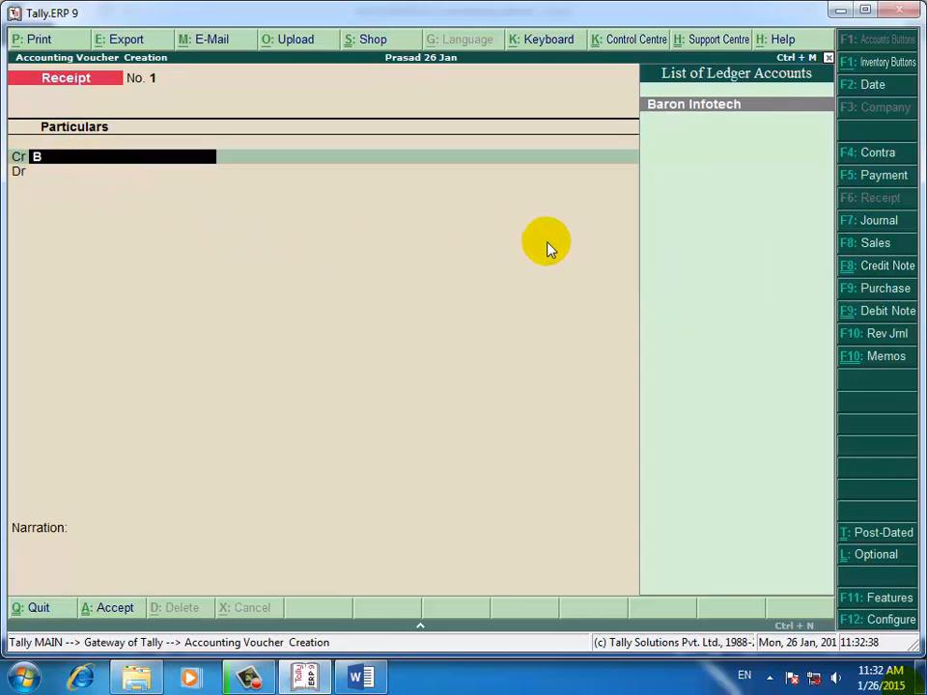
{"action": "key", "text": "Return"}
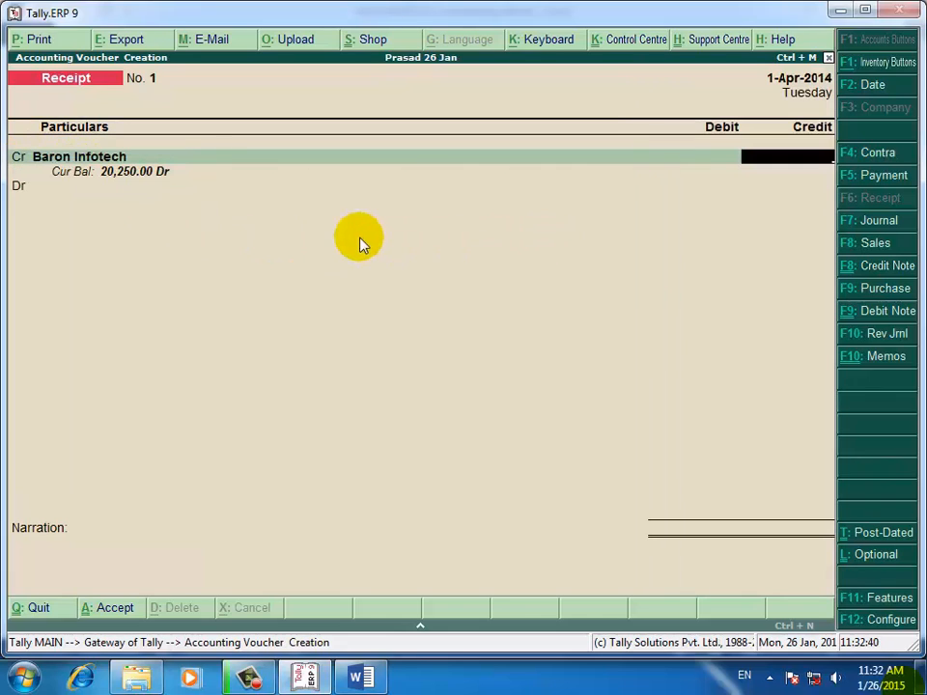
{"action": "left_click", "coordinate": [356, 679]}
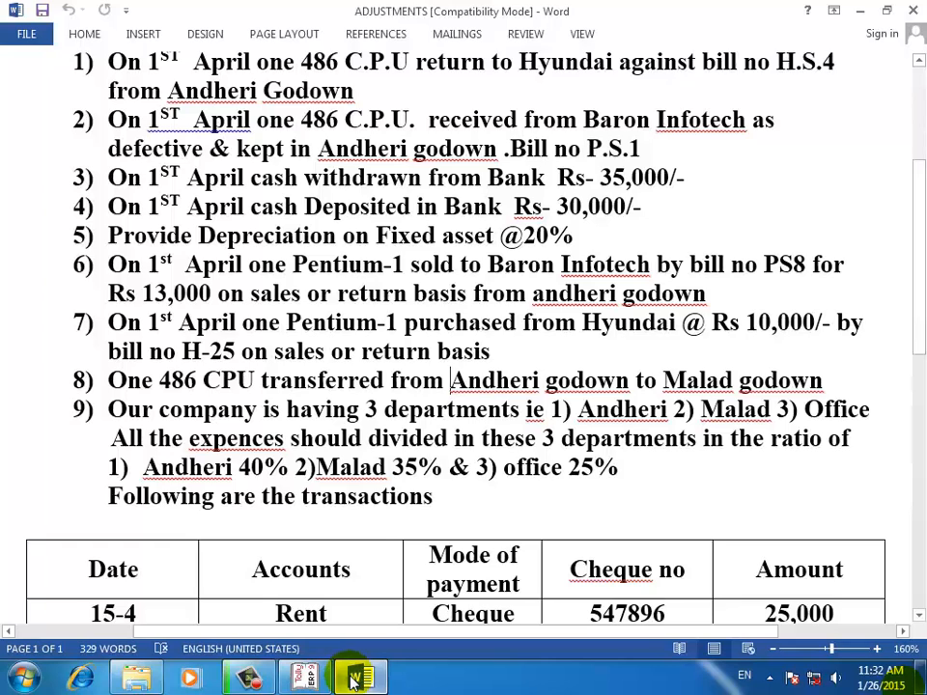
{"action": "left_click", "coordinate": [355, 679]}
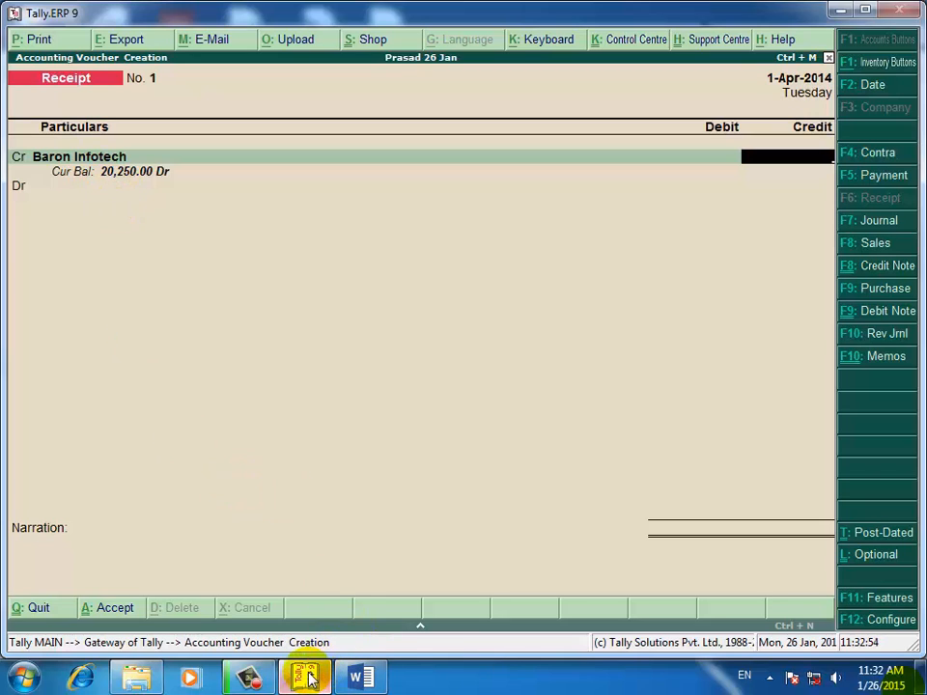
{"action": "mouse_move", "coordinate": [309, 680]}
{"action": "left_click", "coordinate": [357, 678]}
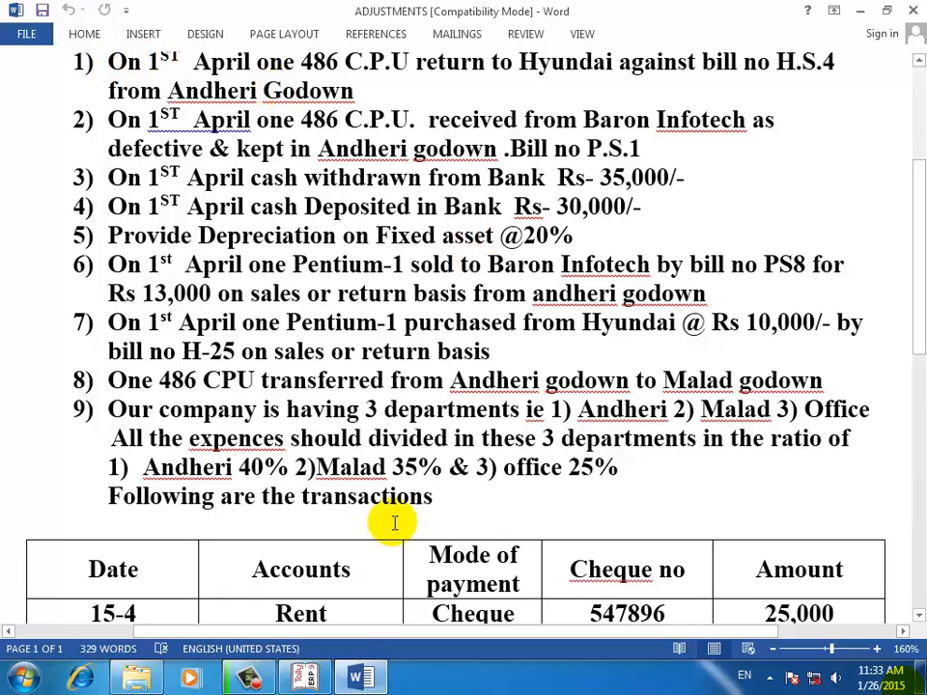
Step: Open the Tally 9 document from the TALLY ERP 9 folder on drive E and bring it up in Word
{"action": "left_click", "coordinate": [136, 678]}
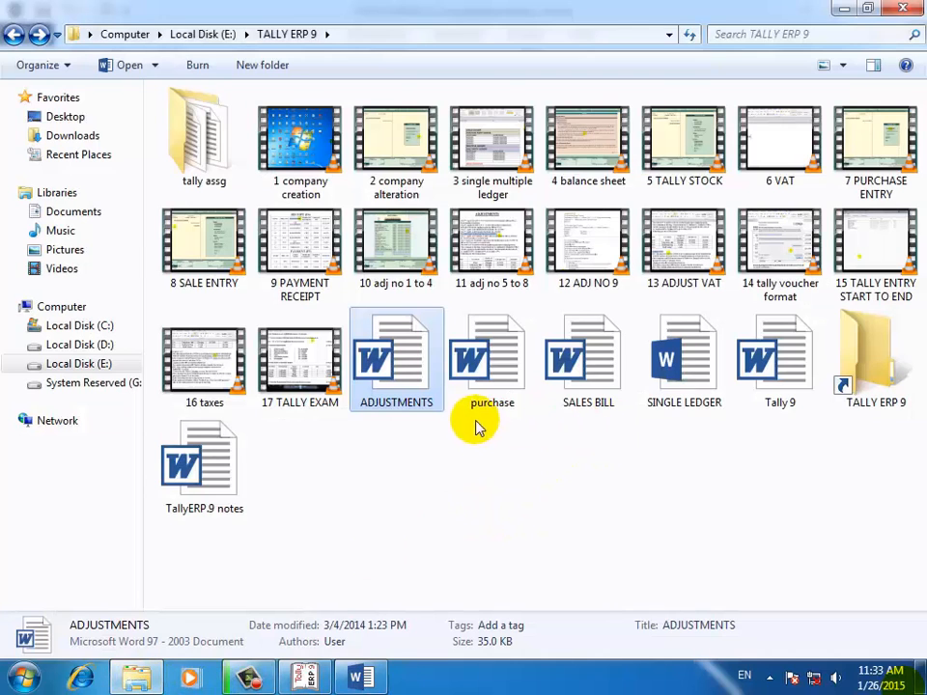
{"action": "left_click", "coordinate": [762, 367]}
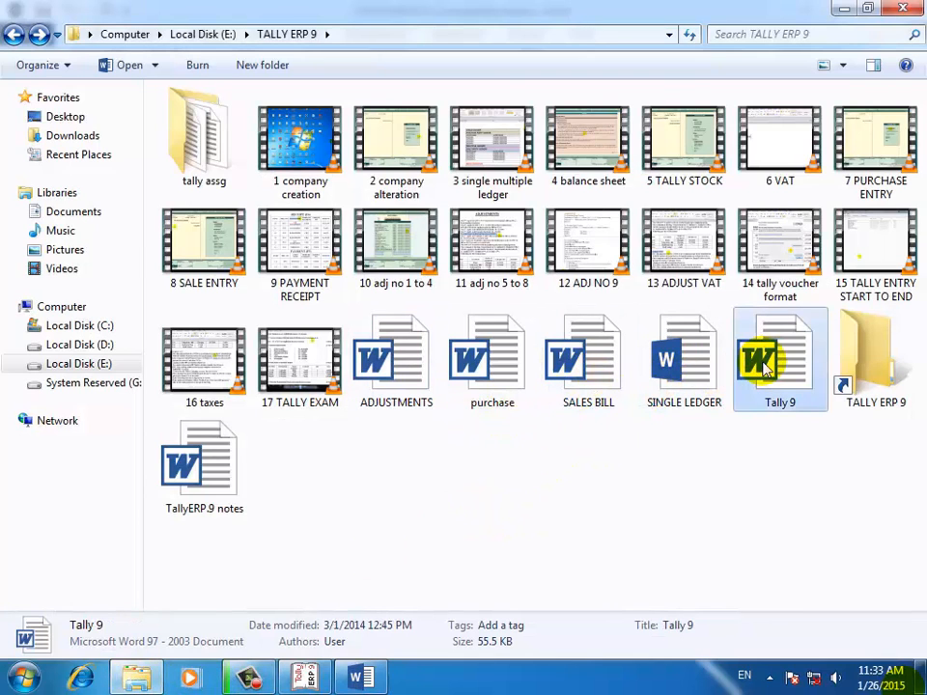
{"action": "double_click", "coordinate": [763, 365]}
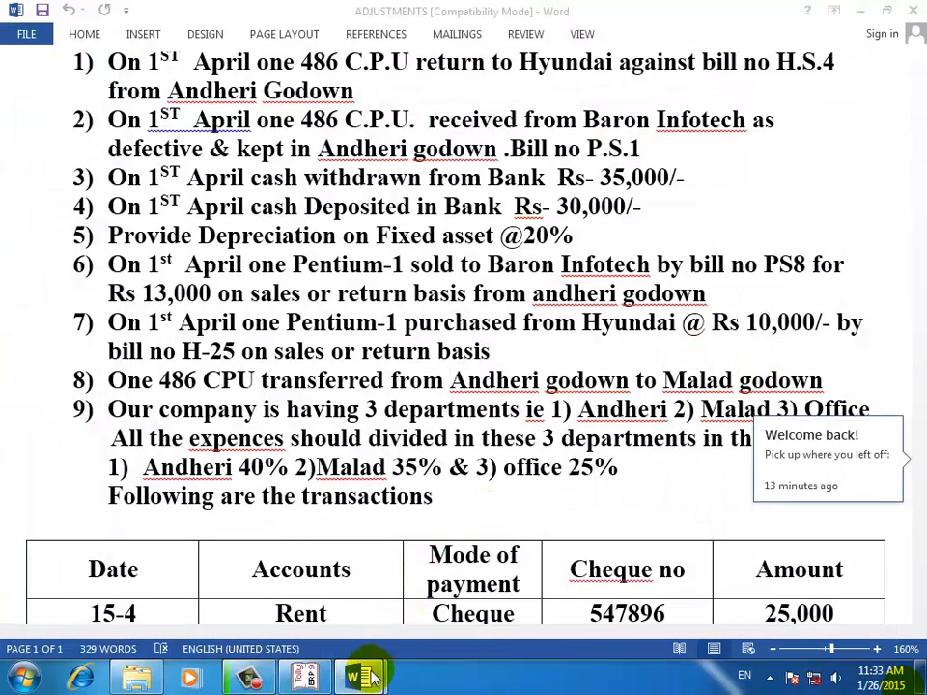
{"action": "left_click", "coordinate": [859, 17]}
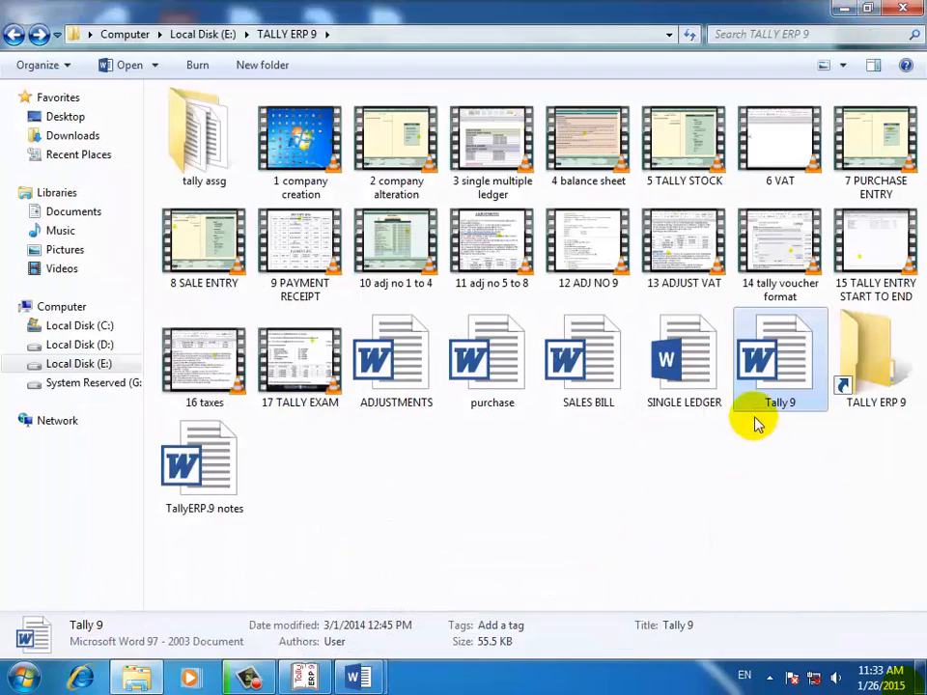
{"action": "double_click", "coordinate": [768, 377]}
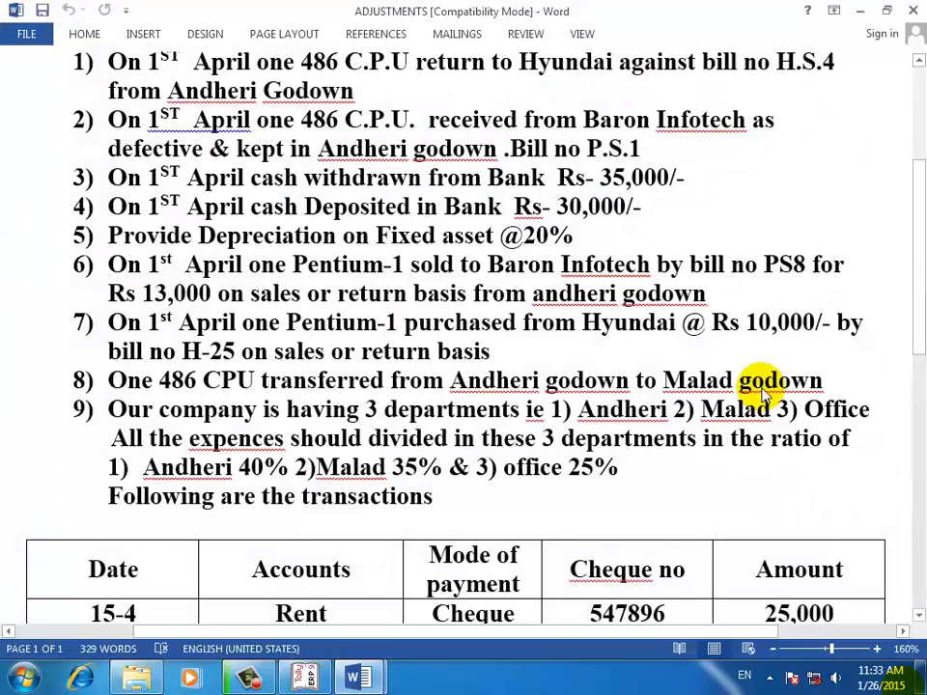
{"action": "left_click", "coordinate": [858, 11]}
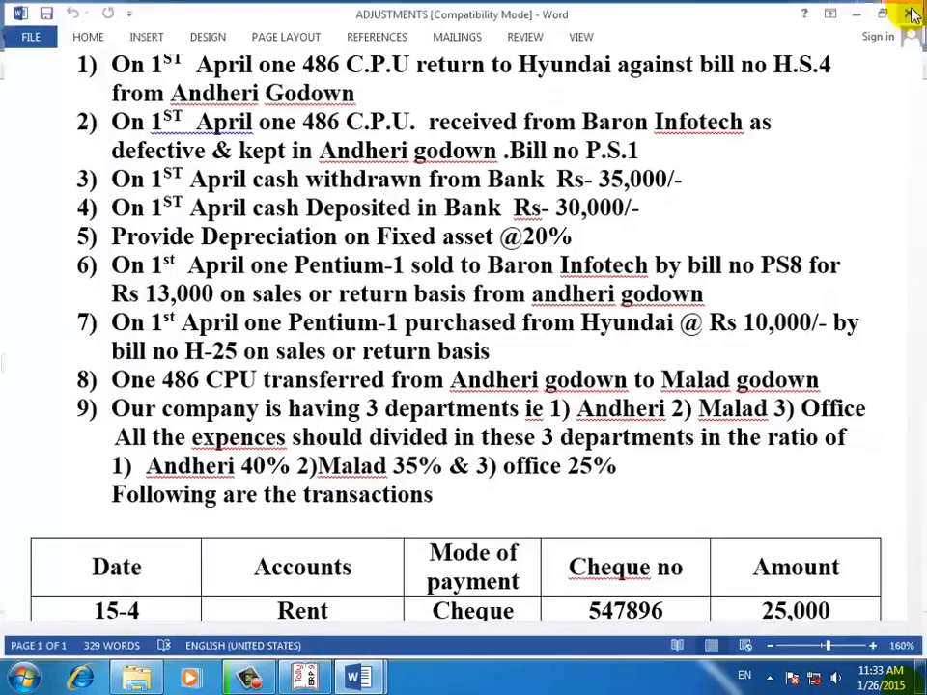
{"action": "left_click", "coordinate": [363, 677]}
{"action": "left_click", "coordinate": [480, 495]}
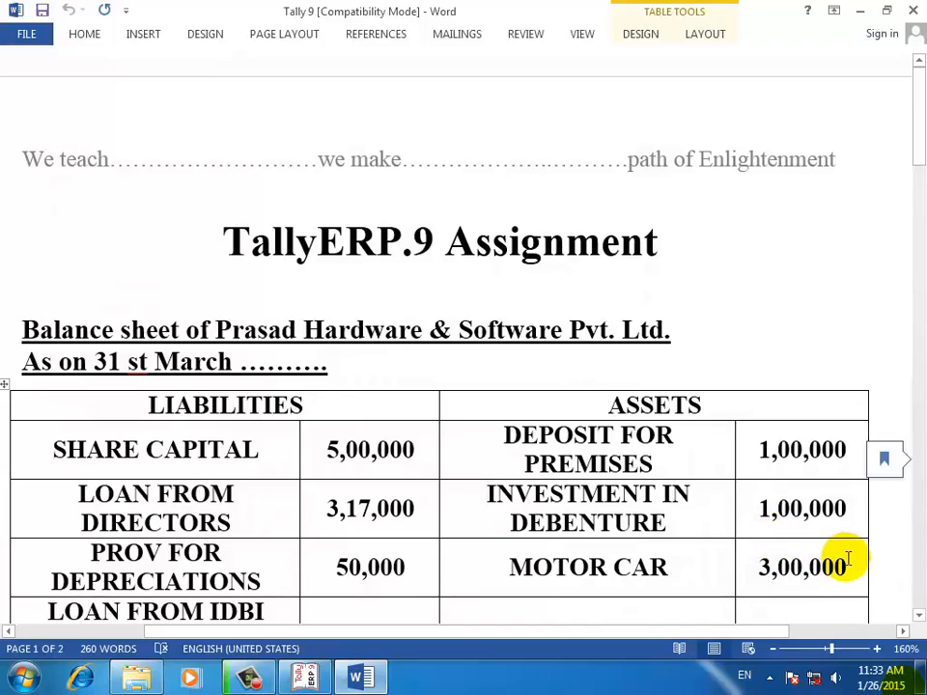
Step: Examine the bill numbers, parties, payment modes and amounts in the assignment's RECEIPT (F6) table
{"action": "key", "text": "Down"}
{"action": "key", "text": "Down"}
{"action": "key", "text": "Down"}
{"action": "key", "text": "Down"}
{"action": "key", "text": "Down"}
{"action": "key", "text": "Down"}
{"action": "key", "text": "Down"}
{"action": "key", "text": "Down"}
{"action": "key", "text": "Down"}
{"action": "key", "text": "Down"}
{"action": "key", "text": "Down"}
{"action": "key", "text": "Down"}
{"action": "key", "text": "Down"}
{"action": "key", "text": "Down"}
{"action": "key", "text": "Down"}
{"action": "key", "text": "Down"}
{"action": "key", "text": "Down"}
{"action": "key", "text": "Down"}
{"action": "key", "text": "Down"}
{"action": "key", "text": "Down"}
{"action": "key", "text": "Down"}
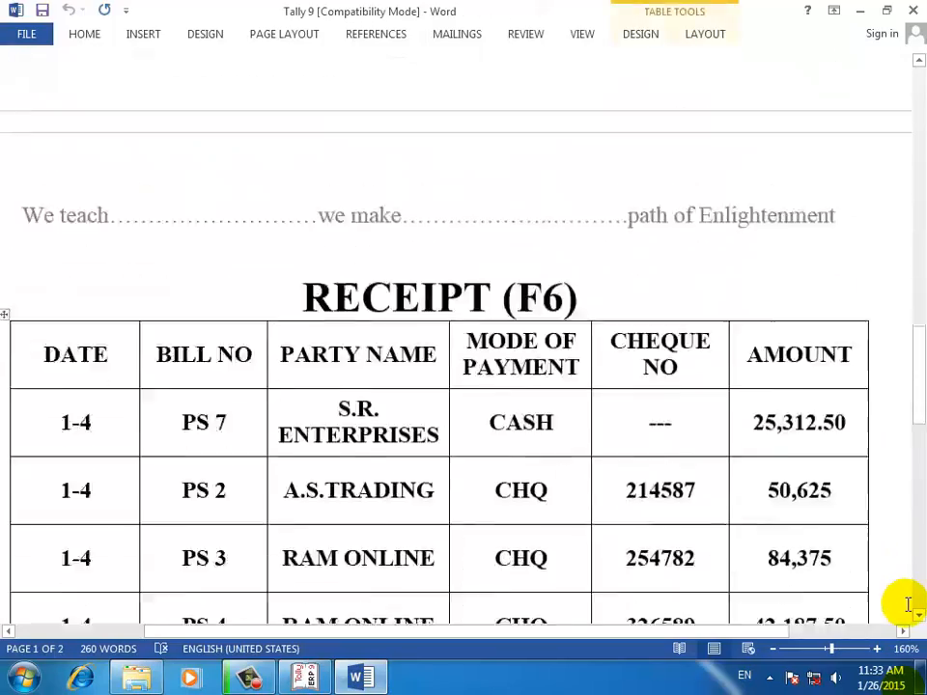
{"action": "key", "text": "Up"}
{"action": "key", "text": "Up"}
{"action": "key", "text": "Up"}
{"action": "key", "text": "Up"}
{"action": "key", "text": "Up"}
{"action": "key", "text": "Up"}
{"action": "key", "text": "Up"}
{"action": "key", "text": "Up"}
{"action": "key", "text": "Up"}
{"action": "key", "text": "Up"}
{"action": "key", "text": "Up"}
{"action": "key", "text": "Up"}
{"action": "key", "text": "Up"}
{"action": "key", "text": "Up"}
{"action": "key", "text": "Up"}
{"action": "key", "text": "Up"}
{"action": "key", "text": "Up"}
{"action": "key", "text": "Up"}
{"action": "key", "text": "Up"}
{"action": "key", "text": "Up"}
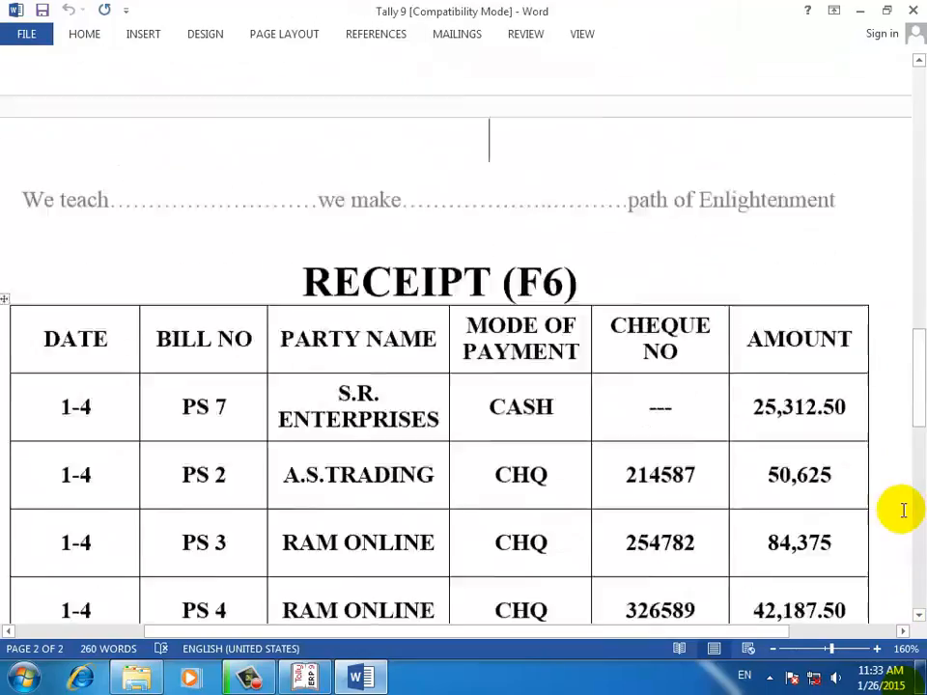
{"action": "key", "text": "Down"}
{"action": "key", "text": "Down"}
{"action": "key", "text": "Down"}
{"action": "key", "text": "Down"}
{"action": "key", "text": "Down"}
{"action": "key", "text": "Down"}
{"action": "key", "text": "Down"}
{"action": "key", "text": "Down"}
{"action": "key", "text": "Down"}
{"action": "key", "text": "Down"}
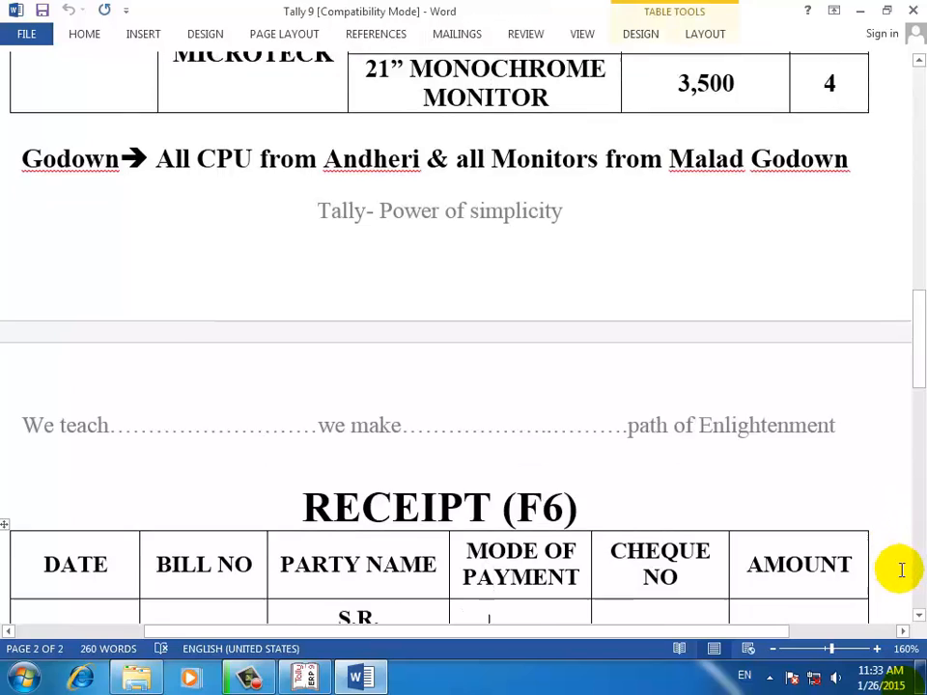
{"action": "key", "text": "Down"}
{"action": "key", "text": "Down"}
{"action": "key", "text": "Down"}
{"action": "key", "text": "Down"}
{"action": "key", "text": "Down"}
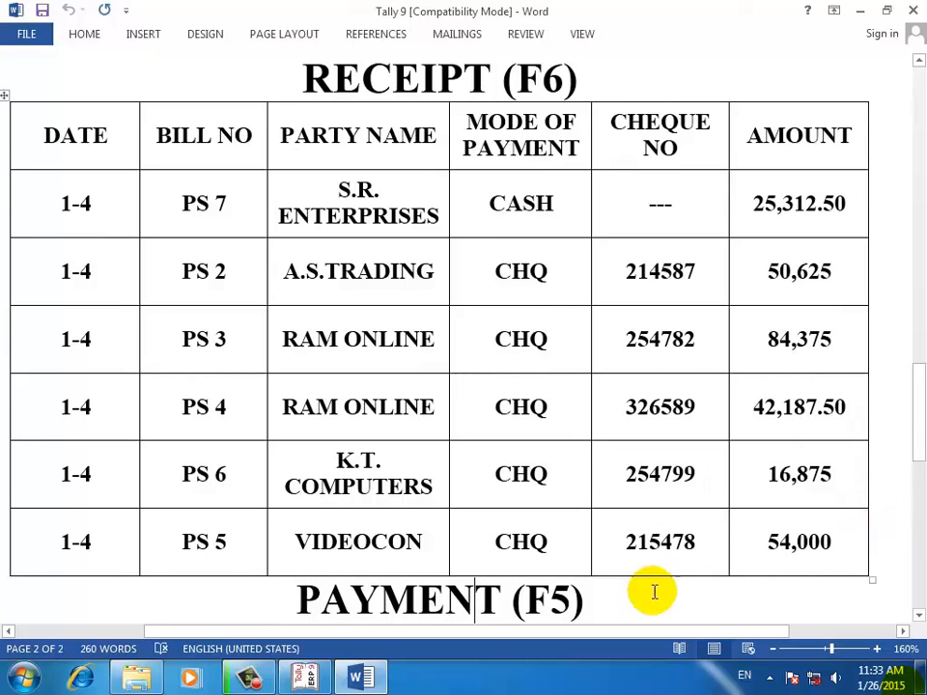
Step: Return to Tally.ERP 9 and credit Baron Infotech with 20,250, allocated as Agst Ref to pending bill PS1
{"action": "left_click", "coordinate": [307, 679]}
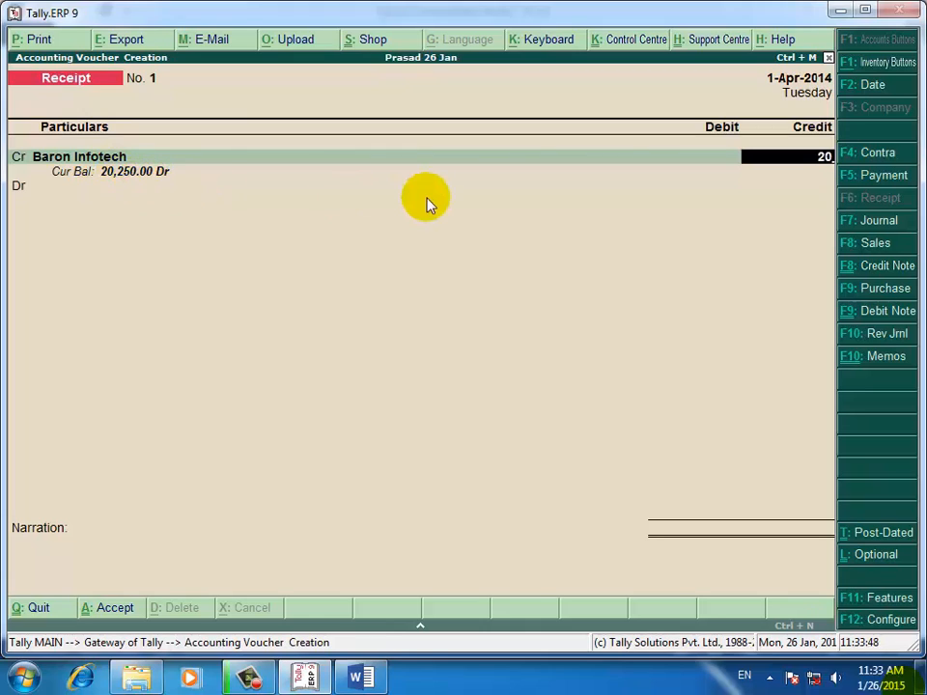
{"action": "type", "text": "0"}
{"action": "key", "text": "Return"}
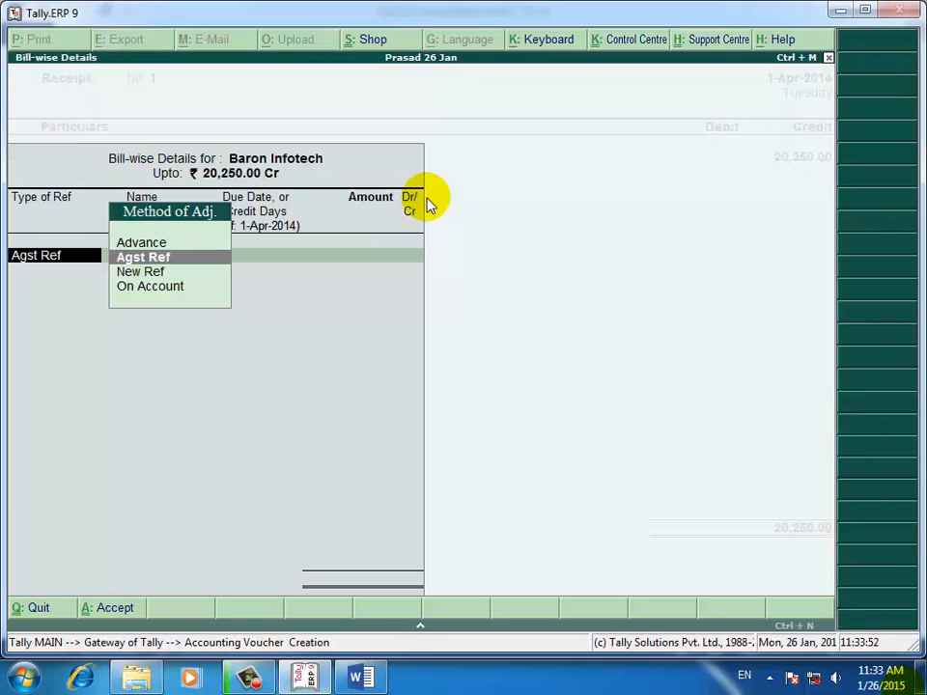
{"action": "key", "text": "Return"}
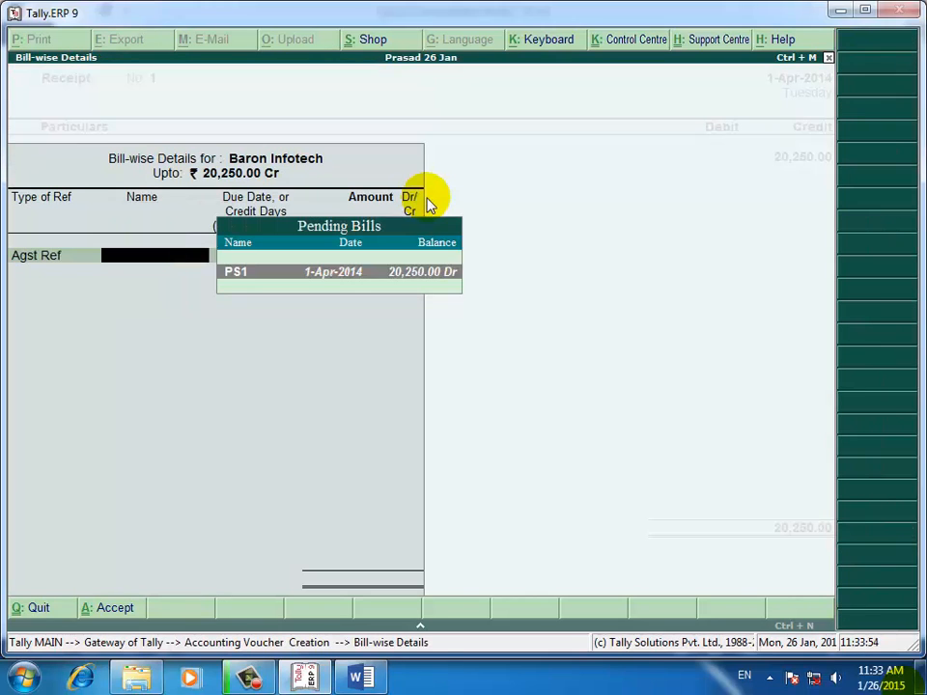
{"action": "key", "text": "Return"}
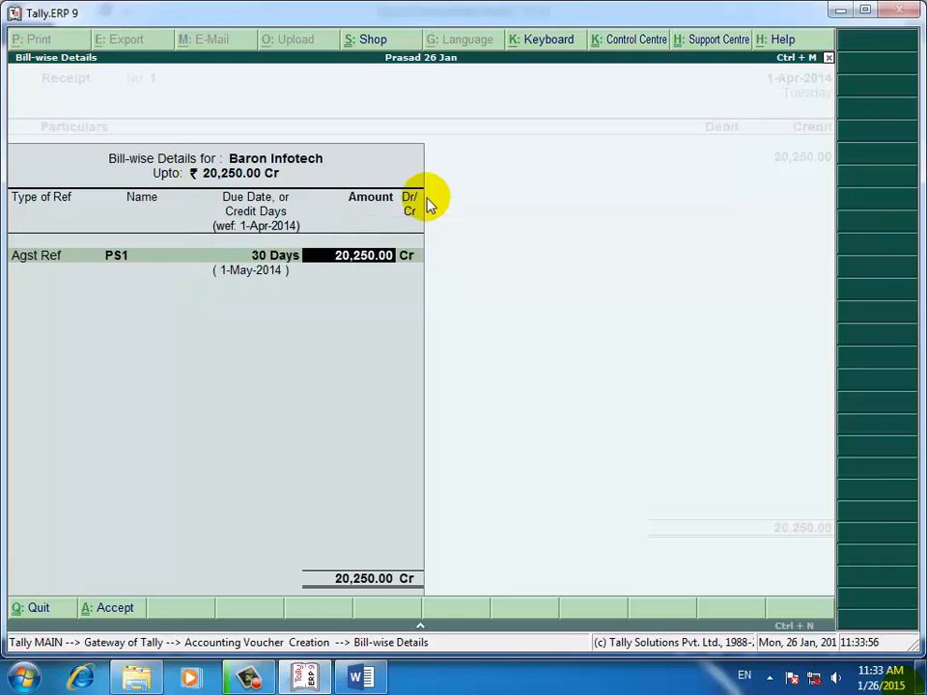
{"action": "key", "text": "Return"}
{"action": "key", "text": "Return"}
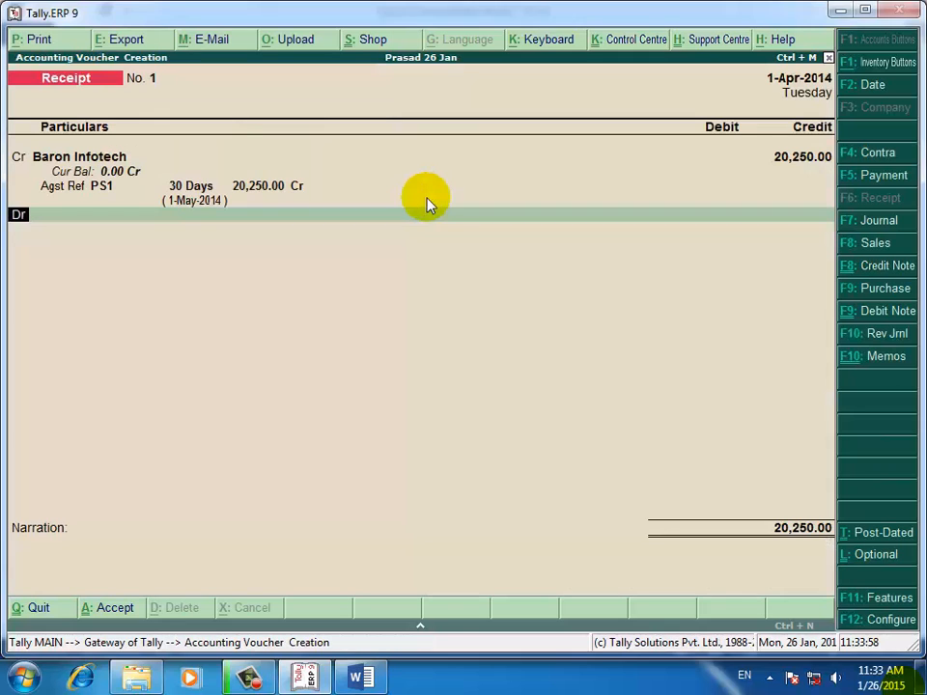
Step: Choose Bank of India as the debit ledger of the receipt voucher
{"action": "key", "text": "Return"}
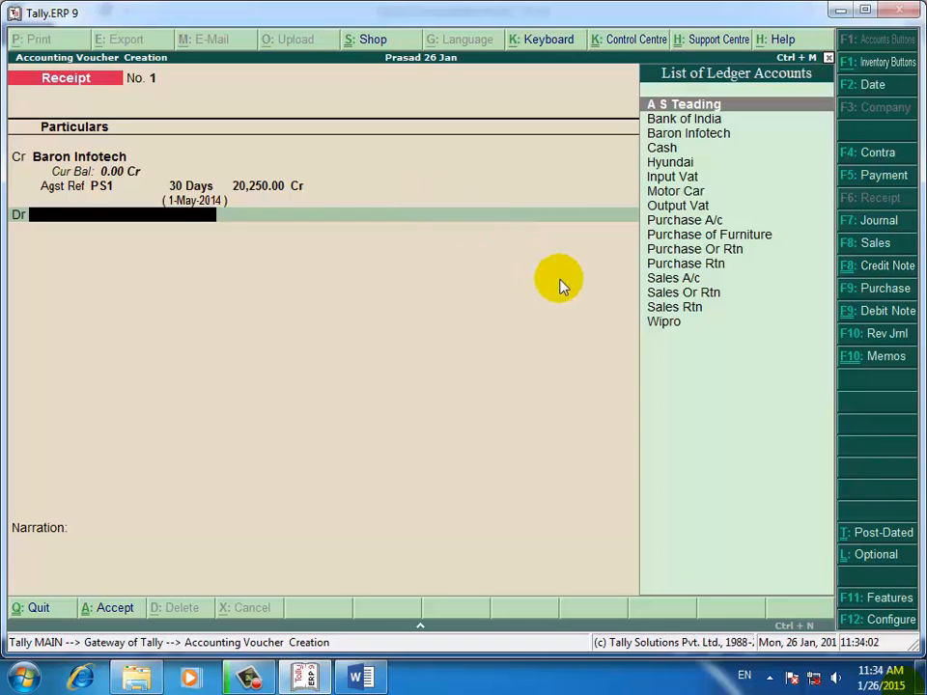
{"action": "left_click", "coordinate": [370, 678]}
{"action": "left_click", "coordinate": [370, 678]}
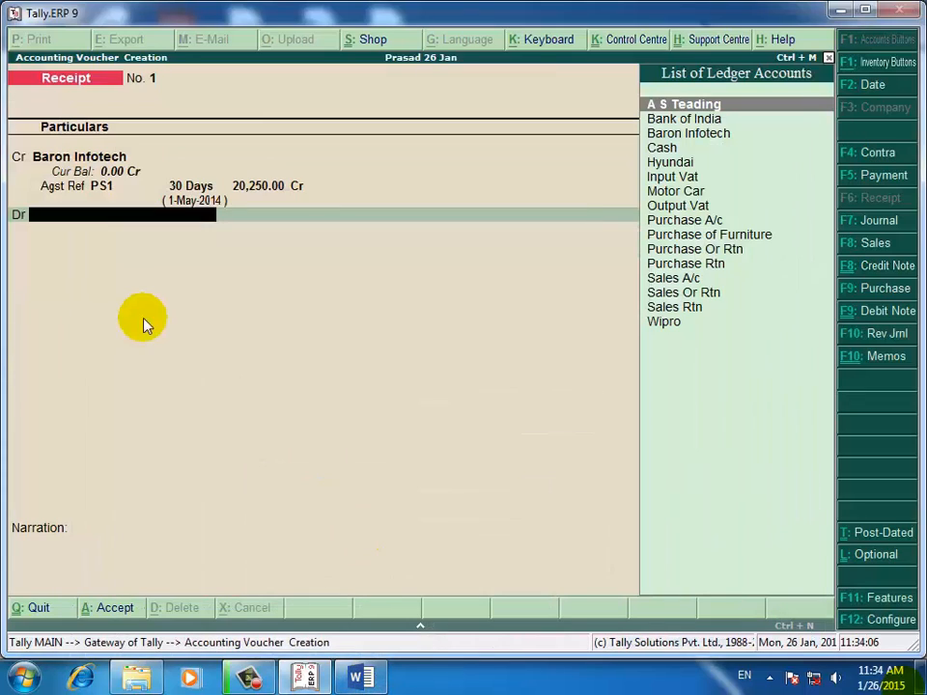
{"action": "type", "text": "B"}
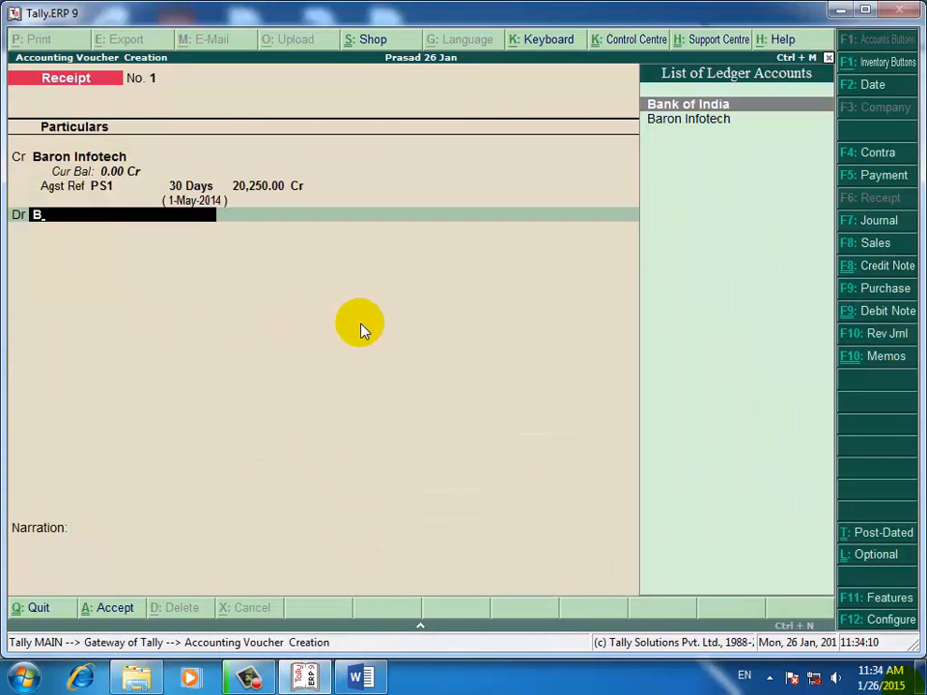
{"action": "key", "text": "Return"}
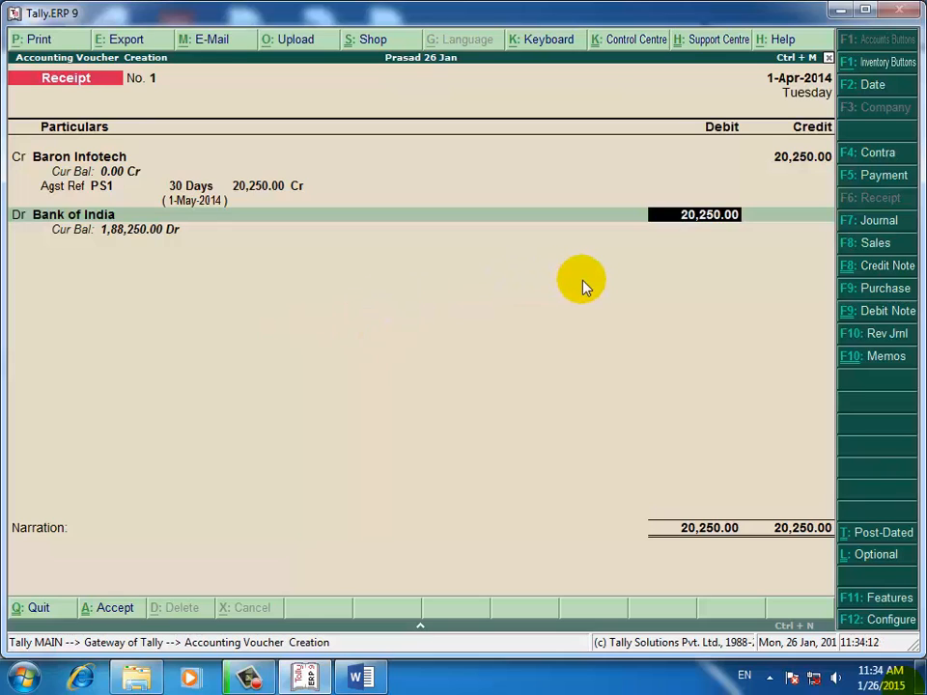
Step: Accept the 20,250 debit and Cheque/DD allocation with blank instrument details, then save the receipt voucher without a narration
{"action": "key", "text": "Return"}
{"action": "key", "text": "Return"}
{"action": "key", "text": "Return"}
{"action": "key", "text": "Return"}
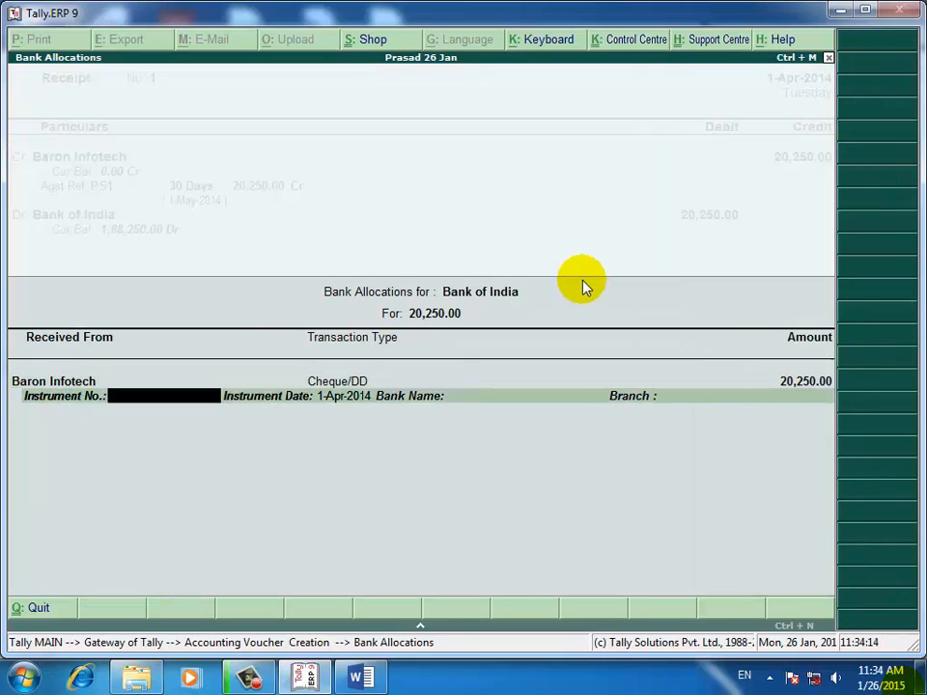
{"action": "key", "text": "Return"}
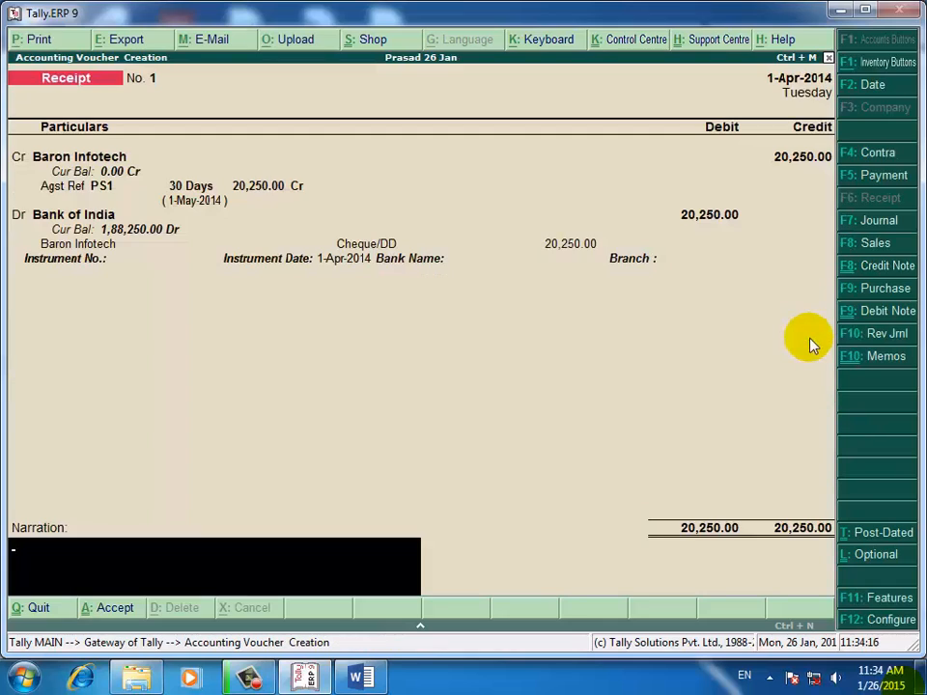
{"action": "key", "text": "Return"}
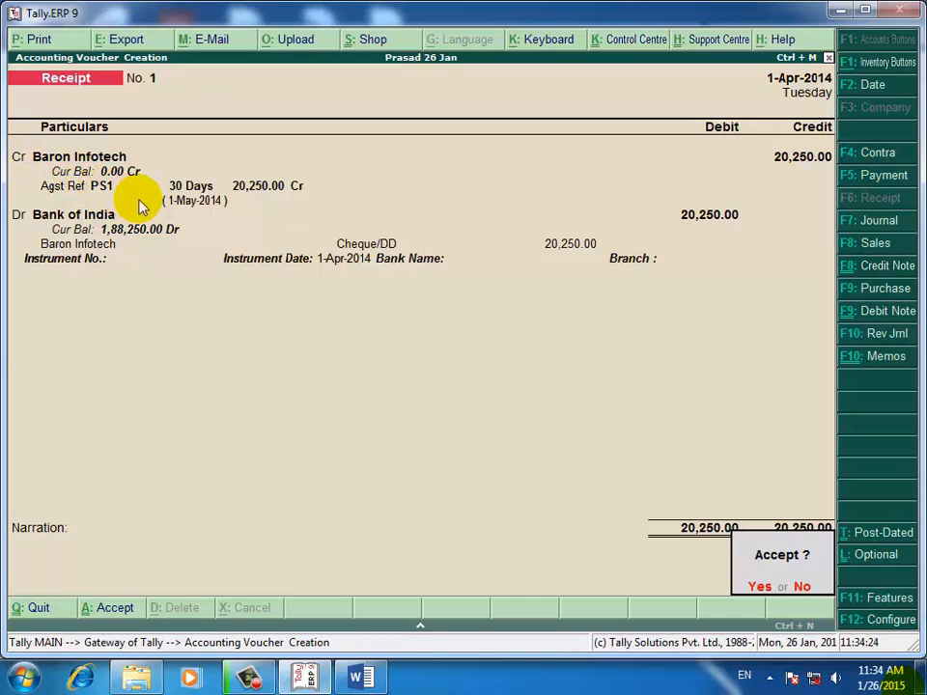
{"action": "key", "text": "Return"}
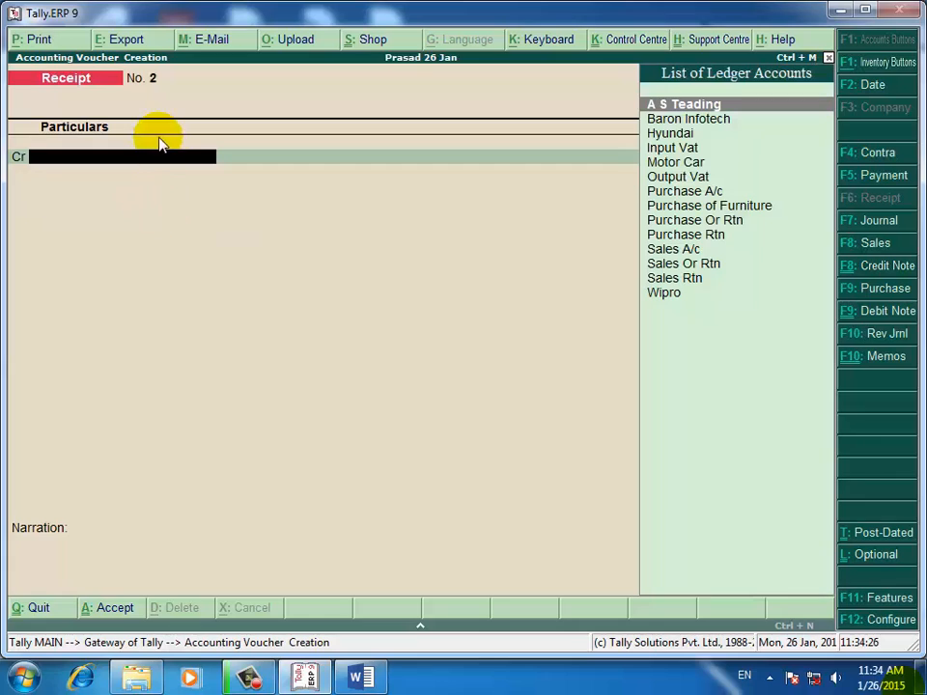
Step: Switch to a new Payment voucher, review the Hyundai row of the PAYMENT (F5) table in Word and return to the voucher
{"action": "left_click", "coordinate": [878, 178]}
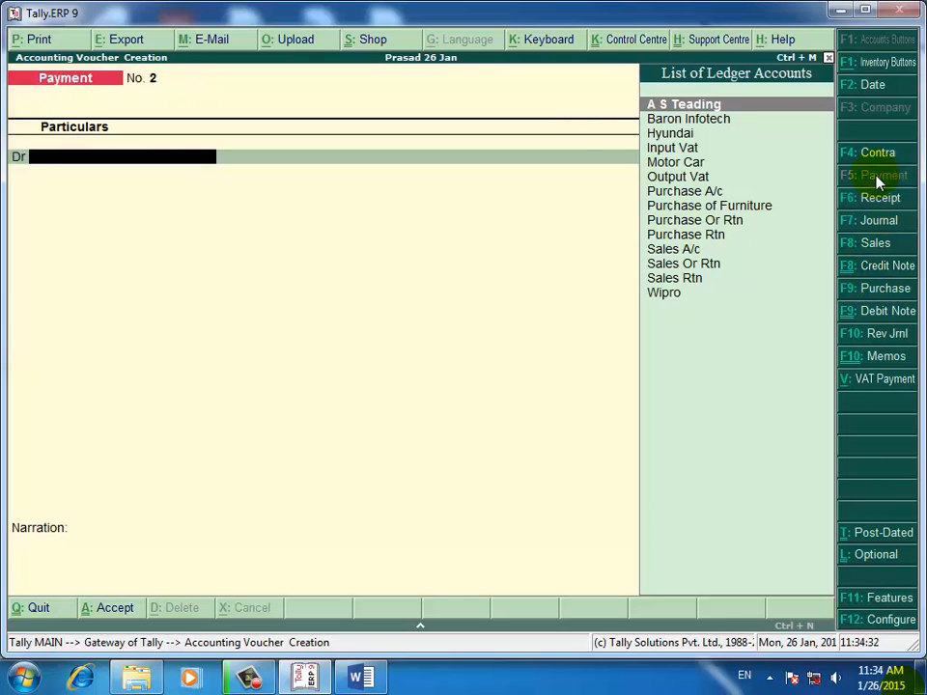
{"action": "left_click", "coordinate": [365, 681]}
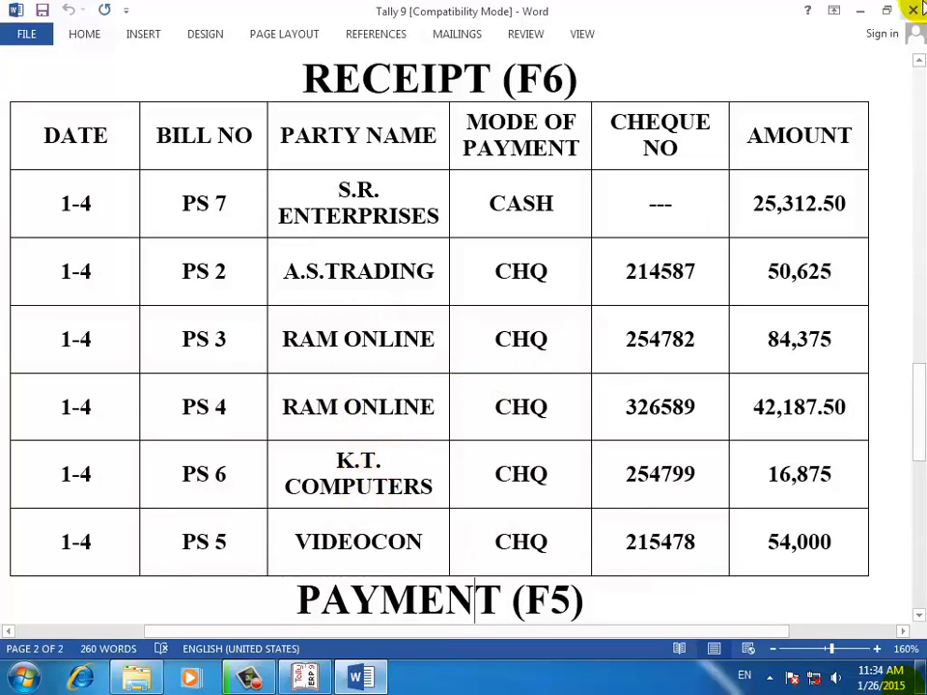
{"action": "key", "text": "Down"}
{"action": "key", "text": "Down"}
{"action": "key", "text": "Down"}
{"action": "key", "text": "Down"}
{"action": "key", "text": "Down"}
{"action": "key", "text": "Down"}
{"action": "key", "text": "Down"}
{"action": "key", "text": "Down"}
{"action": "key", "text": "Down"}
{"action": "key", "text": "Down"}
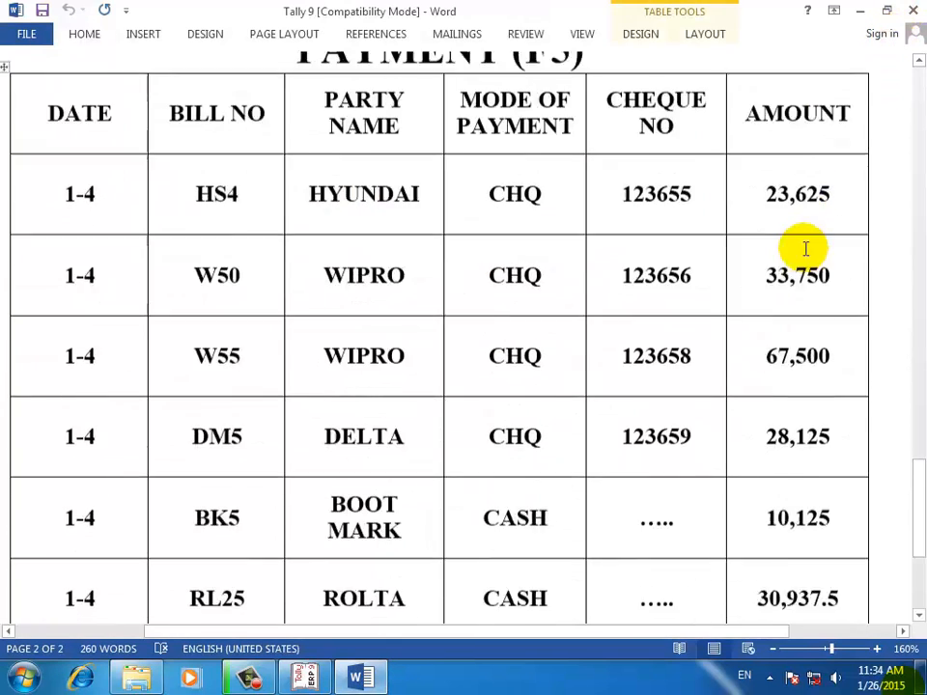
{"action": "key", "text": "Up"}
{"action": "key", "text": "Up"}
{"action": "key", "text": "Up"}
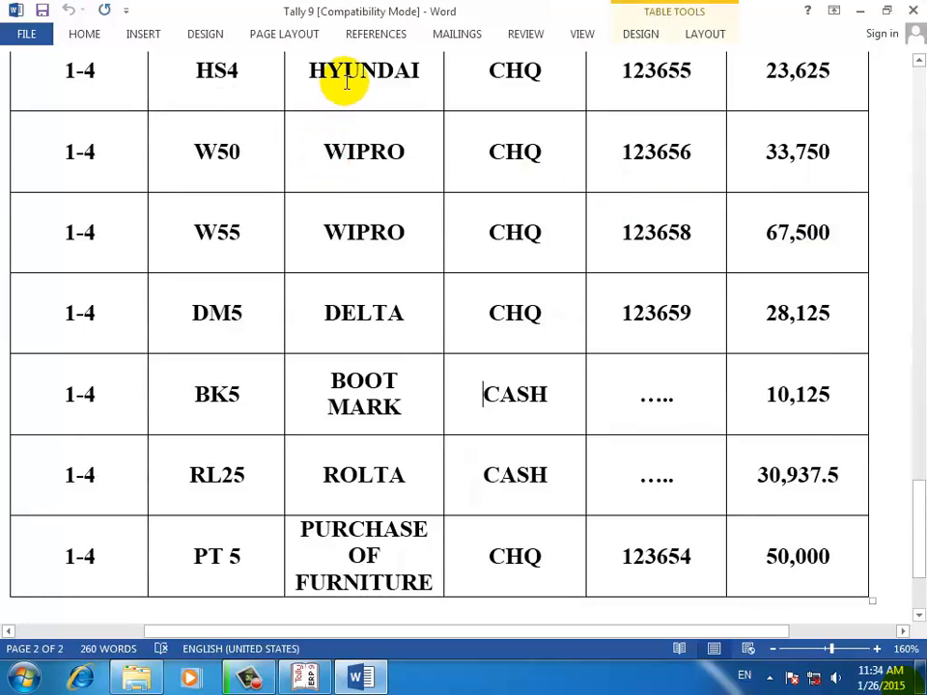
{"action": "scroll", "coordinate": [343, 85], "scroll_direction": "up", "scroll_amount": 2}
{"action": "left_click_drag", "start_coordinate": [326, 159], "coordinate": [421, 161]}
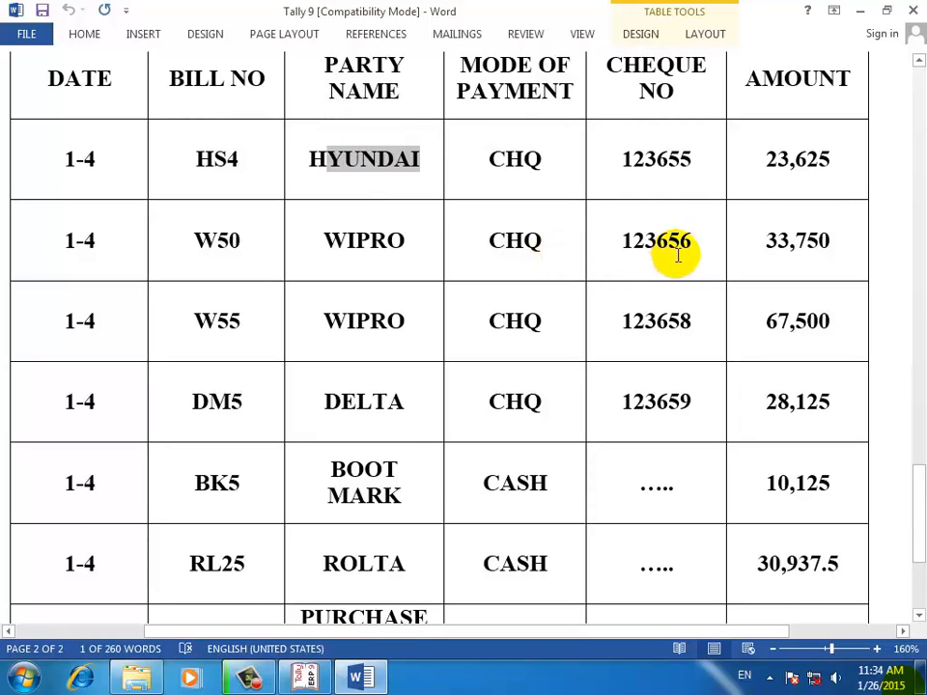
{"action": "left_click", "coordinate": [855, 12]}
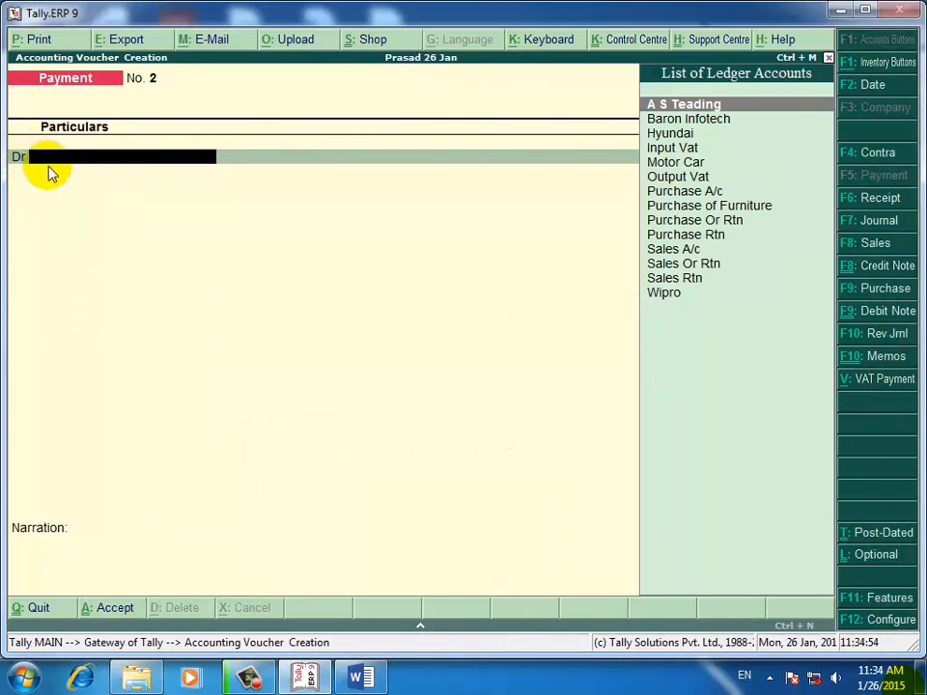
Step: Debit Hyundai with 15,750 in the payment voucher, allocated as Agst Ref to pending bill HS4
{"action": "type", "text": "H"}
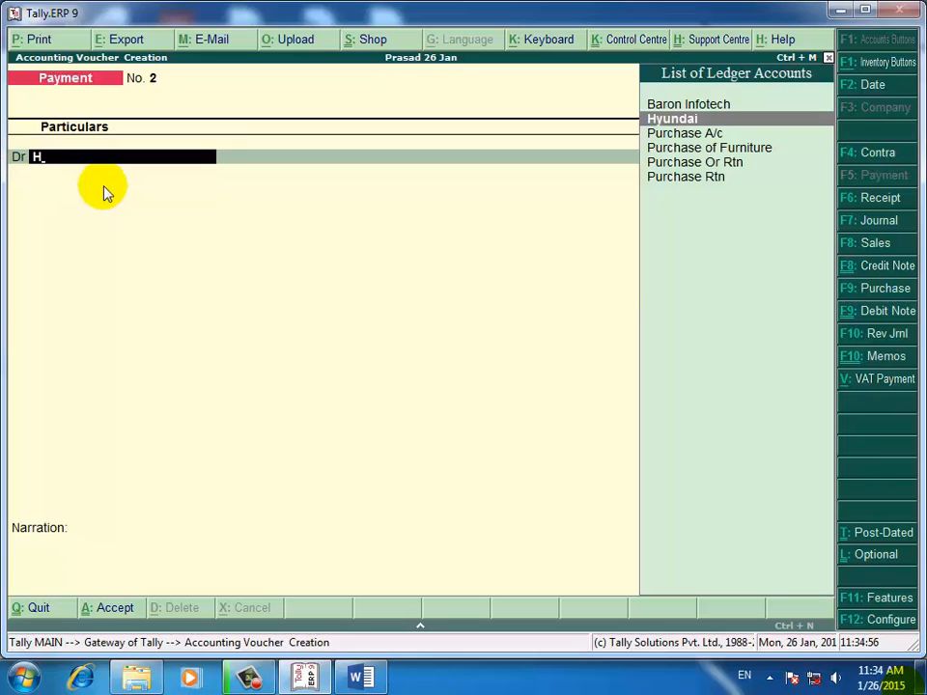
{"action": "key", "text": "Return"}
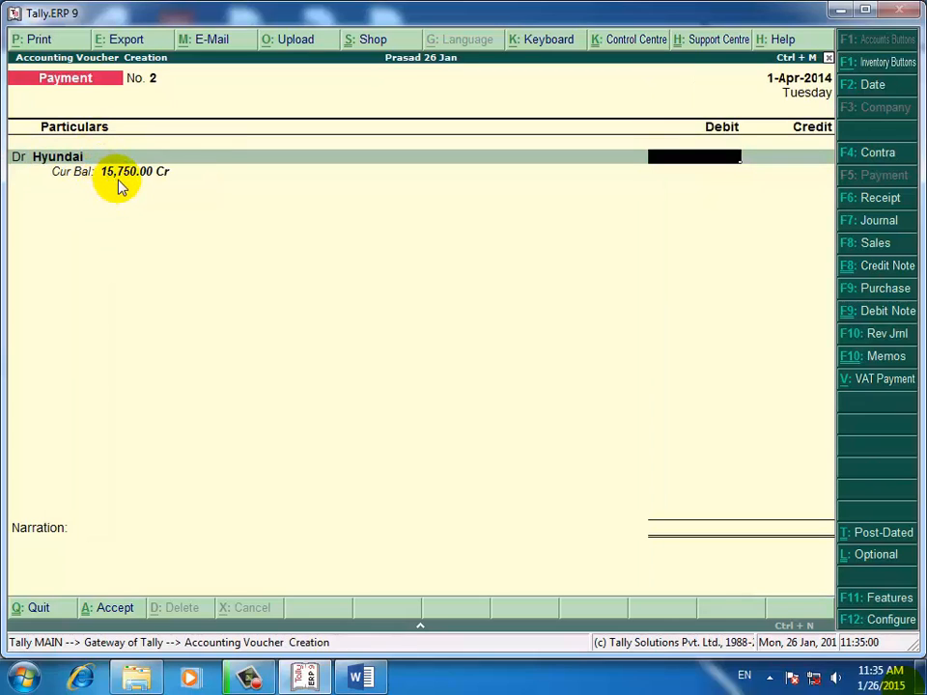
{"action": "type", "text": "15750"}
{"action": "key", "text": "Return"}
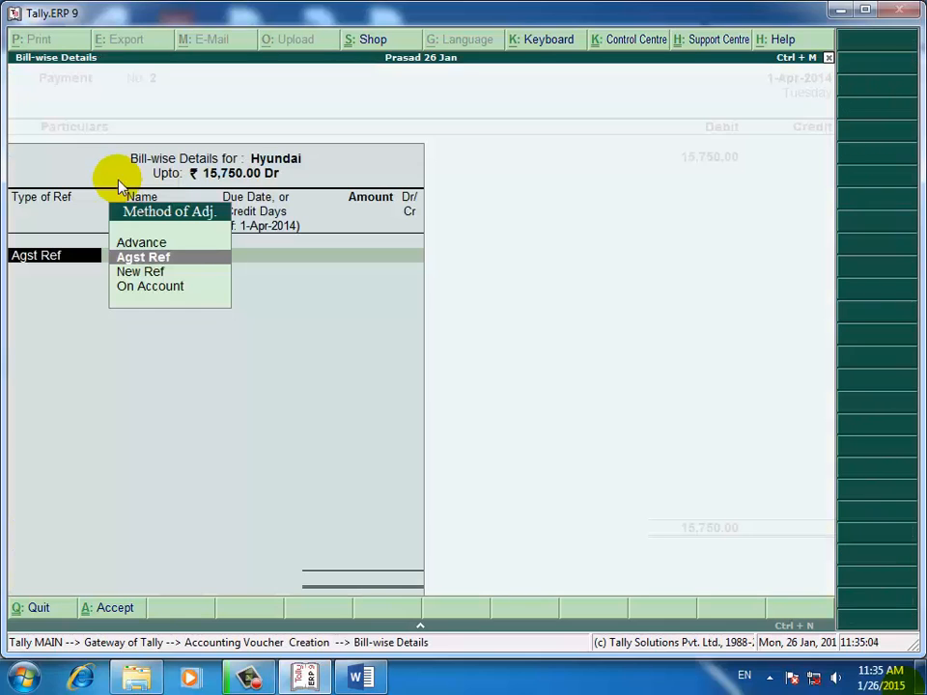
{"action": "key", "text": "Return"}
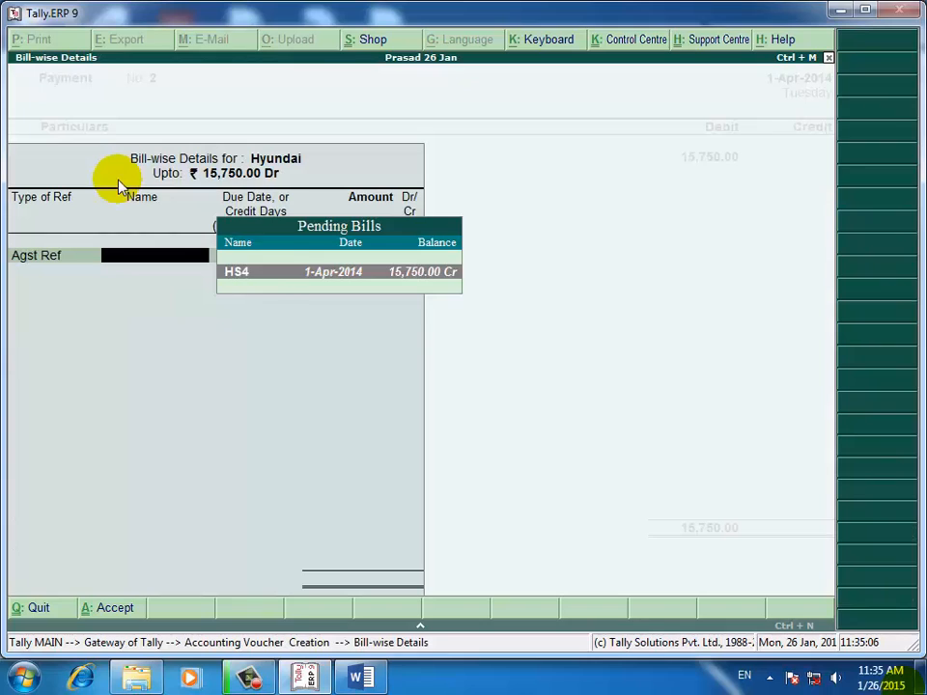
{"action": "key", "text": "Return"}
{"action": "key", "text": "Return"}
{"action": "key", "text": "Return"}
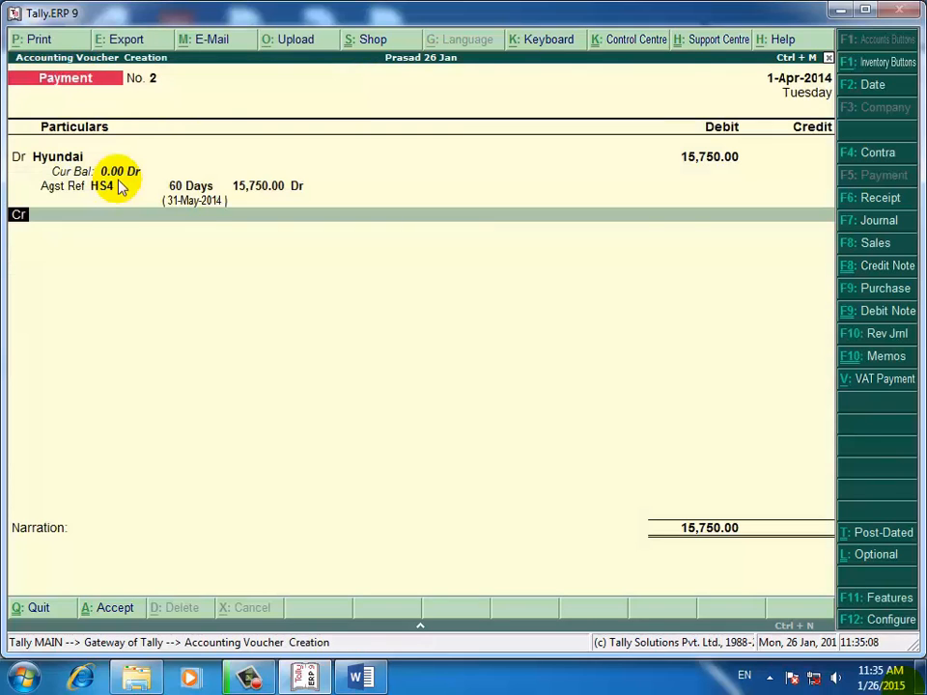
Step: Credit Bank of India with 15,750 and keep Cheque as the transaction type favouring Hyundai
{"action": "key", "text": "Return"}
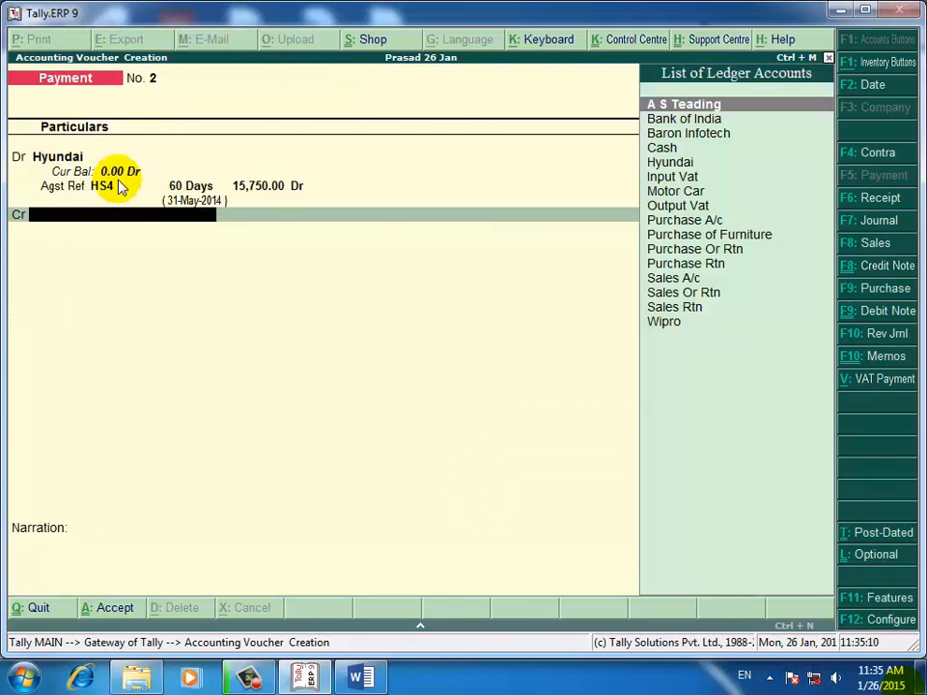
{"action": "type", "text": "B"}
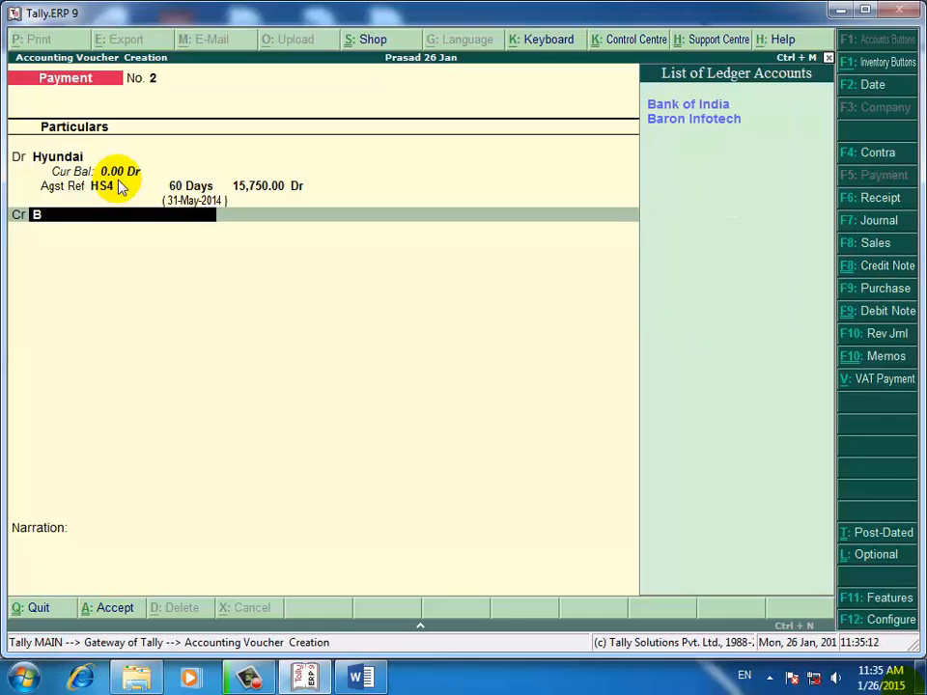
{"action": "key", "text": "Return"}
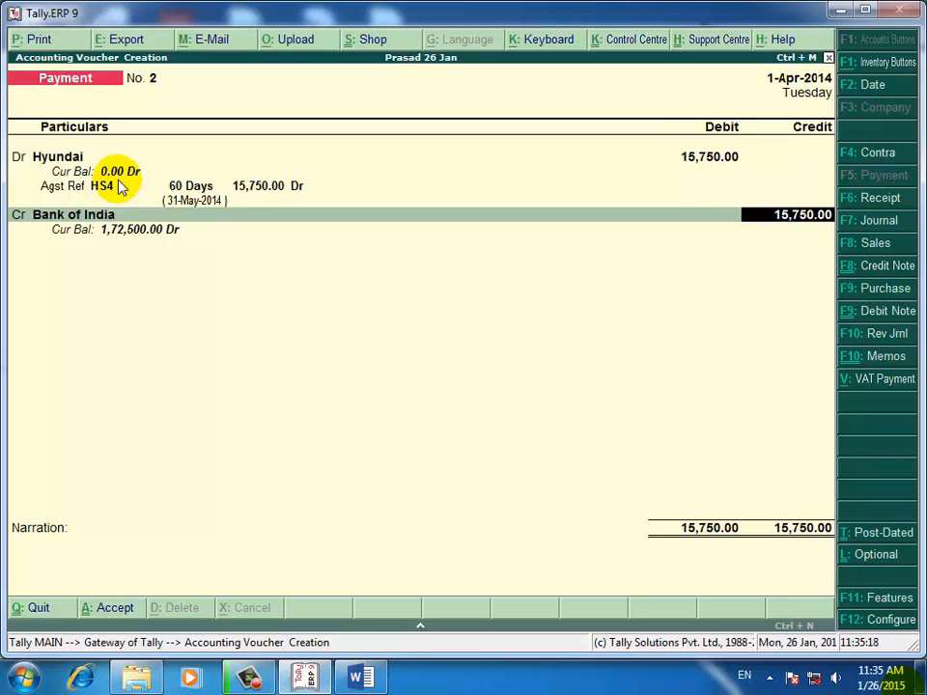
{"action": "key", "text": "Return"}
{"action": "key", "text": "Return"}
{"action": "key", "text": "Return"}
{"action": "key", "text": "Return"}
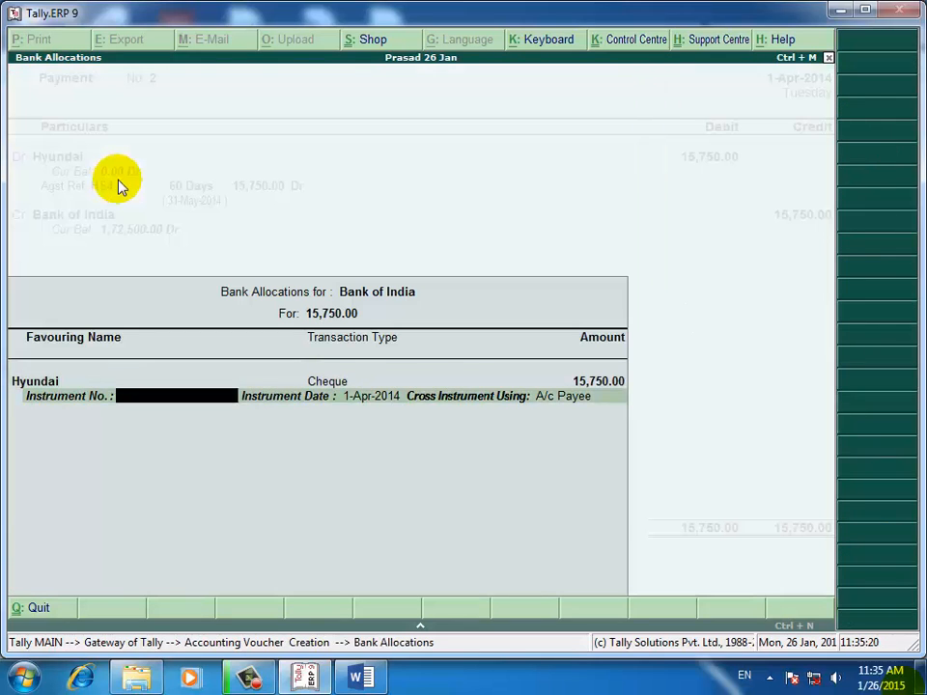
Step: Leave the instrument number blank, keep the A/c Payee crossing, and save the payment voucher without a narration
{"action": "key", "text": "Return"}
{"action": "key", "text": "Return"}
{"action": "key", "text": "Return"}
{"action": "key", "text": "Return"}
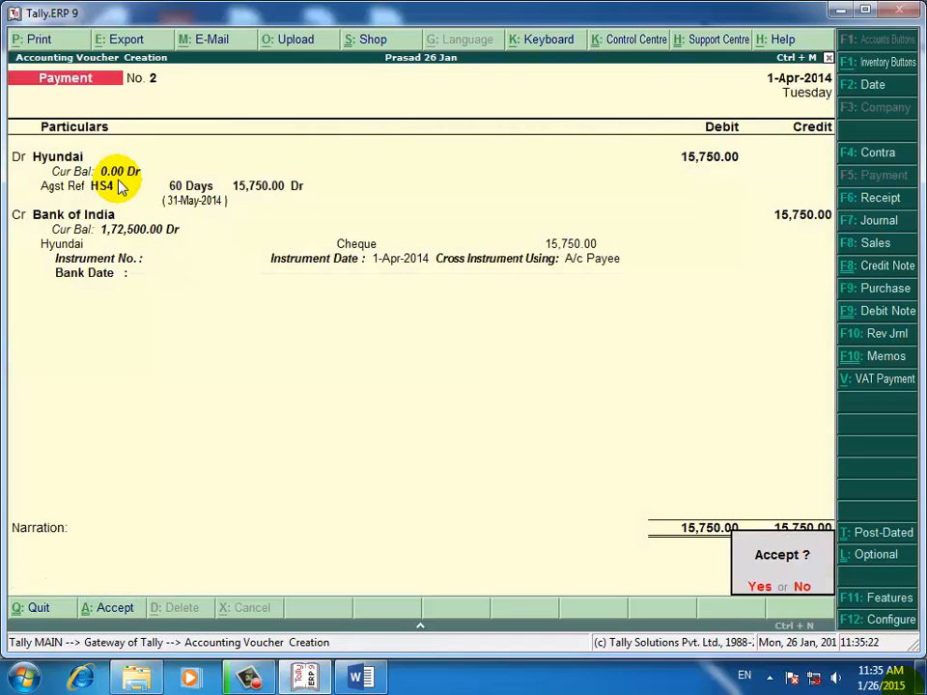
{"action": "key", "text": "Return"}
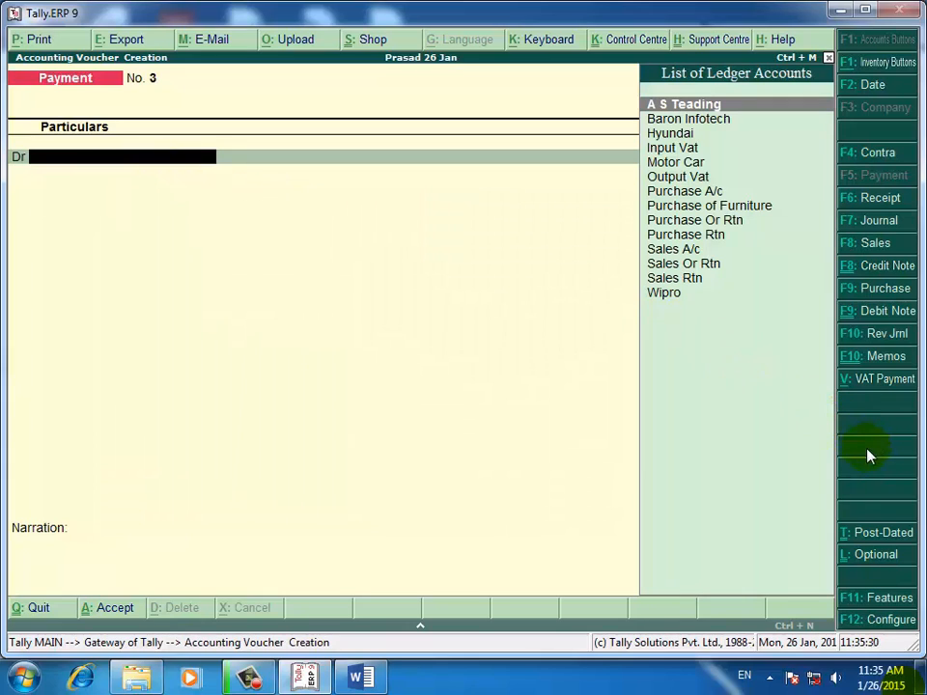
Step: Review the Payment Configuration options, close them unchanged and quit voucher creation to the Gateway of Tally
{"action": "left_click", "coordinate": [879, 623]}
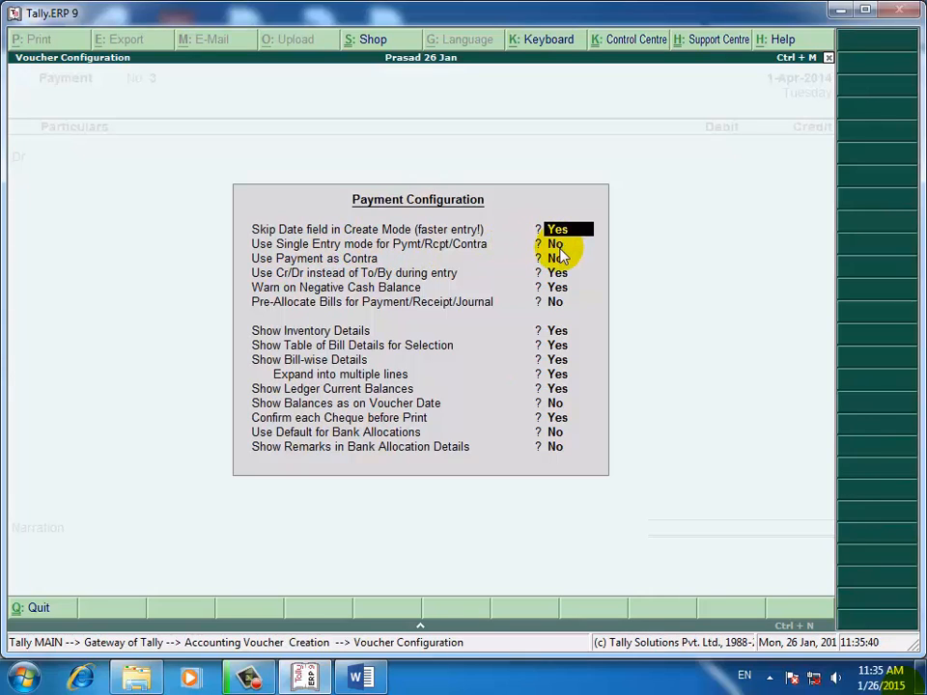
{"action": "key", "text": "Escape"}
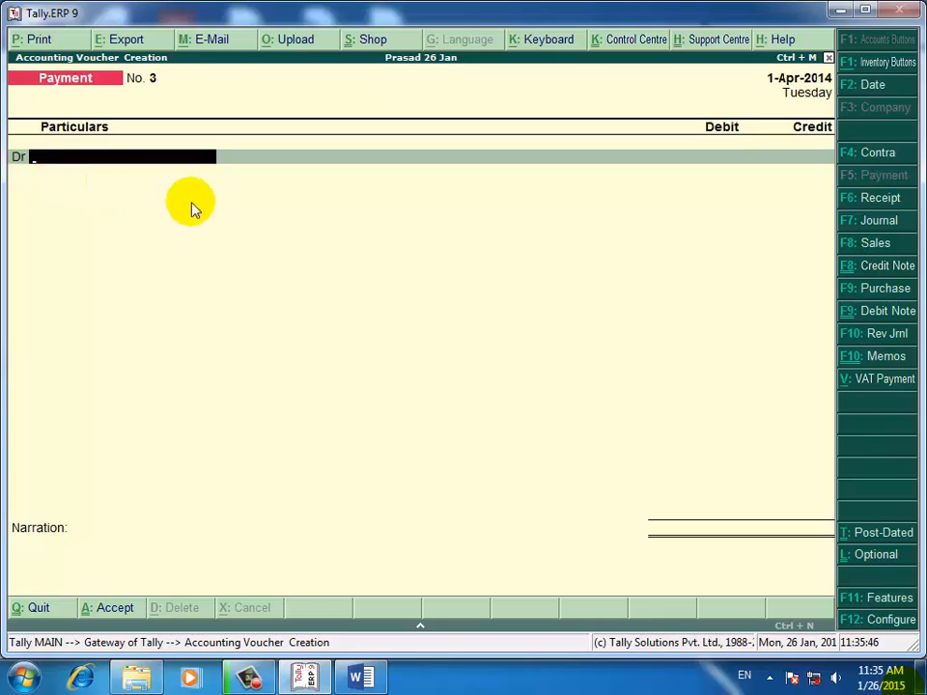
{"action": "key", "text": "Escape"}
{"action": "key", "text": "y"}
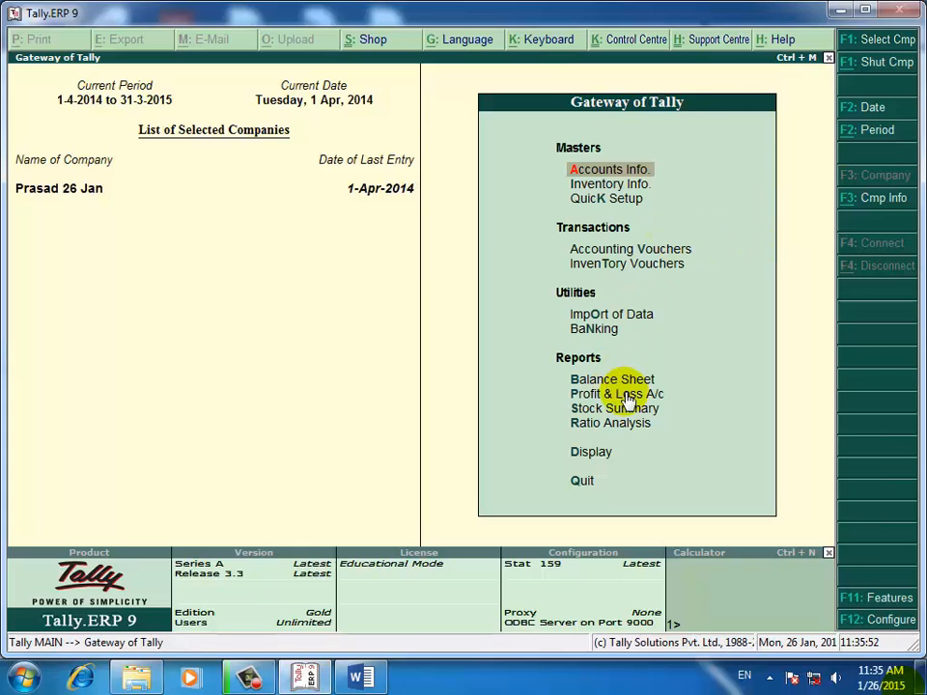
Step: Display the Bills Receivable outstandings report from the Statements of Accounts to check the pending customer bills
{"action": "key", "text": "Down"}
{"action": "key", "text": "Down"}
{"action": "key", "text": "Down"}
{"action": "key", "text": "Down"}
{"action": "key", "text": "Down"}
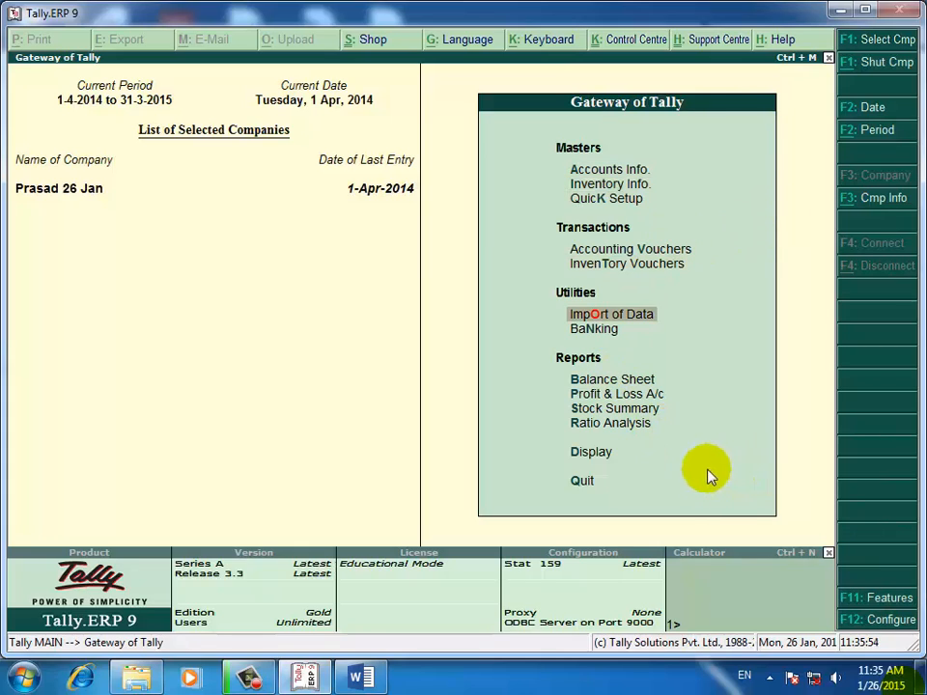
{"action": "key", "text": "Down"}
{"action": "key", "text": "Down"}
{"action": "key", "text": "Down"}
{"action": "key", "text": "Down"}
{"action": "key", "text": "Down"}
{"action": "key", "text": "Down"}
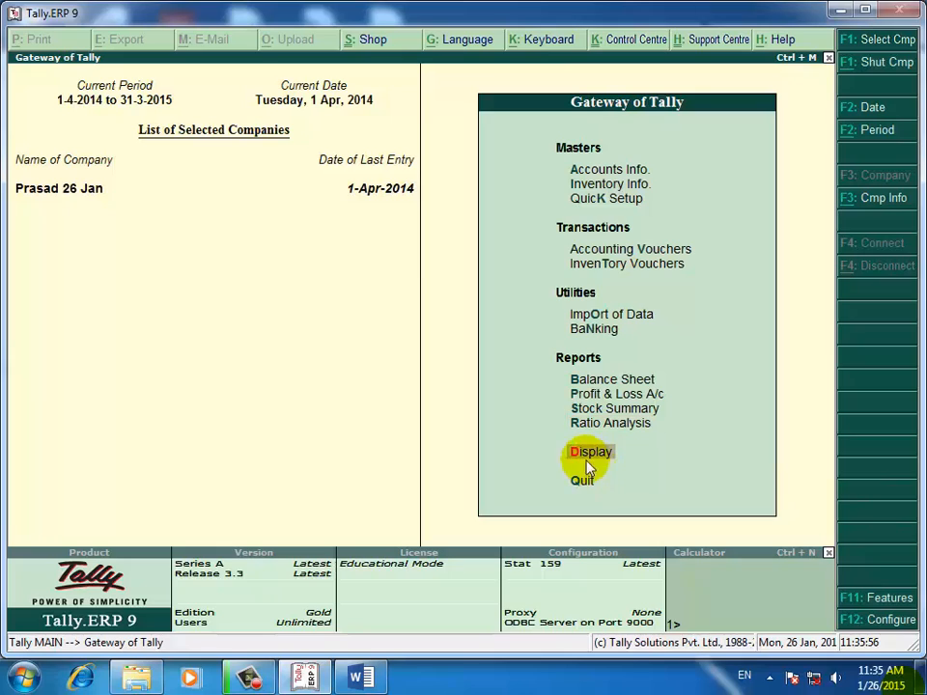
{"action": "key", "text": "Return"}
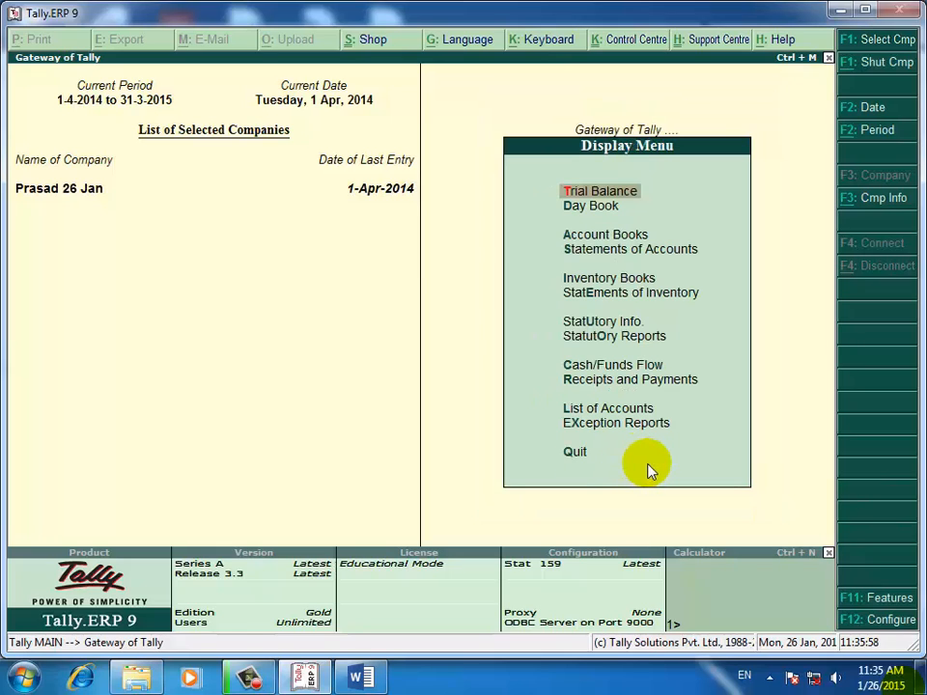
{"action": "key", "text": "Down"}
{"action": "key", "text": "Down"}
{"action": "key", "text": "Down"}
{"action": "key", "text": "Return"}
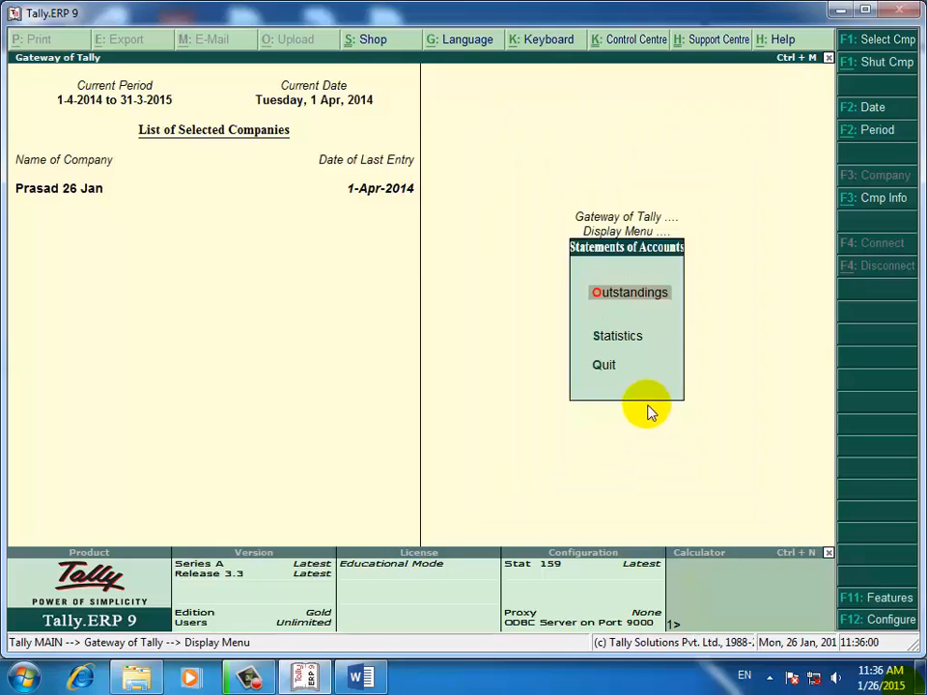
{"action": "key", "text": "Return"}
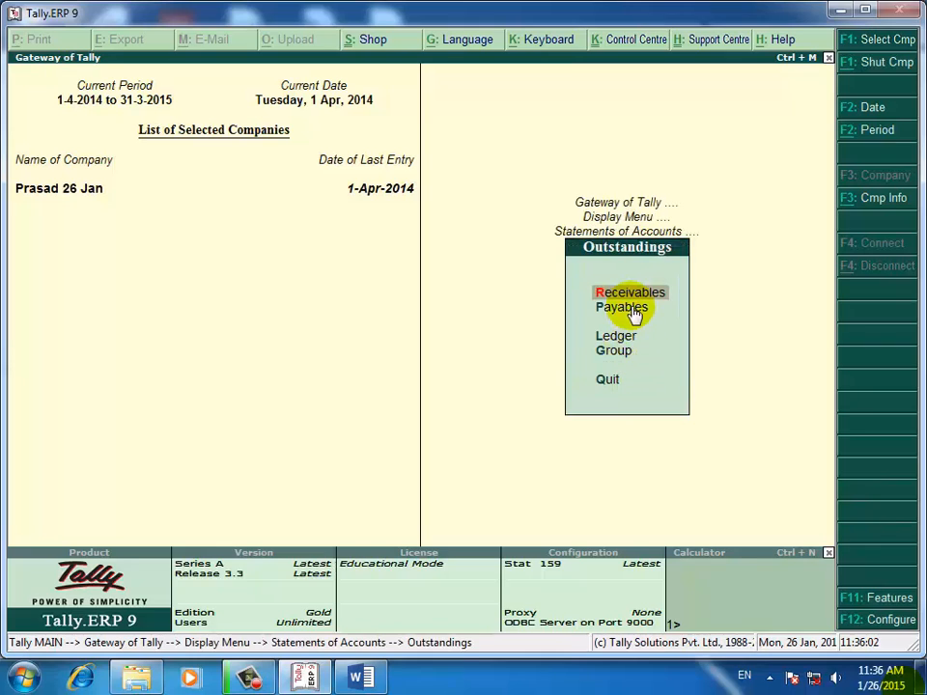
{"action": "key", "text": "Return"}
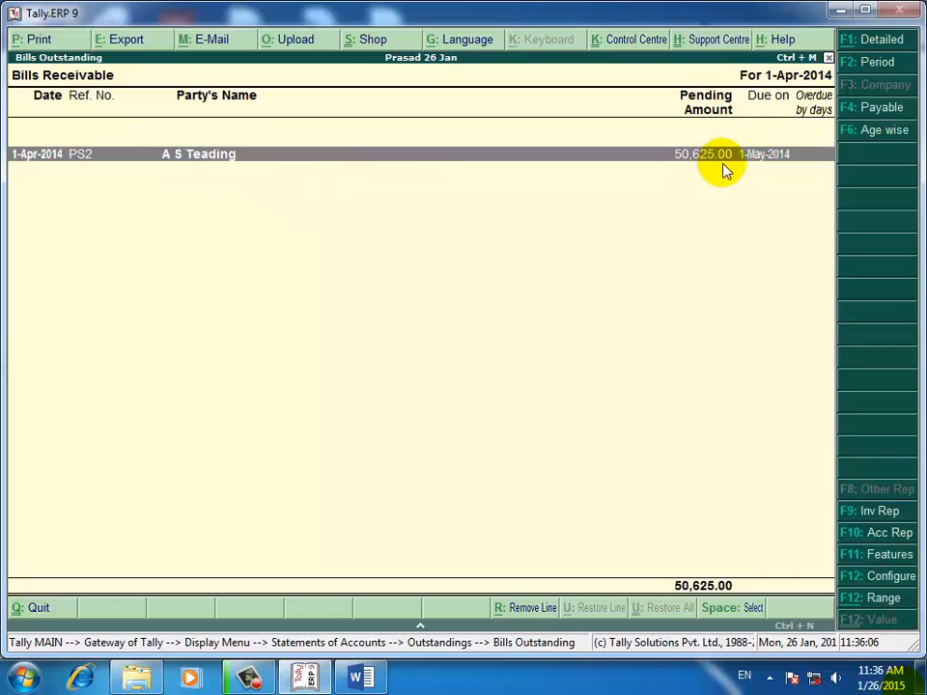
Step: Check the pending supplier bills in the Bills Payable outstandings report, then return to the Gateway of Tally
{"action": "key", "text": "Escape"}
{"action": "key", "text": "Down"}
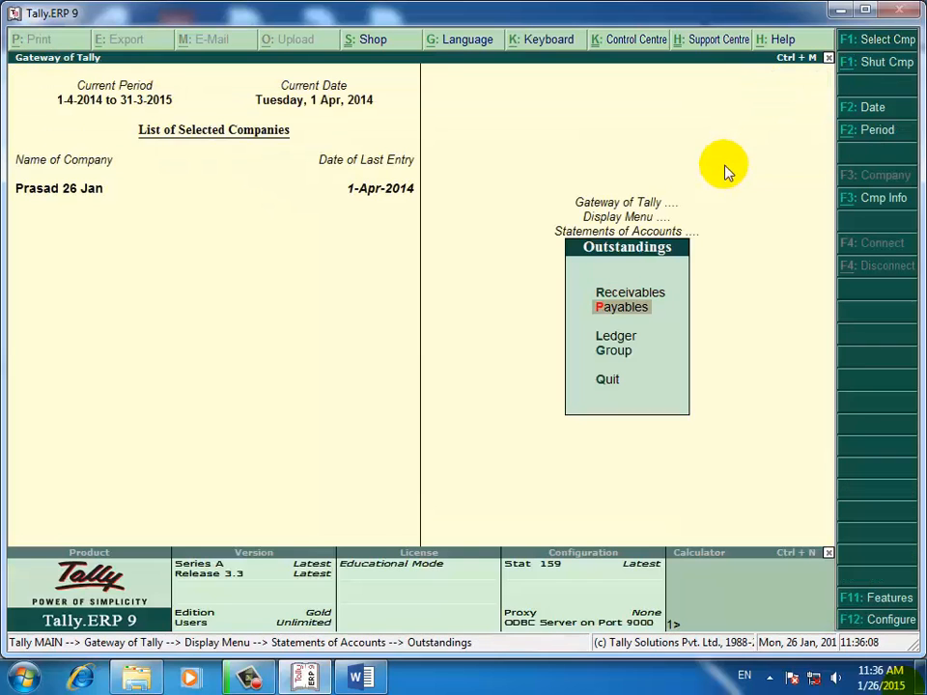
{"action": "key", "text": "Return"}
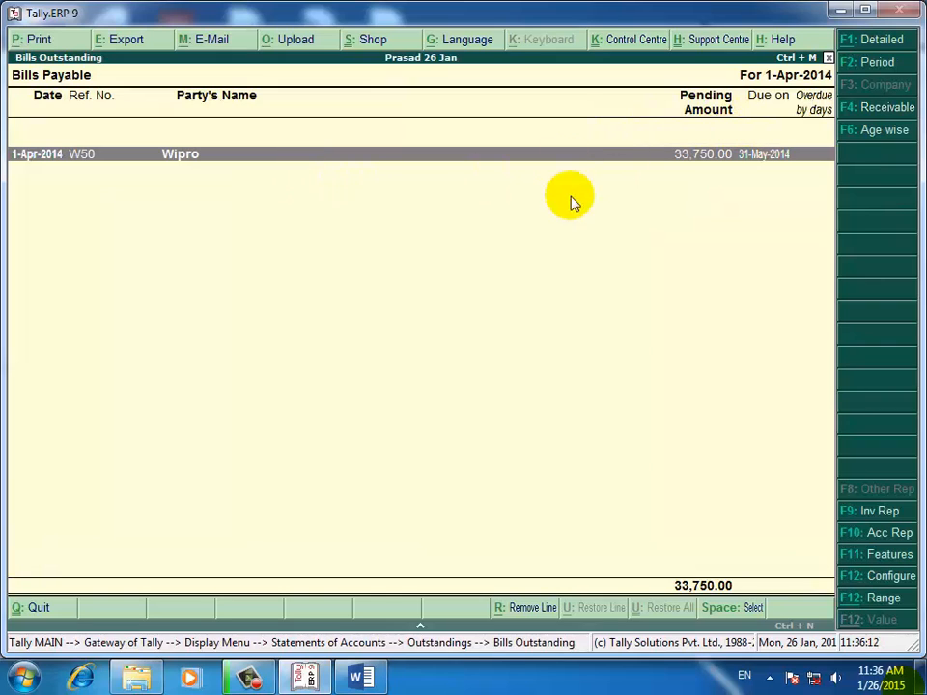
{"action": "key", "text": "Escape"}
{"action": "key", "text": "Escape"}
{"action": "key", "text": "Escape"}
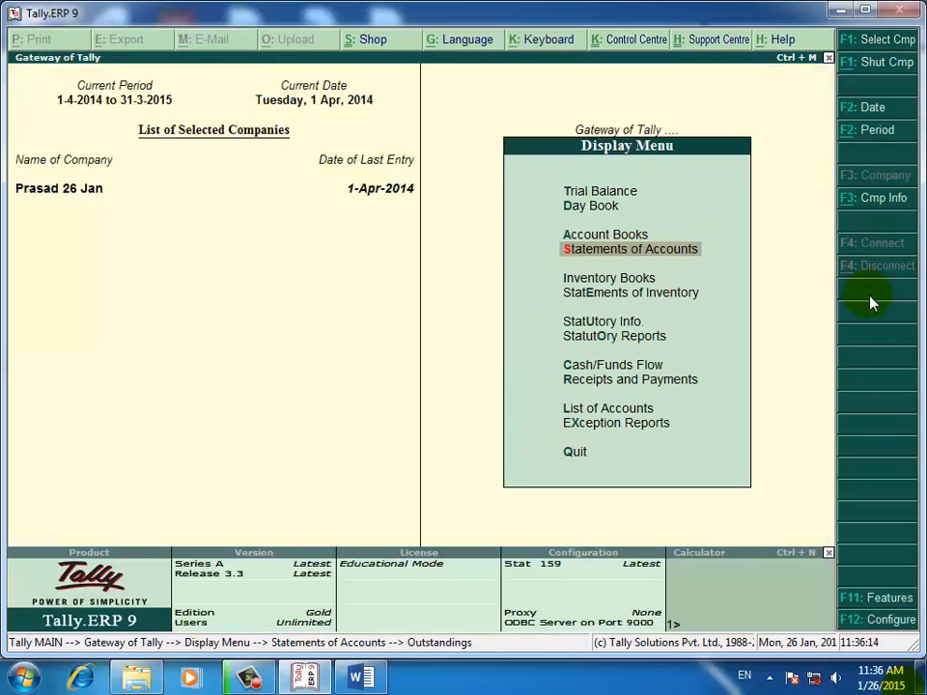
Step: Minimise Tally.ERP 9, close the TALLY ERP 9 folder window behind it and bring Tally.ERP 9 back
{"action": "left_click", "coordinate": [839, 10]}
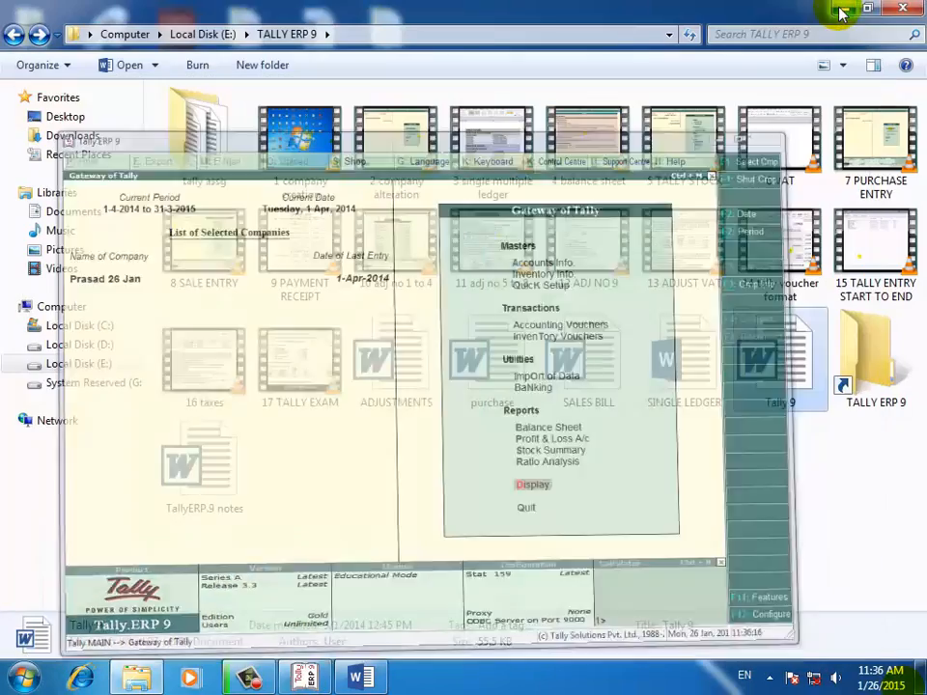
{"action": "left_click", "coordinate": [902, 8]}
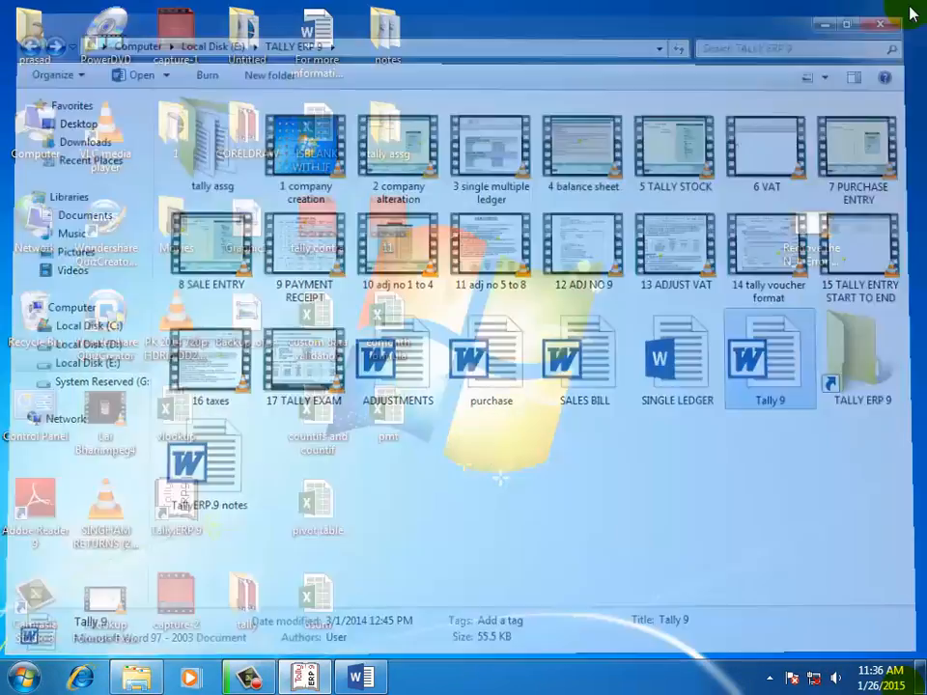
{"action": "left_click", "coordinate": [307, 679]}
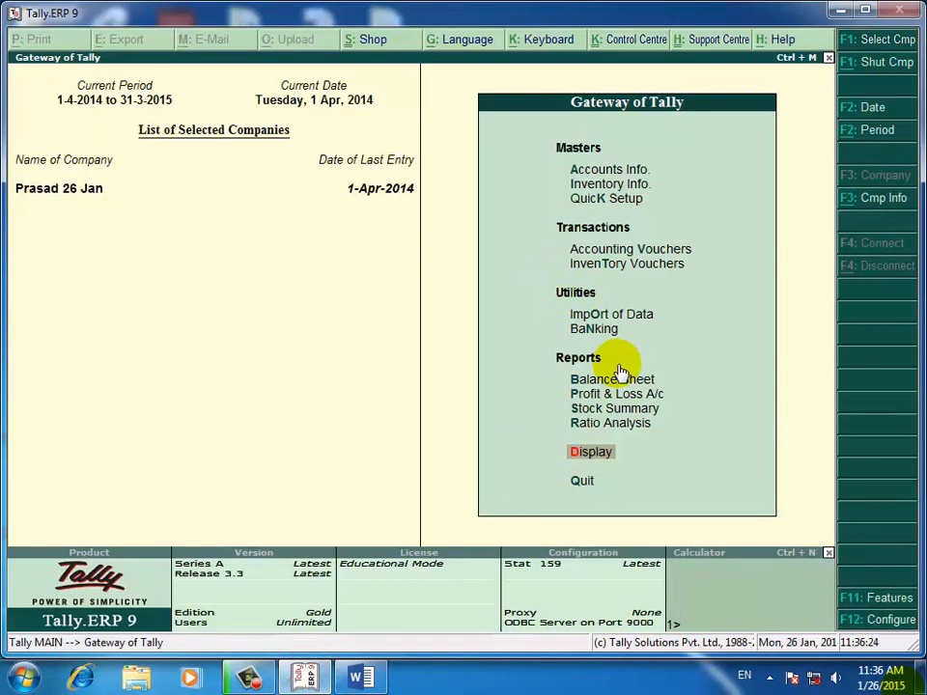
{"action": "left_click", "coordinate": [247, 681]}
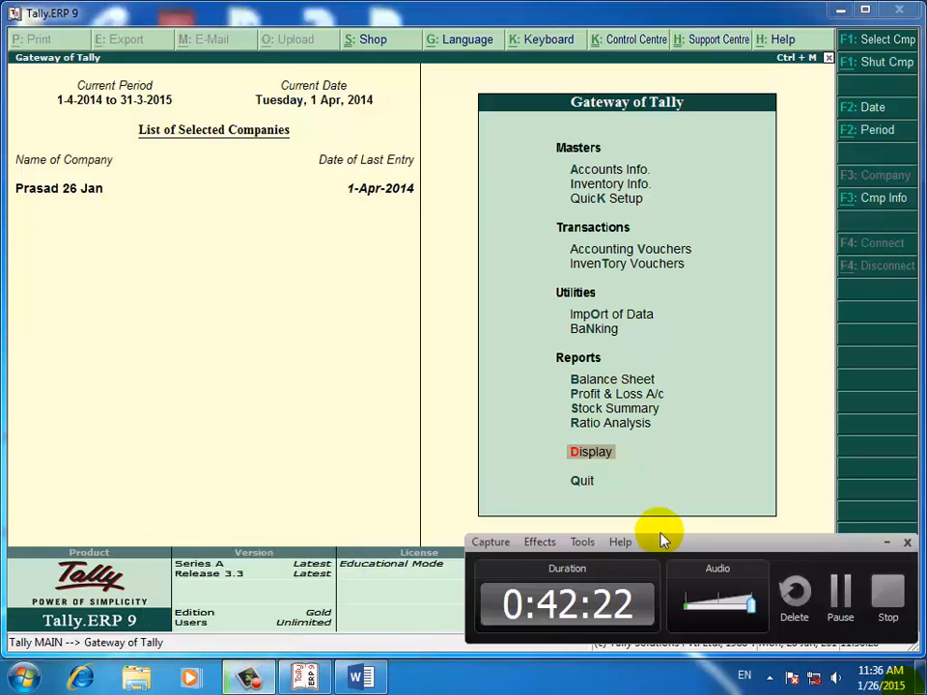